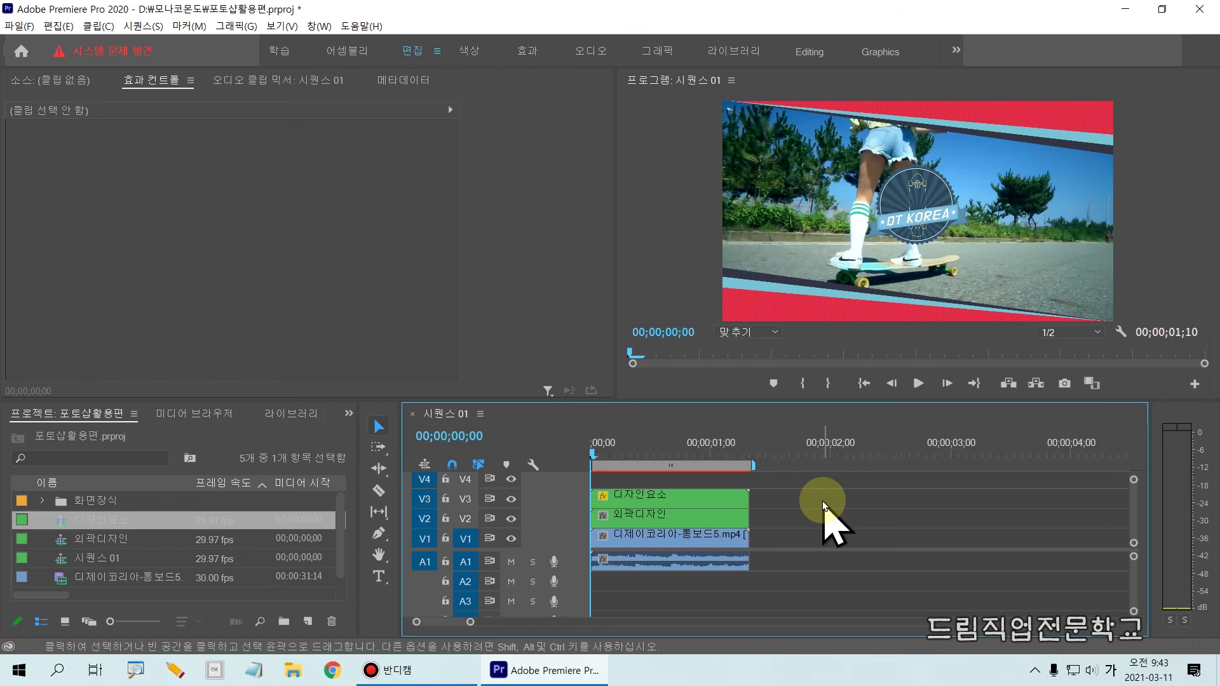
Save the 포토샵활용편 project.
key("ctrl+s")
key("ctrl+2")
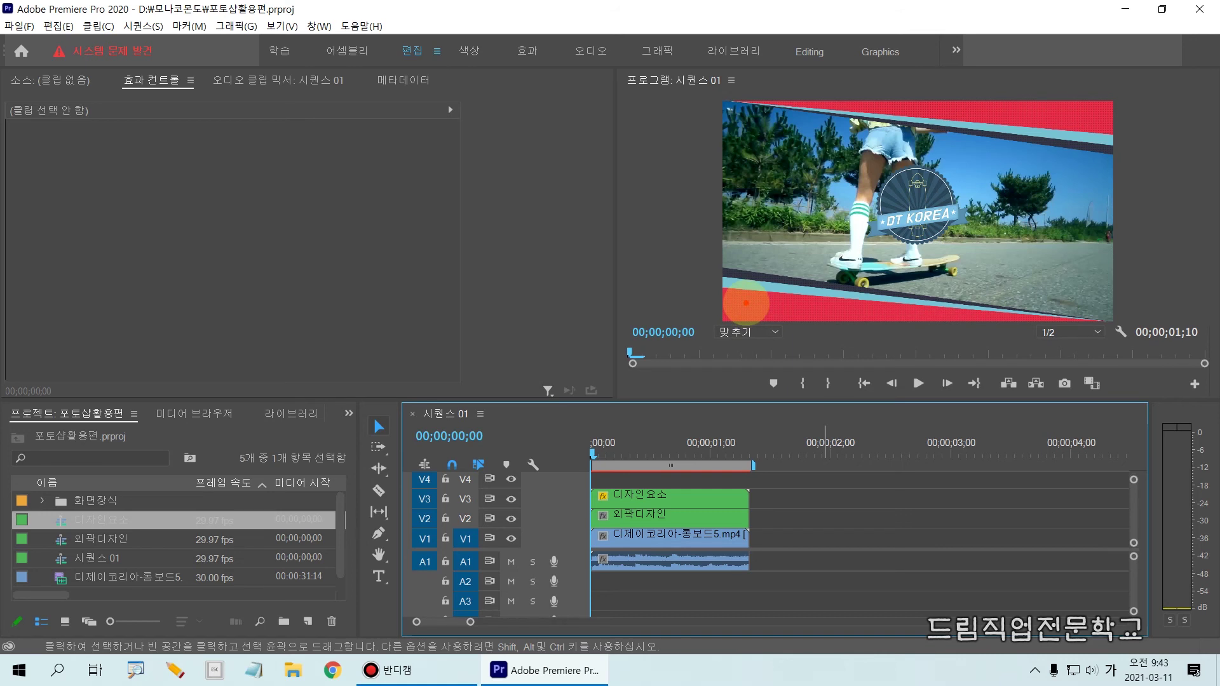
key("y")
mouse_move(753, 296)
left_mouse_down()
mouse_move(730, 314)
mouse_move(744, 322)
mouse_move(767, 322)
mouse_move(747, 293)
left_mouse_up()
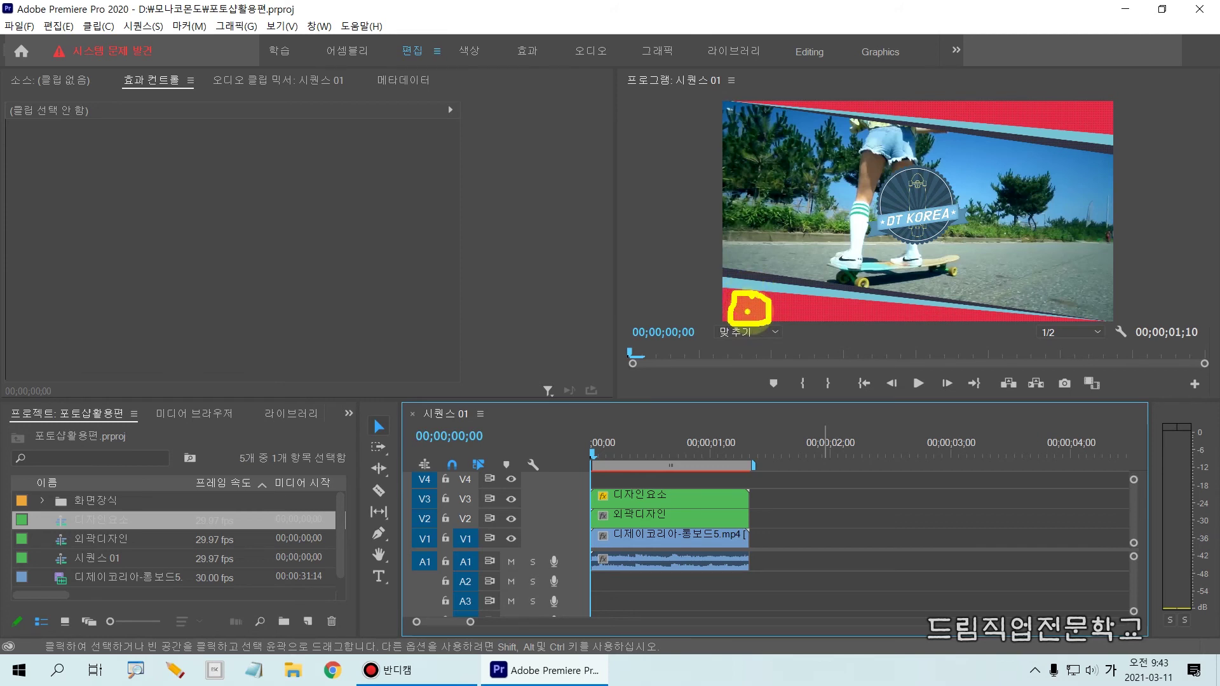
mouse_move(754, 311)
left_mouse_down()
mouse_move(763, 297)
mouse_move(929, 295)
mouse_move(1072, 282)
mouse_move(1075, 272)
mouse_move(1079, 289)
left_mouse_up()
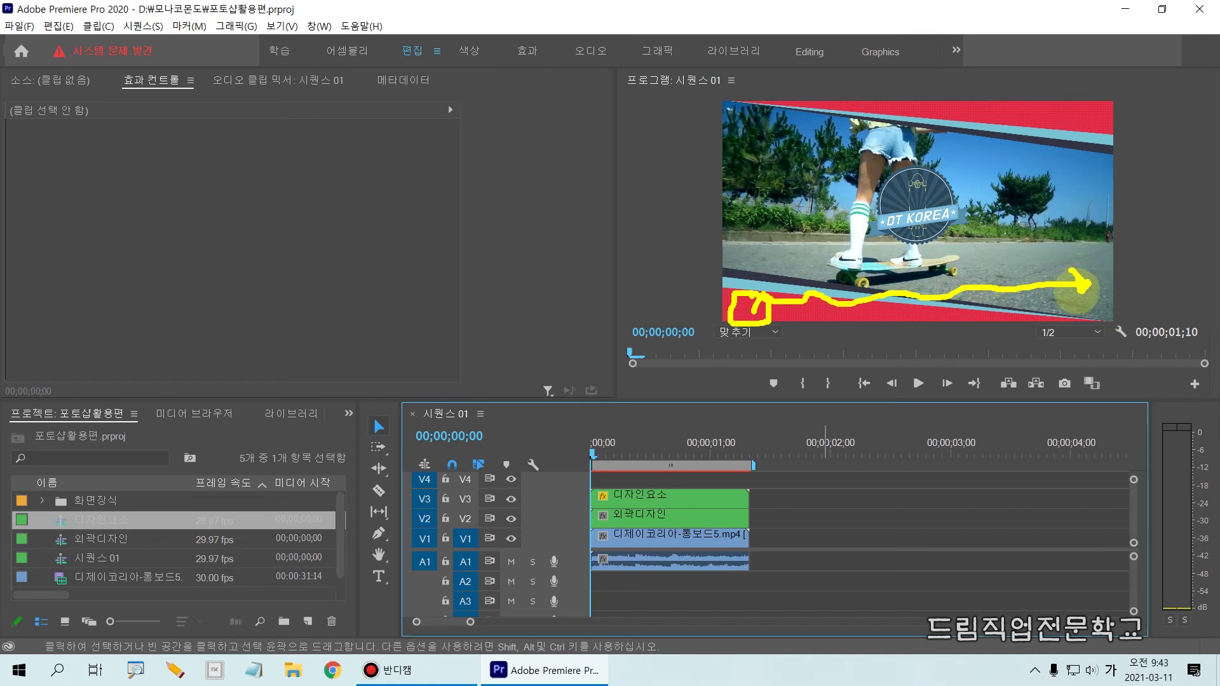
mouse_move(777, 117)
left_mouse_down()
mouse_move(745, 131)
mouse_move(750, 163)
mouse_move(773, 177)
mouse_move(802, 151)
mouse_move(779, 118)
mouse_move(786, 145)
left_mouse_up()
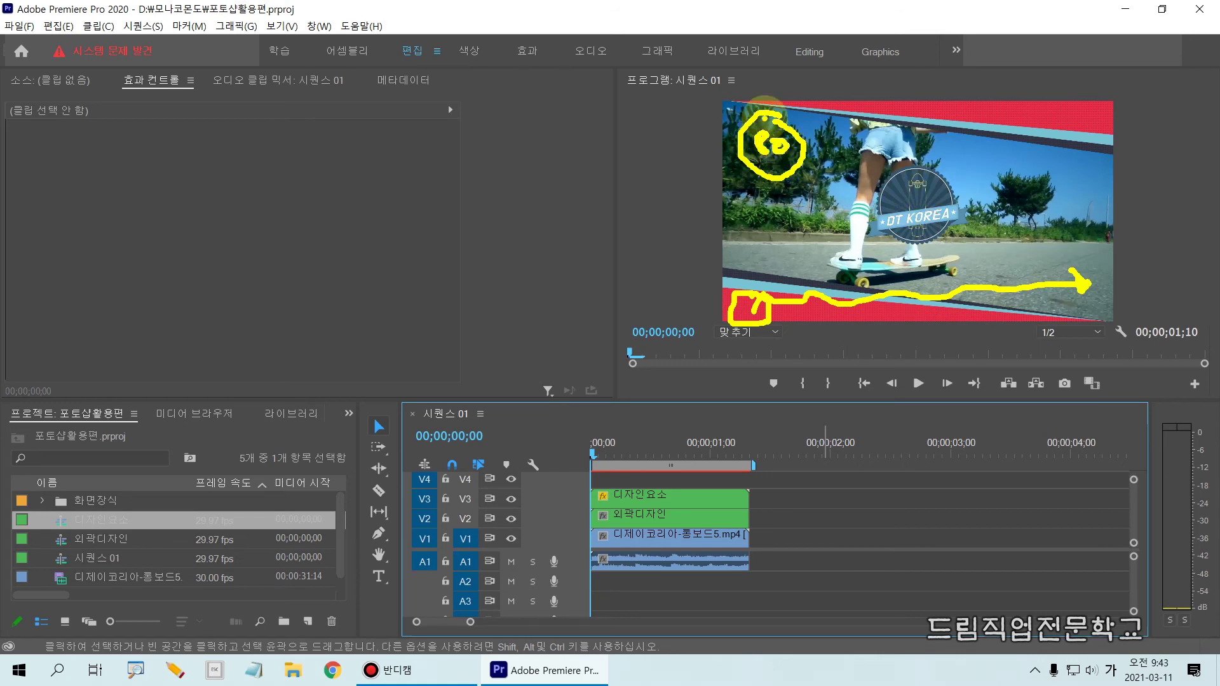
mouse_move(759, 111)
left_mouse_down()
mouse_move(802, 109)
mouse_move(813, 146)
mouse_move(790, 183)
mouse_move(762, 189)
mouse_move(749, 159)
mouse_move(730, 156)
mouse_move(730, 127)
mouse_move(766, 108)
left_mouse_up()
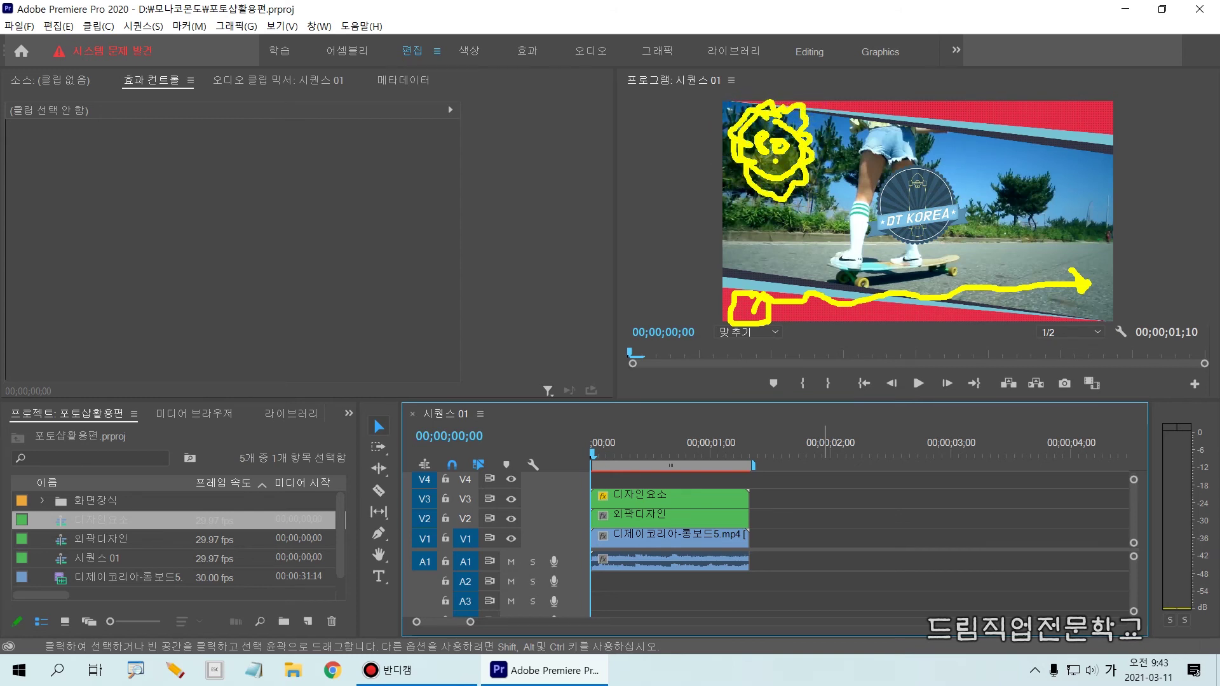
left_click(805, 163)
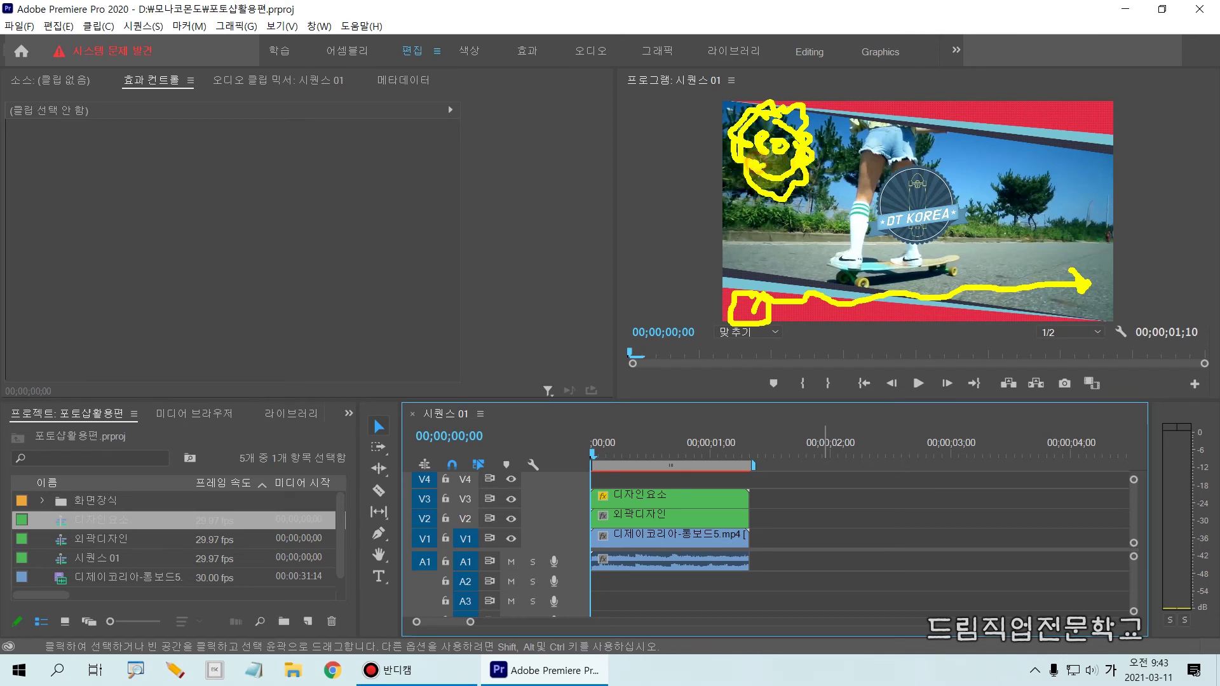
mouse_move(818, 217)
left_mouse_down()
mouse_move(748, 218)
mouse_move(763, 79)
mouse_move(870, 139)
mouse_move(795, 241)
mouse_move(884, 265)
mouse_move(962, 247)
mouse_move(867, 259)
left_mouse_up()
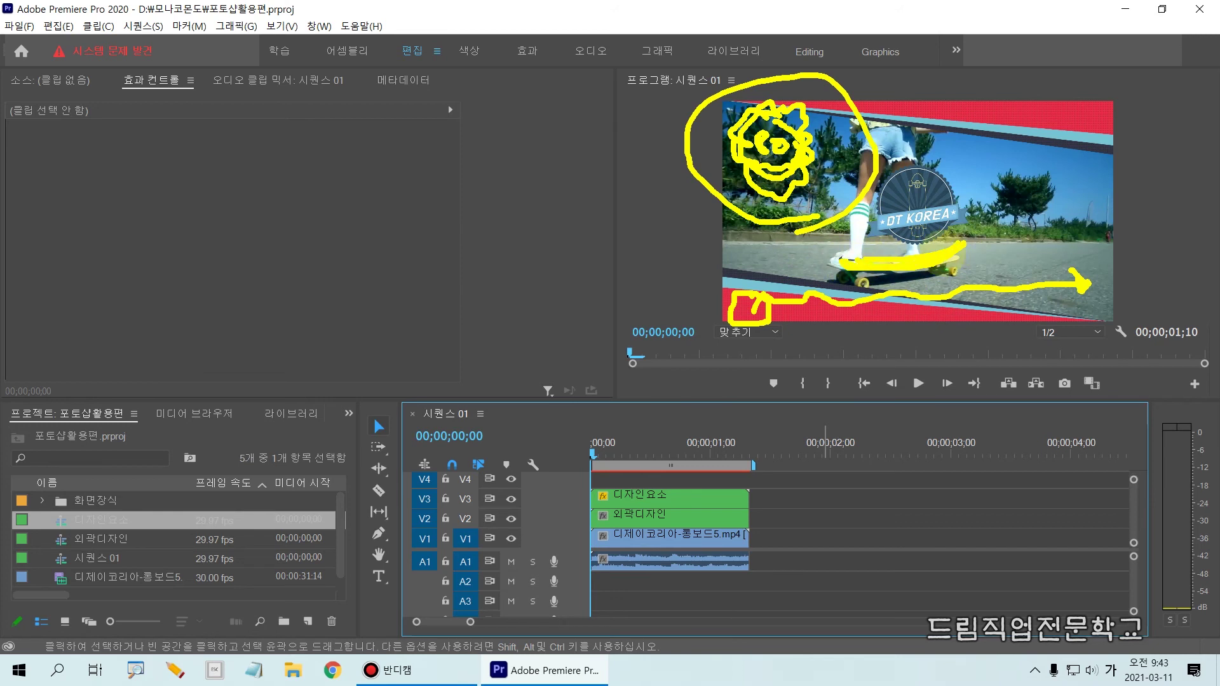
mouse_move(796, 219)
left_mouse_down()
mouse_move(824, 101)
mouse_move(760, 80)
mouse_move(824, 190)
left_mouse_up()
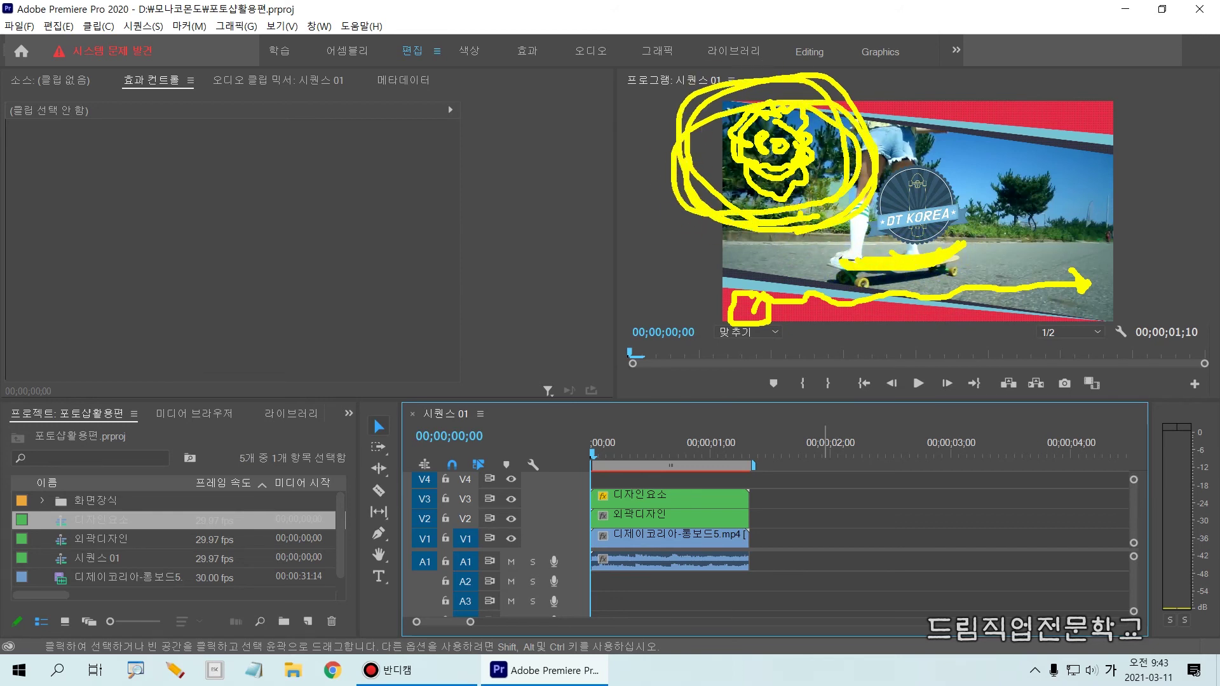
key("Escape")
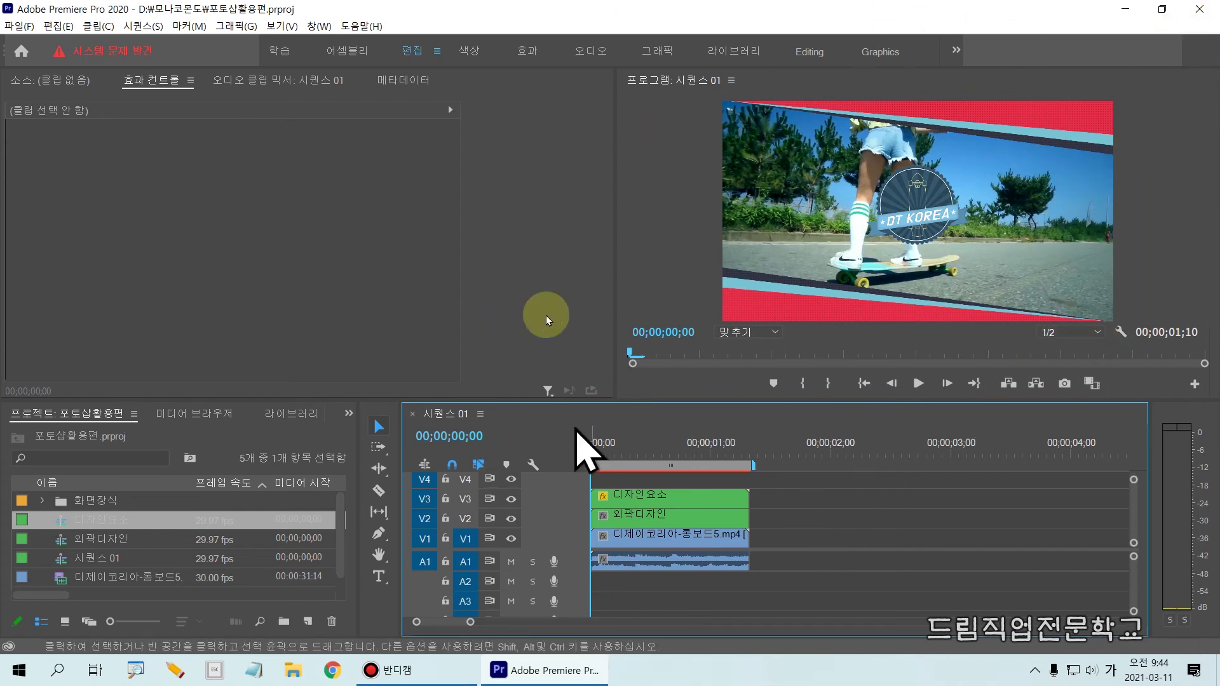
Minimize Premiere Pro and launch Photoshop from the desktop.
left_click(1128, 9)
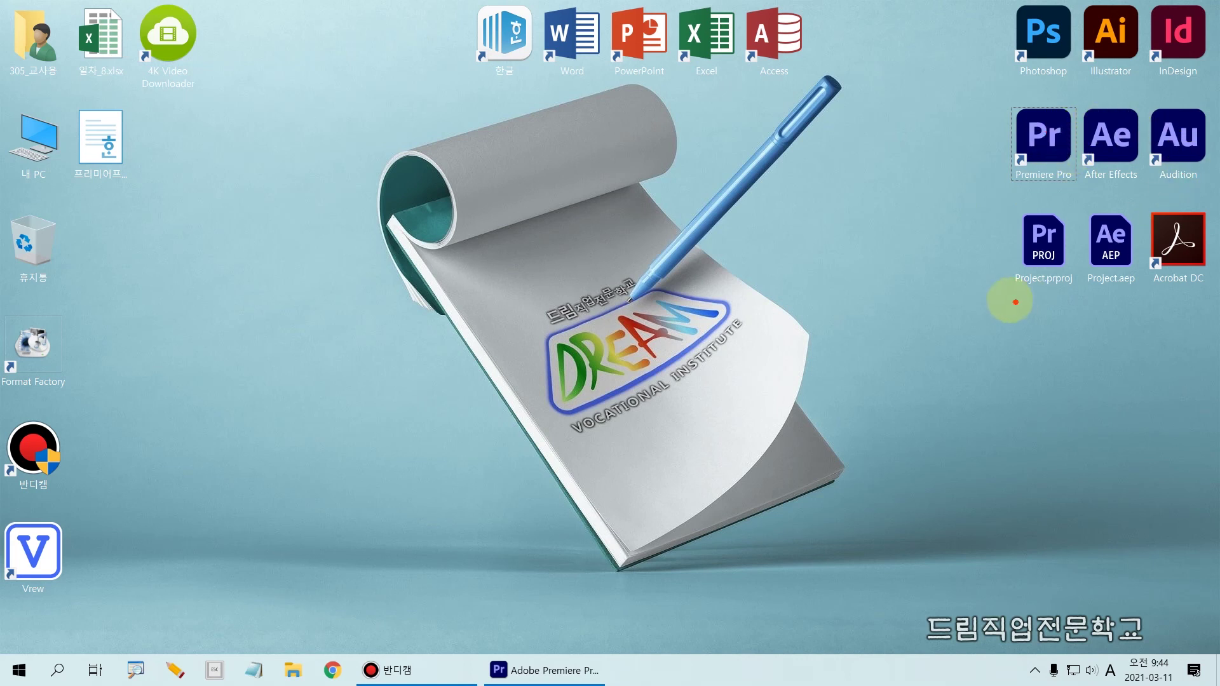
left_click_drag(1002, 1, 1088, 82)
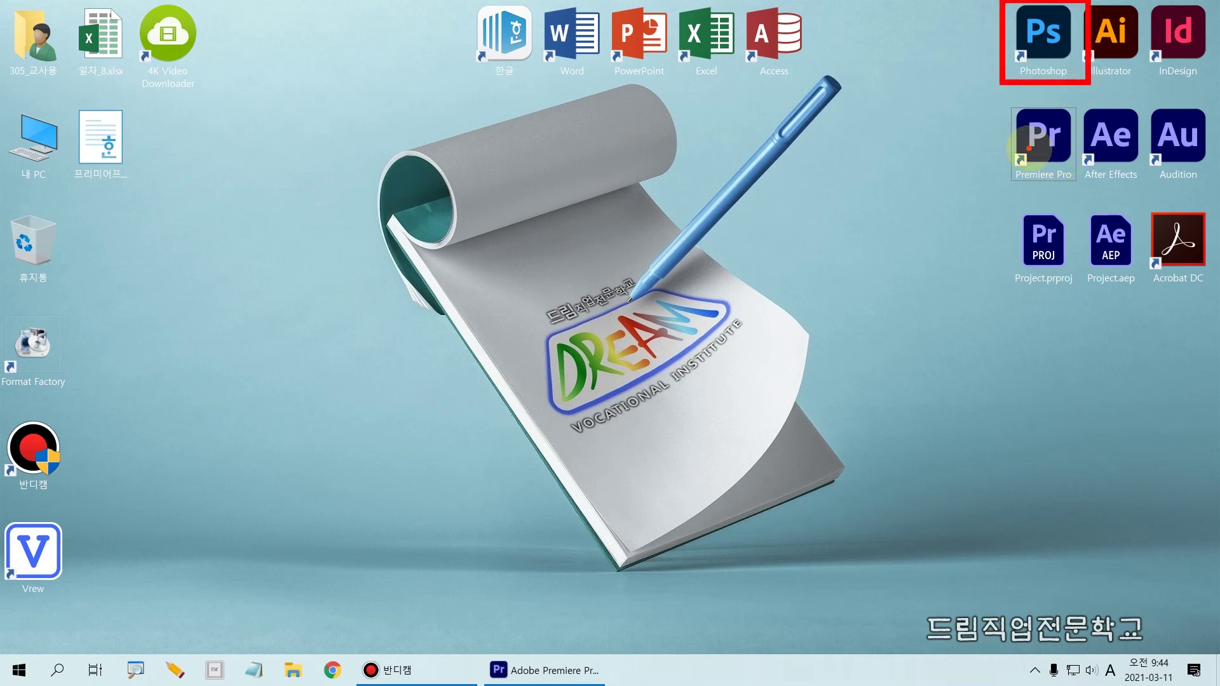
key("Escape")
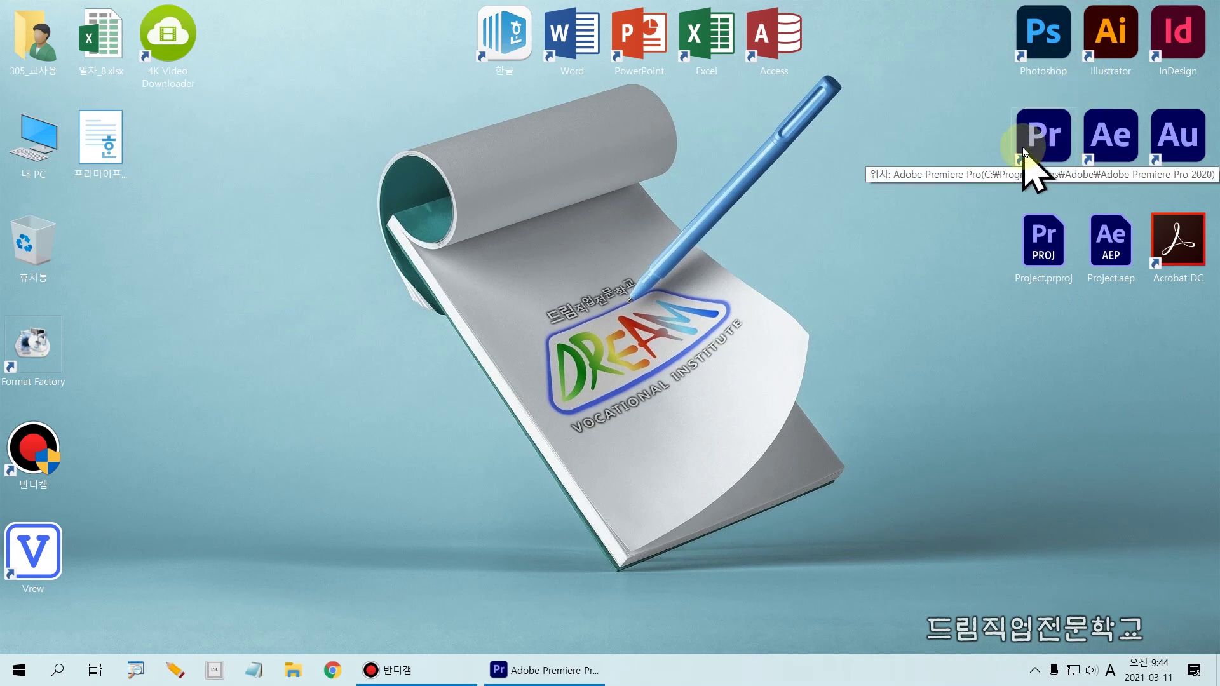
left_click(1040, 37)
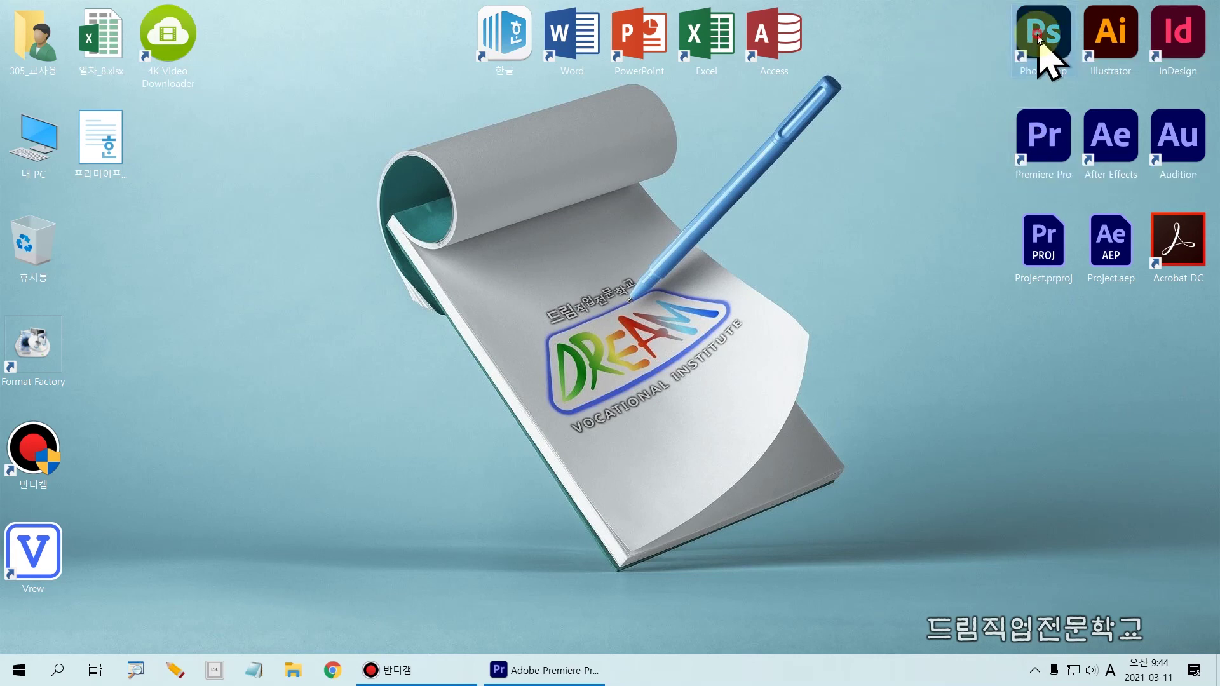
double_click(1038, 38)
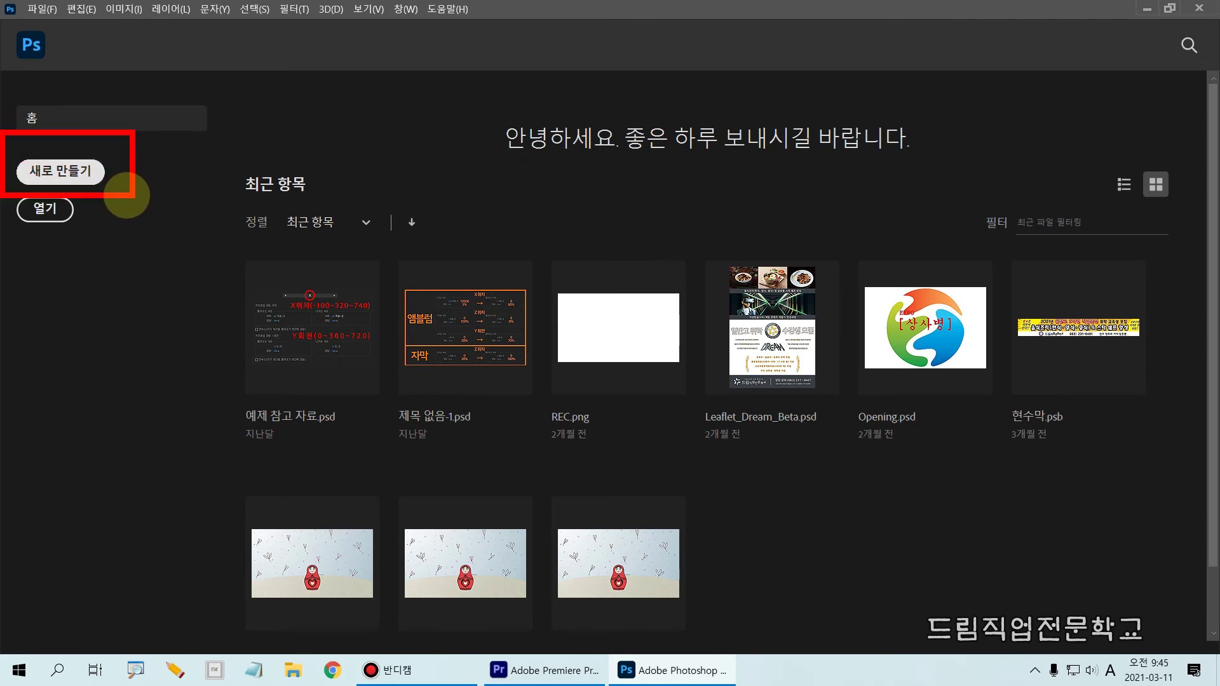
Start creating a new document and name it 디자인요소.
left_click(71, 173)
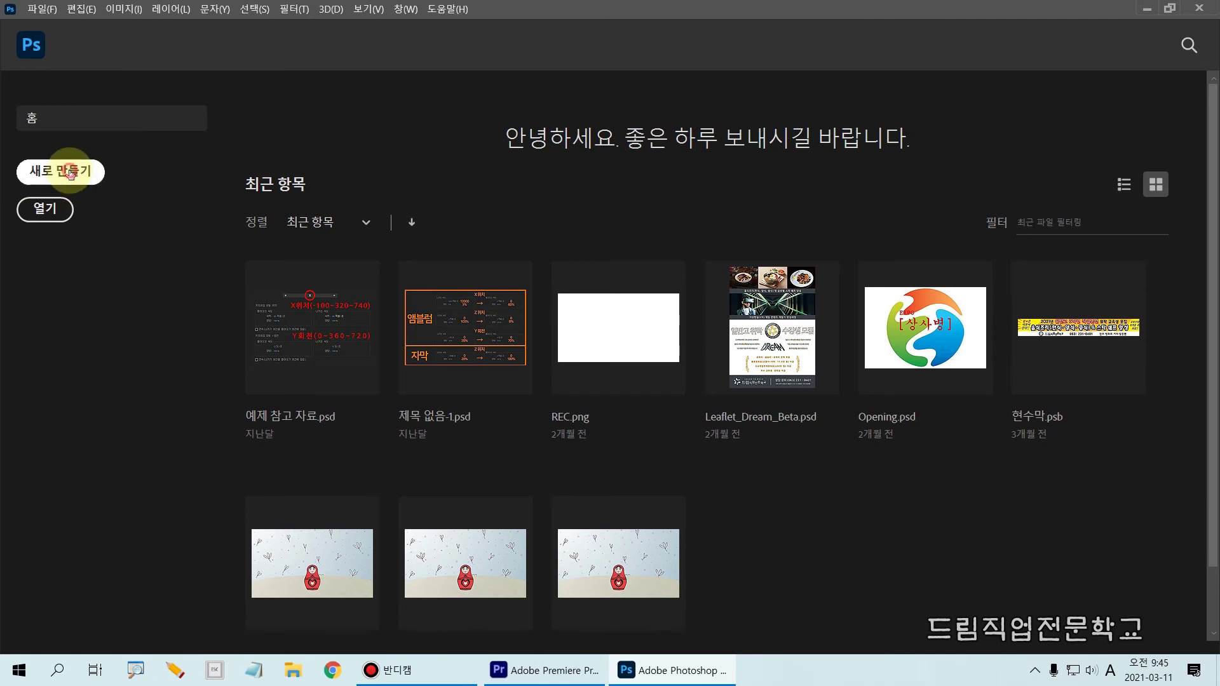
left_click_drag(502, 105, 457, 113)
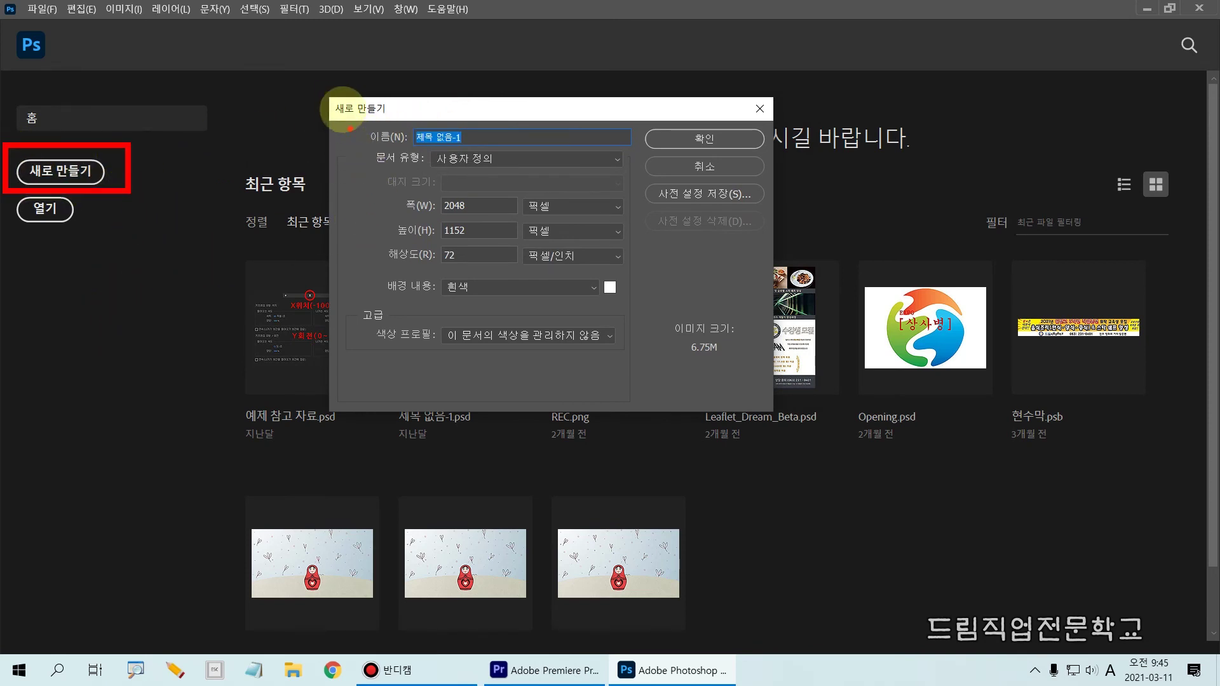
left_click_drag(336, 126, 646, 148)
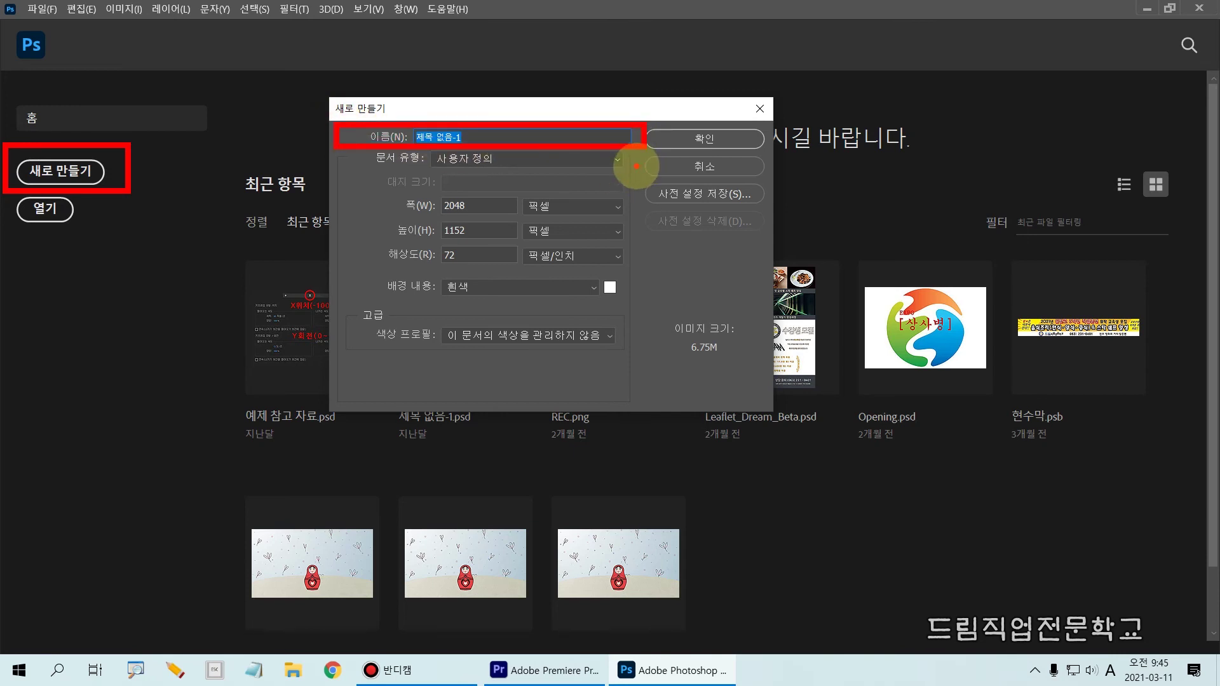
key("Escape")
left_click_drag(482, 142, 345, 160)
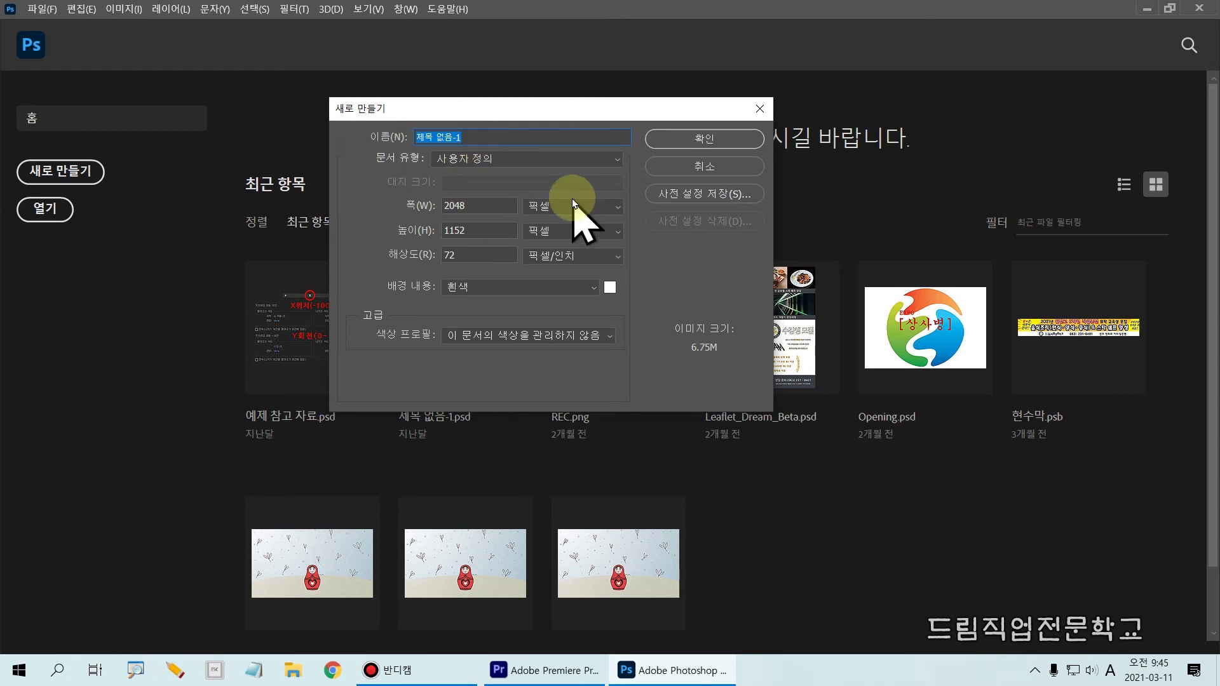
type("e")
key("Hangul")
type("디자이")
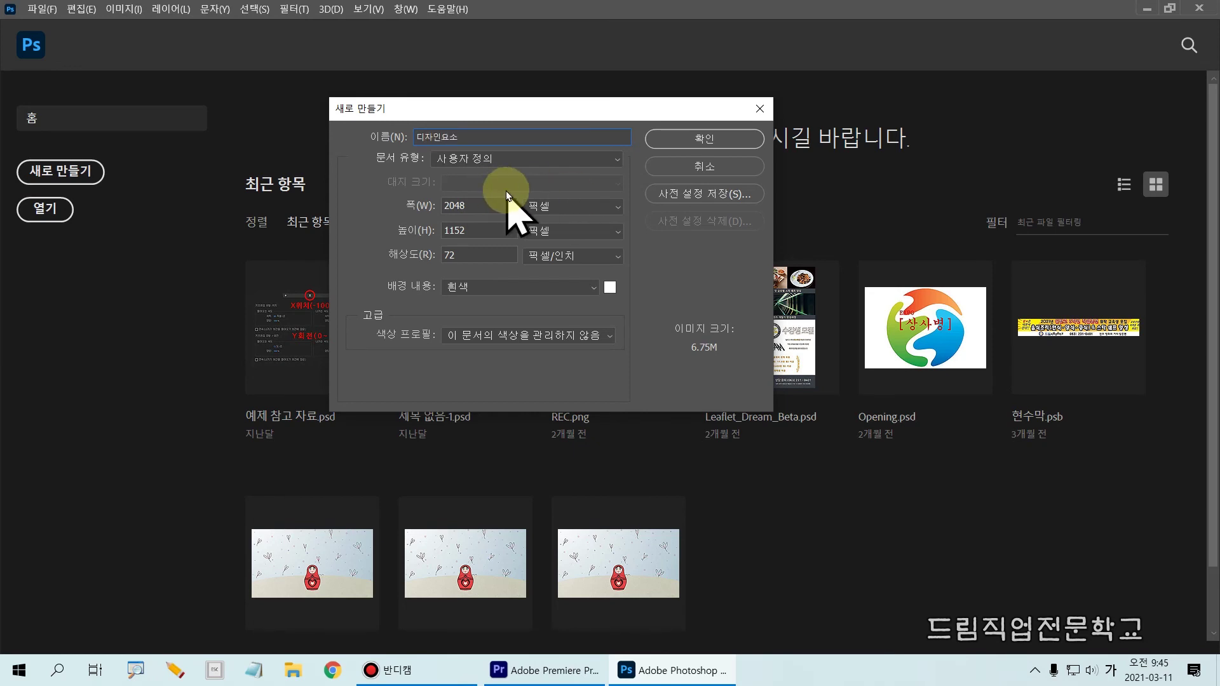
mouse_move(342, 140)
left_mouse_down()
mouse_move(379, 161)
mouse_move(635, 172)
left_mouse_up()
key("Escape")
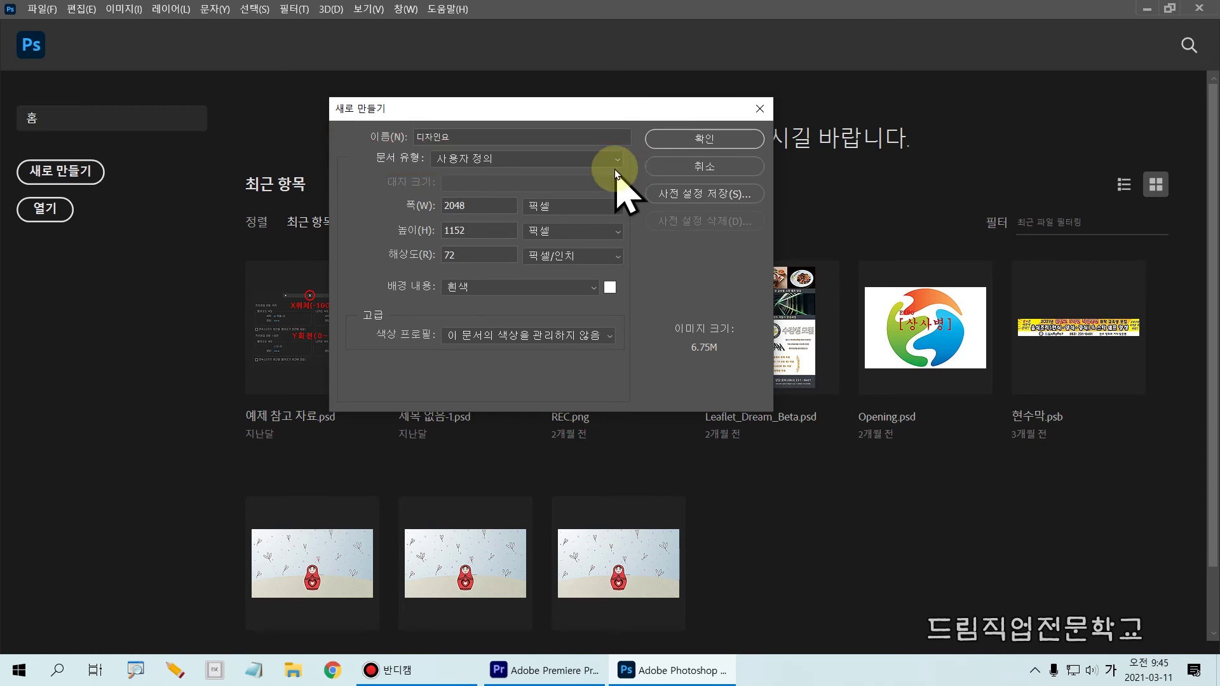
Set the new document's type to 필름 및 비디오 (Film & Video).
left_click(505, 157)
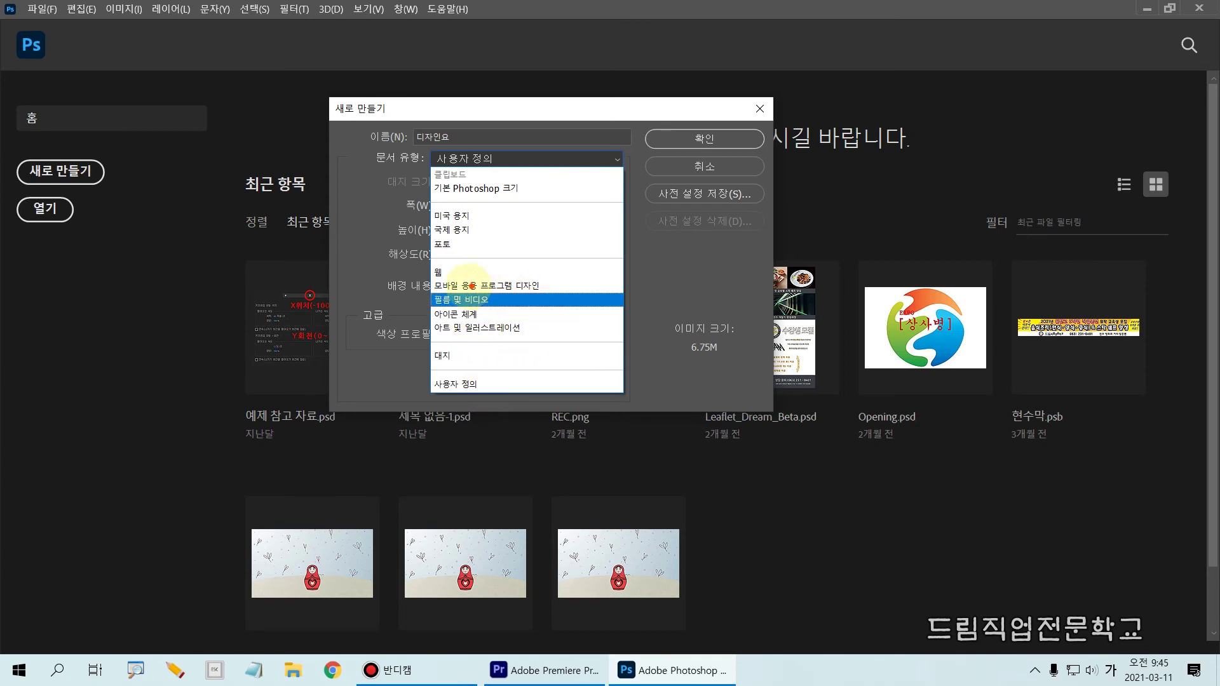
mouse_move(477, 303)
left_mouse_down()
mouse_move(510, 313)
mouse_move(551, 284)
left_mouse_up()
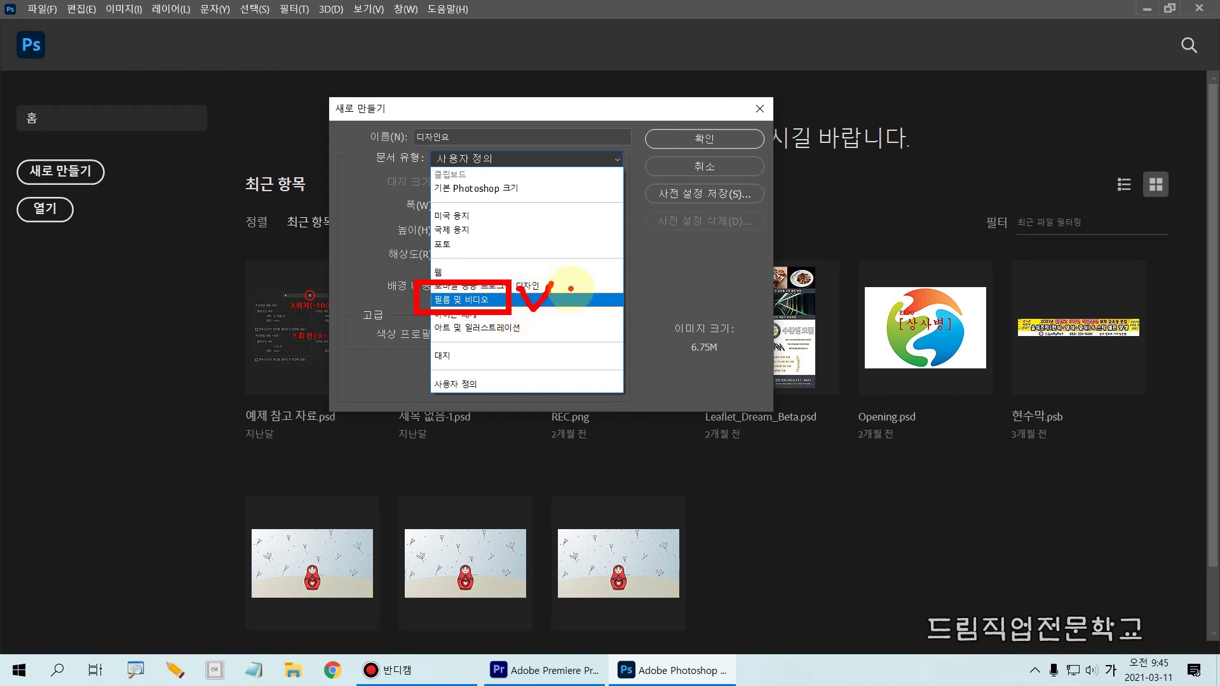
key("Escape")
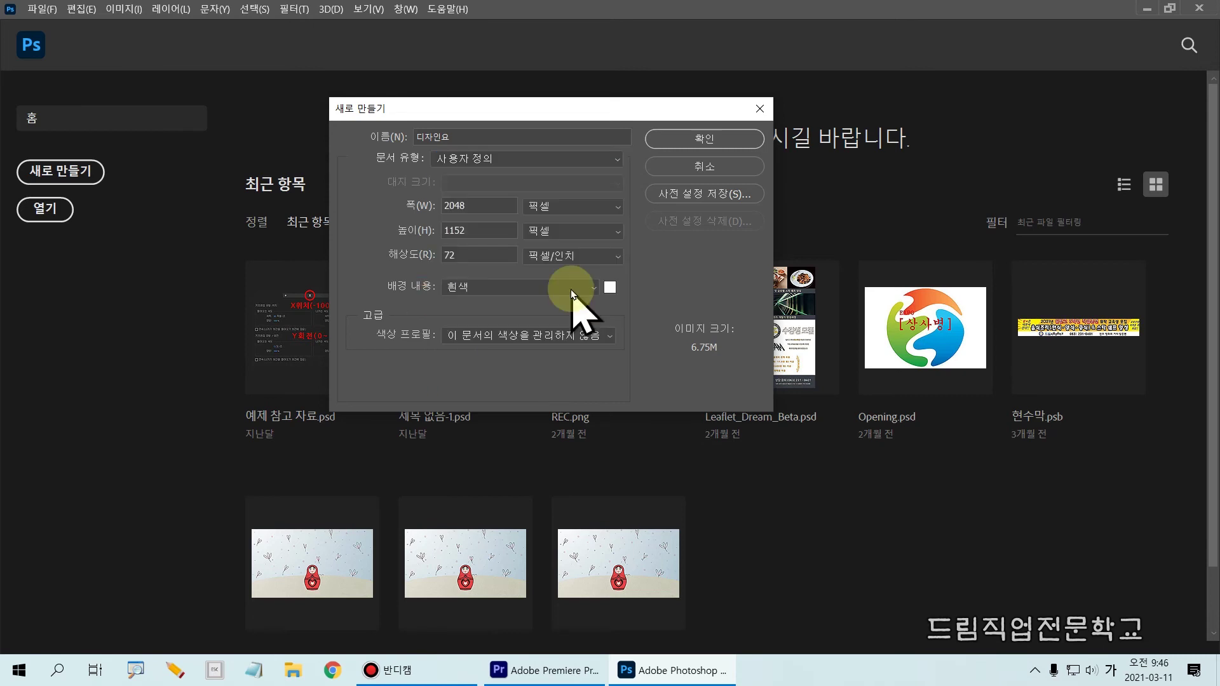
left_click(486, 156)
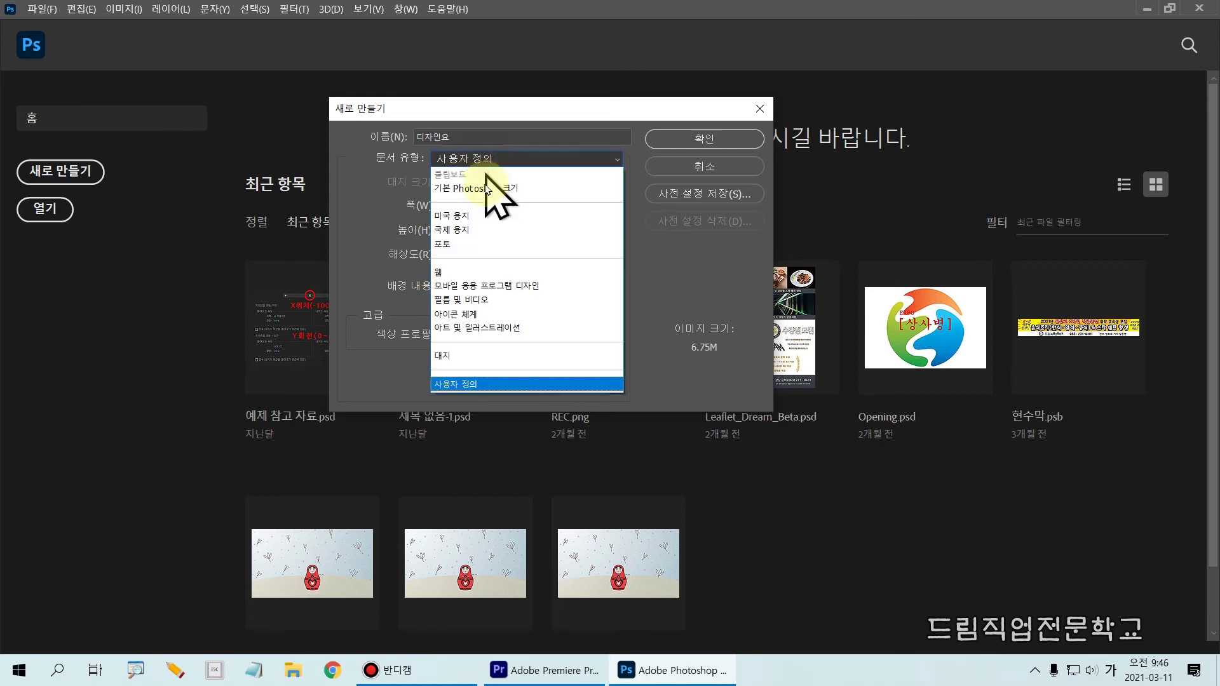
left_click(483, 302)
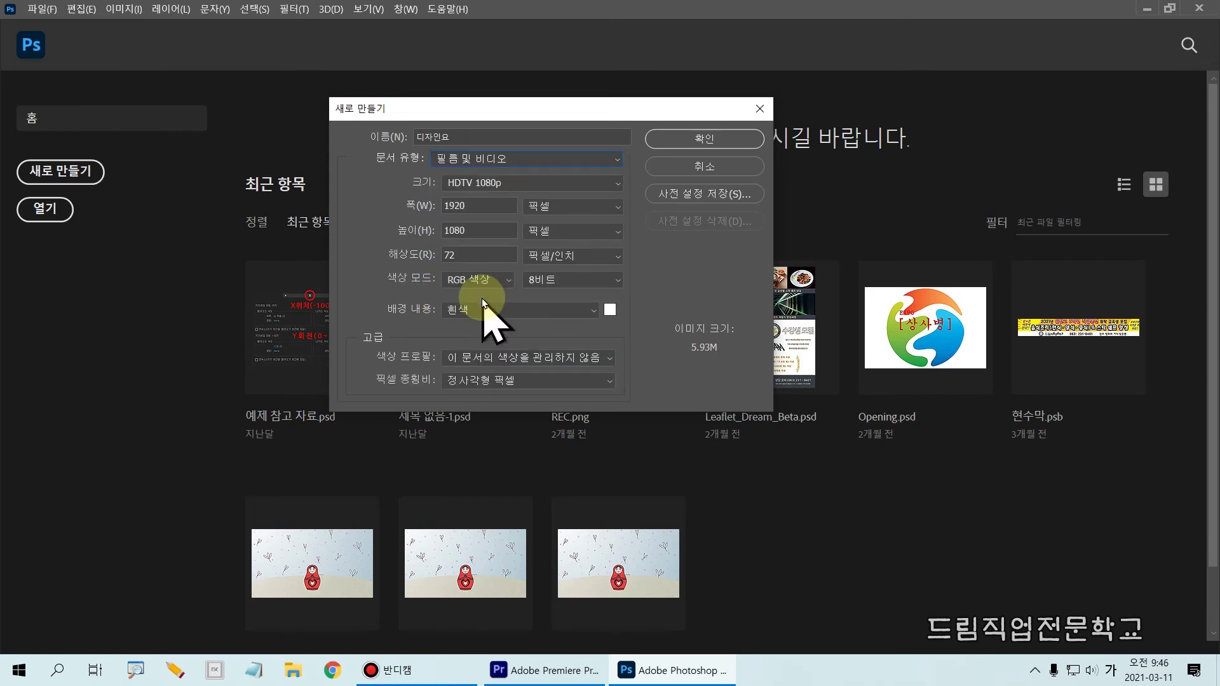
left_click_drag(395, 179, 549, 194)
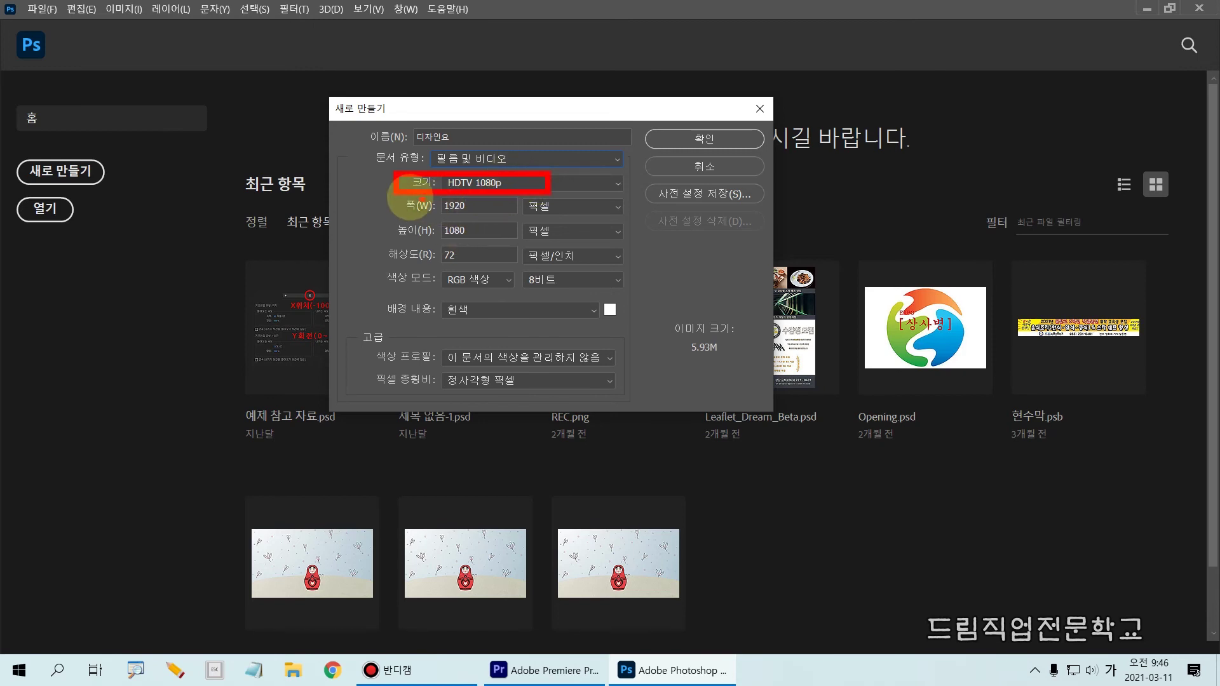
left_click_drag(396, 199, 490, 221)
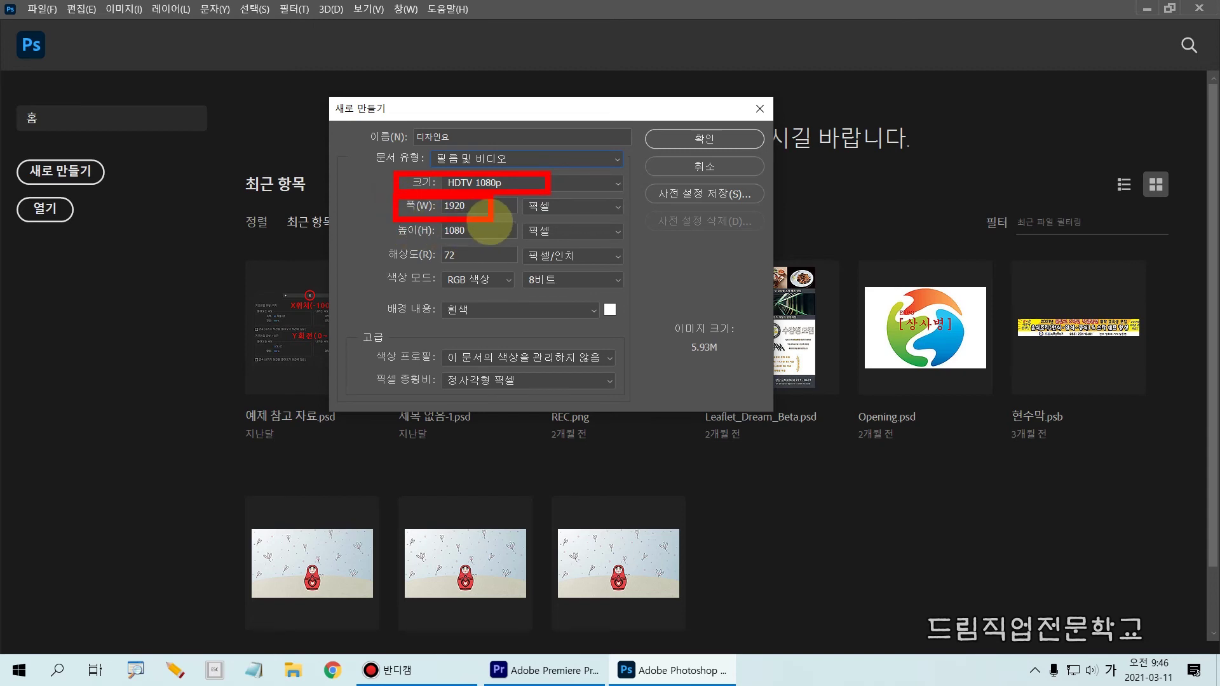
mouse_move(389, 219)
left_mouse_down()
mouse_move(423, 244)
mouse_move(495, 245)
left_mouse_up()
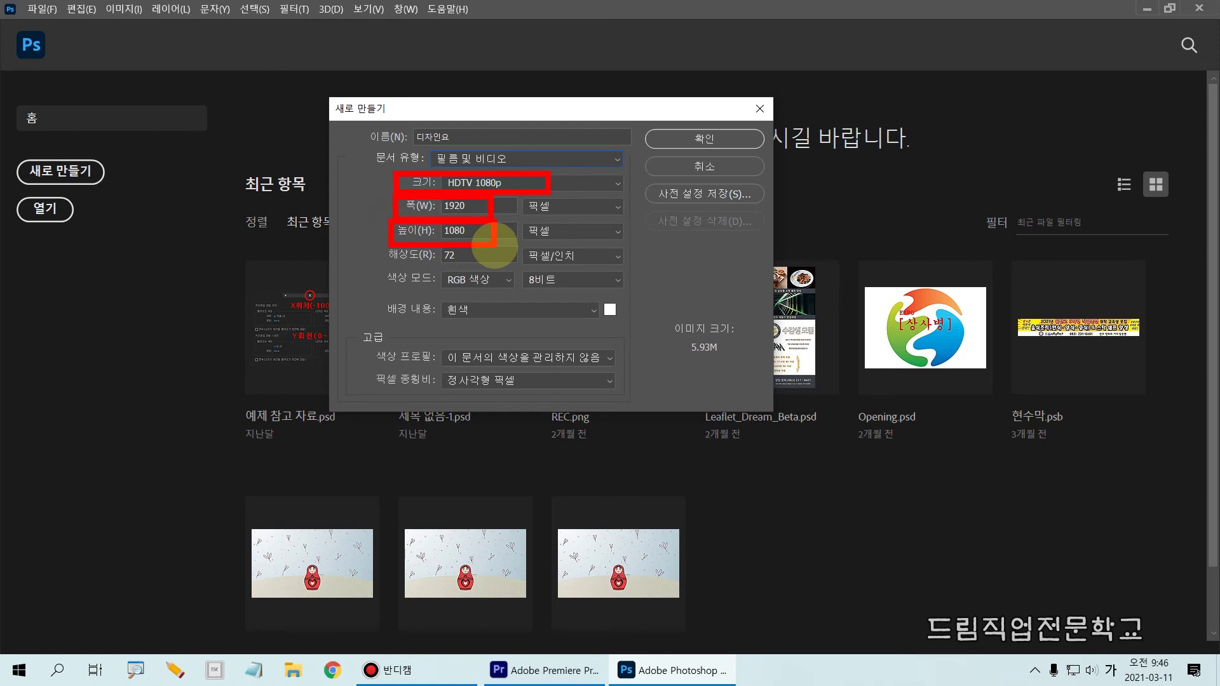
key("Escape")
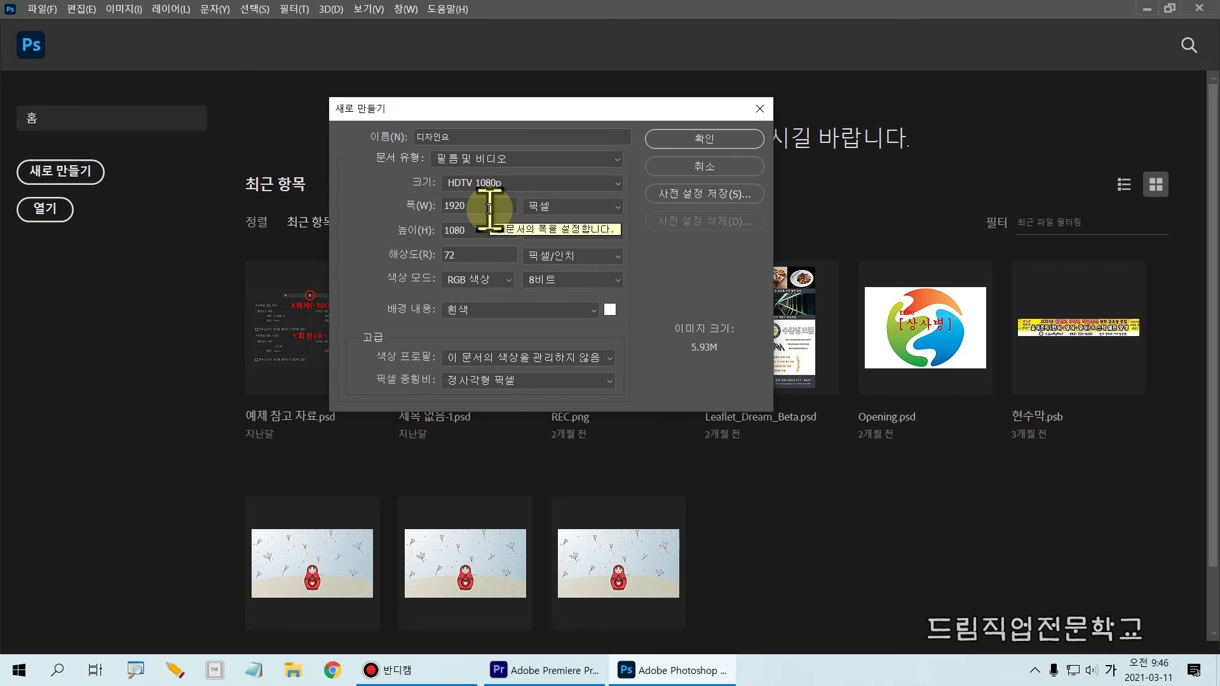
left_click(490, 209)
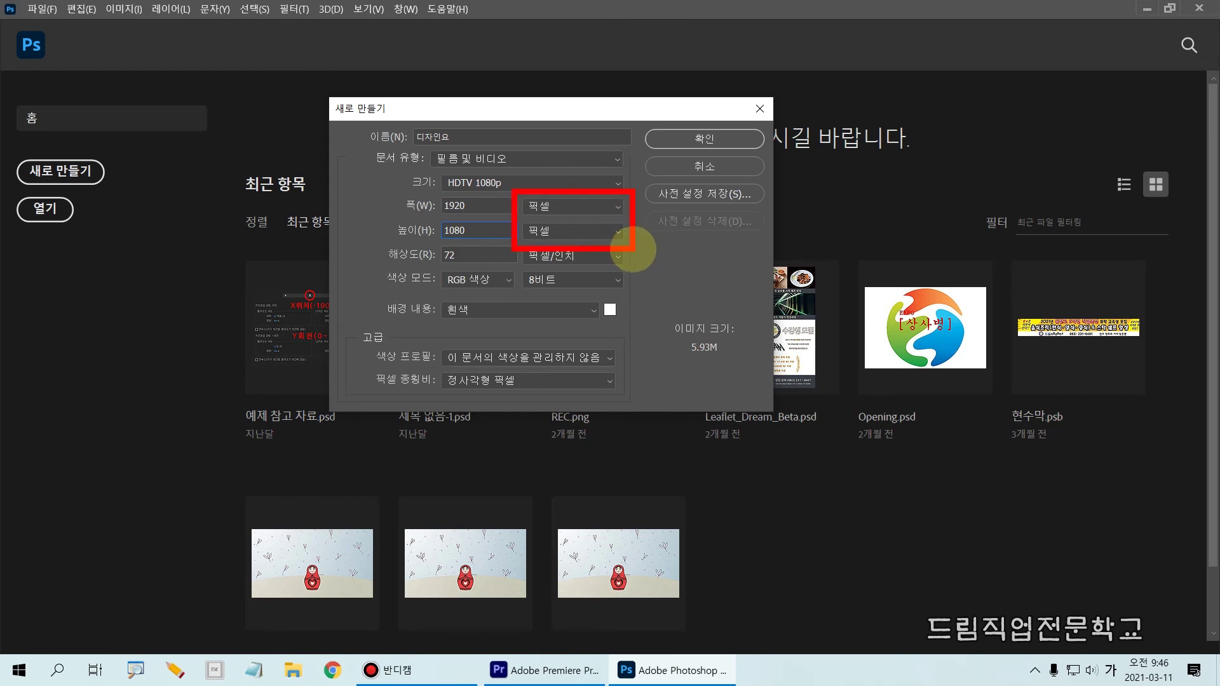
Switch the new document's size units to millimetres and set the width to 210 and the height to 297.
left_click(568, 208)
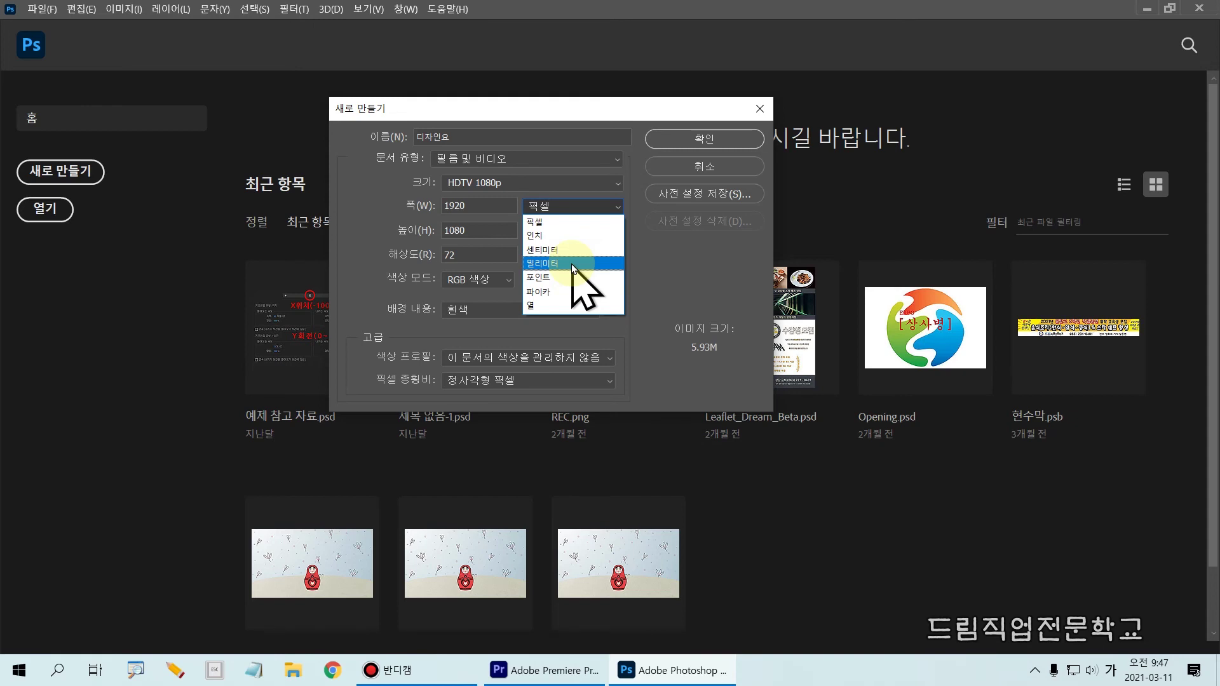
left_click(571, 265)
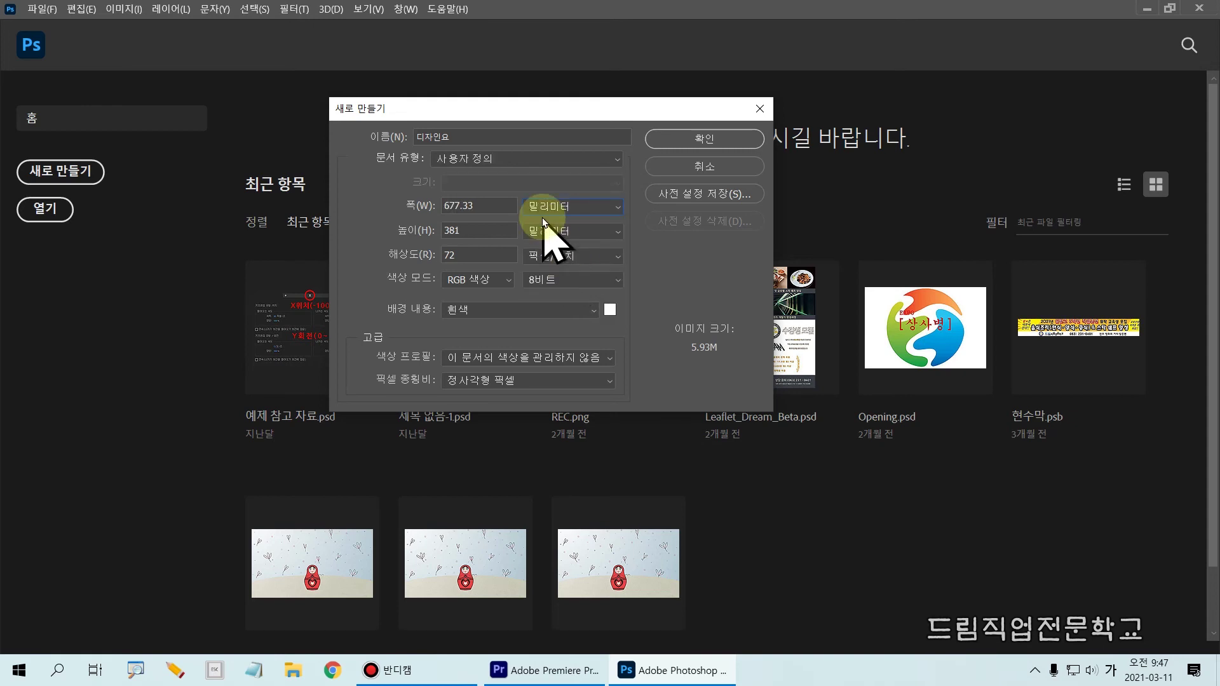
left_click_drag(484, 206, 424, 205)
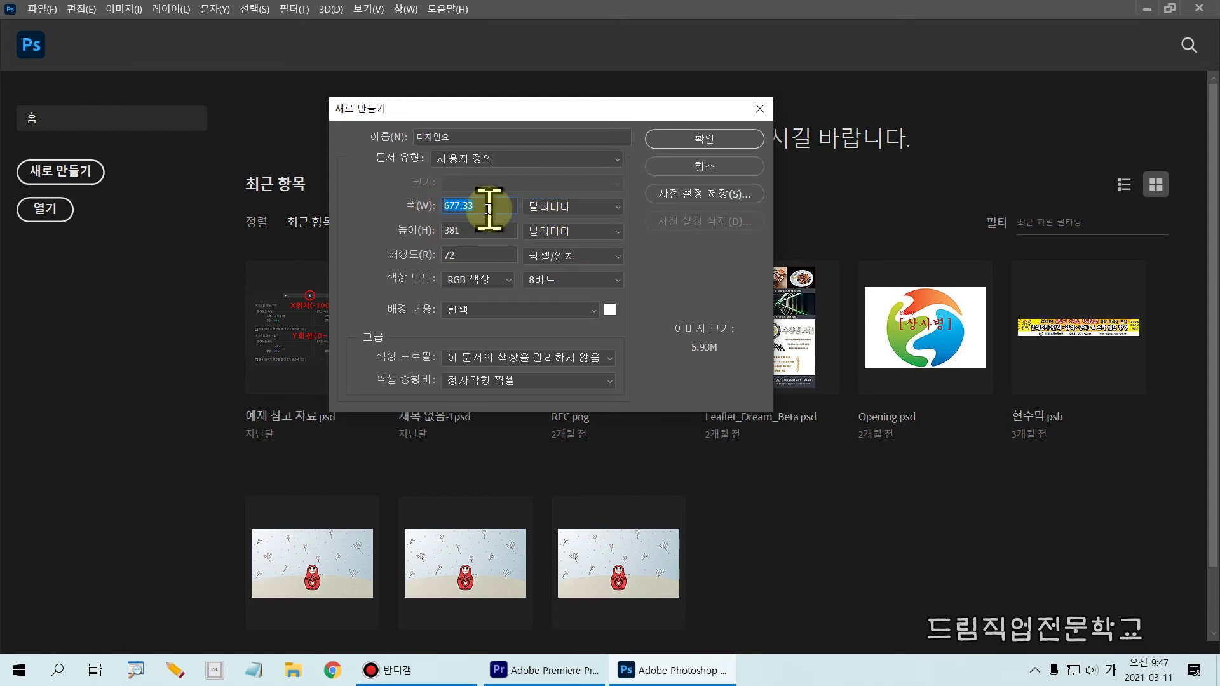
type("210")
left_click_drag(487, 238, 402, 227)
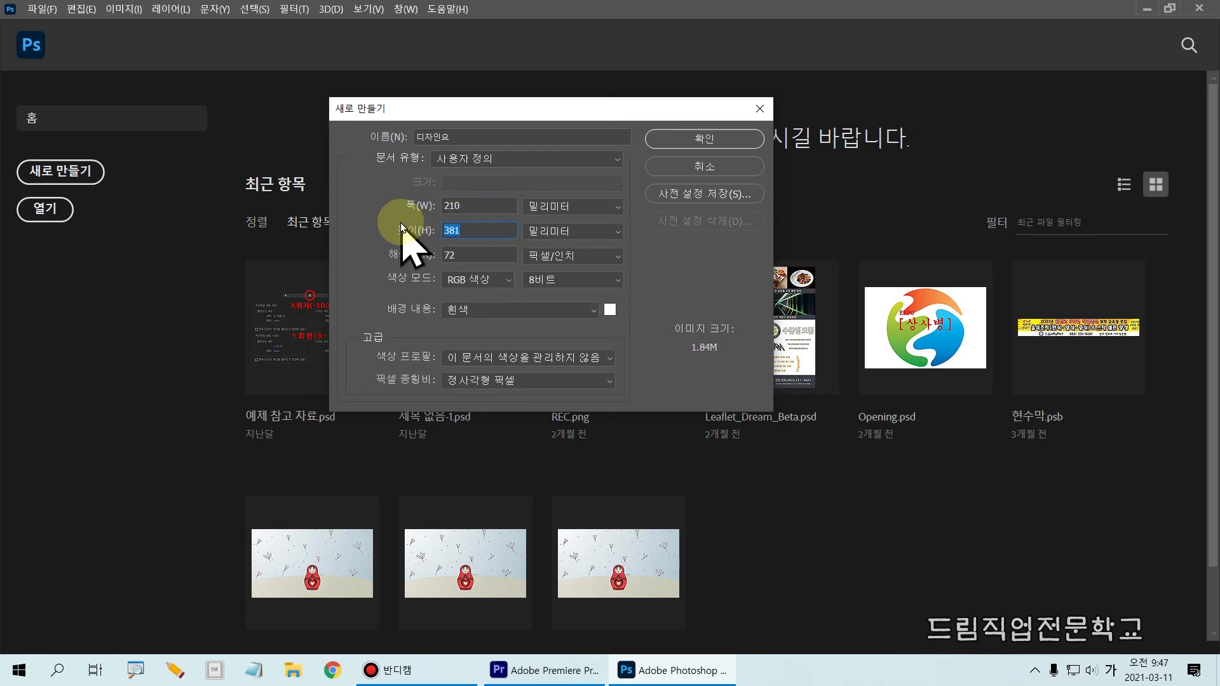
type("297")
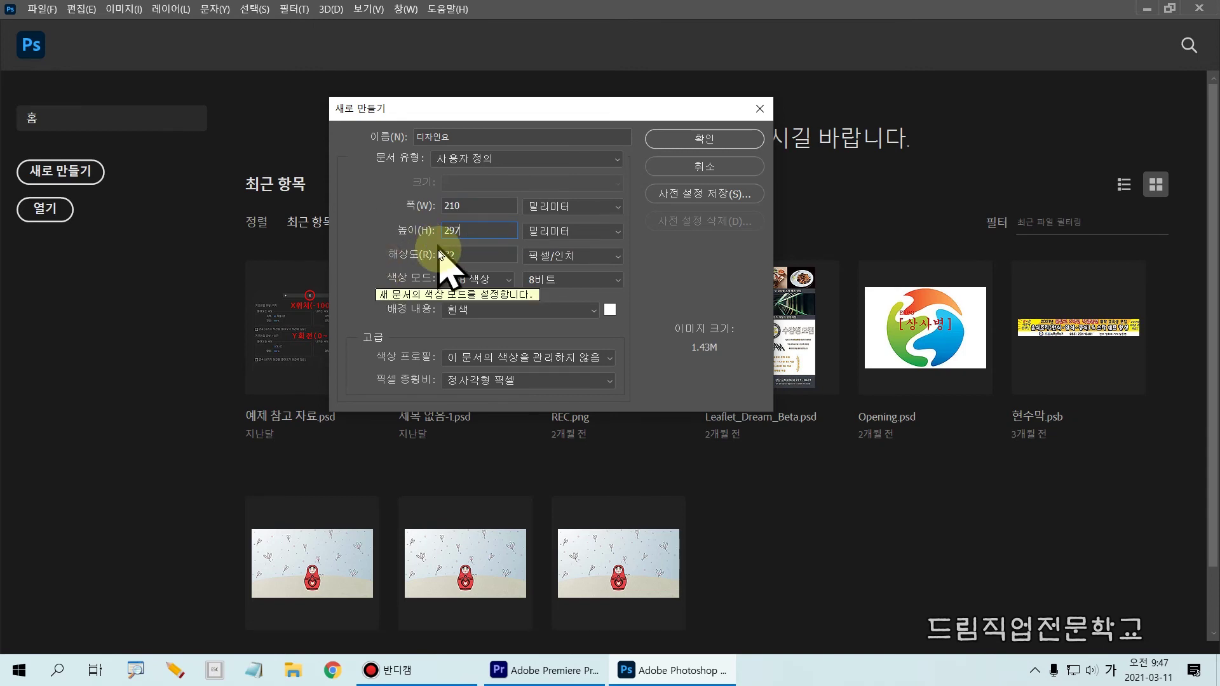
Set the new document's resolution to 300 pixels/inch and its colour mode to CMYK 색상 (CMYK Color).
left_click_drag(460, 257, 434, 249)
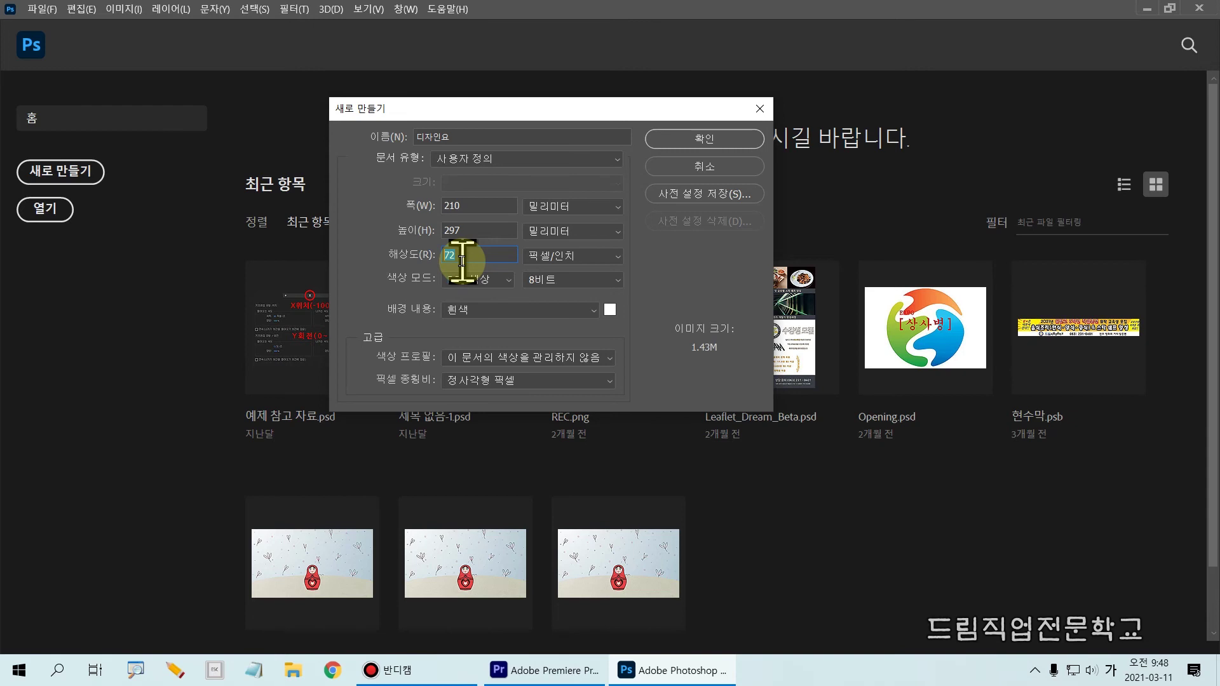
type("300")
left_click(471, 283)
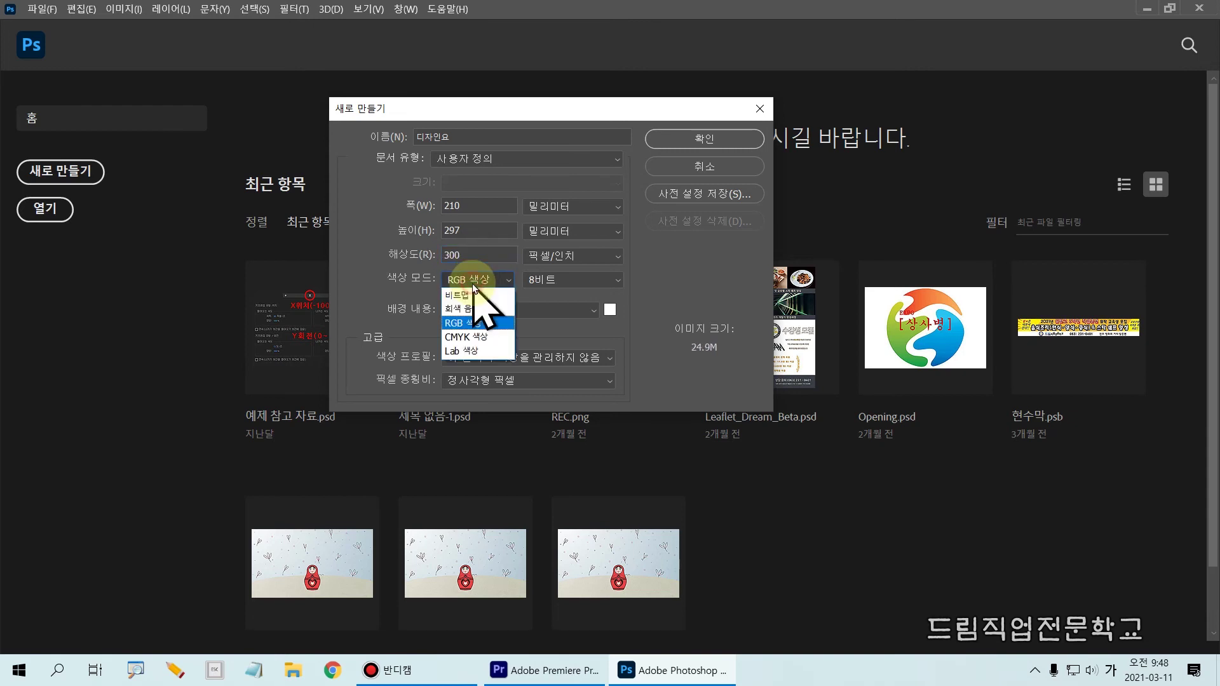
left_click(479, 337)
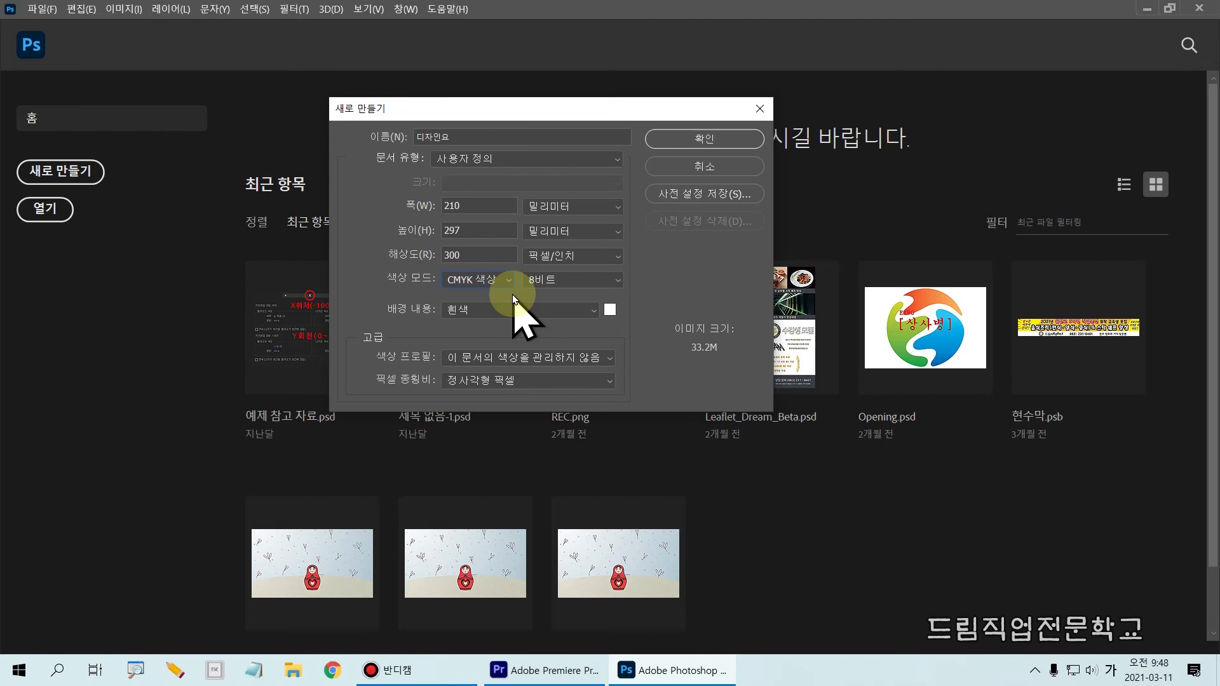
Switch the new document's size units to pixels and set the width to 1920 and the height to 1080.
left_click(551, 205)
left_click(545, 221)
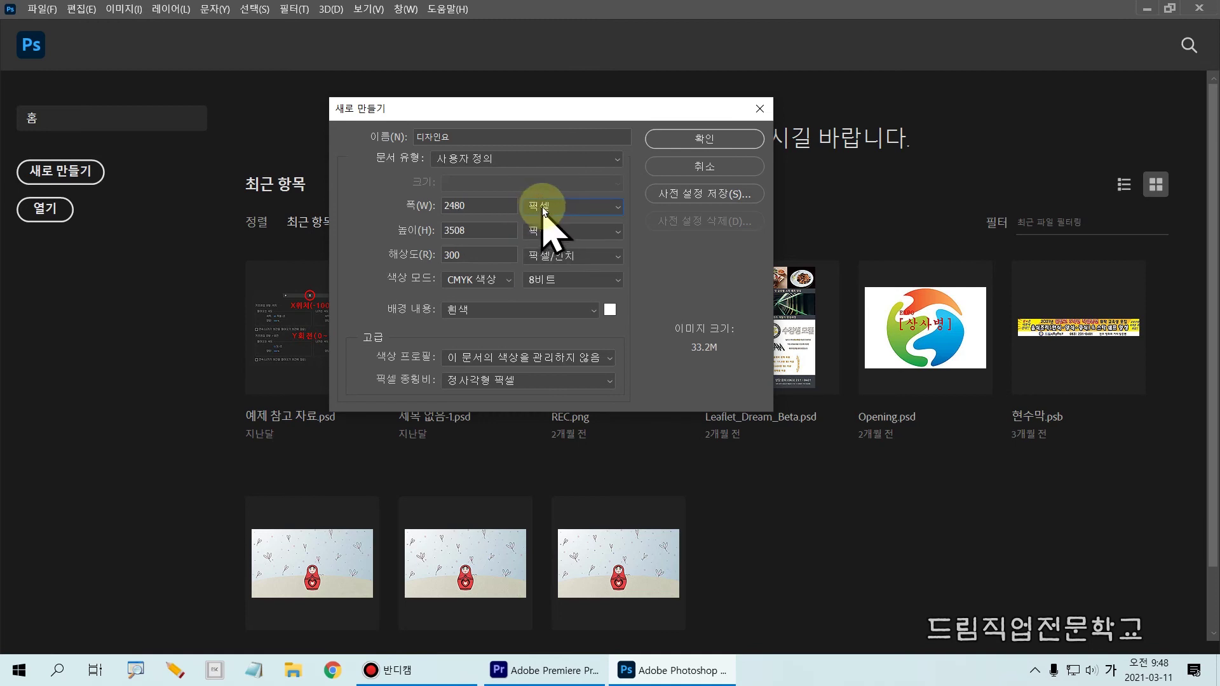
left_click_drag(472, 207, 371, 208)
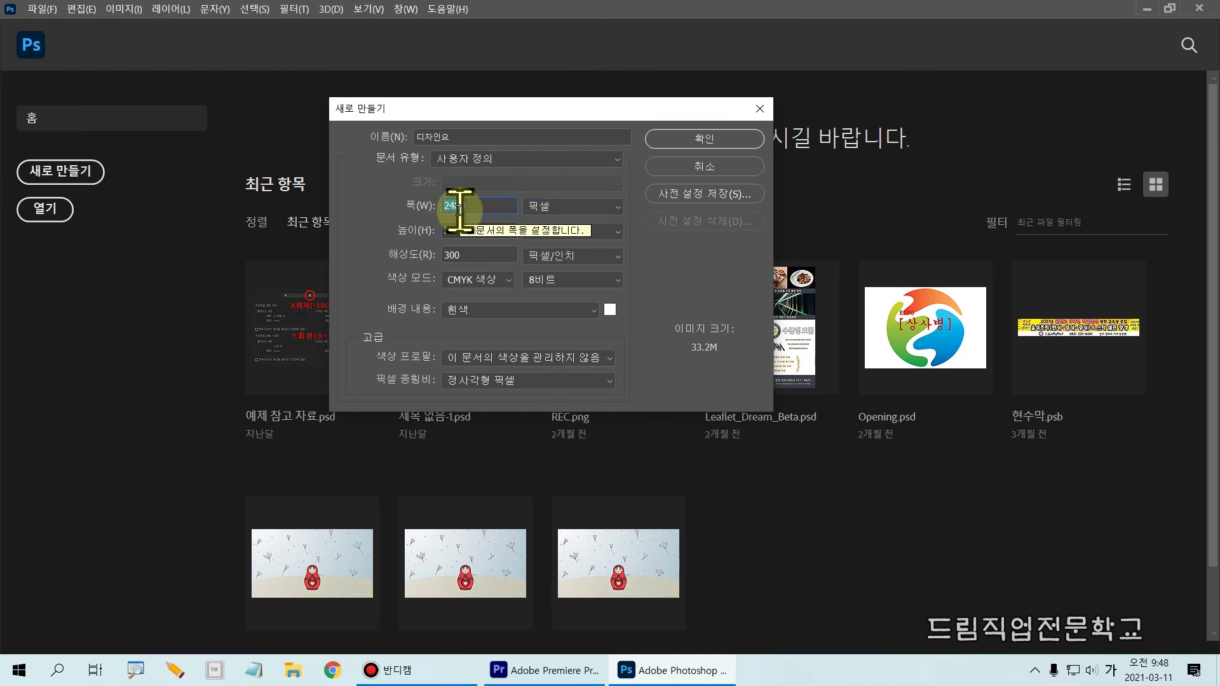
type("1920")
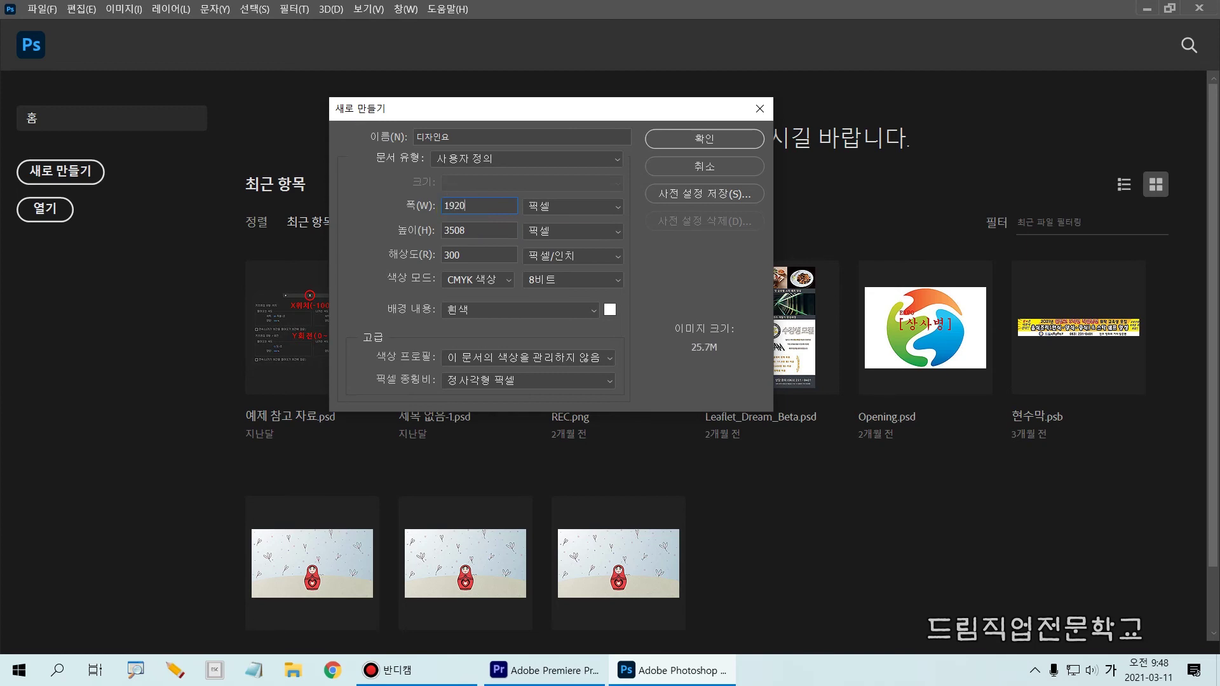
left_click_drag(474, 229, 421, 229)
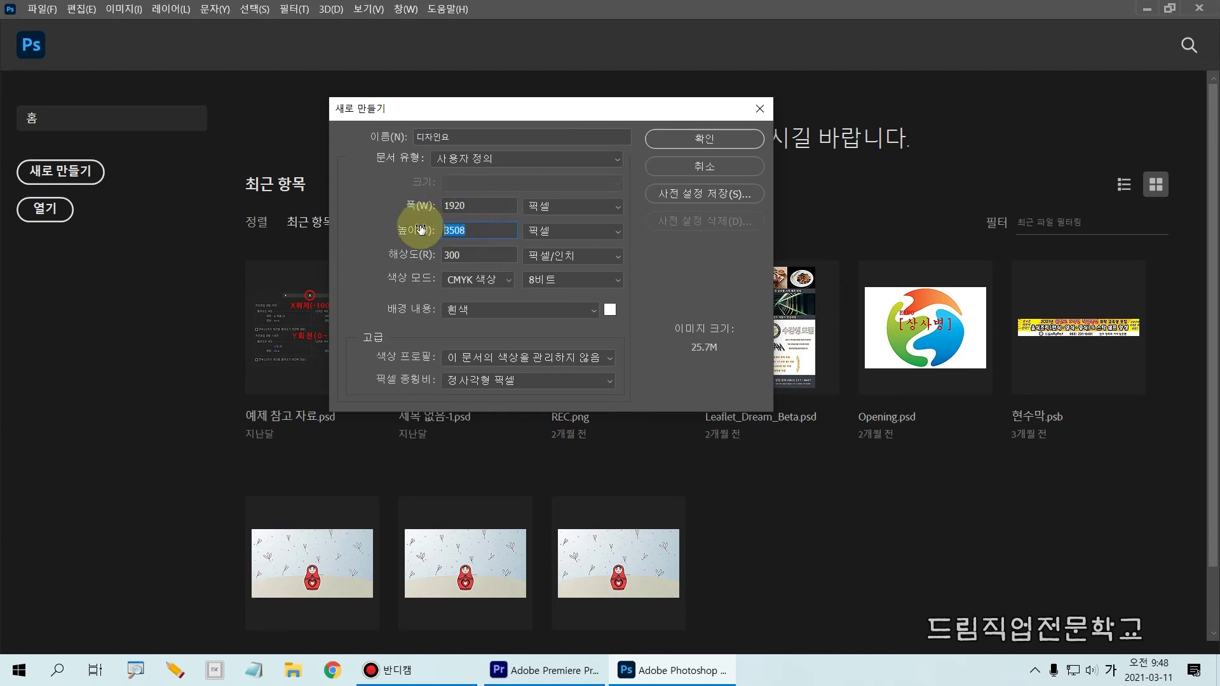
type("1080")
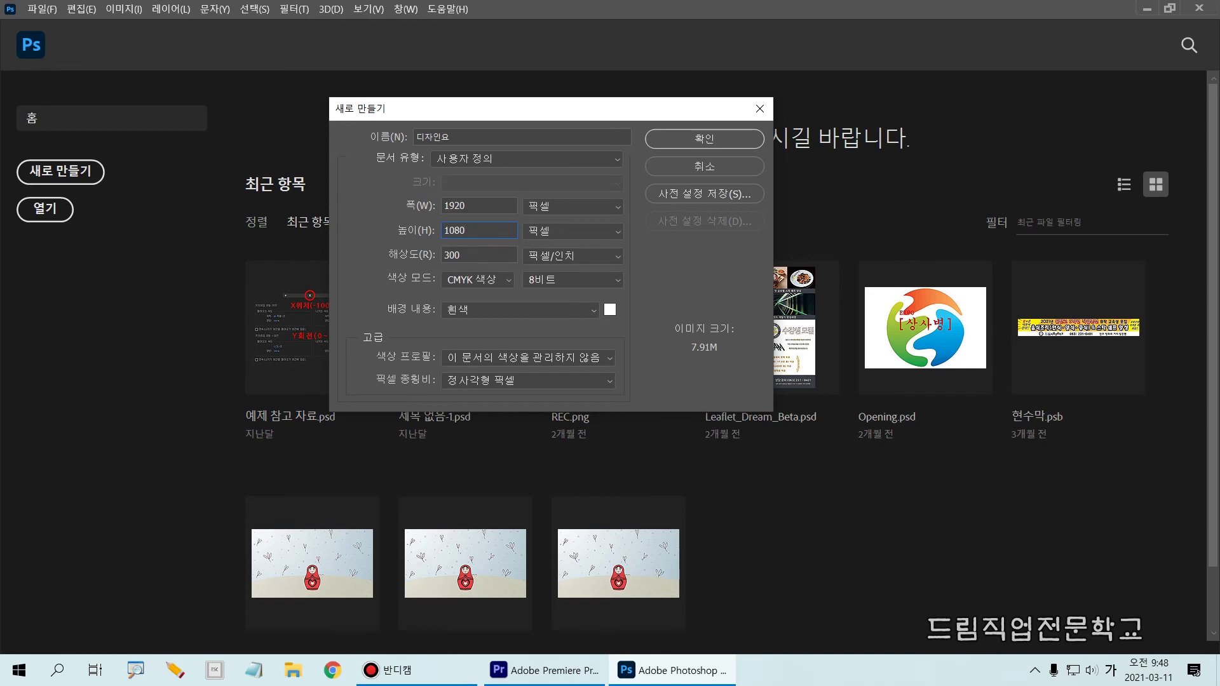
Set the new document's resolution to 72 pixels/inch and its colour mode to RGB 색상 (RGB Color).
left_click_drag(463, 257, 412, 257)
type("72")
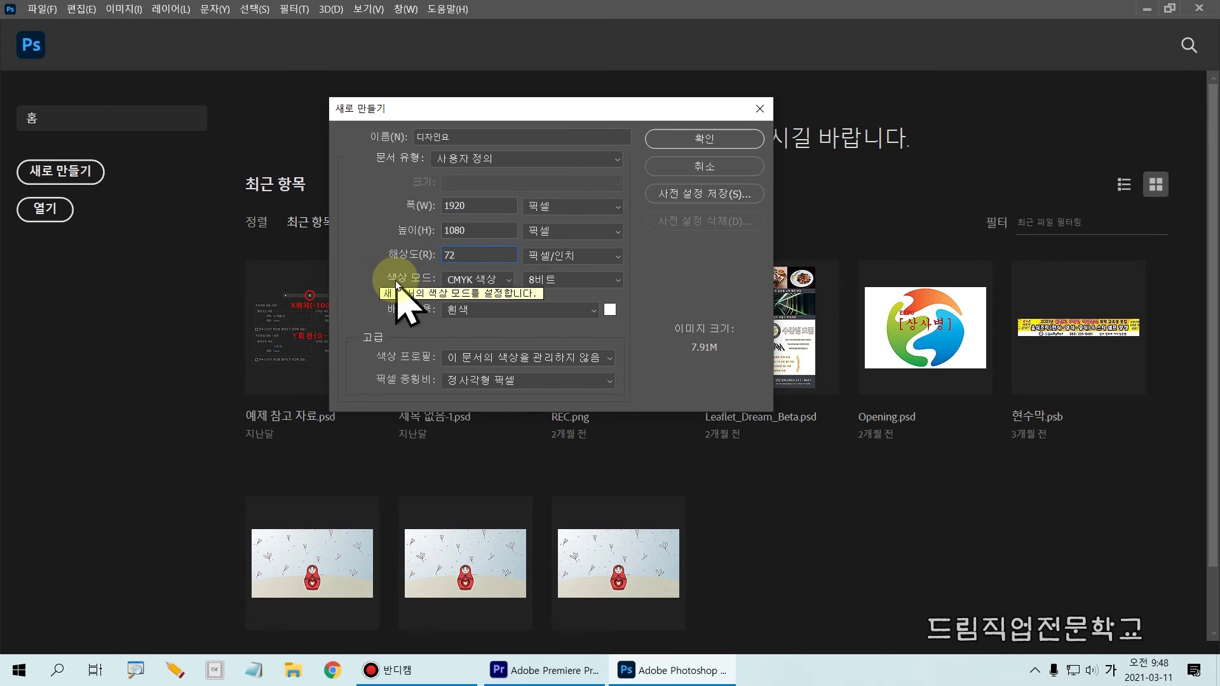
left_click(471, 280)
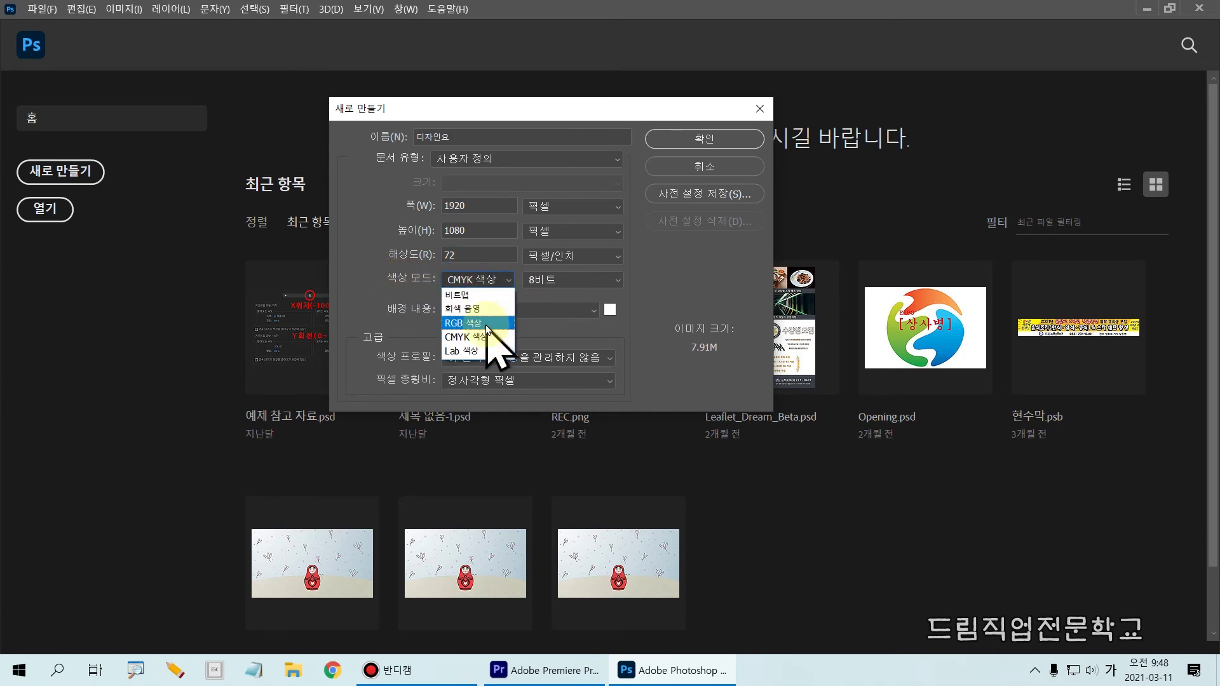
left_click(486, 324)
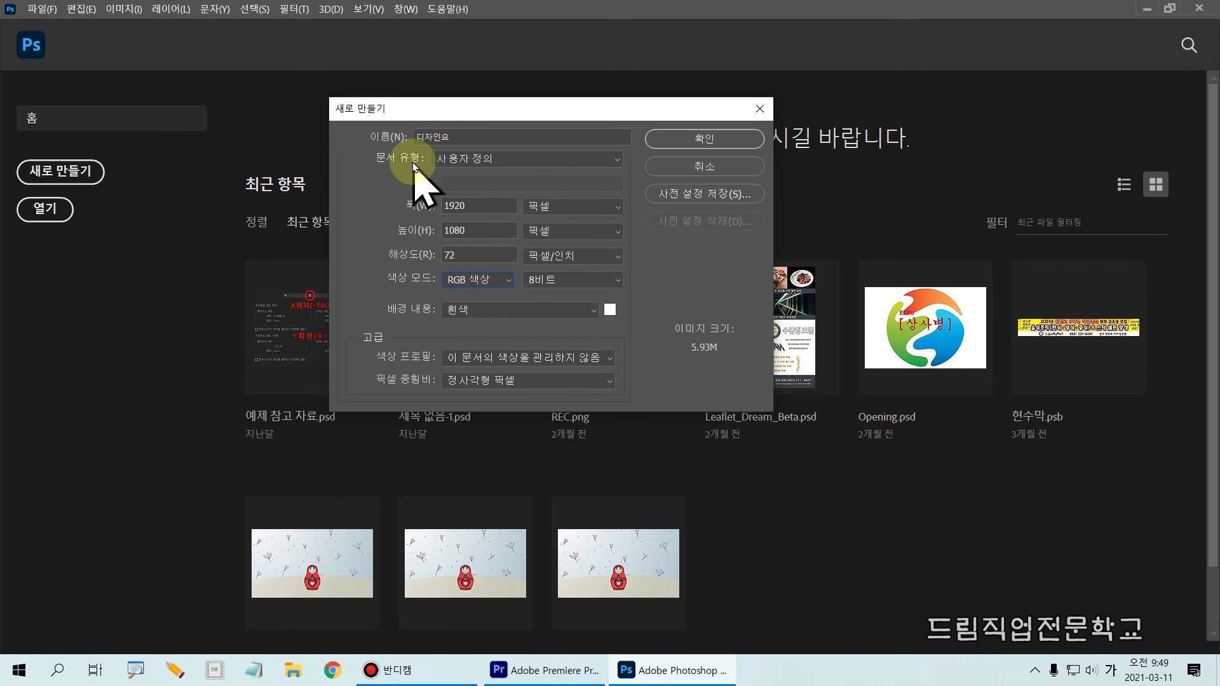
Choose 필름 및 비디오 (Film & Video) as the new document's preset type.
left_click(479, 160)
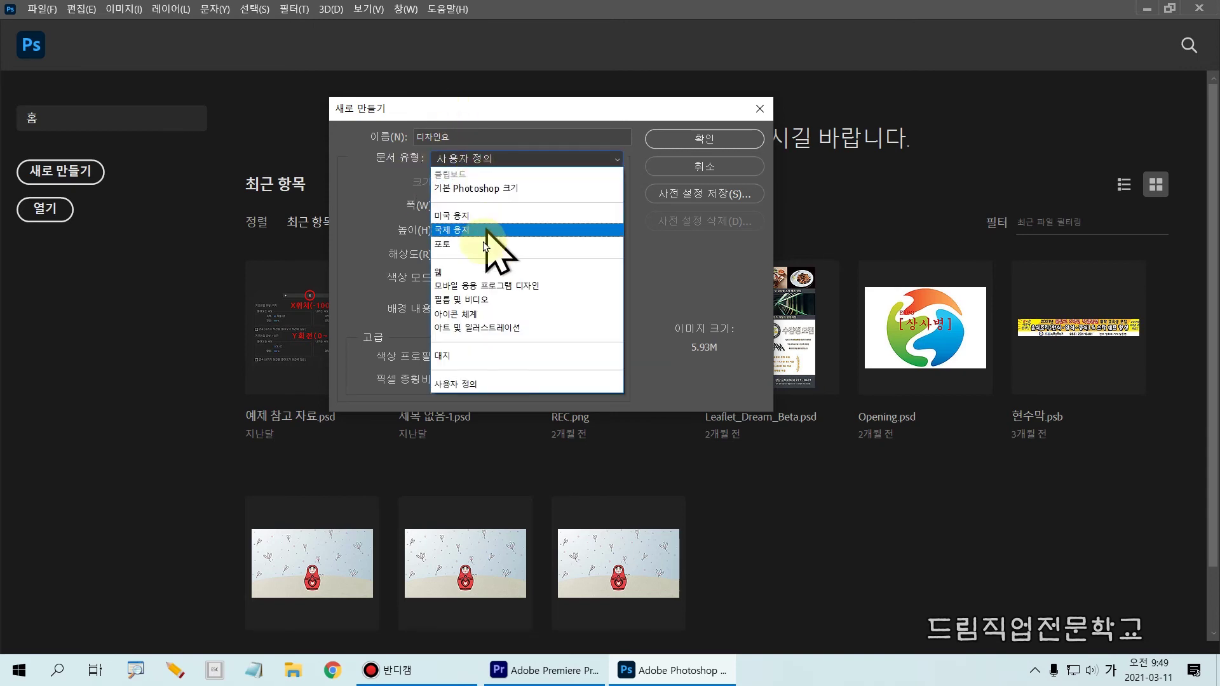
left_click(478, 300)
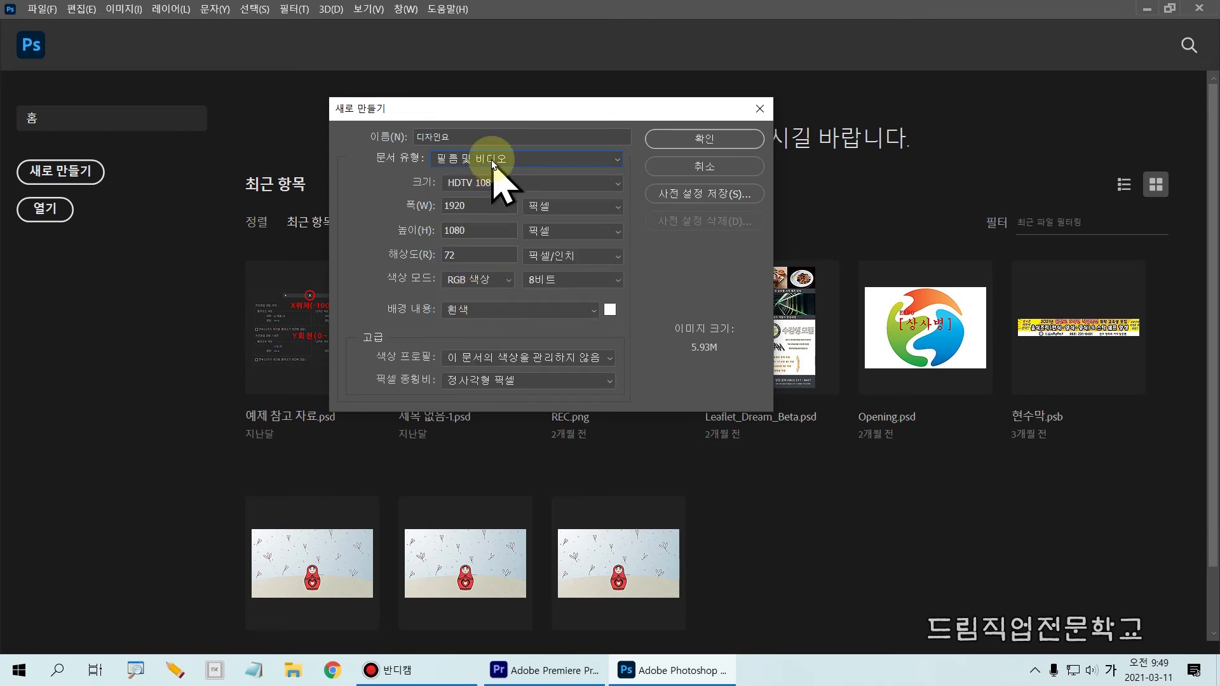
key("ctrl+2")
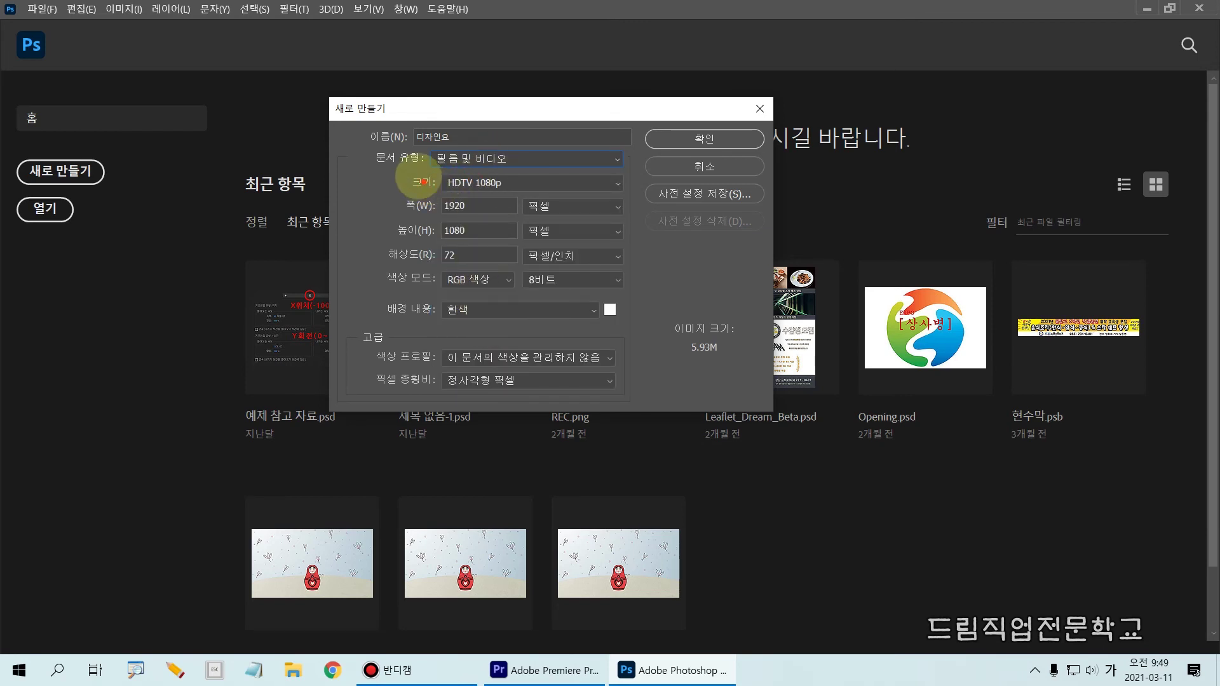
mouse_move(400, 166)
left_mouse_down()
mouse_move(534, 315)
mouse_move(612, 298)
left_mouse_up()
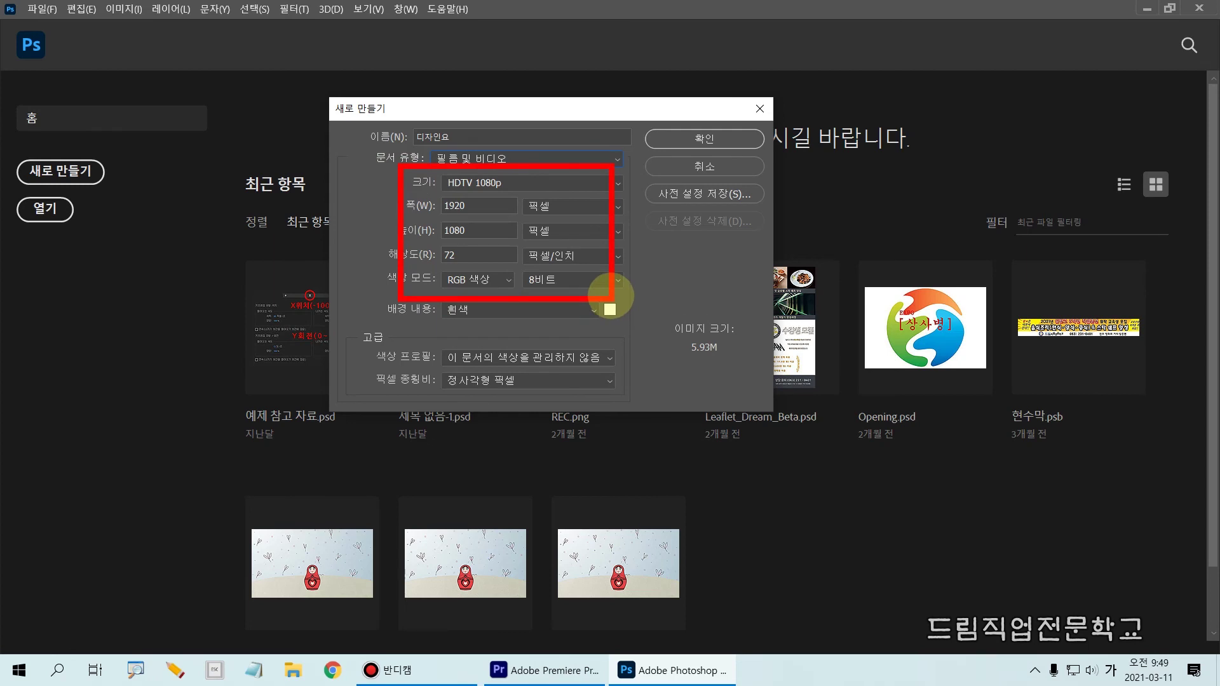
key("Escape")
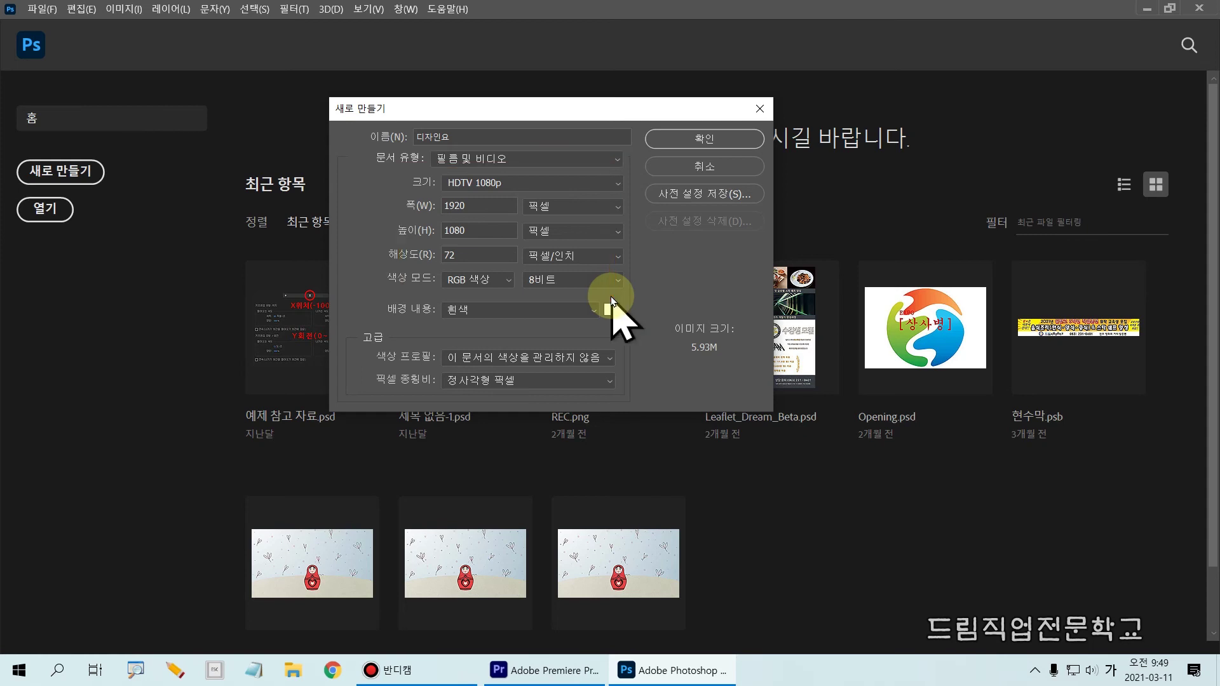
left_click_drag(539, 112, 541, 64)
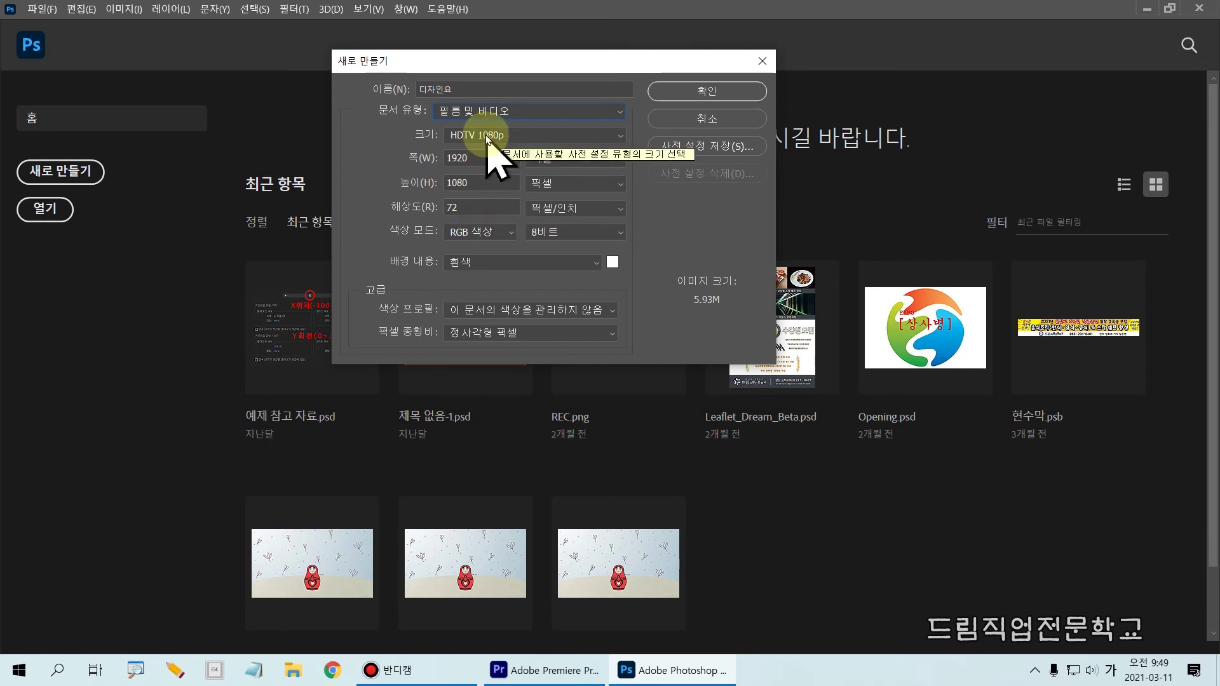
left_click(493, 112)
left_click(483, 251)
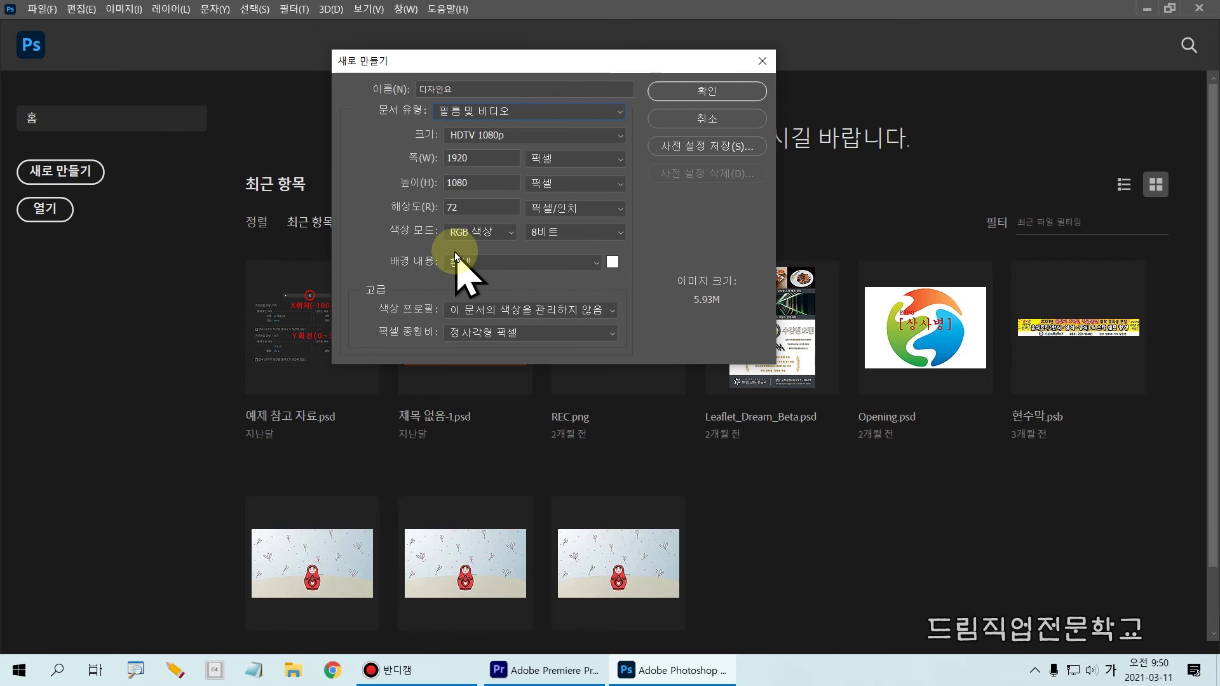
Set the background contents to 투명 (Transparent) and create the document.
left_click(462, 263)
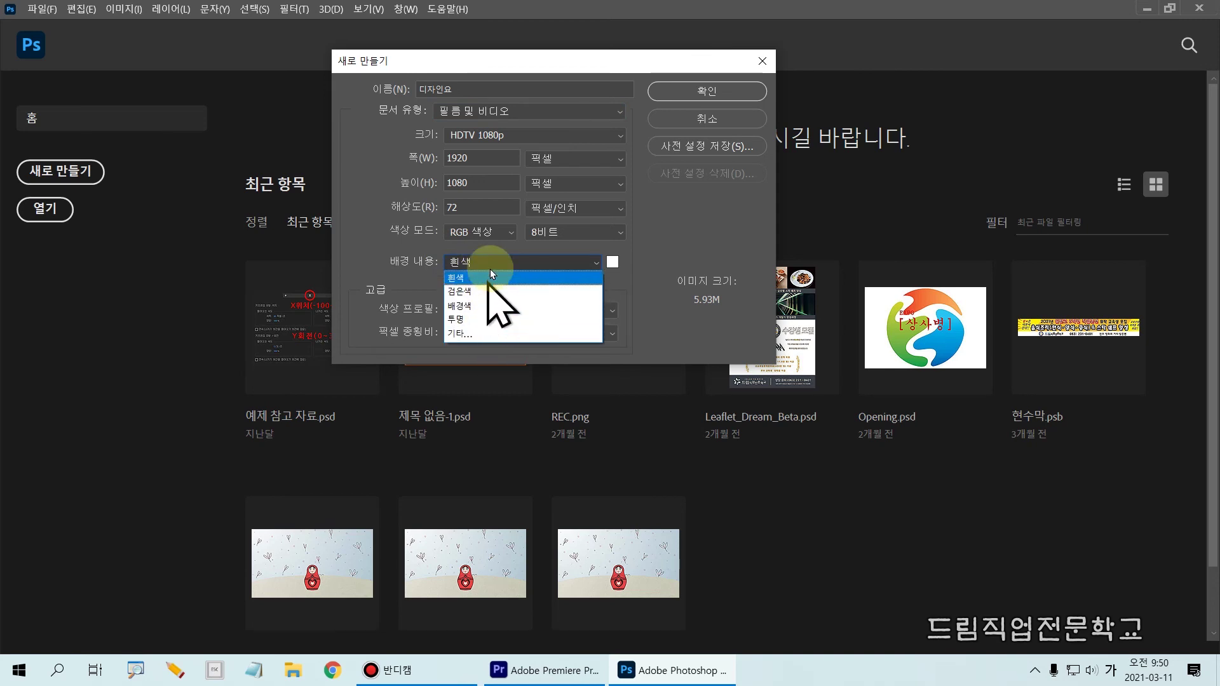
left_click(491, 318)
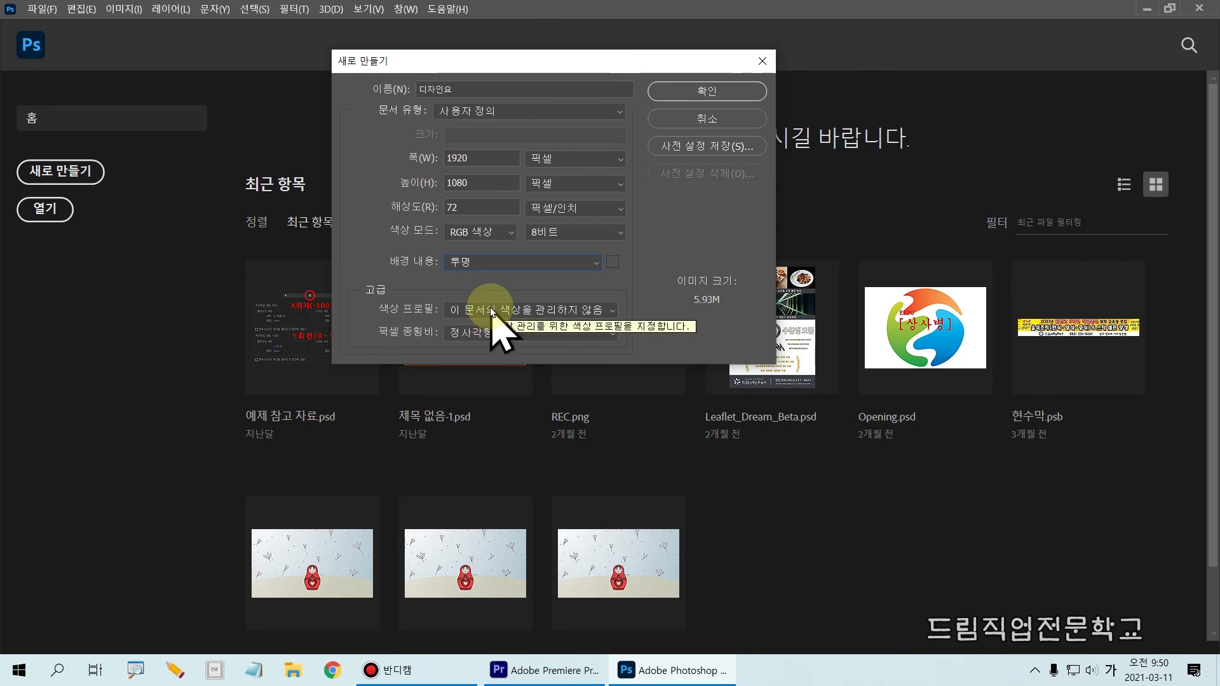
left_click(696, 92)
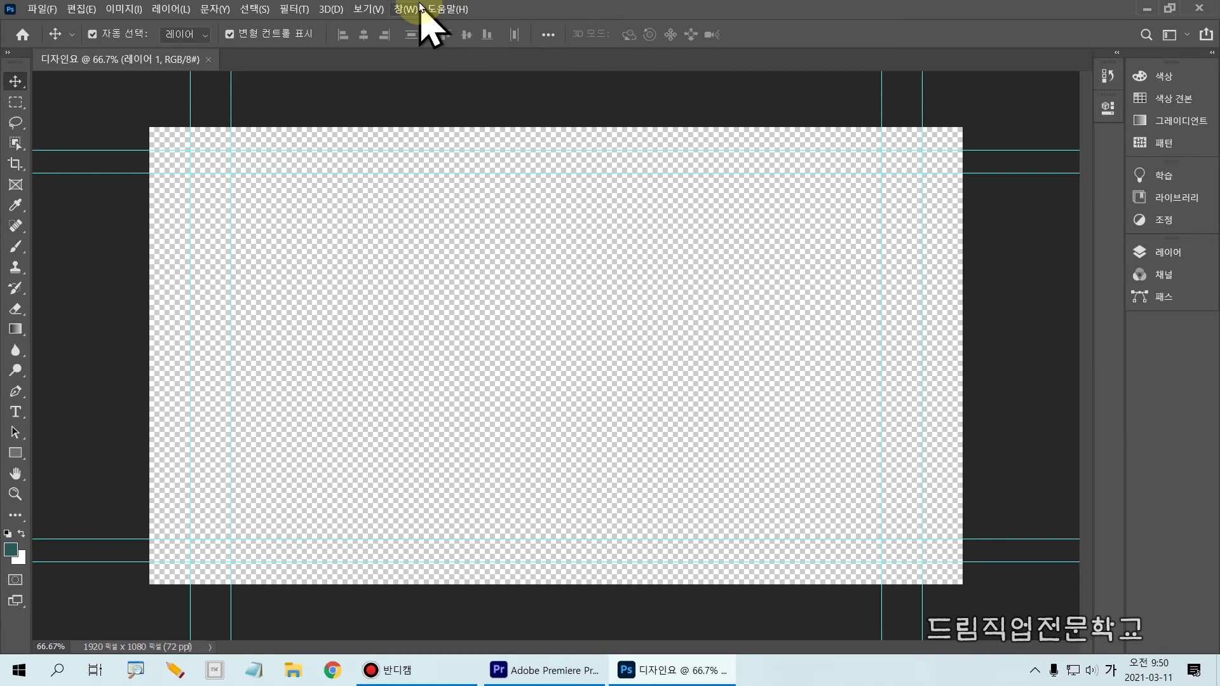
key("ctrl+2")
left_click_drag(383, 1, 428, 30)
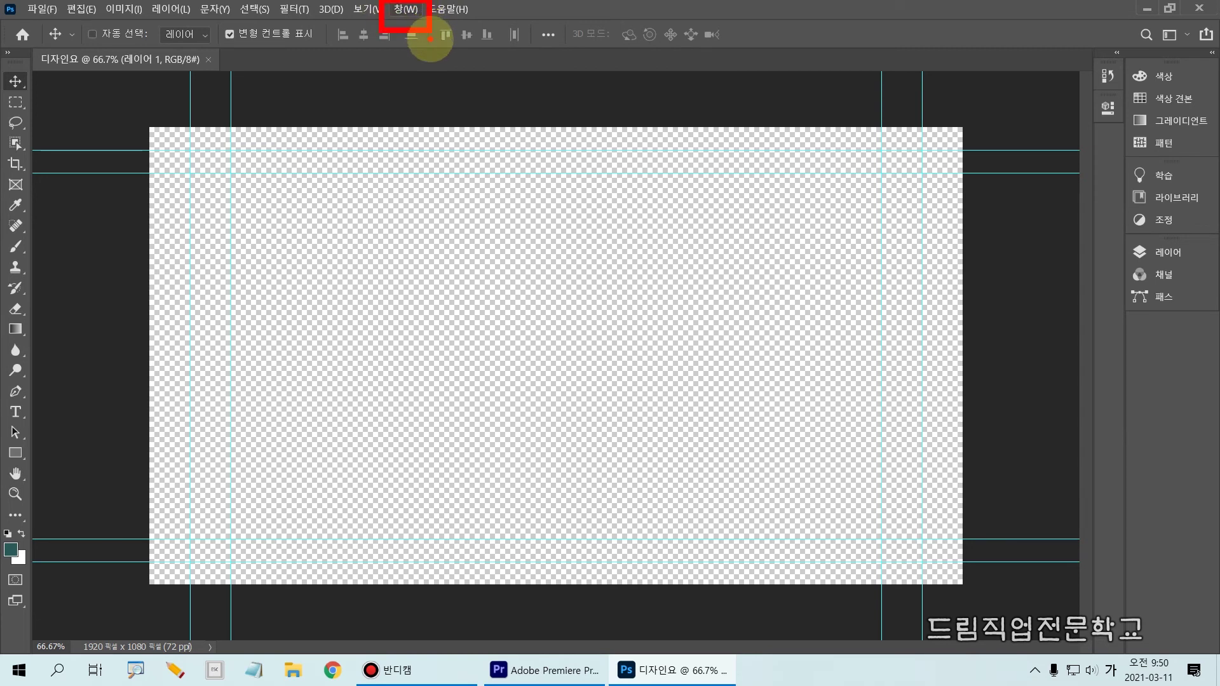
key("Escape")
left_click(407, 9)
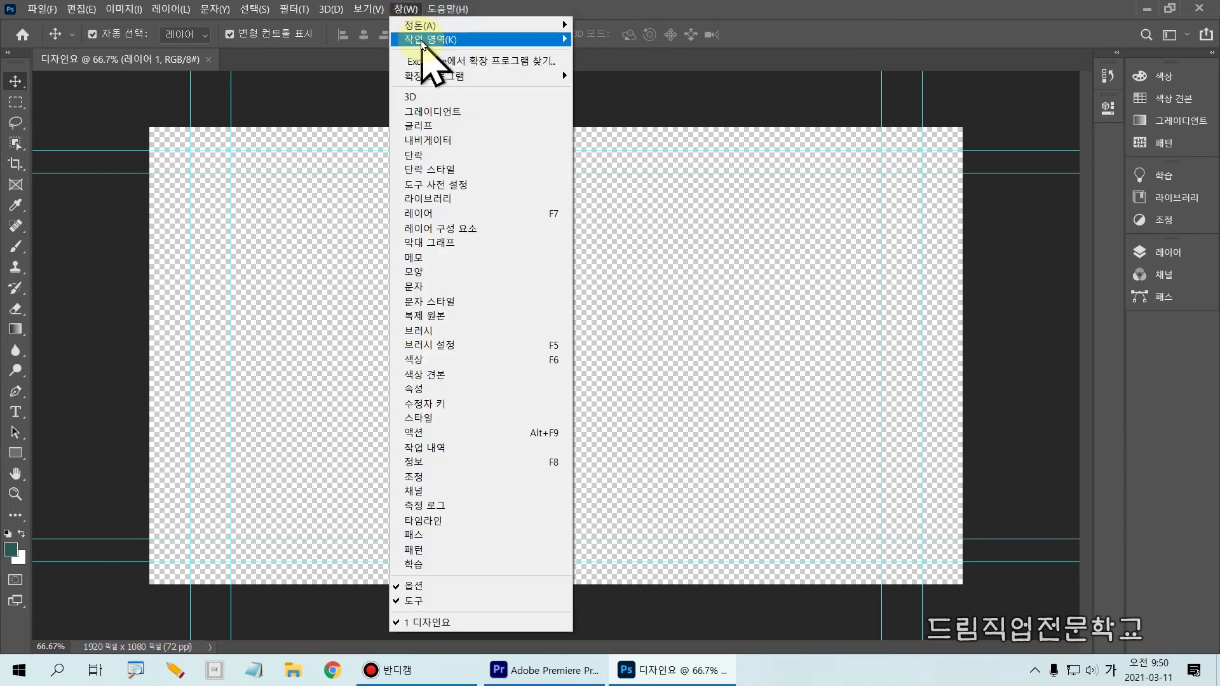
mouse_move(422, 43)
key("ctrl+2")
mouse_move(390, 29)
left_mouse_down()
mouse_move(432, 31)
mouse_move(474, 56)
left_mouse_up()
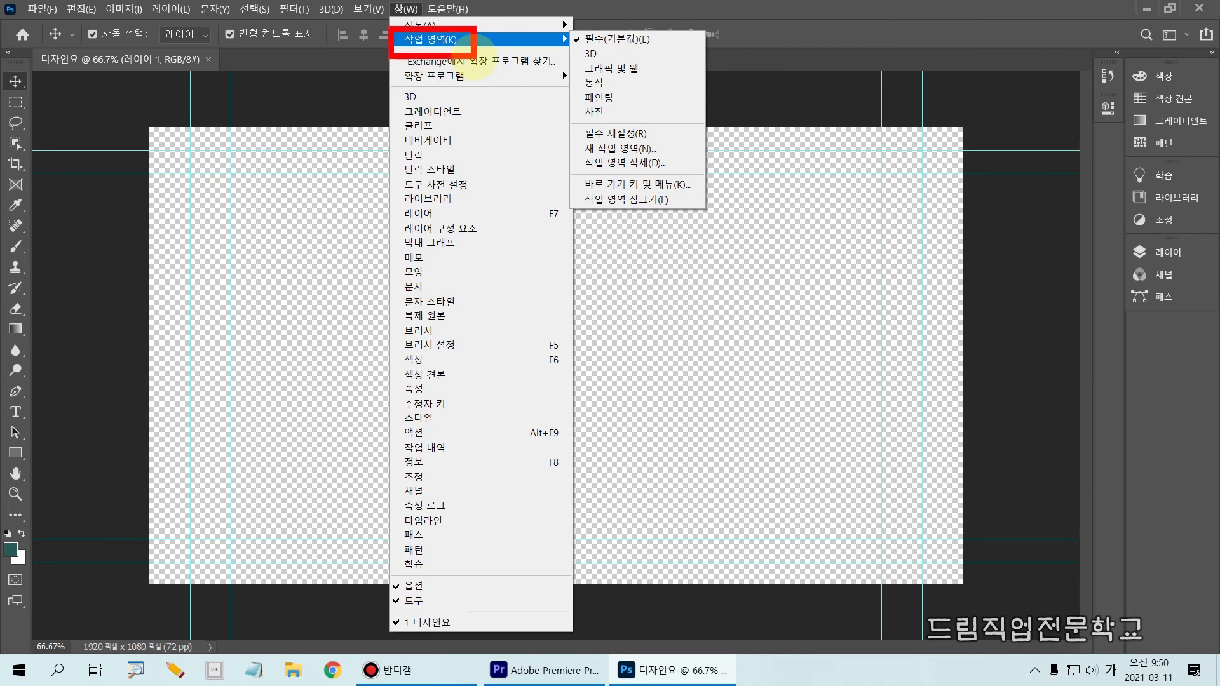
left_click_drag(571, 25, 679, 54)
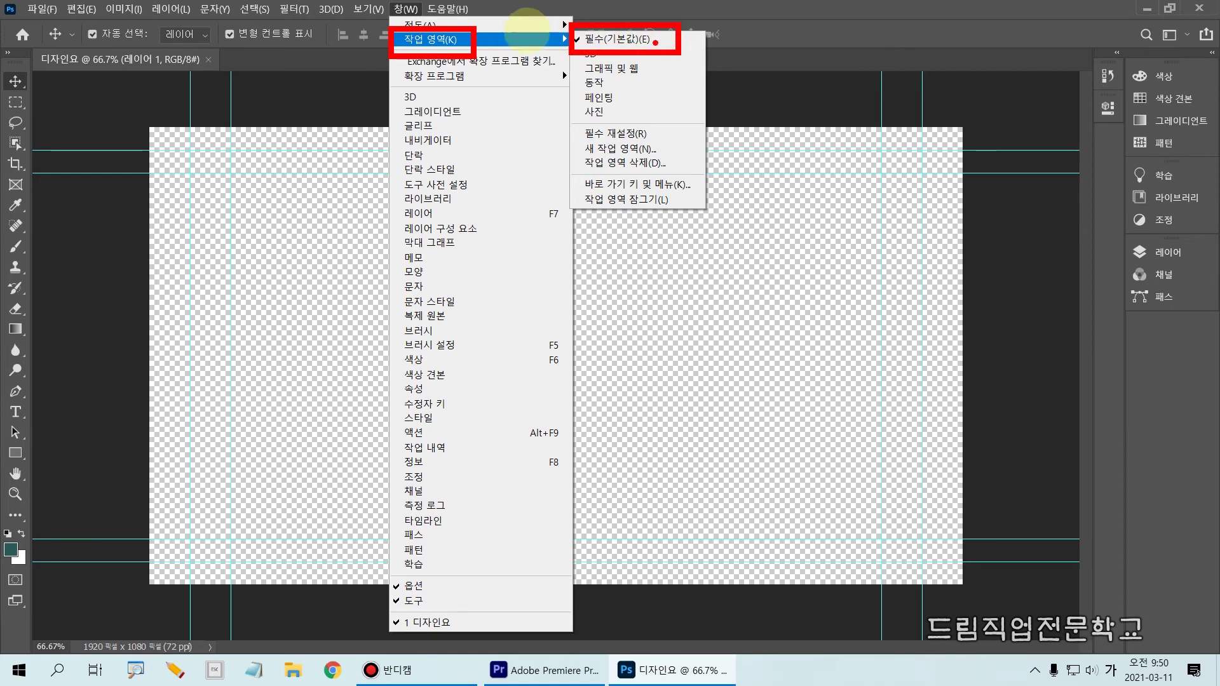
key("Escape")
left_click(401, 9)
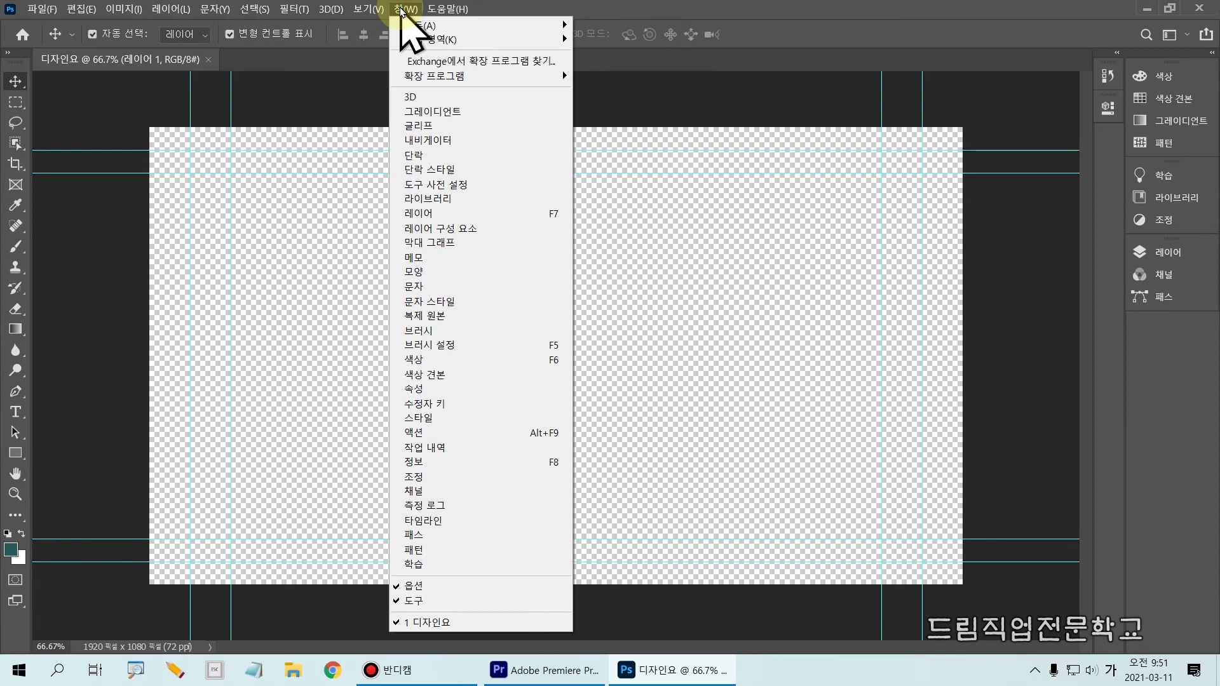
left_click(403, 40)
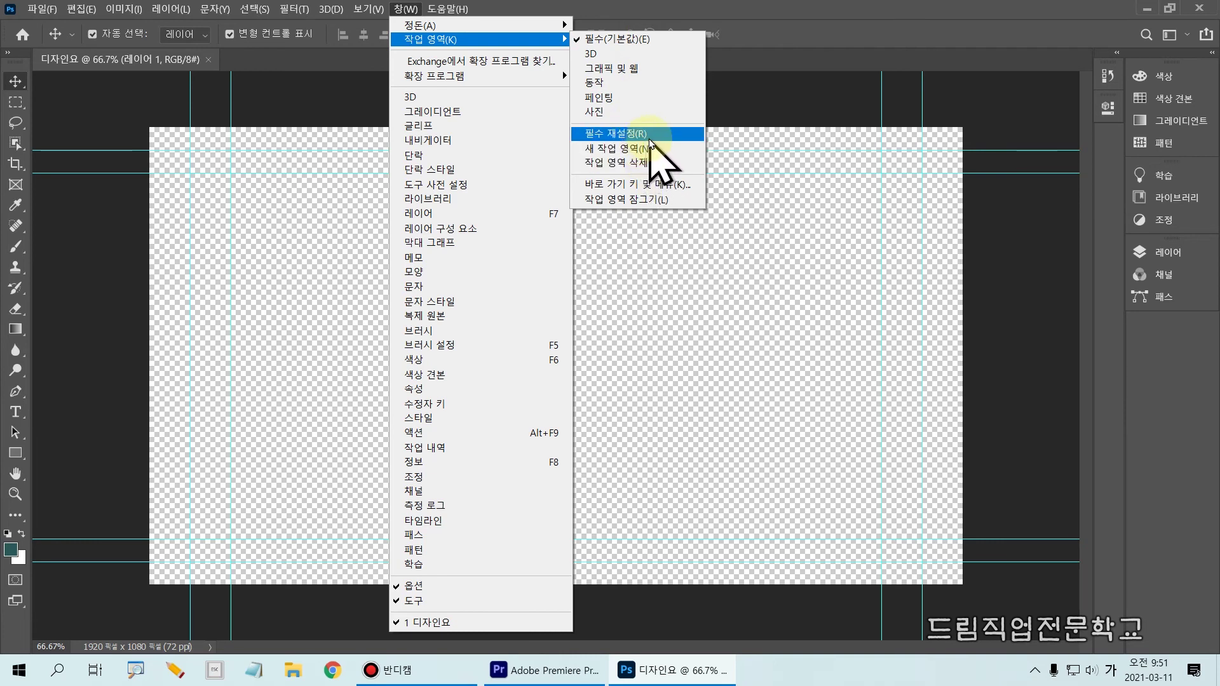
left_click_drag(571, 123, 680, 144)
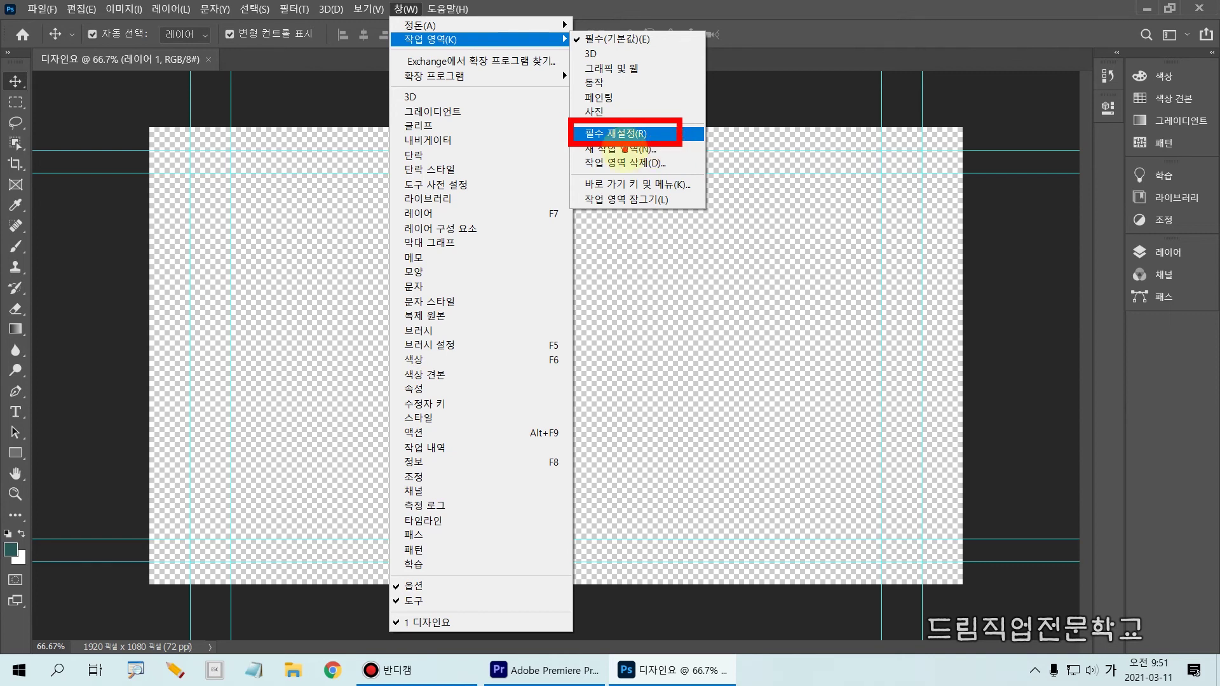
left_click_drag(650, 128, 676, 130)
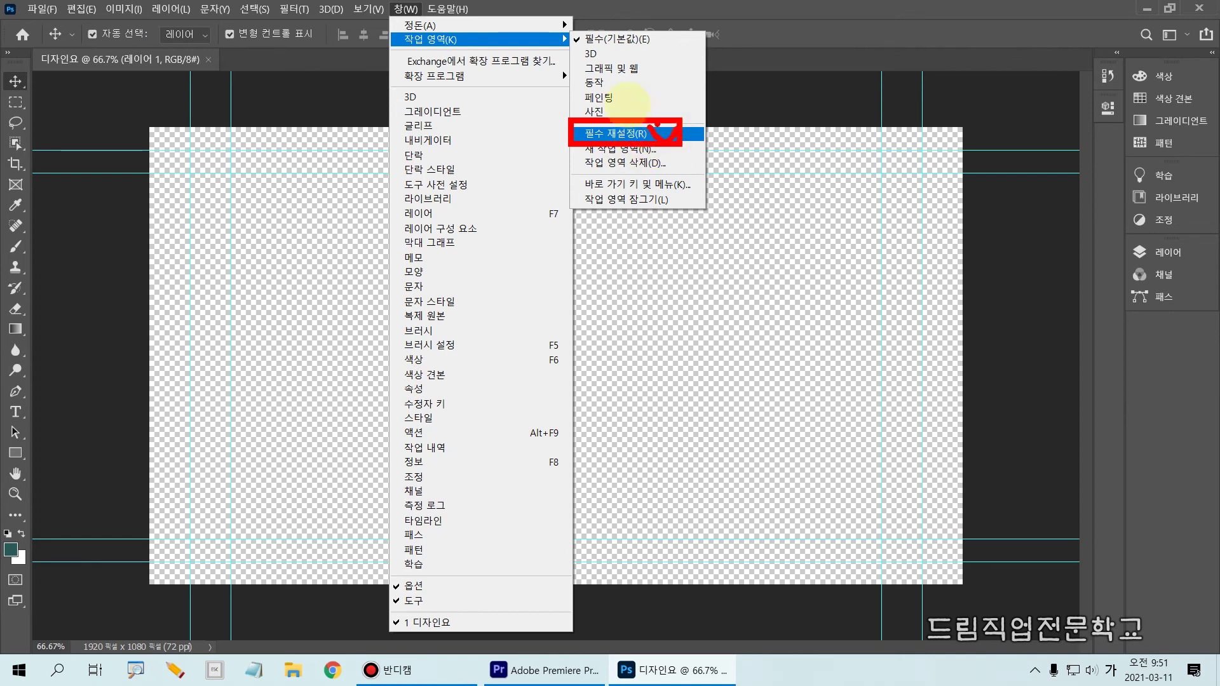
key("Escape")
Reset the 필수 (Essentials) workspace to its default panel layout.
left_click(406, 11)
mouse_move(445, 40)
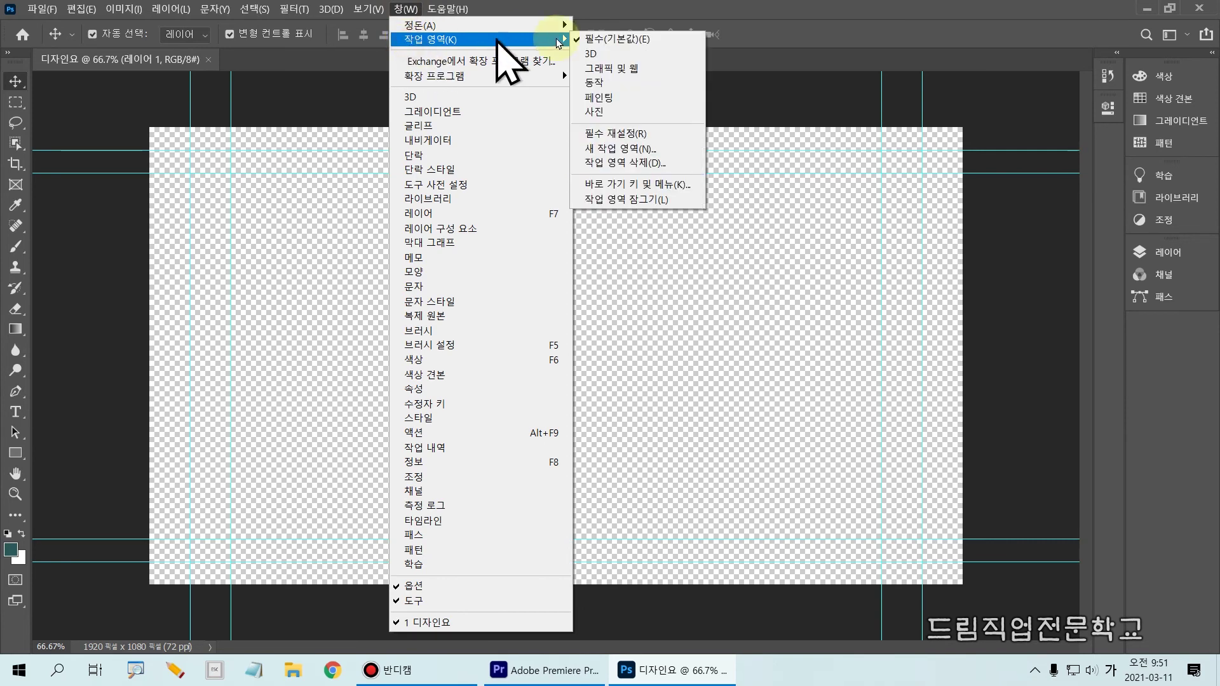
left_click(606, 131)
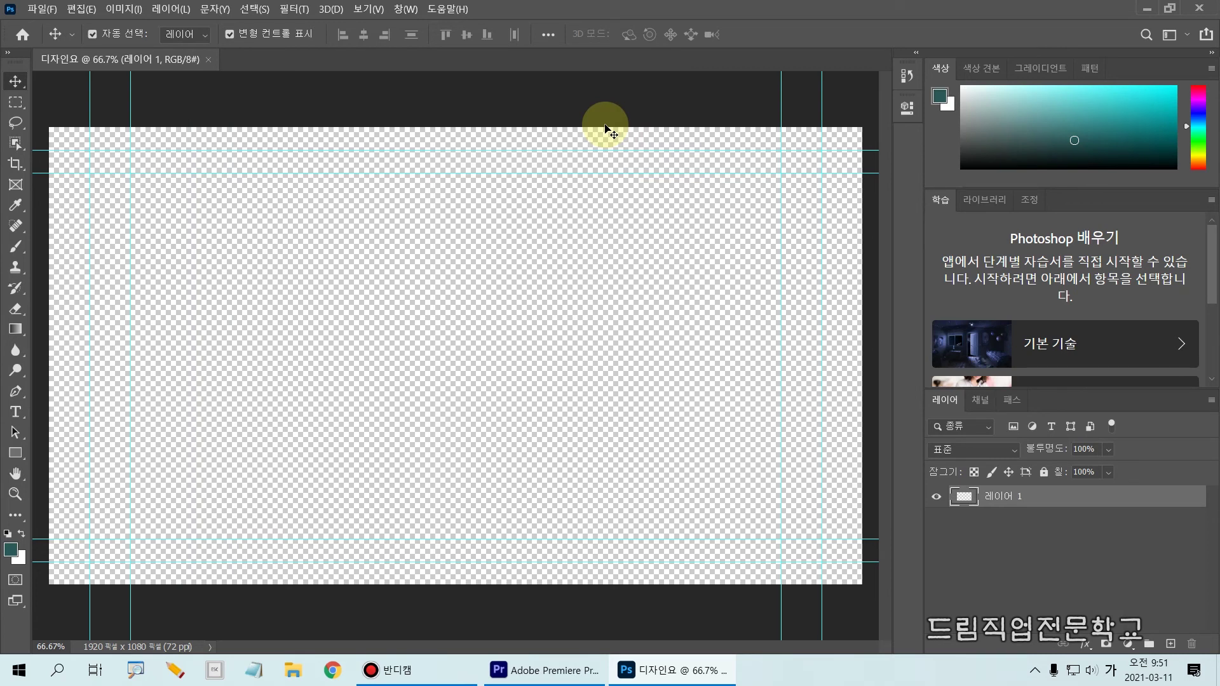
mouse_move(882, 6)
left_mouse_down()
mouse_move(1044, 421)
mouse_move(1211, 650)
left_mouse_up()
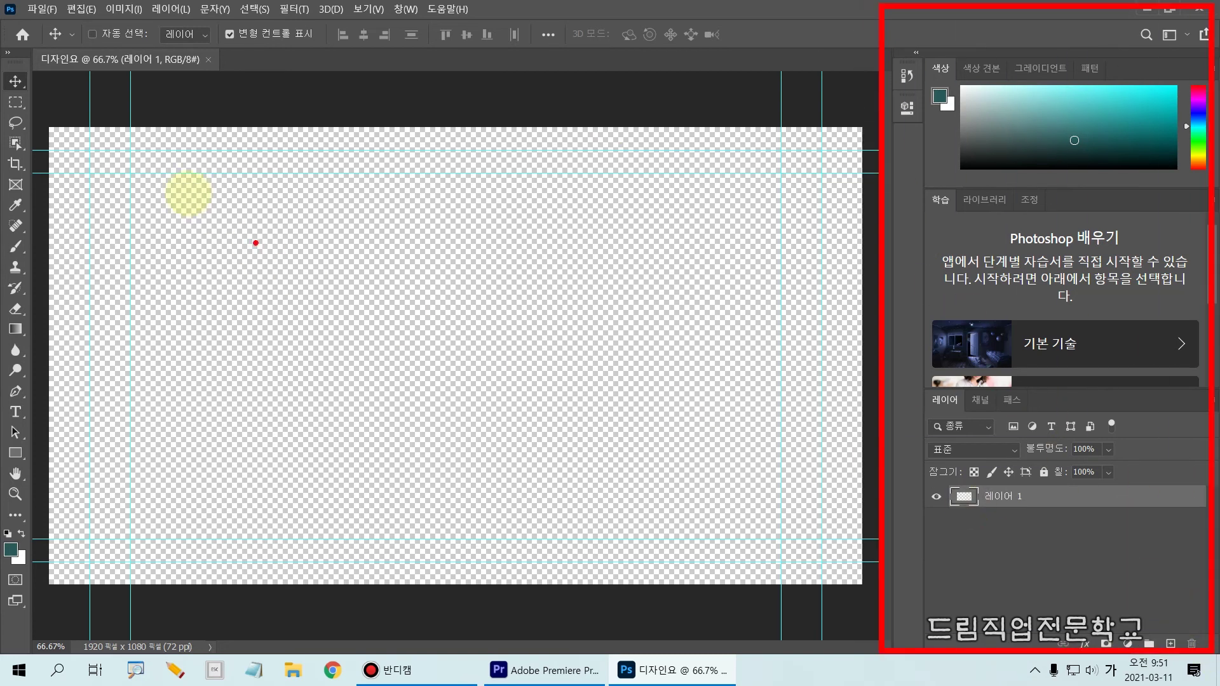
left_click_drag(8, 8, 878, 57)
left_click_drag(3, 60, 29, 639)
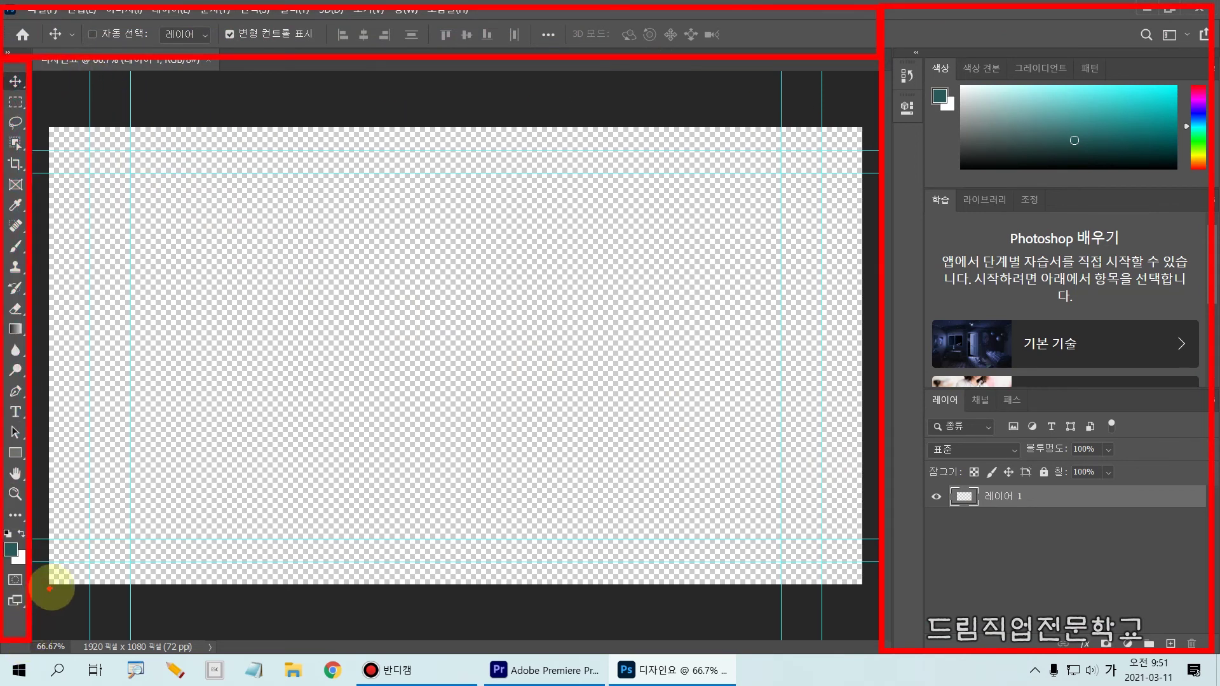
left_click_drag(55, 121, 863, 596)
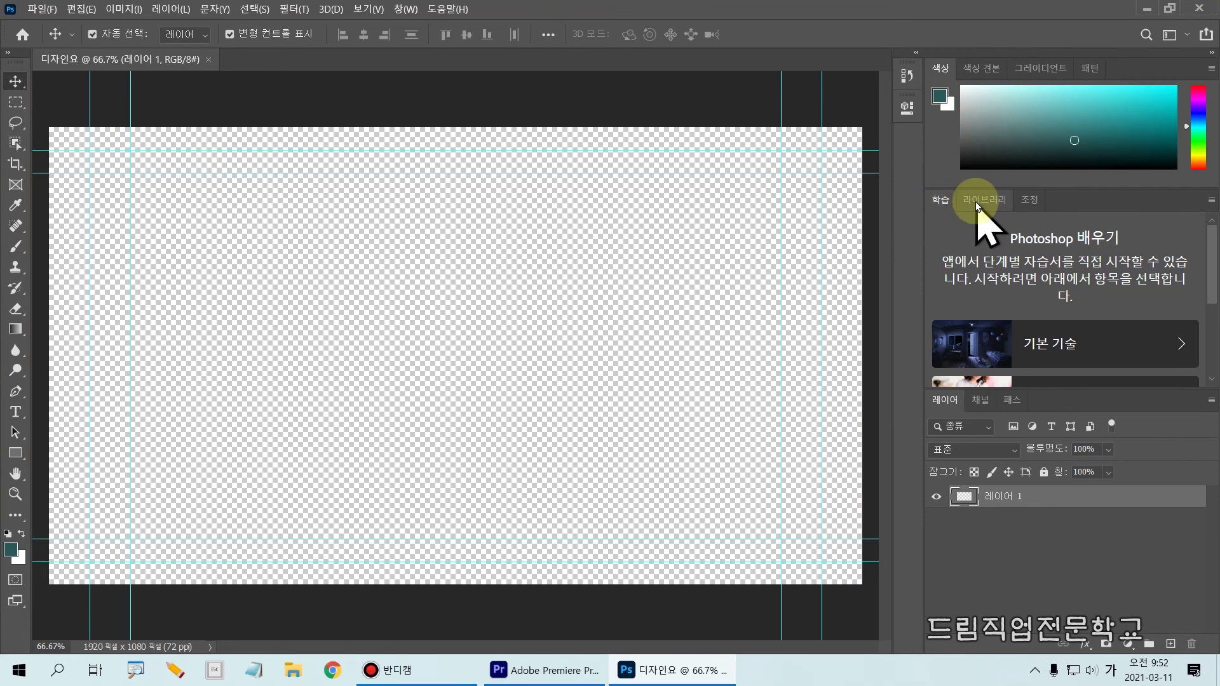
key("ctrl+2")
left_click_drag(1184, 181, 1218, 217)
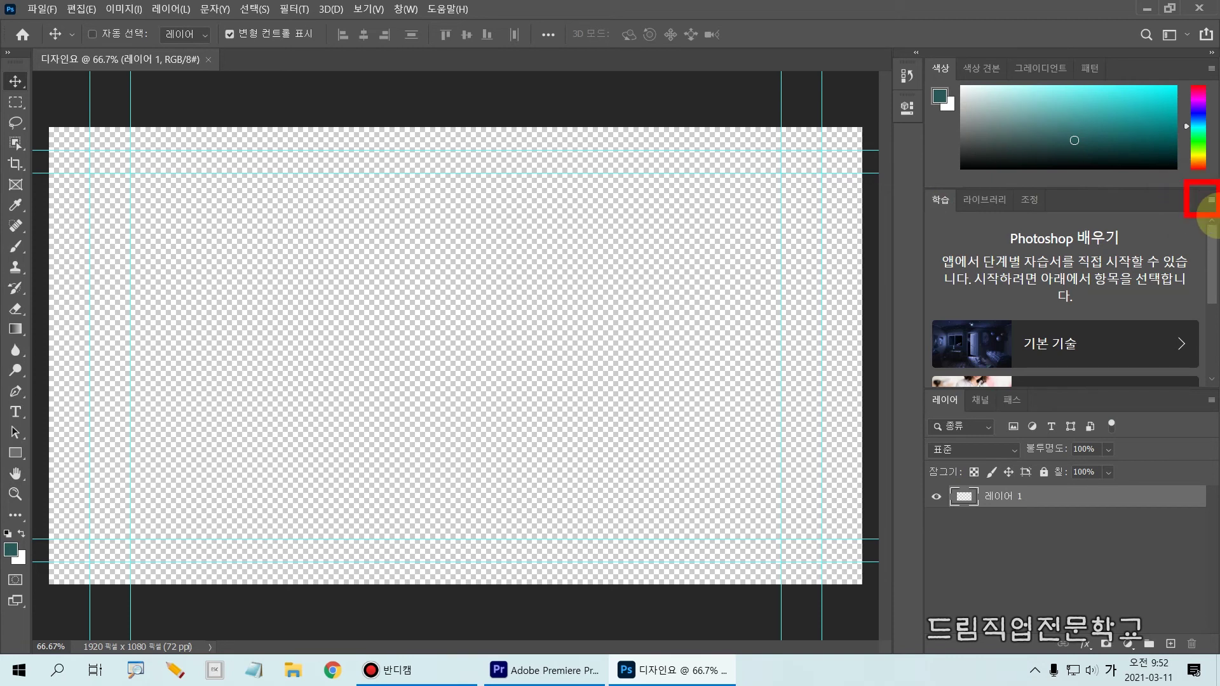
Close the 학습 (Learn) and 라이브러리 (Libraries) panels in the middle panel group.
left_click(1212, 201)
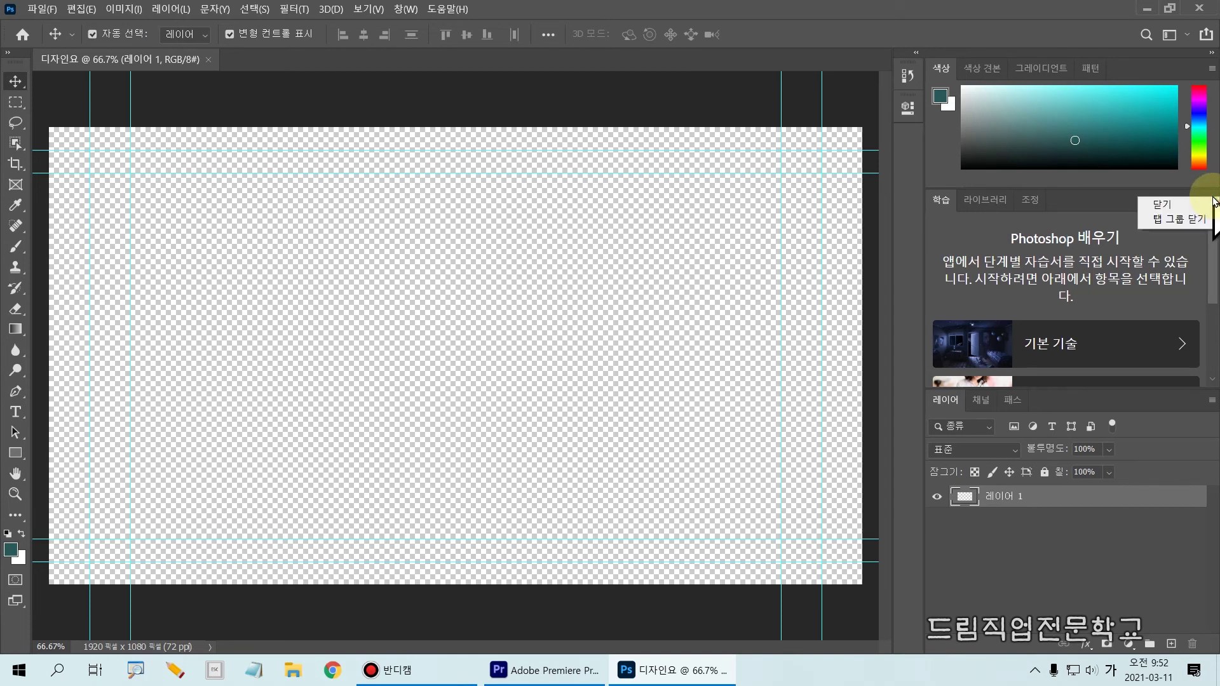
left_click(1170, 206)
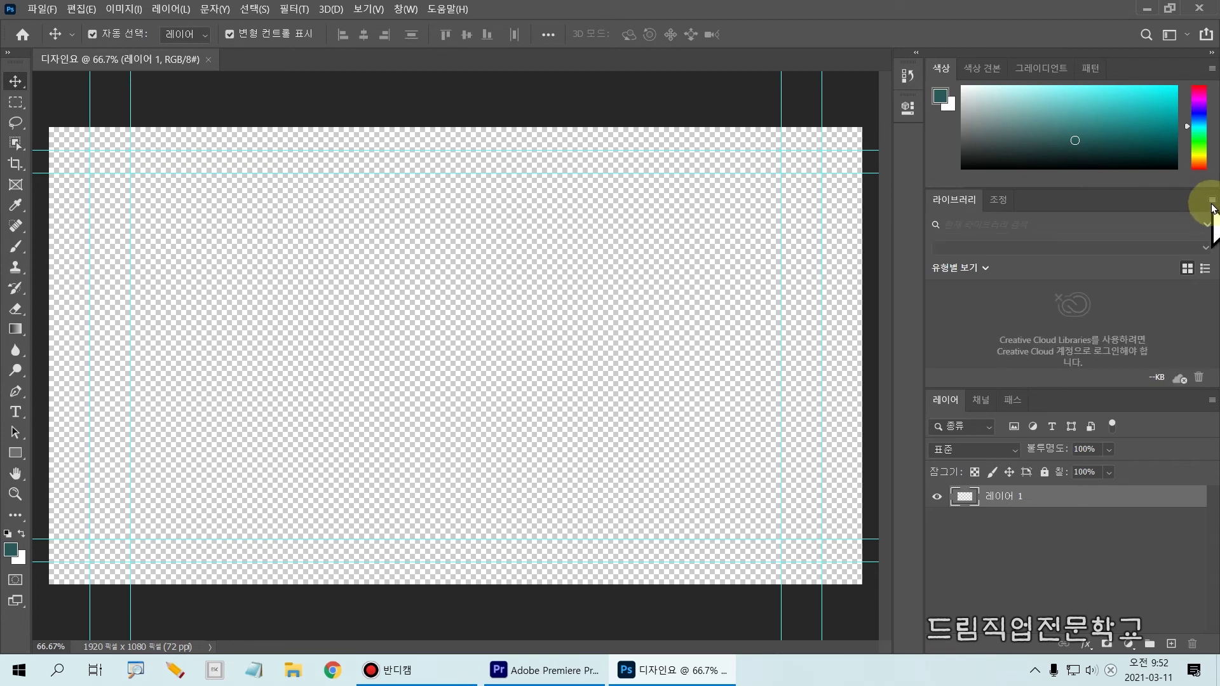
left_click(1211, 200)
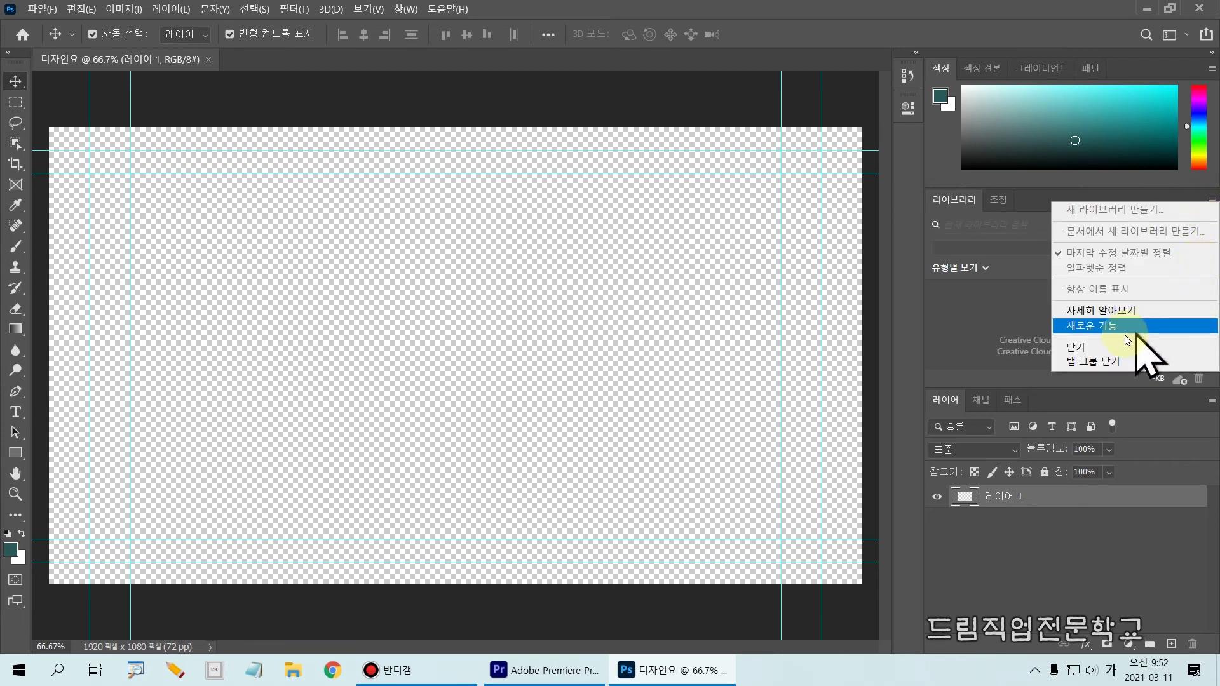
left_click(1103, 349)
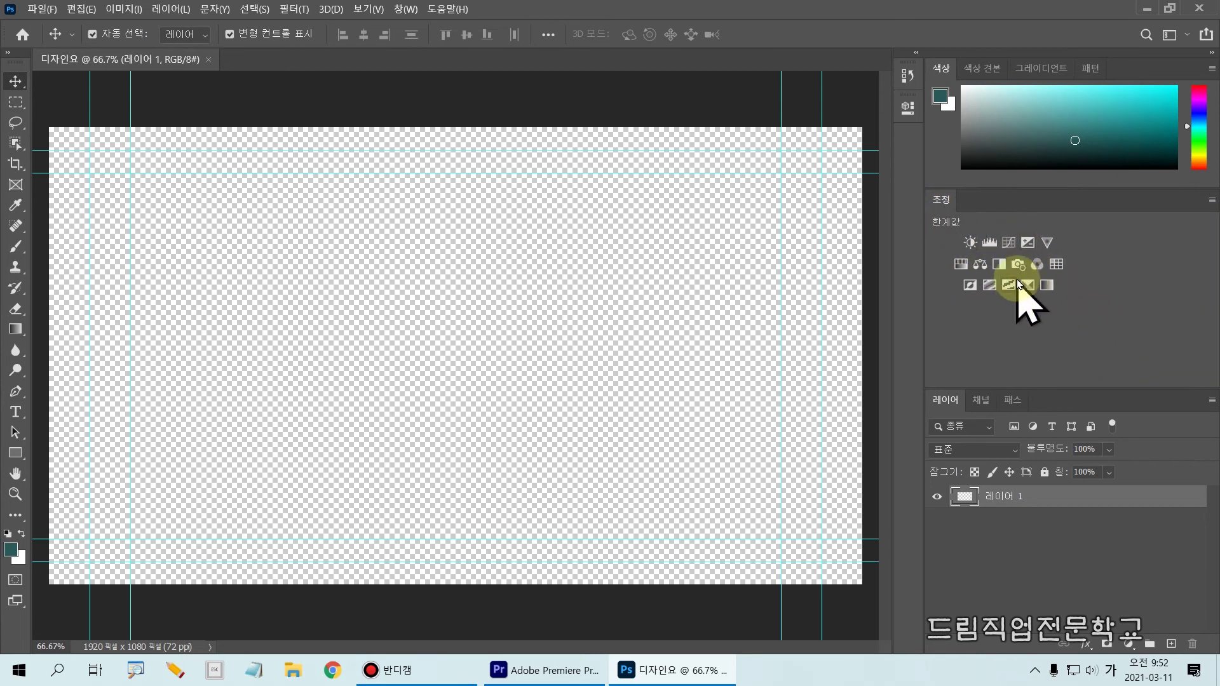
Close the remaining 조정 (Adjustments) panel so that only the colour and layer panel groups stay docked.
left_click(1212, 201)
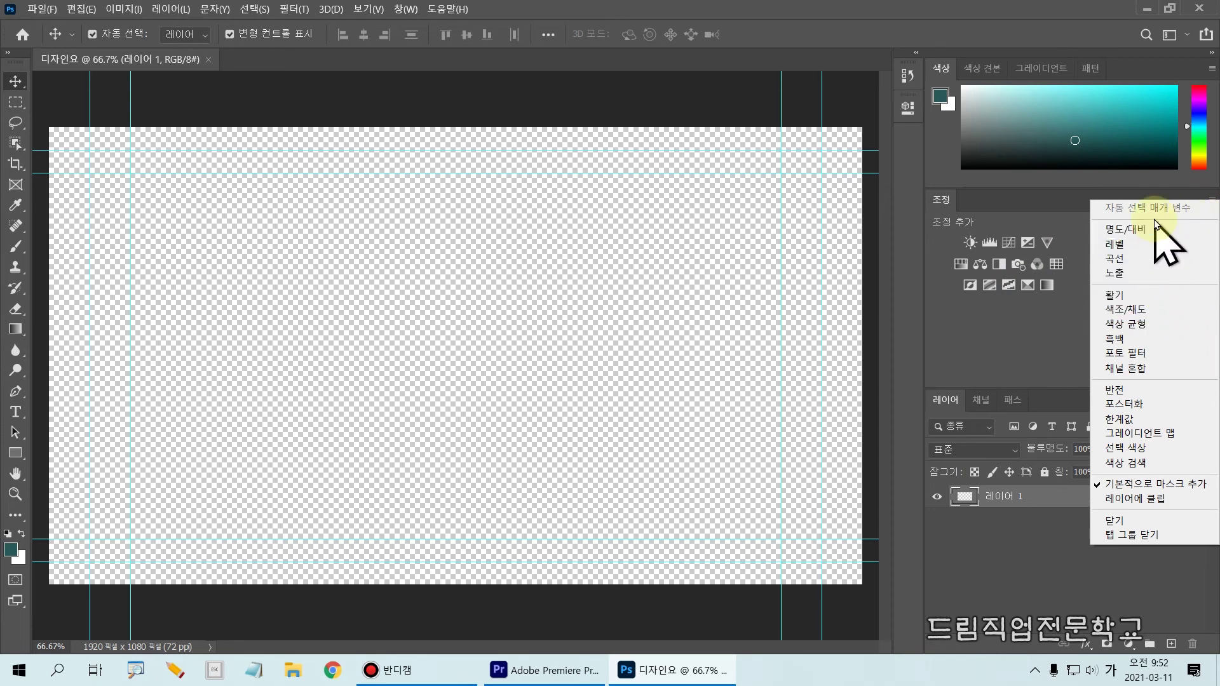
left_click(1069, 201)
left_click(1212, 199)
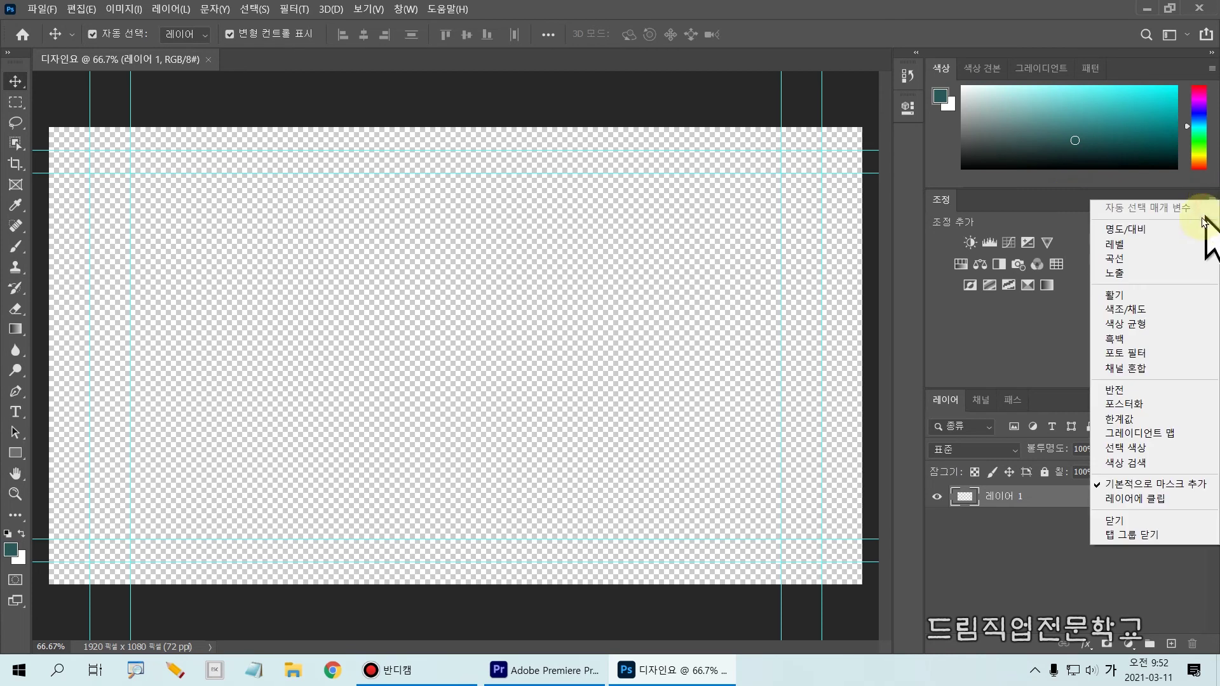
left_click(1123, 522)
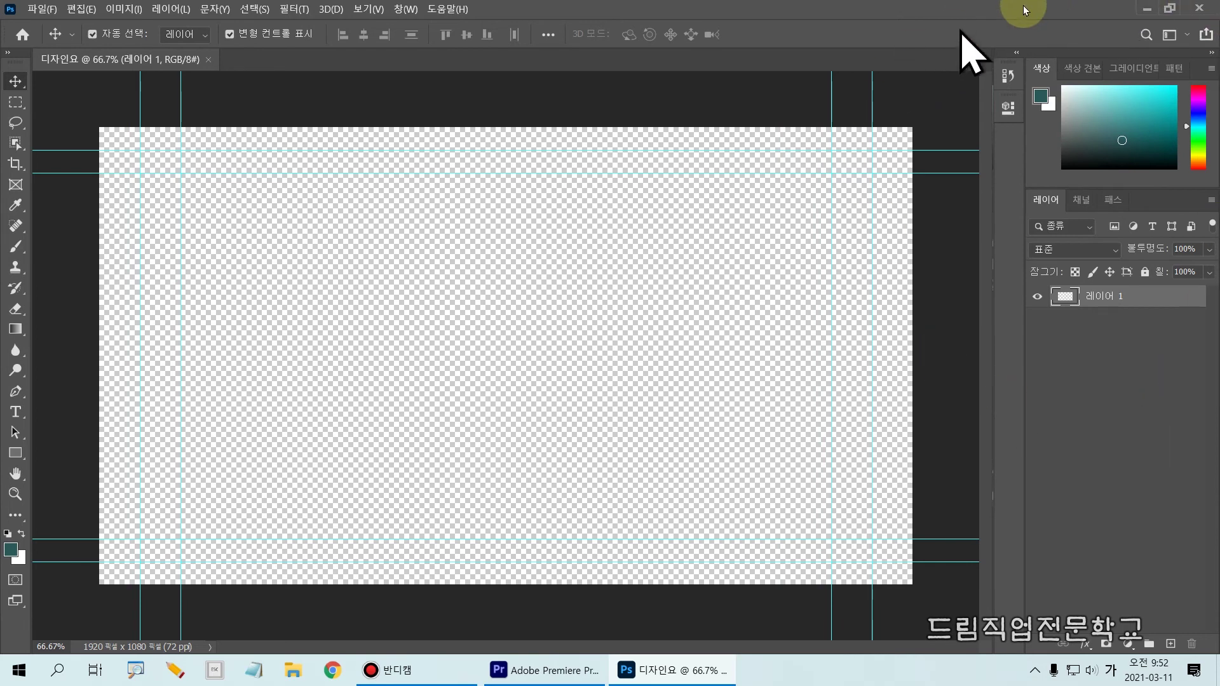
key("ctrl+2")
mouse_move(961, 36)
left_mouse_down()
mouse_move(1017, 77)
mouse_move(1215, 355)
left_mouse_up()
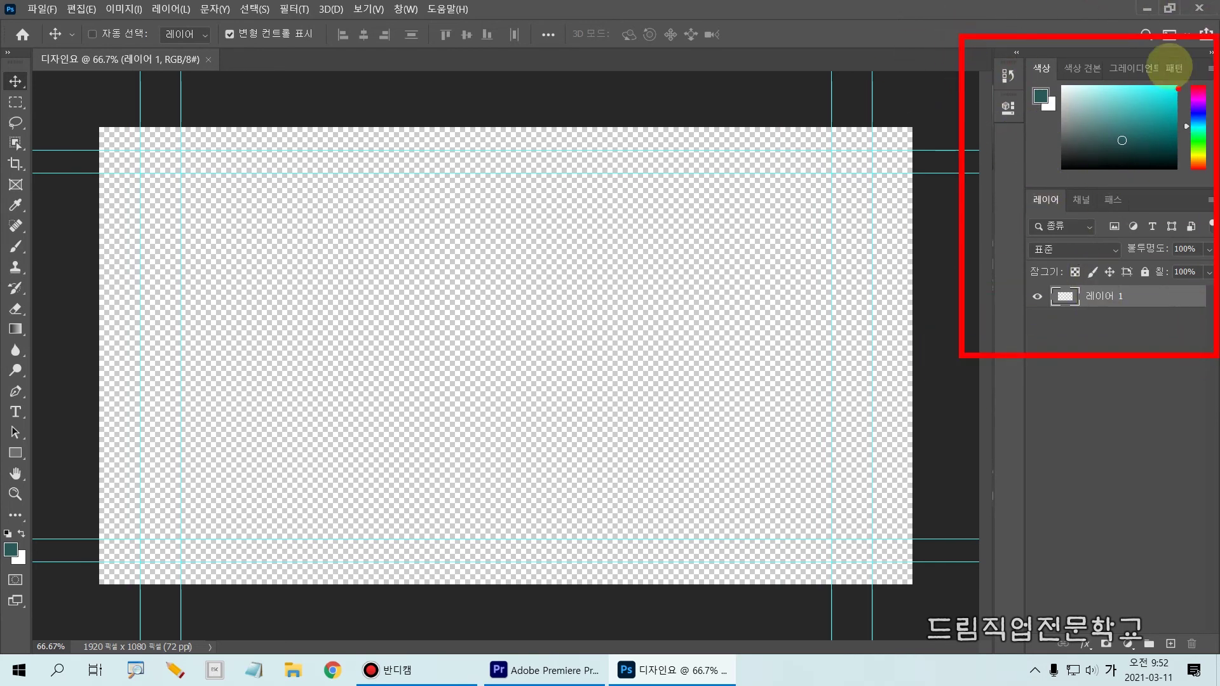
key("Escape")
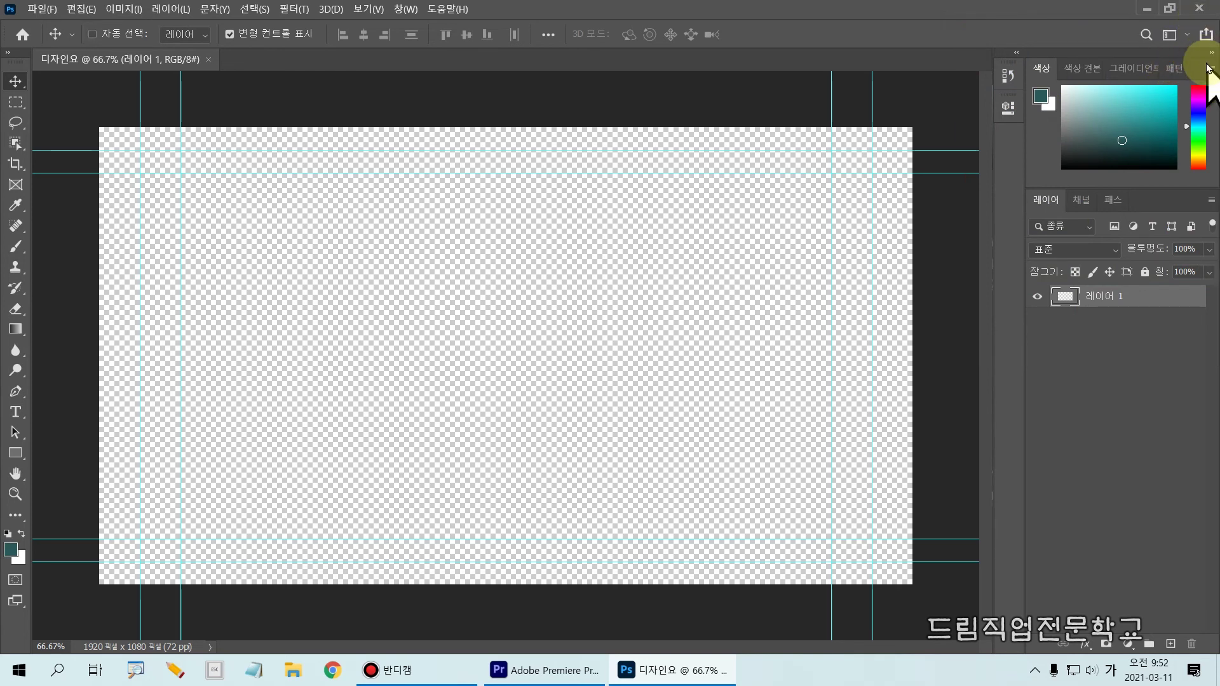
key("ctrl+2")
left_click_drag(1201, 46, 1219, 59)
key("Escape")
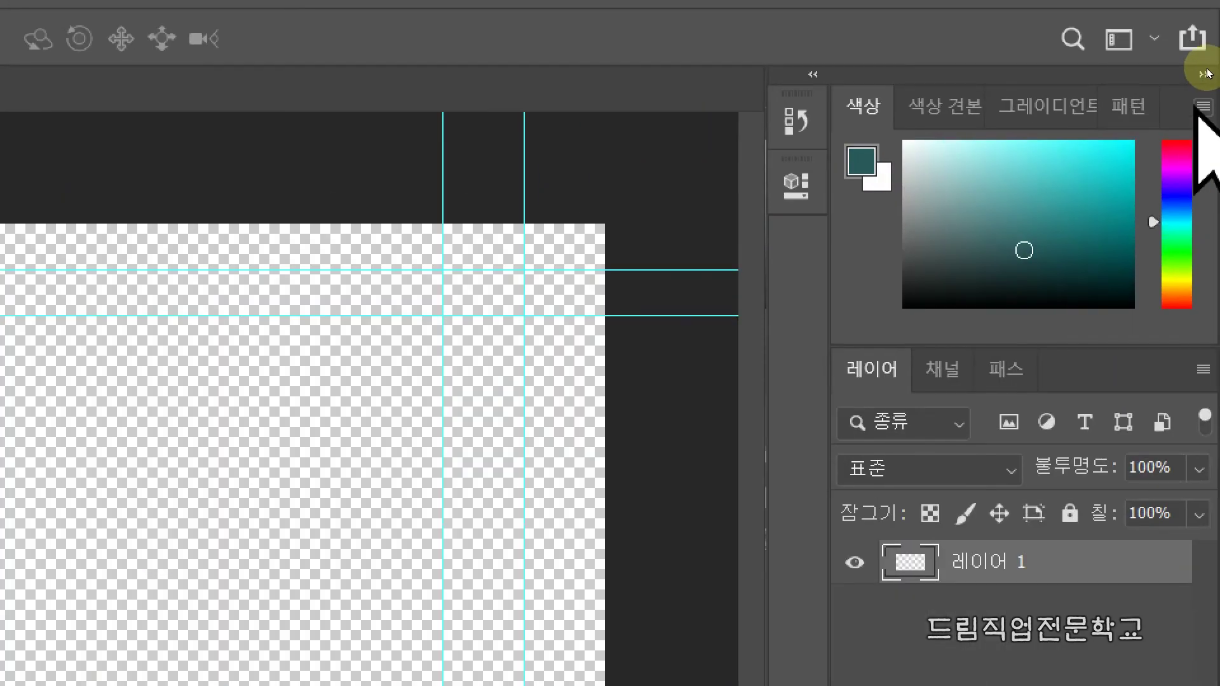
key("ctrl+2")
left_click_drag(1204, 105, 1195, 120)
left_click_drag(1183, 59, 1219, 92)
left_click_drag(784, 55, 834, 93)
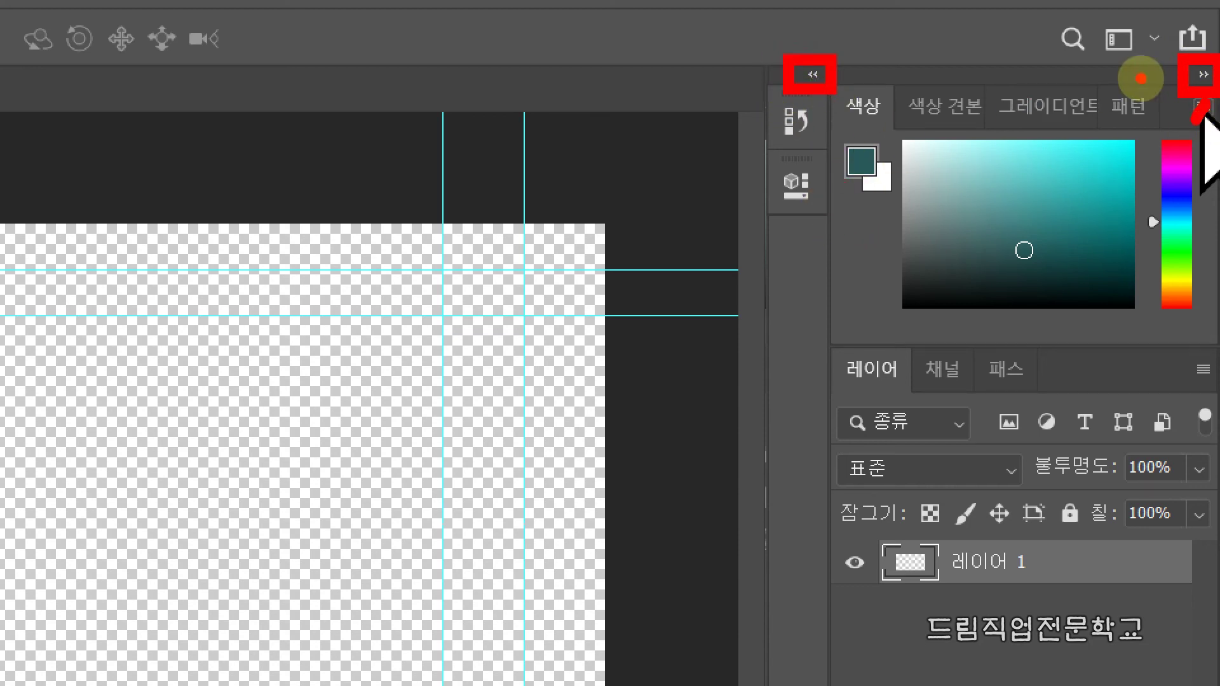
mouse_move(1109, 98)
left_mouse_down()
mouse_move(918, 103)
mouse_move(925, 92)
mouse_move(913, 109)
mouse_move(947, 126)
left_mouse_up()
mouse_move(1006, 69)
left_mouse_down()
mouse_move(1157, 72)
mouse_move(1133, 45)
mouse_move(1144, 100)
left_mouse_up()
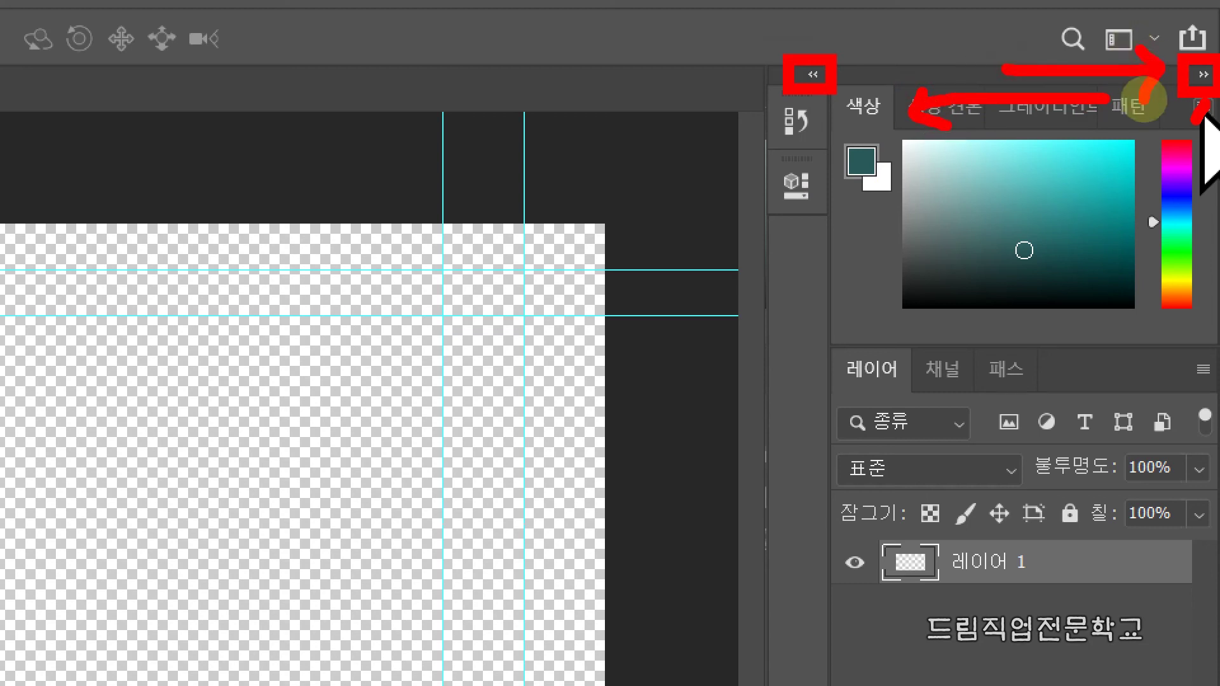
key("Escape")
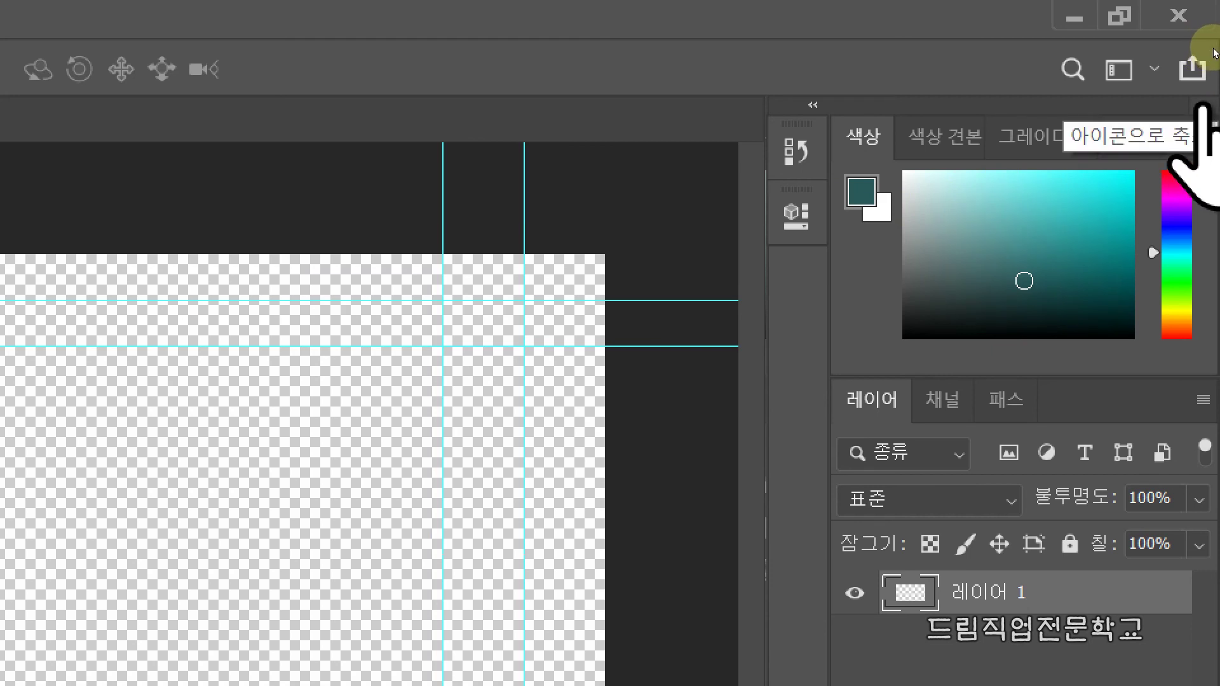
Collapse the 색상 (Color) and 레이어 (Layers) panel groups to icons, and briefly expand and re-collapse the 작업 내역 (History) dock.
left_click(1201, 104)
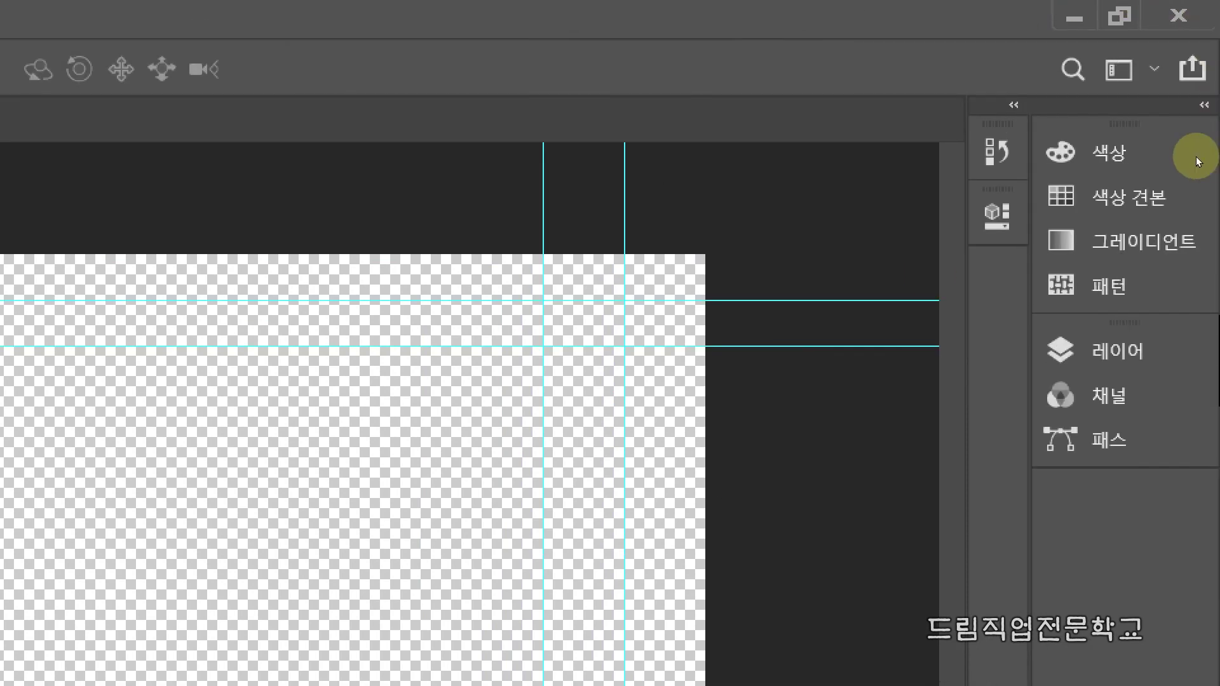
left_click(1011, 106)
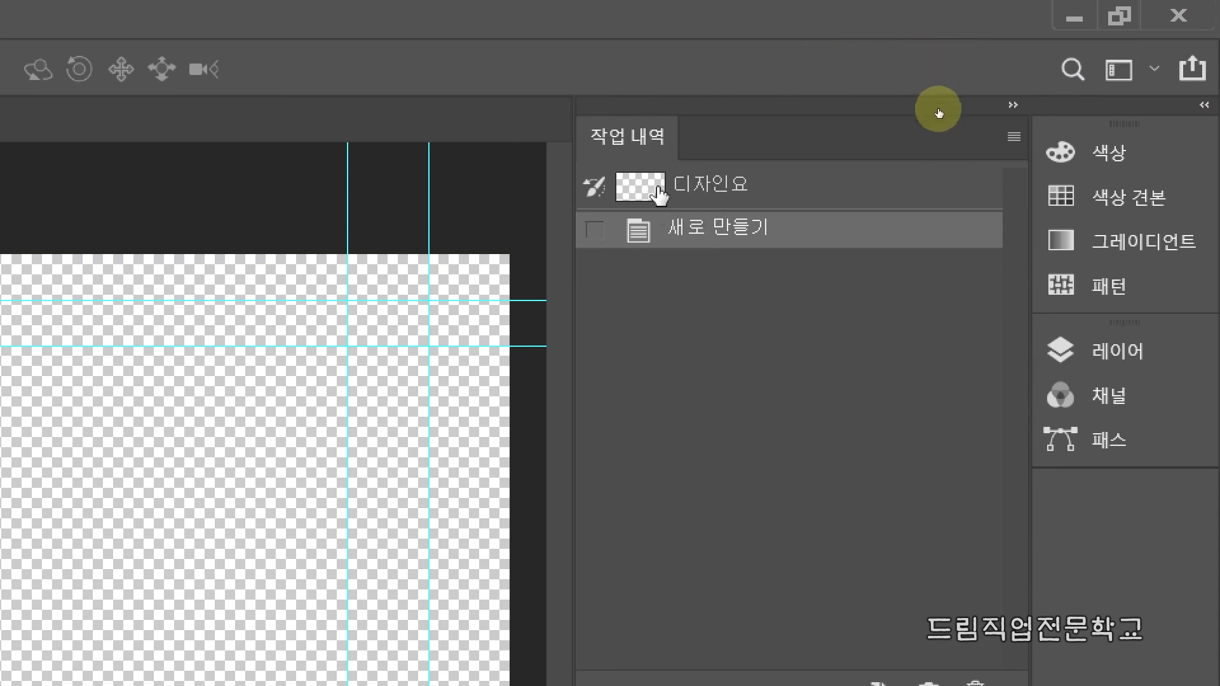
left_click(1015, 105)
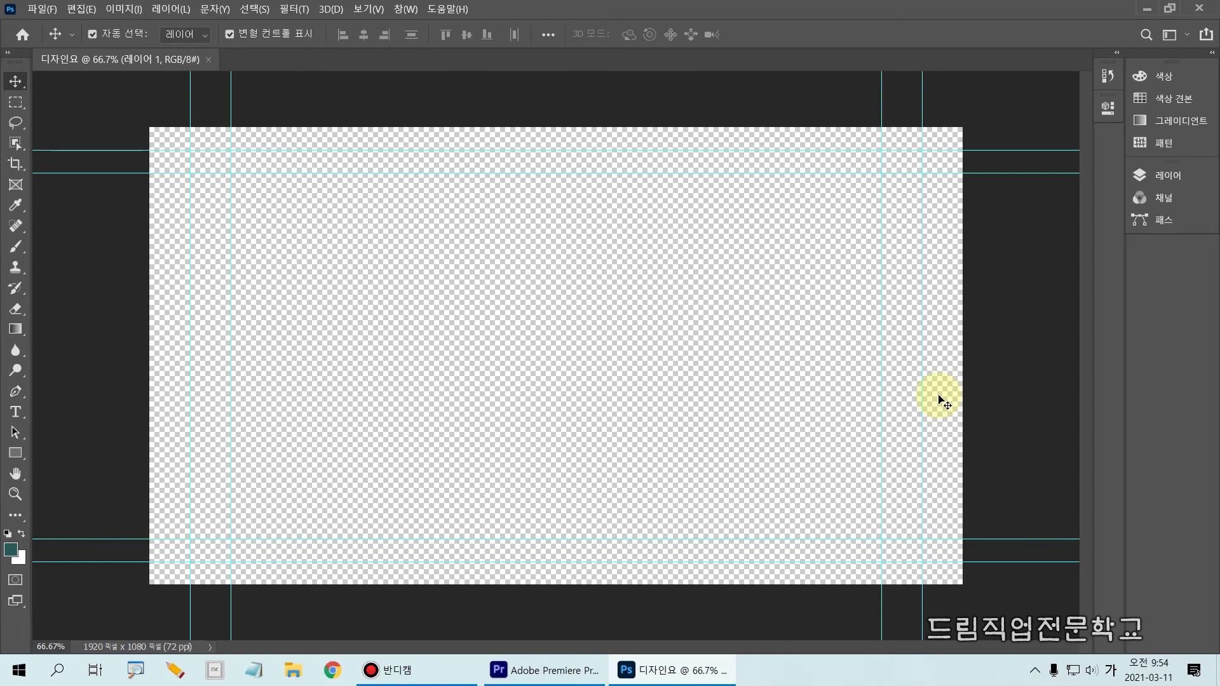
left_click(403, 9)
mouse_move(419, 40)
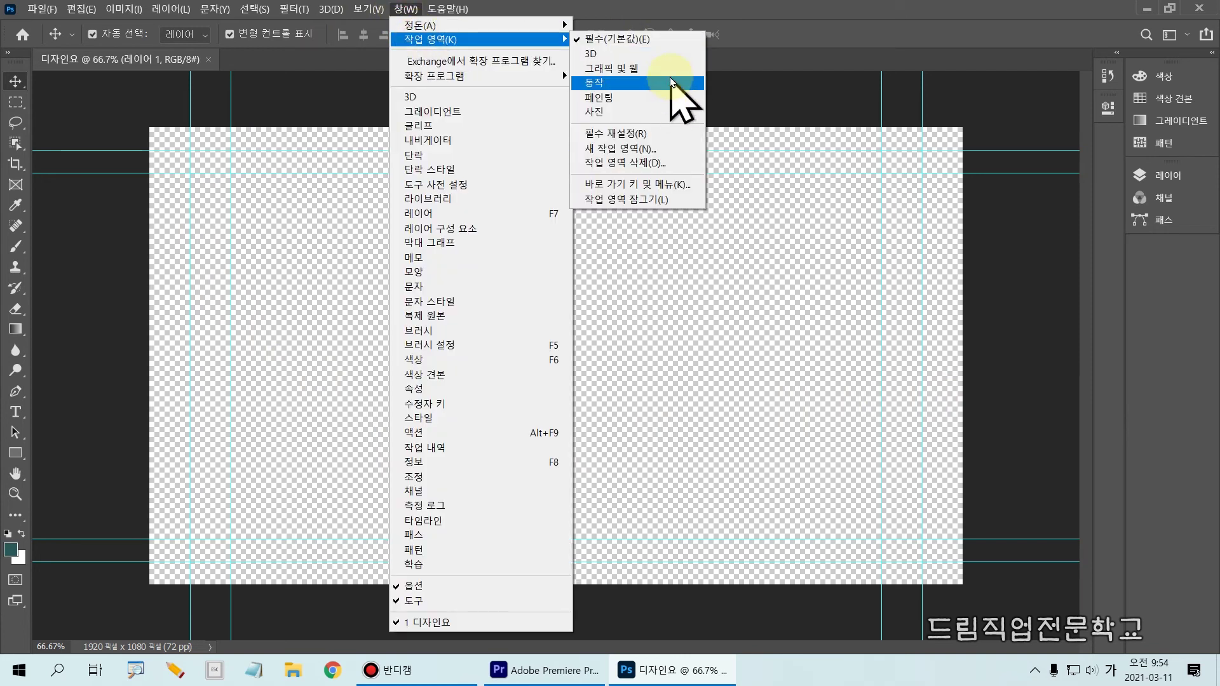
left_click(670, 77)
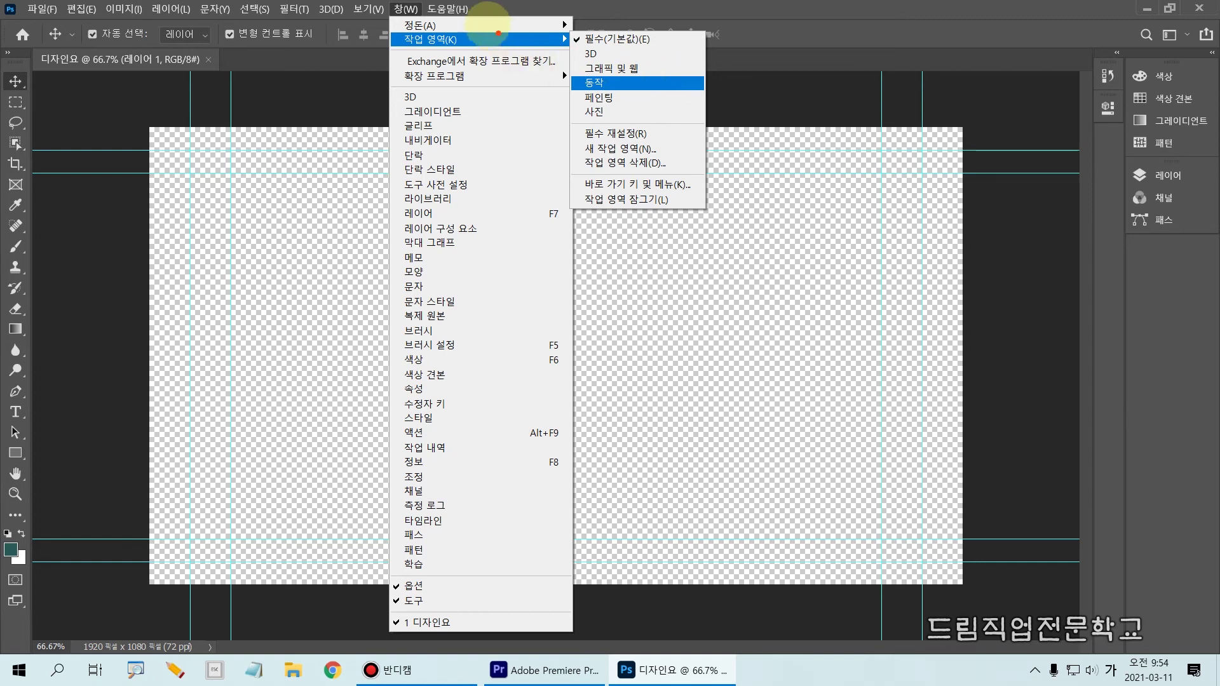
left_click_drag(399, 33, 465, 55)
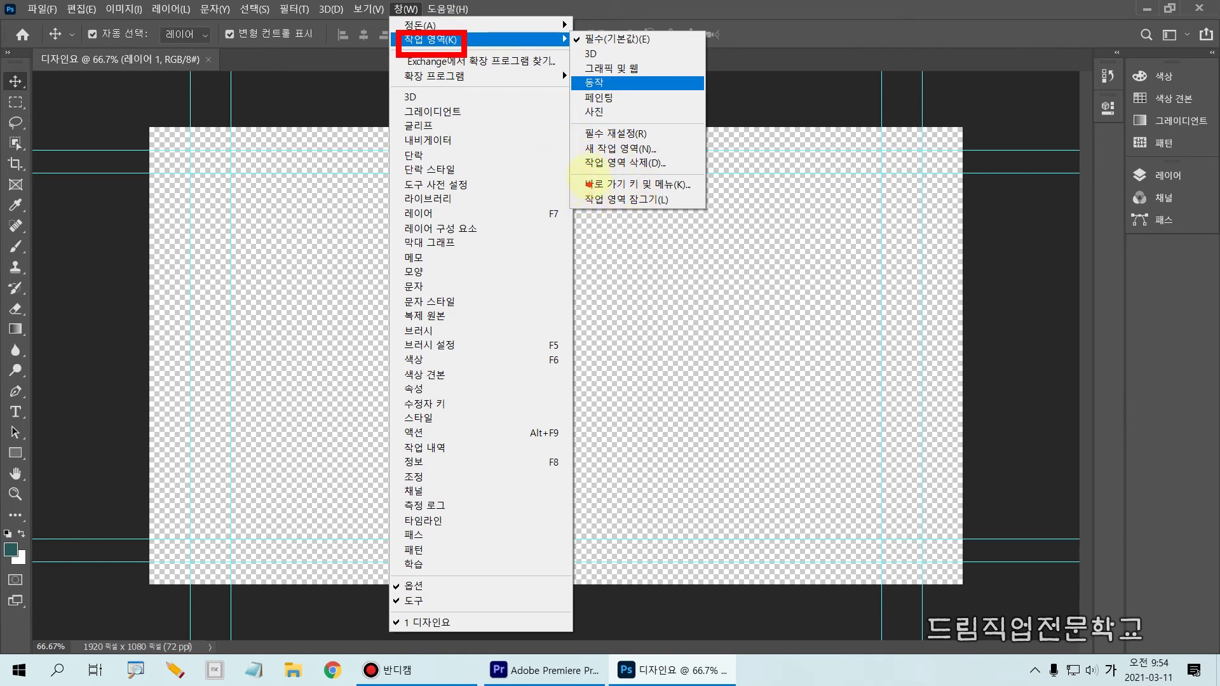
mouse_move(569, 131)
left_mouse_down()
mouse_move(635, 161)
mouse_move(722, 161)
mouse_move(708, 160)
left_mouse_up()
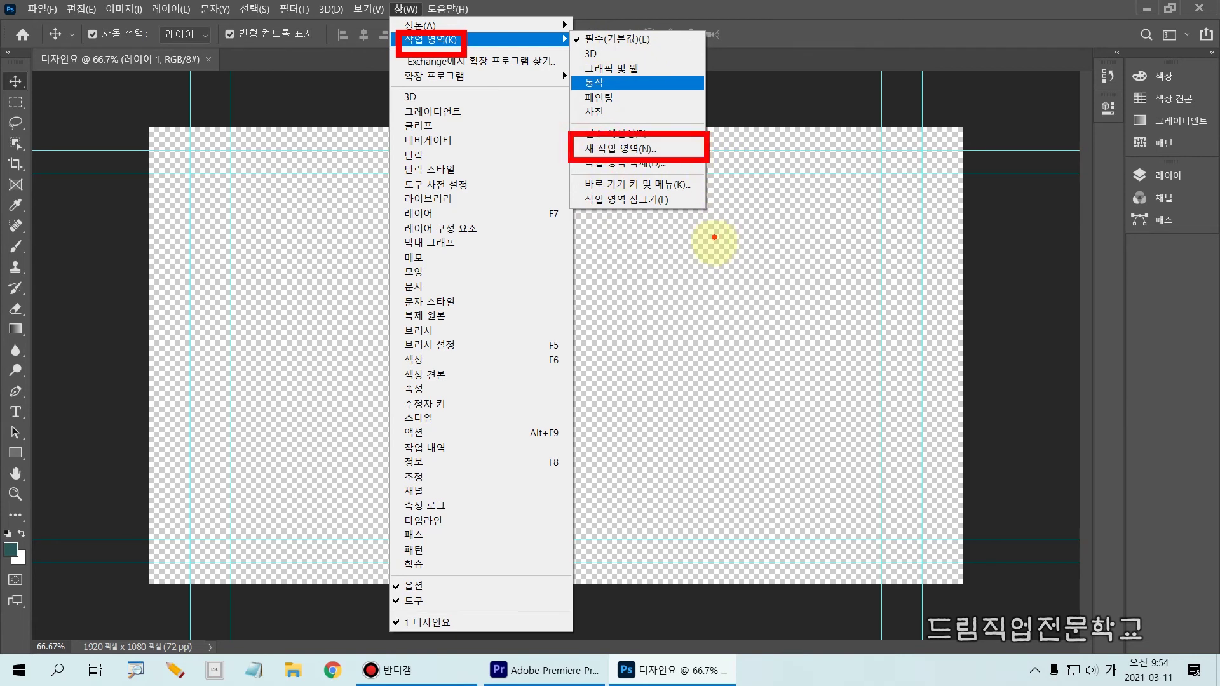
key("Escape")
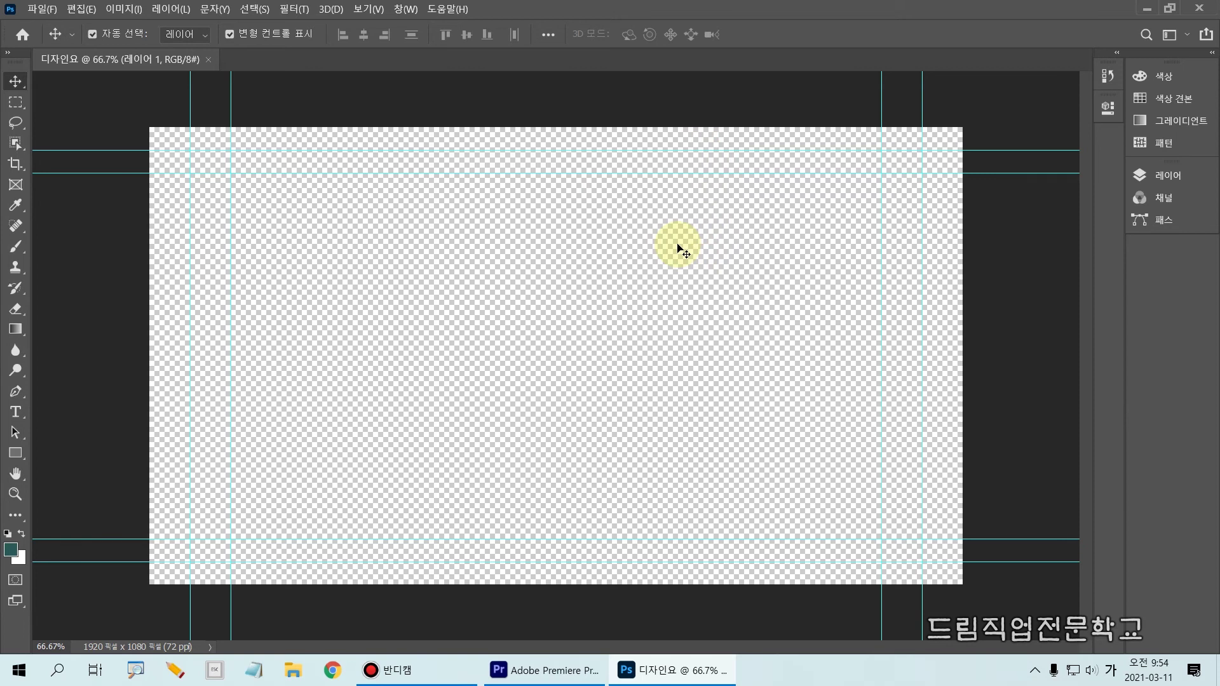
Save the current panel layout as a new workspace named 모나코작업.
left_click(406, 9)
mouse_move(448, 40)
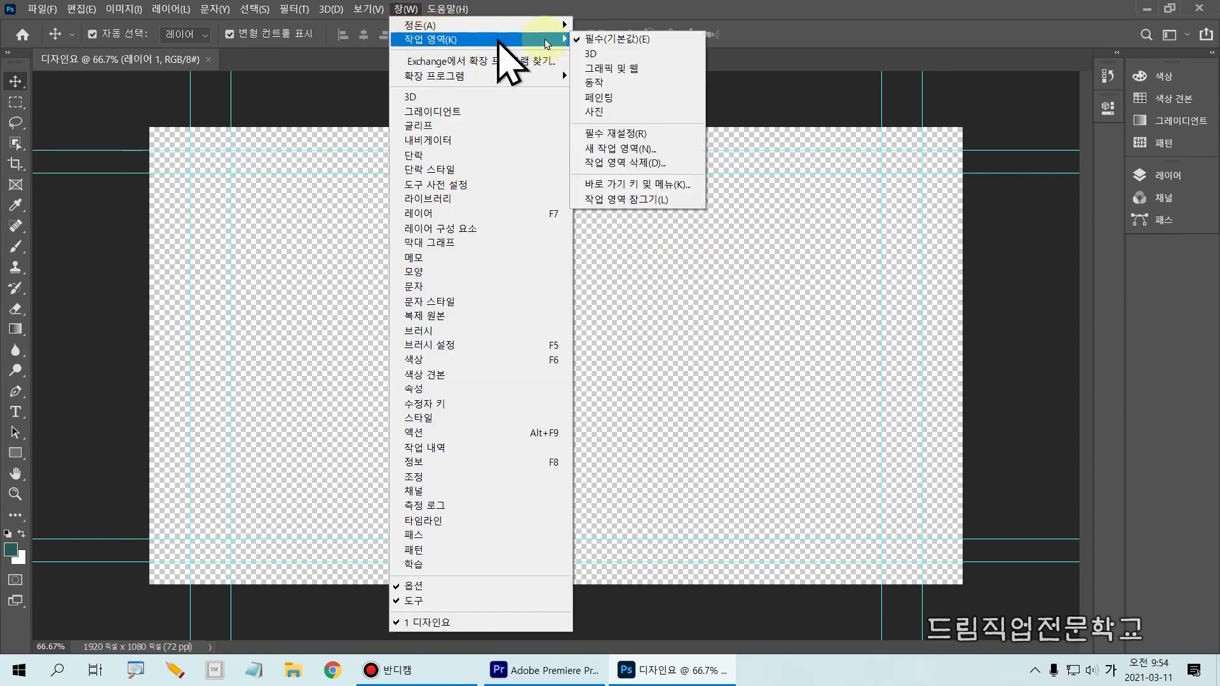
left_click(612, 148)
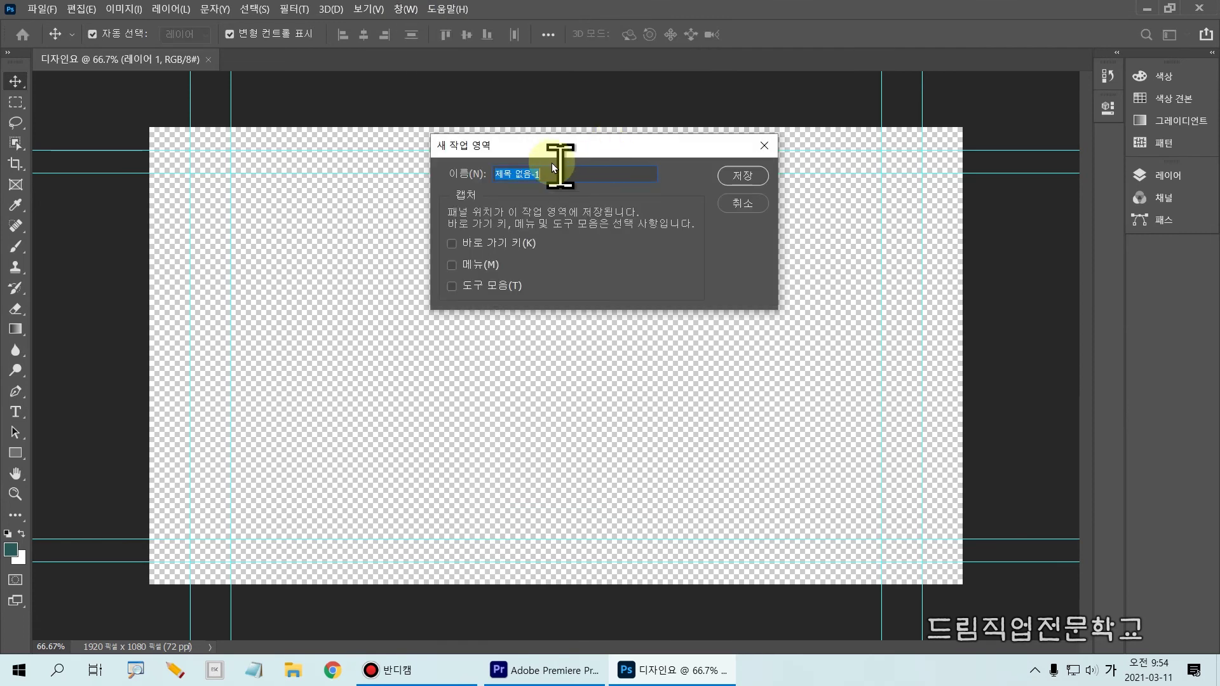
left_click_drag(533, 153, 537, 134)
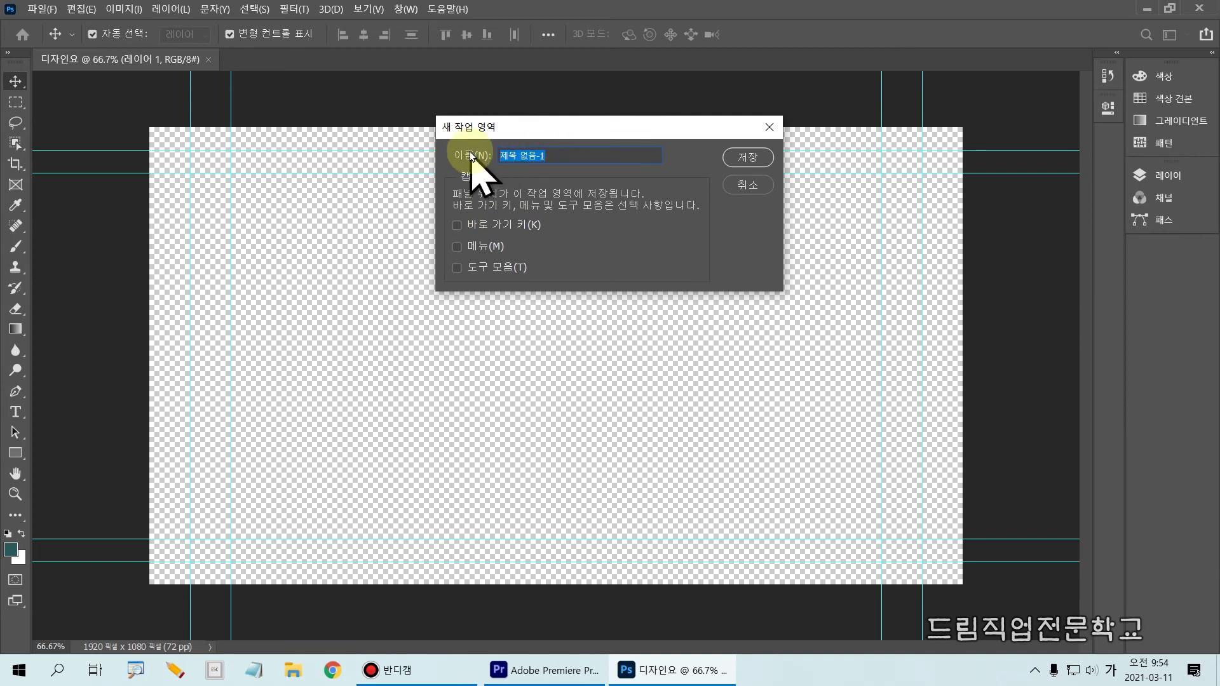
type("모나코")
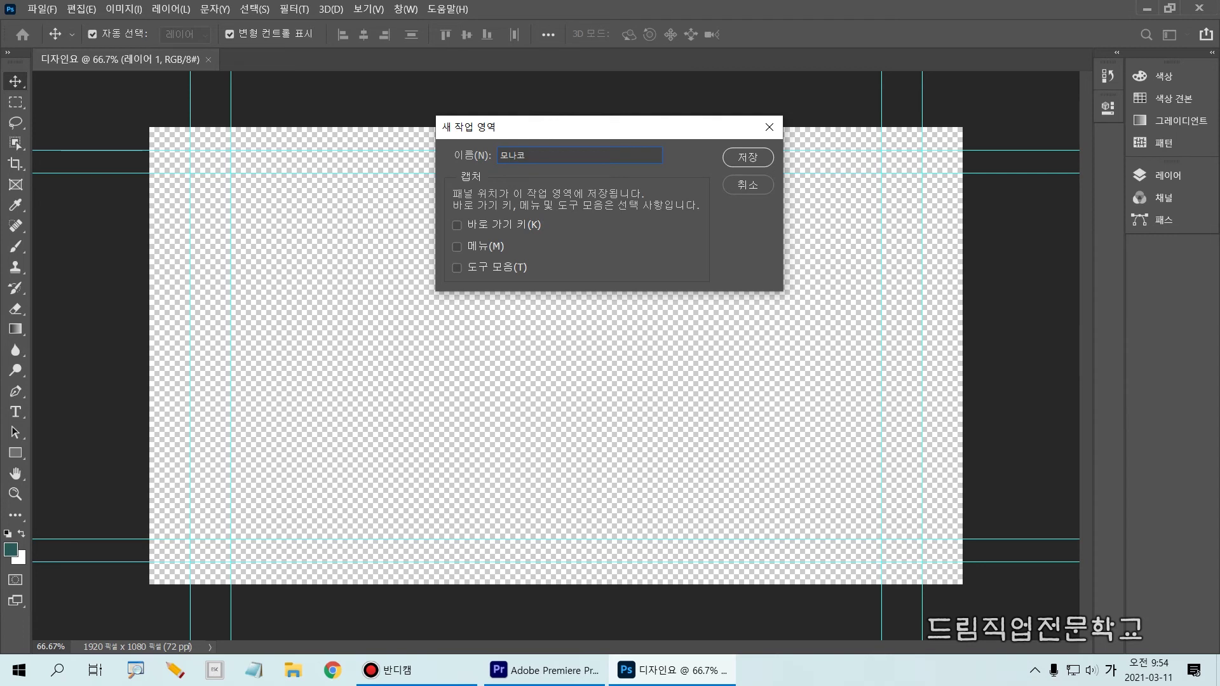
type("작업")
left_click(748, 159)
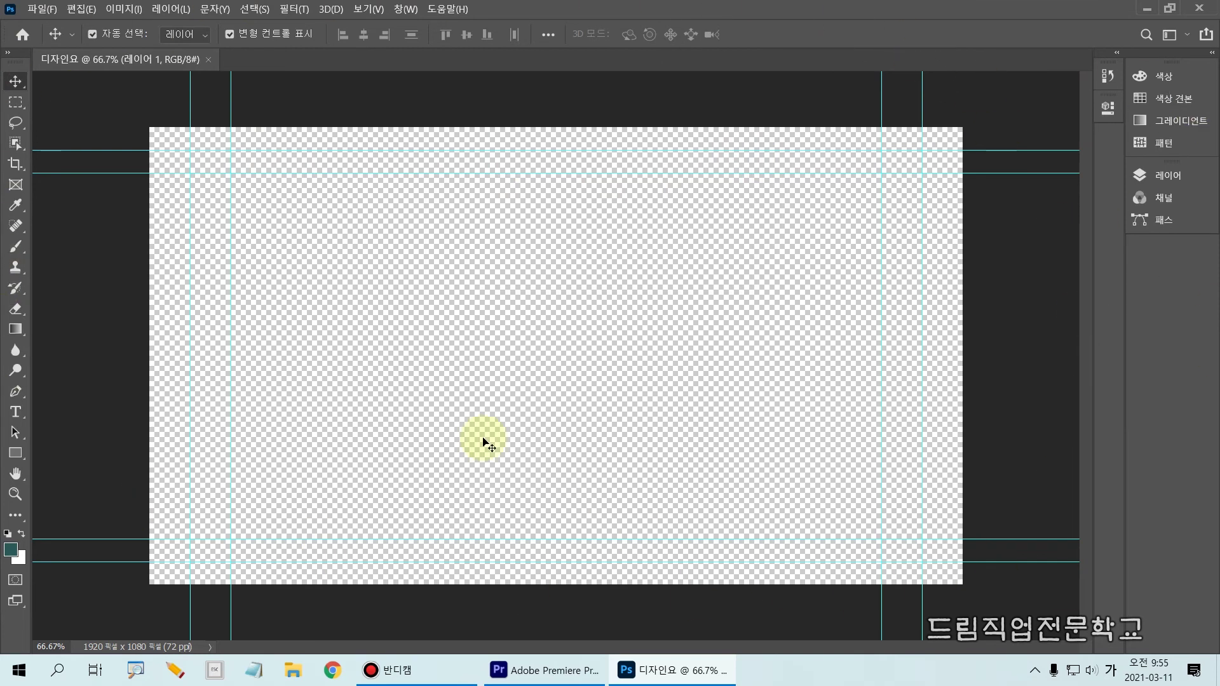
Check the list of workspaces for the saved 모나코작업 workspace and its reset command.
left_click(405, 9)
mouse_move(410, 39)
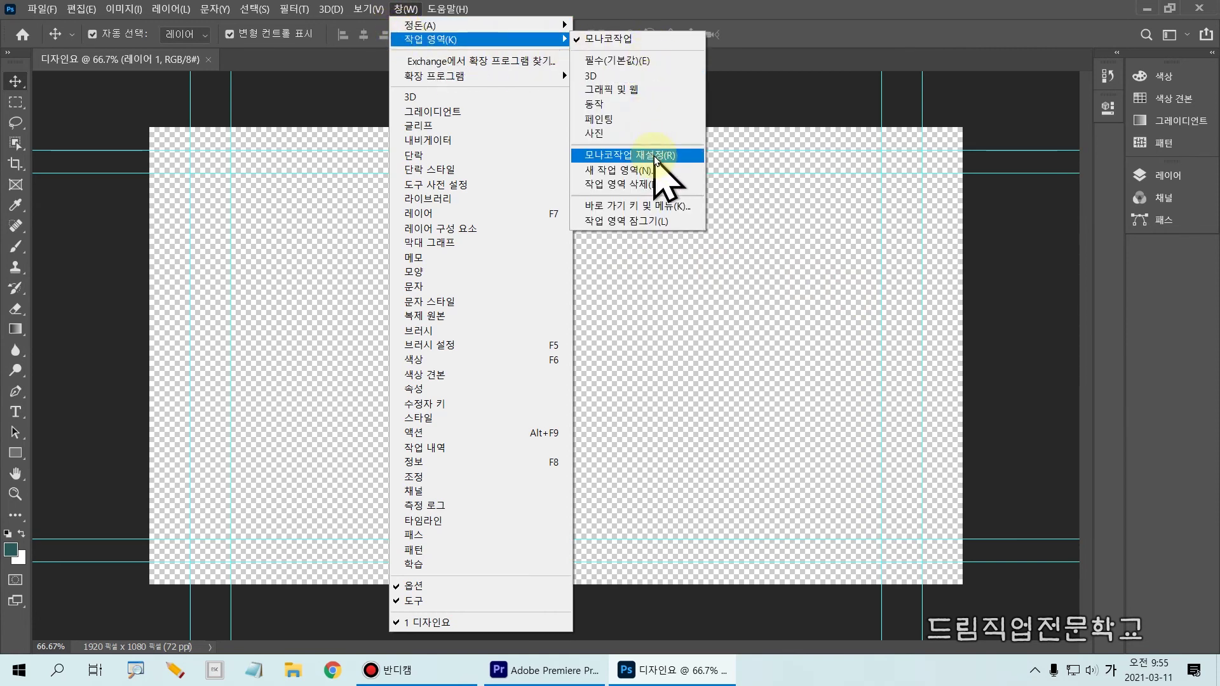
key("ctrl+2")
left_click_drag(574, 13, 659, 50)
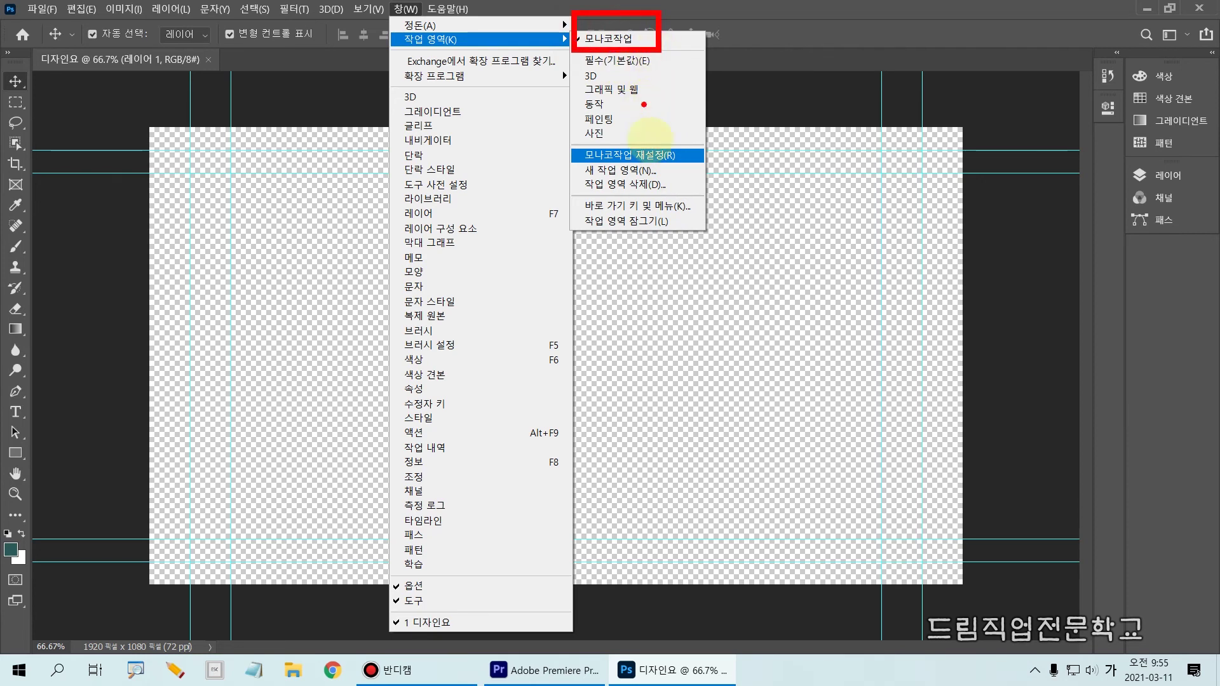
left_click_drag(564, 141, 696, 167)
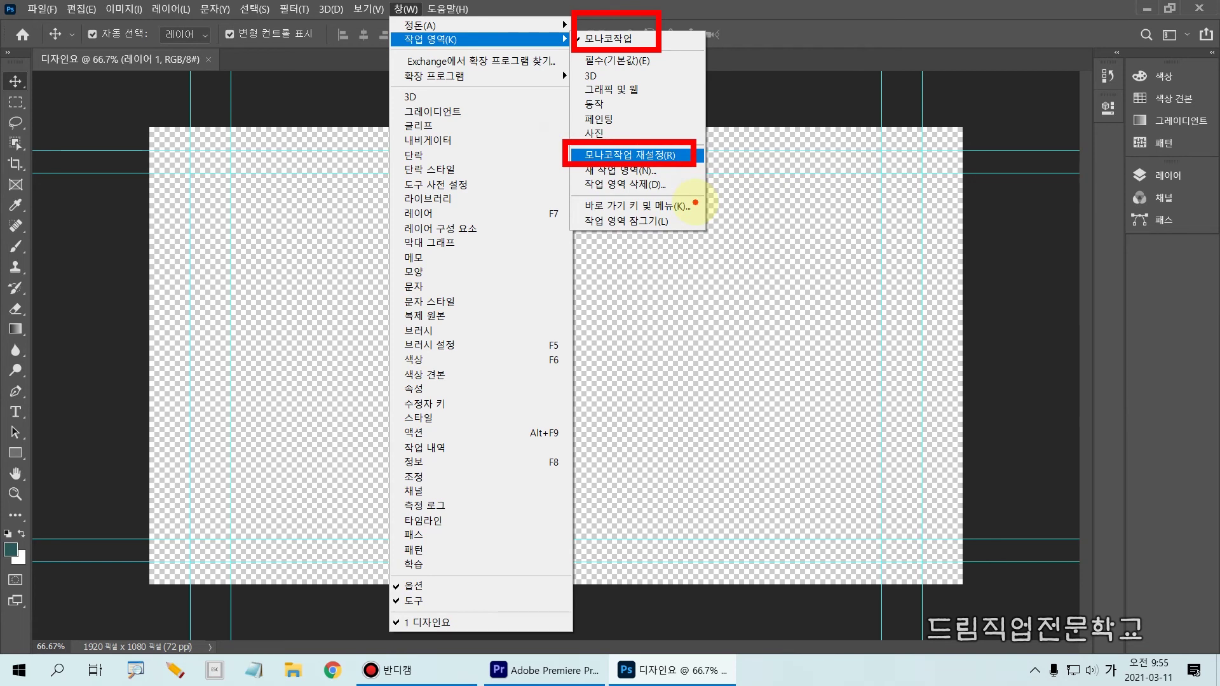
left_click_drag(617, 33, 638, 25)
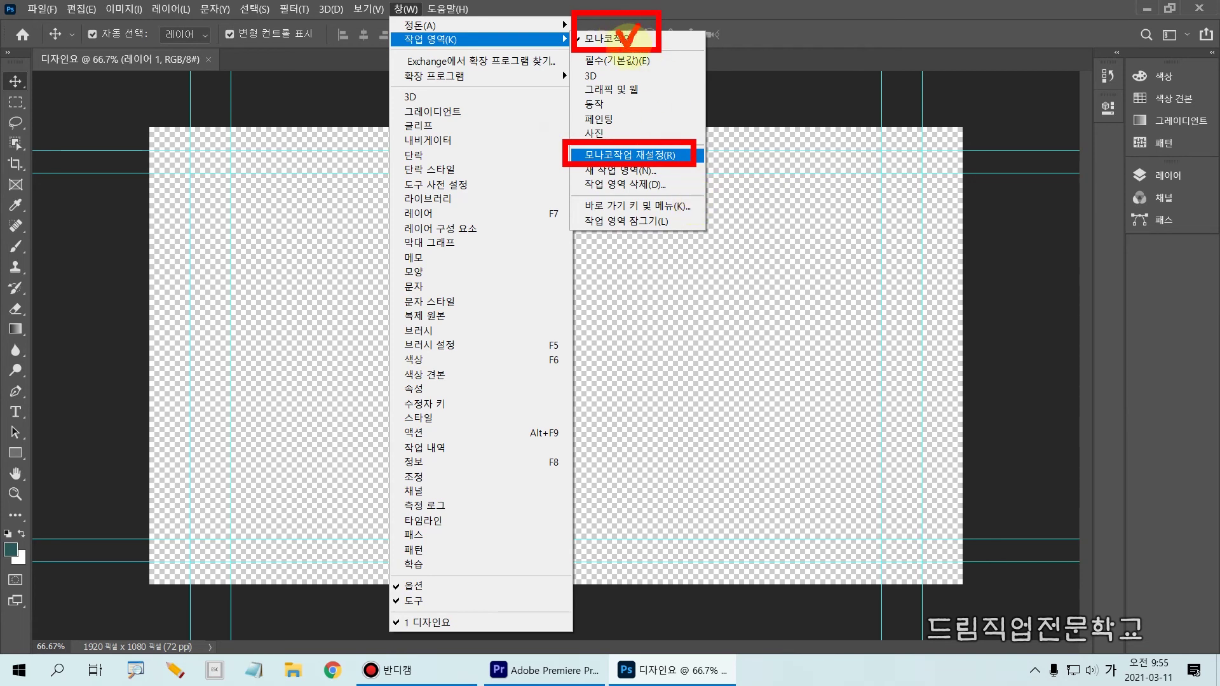
key("Escape")
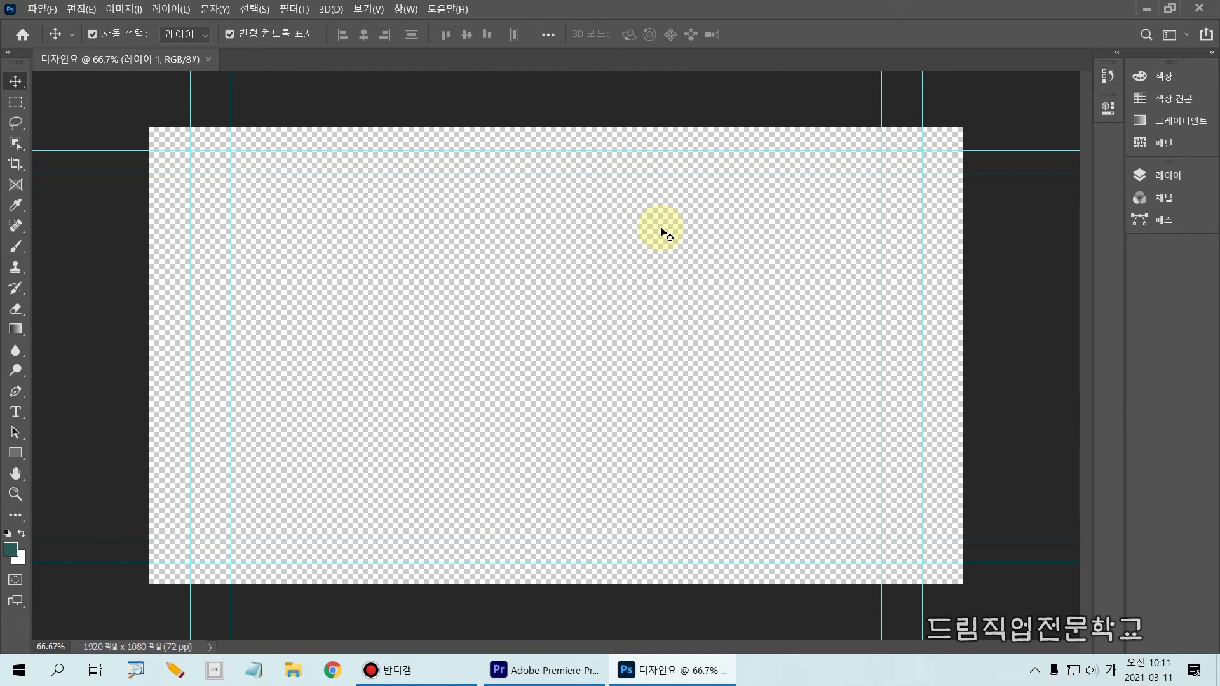
Open the collapsed 레이어 (Layers) panel to show the transparent document's 레이어 1.
key("ctrl+2")
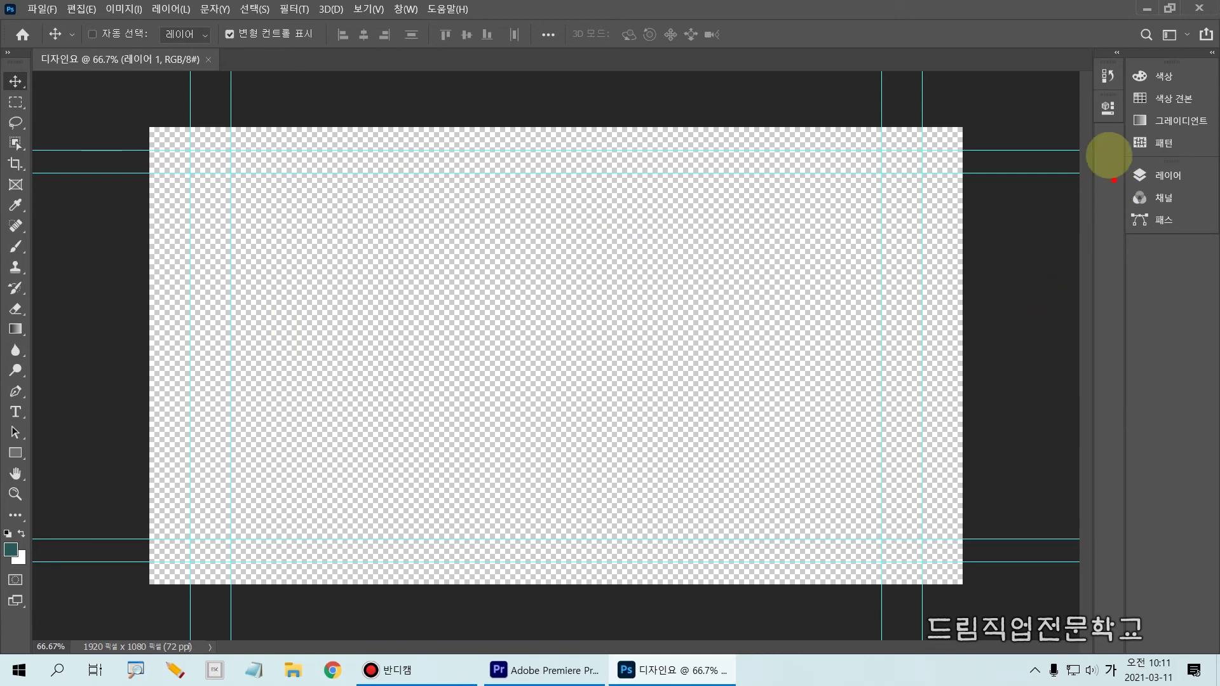
left_click_drag(1103, 158, 1218, 192)
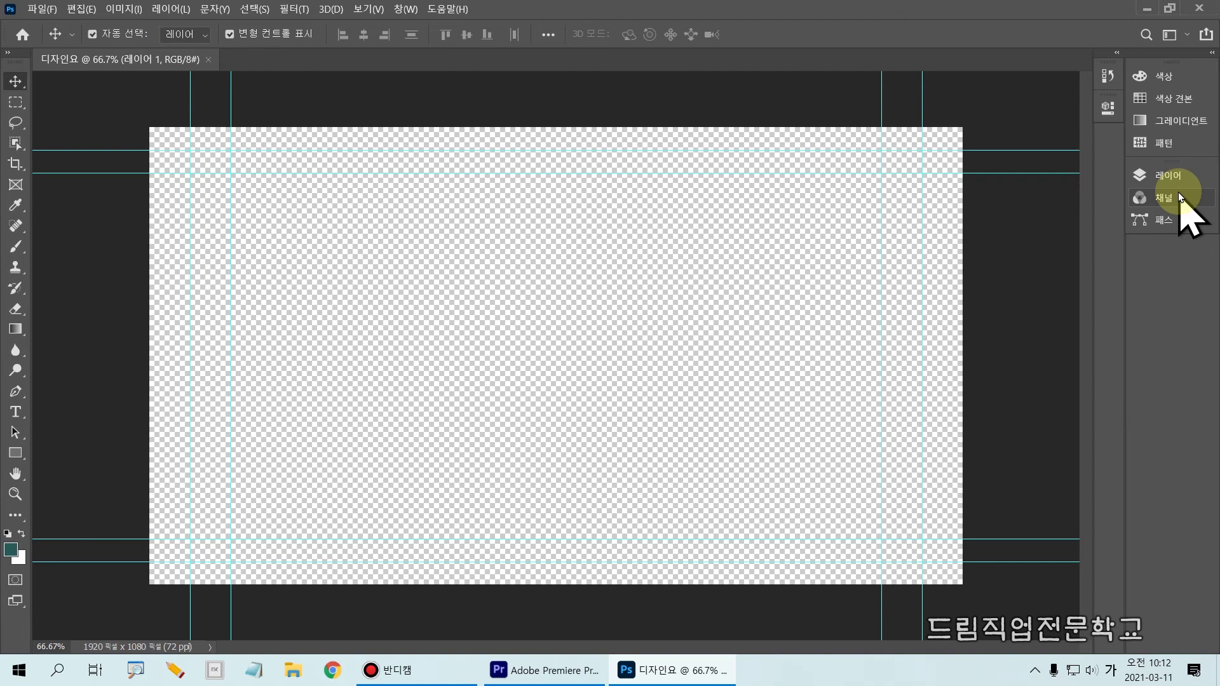
left_click(1169, 175)
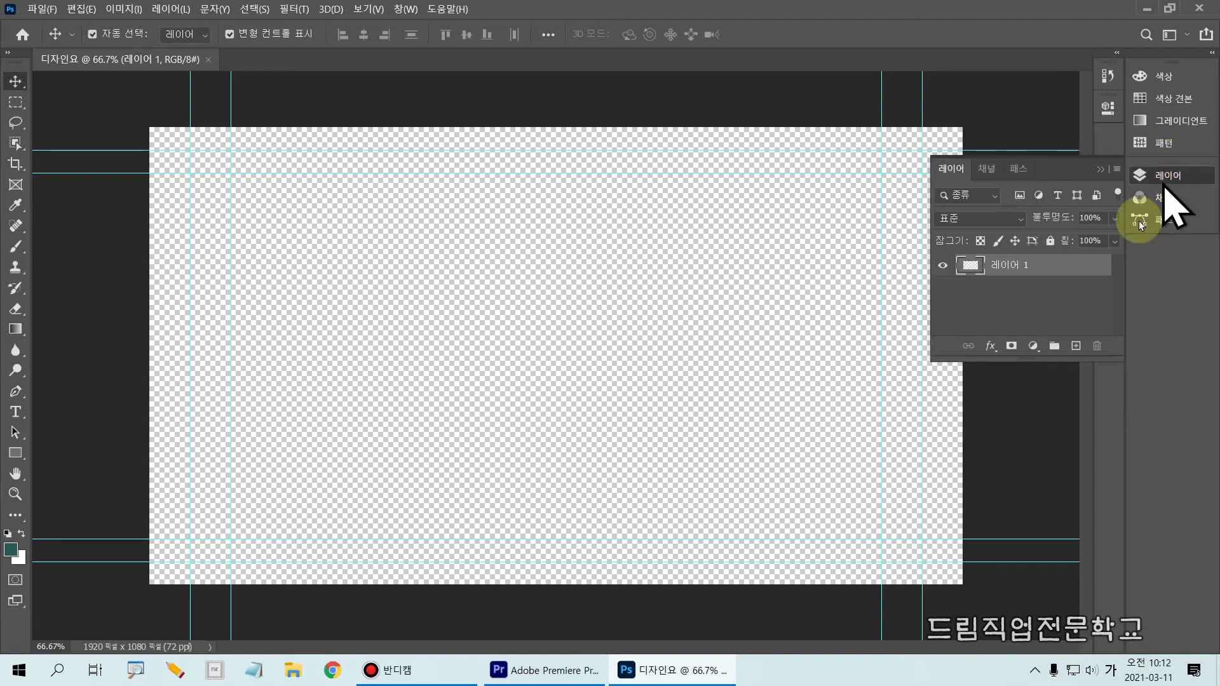
key("ctrl+2")
left_click_drag(924, 257, 1060, 285)
mouse_move(134, 128)
left_mouse_down()
mouse_move(155, 196)
mouse_move(850, 492)
mouse_move(957, 576)
left_mouse_up()
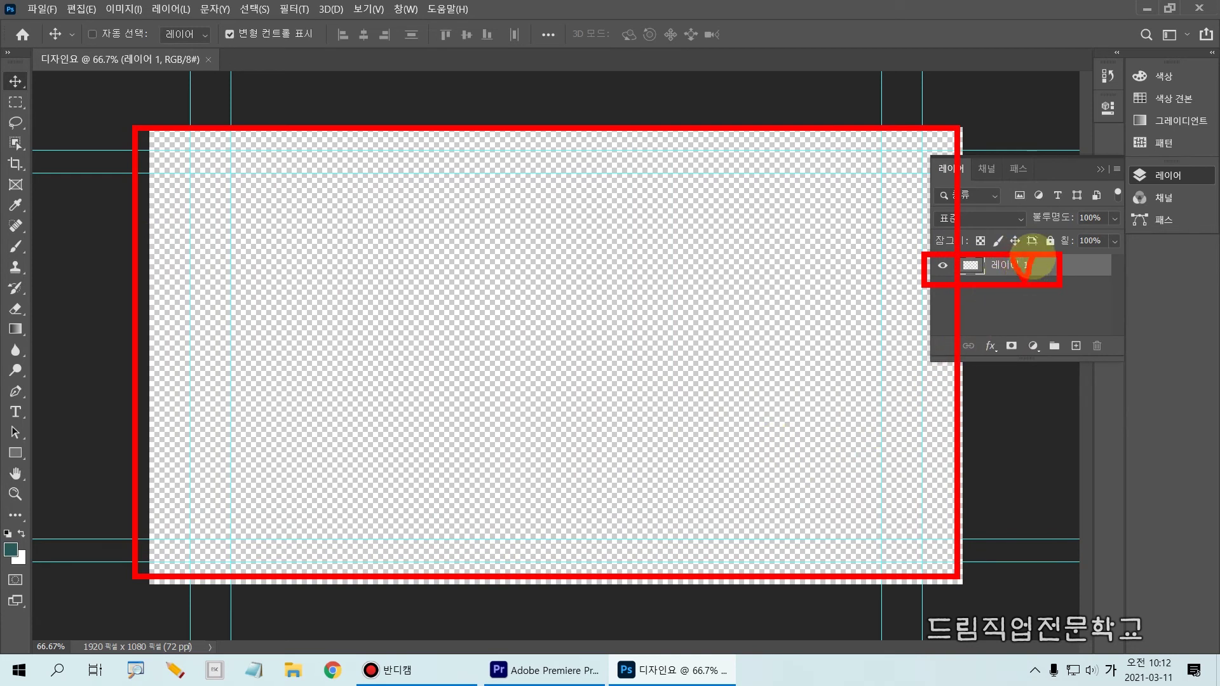
Rename the layer 레이어 1 as 배.
key("Escape")
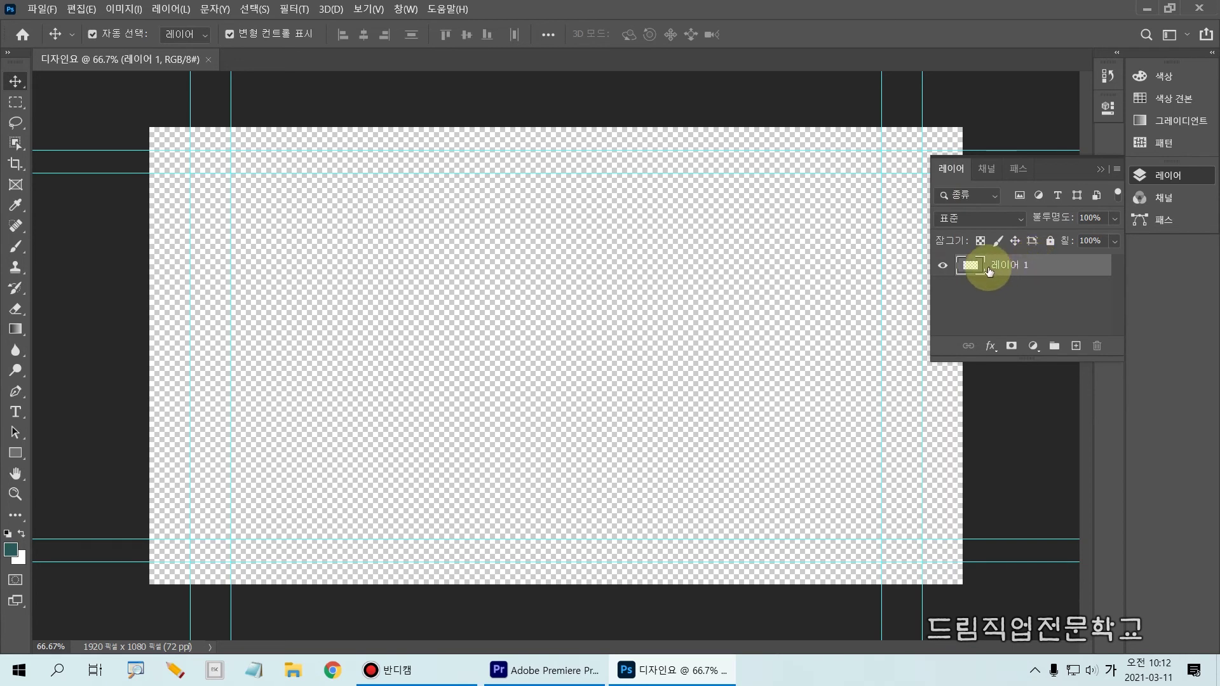
key("ctrl+2")
left_click_drag(991, 251, 1037, 277)
key("Escape")
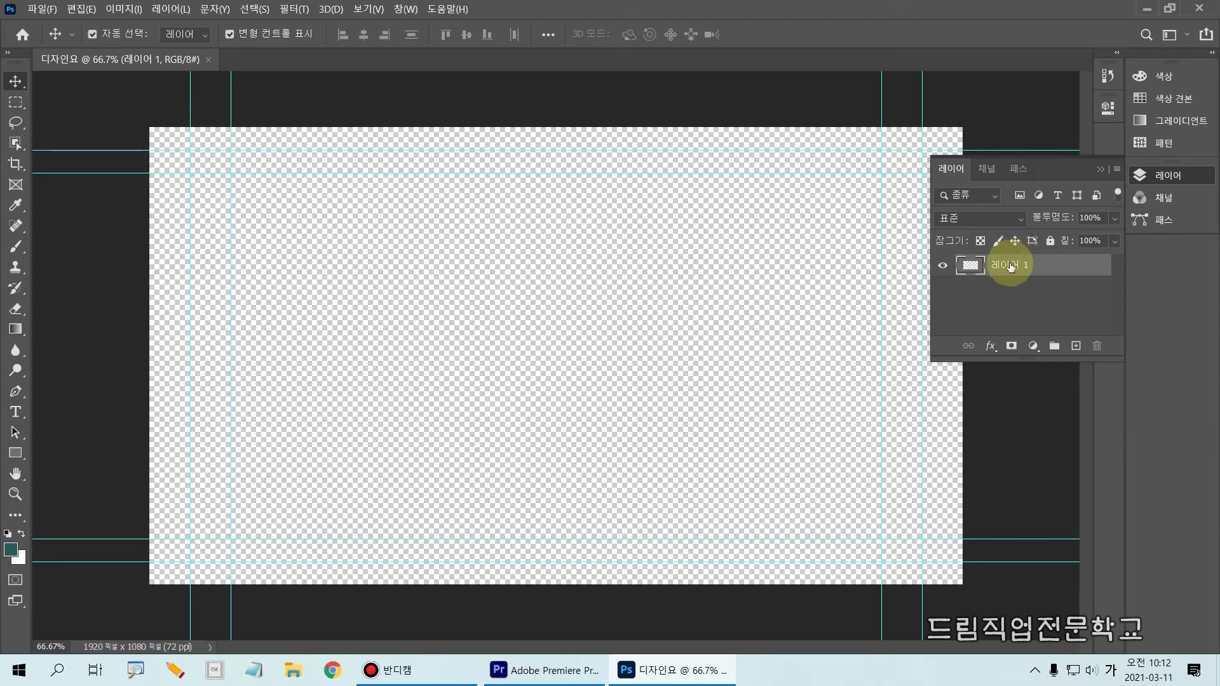
double_click(1010, 265)
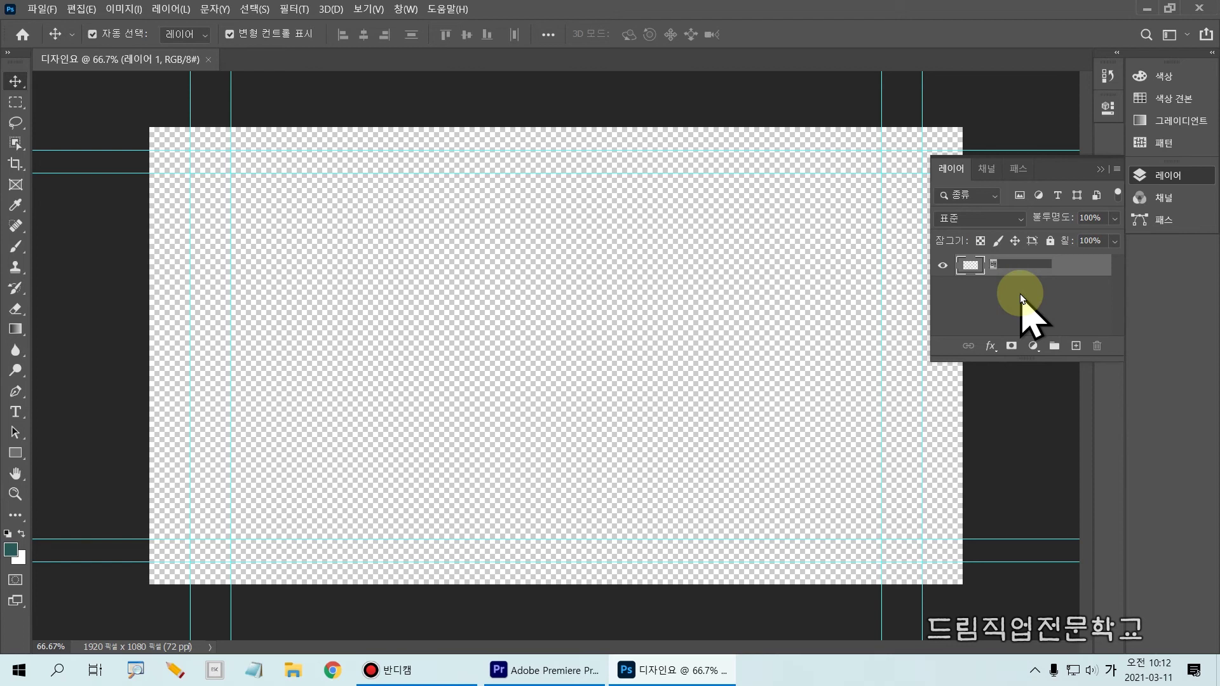
type("배")
key("Return")
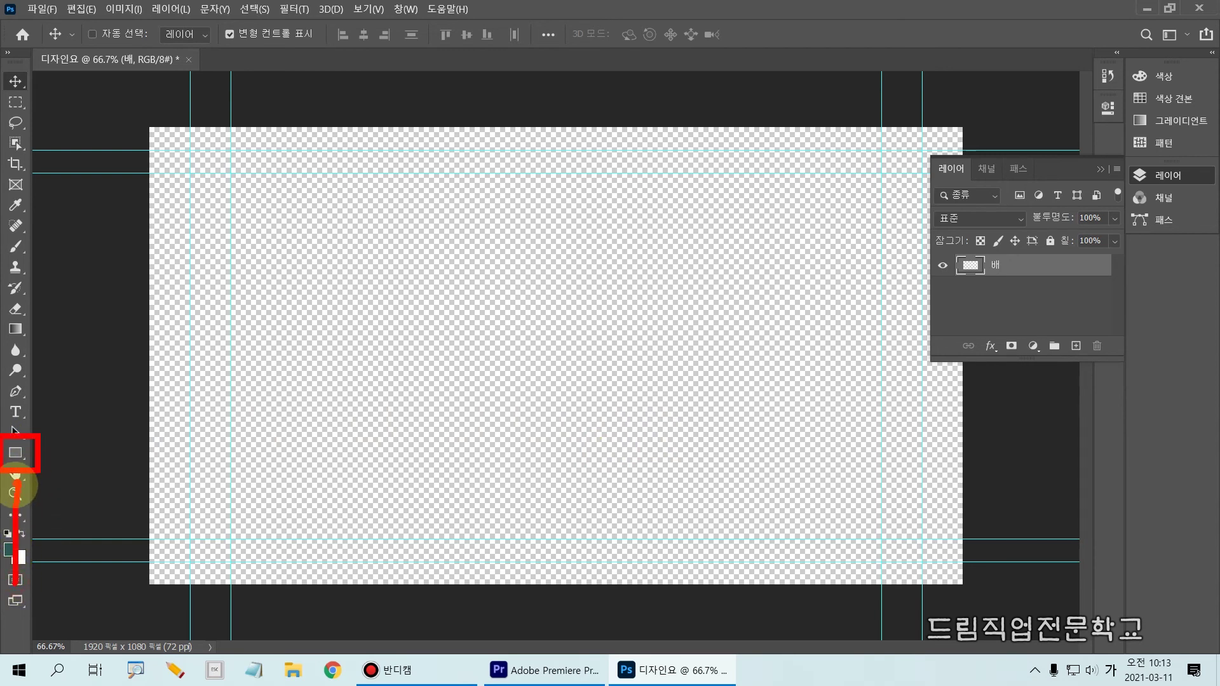
Switch from the Rectangle tool to the 사용자 정의 모양 도구 (Custom Shape tool).
left_click_drag(18, 483, 34, 499)
mouse_move(32, 442)
left_mouse_down()
mouse_move(17, 445)
mouse_move(19, 466)
left_mouse_up()
key("Escape")
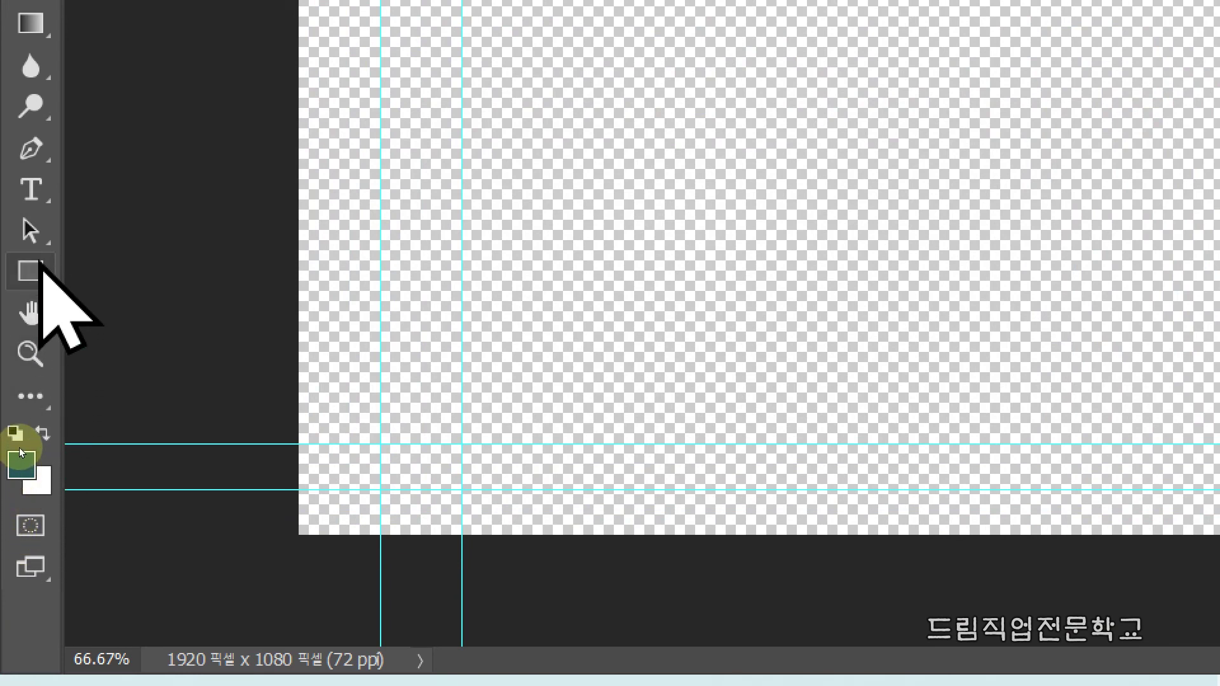
left_click_drag(9, 246, 63, 295)
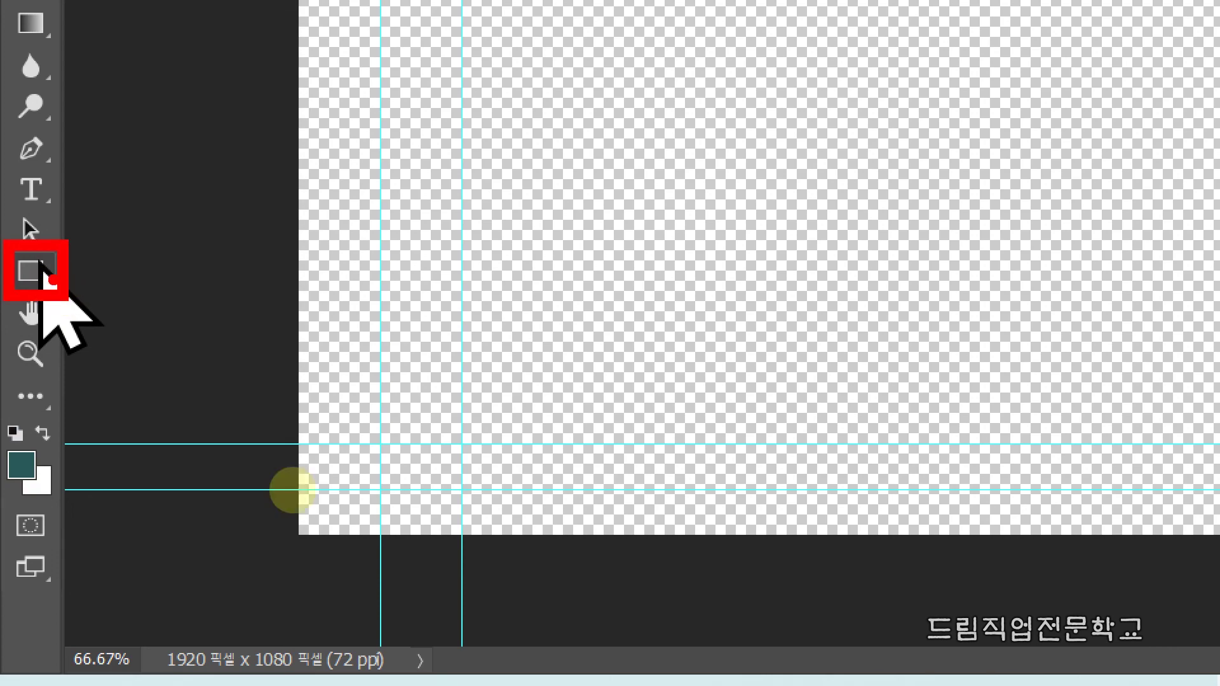
key("Escape")
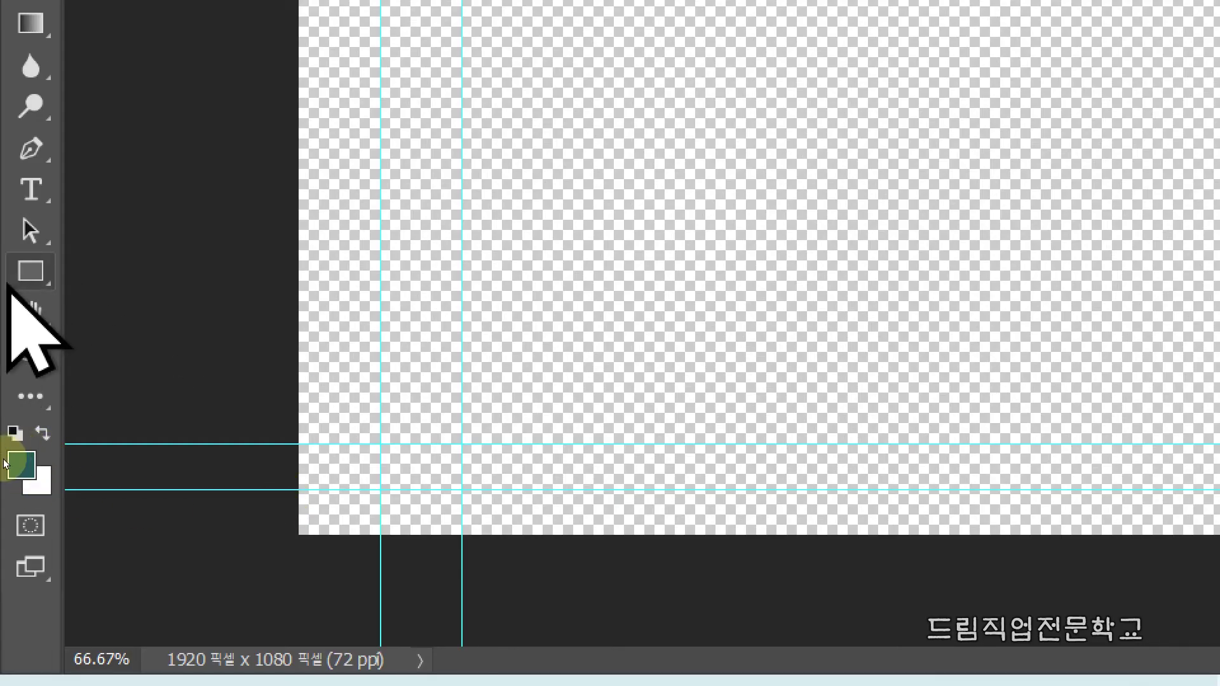
right_click(31, 272)
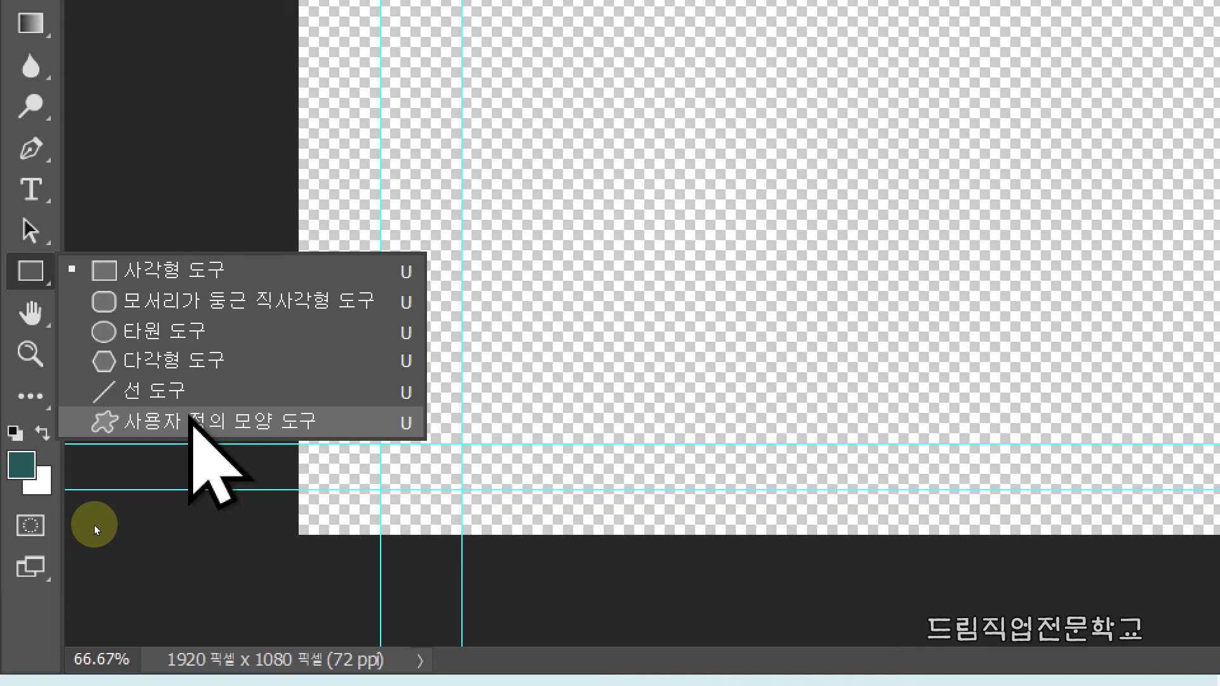
left_click(190, 420)
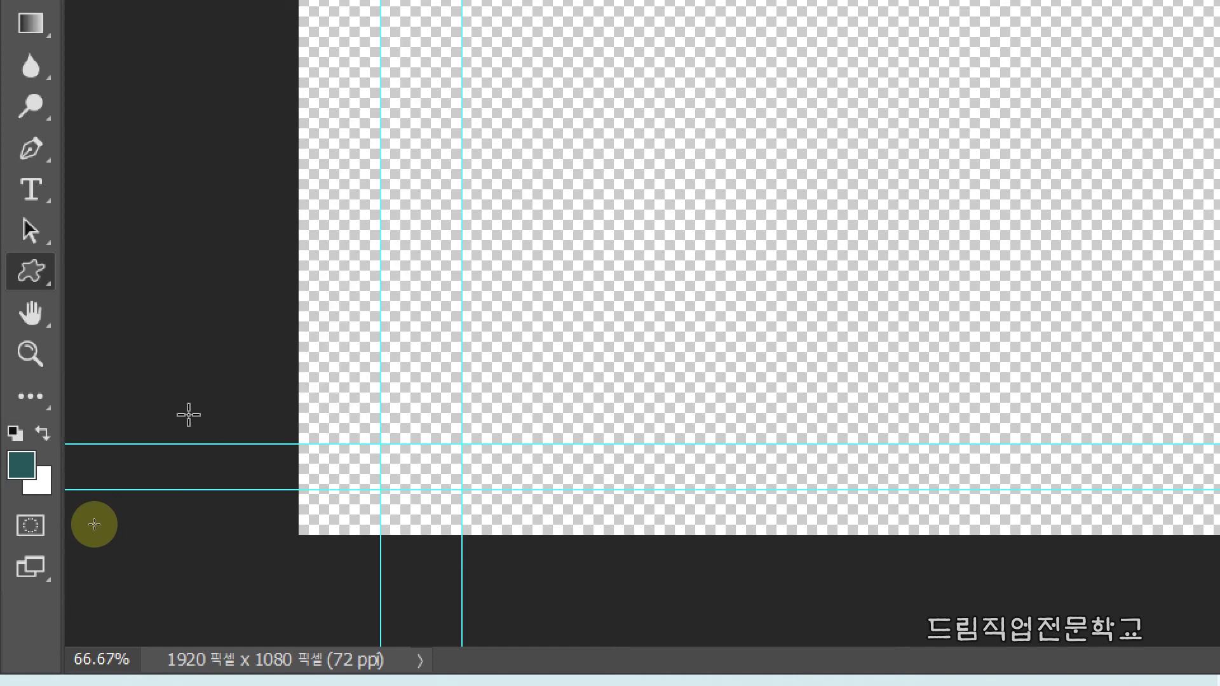
key("ctrl+2")
mouse_move(4, 248)
left_mouse_down()
mouse_move(15, 273)
mouse_move(67, 301)
left_mouse_up()
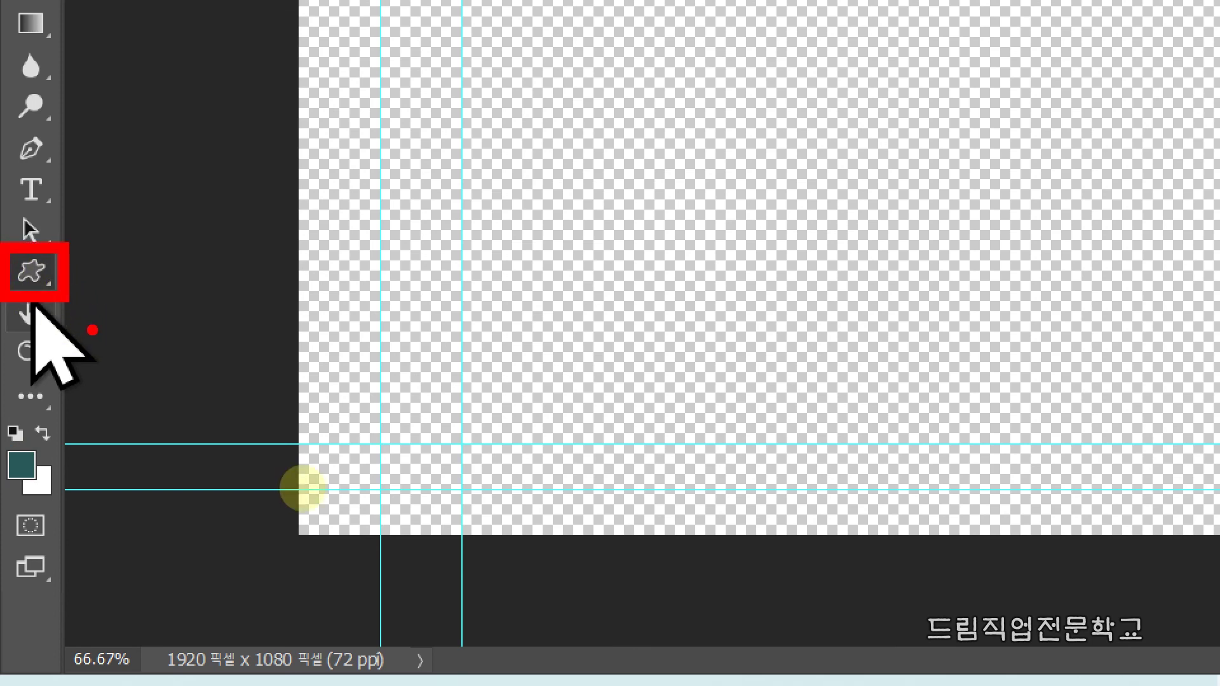
key("Escape")
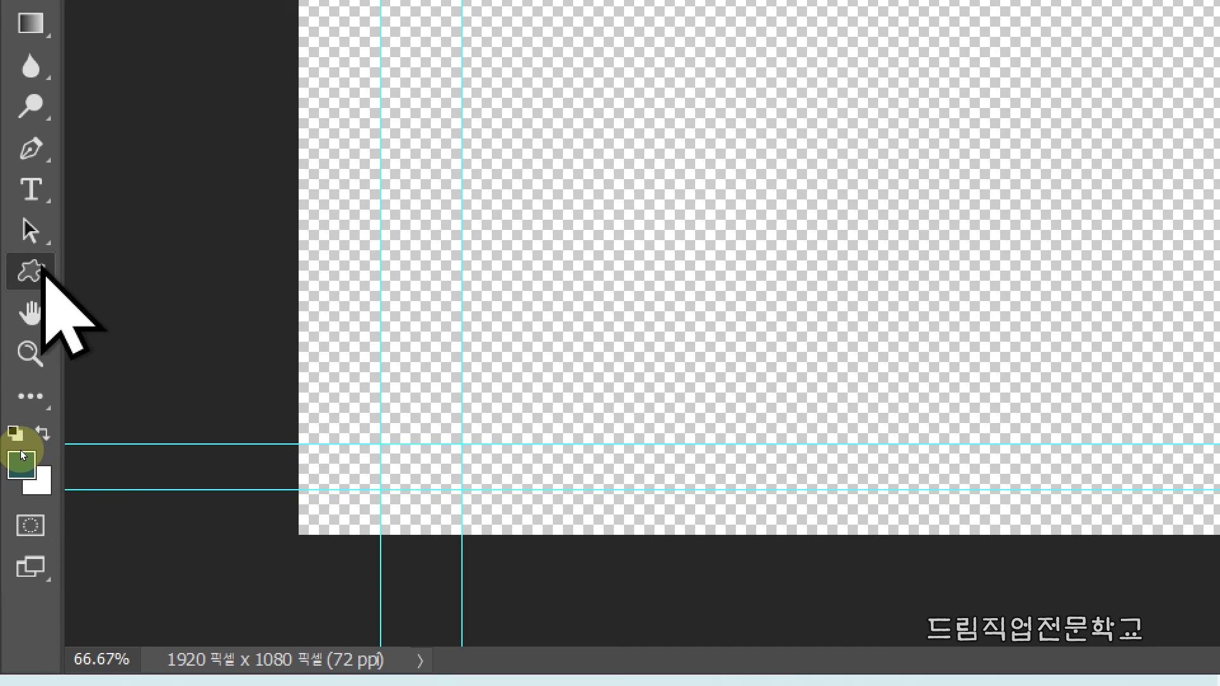
key("ctrl+4")
key("ctrl+2")
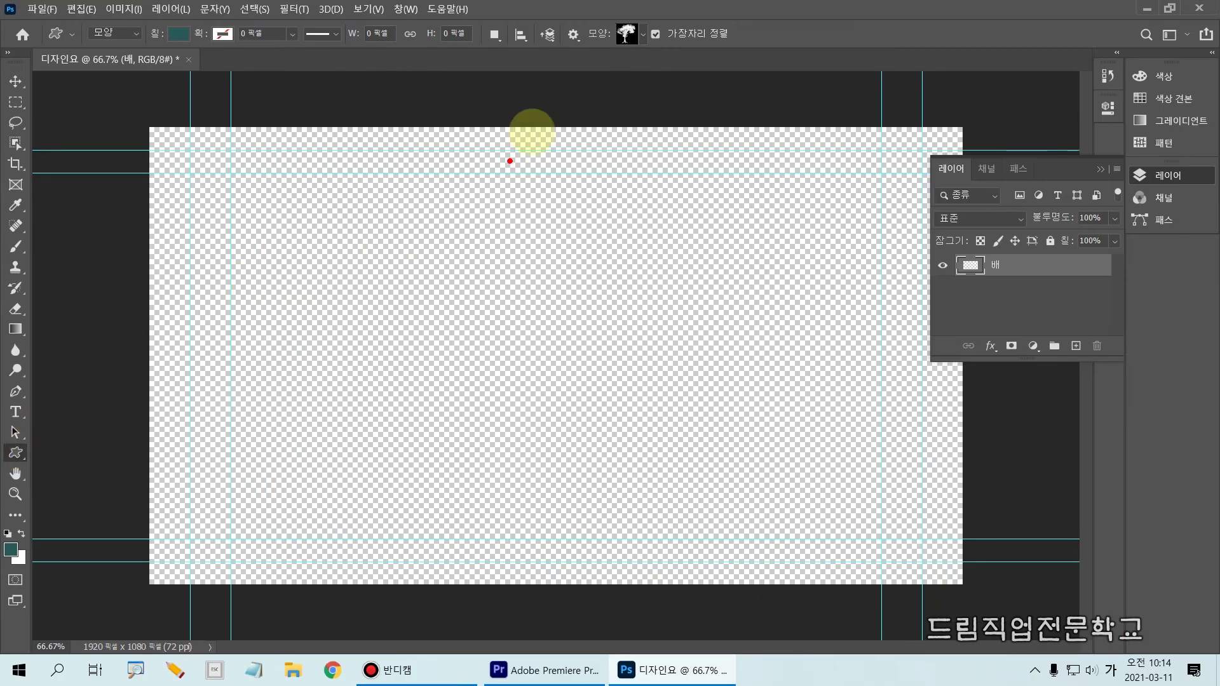
left_click_drag(545, 1, 753, 57)
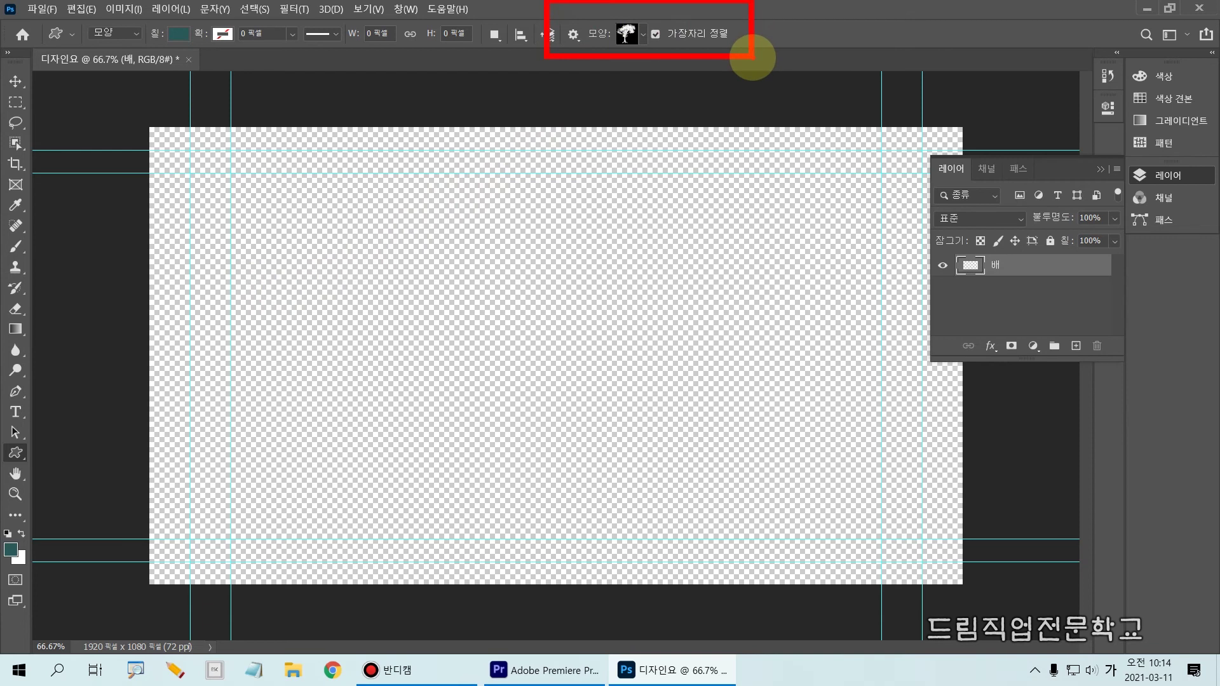
key("Escape")
key("ctrl+4")
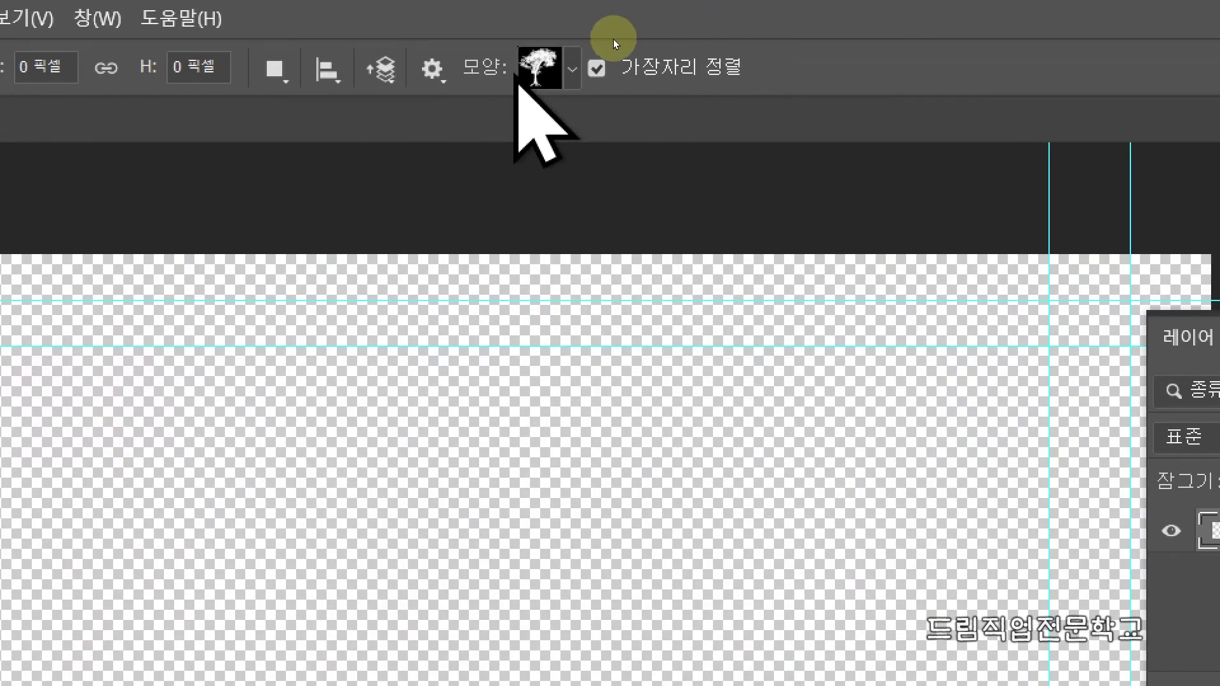
key("ctrl+2")
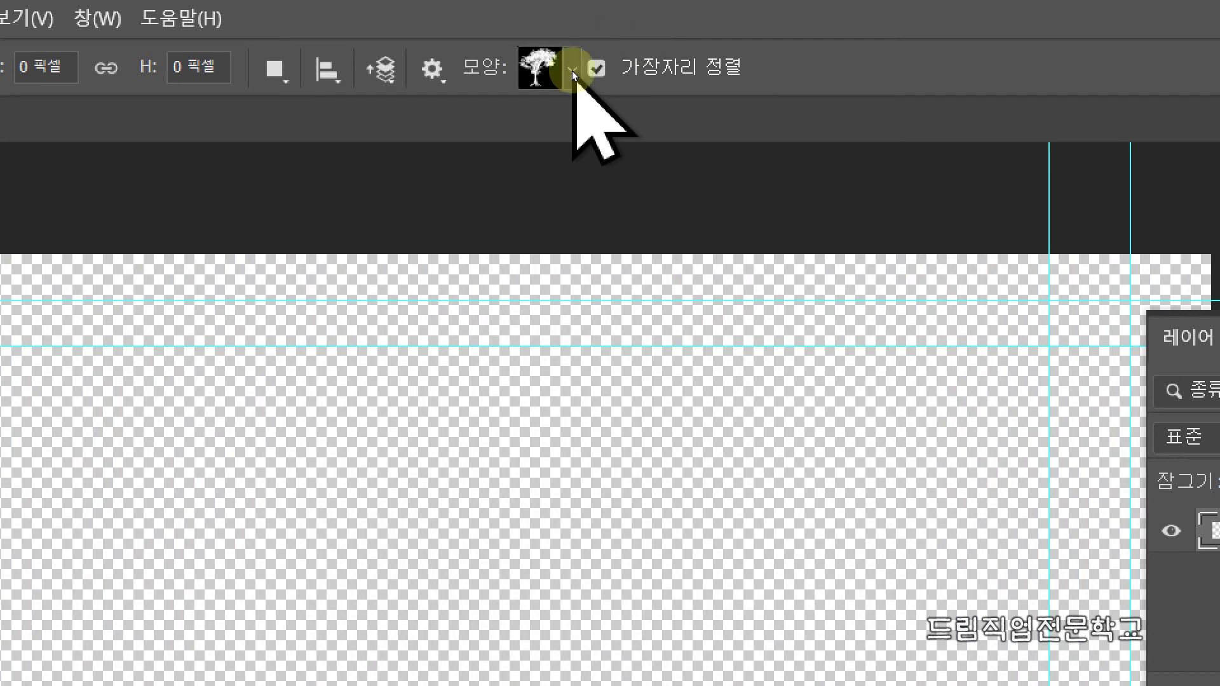
left_click_drag(558, 41, 584, 100)
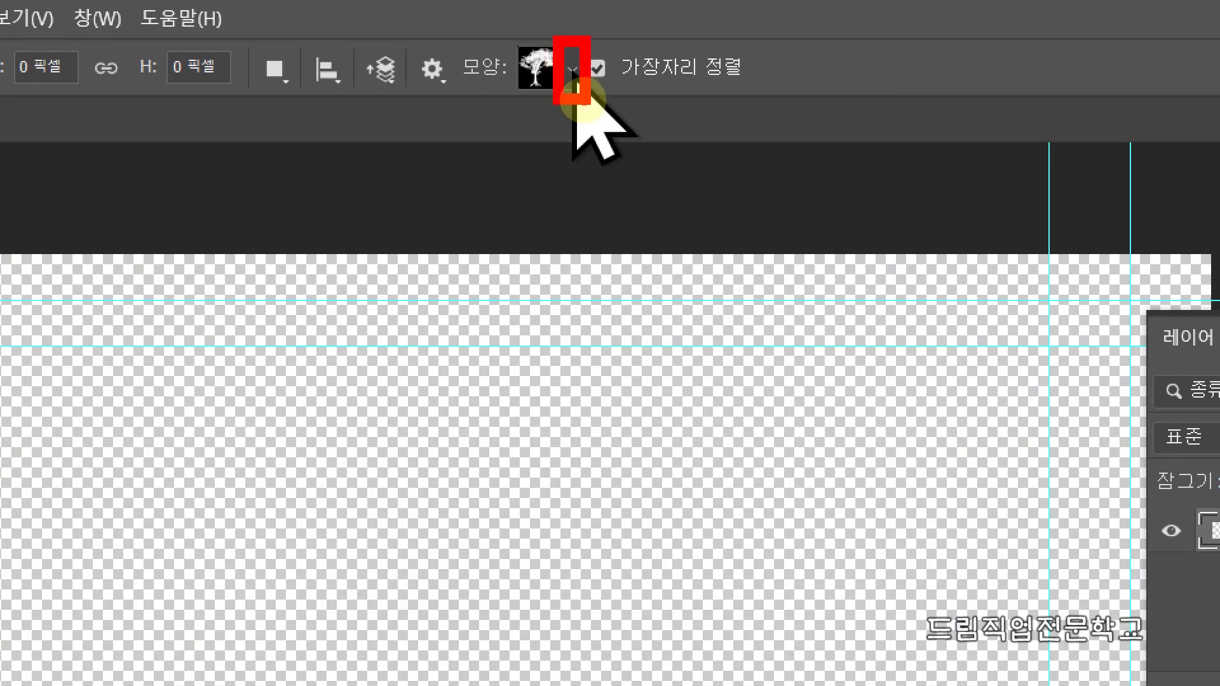
key("Escape")
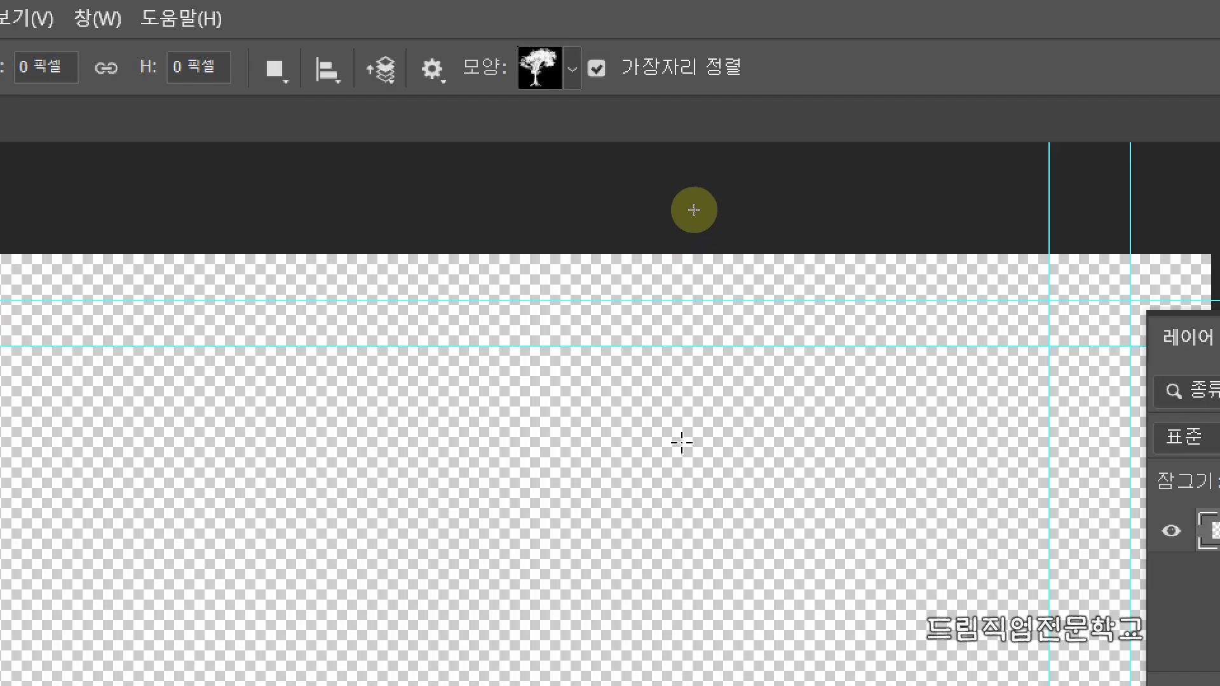
Expand the 보트 (Boats) group in the custom shape picker and enlarge the picker until all boat shapes fit.
left_click(573, 69)
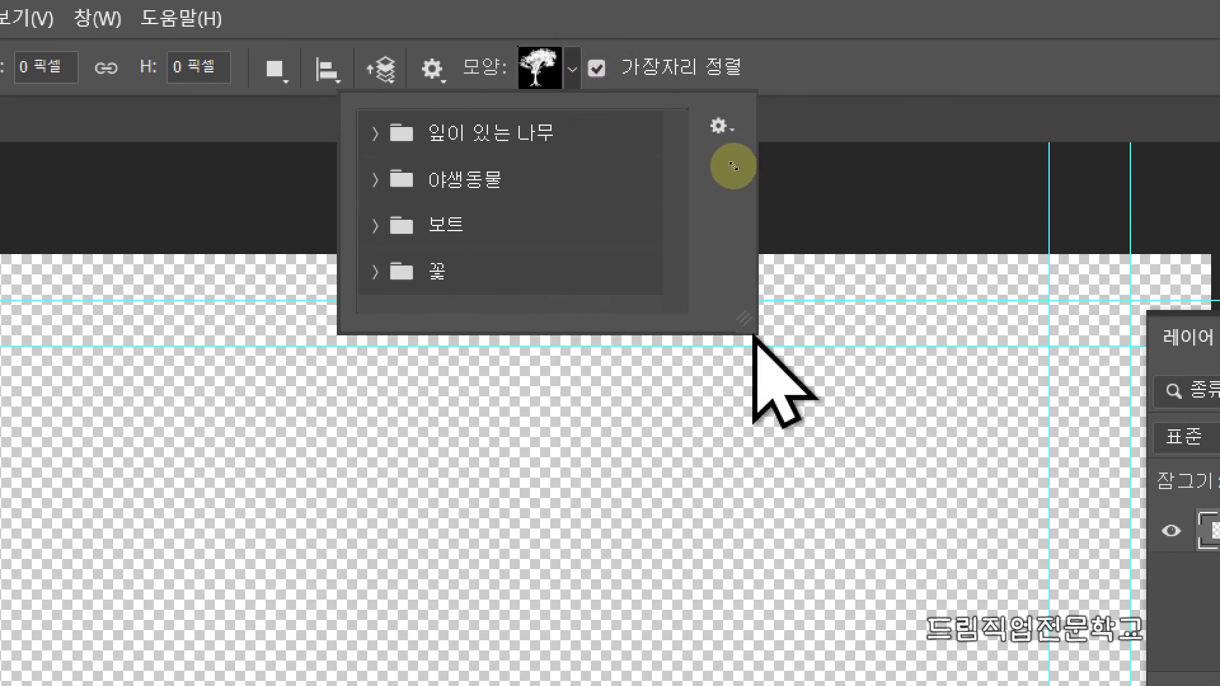
key("ctrl+2")
mouse_move(746, 319)
left_mouse_down()
mouse_move(762, 344)
mouse_move(750, 319)
mouse_move(737, 336)
mouse_move(745, 320)
mouse_move(751, 350)
mouse_move(767, 358)
mouse_move(773, 328)
left_mouse_up()
key("Escape")
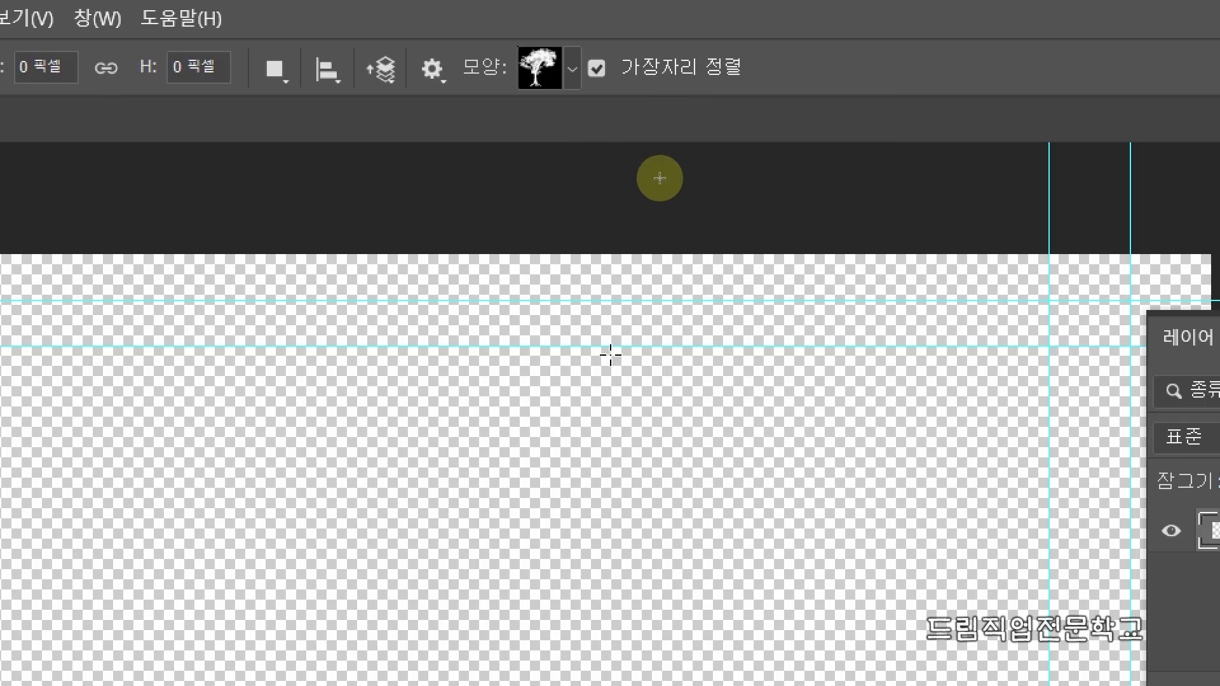
left_click(573, 71)
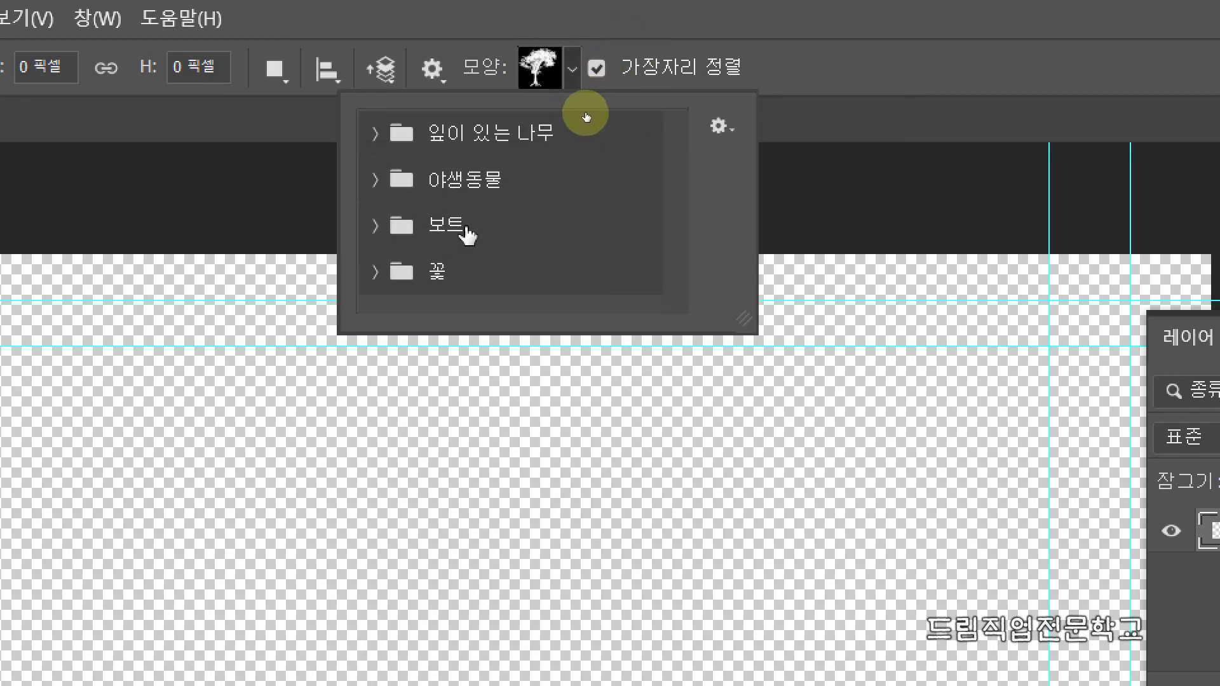
left_click(447, 228)
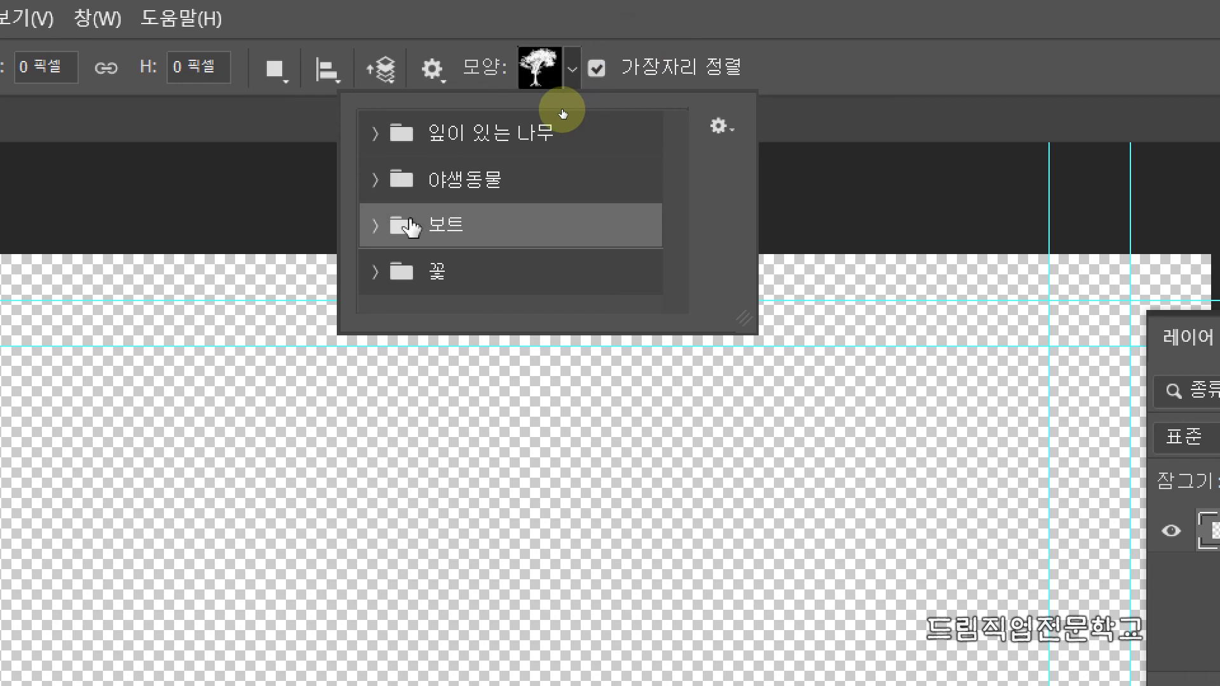
left_click(374, 228)
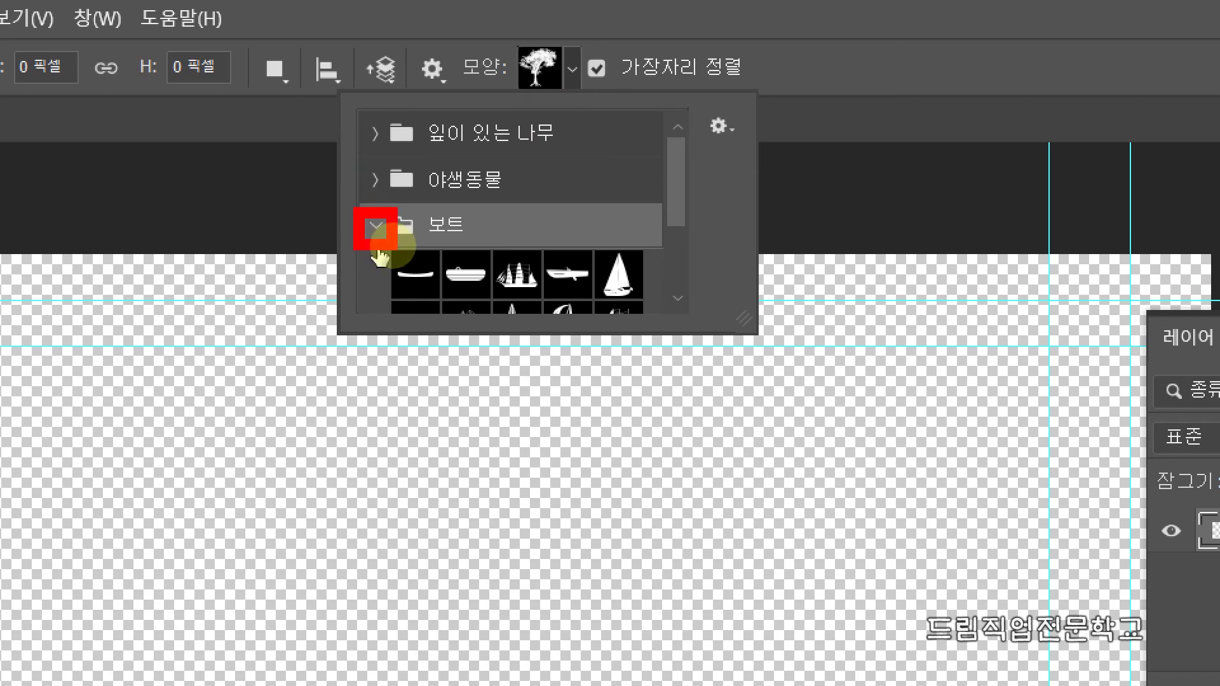
left_click(735, 343)
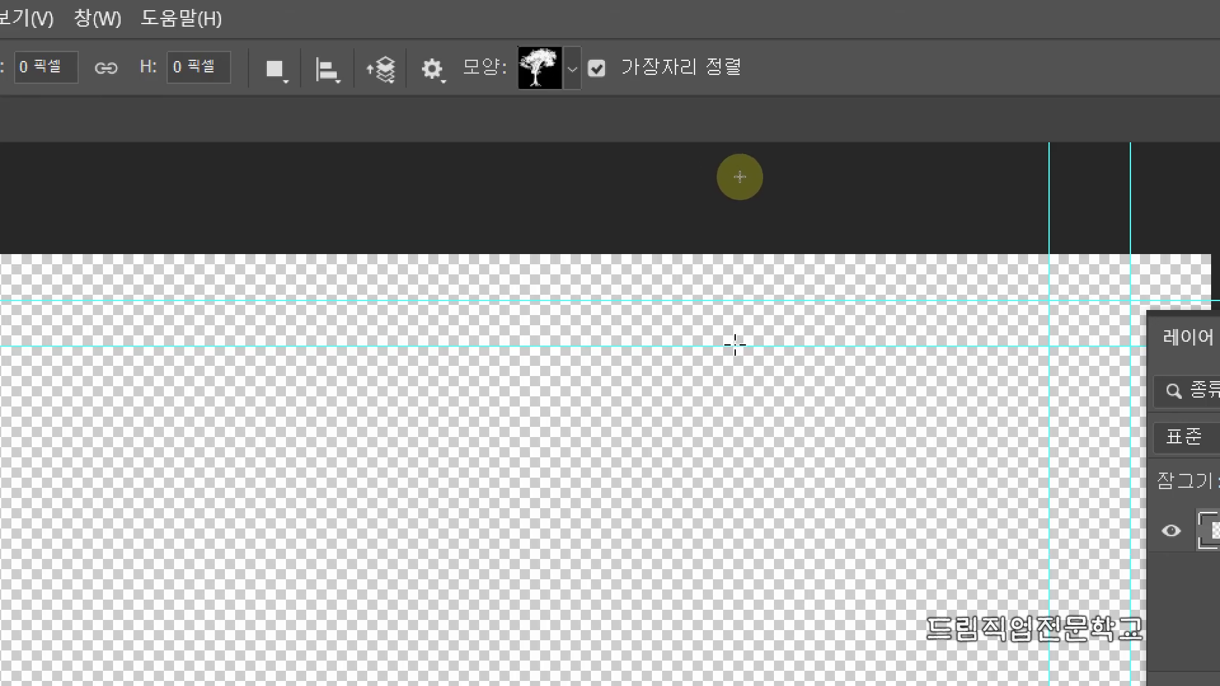
left_click(572, 69)
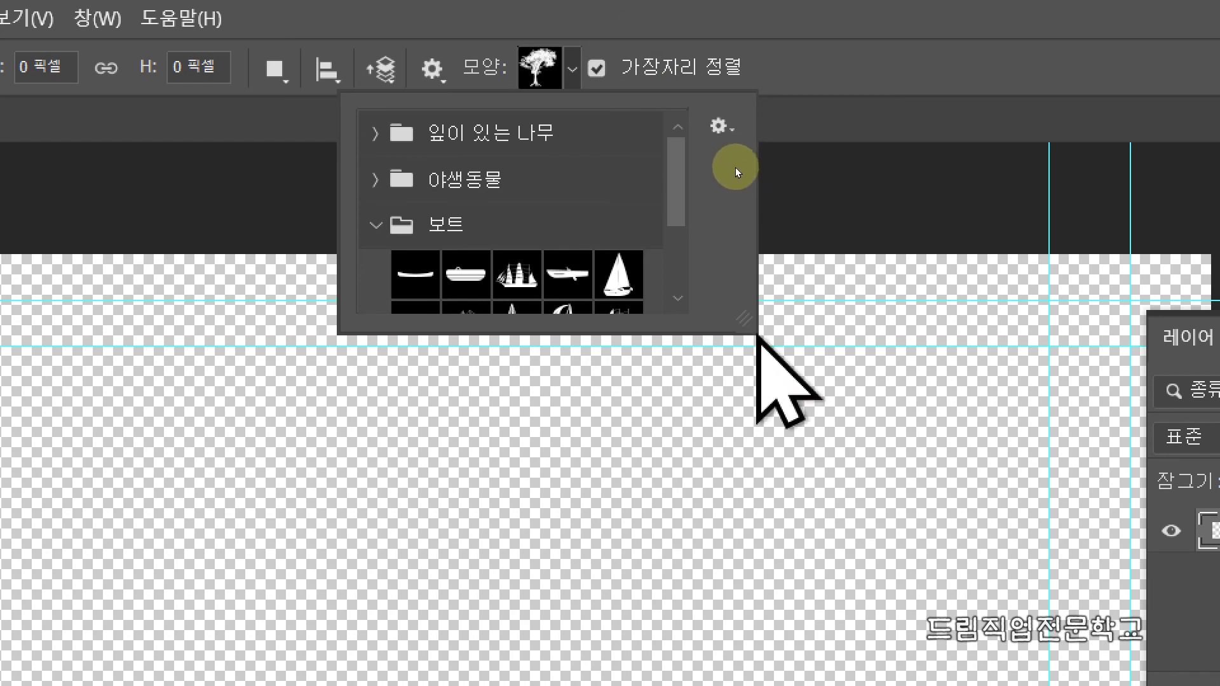
left_click_drag(754, 331, 1058, 457)
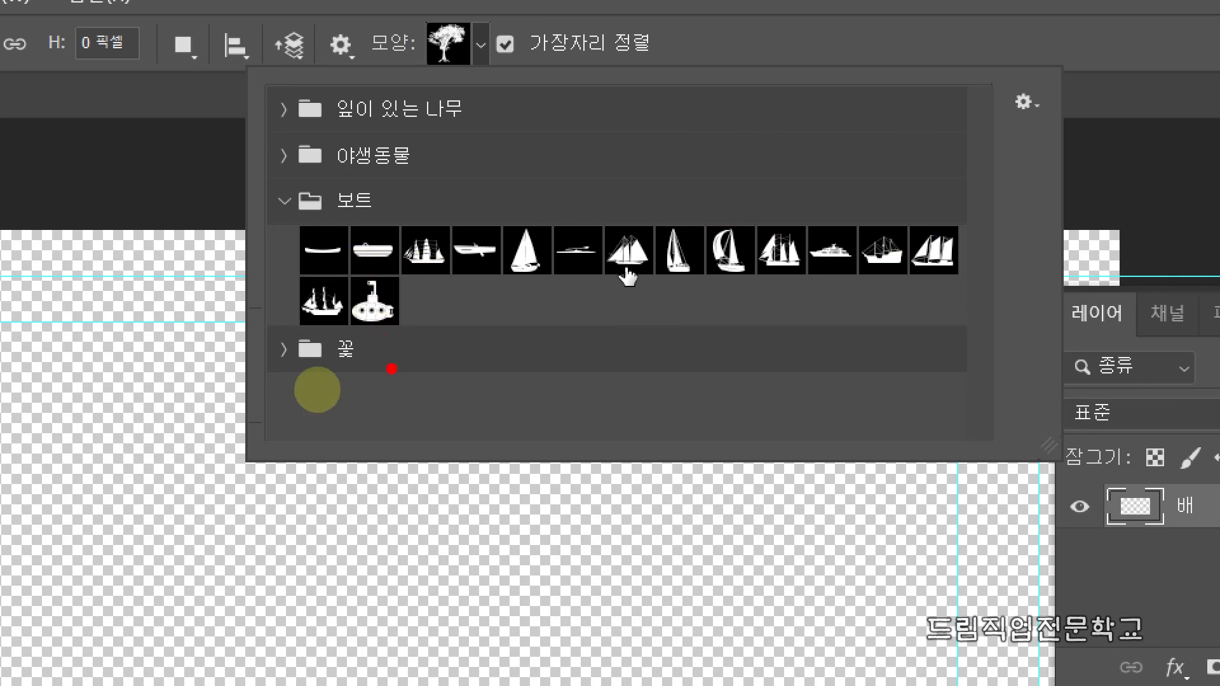
mouse_move(259, 408)
left_mouse_down()
mouse_move(257, 472)
mouse_move(312, 460)
mouse_move(294, 418)
mouse_move(263, 413)
mouse_move(284, 439)
mouse_move(570, 442)
mouse_move(555, 417)
mouse_move(570, 451)
mouse_move(530, 473)
left_mouse_up()
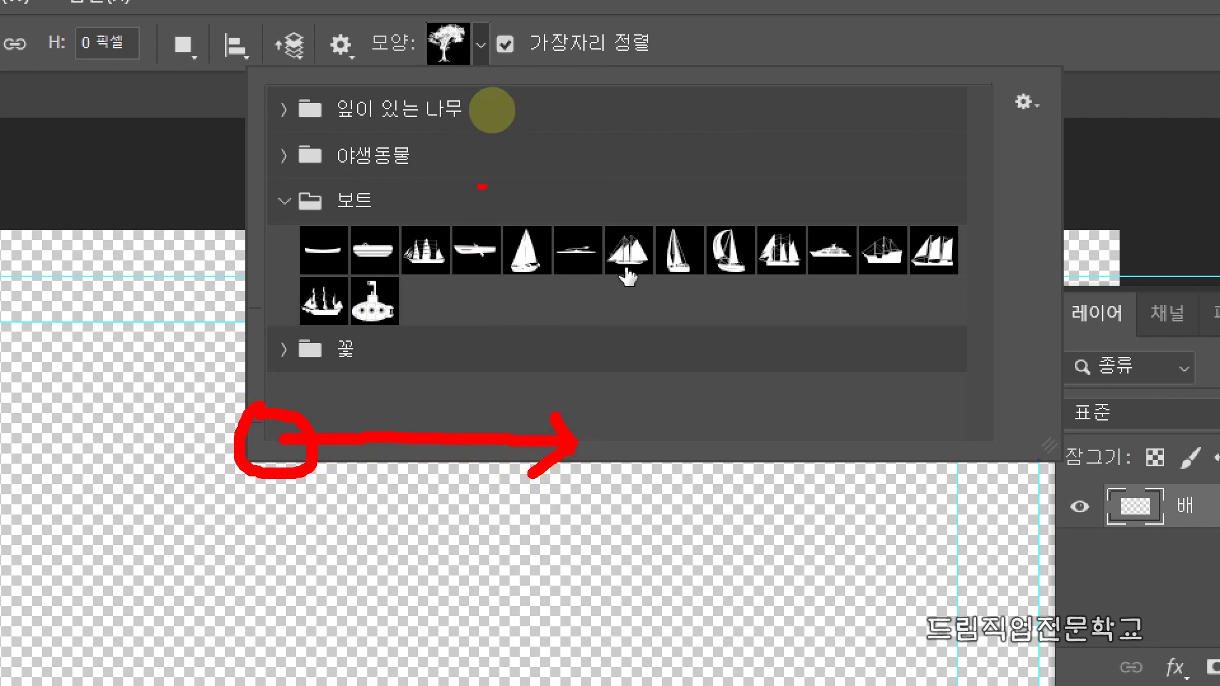
mouse_move(737, 292)
left_mouse_down()
mouse_move(694, 265)
mouse_move(705, 220)
mouse_move(740, 224)
mouse_move(731, 289)
left_mouse_up()
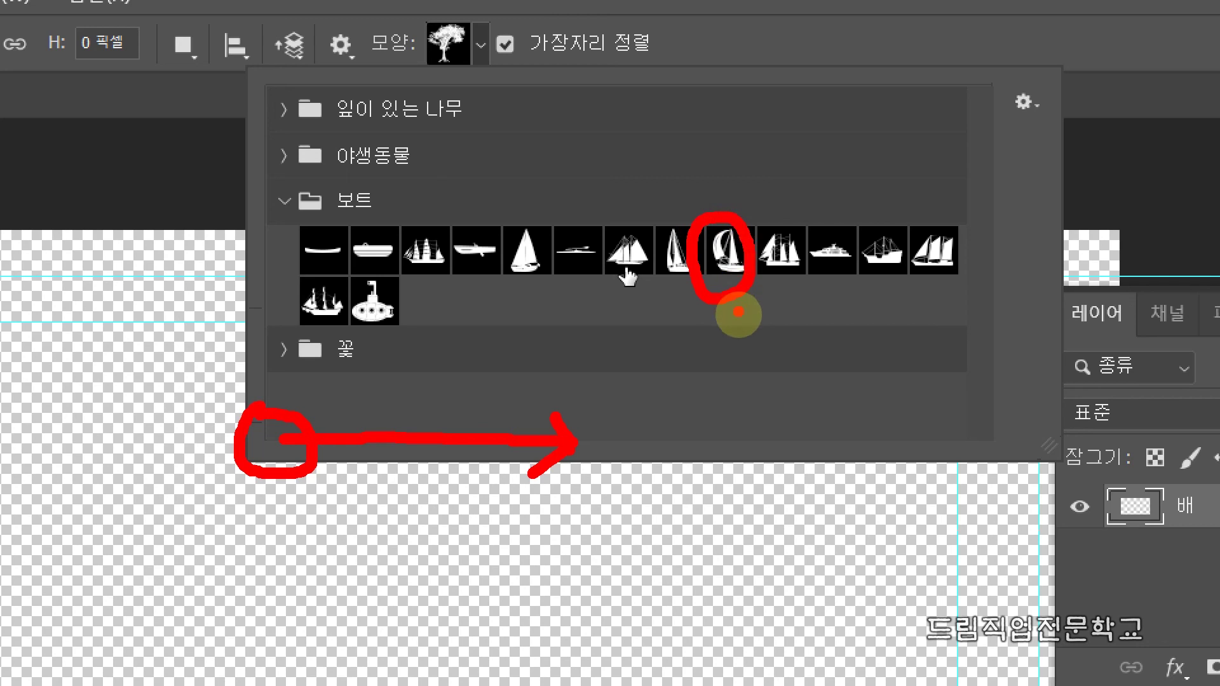
left_click_drag(728, 144, 829, 146)
mouse_move(958, 109)
left_mouse_down()
mouse_move(975, 135)
mouse_move(952, 176)
left_mouse_up()
mouse_move(720, 156)
left_mouse_down()
mouse_move(723, 202)
mouse_move(710, 179)
mouse_move(722, 202)
mouse_move(745, 185)
left_mouse_up()
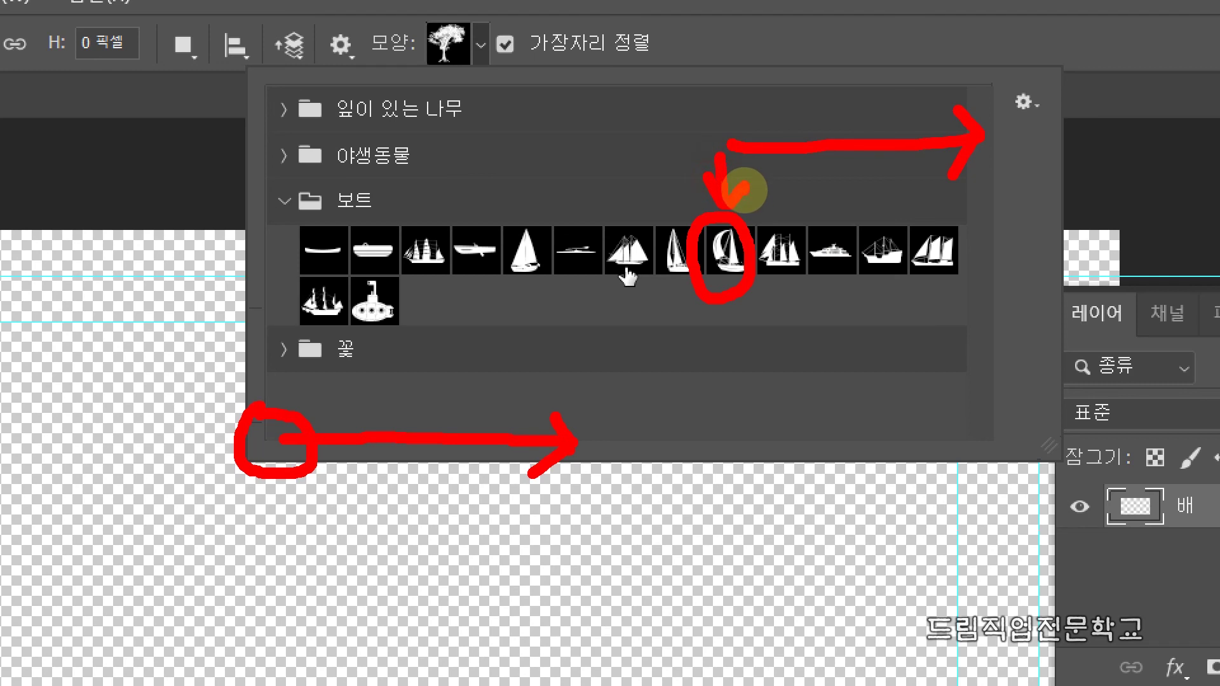
left_click_drag(728, 235, 739, 278)
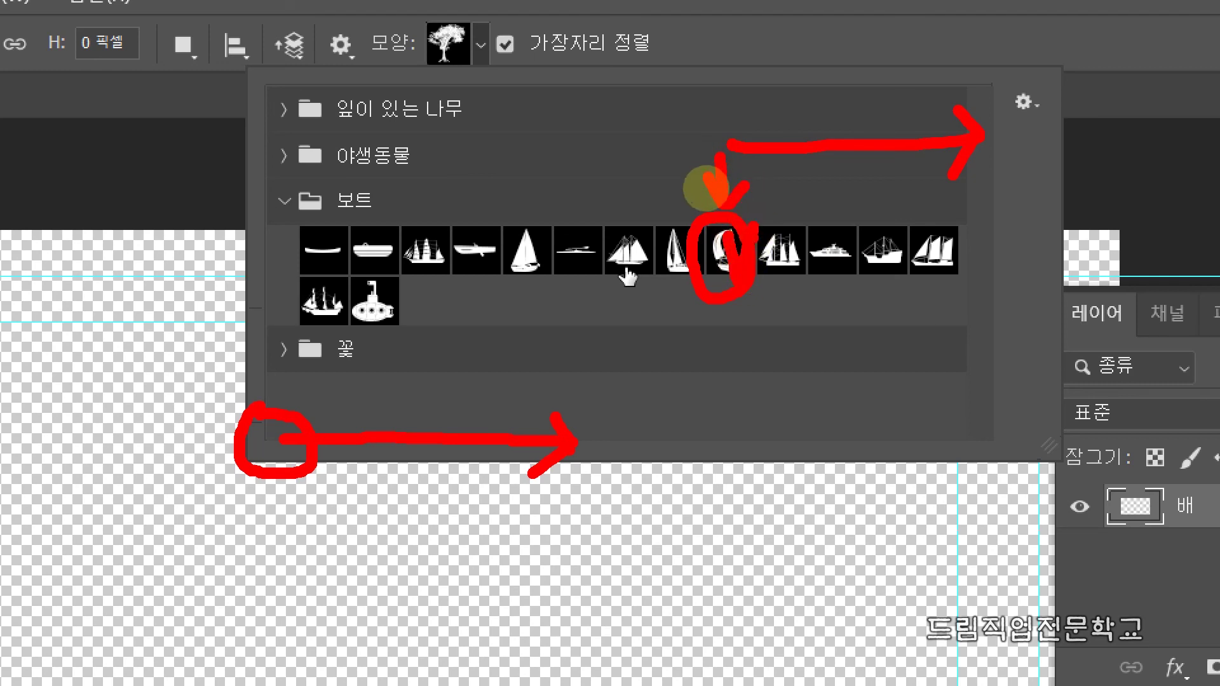
key("Escape")
Choose the sailboat with the curved, billowing sail, the ninth shape in the 보트 (Boats) group, as the custom shape.
left_click(479, 72)
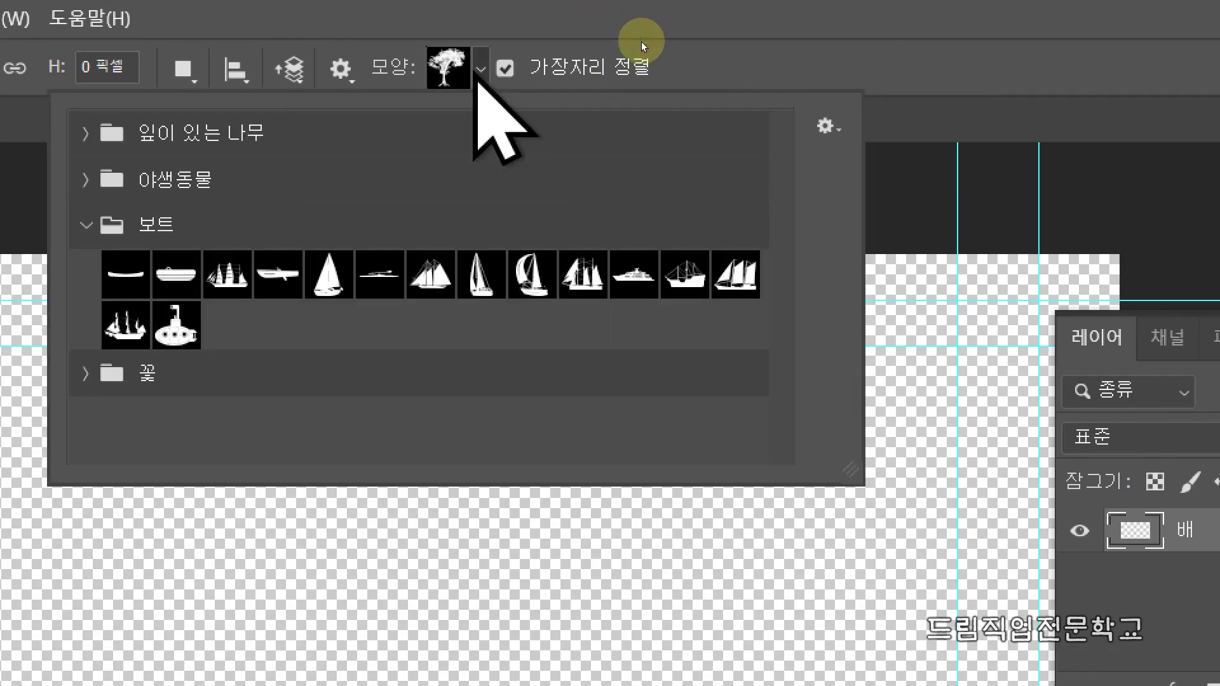
left_click(534, 294)
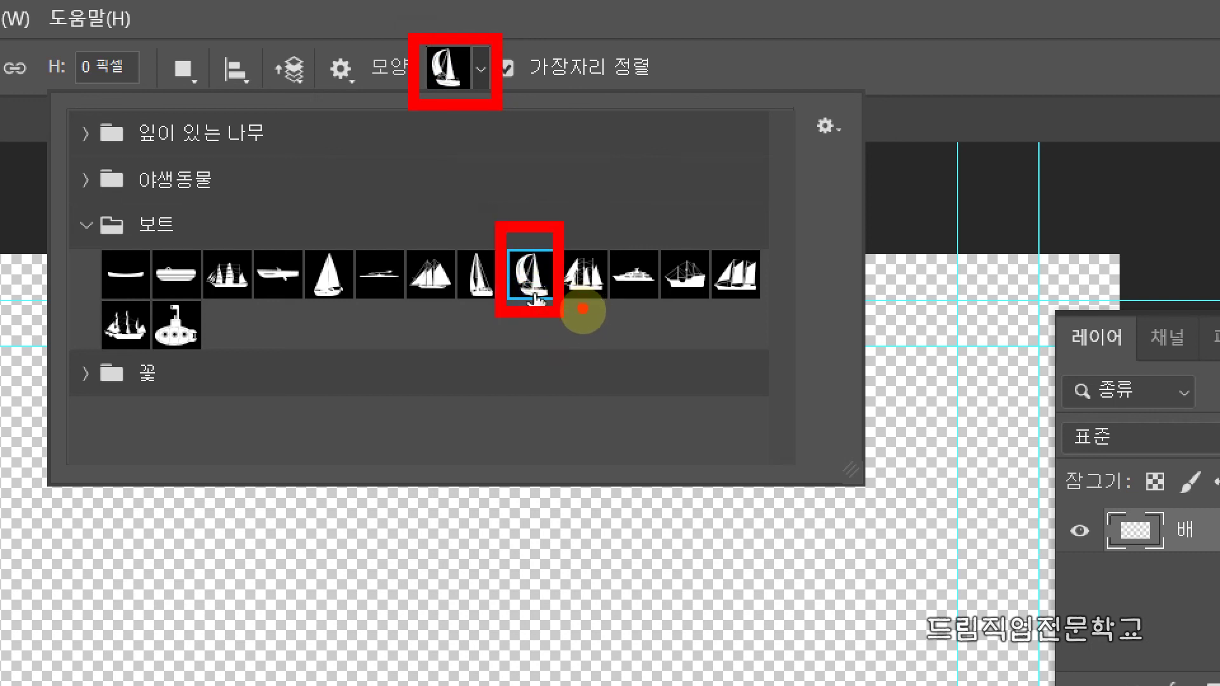
key("Escape")
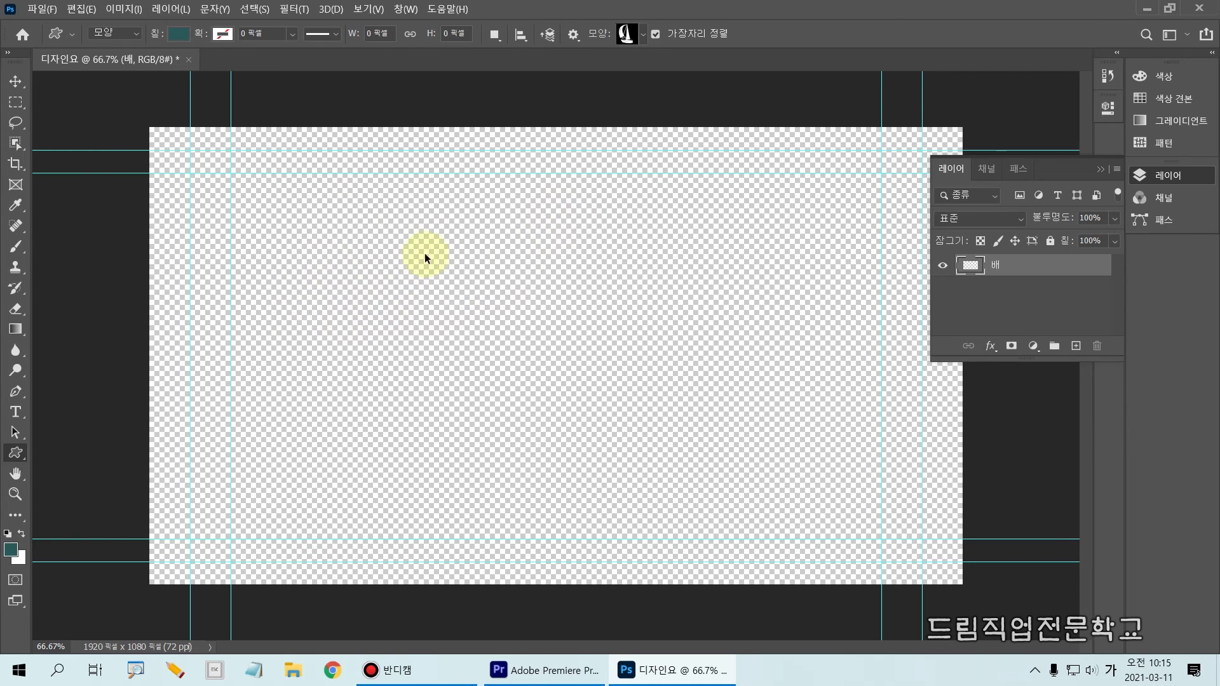
key("ctrl+1")
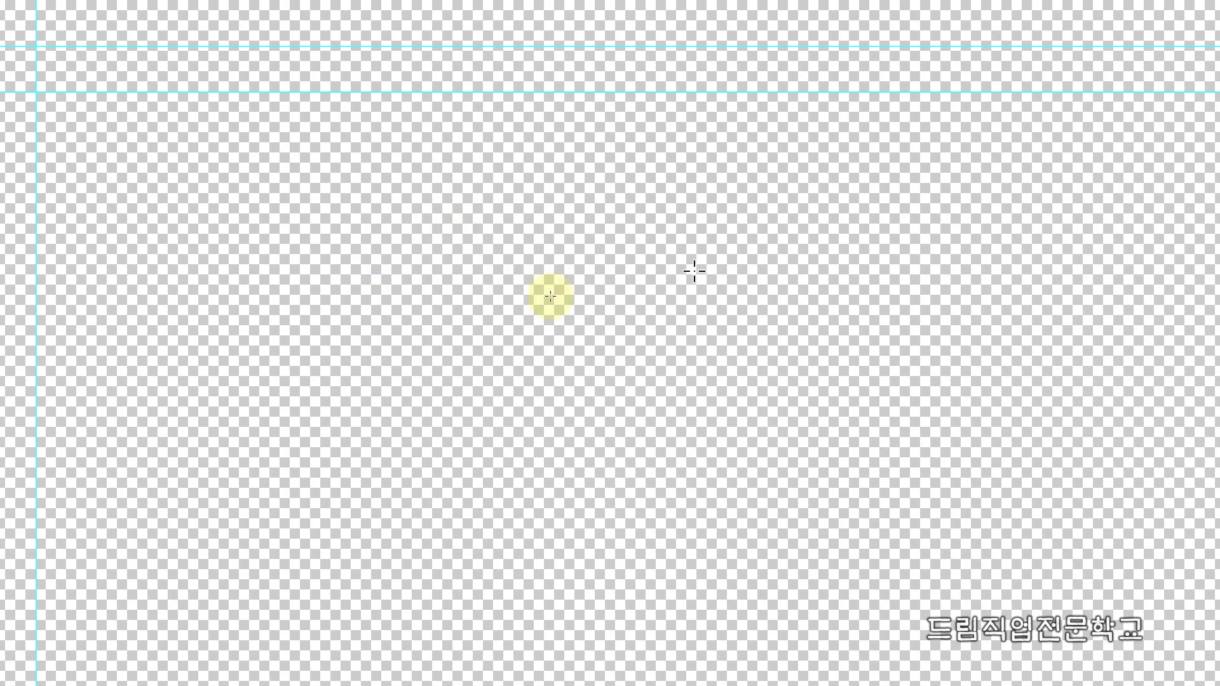
left_click(399, 322)
left_click_drag(365, 379, 443, 378)
left_click_drag(405, 326, 410, 431)
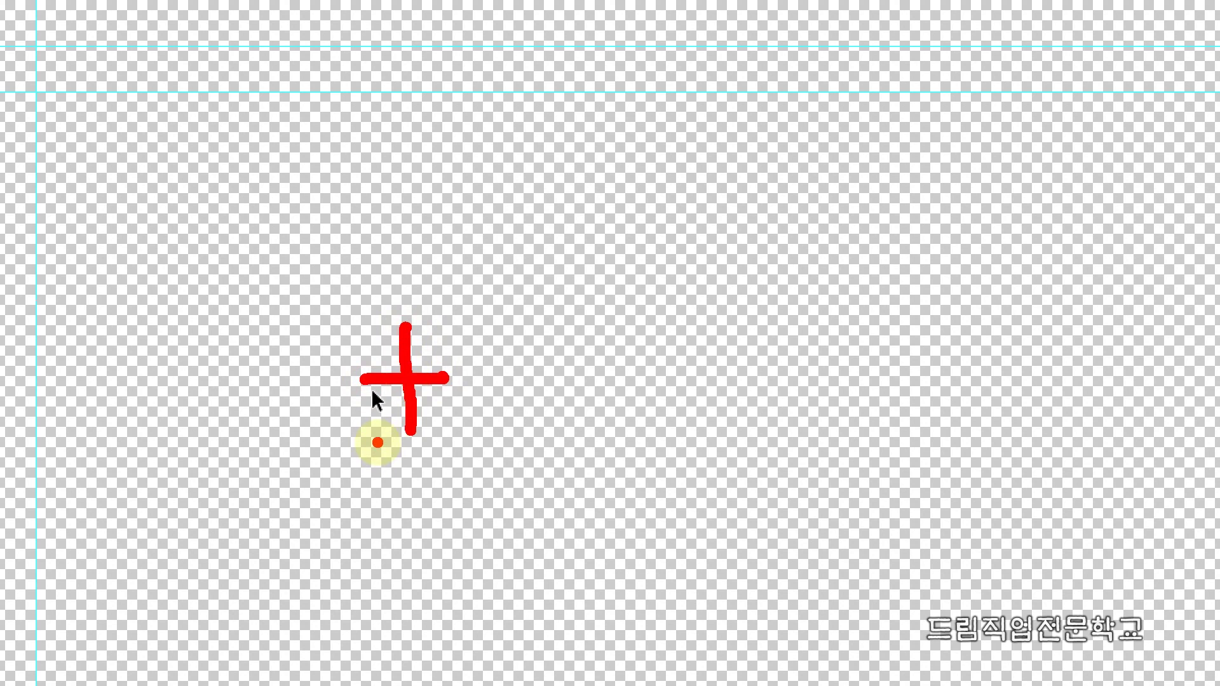
key("Escape")
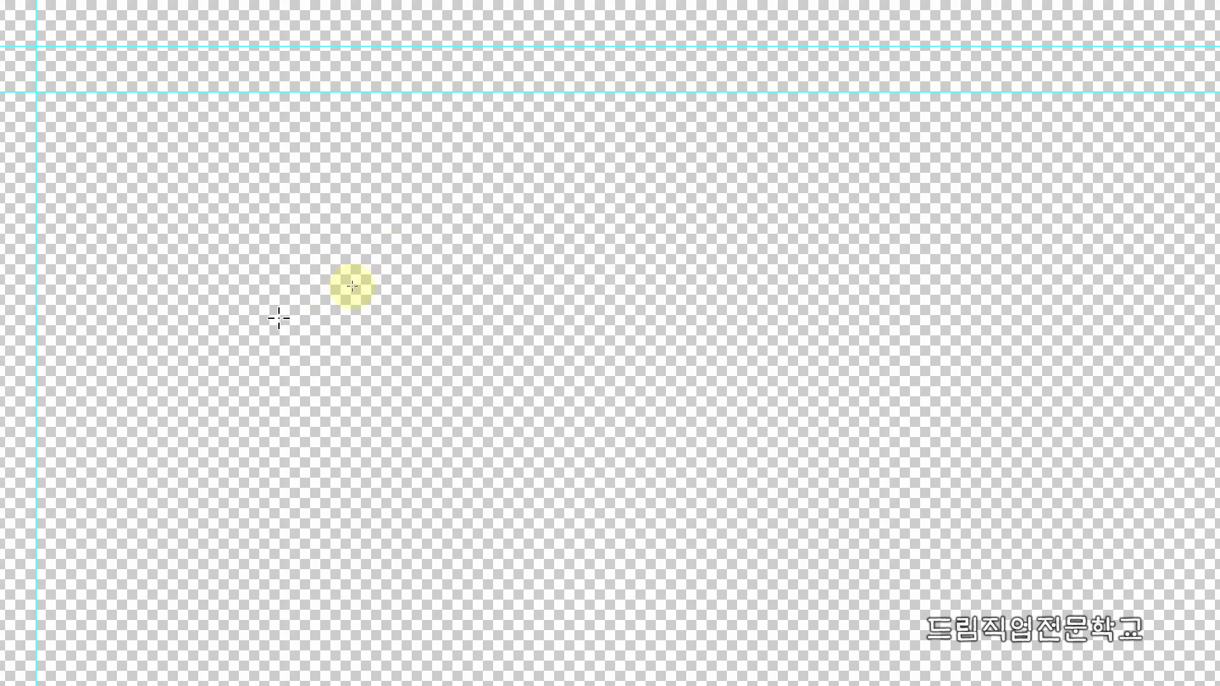
Draw the sailboat custom shape about 283 by 211 px on layer 배, in the left half of the canvas.
key("Escape")
left_click_drag(308, 334, 432, 426)
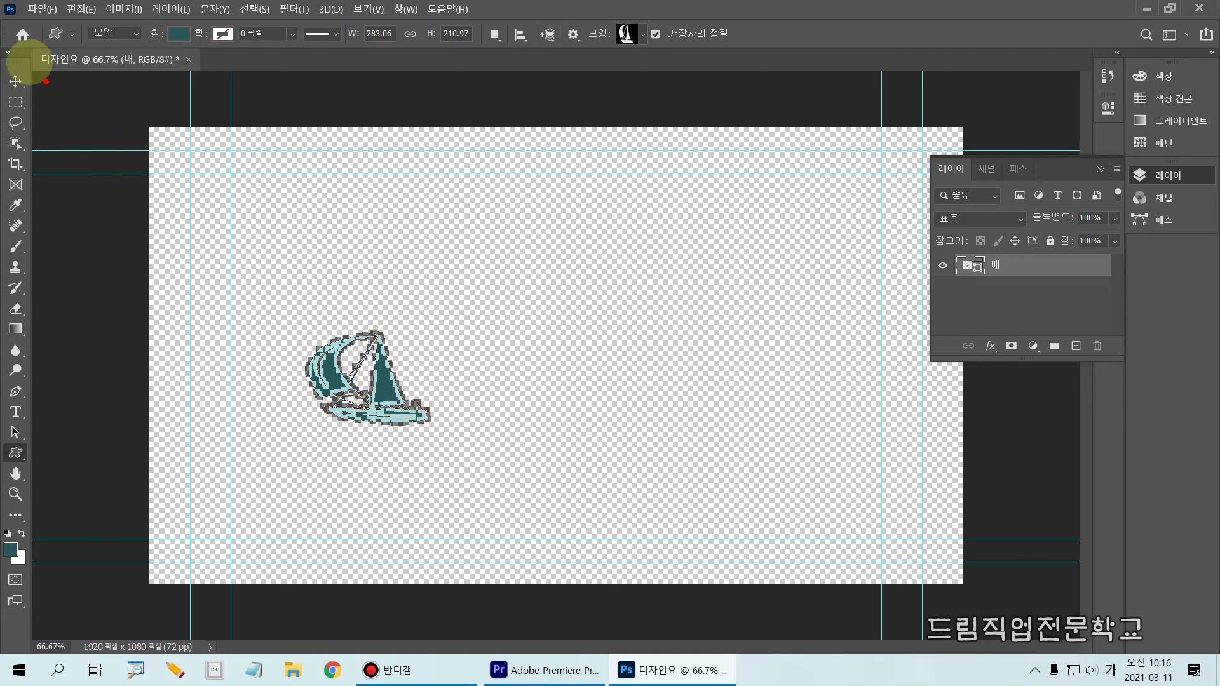
mouse_move(2, 68)
left_mouse_down()
mouse_move(47, 103)
mouse_move(31, 97)
left_mouse_up()
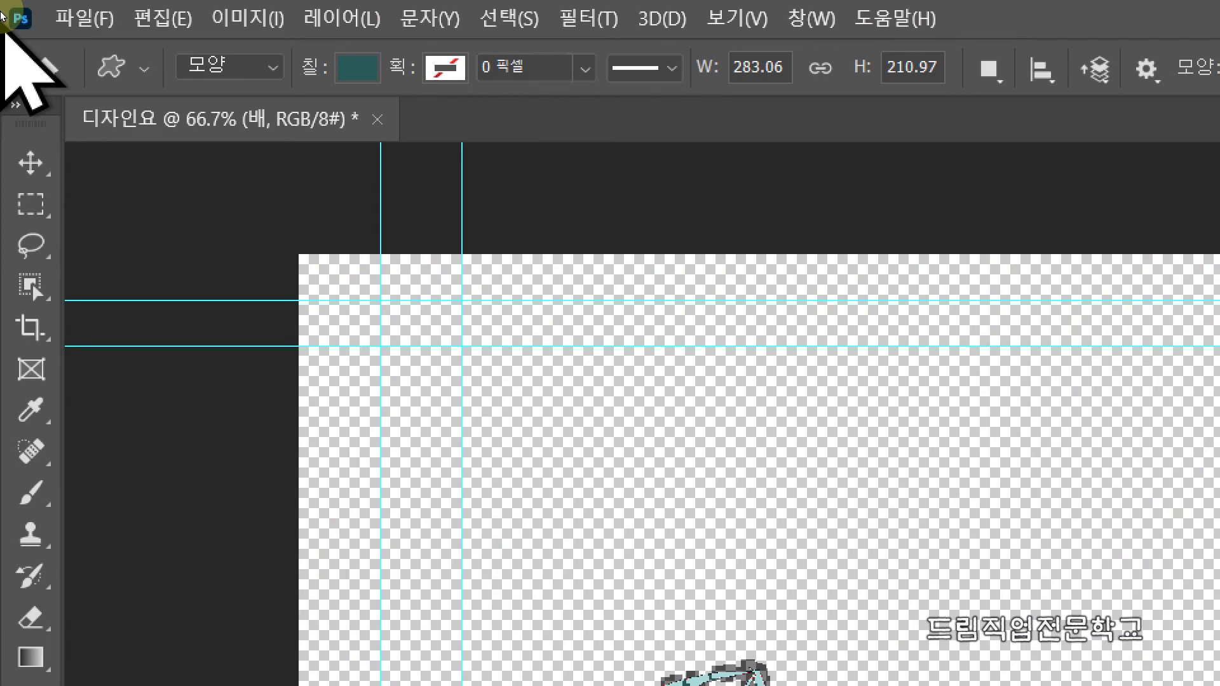
mouse_move(2, 122)
left_mouse_down()
mouse_move(61, 201)
mouse_move(73, 194)
left_mouse_up()
mouse_move(18, 144)
left_mouse_down()
mouse_move(29, 161)
mouse_move(52, 145)
left_mouse_up()
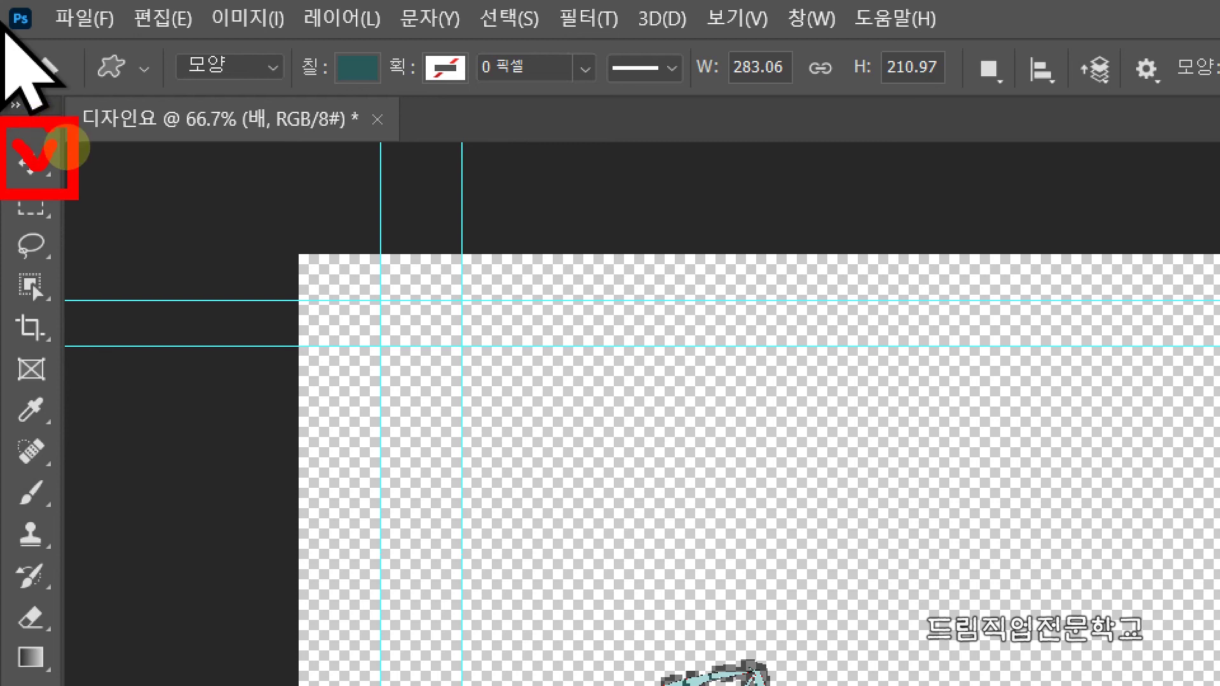
key("Escape")
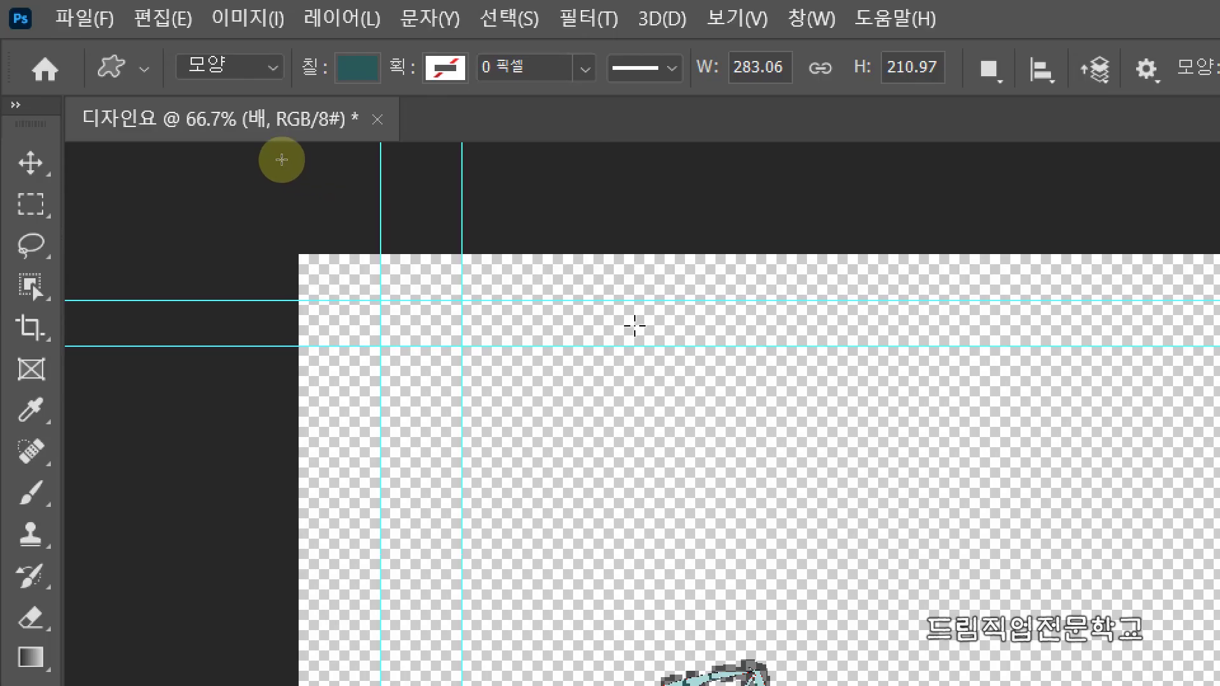
Switch to the Move tool so the sailboat gets its transform handles.
key("v")
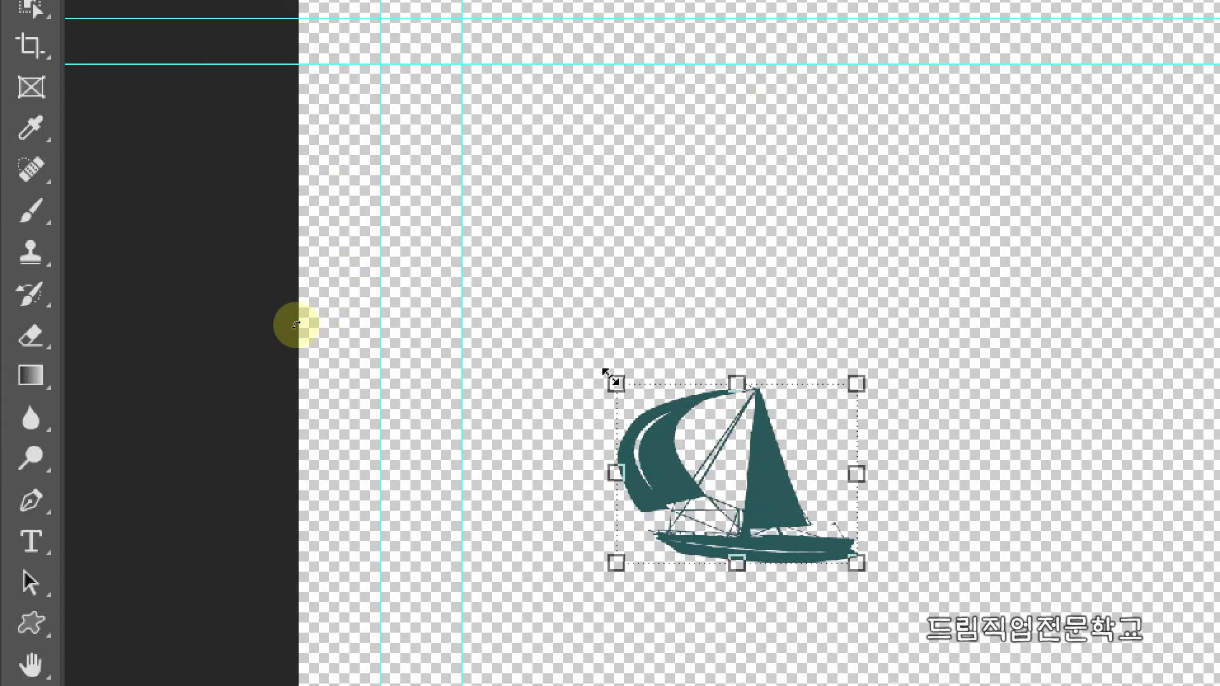
mouse_move(591, 346)
left_mouse_down()
mouse_move(844, 566)
mouse_move(888, 588)
mouse_move(892, 607)
left_mouse_up()
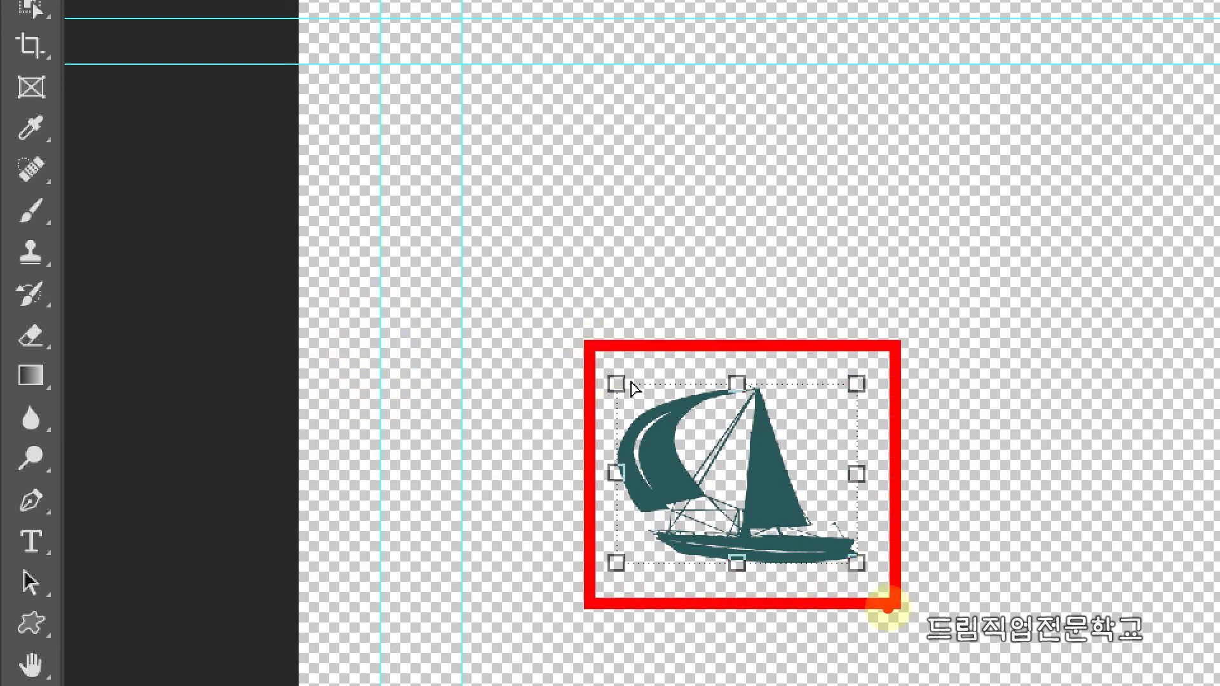
key("Escape")
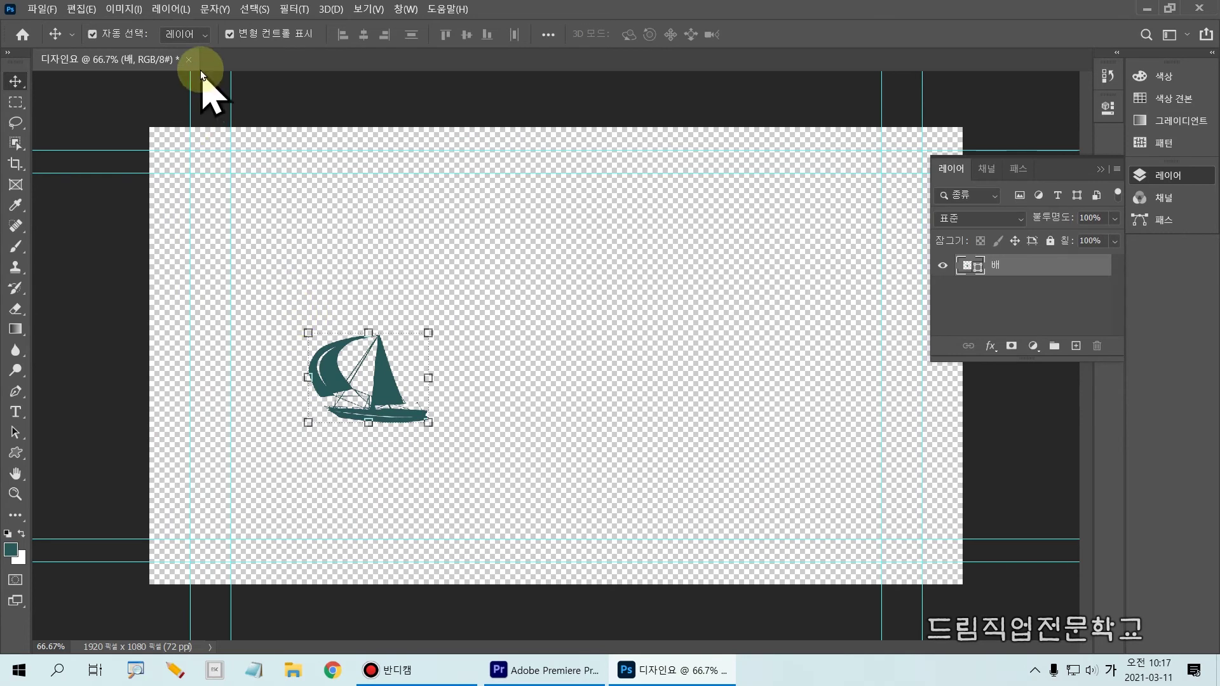
key("ctrl+2")
mouse_move(215, 10)
left_mouse_down()
mouse_move(340, 53)
mouse_move(330, 54)
left_mouse_up()
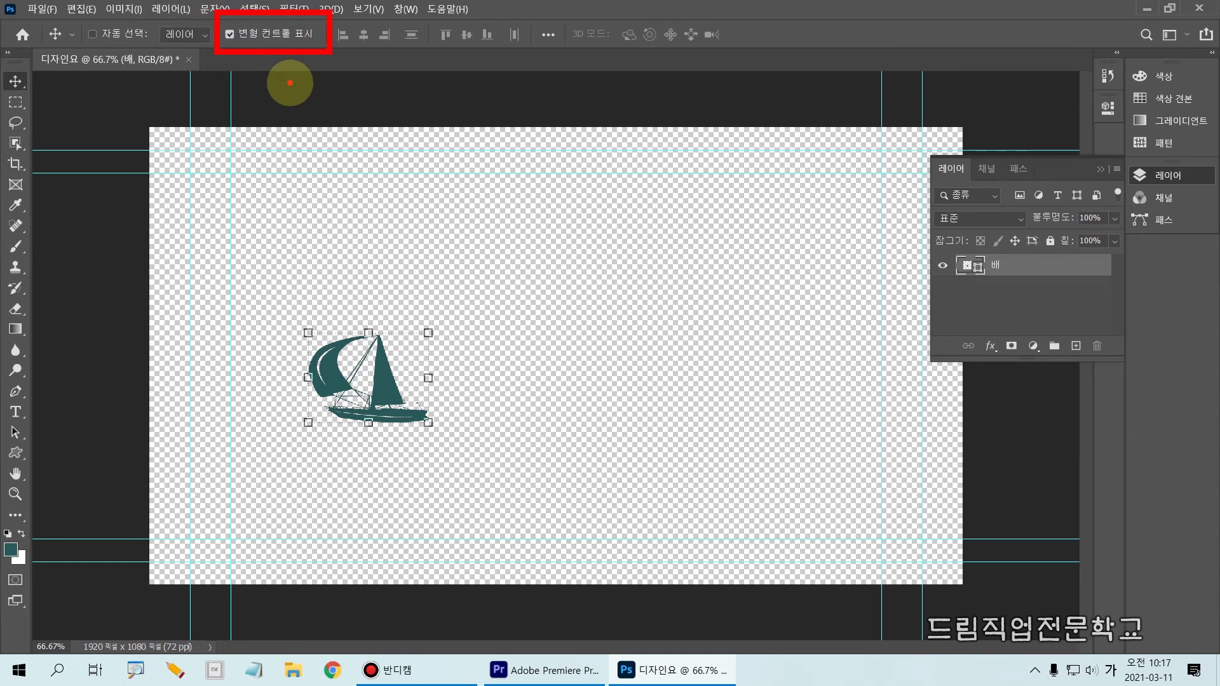
key("Escape")
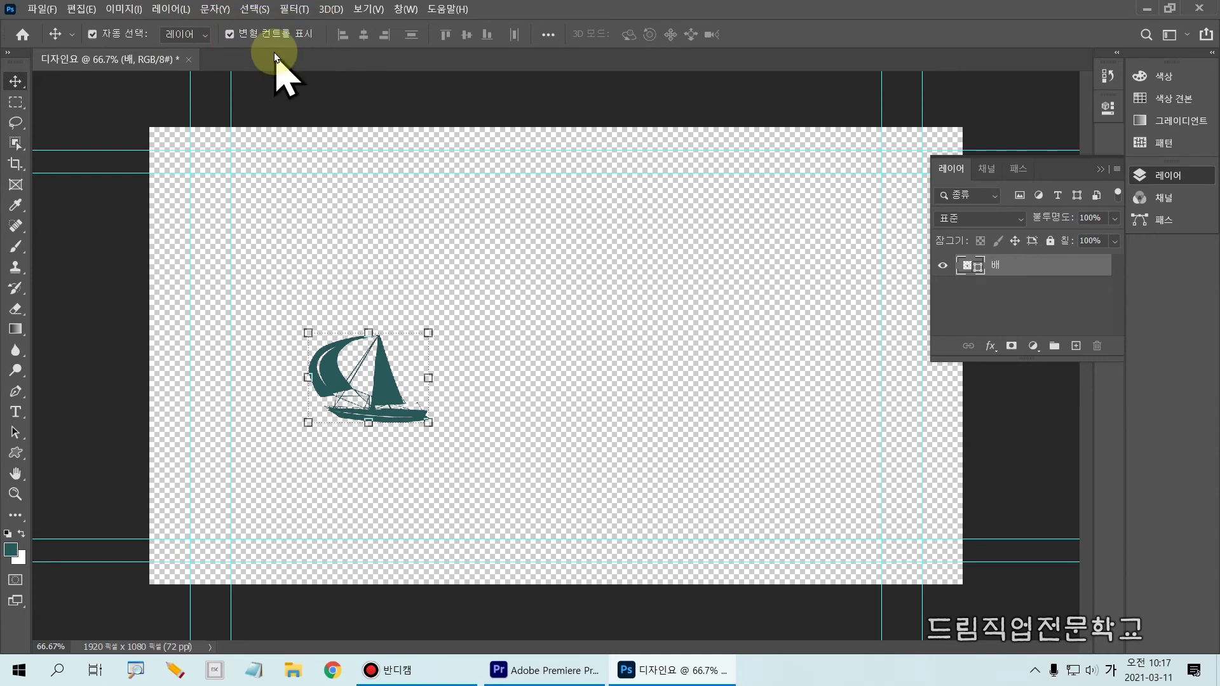
key("ctrl+4")
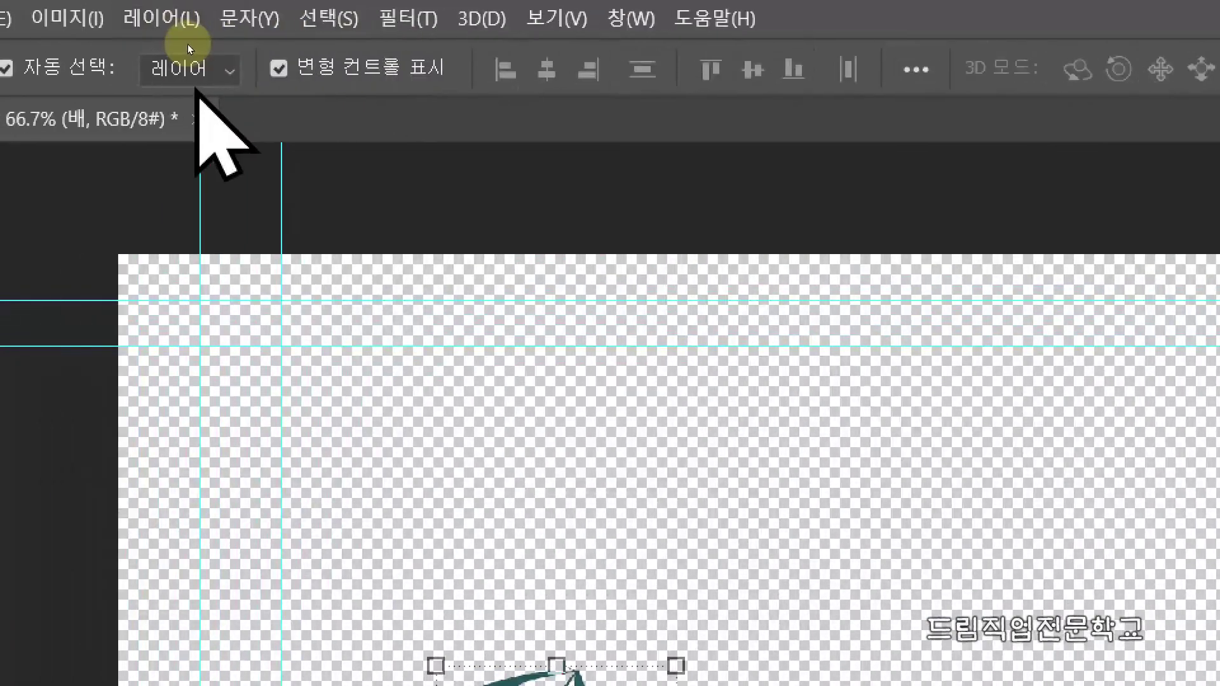
key("ctrl+2")
mouse_move(239, 49)
left_mouse_down()
mouse_move(441, 77)
mouse_move(474, 94)
left_mouse_up()
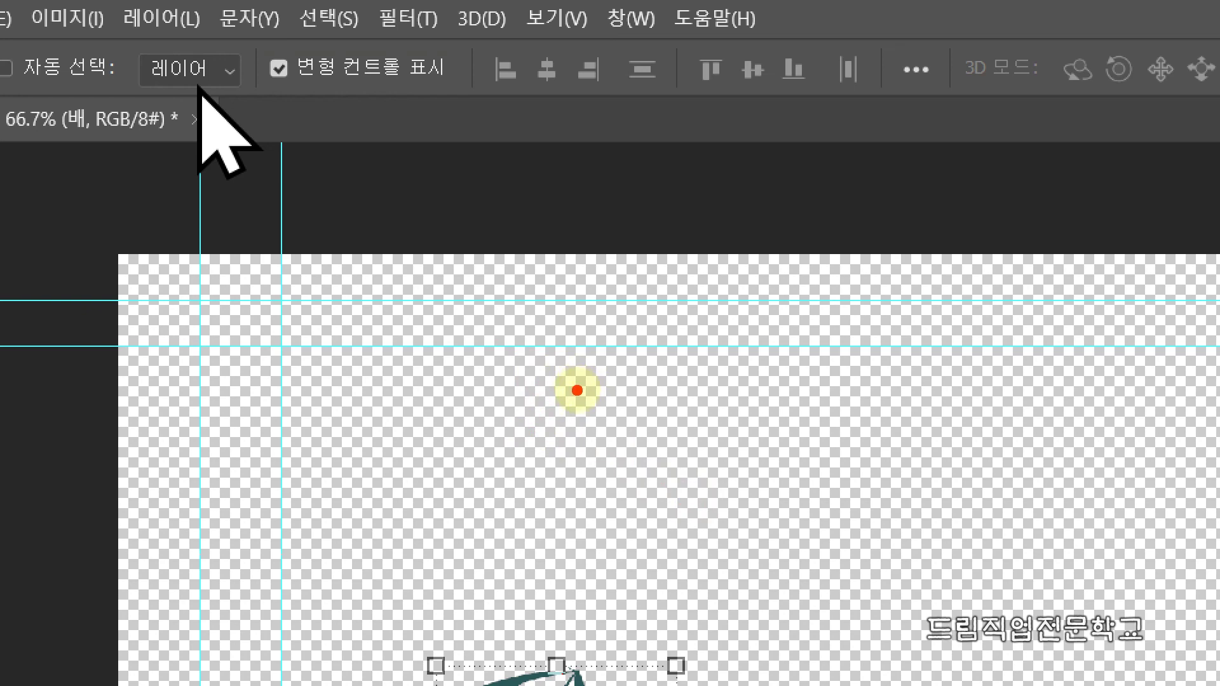
key("Escape")
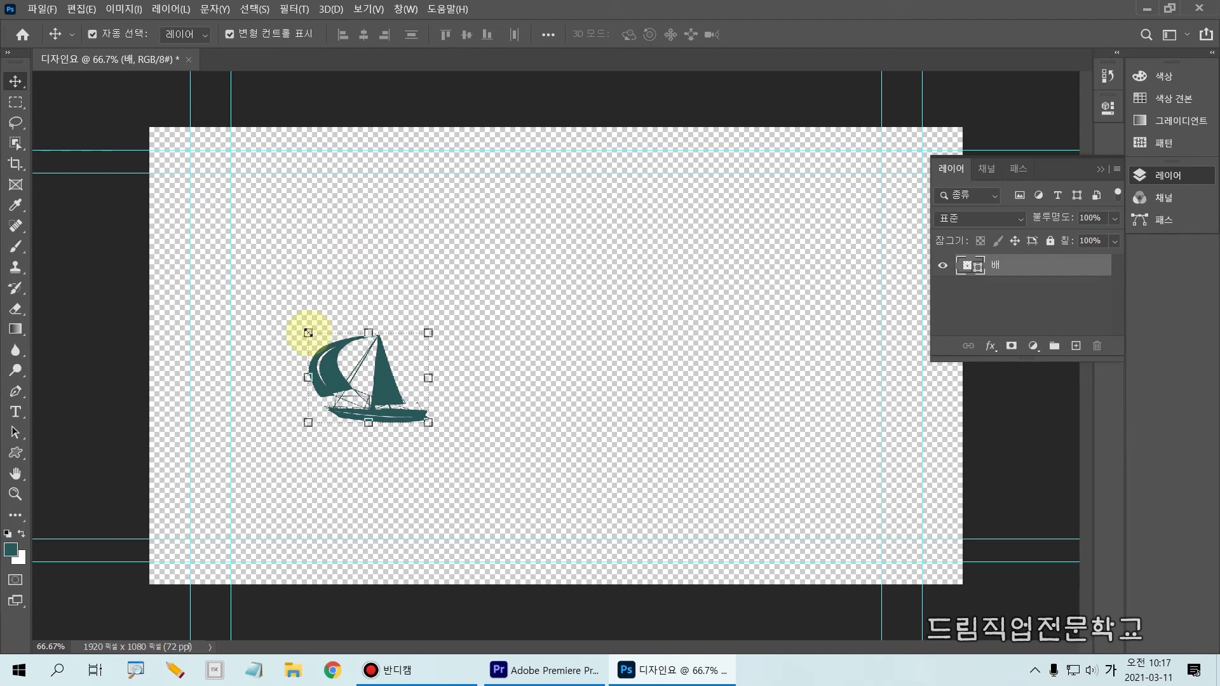
Scale the sailboat proportionally to about 62% and move it near the canvas's lower-left corner.
left_click_drag(308, 333, 230, 192)
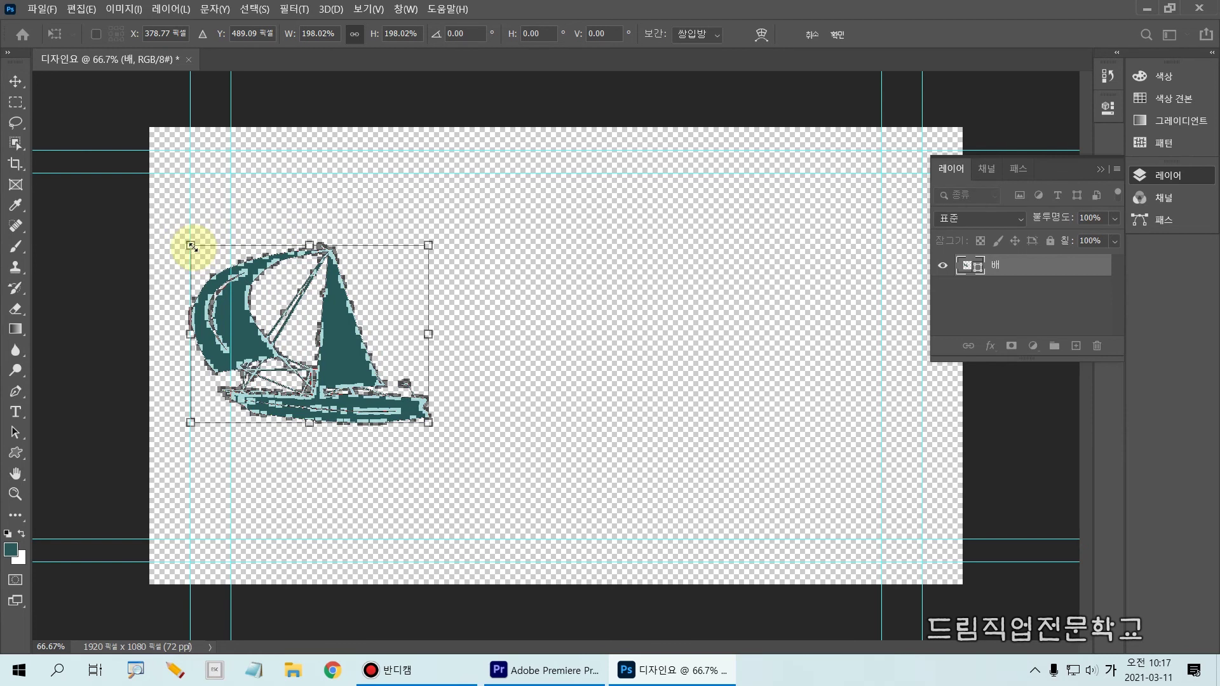
left_click_drag(191, 246, 365, 354)
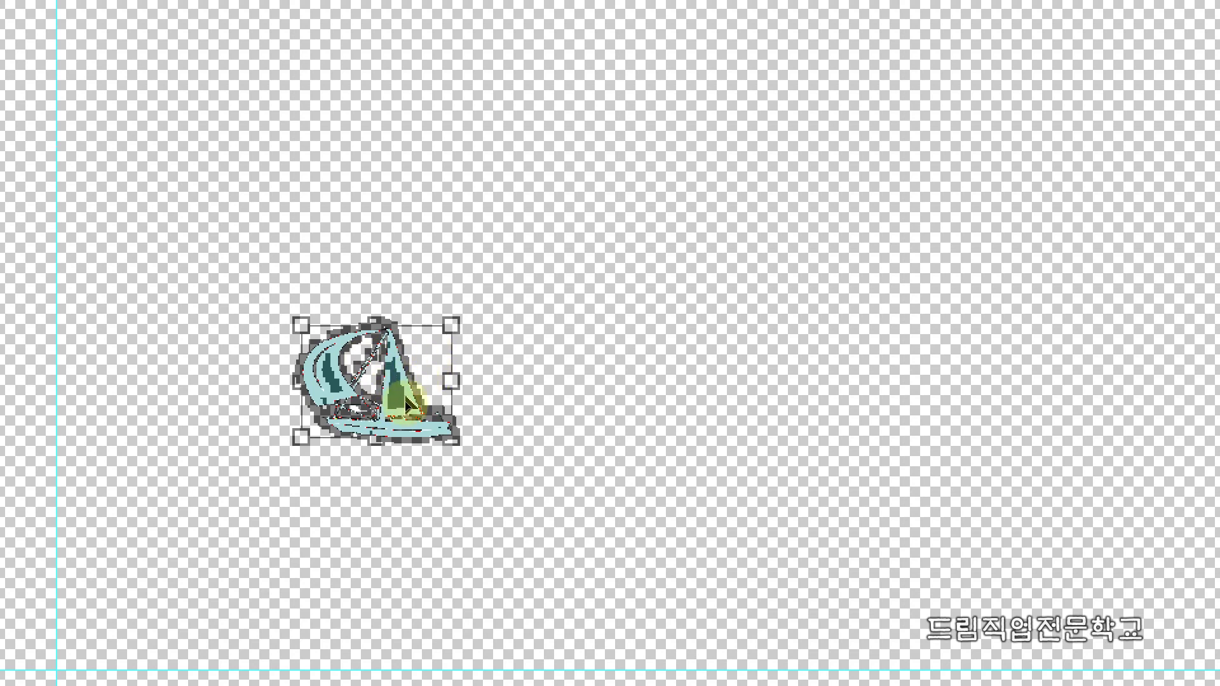
left_click_drag(408, 404, 258, 454)
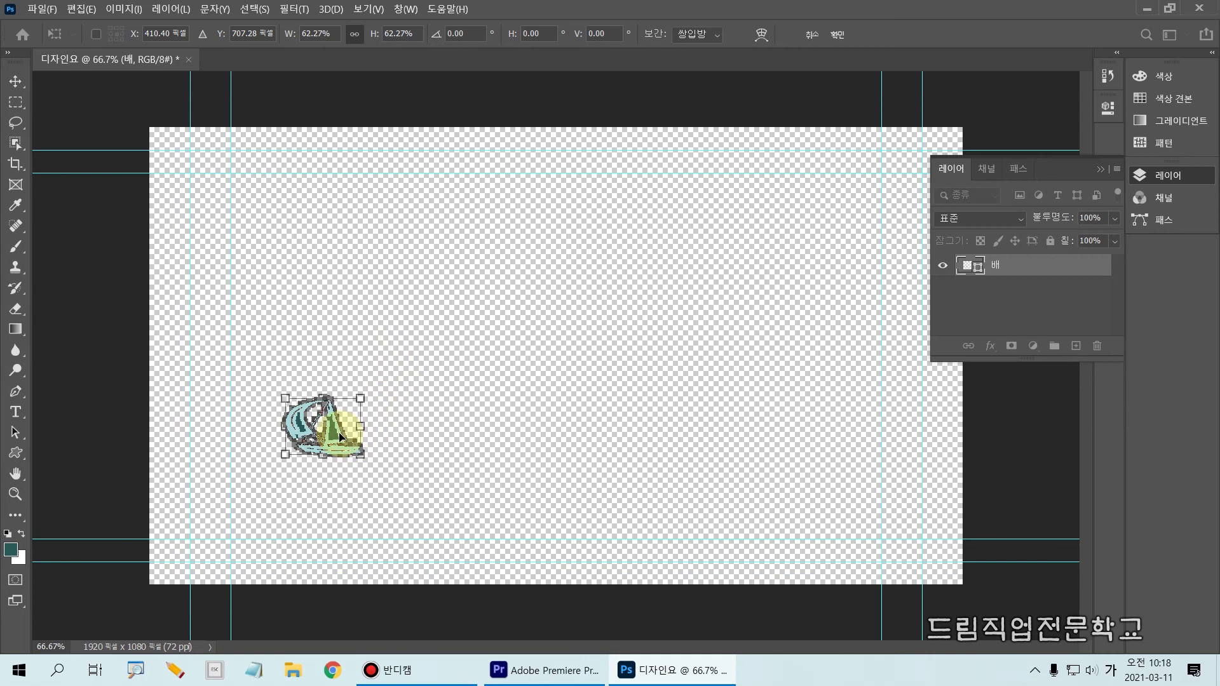
left_click_drag(335, 443, 229, 531)
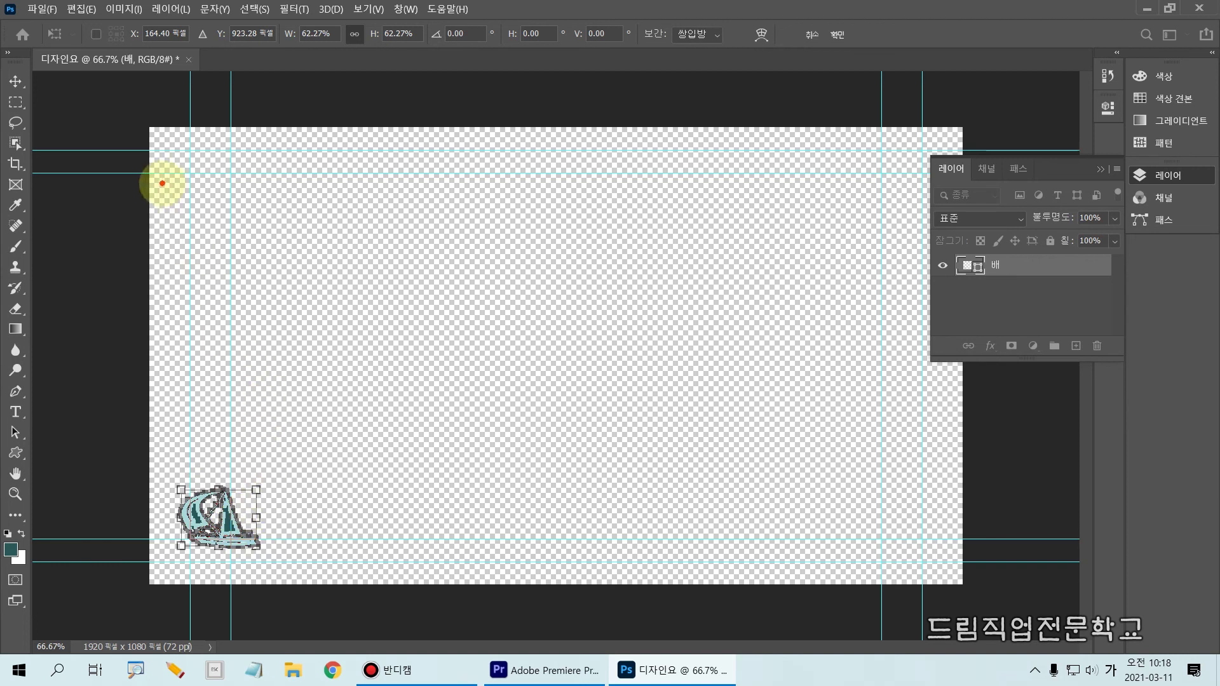
mouse_move(144, 119)
left_mouse_down()
mouse_move(552, 519)
mouse_move(958, 574)
left_mouse_up()
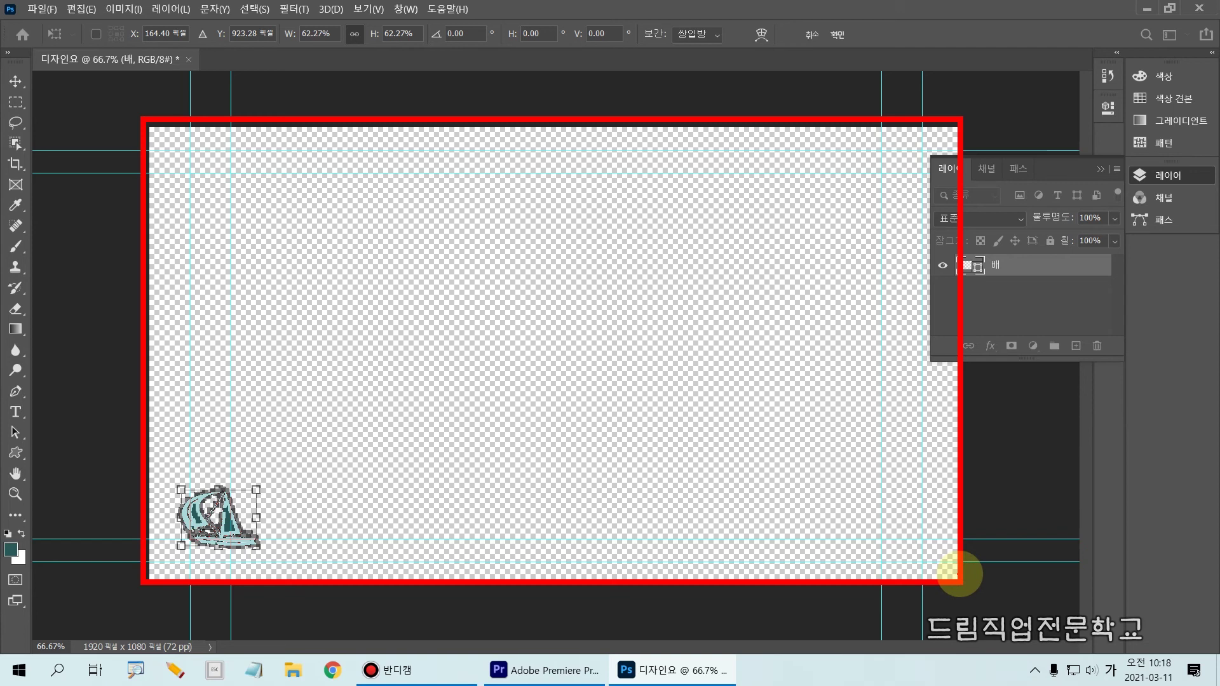
left_click_drag(151, 434, 353, 599)
left_click_drag(189, 407, 394, 621)
mouse_move(761, 133)
left_mouse_down()
mouse_move(1014, 253)
mouse_move(1005, 192)
left_mouse_up()
left_click_drag(834, 117, 1034, 189)
mouse_move(610, 259)
left_mouse_down()
mouse_move(545, 255)
mouse_move(616, 264)
mouse_move(581, 281)
left_mouse_up()
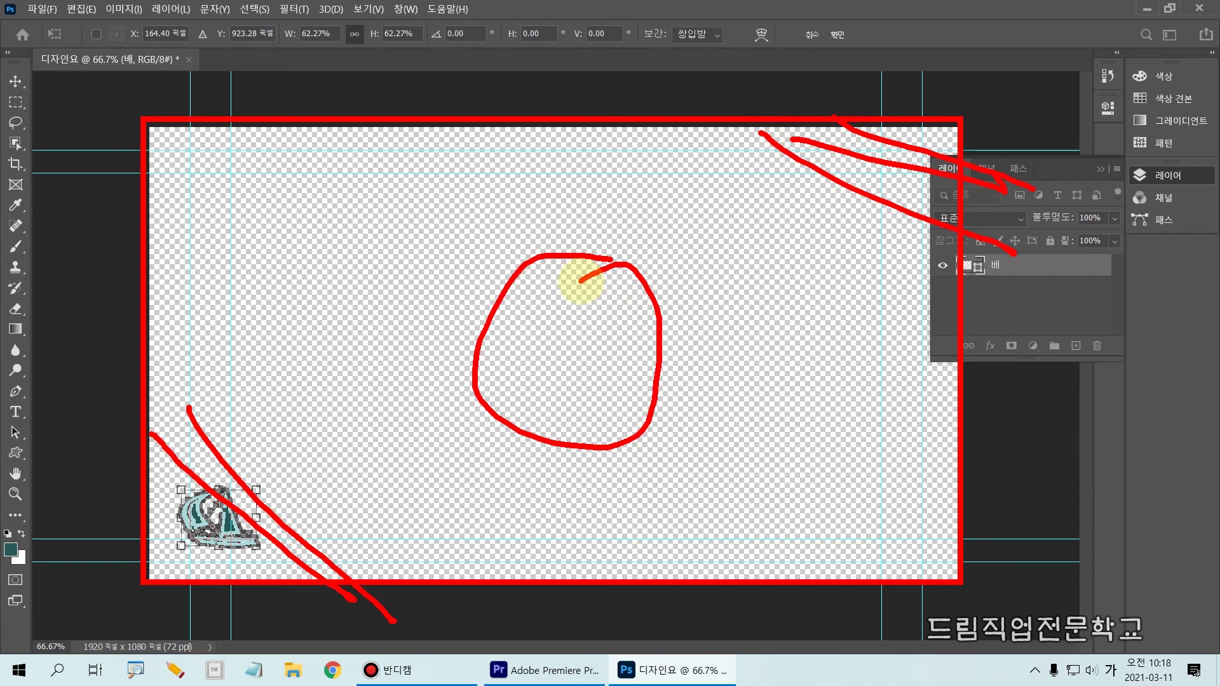
mouse_move(212, 464)
left_mouse_down()
mouse_move(159, 464)
mouse_move(159, 565)
mouse_move(255, 577)
mouse_move(265, 459)
mouse_move(190, 459)
left_mouse_up()
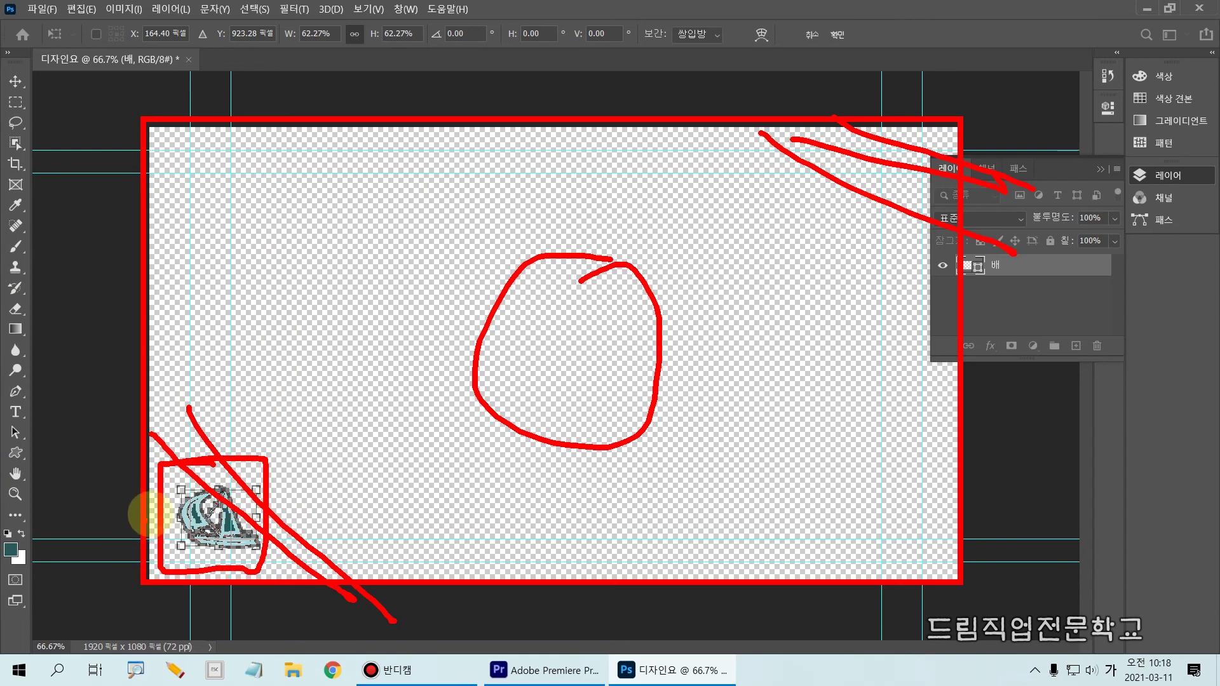
key("Escape")
Shrink the sailboat further to about 43% and place it in the canvas's lower-left corner, around X 131 px, Y 951 px.
left_click_drag(181, 490, 209, 502)
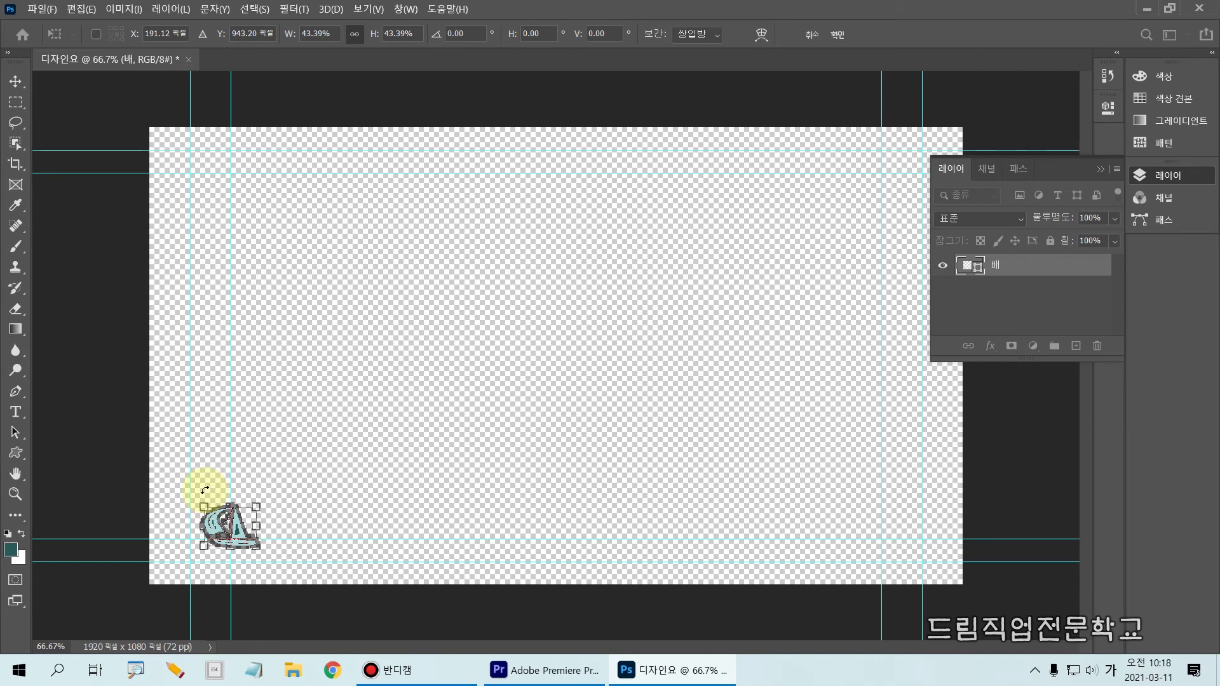
left_click_drag(229, 528, 203, 531)
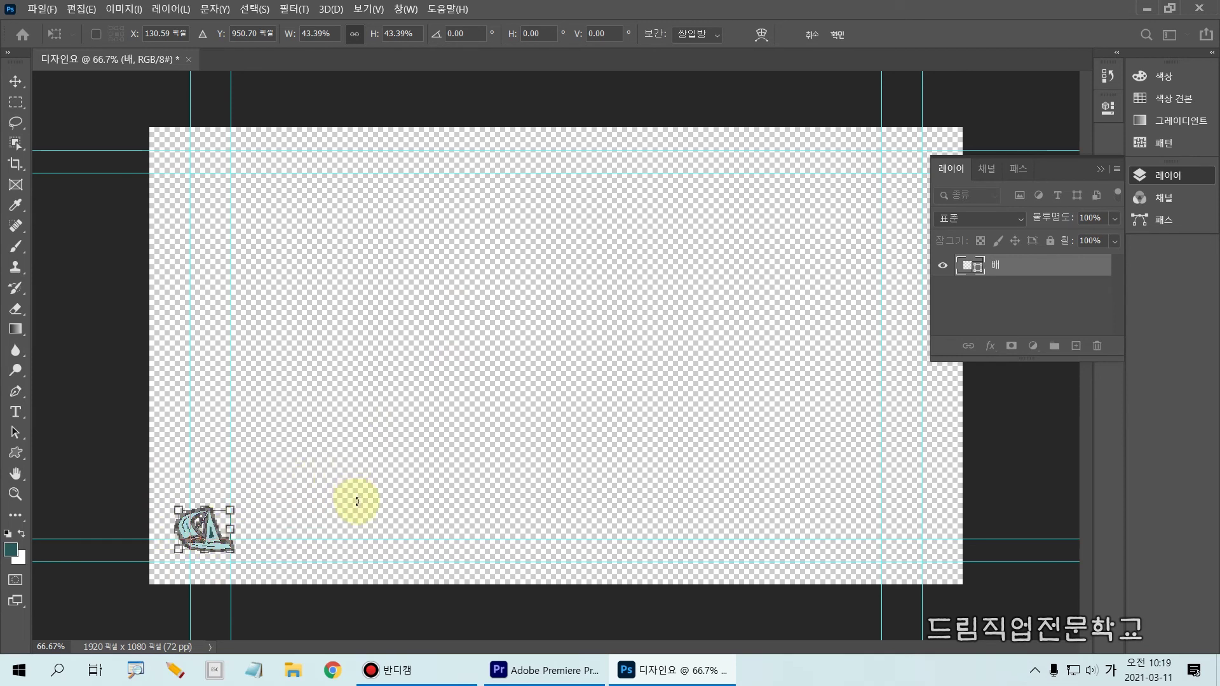
mouse_move(161, 484)
left_mouse_down()
mouse_move(234, 584)
mouse_move(252, 573)
left_mouse_up()
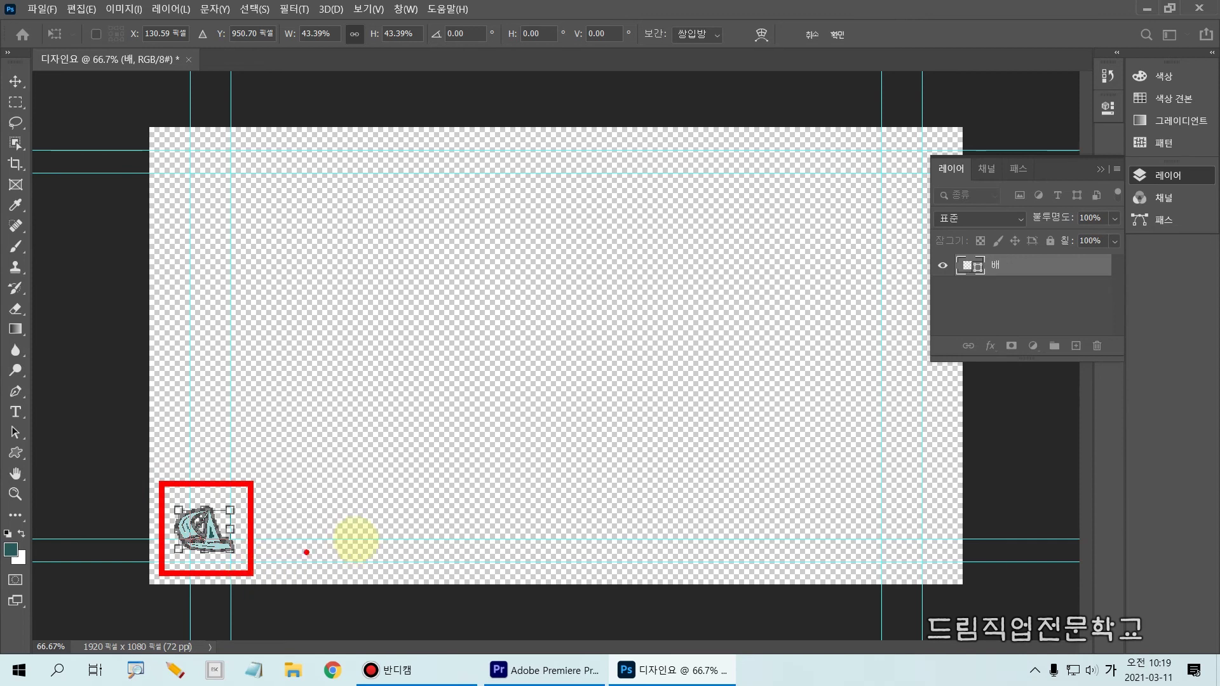
left_click_drag(927, 240, 1131, 286)
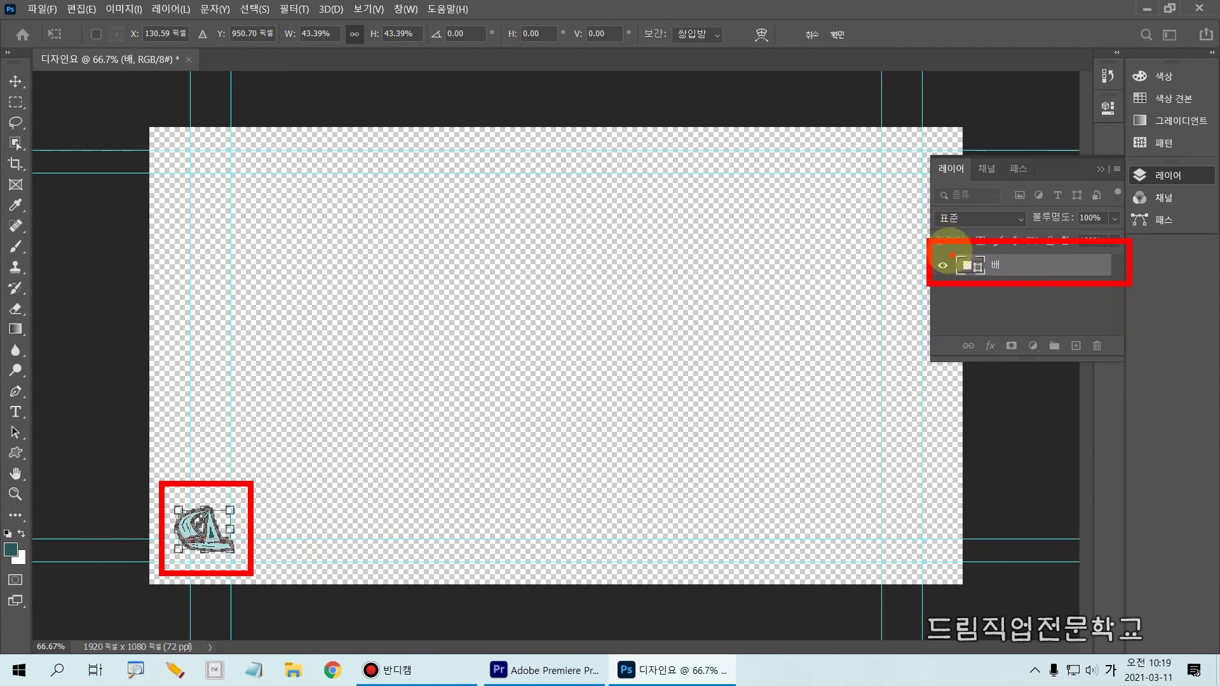
left_click_drag(948, 250, 992, 280)
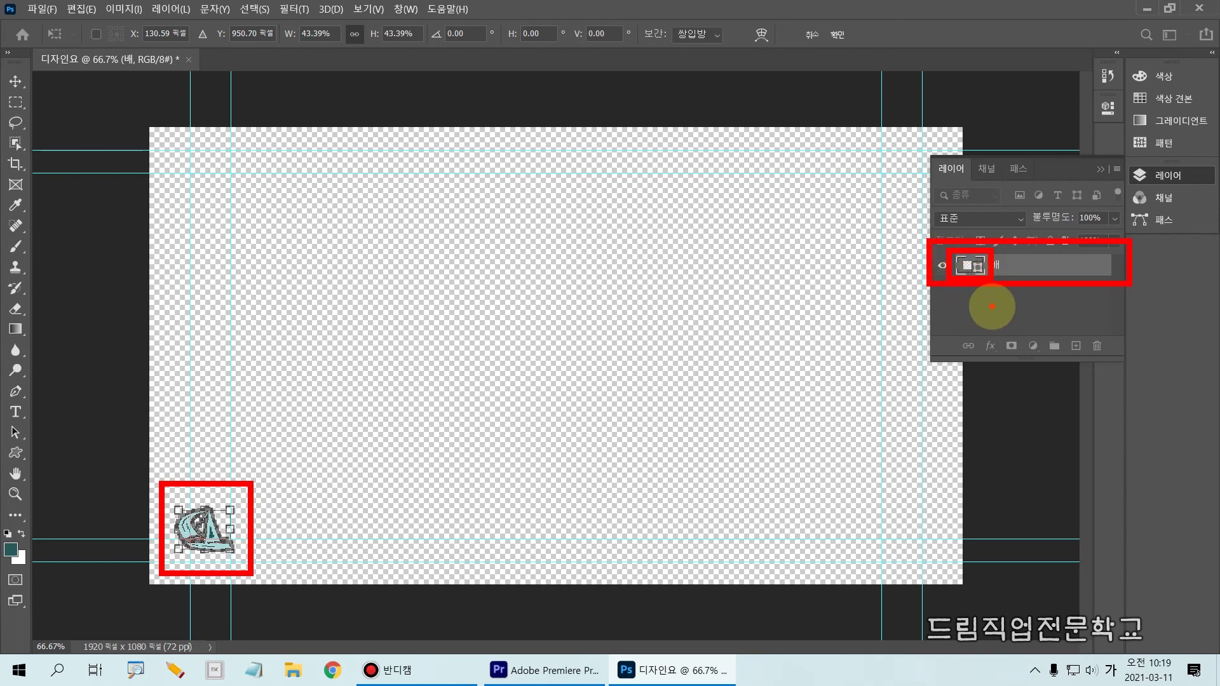
key("Escape")
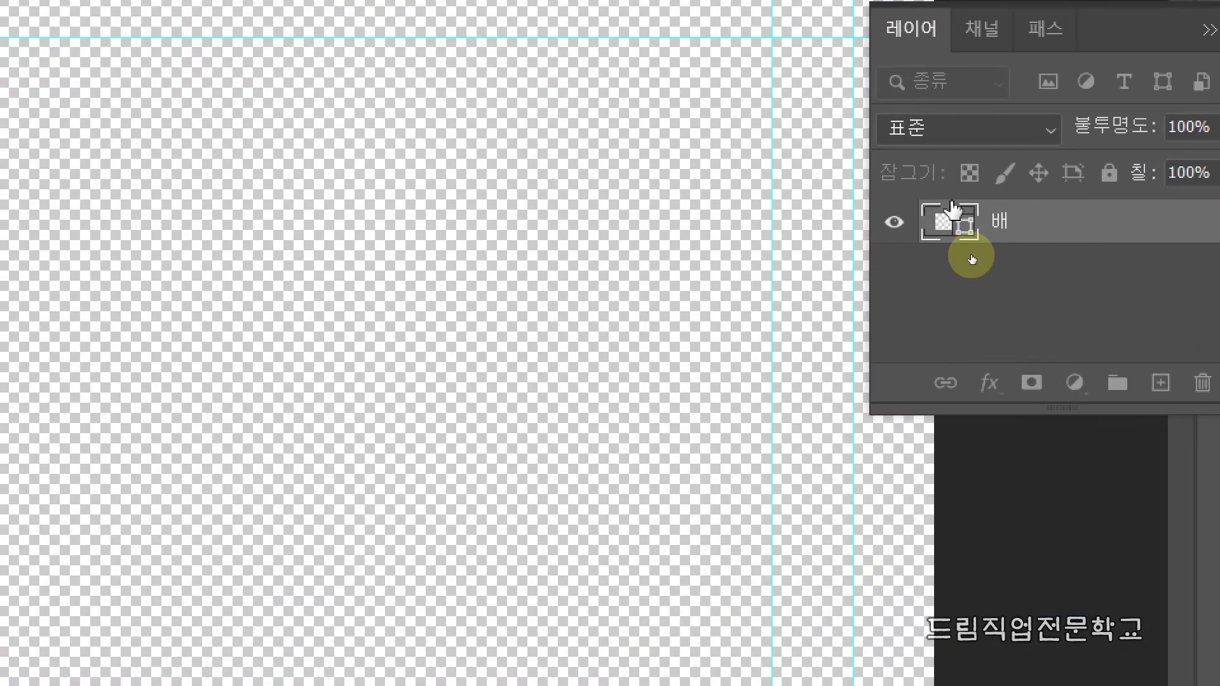
Change the fill color of the sailboat shape on layer 배 to bright blue #0a51f4.
double_click(944, 222)
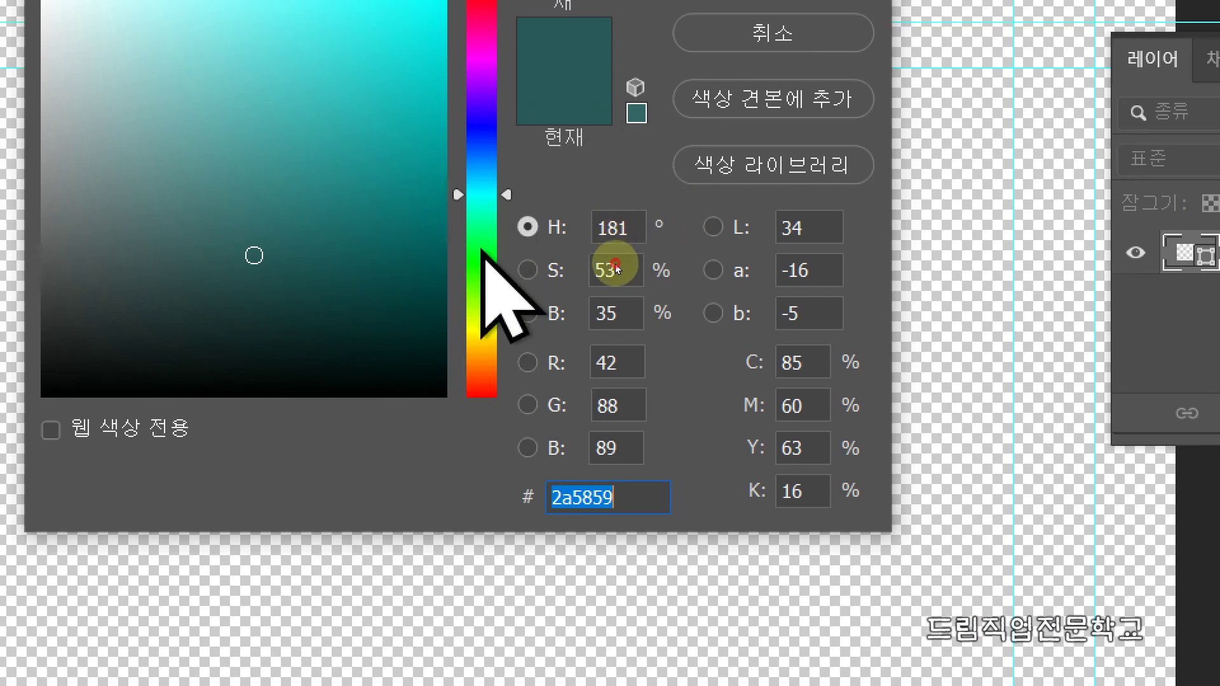
left_click(481, 220)
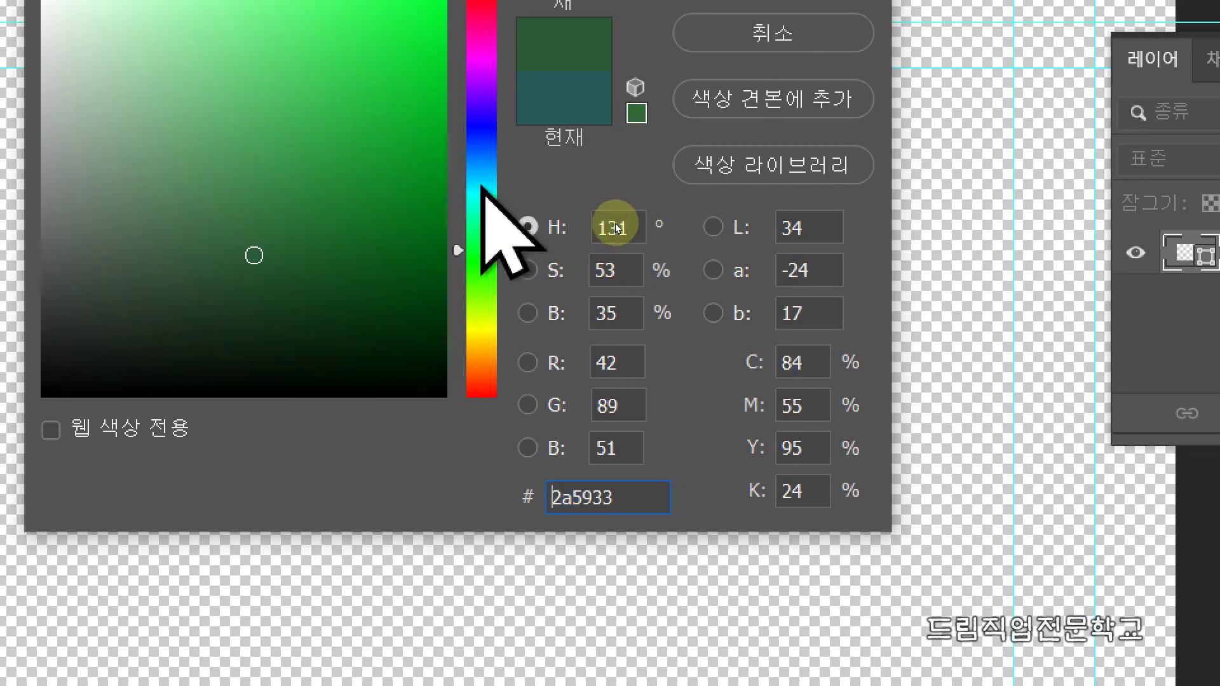
left_click(480, 118)
left_click_drag(372, 104, 445, 83)
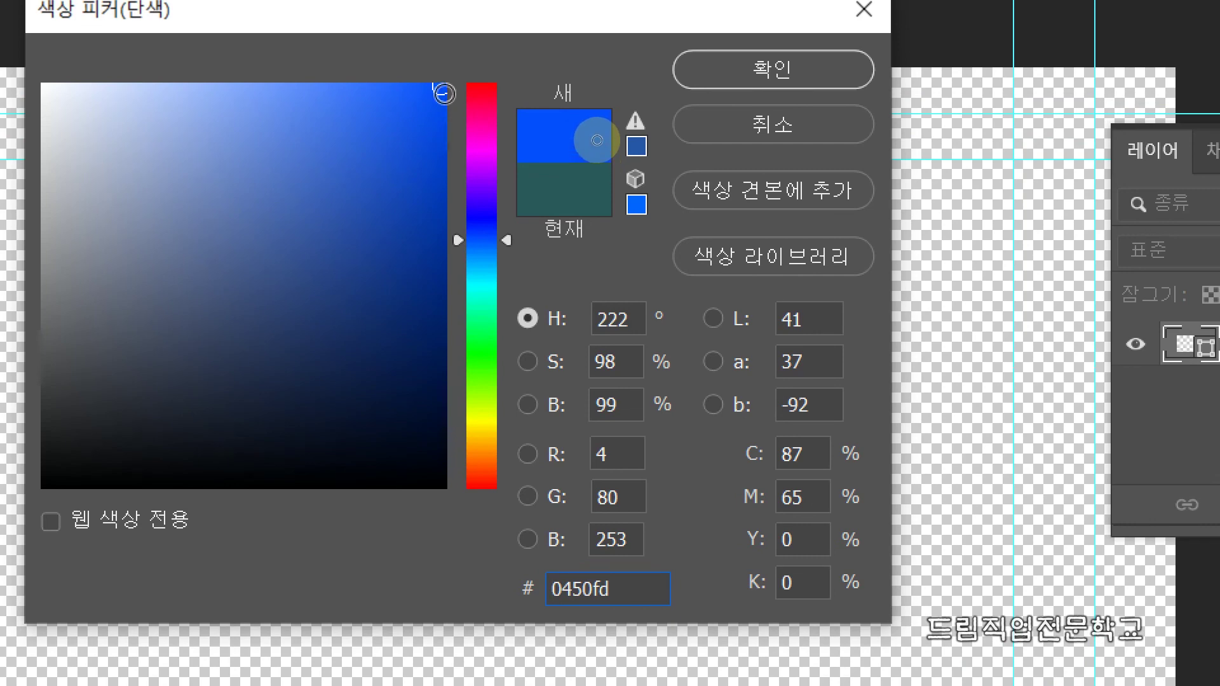
left_click(433, 101)
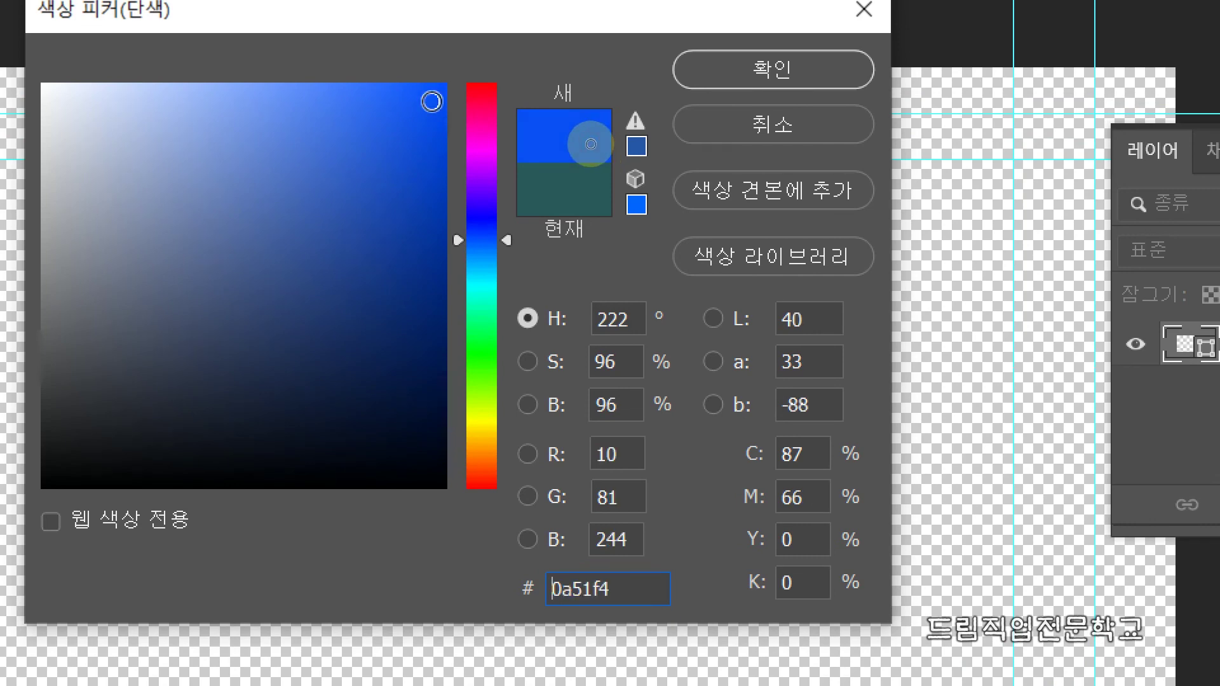
key("ctrl+2")
left_click_drag(410, 81, 454, 121)
mouse_move(437, 210)
left_mouse_down()
mouse_move(464, 249)
mouse_move(518, 271)
left_mouse_up()
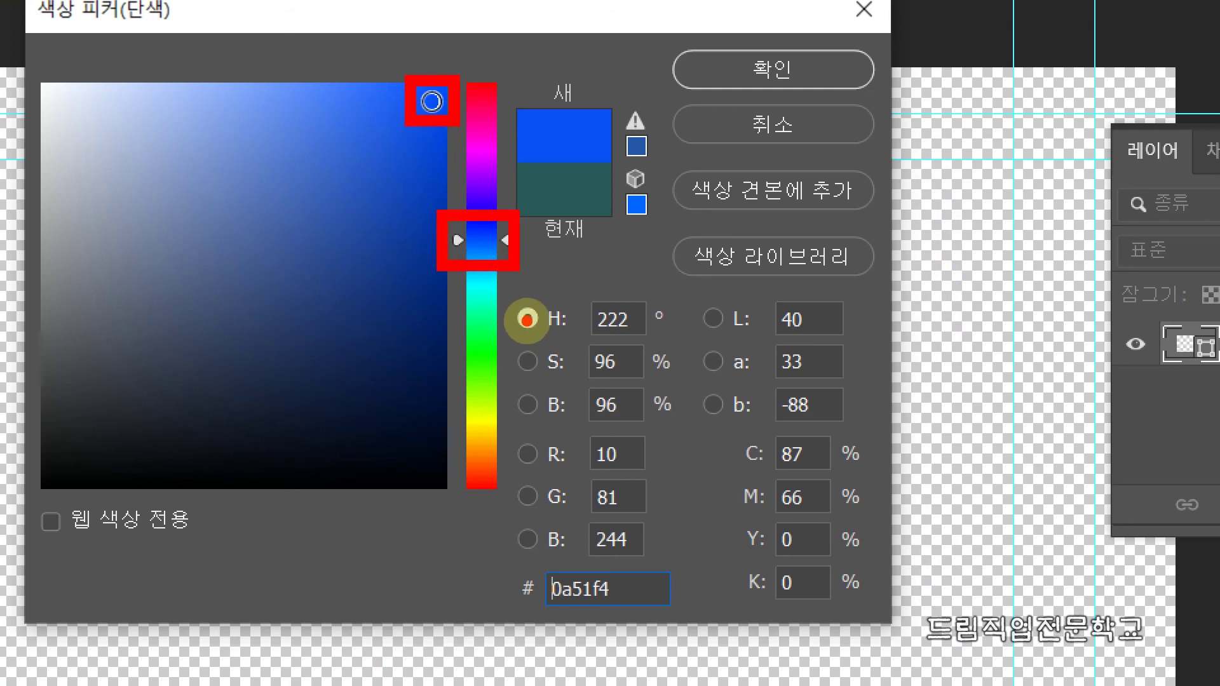
left_click_drag(728, 43, 805, 104)
key("Escape")
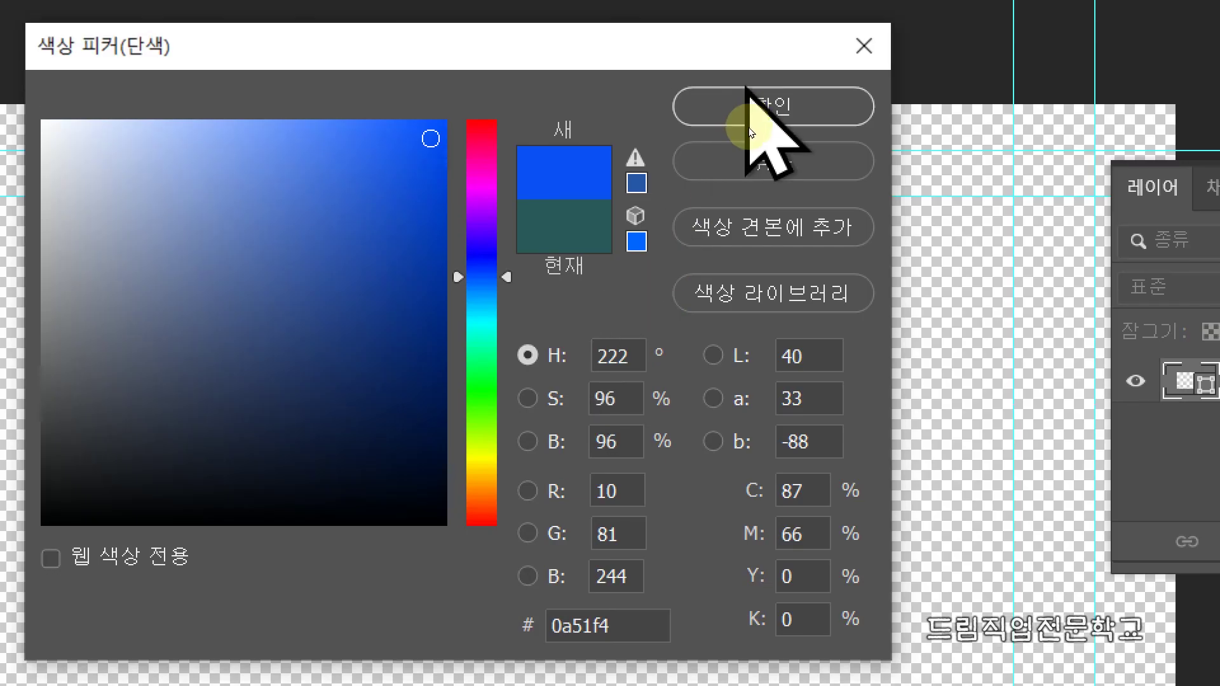
left_click(750, 127)
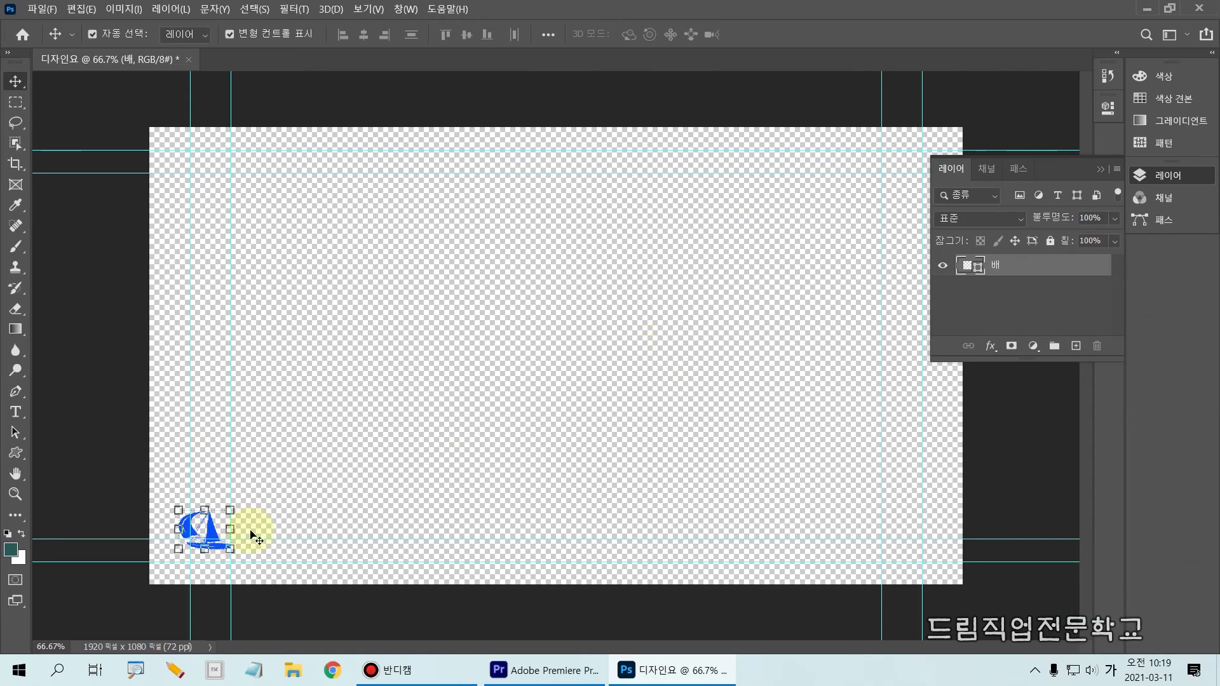
Deselect the 배 layer so that no layer is selected.
key("ctrl")
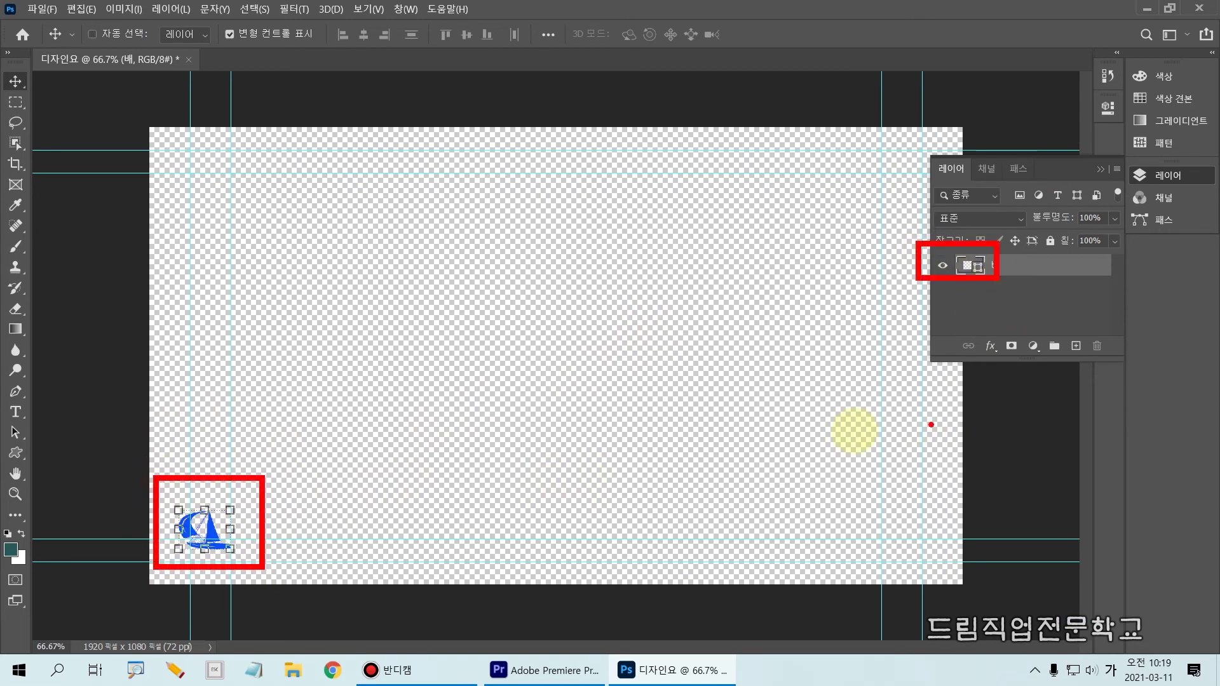
key("Escape")
left_click(299, 515)
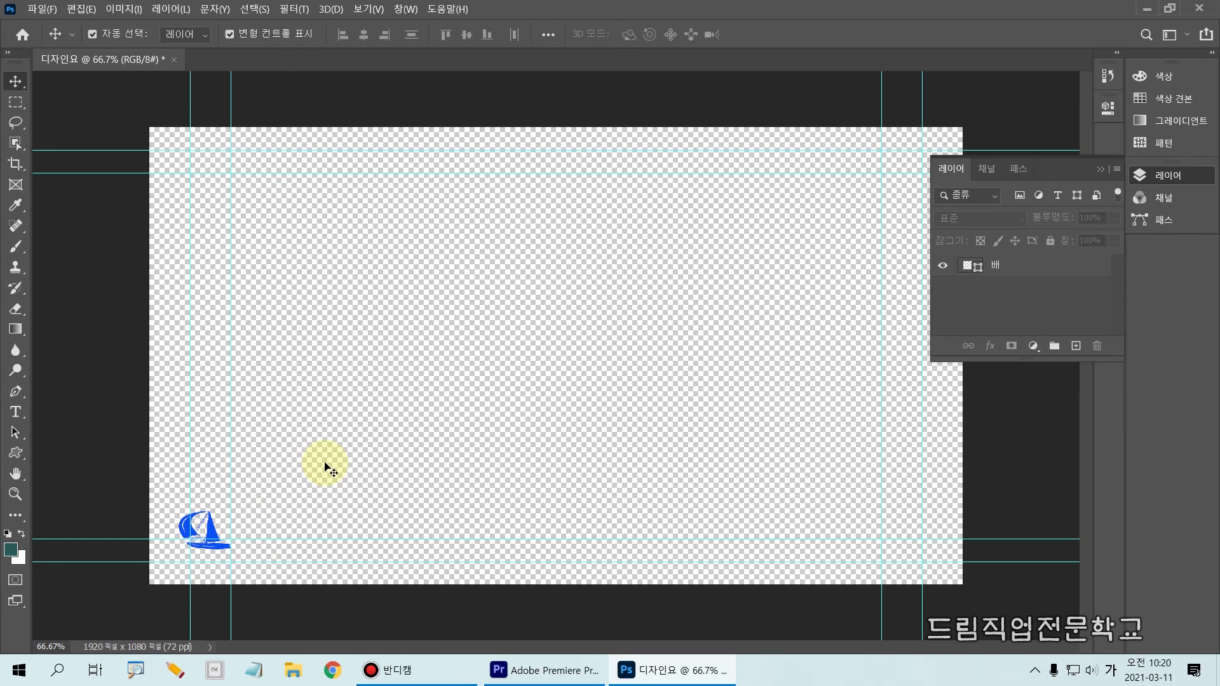
mouse_move(158, 140)
left_mouse_down()
mouse_move(337, 289)
mouse_move(349, 316)
left_mouse_up()
mouse_move(206, 182)
left_mouse_down()
mouse_move(228, 154)
mouse_move(314, 185)
mouse_move(336, 254)
mouse_move(240, 305)
mouse_move(198, 268)
mouse_move(172, 213)
mouse_move(197, 186)
mouse_move(233, 202)
mouse_move(246, 176)
mouse_move(284, 239)
left_mouse_up()
left_click_drag(286, 215, 302, 219)
left_click_drag(310, 219, 319, 230)
mouse_move(241, 254)
left_mouse_down()
mouse_move(267, 276)
mouse_move(280, 252)
mouse_move(296, 278)
mouse_move(313, 256)
mouse_move(316, 286)
left_mouse_up()
mouse_move(316, 328)
left_mouse_down()
mouse_move(164, 284)
mouse_move(248, 146)
mouse_move(382, 250)
mouse_move(290, 333)
mouse_move(162, 250)
mouse_move(283, 155)
mouse_move(374, 292)
mouse_move(309, 337)
left_mouse_up()
key("Escape")
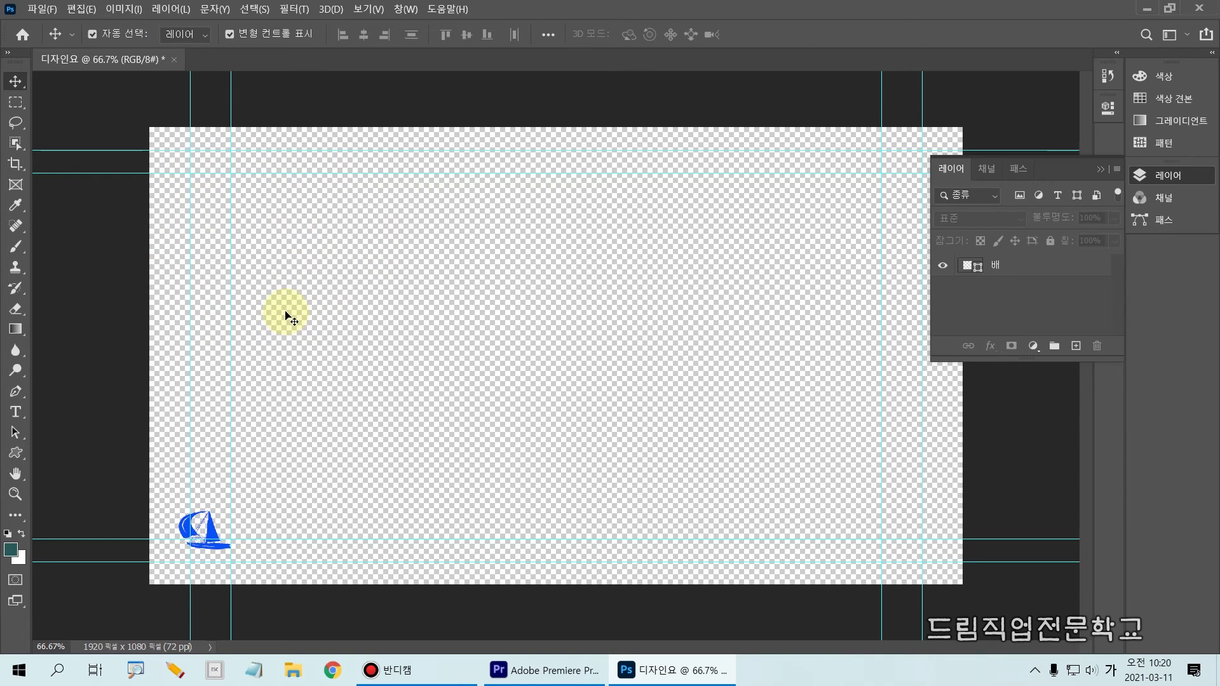
Switch from the custom shape tool to the Polygon tool (다각형 도구).
left_click(14, 455)
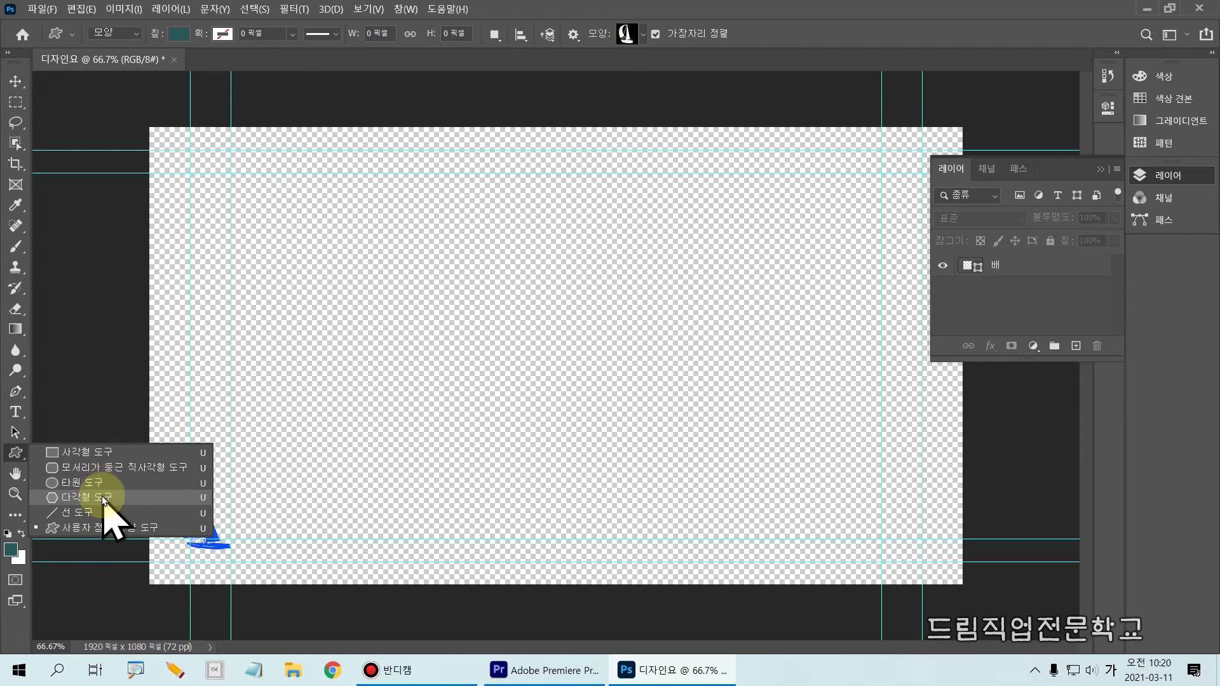
left_click_drag(18, 485, 167, 509)
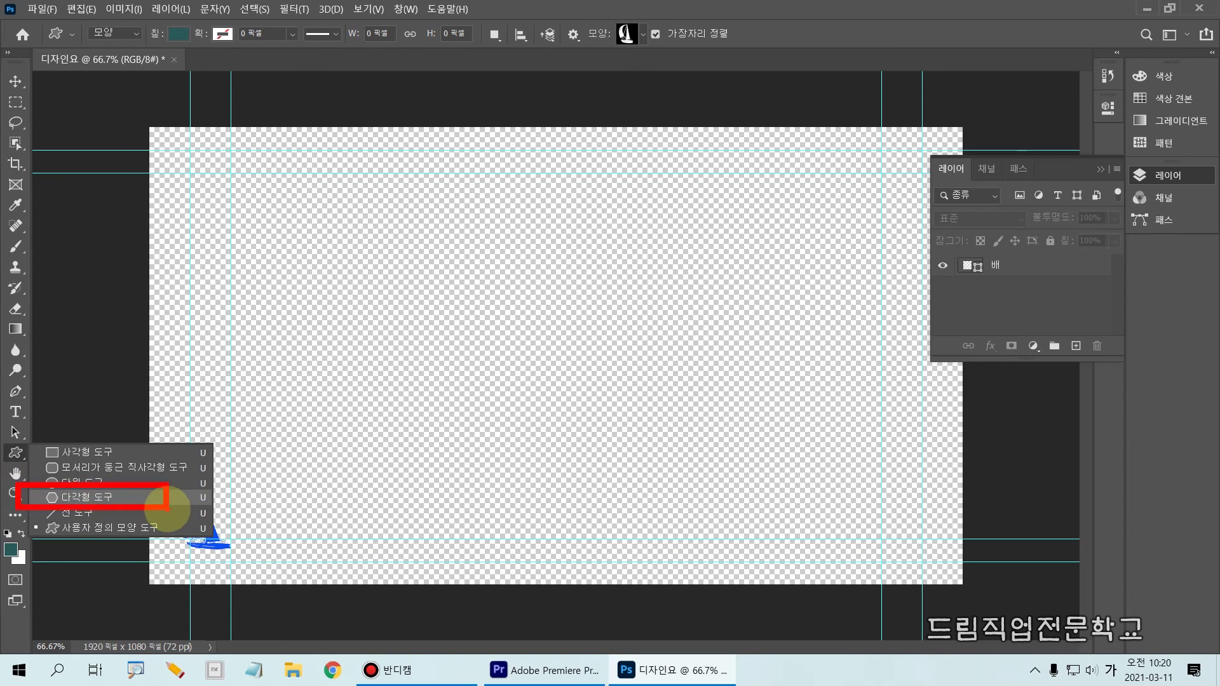
left_click_drag(171, 488, 191, 489)
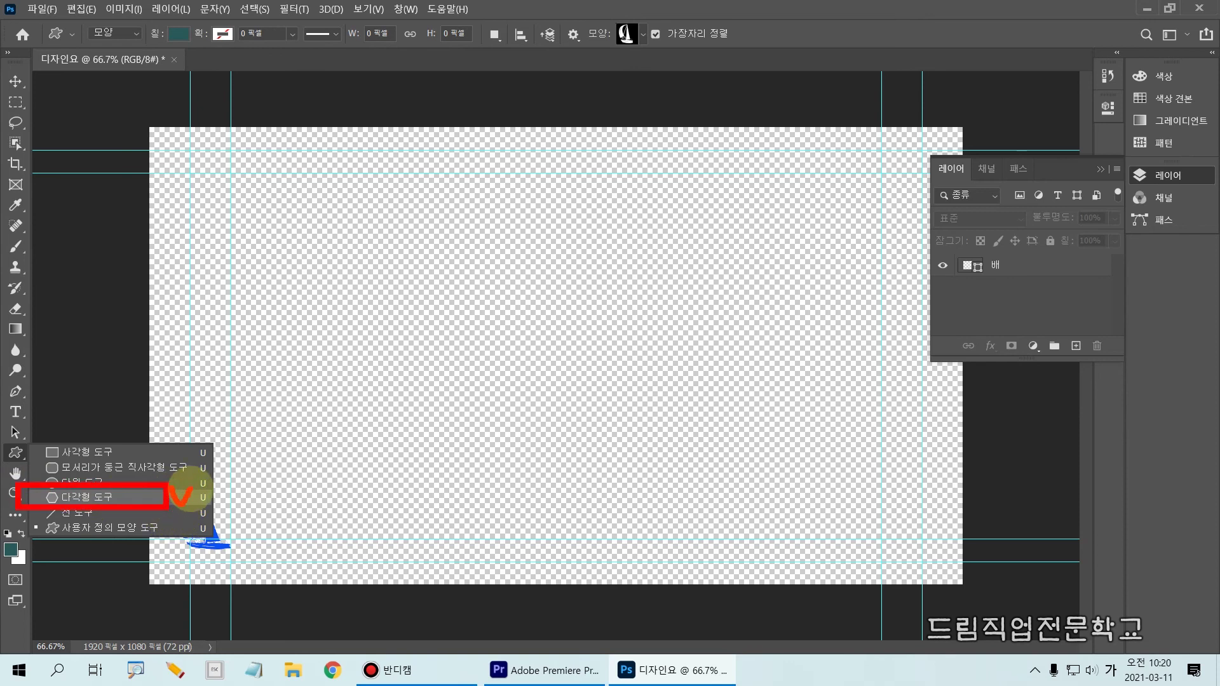
key("Escape")
right_click(18, 454)
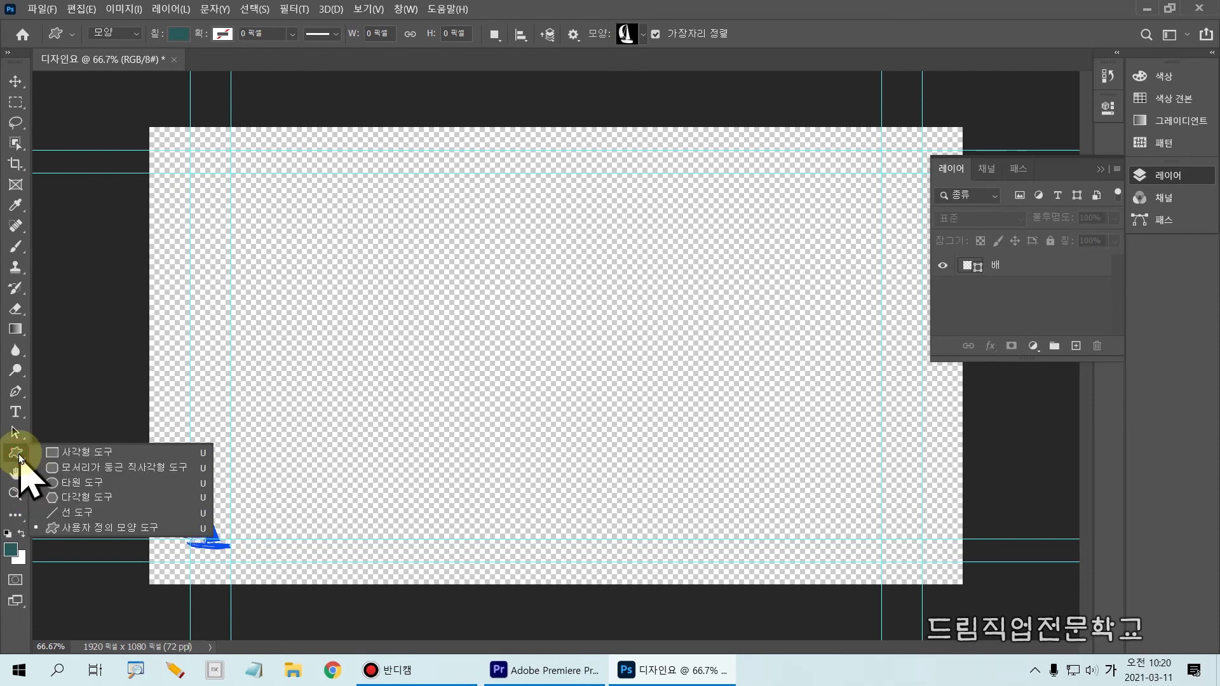
left_click(98, 497)
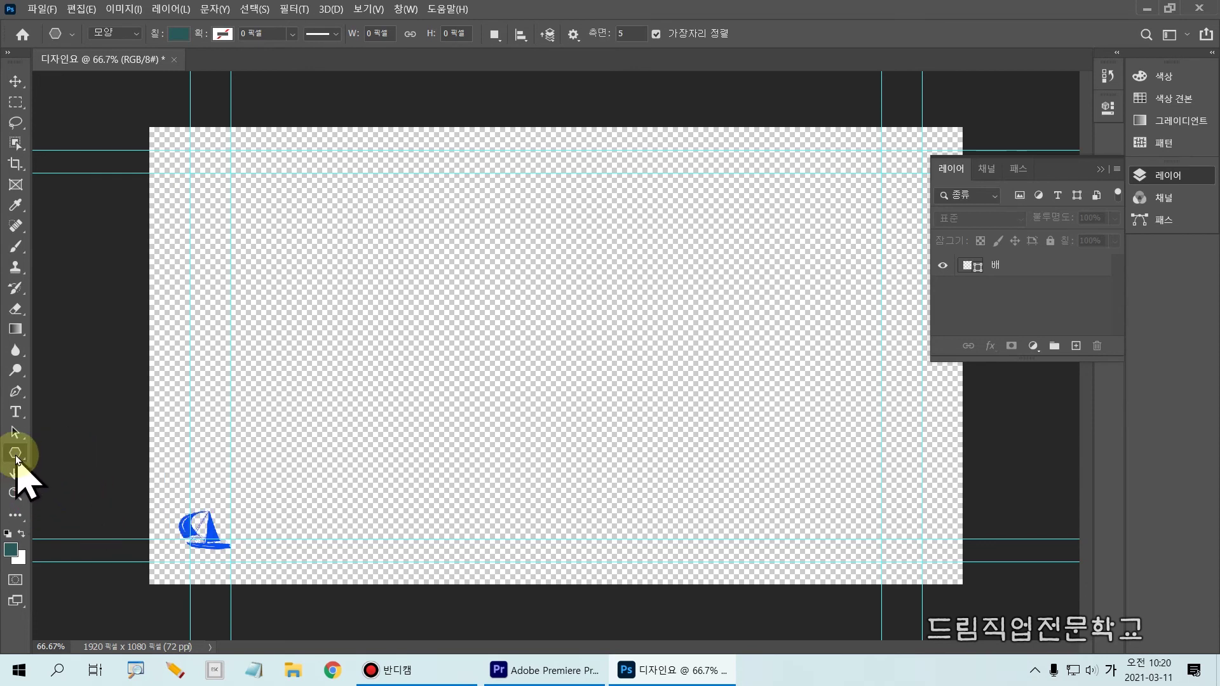
key("ctrl+2")
left_click_drag(1, 439, 45, 472)
key("Escape")
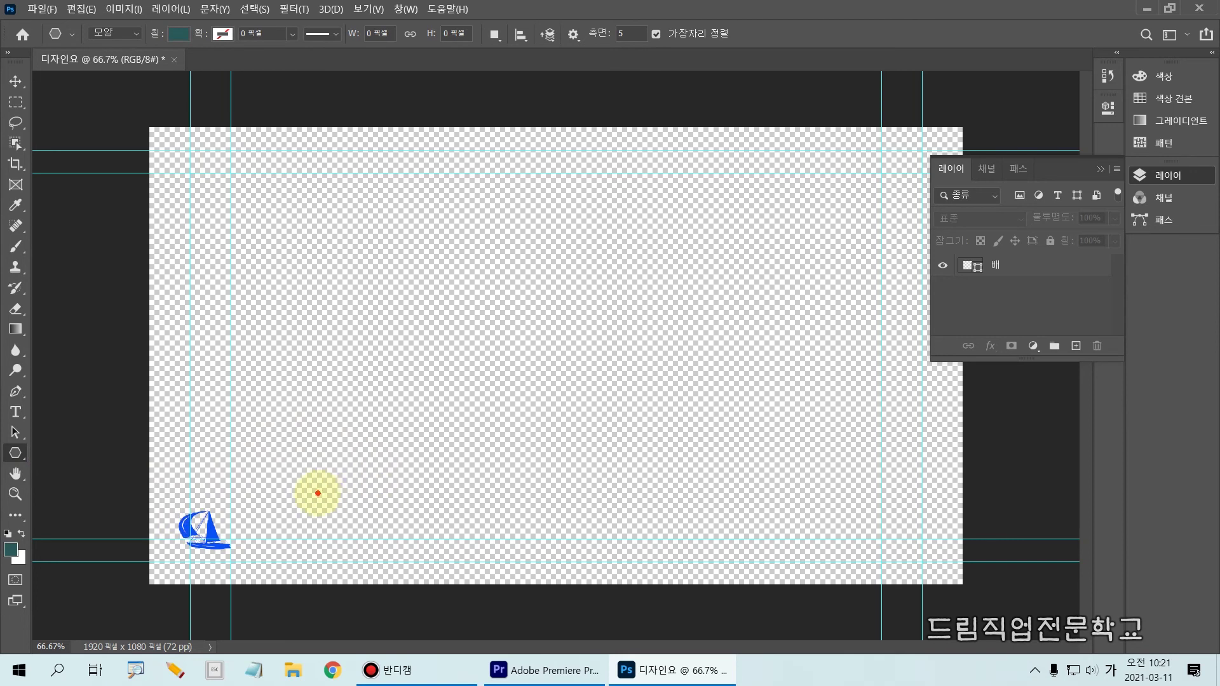
mouse_move(316, 493)
left_mouse_down()
mouse_move(347, 528)
mouse_move(365, 477)
left_mouse_up()
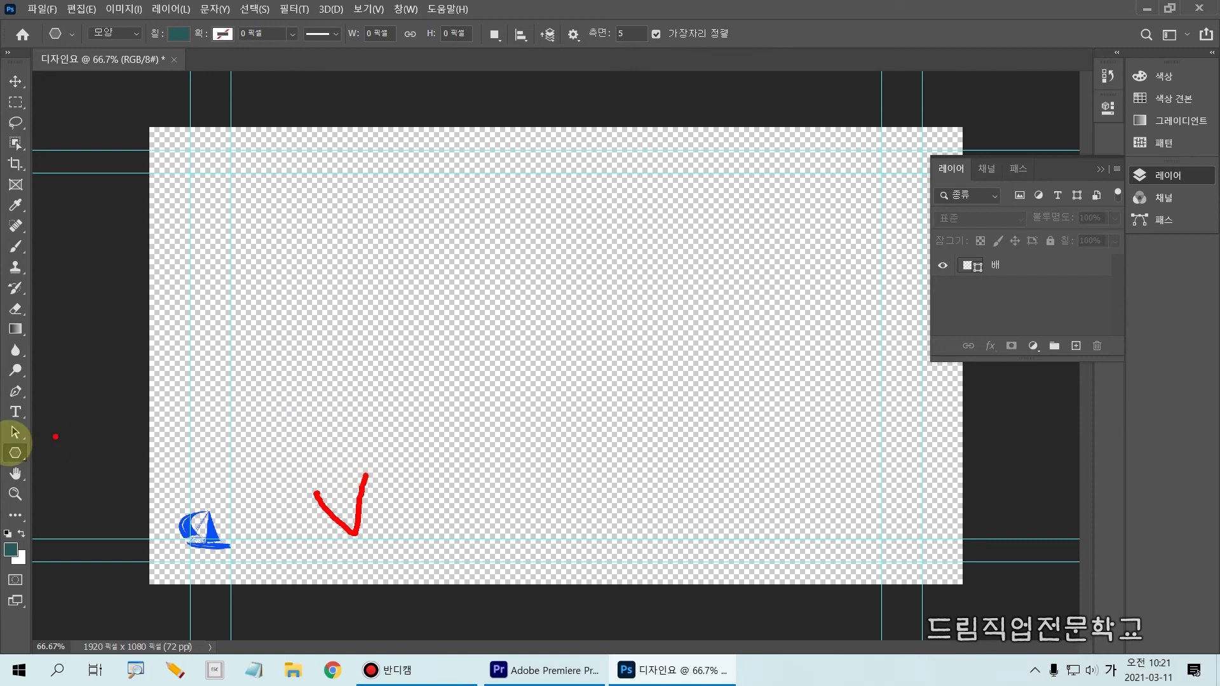
left_click_drag(2, 436, 40, 470)
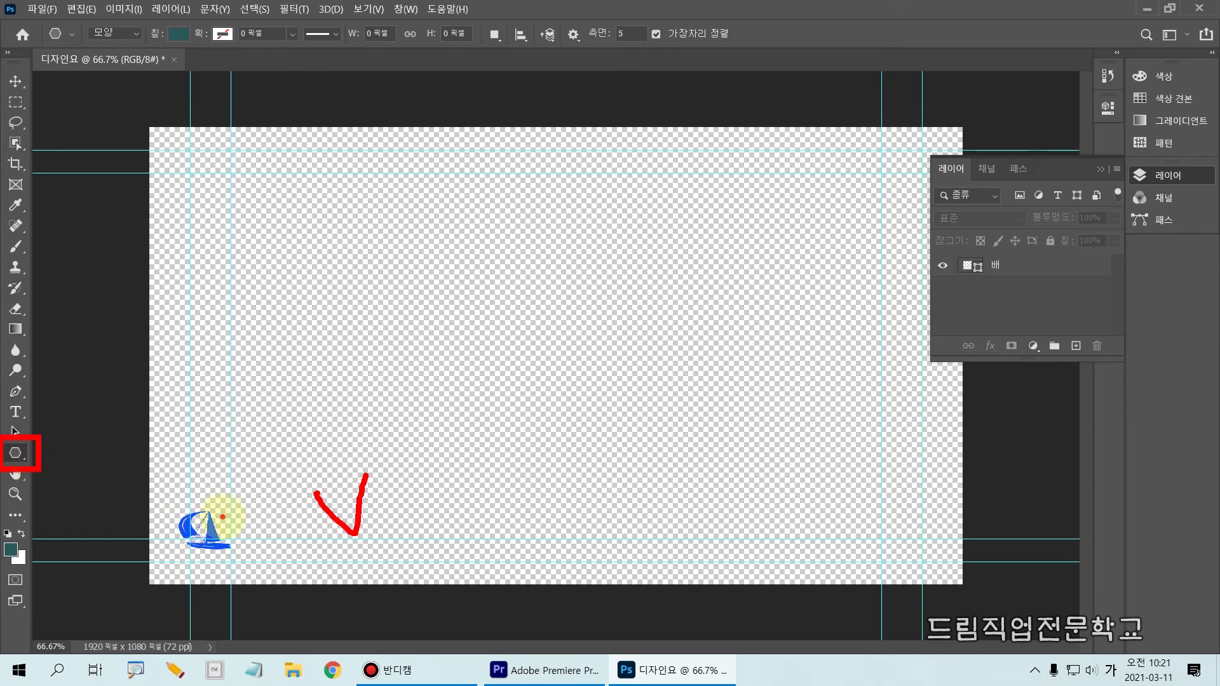
left_click_drag(1, 436, 43, 477)
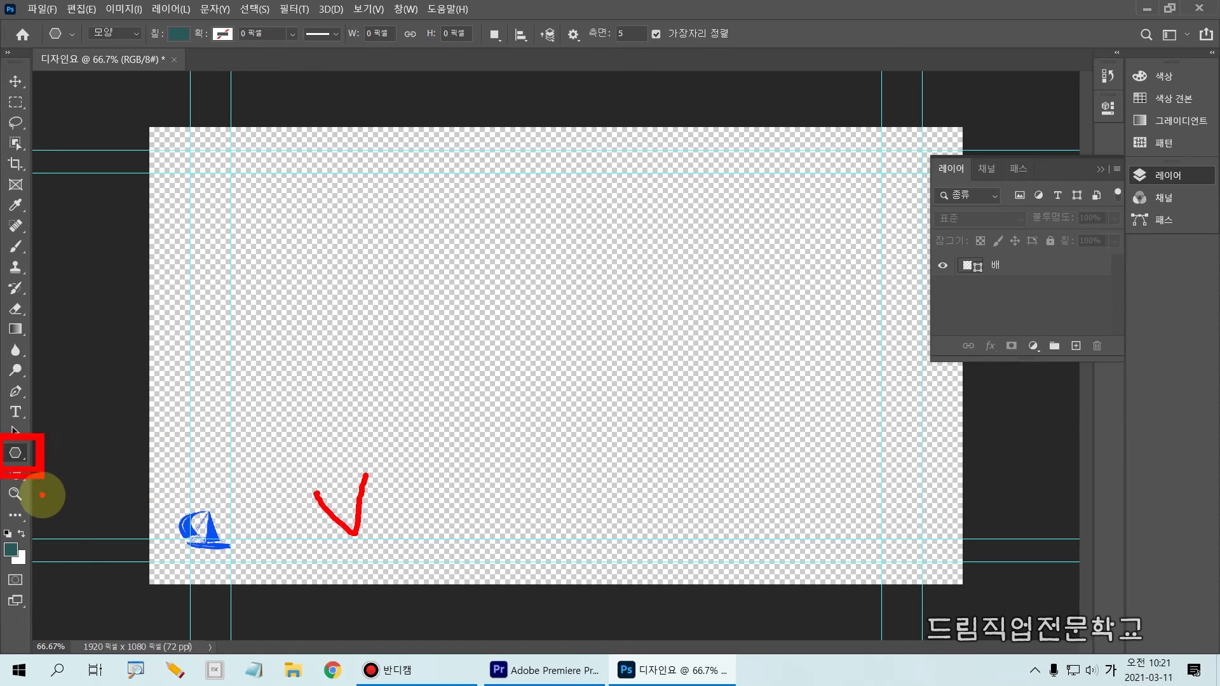
key("Escape")
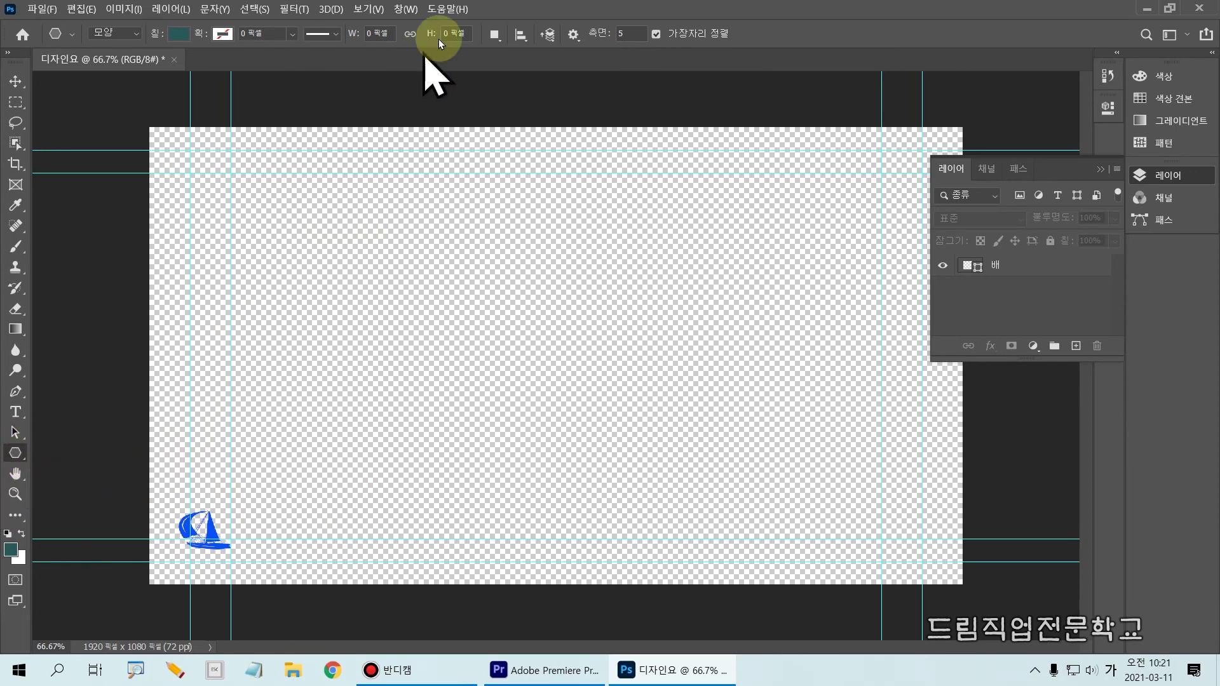
key("ctrl+2")
mouse_move(3, 5)
left_mouse_down()
mouse_move(531, 23)
mouse_move(775, 67)
left_mouse_up()
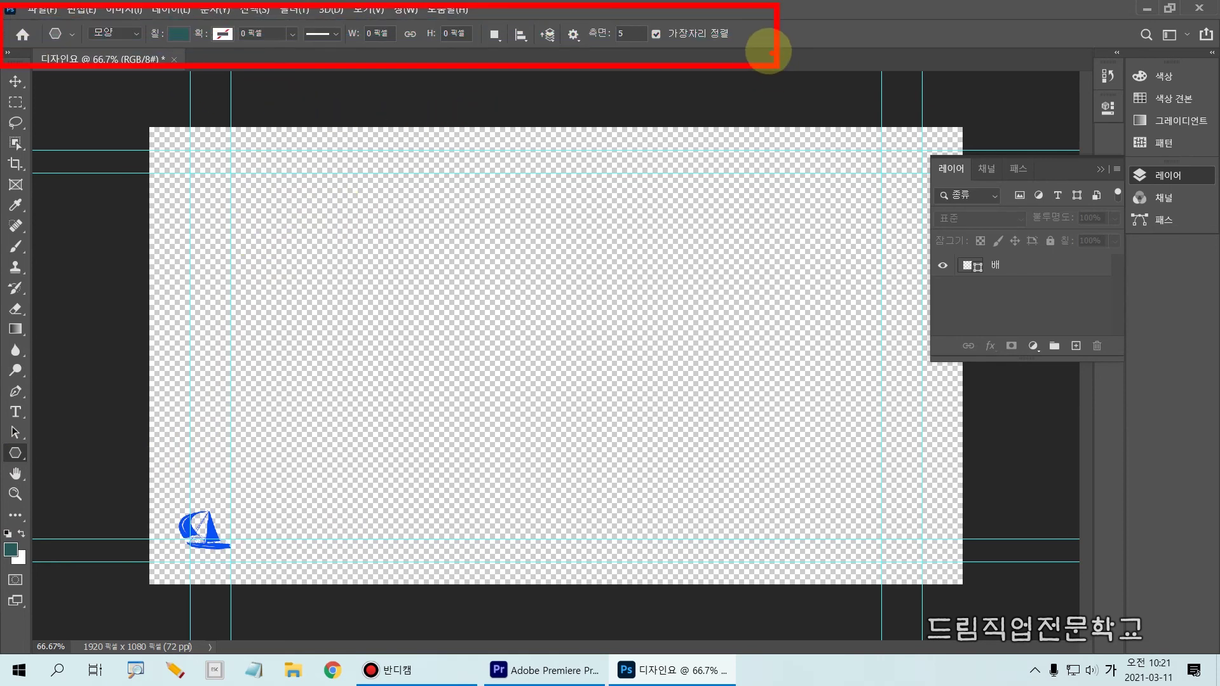
type("t")
type("yl")
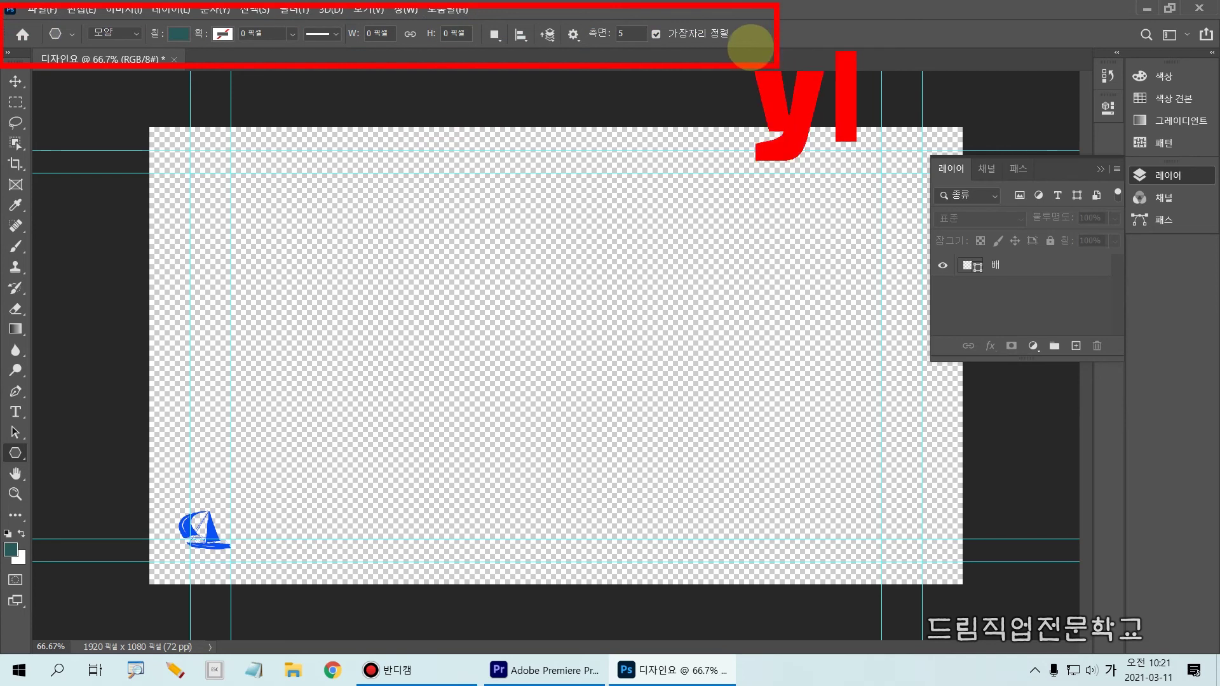
key("BackSpace")
key("BackSpace")
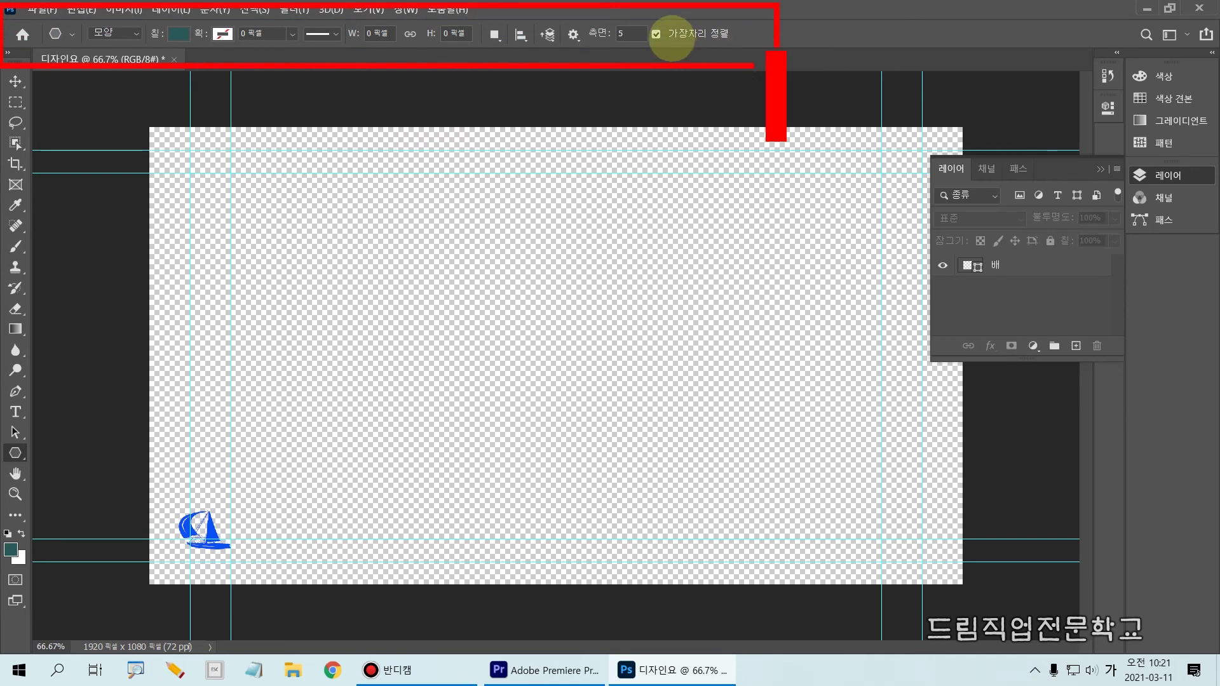
key("Escape")
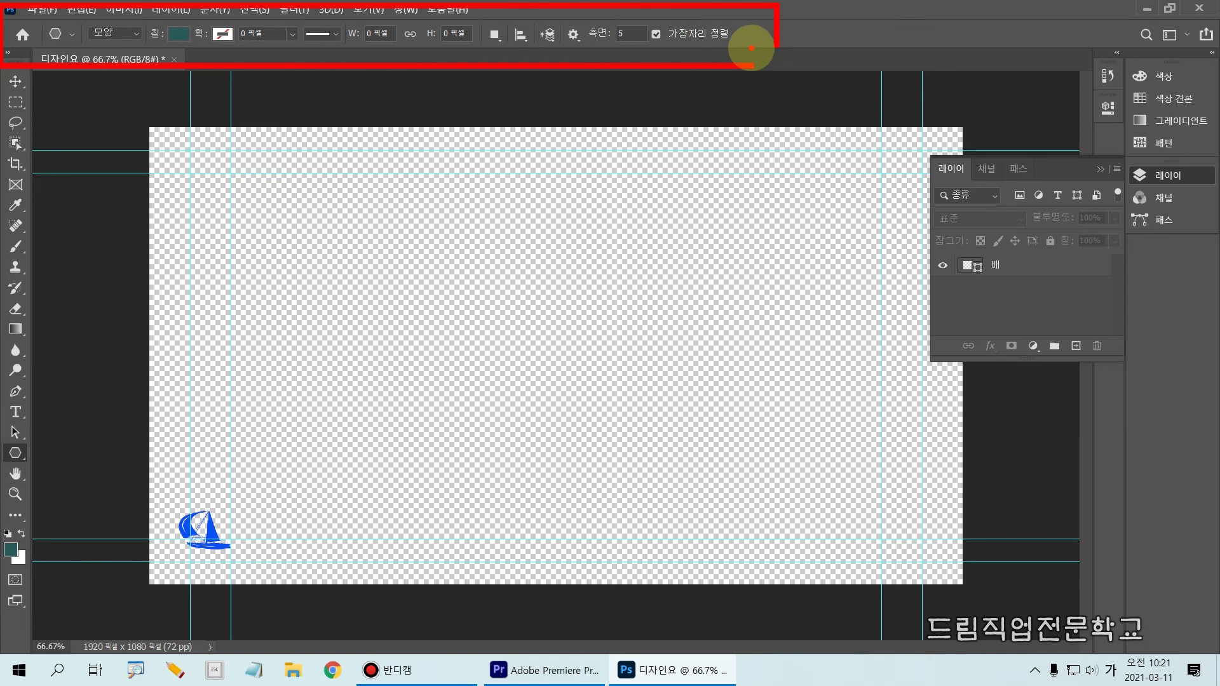
key("y")
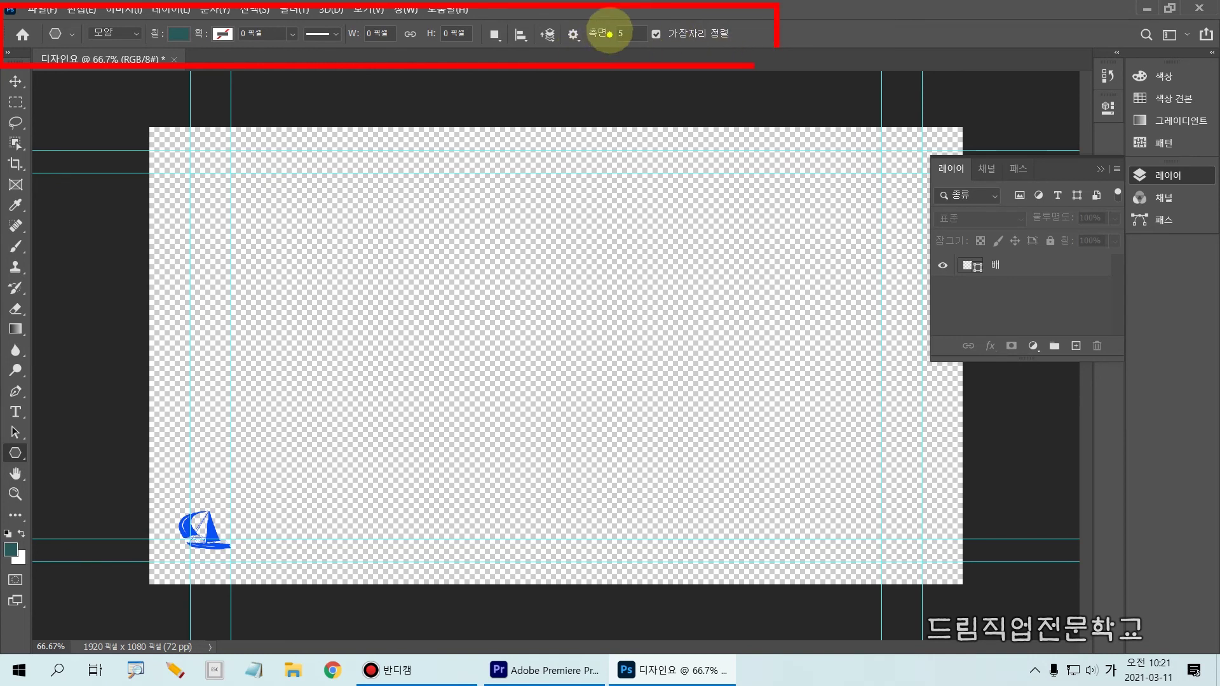
mouse_move(585, 20)
left_mouse_down()
mouse_move(610, 43)
mouse_move(656, 48)
left_mouse_up()
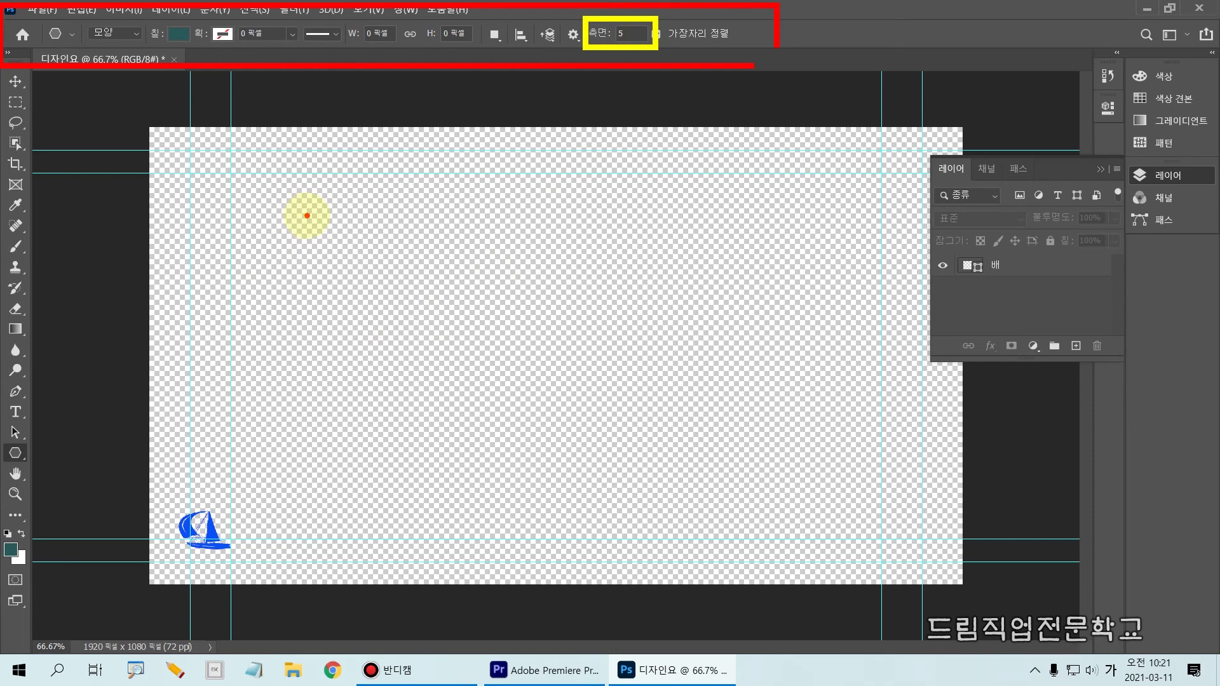
mouse_move(323, 229)
left_mouse_down()
mouse_move(358, 237)
mouse_move(412, 230)
mouse_move(391, 278)
mouse_move(411, 321)
mouse_move(350, 305)
mouse_move(305, 323)
mouse_move(323, 291)
mouse_move(293, 250)
mouse_move(321, 242)
mouse_move(345, 310)
mouse_move(350, 178)
mouse_move(355, 219)
left_mouse_up()
mouse_move(442, 244)
left_mouse_down()
mouse_move(438, 206)
mouse_move(436, 243)
left_mouse_up()
mouse_move(411, 327)
left_mouse_down()
mouse_move(428, 327)
mouse_move(394, 332)
left_mouse_up()
left_click_drag(304, 334, 305, 328)
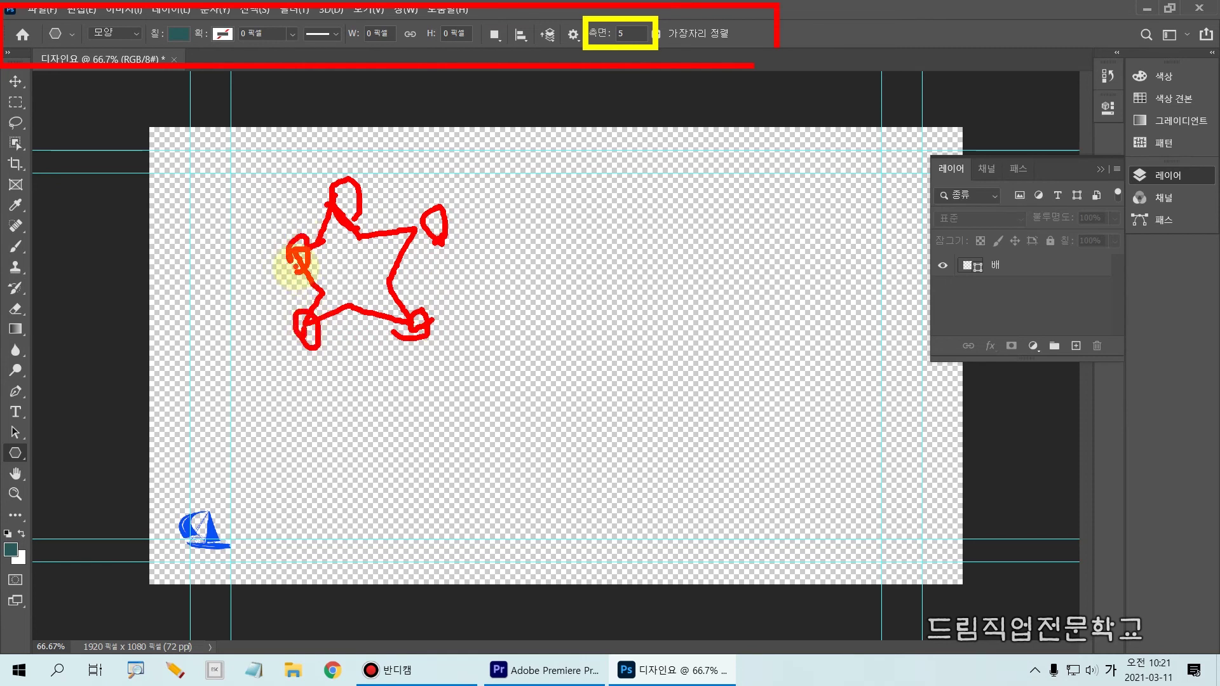
key("Escape")
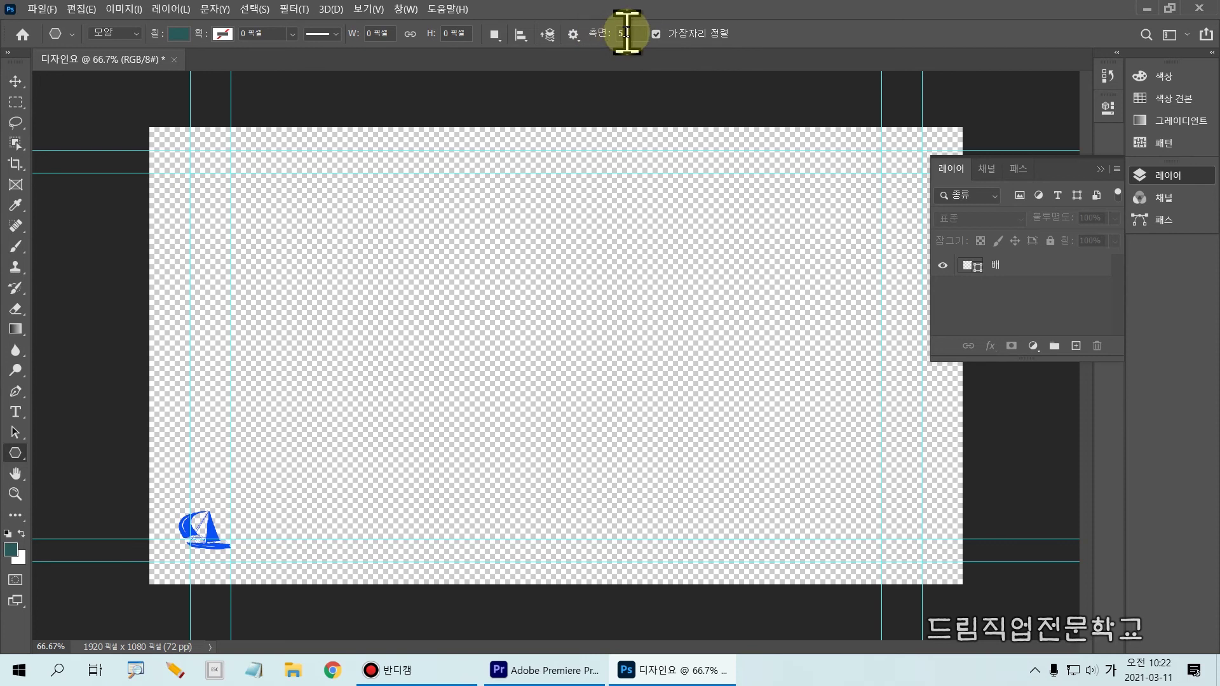
Set the Polygon tool's number of sides (측면) to 30.
type("30")
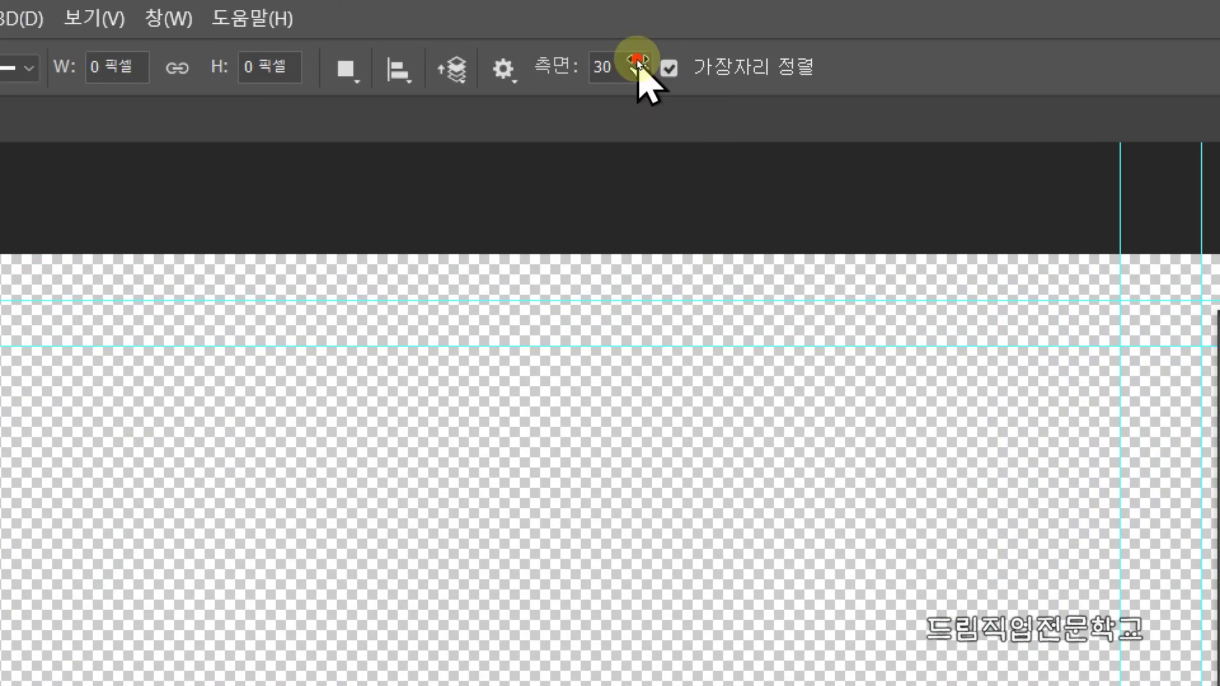
left_click_drag(575, 31, 659, 96)
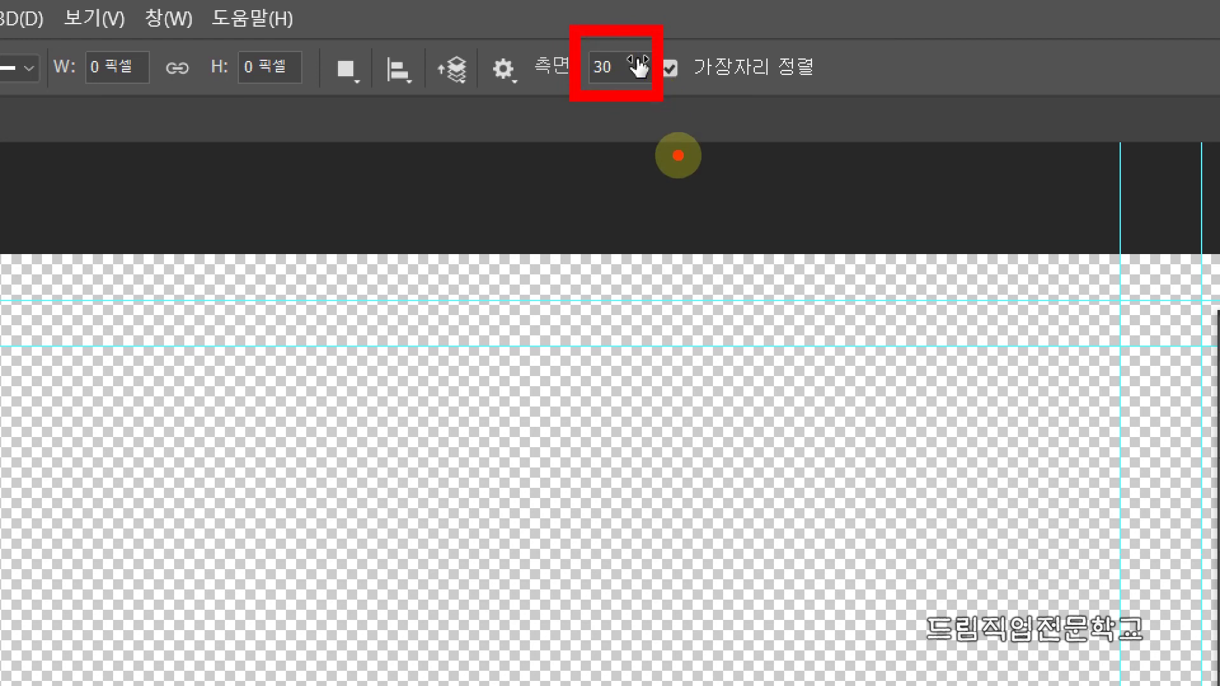
key("Escape")
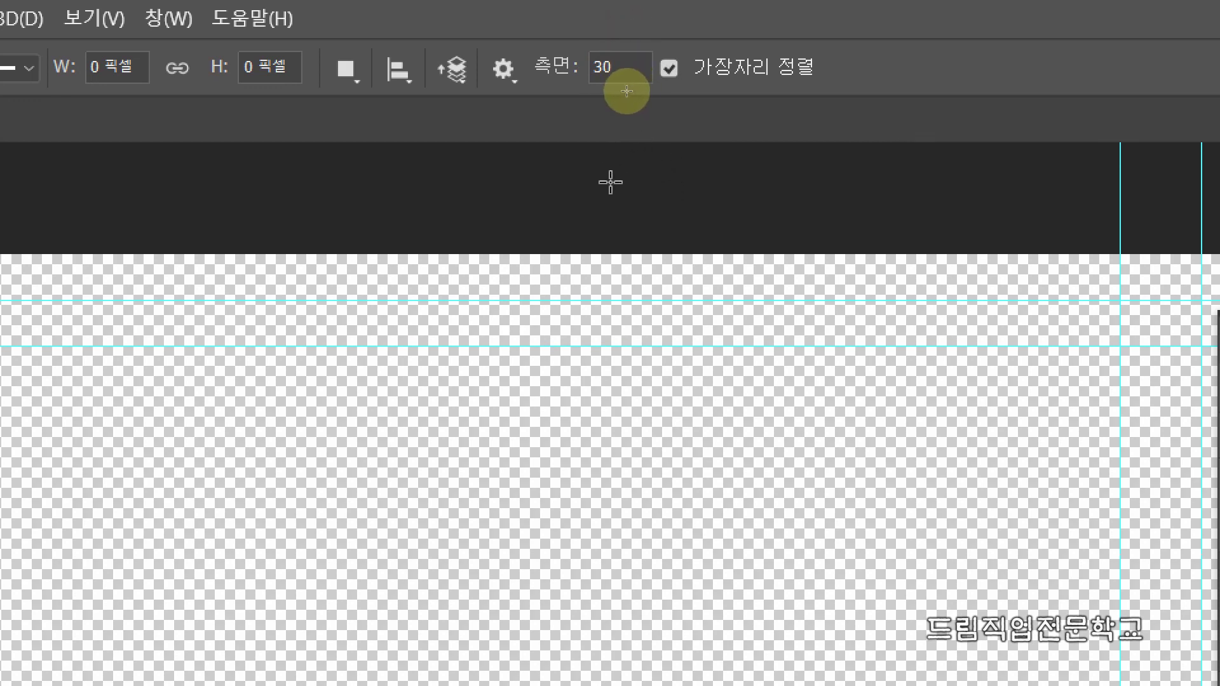
key("ctrl+2")
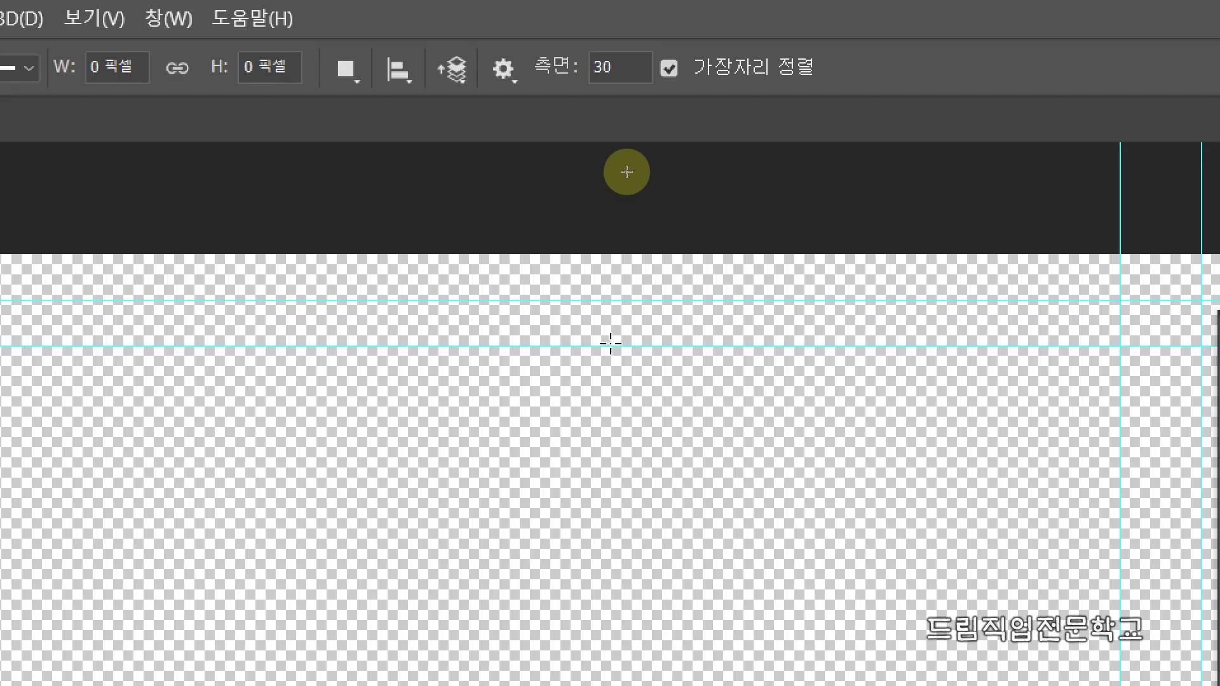
key("ctrl+4")
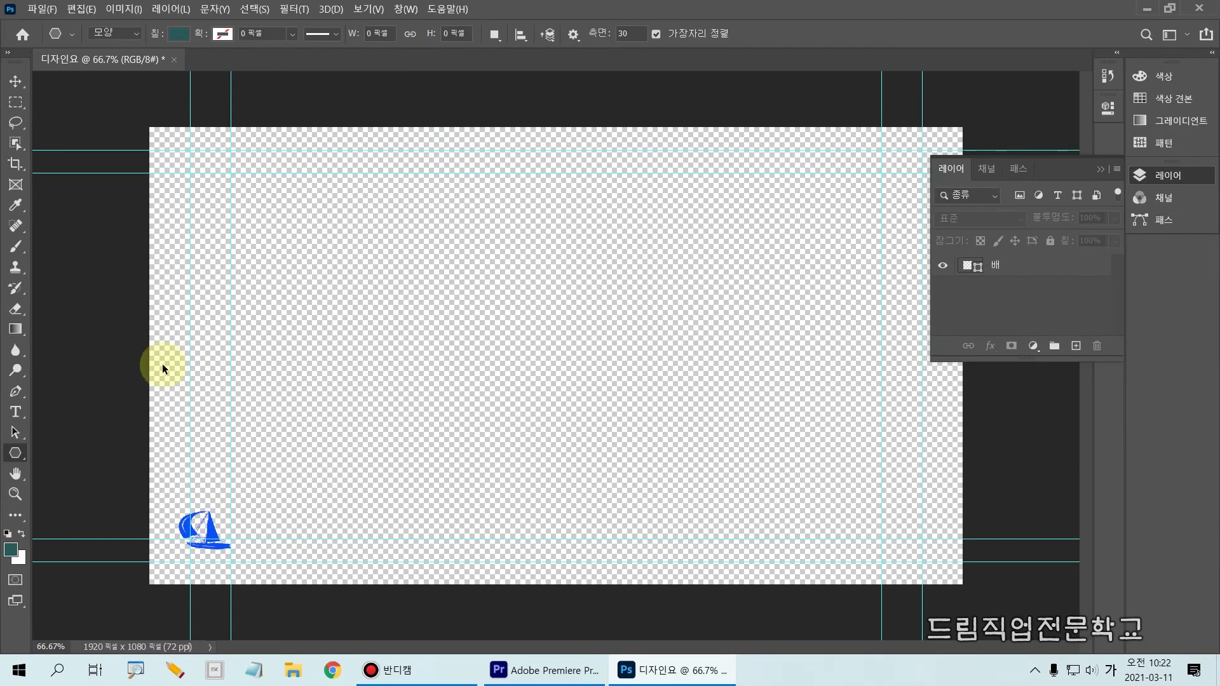
key("ctrl+2")
left_click_drag(2, 439, 36, 476)
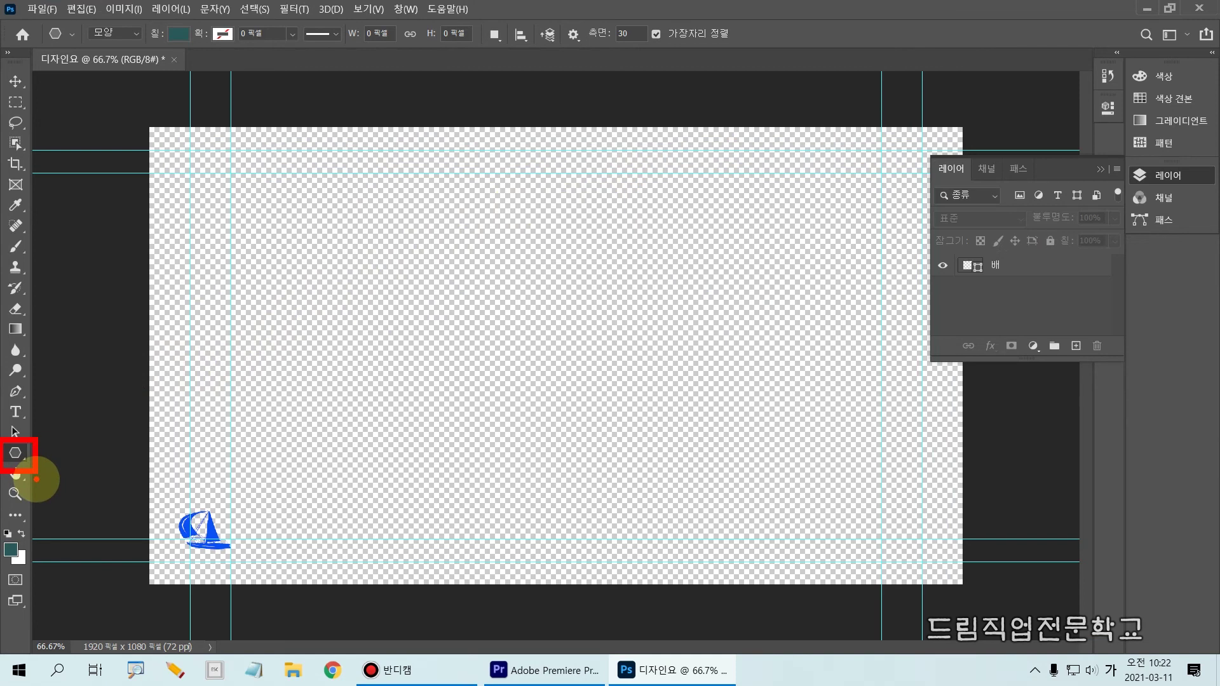
left_click_drag(5, 448, 25, 446)
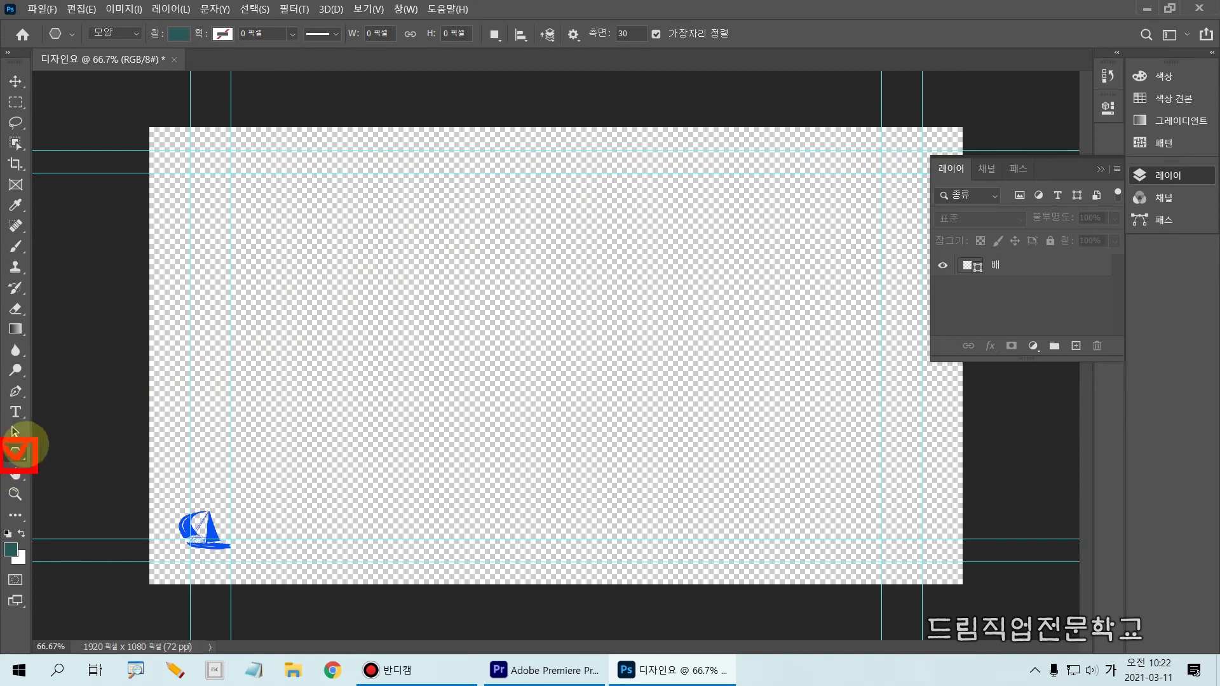
key("Escape")
Turn on smooth corners (모퉁이 매끄럽게) in the Polygon tool's path options.
left_click(18, 456)
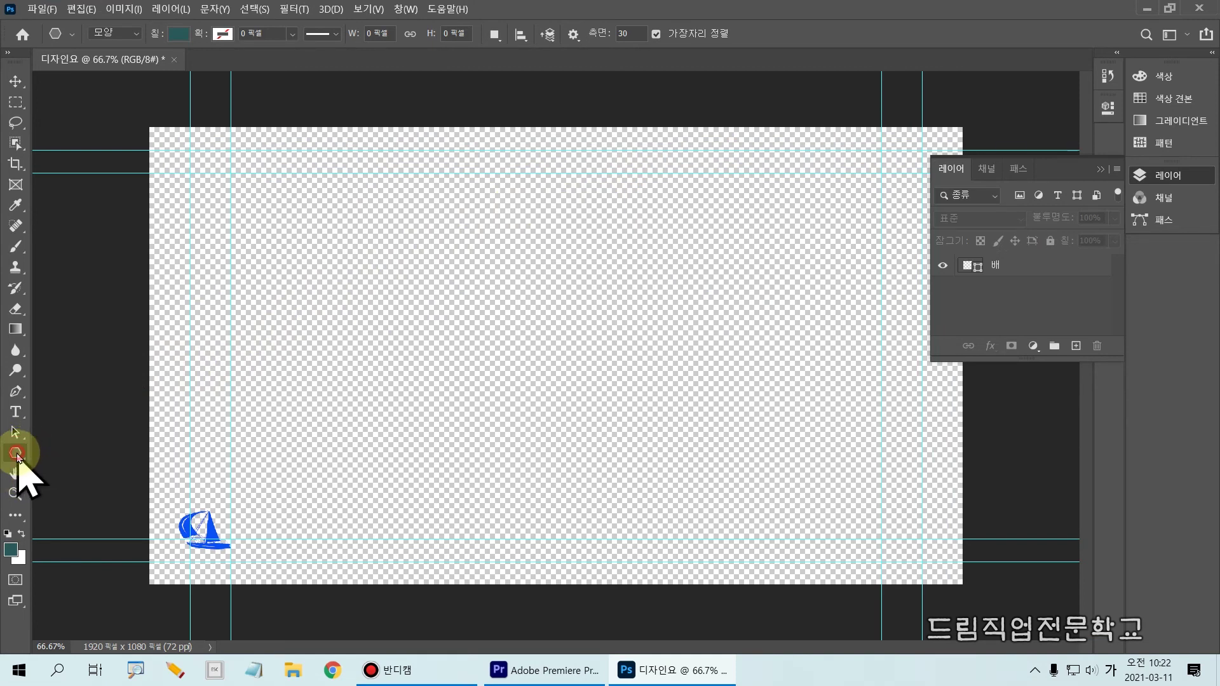
left_click(72, 493)
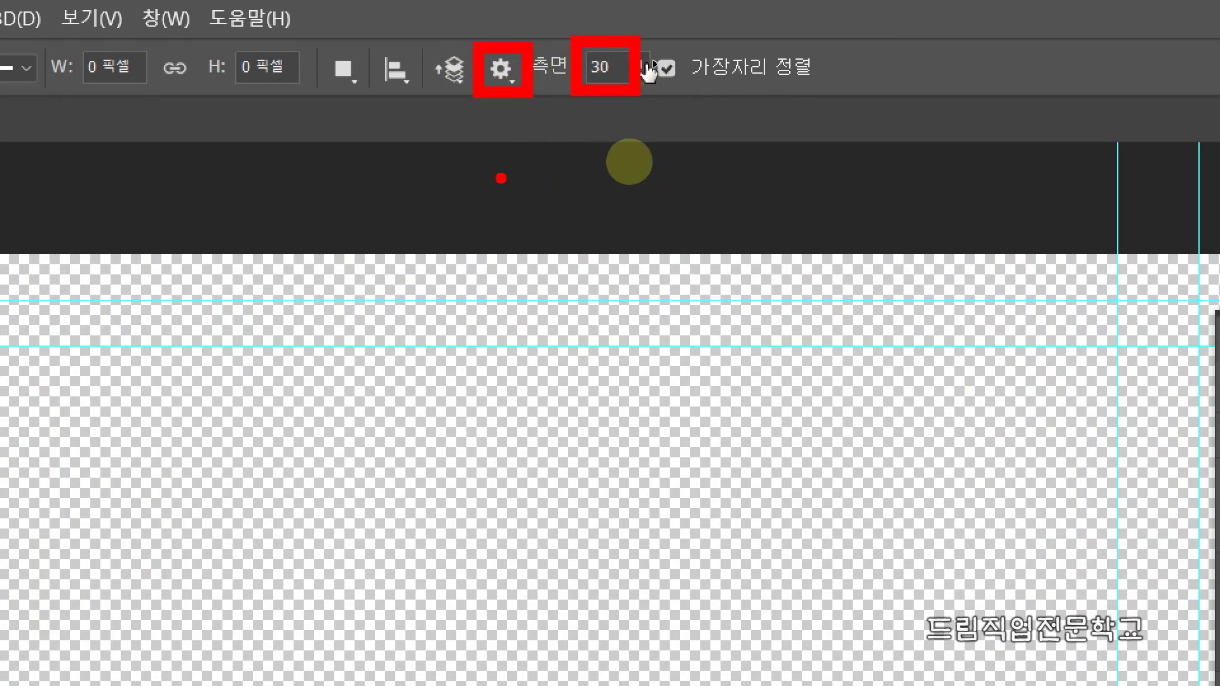
left_click(493, 62)
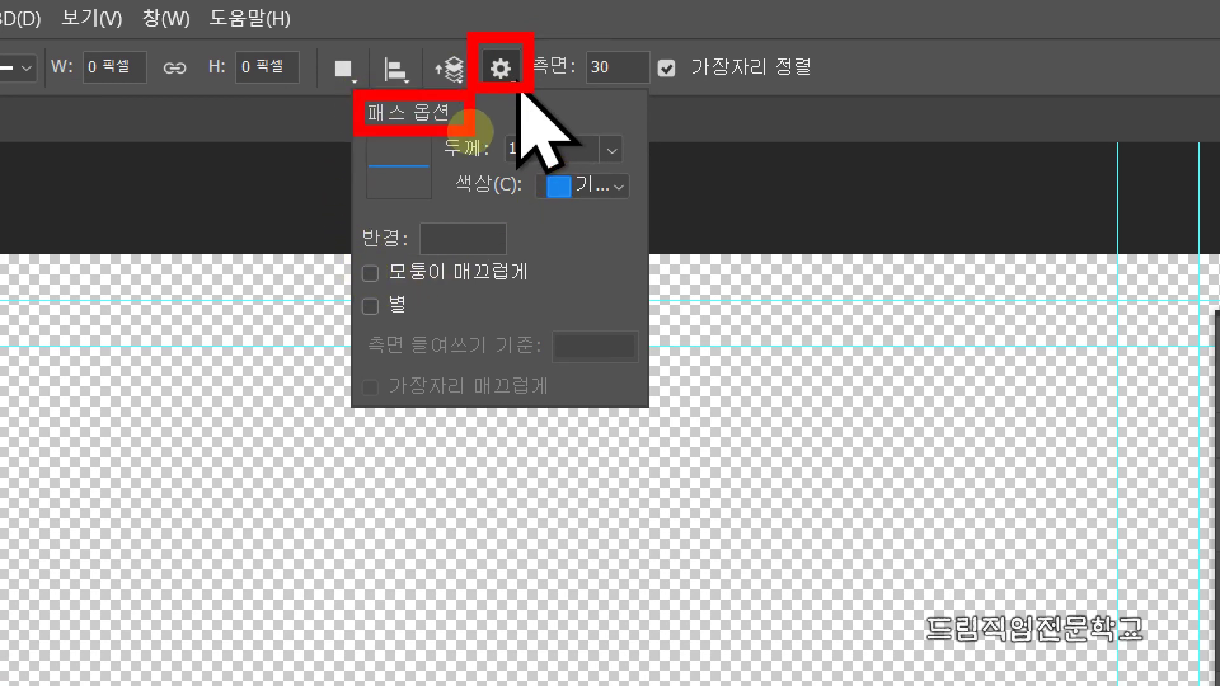
key("Escape")
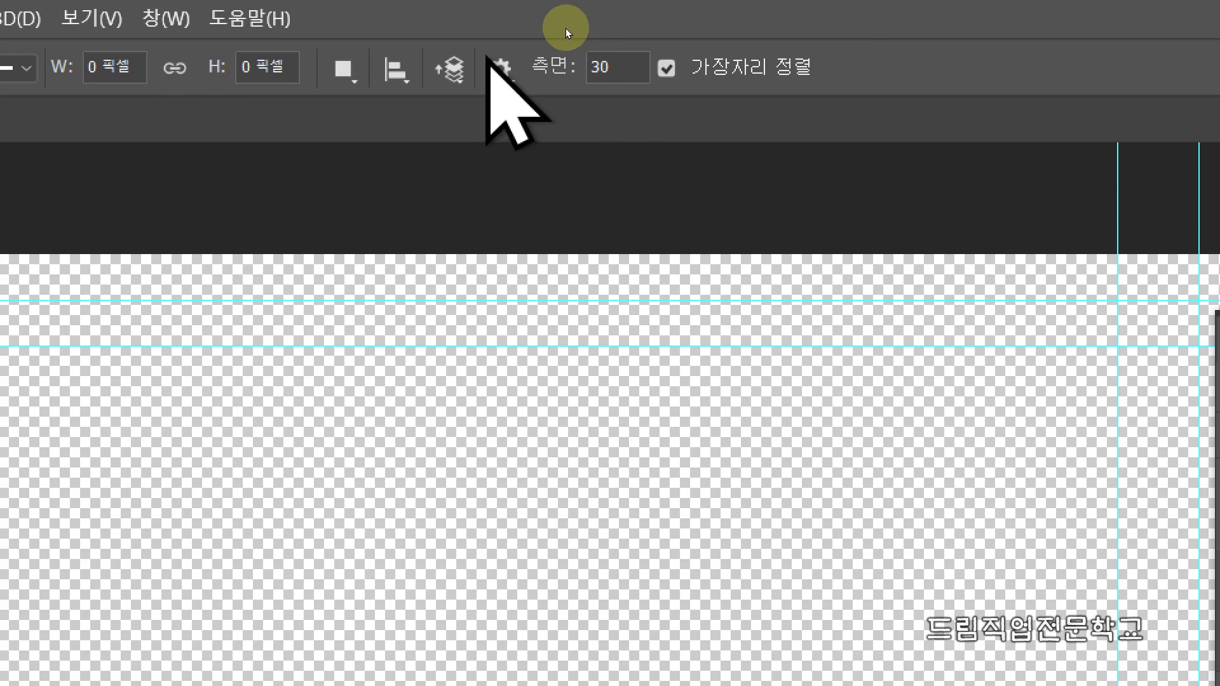
left_click(505, 69)
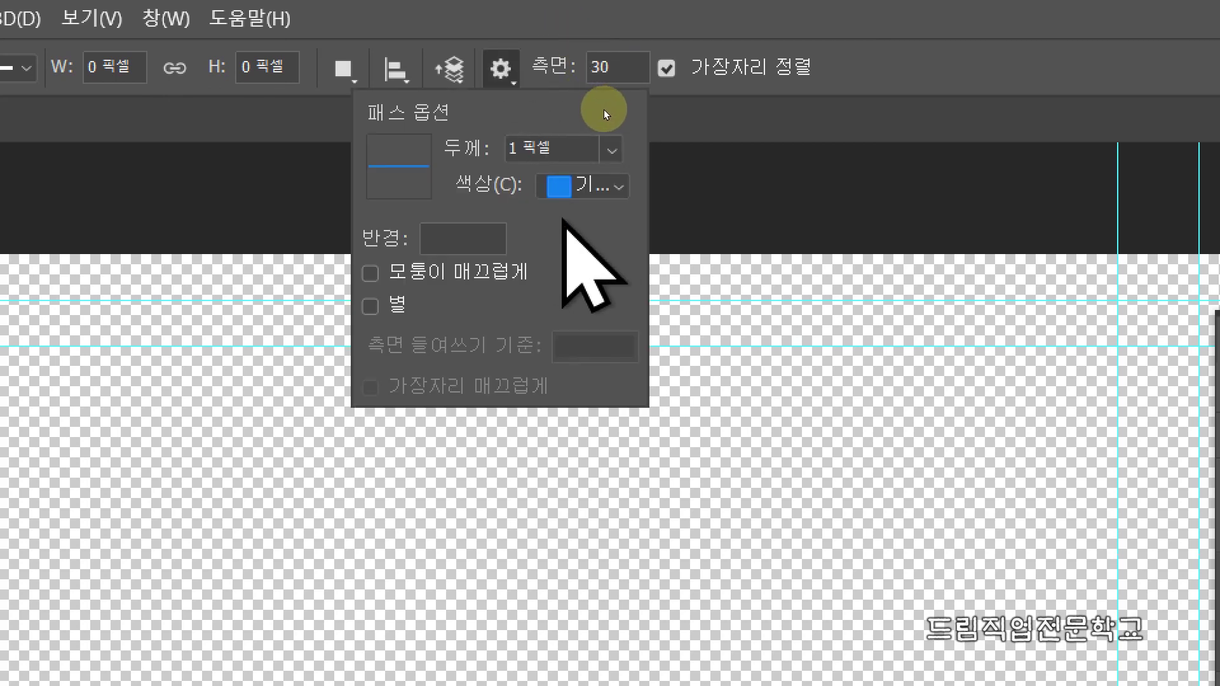
left_click(611, 152)
left_click(611, 153)
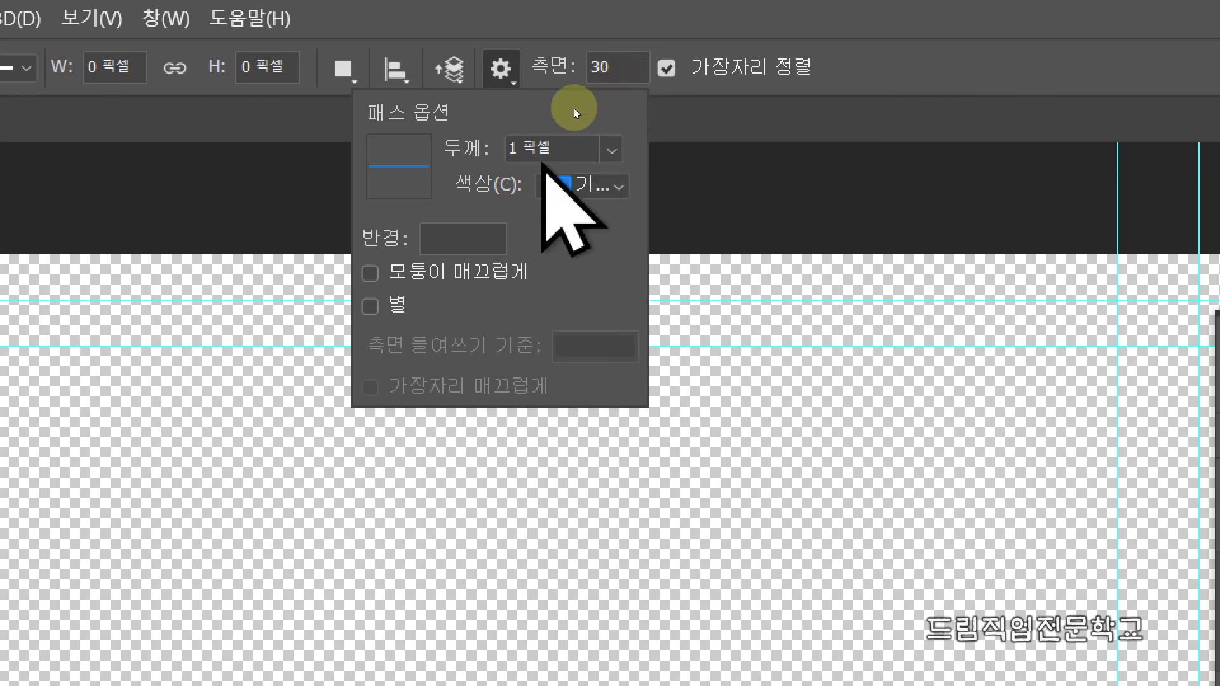
left_click(594, 185)
left_click(594, 184)
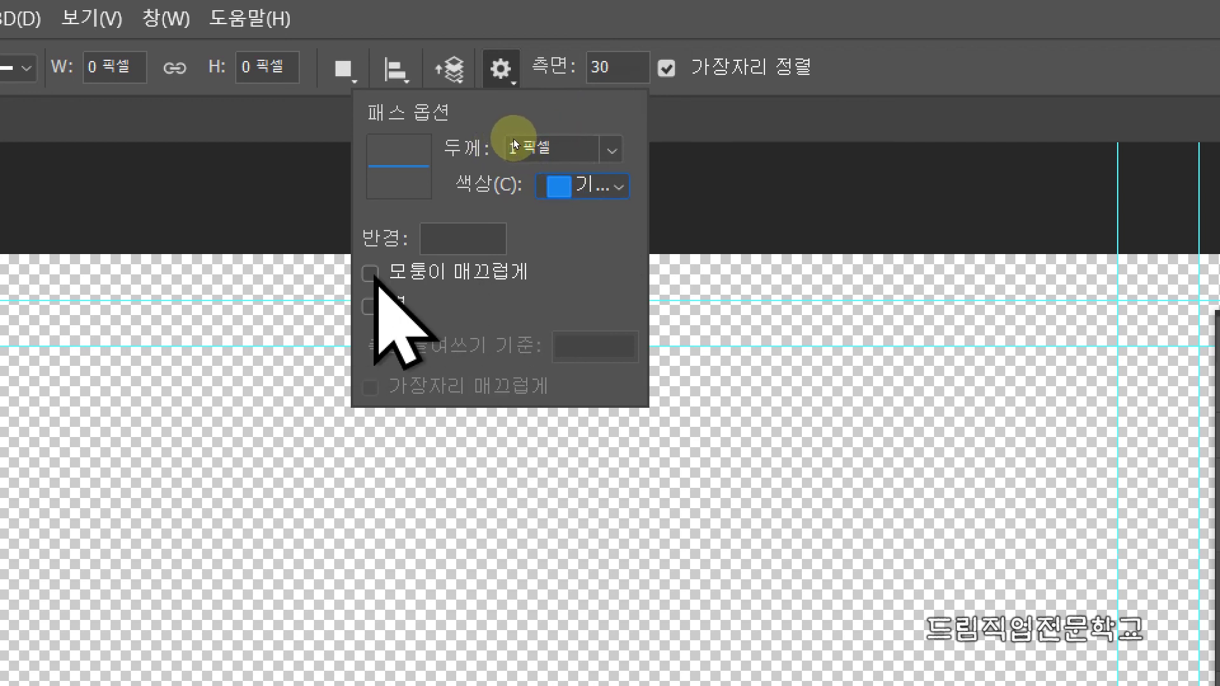
left_click(370, 274)
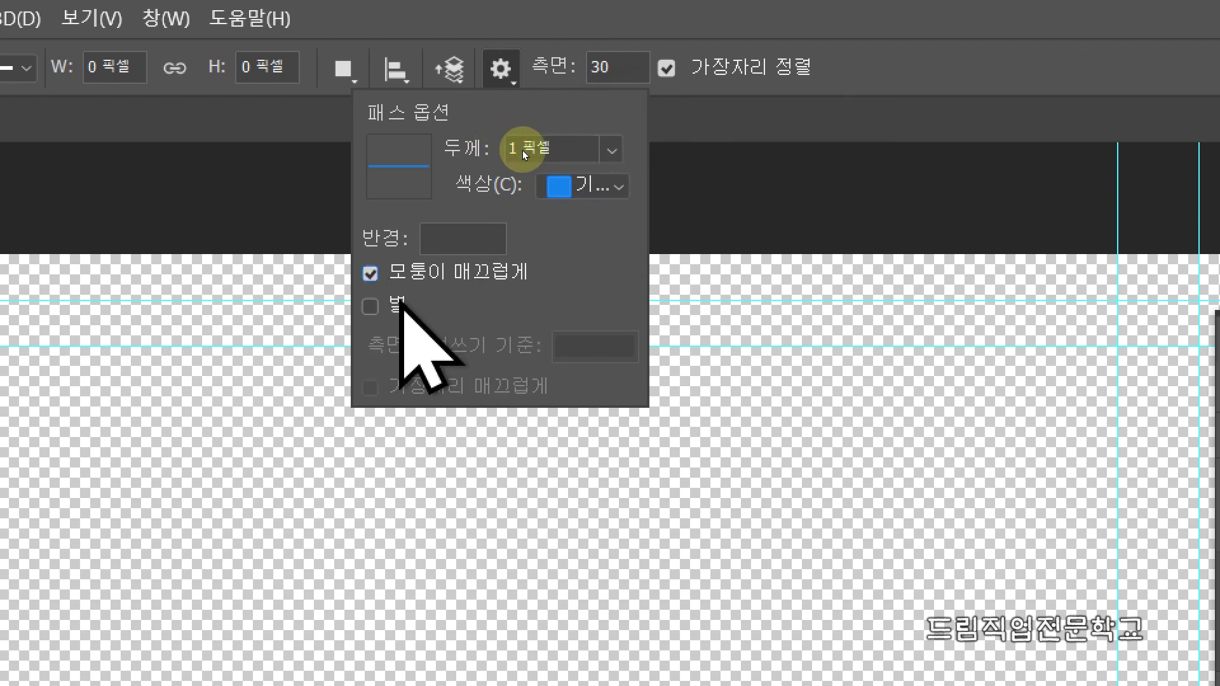
key("ctrl+2")
left_click_drag(358, 256, 545, 296)
key("Escape")
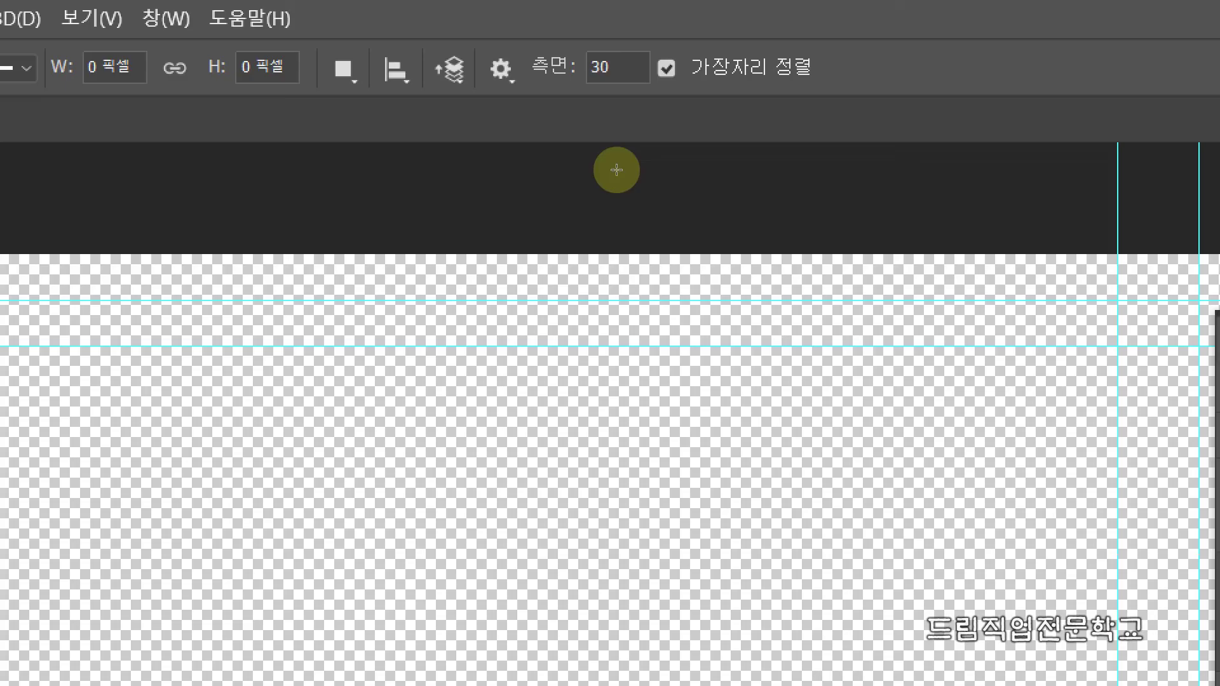
left_click(501, 68)
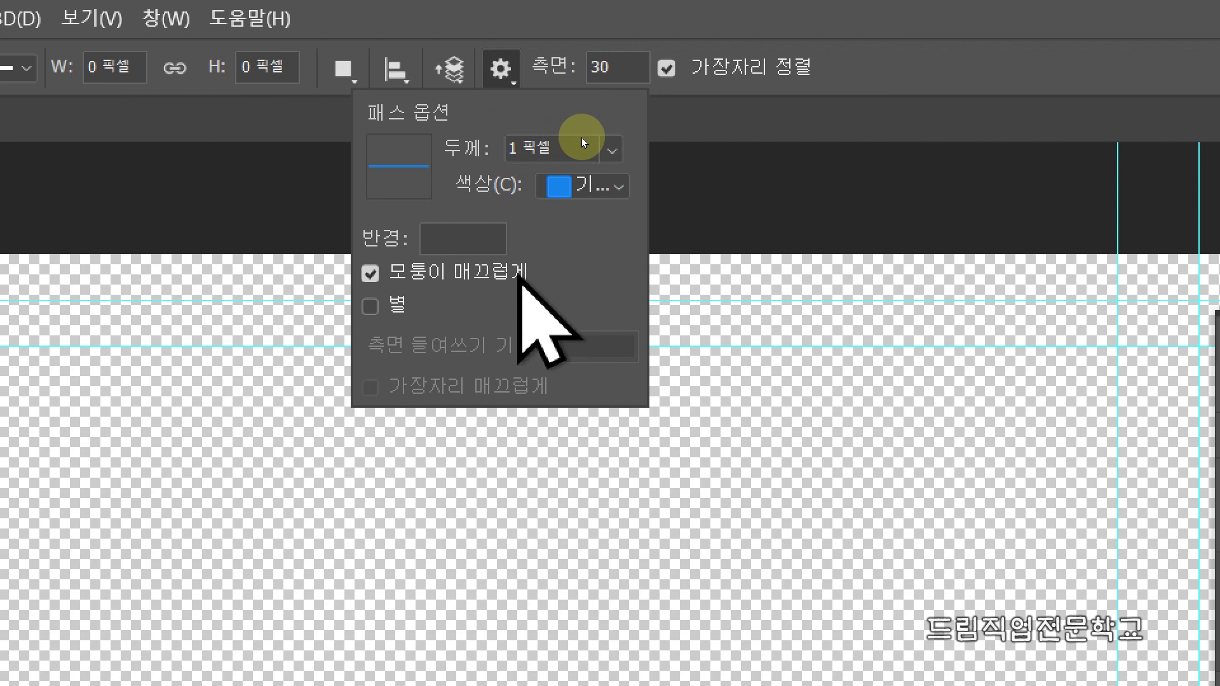
mouse_move(794, 411)
left_mouse_down()
mouse_move(802, 359)
mouse_move(829, 379)
mouse_move(866, 337)
mouse_move(899, 364)
mouse_move(925, 337)
mouse_move(950, 379)
left_mouse_up()
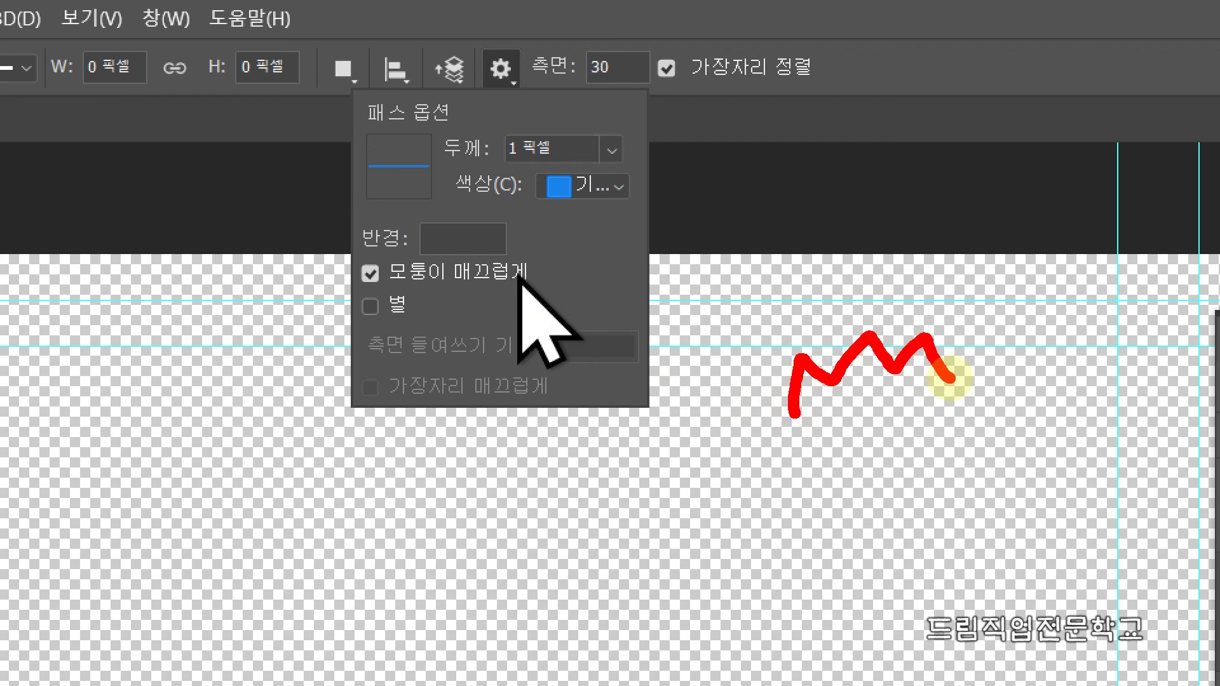
mouse_move(724, 492)
left_mouse_down()
mouse_move(616, 525)
mouse_move(653, 542)
mouse_move(632, 587)
mouse_move(650, 627)
mouse_move(746, 637)
left_mouse_up()
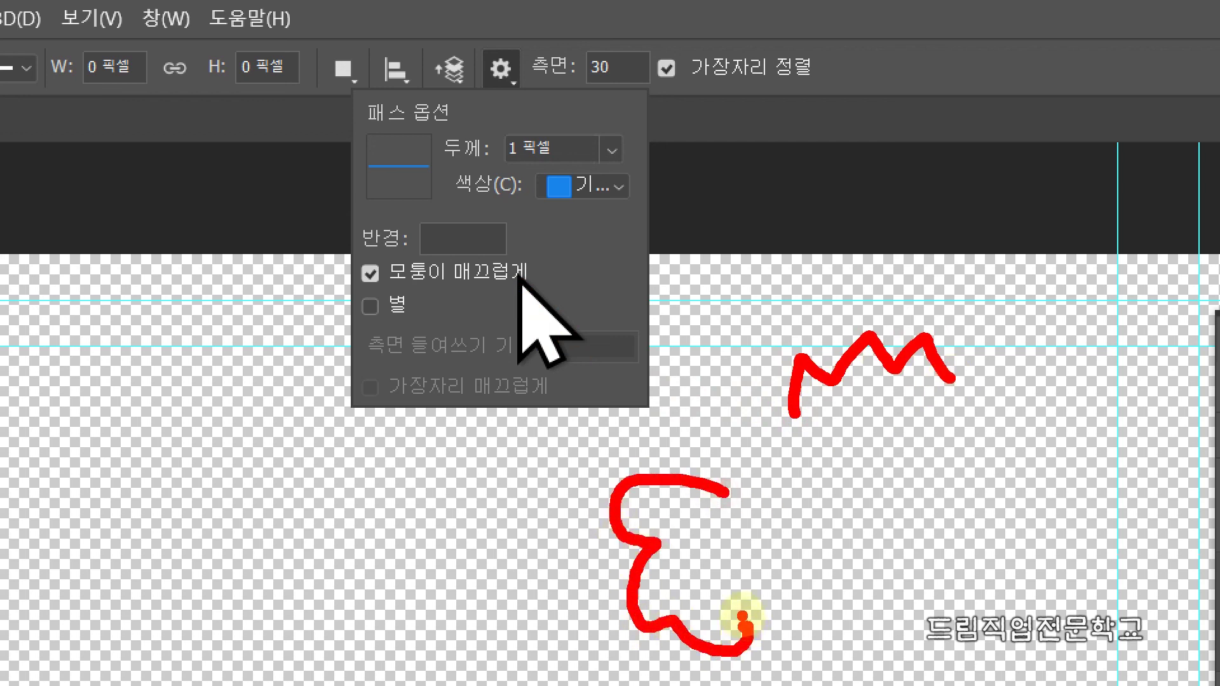
left_click_drag(357, 297, 372, 299)
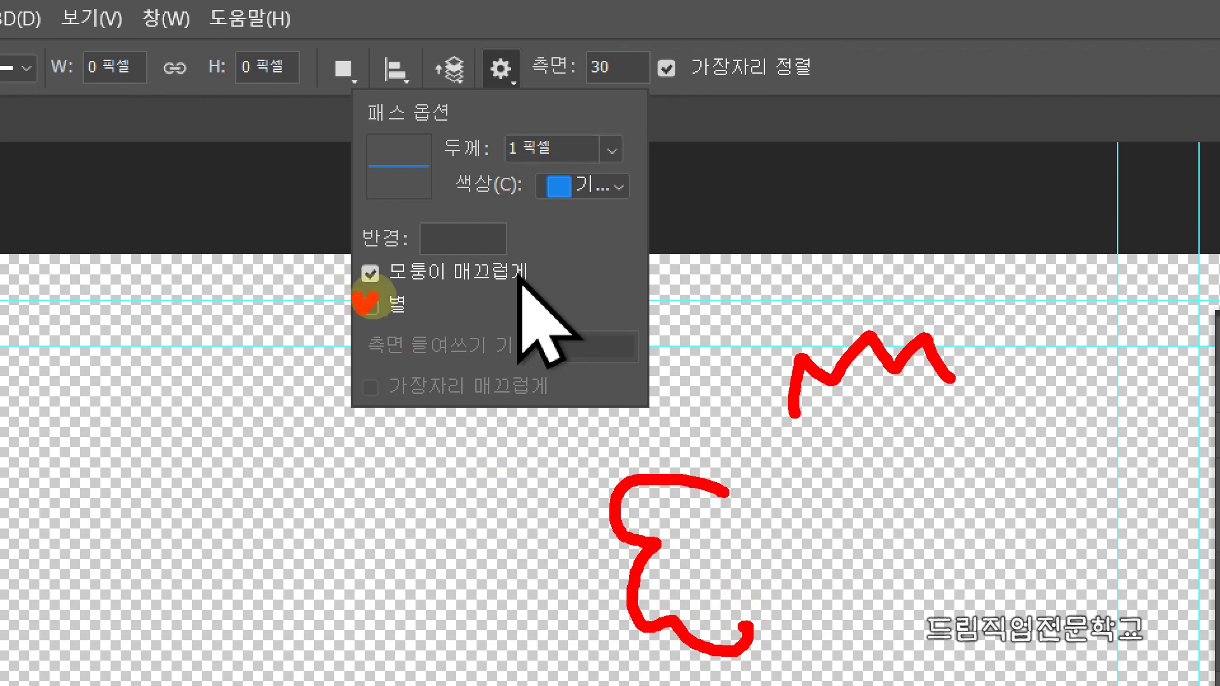
key("Escape")
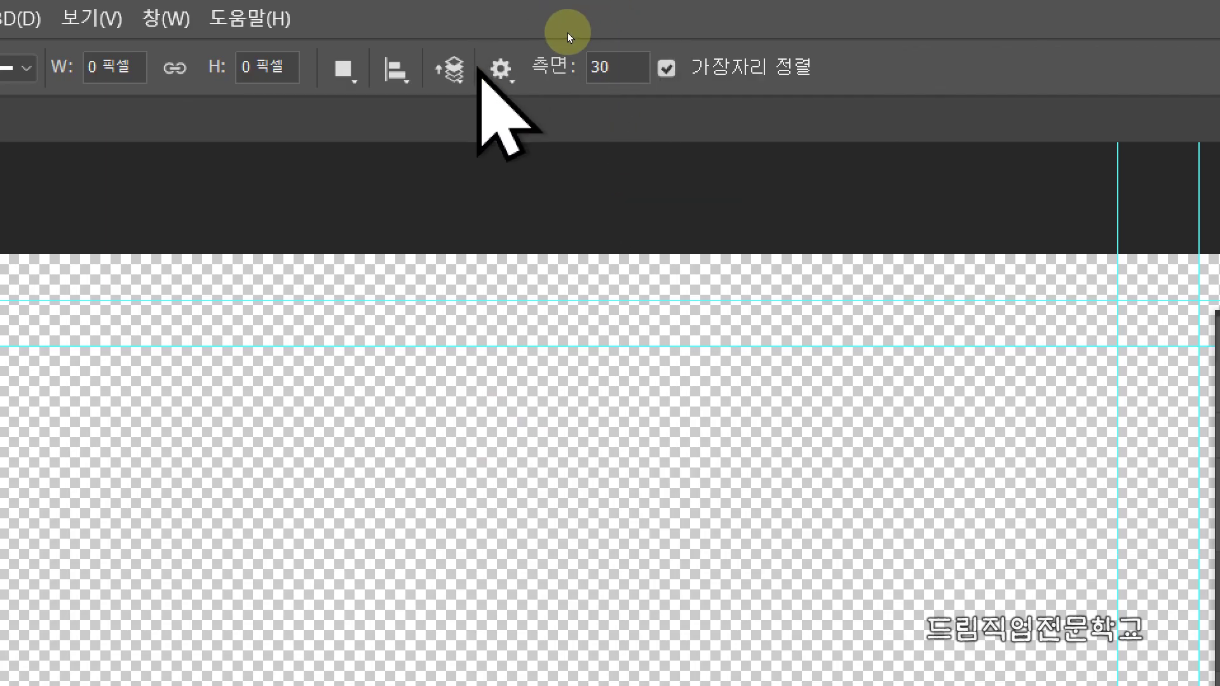
Turn on the star (별) option in the Polygon tool's path options.
left_click(500, 68)
left_click(370, 305)
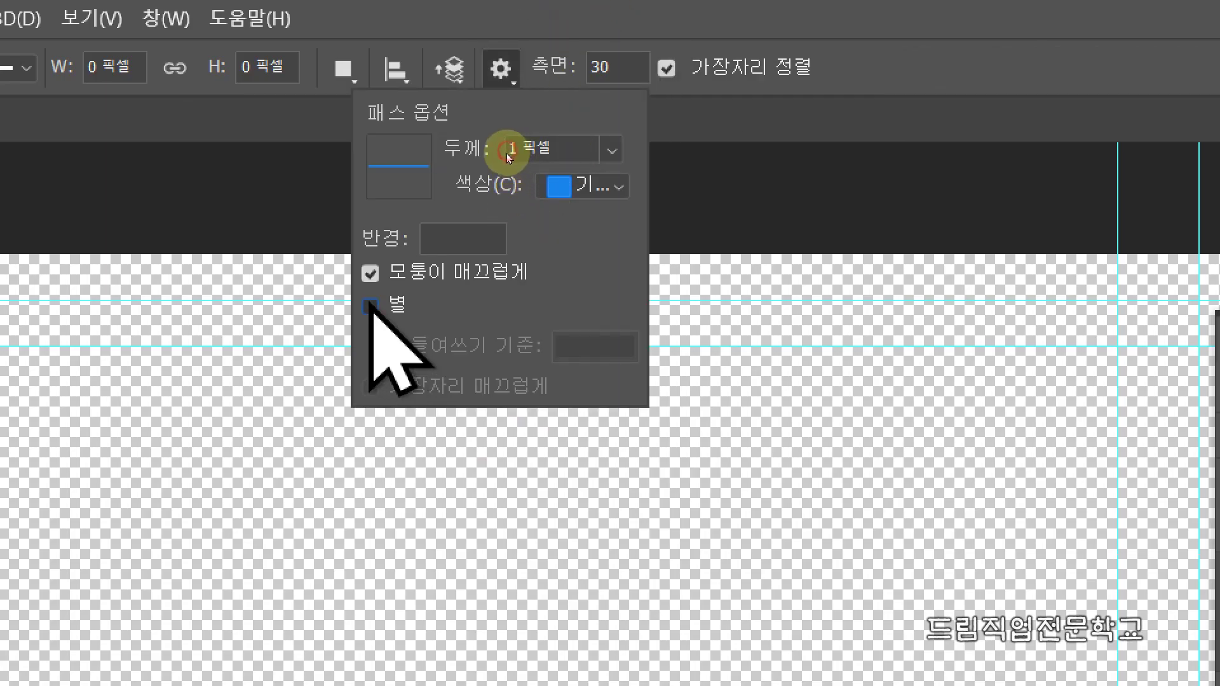
key("ctrl+2")
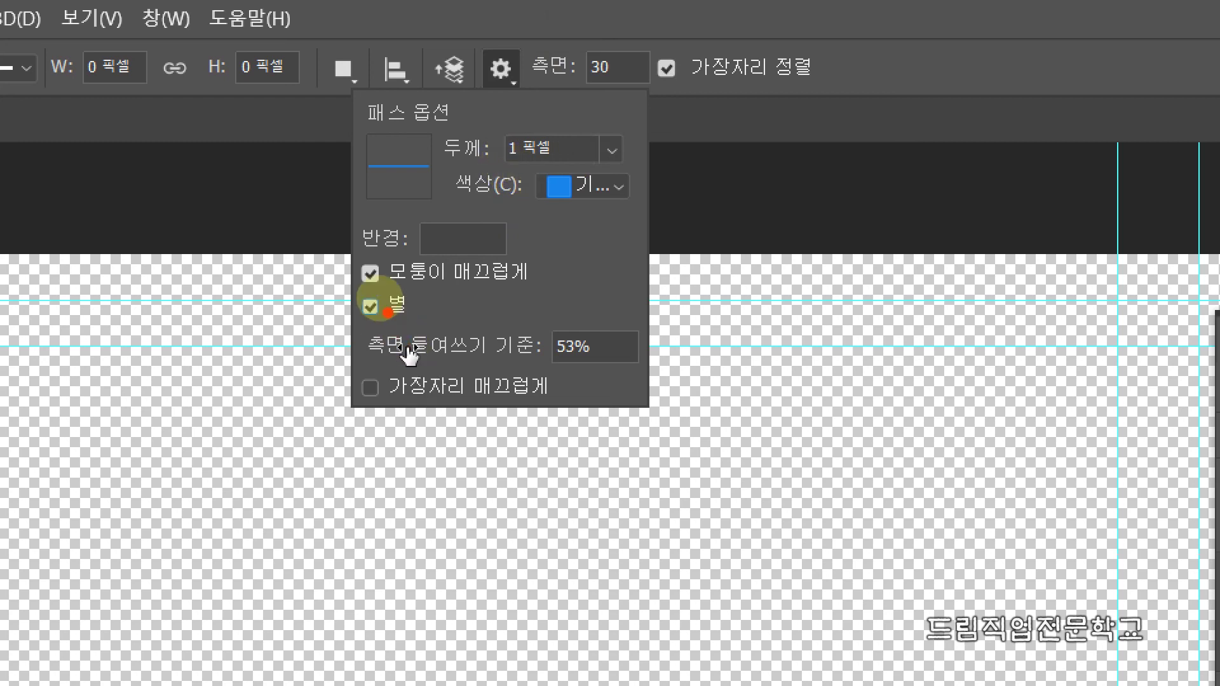
left_click_drag(337, 248, 551, 330)
mouse_move(263, 418)
left_mouse_down()
mouse_move(177, 462)
mouse_move(181, 515)
mouse_move(220, 537)
left_mouse_up()
mouse_move(364, 552)
left_mouse_down()
mouse_move(289, 540)
mouse_move(307, 575)
mouse_move(323, 643)
left_mouse_up()
left_click_drag(352, 543, 409, 539)
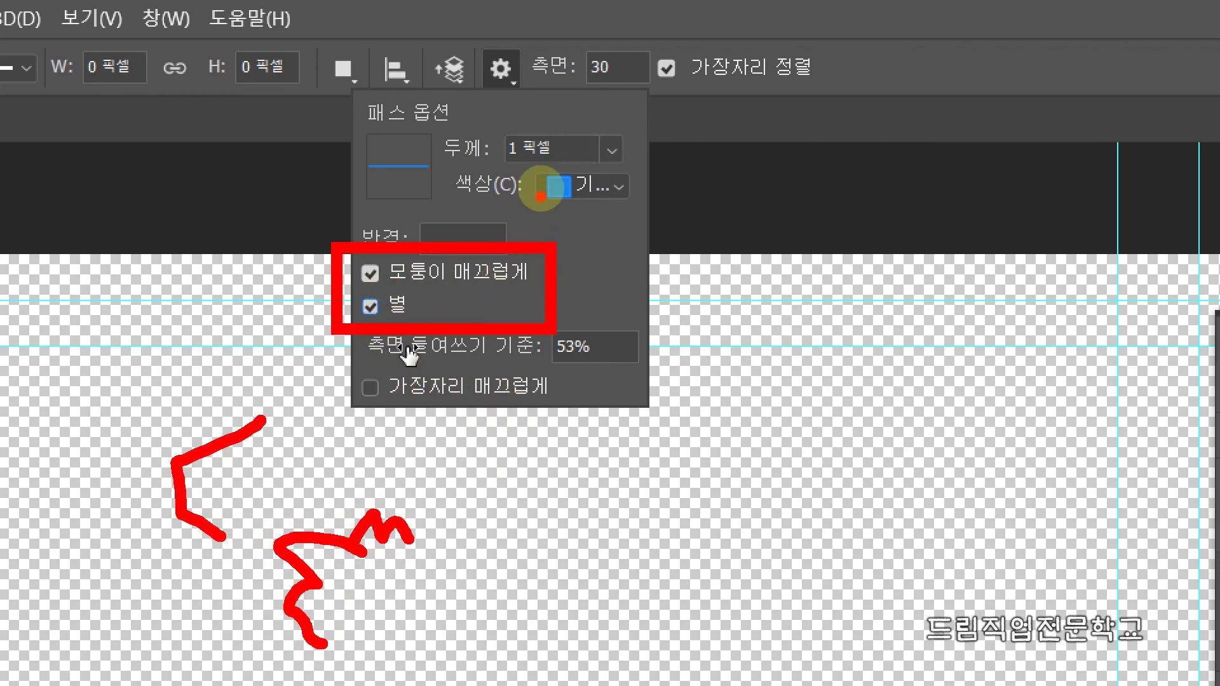
mouse_move(445, 163)
left_mouse_down()
mouse_move(529, 212)
mouse_move(647, 218)
left_mouse_up()
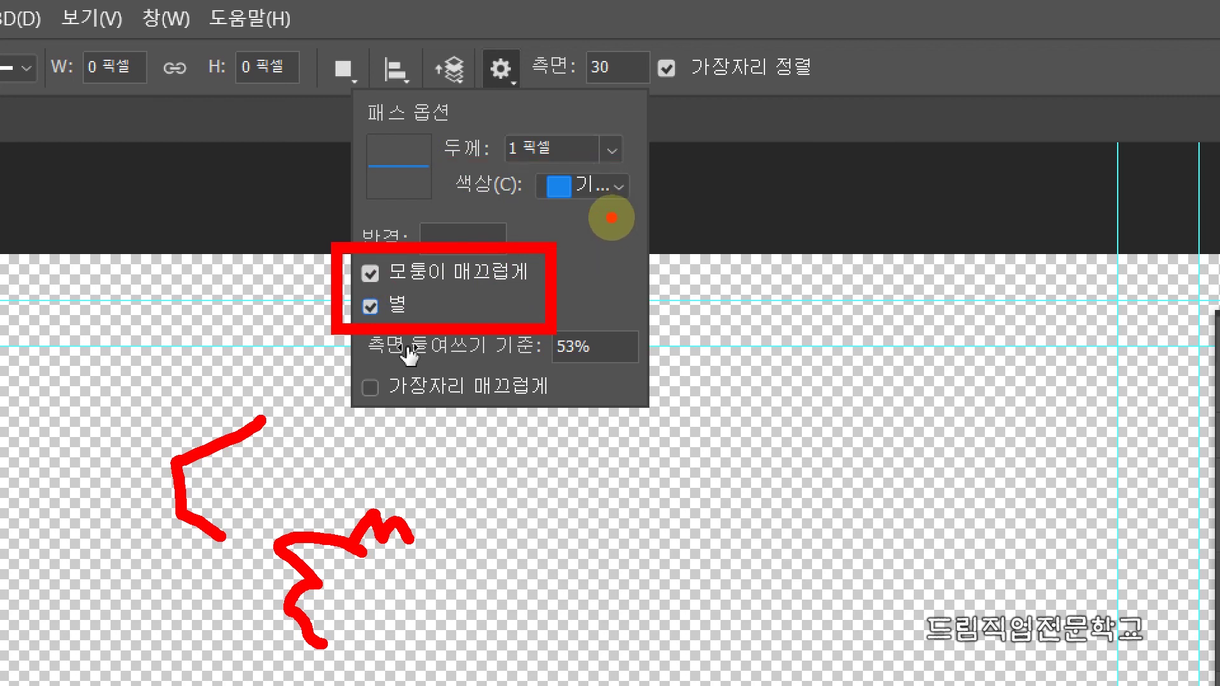
mouse_move(523, 160)
left_mouse_down()
mouse_move(637, 210)
mouse_move(613, 185)
left_mouse_up()
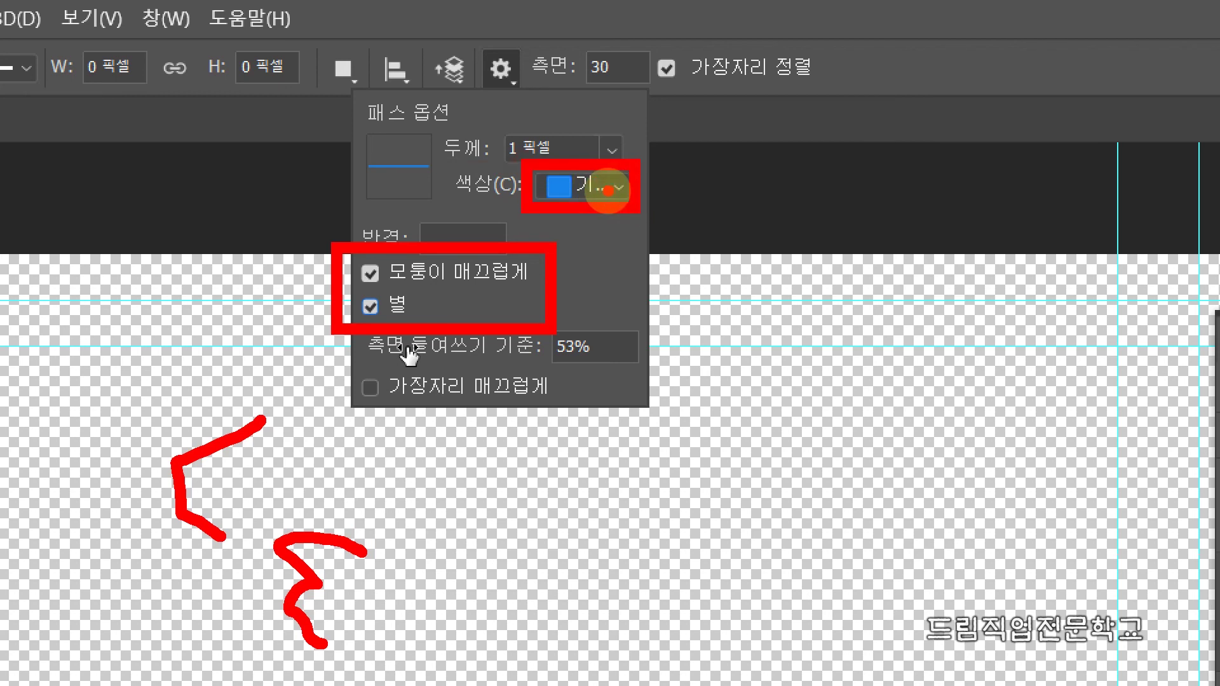
key("Escape")
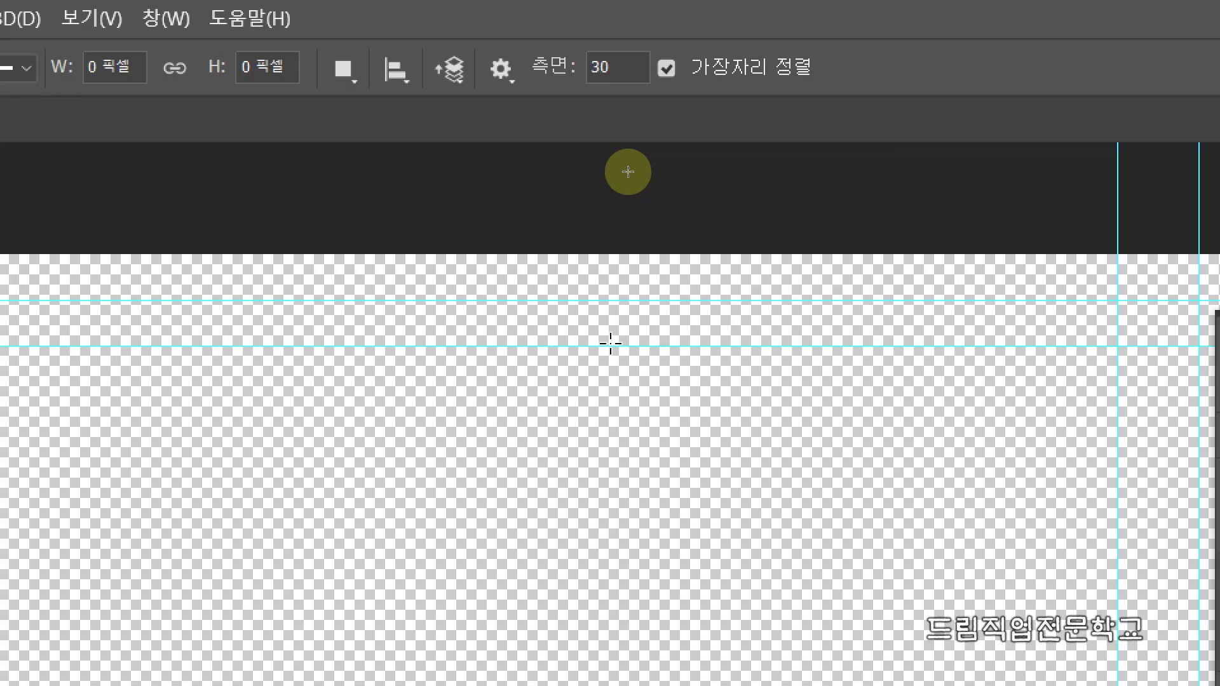
Set the path display colour to yellow (노랑) and draw a 30-pointed star about 377 px wide near the canvas's upper-left corner.
left_click(502, 70)
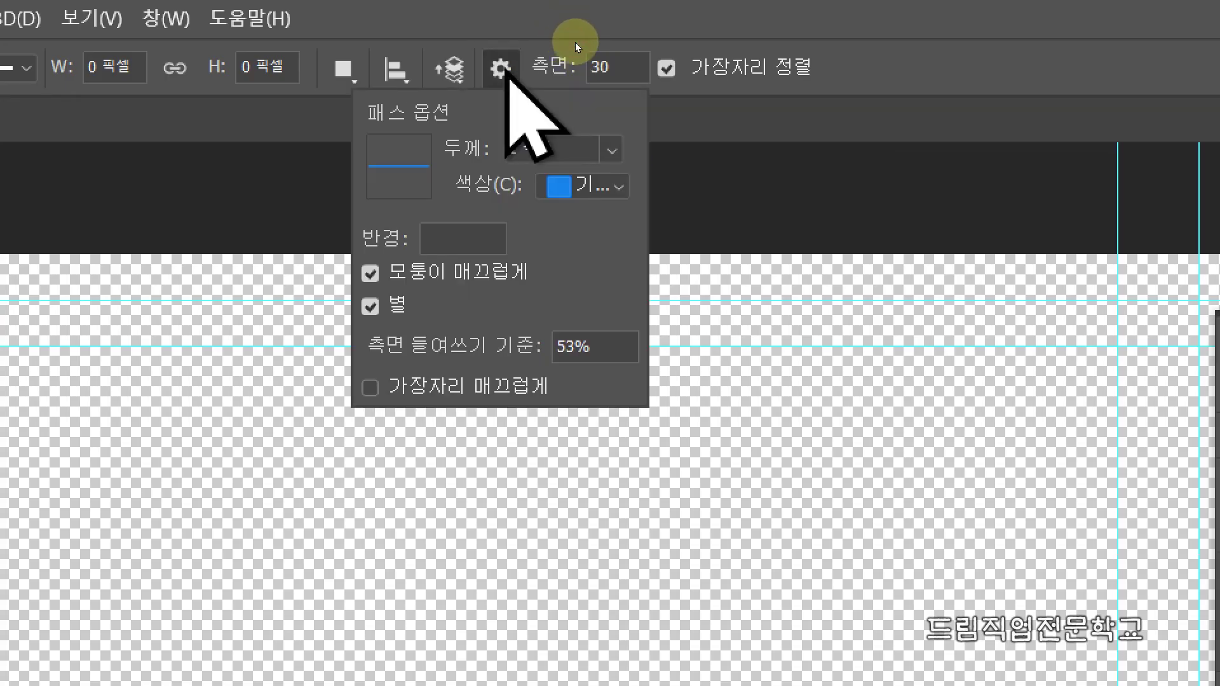
left_click(583, 186)
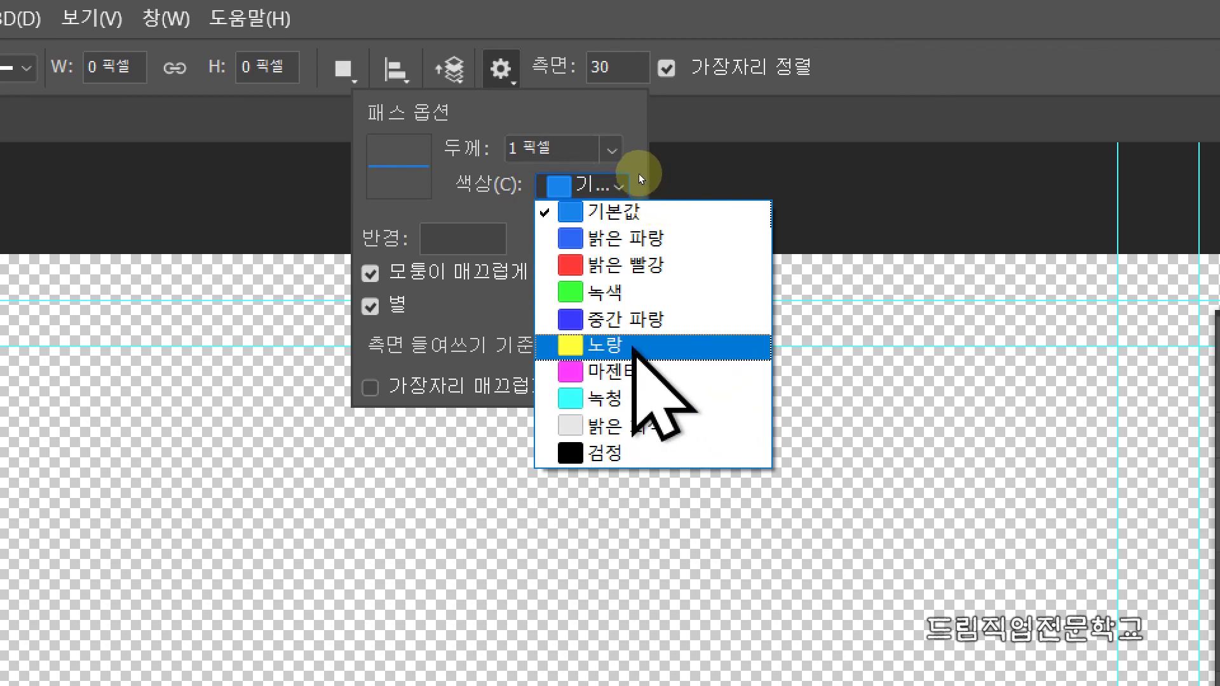
left_click(638, 355)
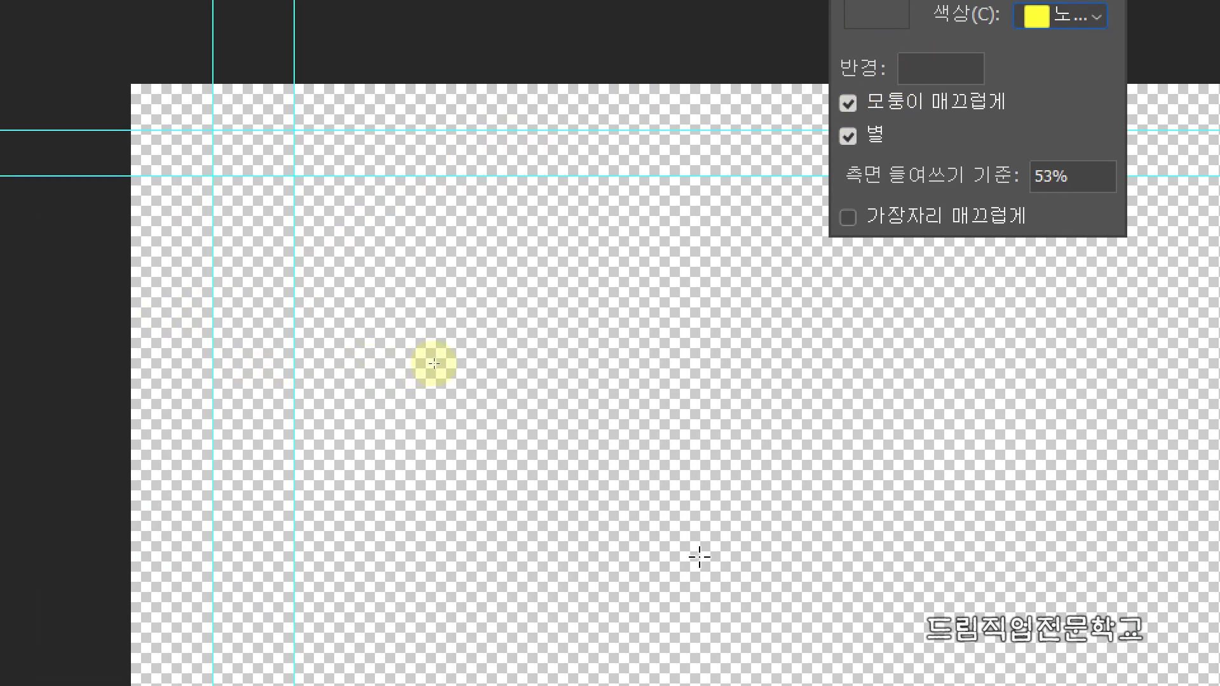
left_click_drag(341, 333, 401, 543)
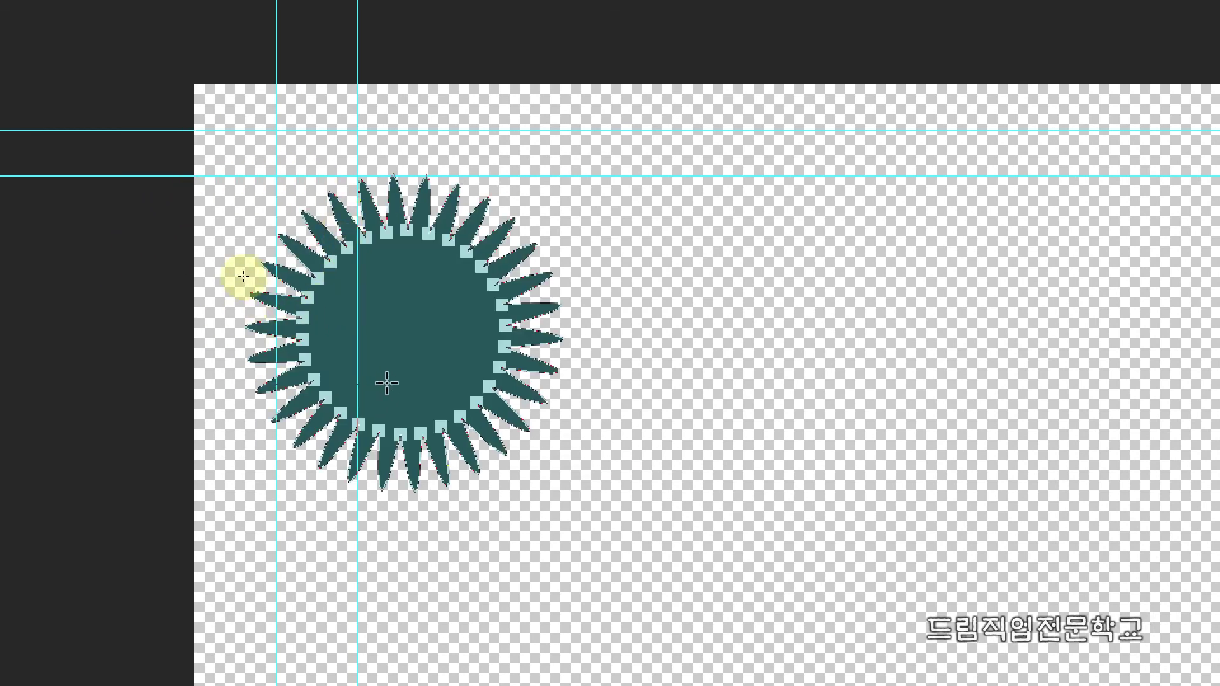
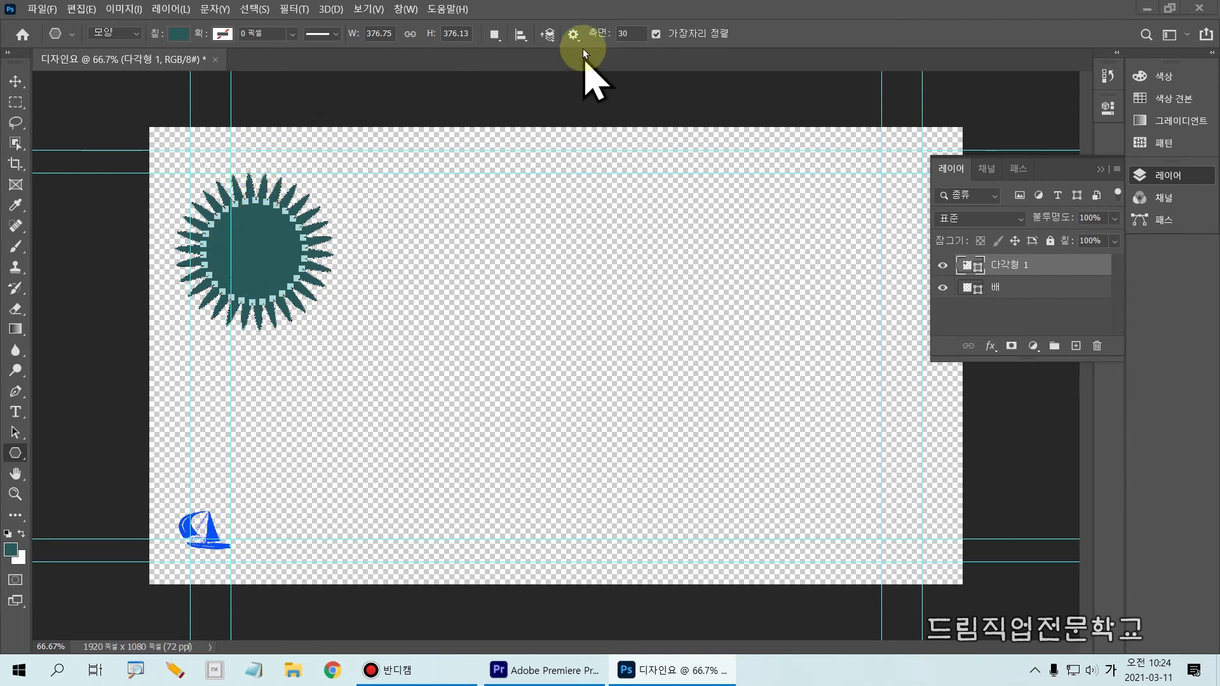
Set the path display thickness to 3 pixels and turn off smooth corners (모퉁이 매끄럽게) in the path options.
left_click(573, 35)
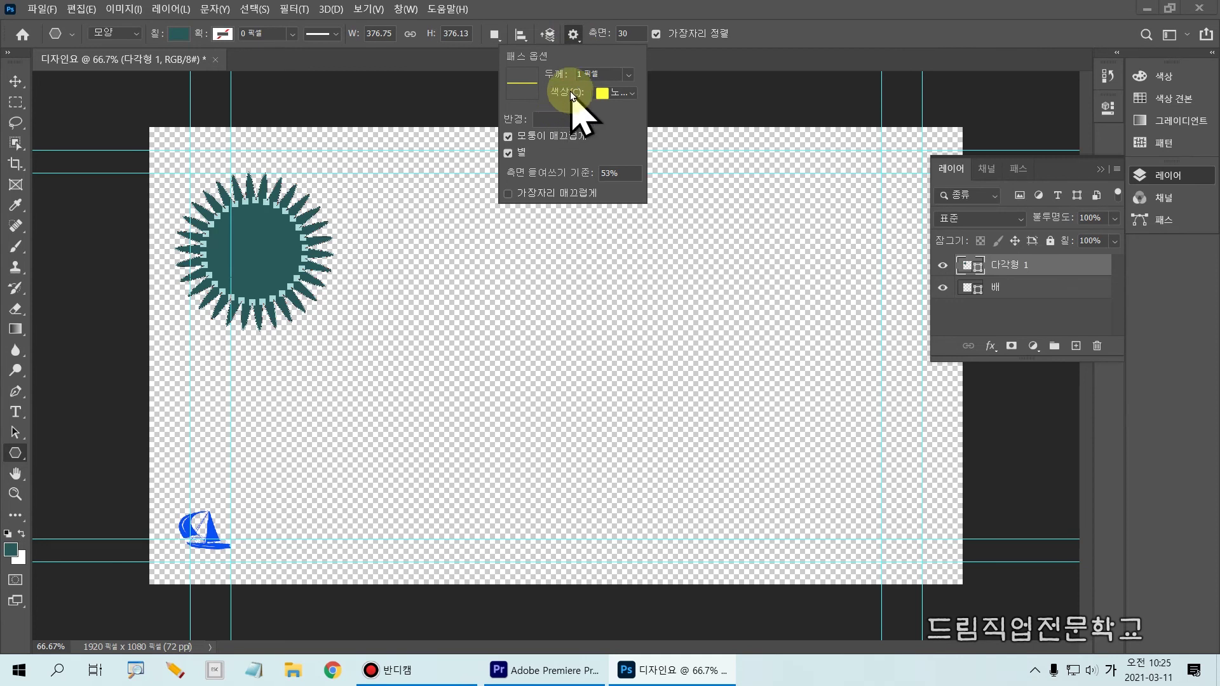
left_click(628, 73)
left_click(623, 165)
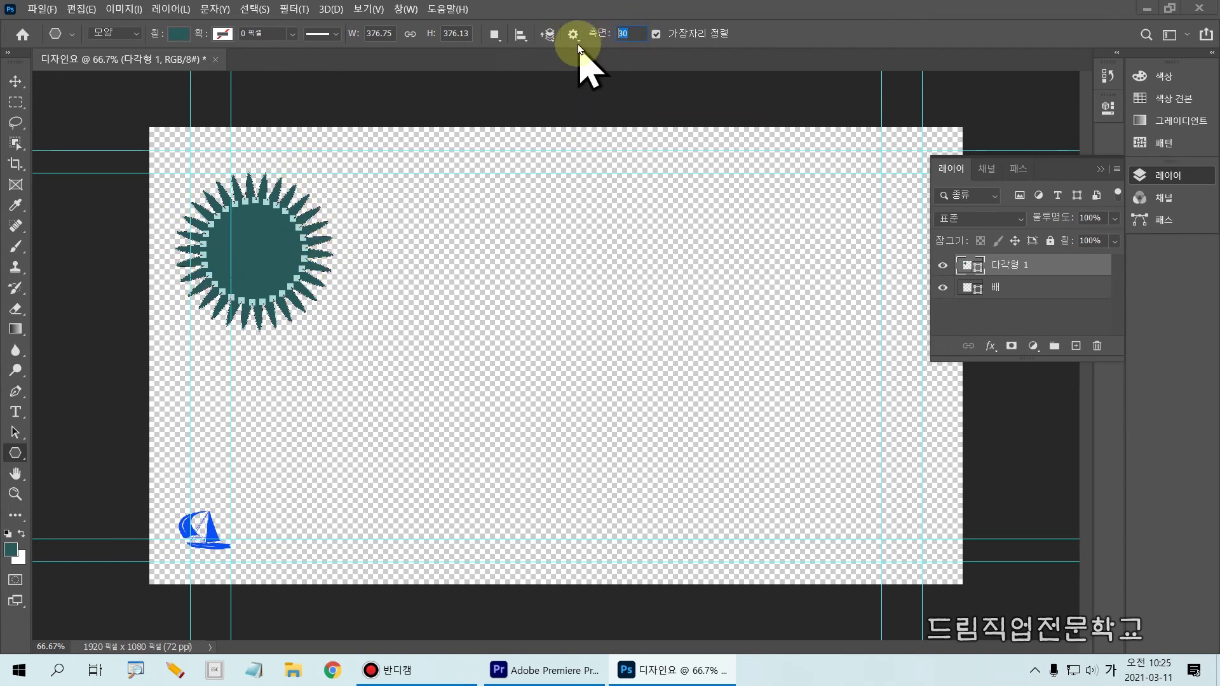
Set the number of sides to 20 and draw a star about 406 px wide to the right of the first star.
type("20")
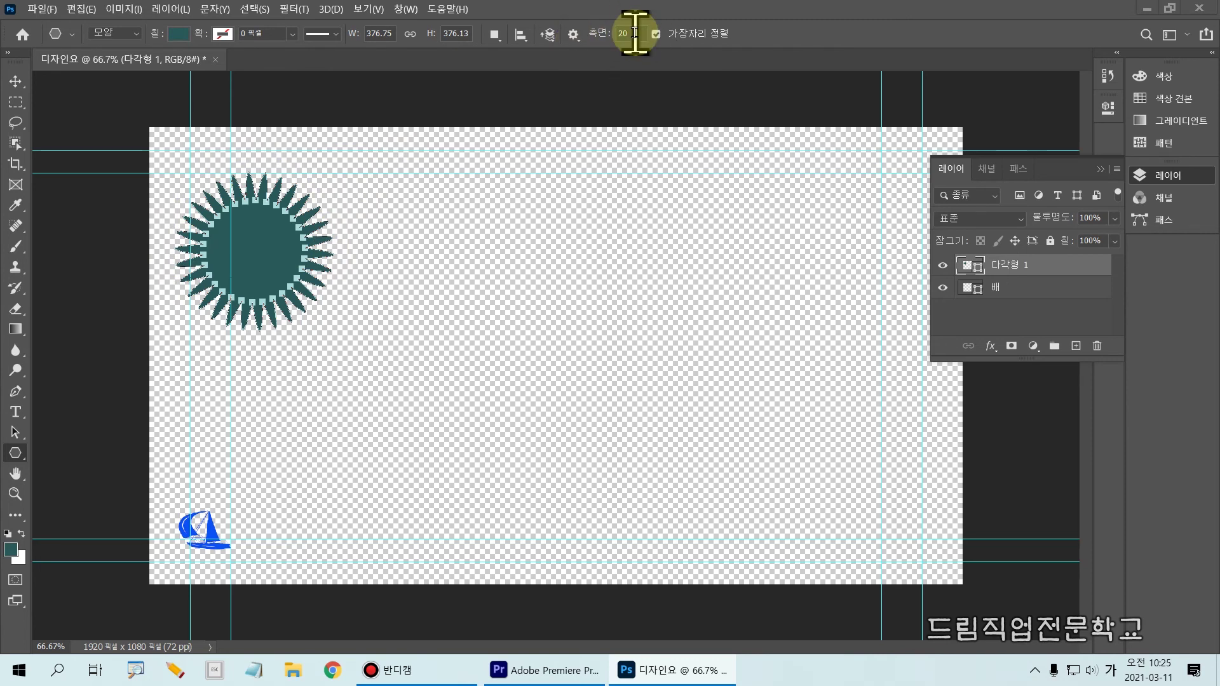
left_click_drag(450, 244, 505, 299)
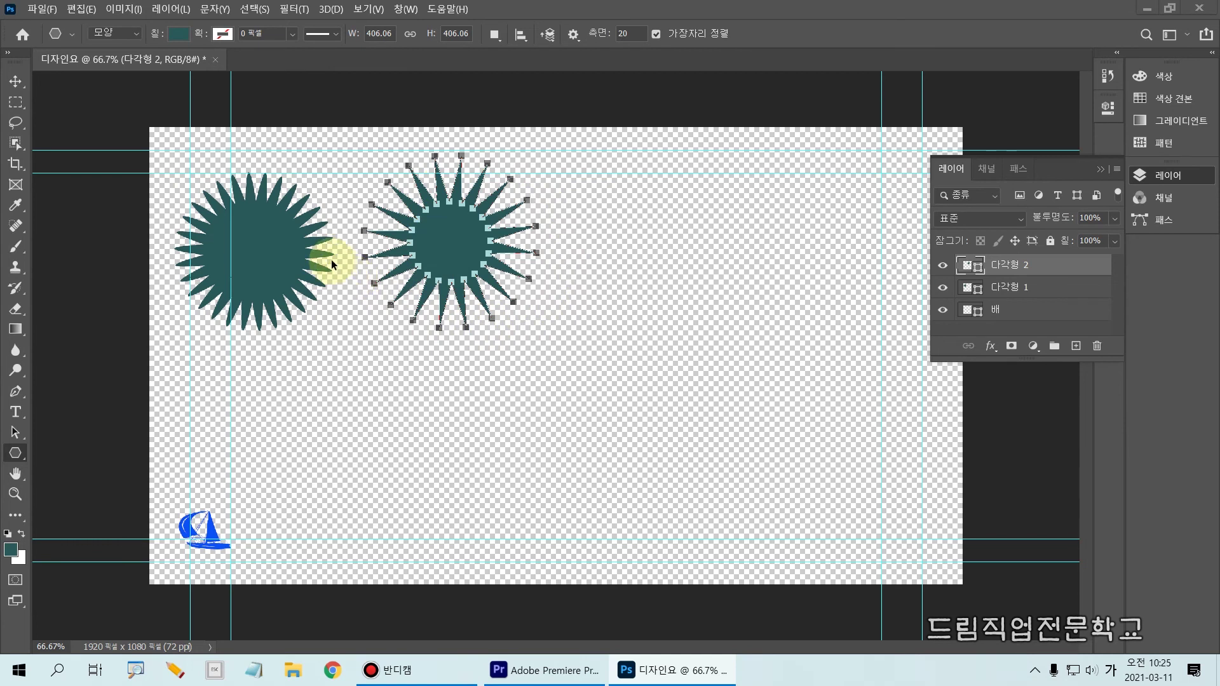
mouse_move(260, 177)
left_mouse_down()
mouse_move(274, 156)
mouse_move(257, 178)
left_mouse_up()
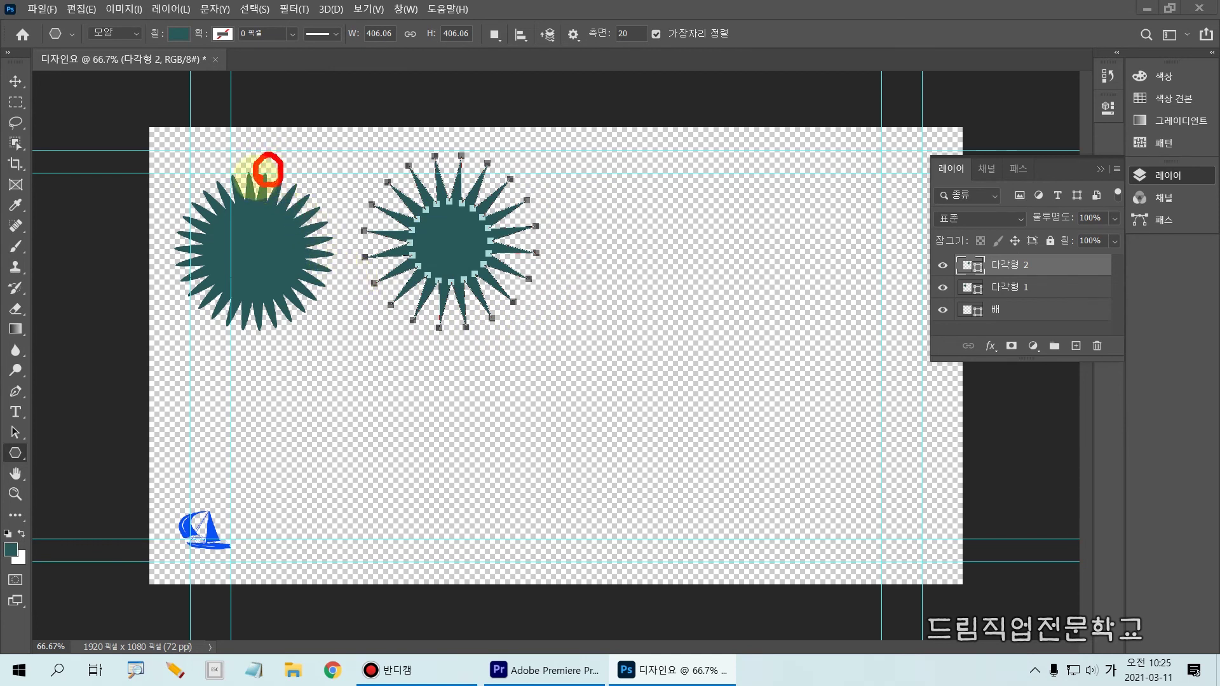
mouse_move(390, 217)
left_mouse_down()
mouse_move(364, 206)
mouse_move(395, 196)
mouse_move(385, 224)
left_mouse_up()
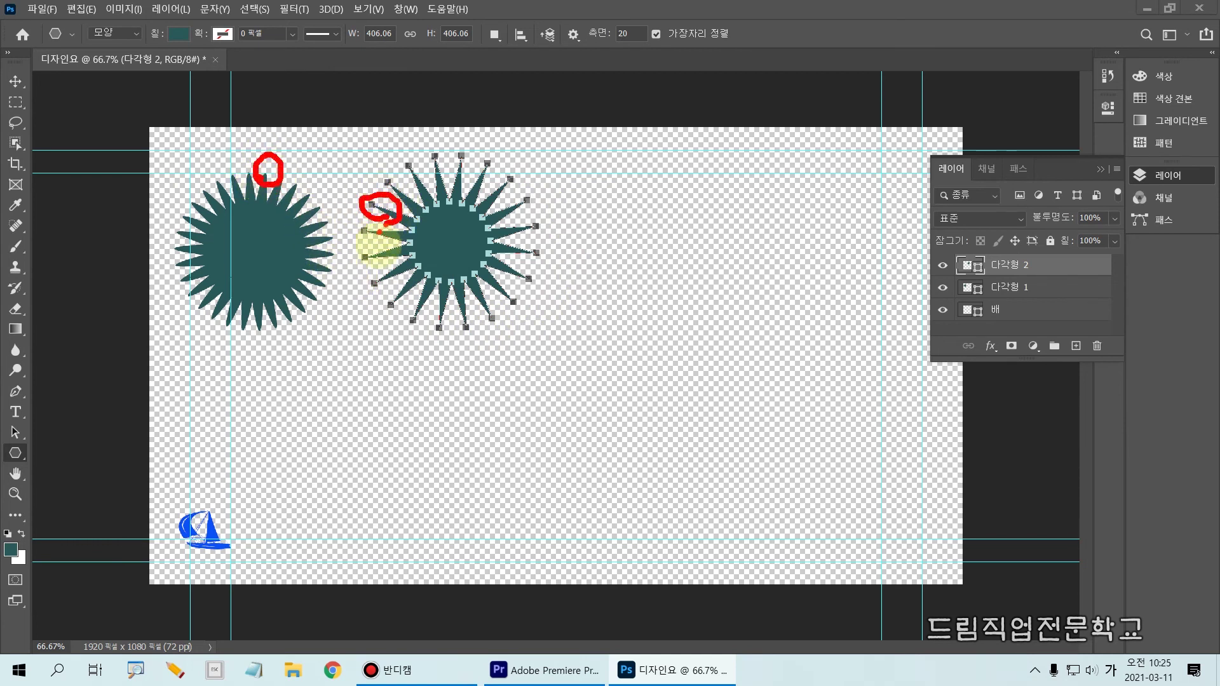
key("Escape")
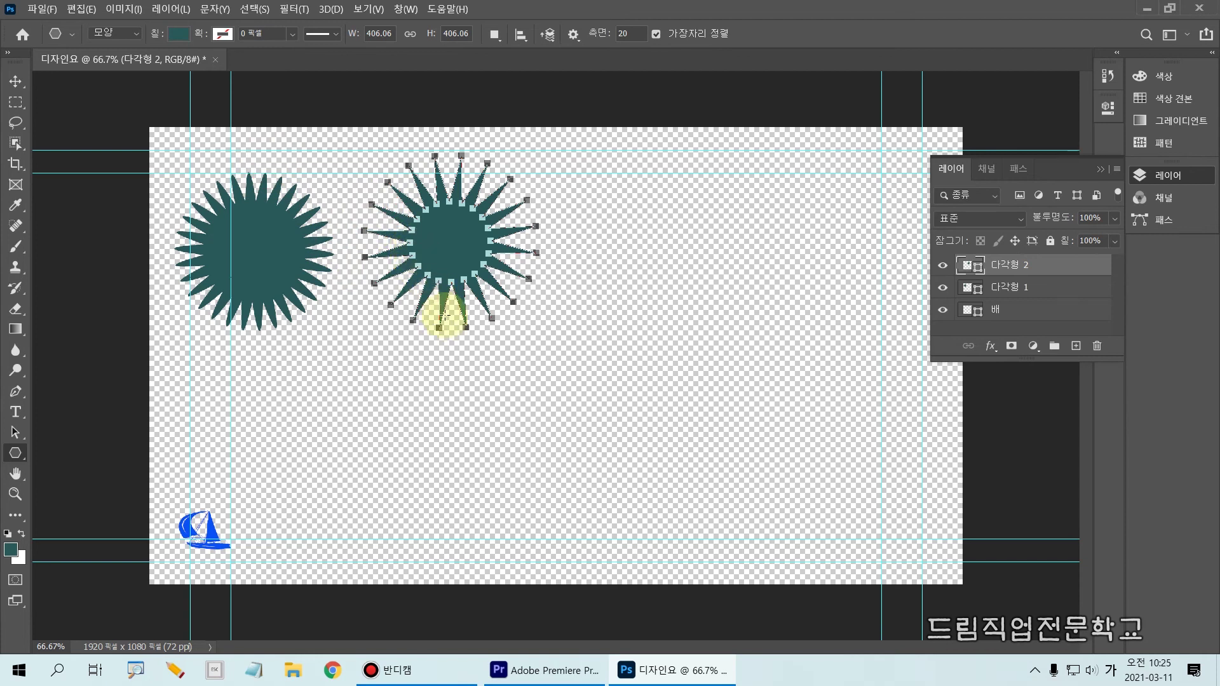
mouse_move(421, 261)
left_mouse_down()
mouse_move(382, 312)
mouse_move(426, 275)
left_mouse_up()
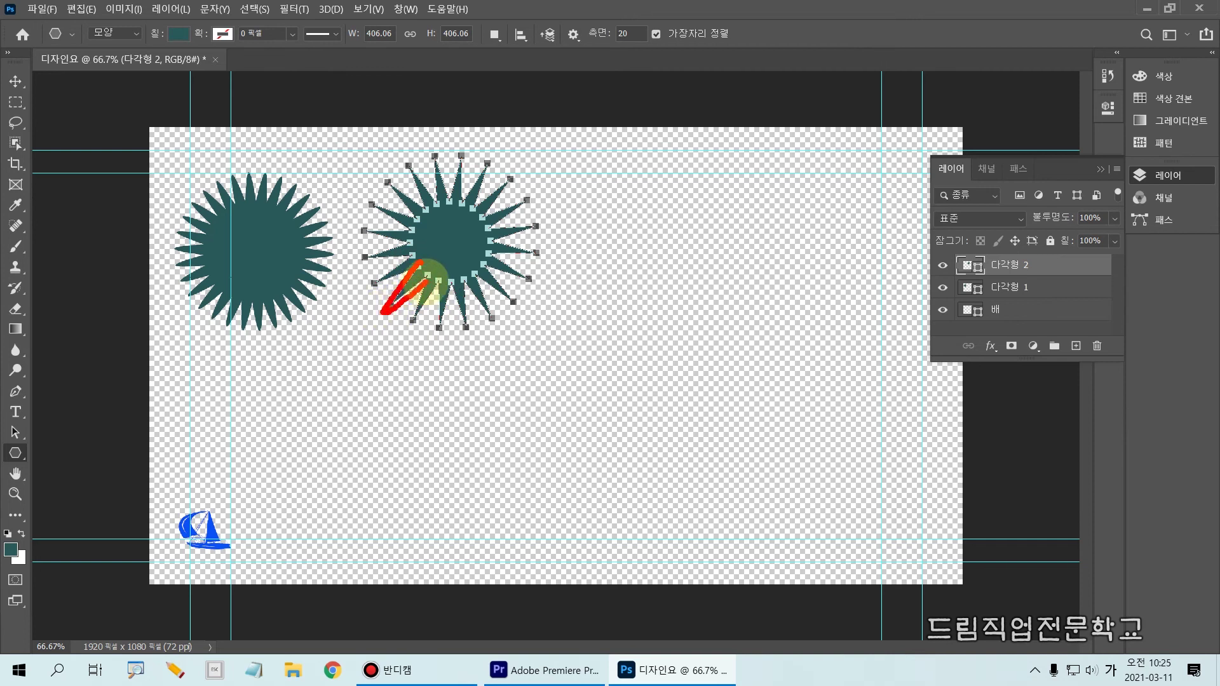
mouse_move(668, 209)
left_mouse_down()
mouse_move(672, 194)
mouse_move(703, 199)
left_mouse_up()
mouse_move(428, 204)
left_mouse_down()
mouse_move(440, 290)
mouse_move(495, 205)
mouse_move(417, 201)
mouse_move(423, 253)
left_mouse_up()
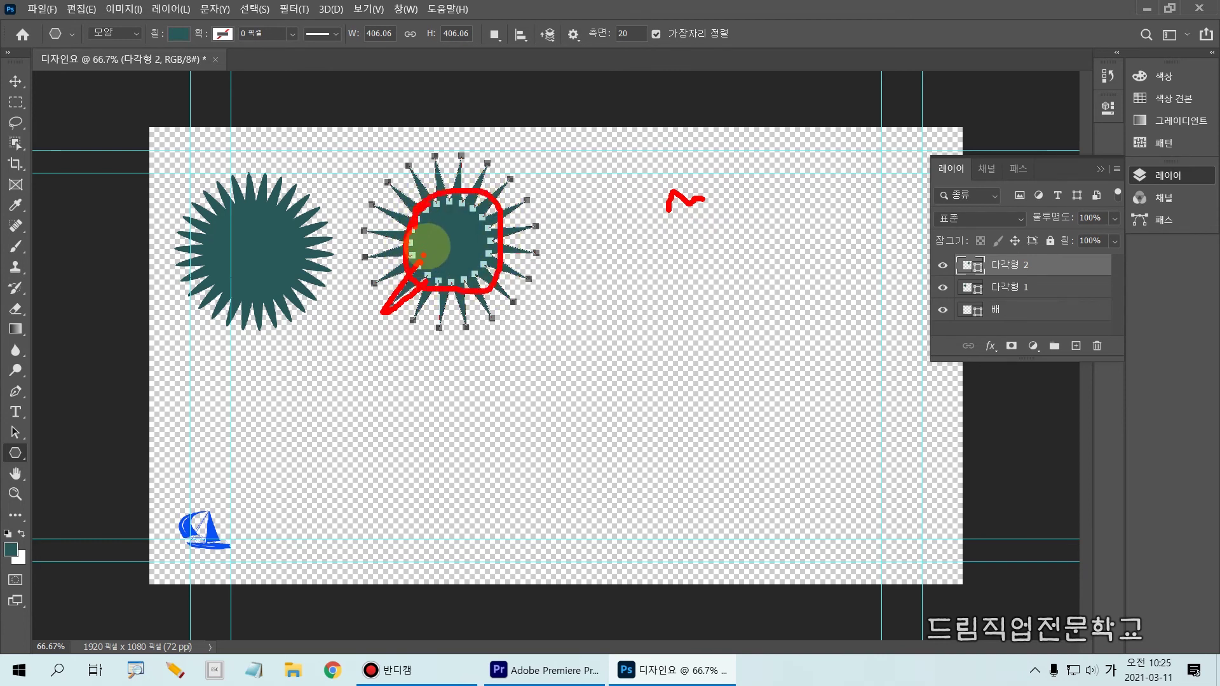
key("Escape")
left_click(572, 35)
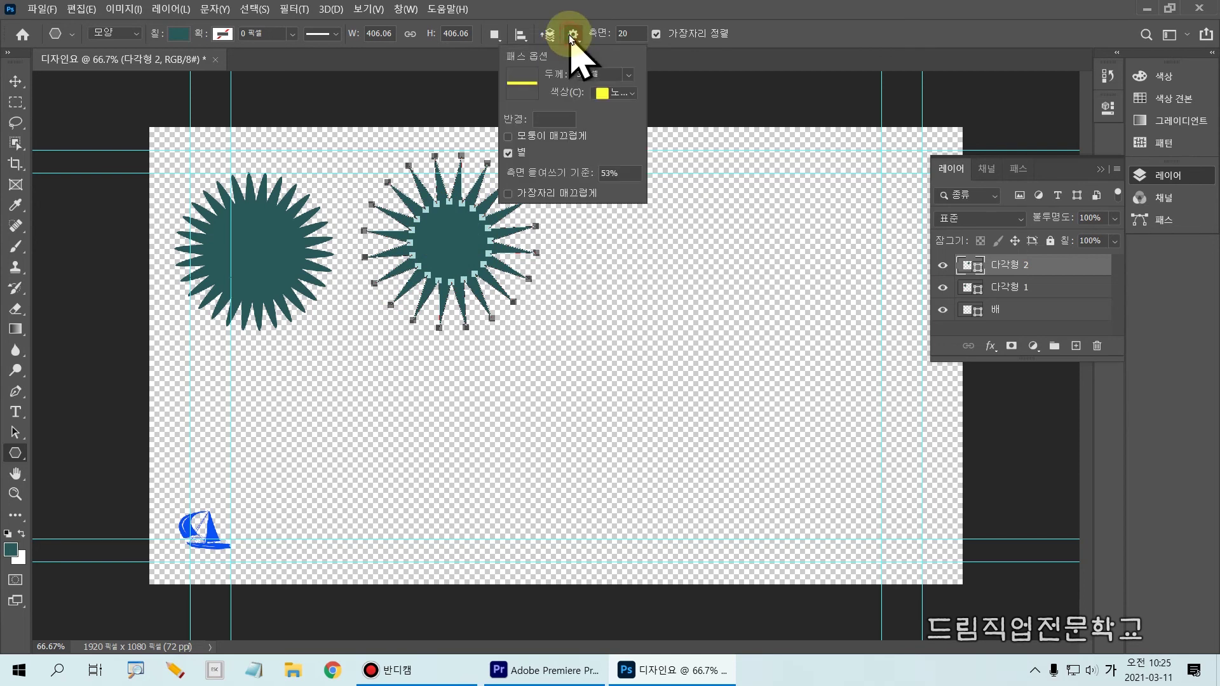
key("ctrl+2")
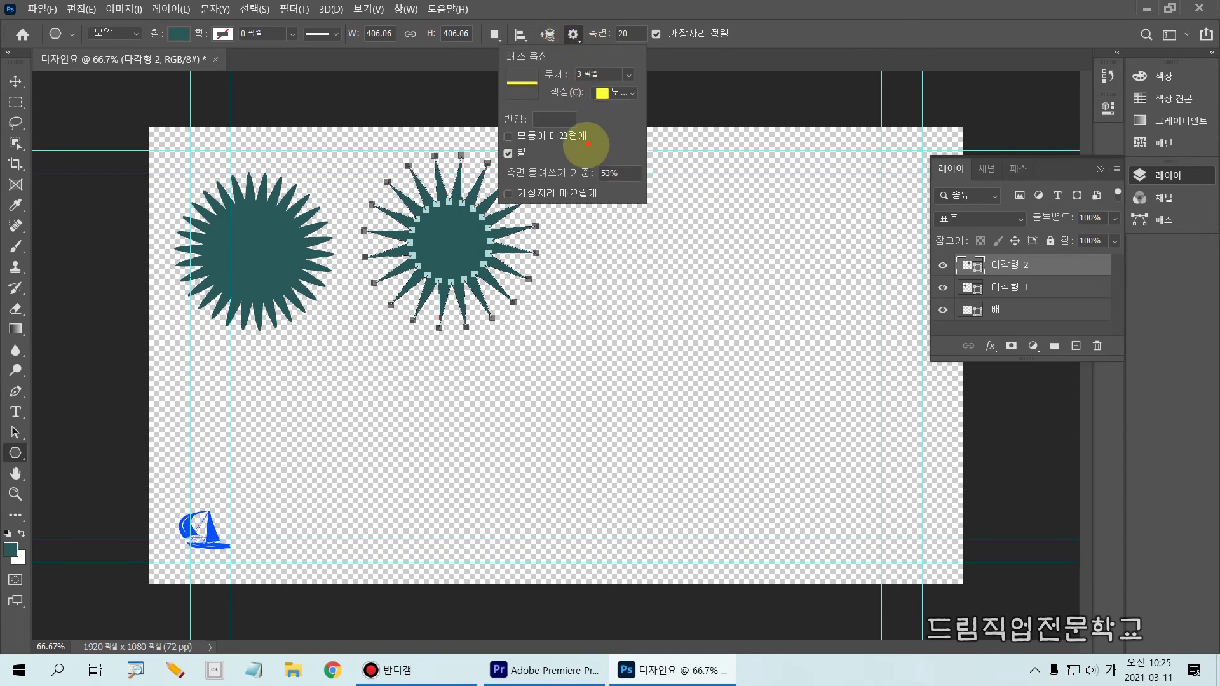
left_click_drag(495, 156, 640, 185)
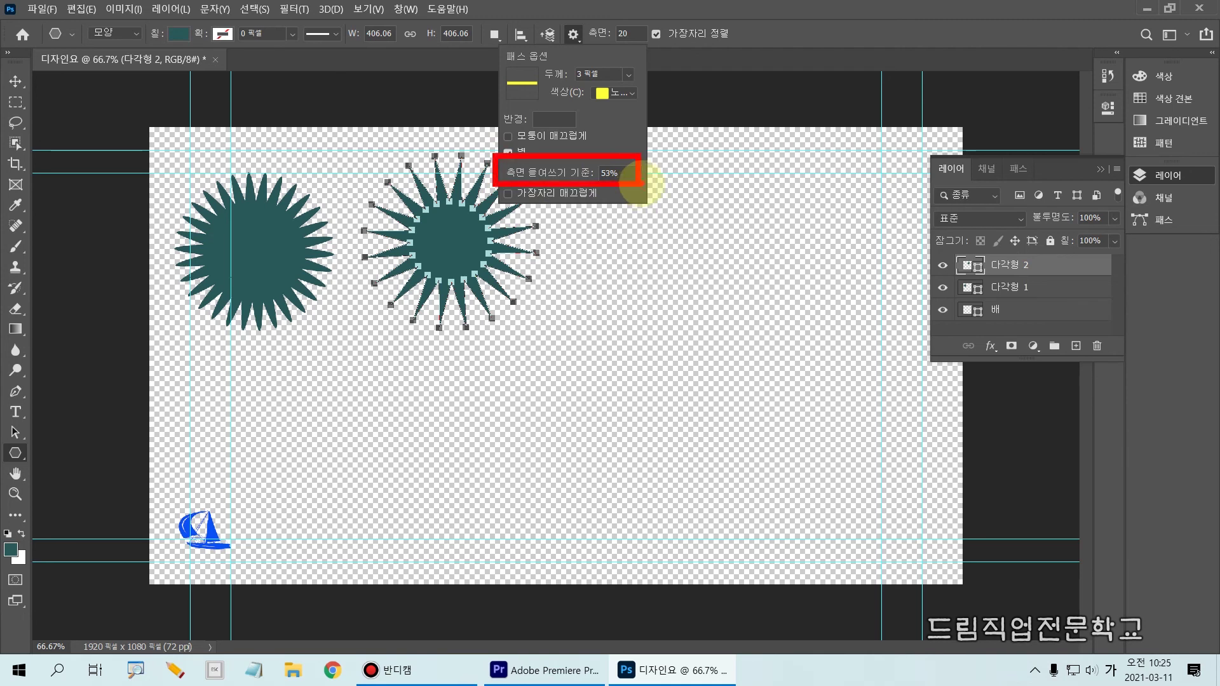
key("Escape")
Set the side indent (측면 들여쓰기 기준) to 80% and draw a star about 367 px wide to the right of the second star.
left_click(575, 34)
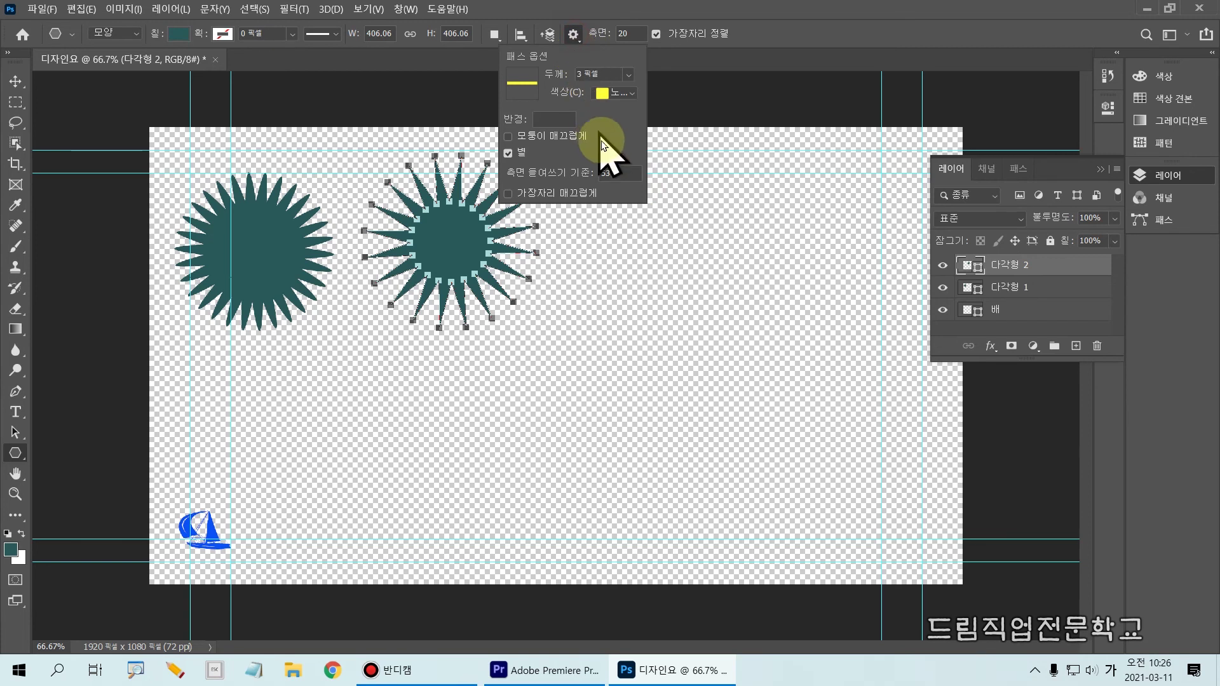
left_click_drag(623, 174, 577, 173)
type("80")
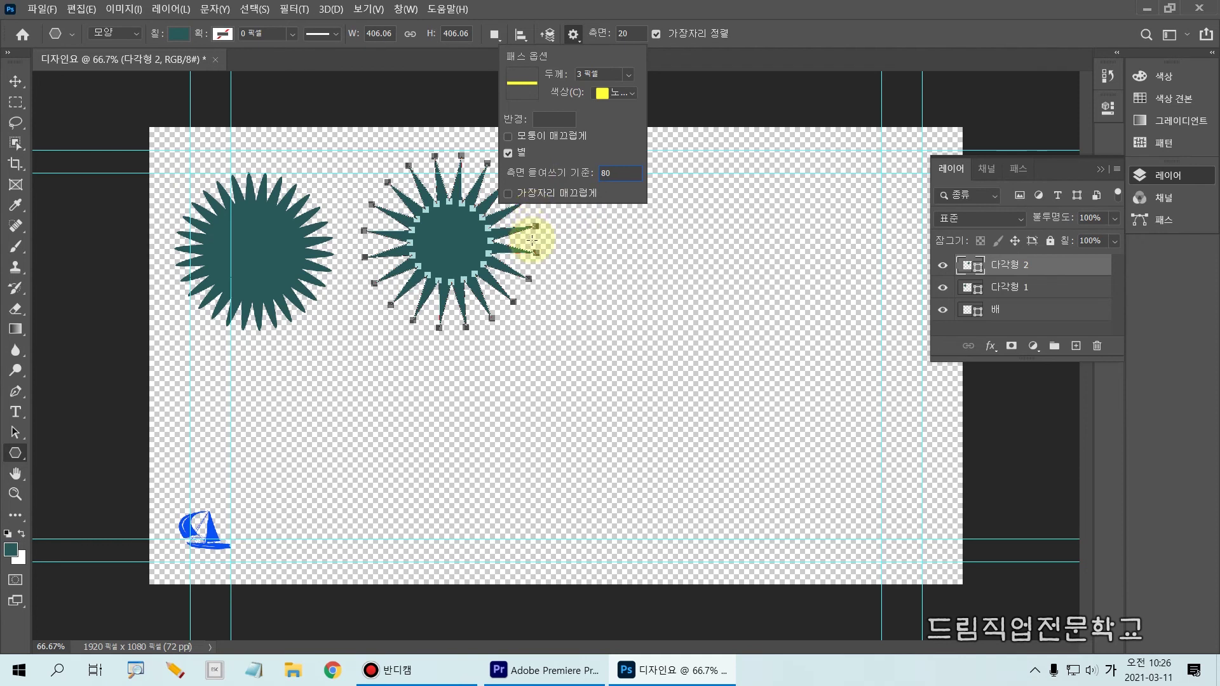
left_click_drag(600, 252, 654, 308)
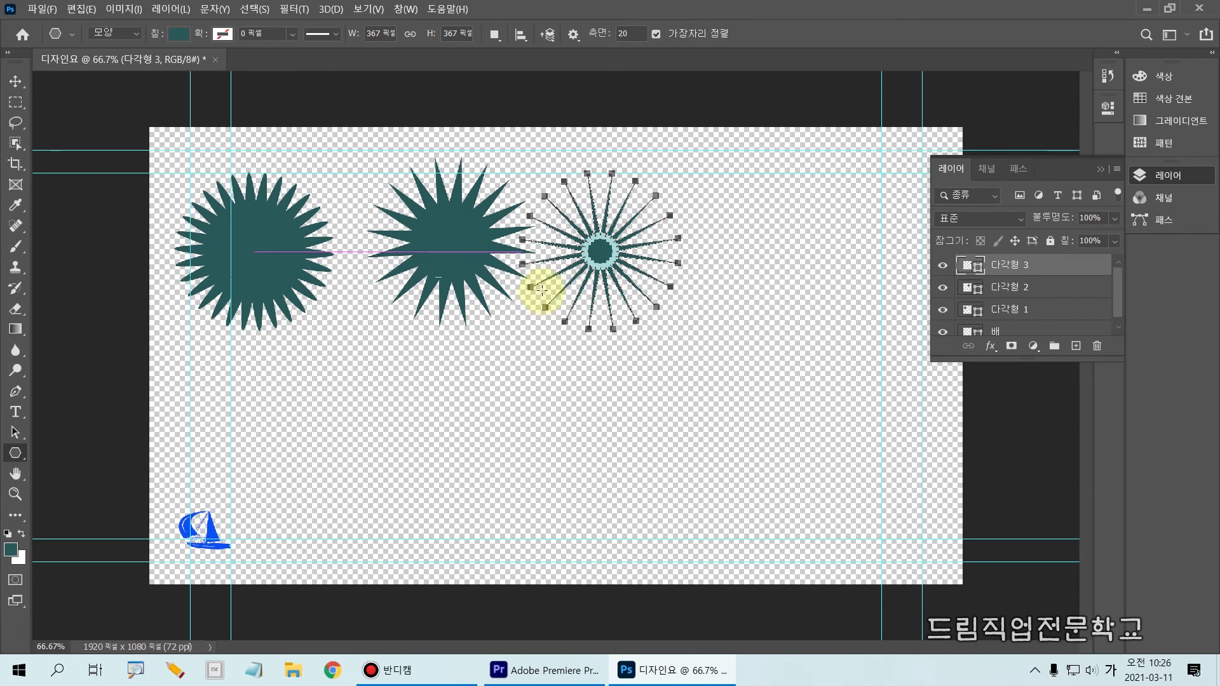
Set the side indent to 20% and draw a star about 423 px wide below the second star.
left_click(575, 33)
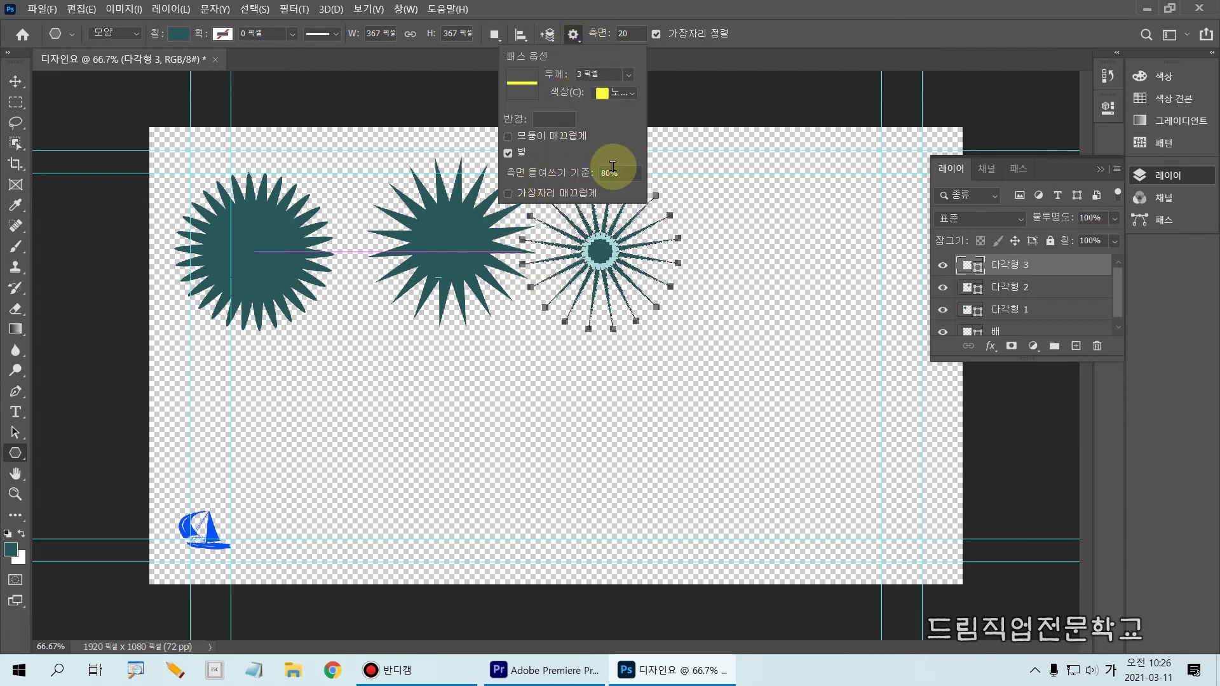
left_click(625, 171)
type("20")
left_click_drag(468, 377, 437, 438)
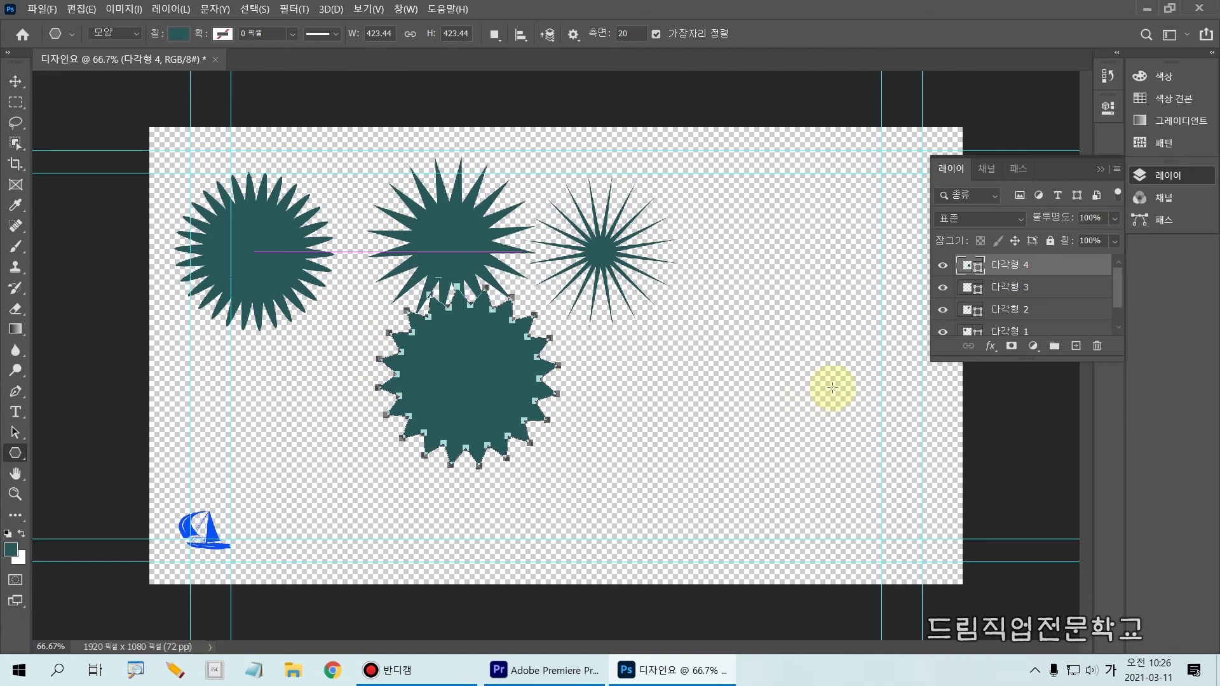
Make the Layers panel taller so the whole layer list down to 배 fits.
left_click_drag(958, 364, 954, 427)
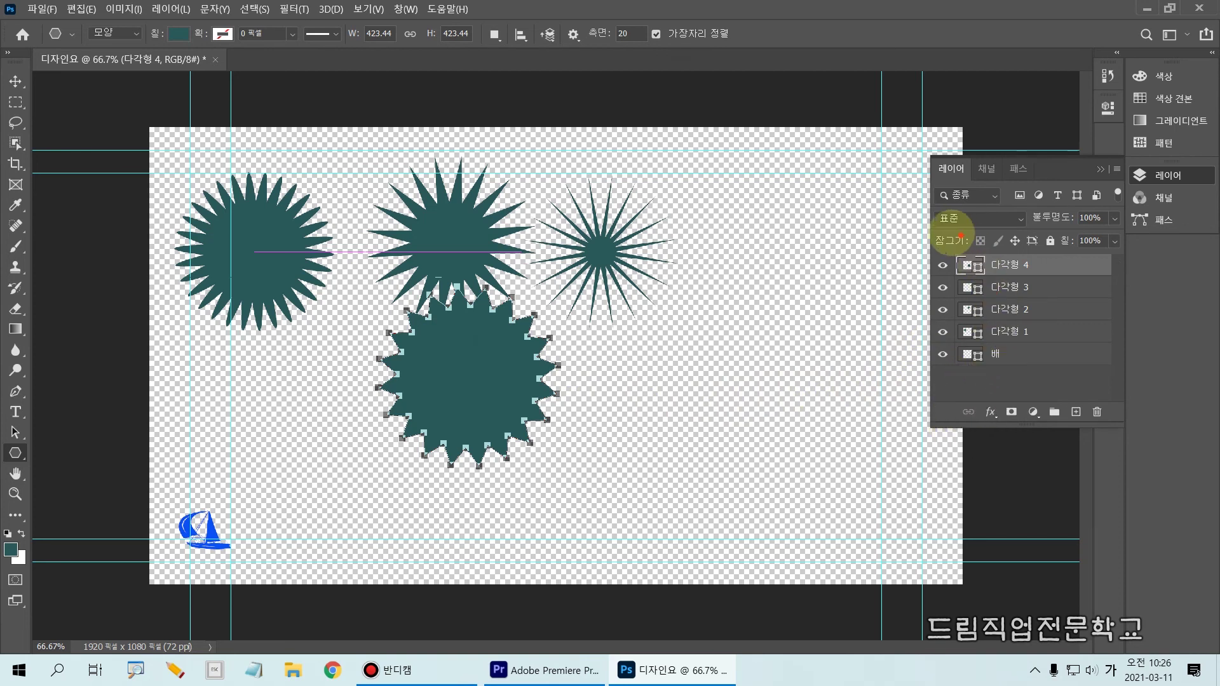
left_click_drag(911, 248, 1066, 347)
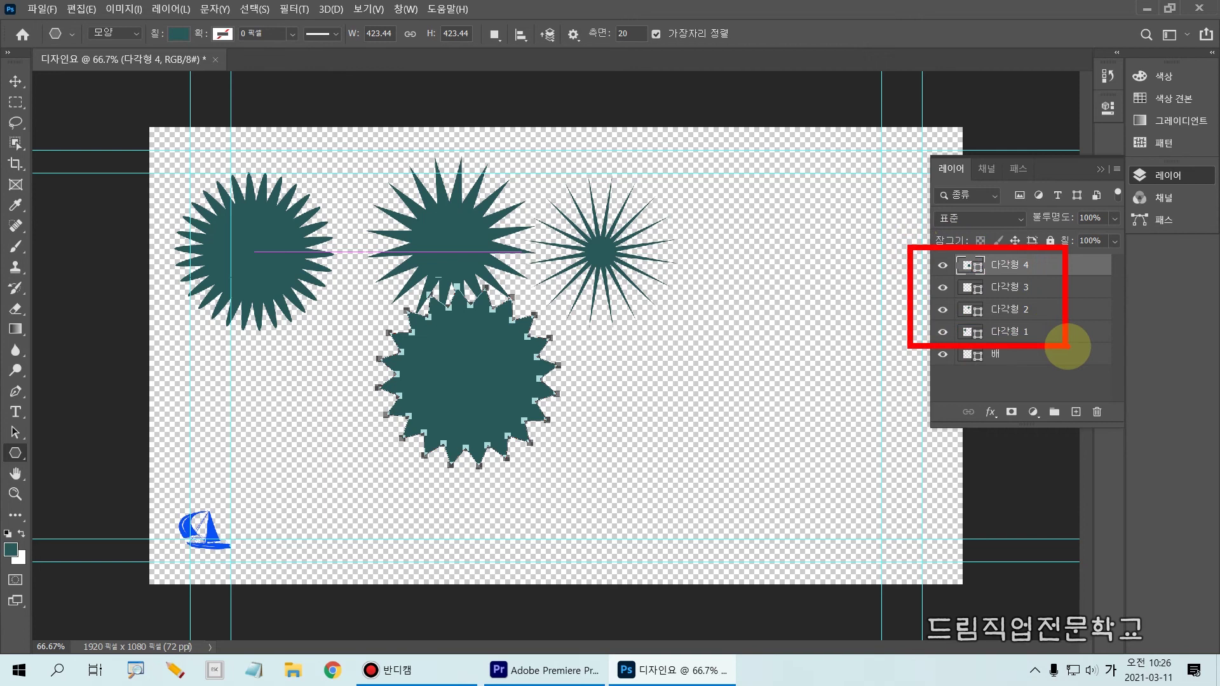
key("Escape")
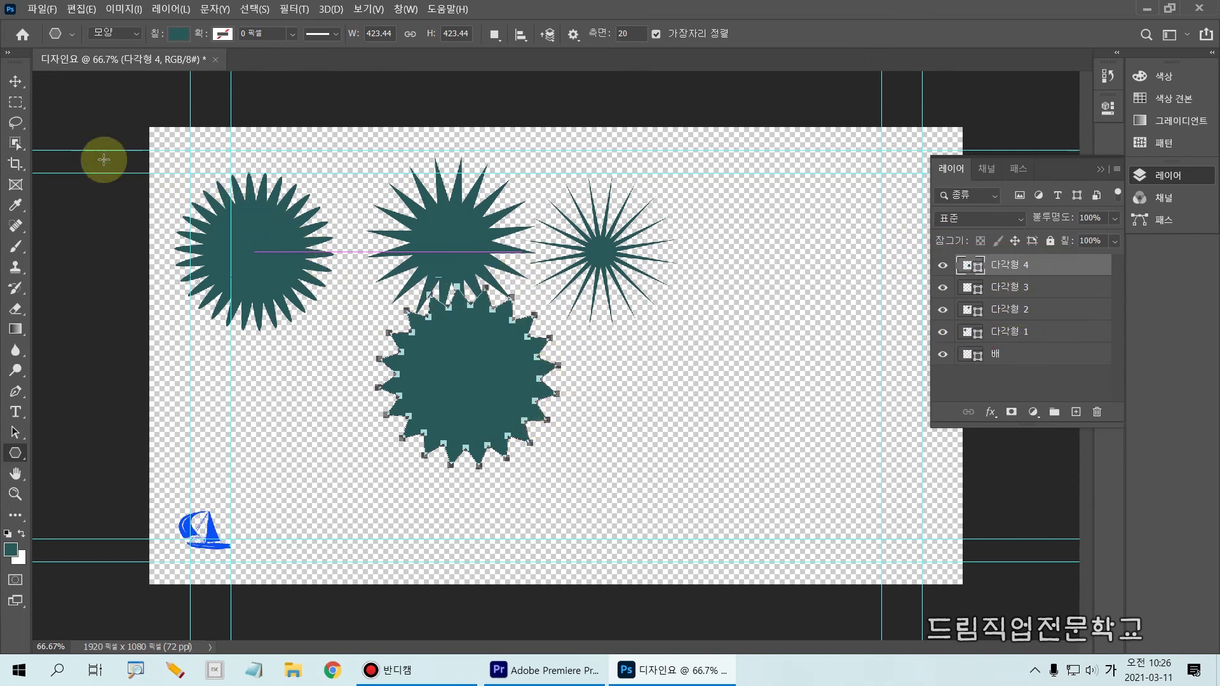
mouse_move(1, 71)
left_mouse_down()
mouse_move(39, 97)
mouse_move(30, 74)
left_mouse_up()
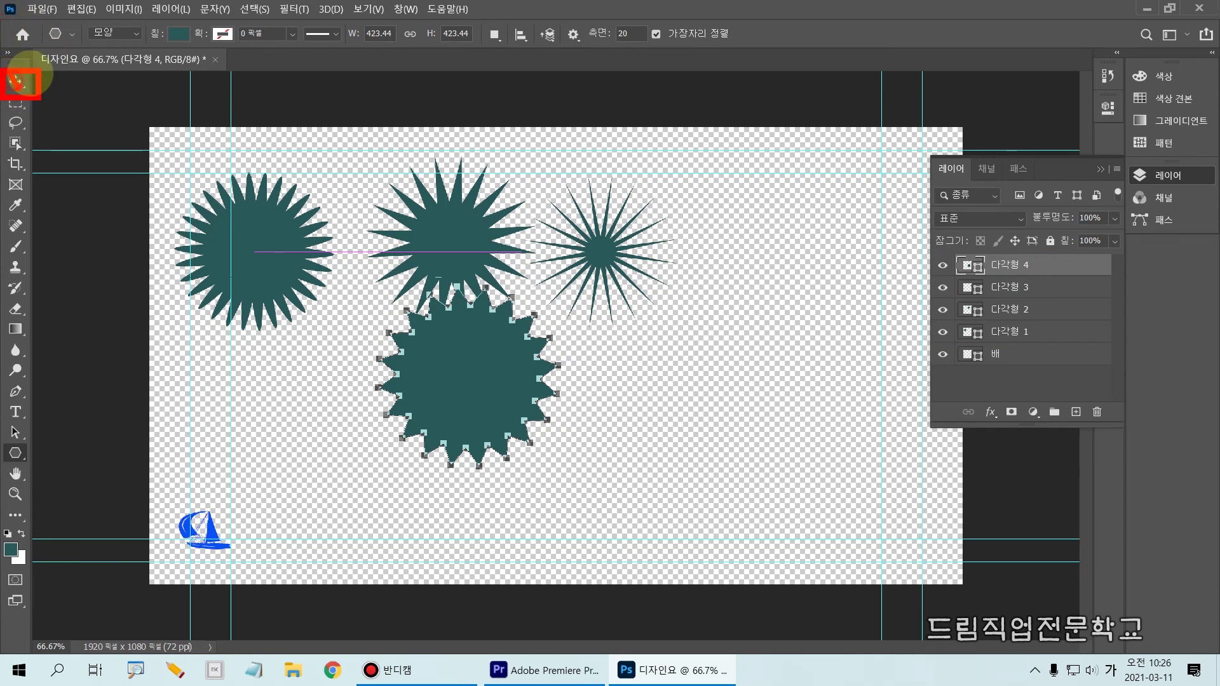
Select the stars one after another on the canvas with the Move tool, nudging the lower star slightly upward.
left_click(14, 82)
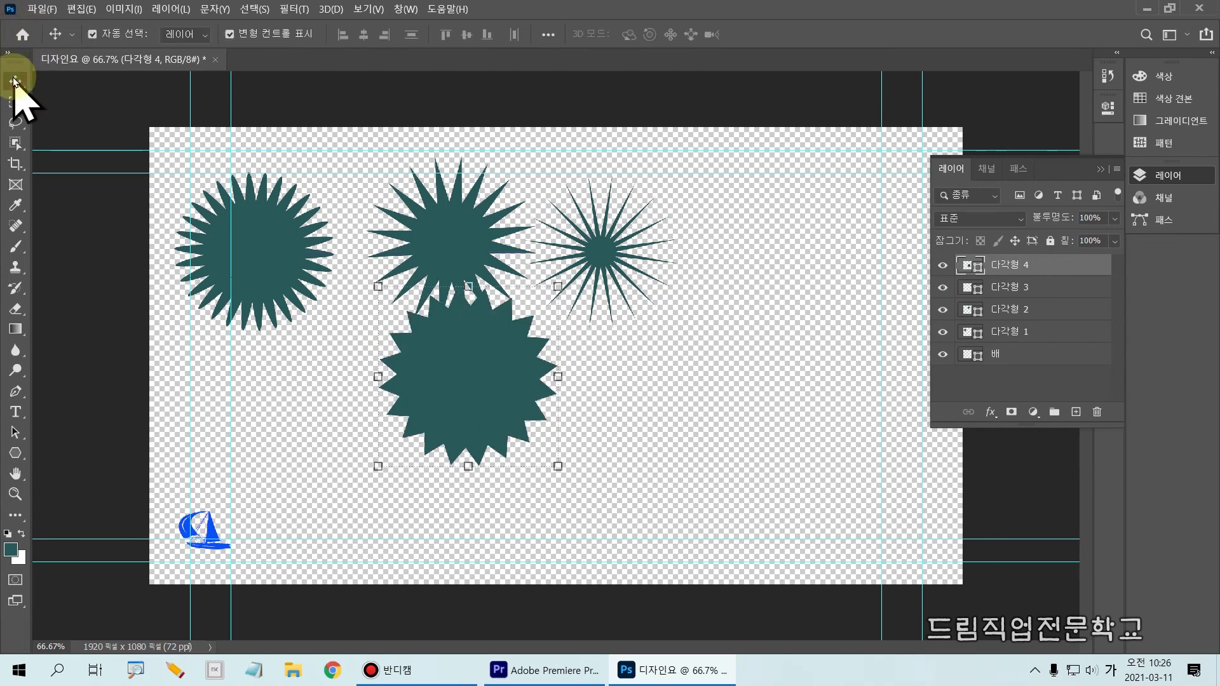
left_click(285, 231)
left_click(450, 240)
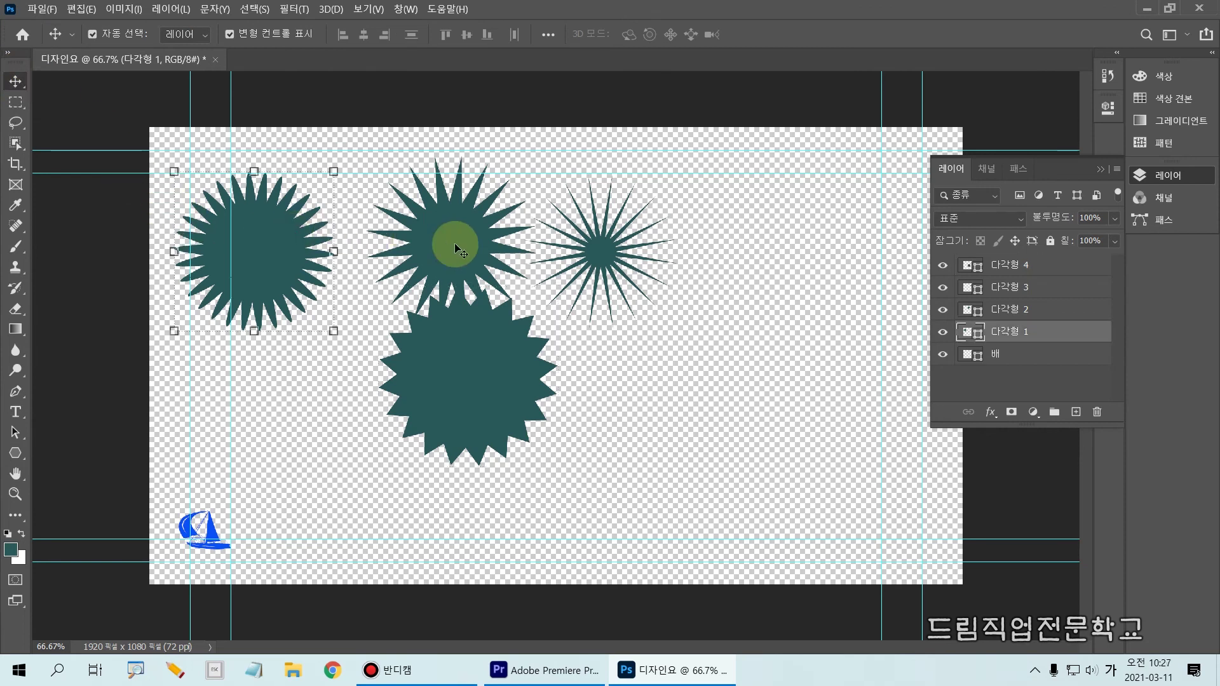
left_click(578, 315)
left_click_drag(498, 360, 497, 349)
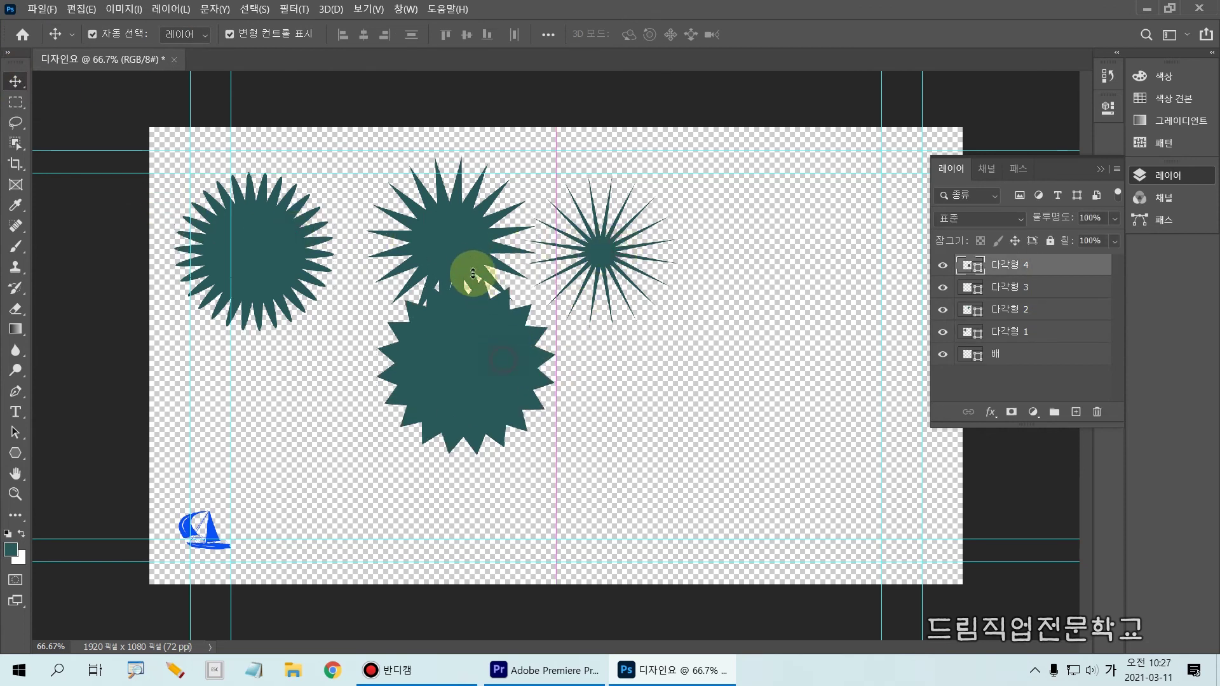
left_click(469, 254)
left_click(591, 250)
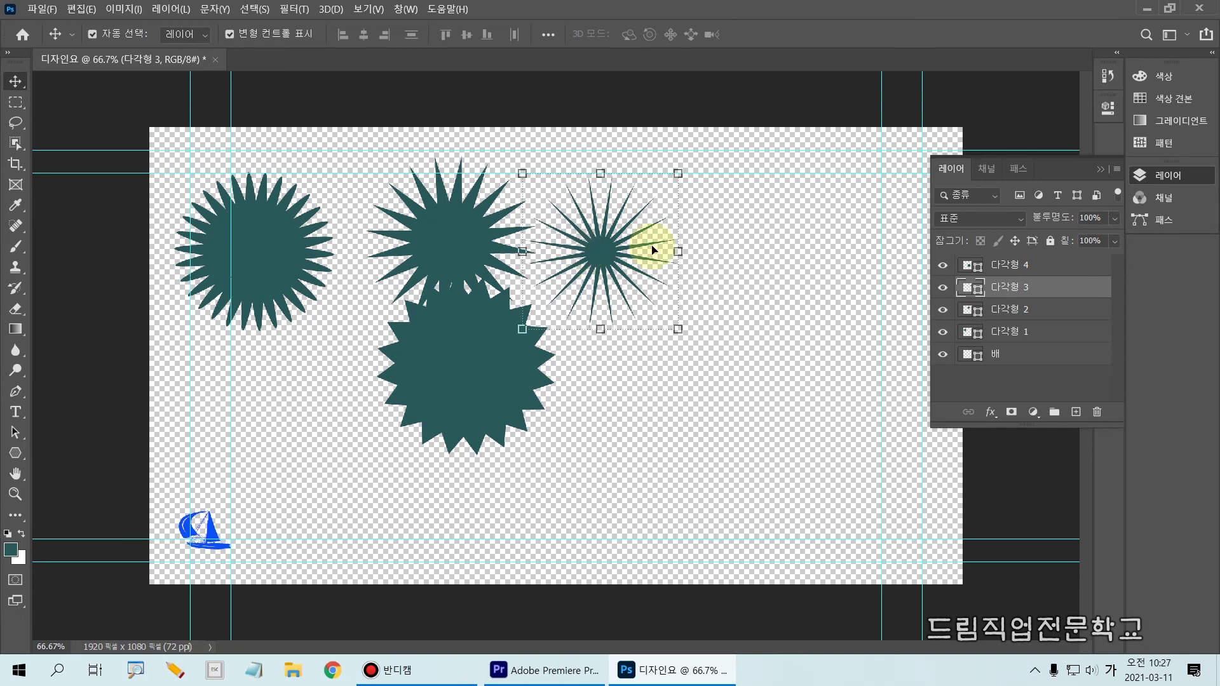
Step through the star layers 다각형 4 to 다각형 1 and back up to see which star each one holds.
left_click(1001, 265)
left_click(1019, 292)
left_click(1020, 306)
left_click(1019, 334)
left_click(1014, 311)
left_click(1014, 287)
Delete the four star layers 다각형 4, 다각형 3, 다각형 2 and 다각형 1, keeping only the 배 layer.
left_click(1012, 264)
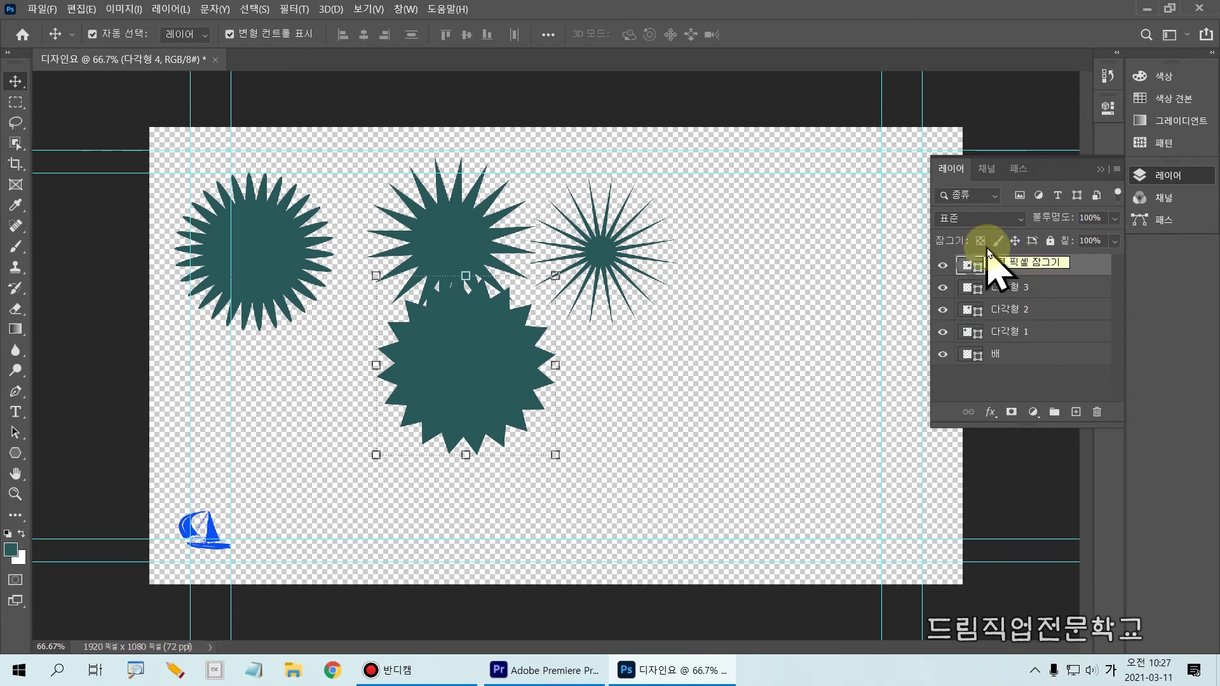
key("Delete")
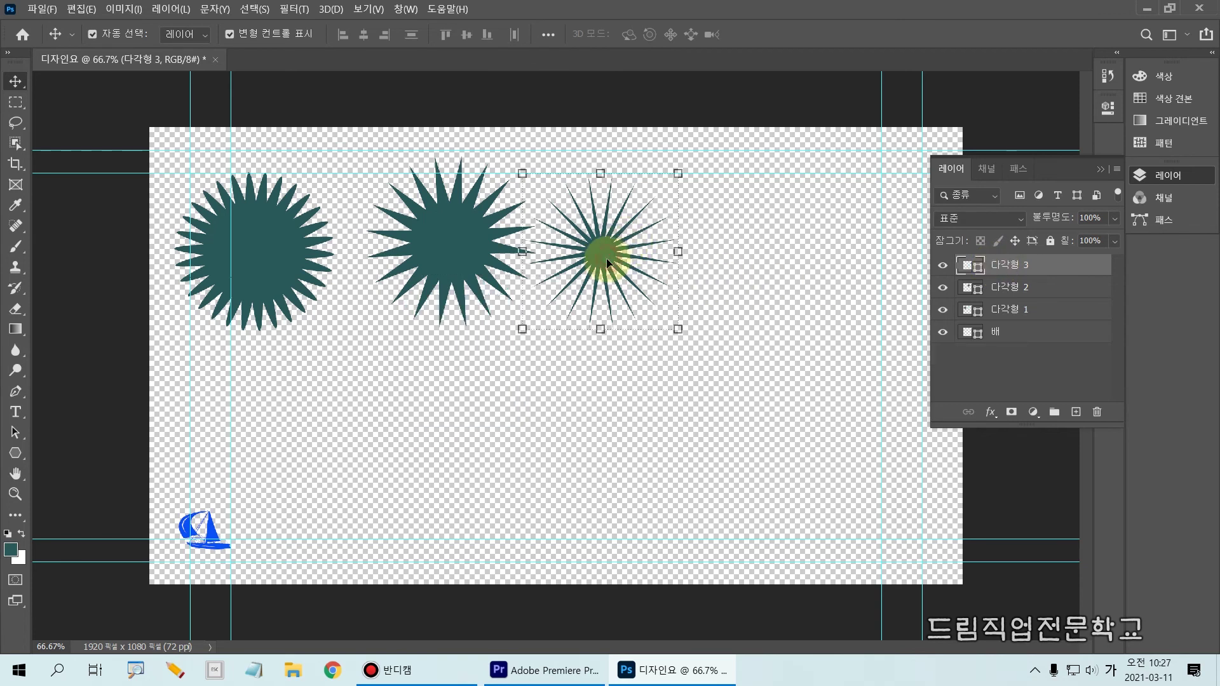
key("Delete")
left_click(444, 248)
key("Delete")
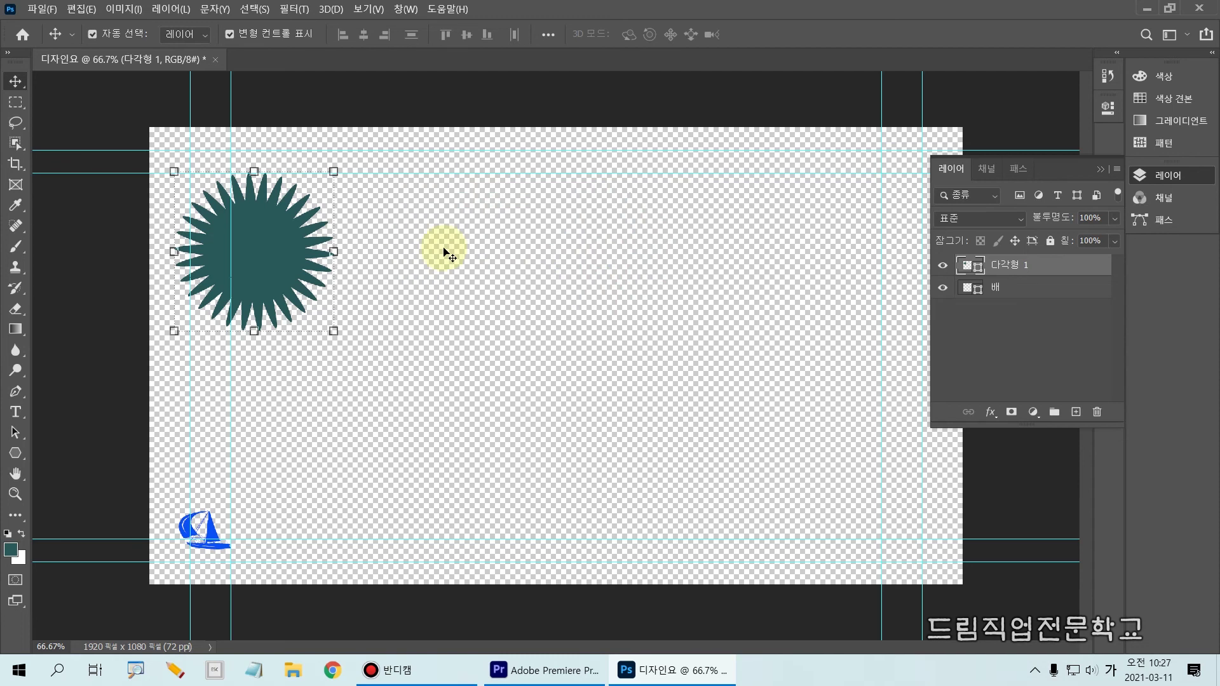
key("Delete")
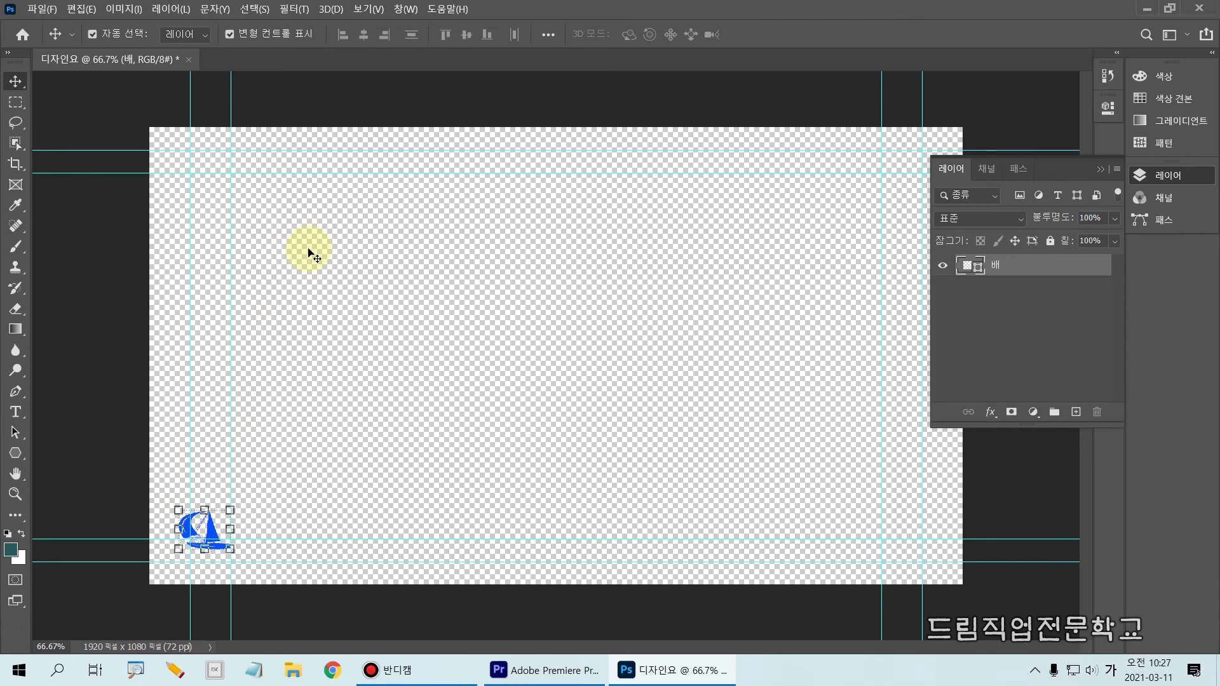
Draw a 20-sided star about 371 px wide in the canvas's upper-left area and move it inside the guides there.
left_click(15, 453)
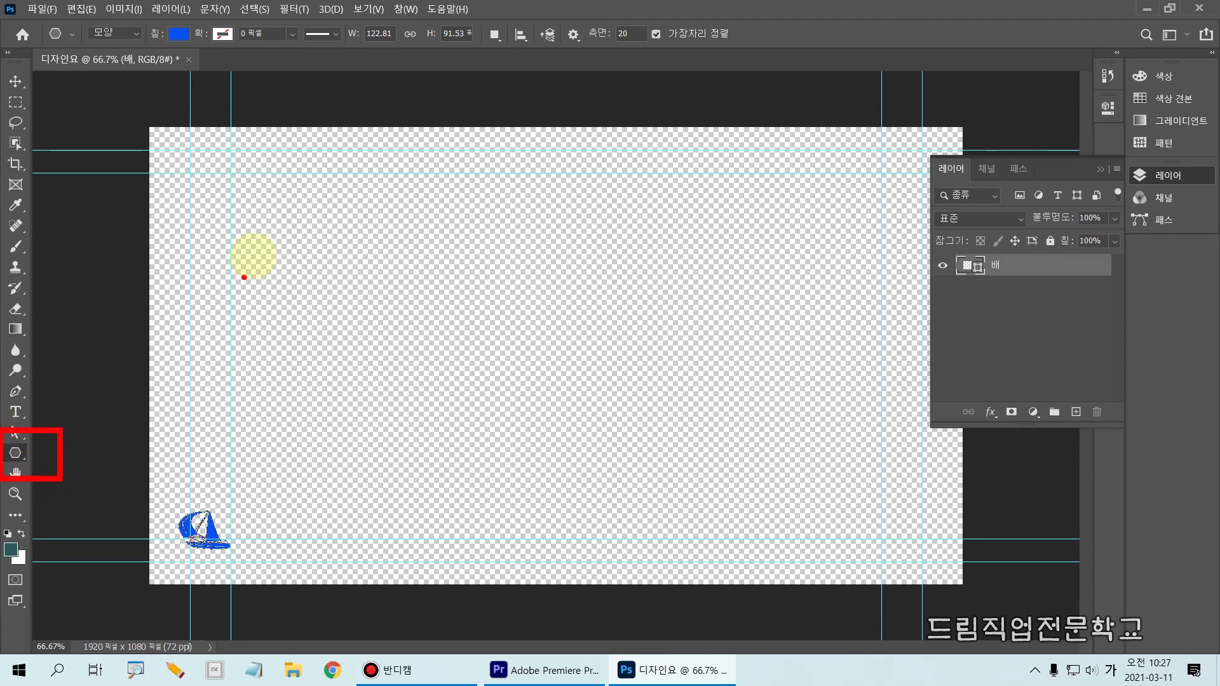
left_click_drag(251, 203, 260, 272)
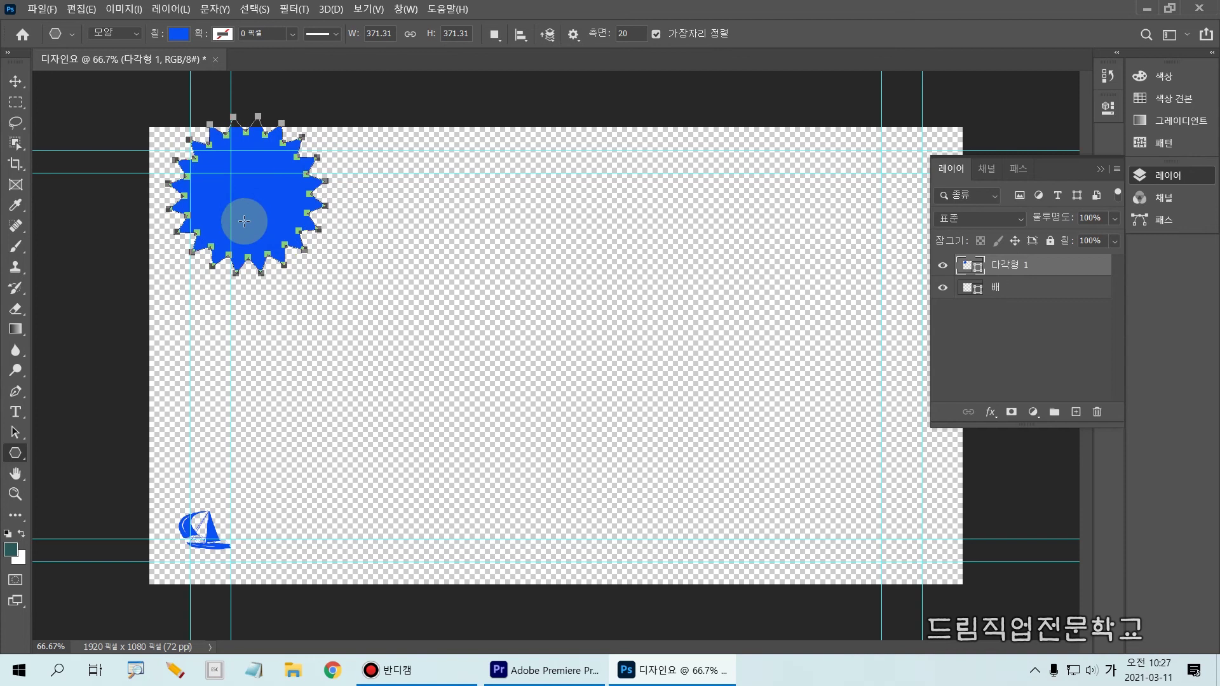
left_click(15, 81)
left_click_drag(263, 227, 254, 289)
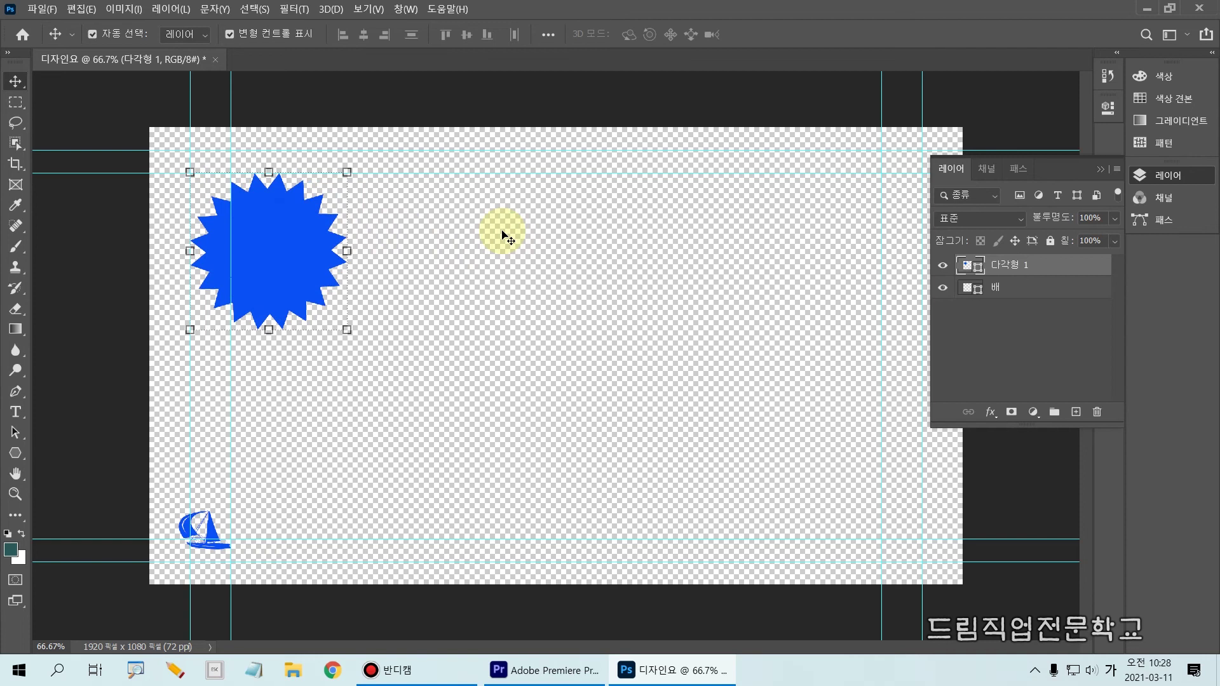
key("ctrl+2")
mouse_move(257, 230)
left_mouse_down()
mouse_move(257, 240)
mouse_move(277, 233)
left_mouse_up()
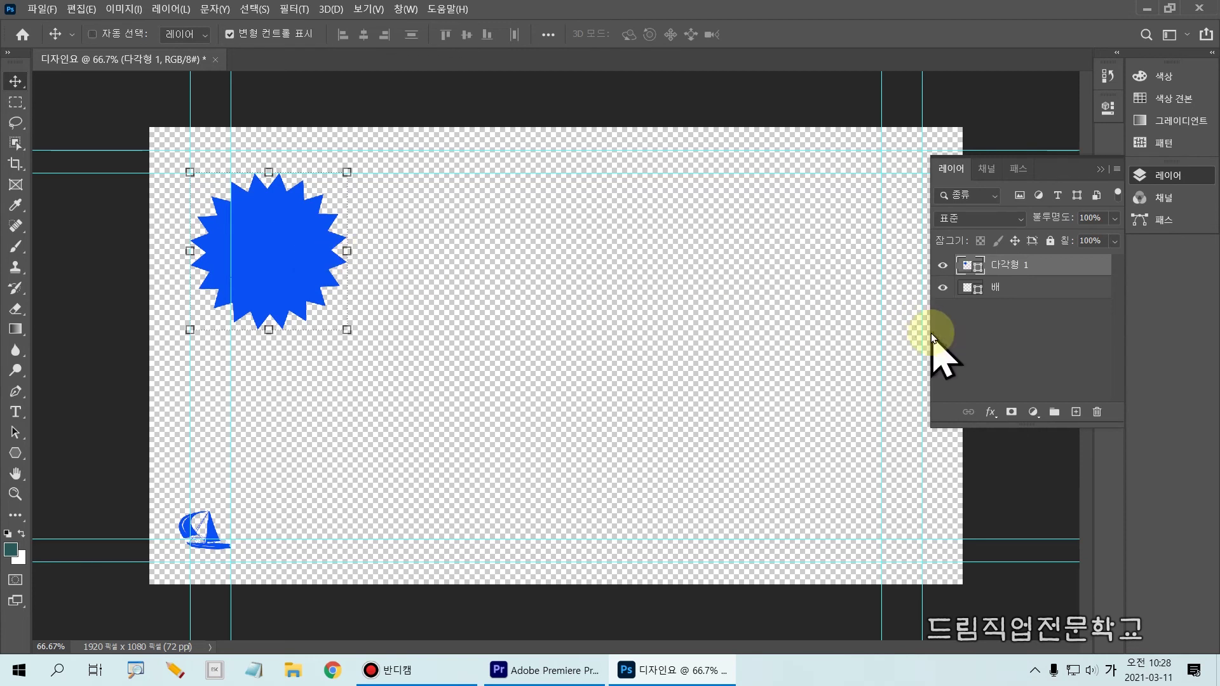
key("ctrl+2")
left_click_drag(937, 239, 1067, 278)
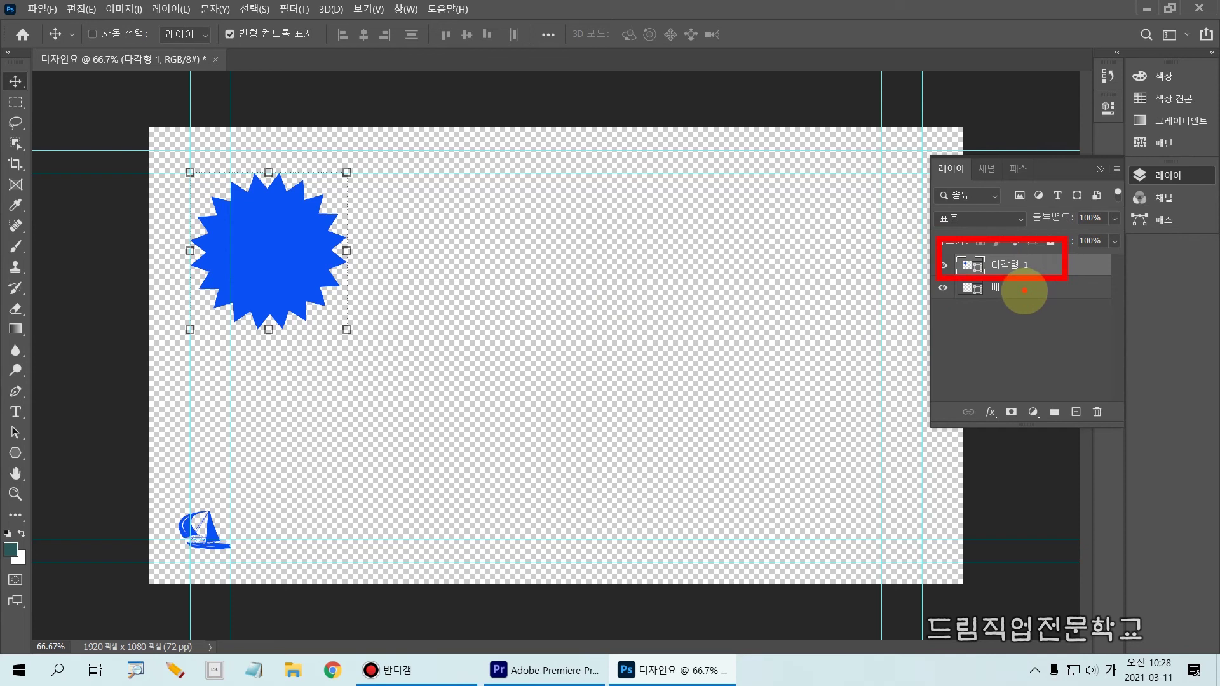
left_click_drag(995, 262, 1036, 269)
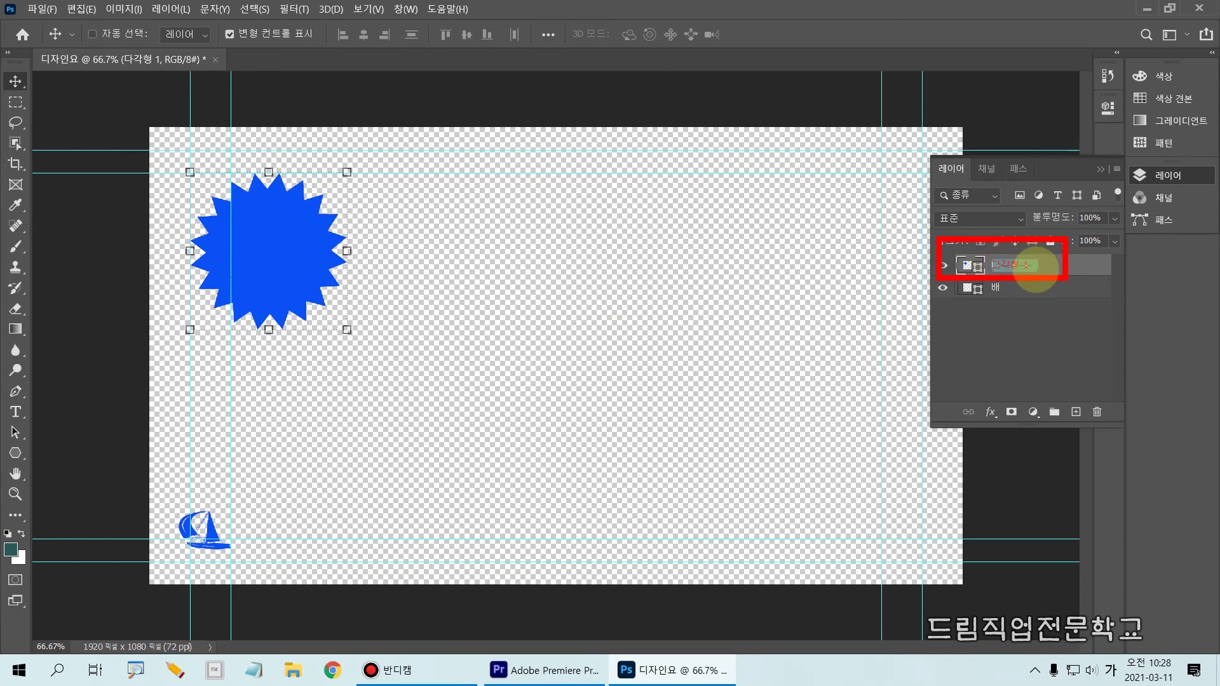
key("Escape")
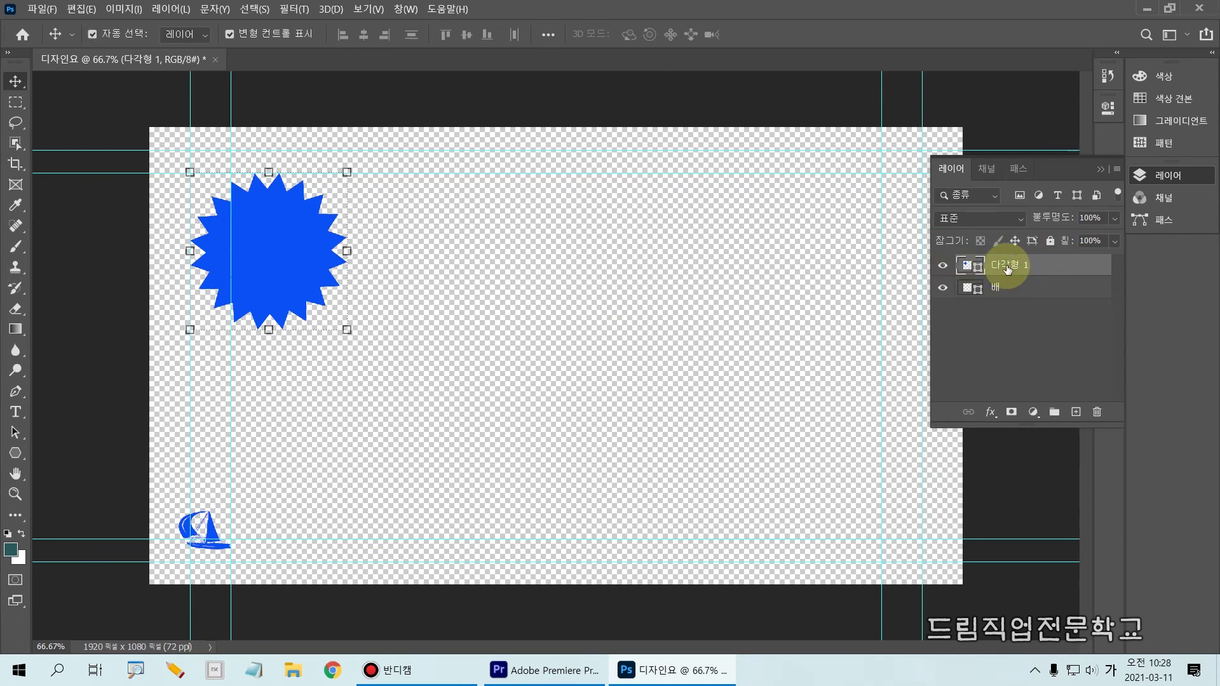
key("ctrl+2")
left_click_drag(954, 258, 991, 278)
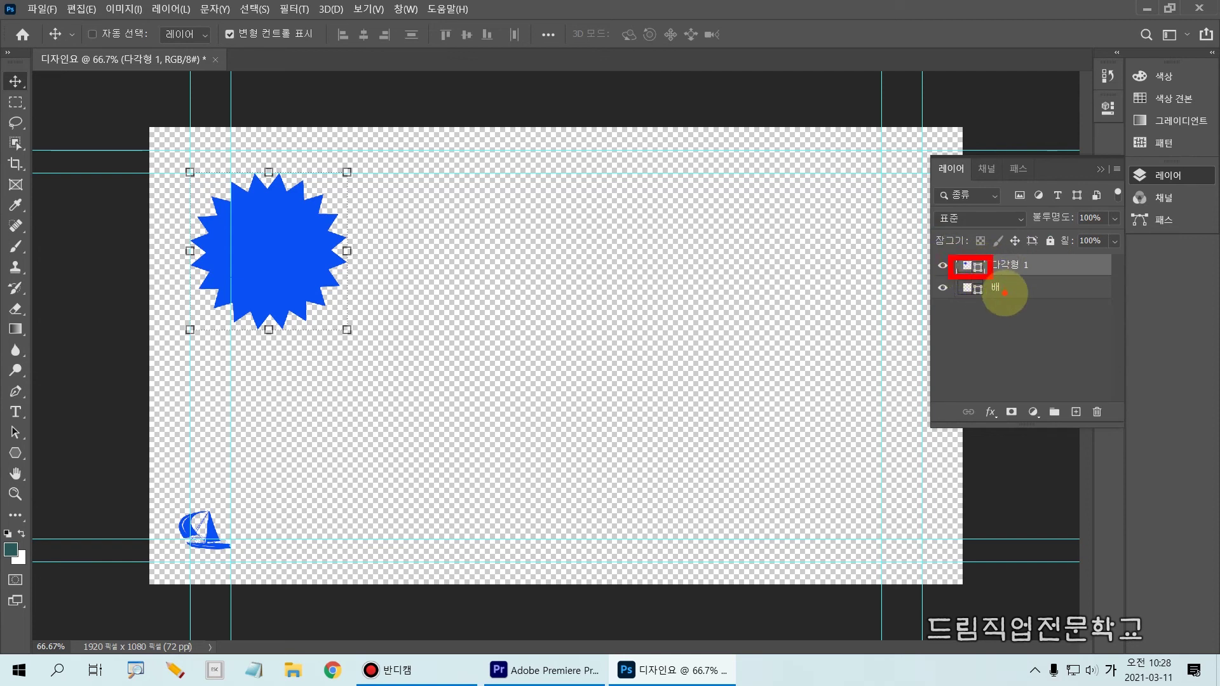
key("Escape")
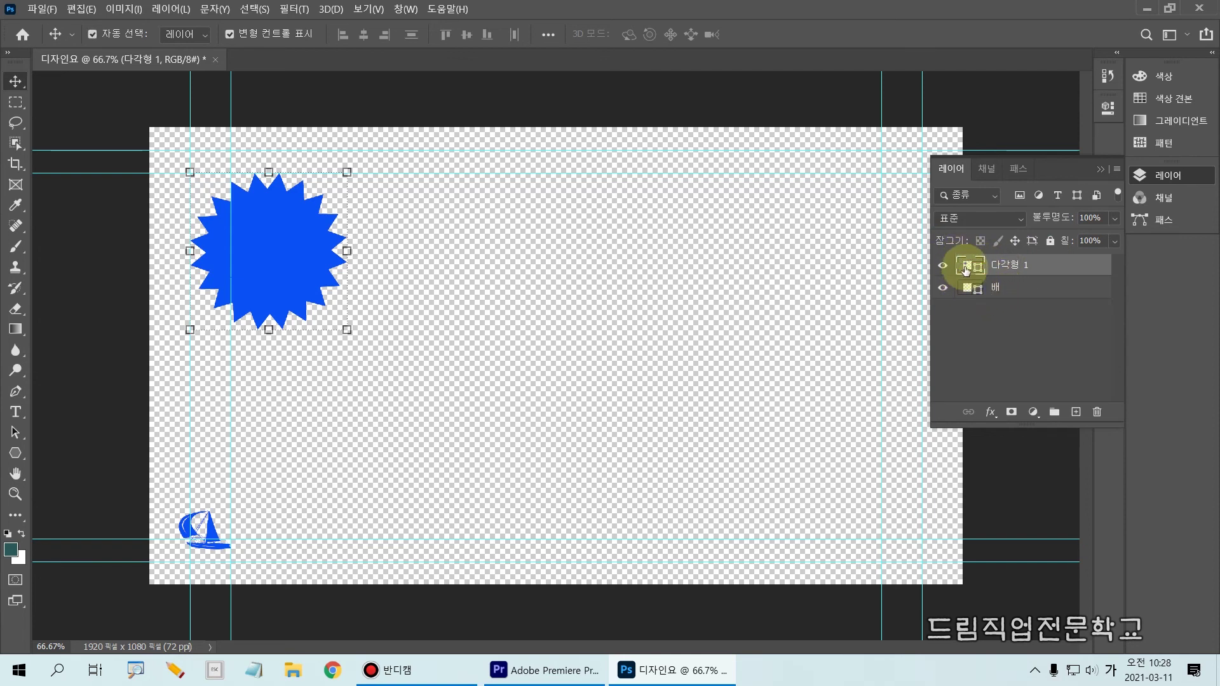
Change the fill color of the star layer 다각형 1 to red, f40a25.
double_click(966, 266)
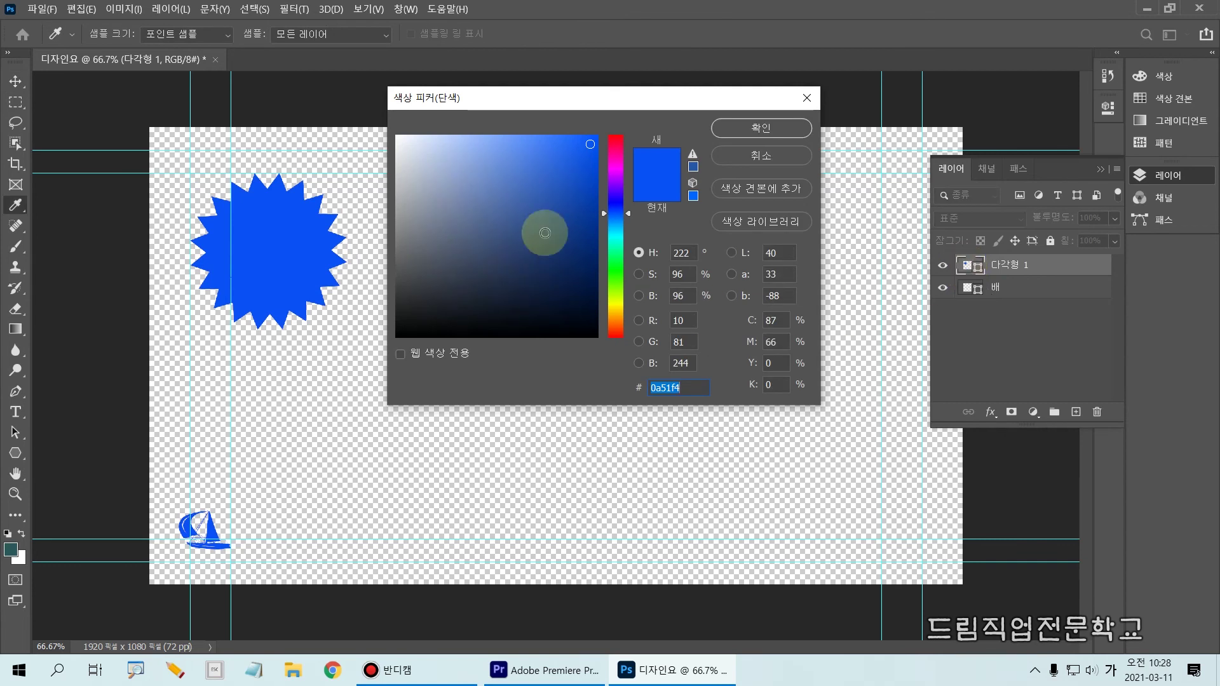
left_click_drag(613, 151, 617, 138)
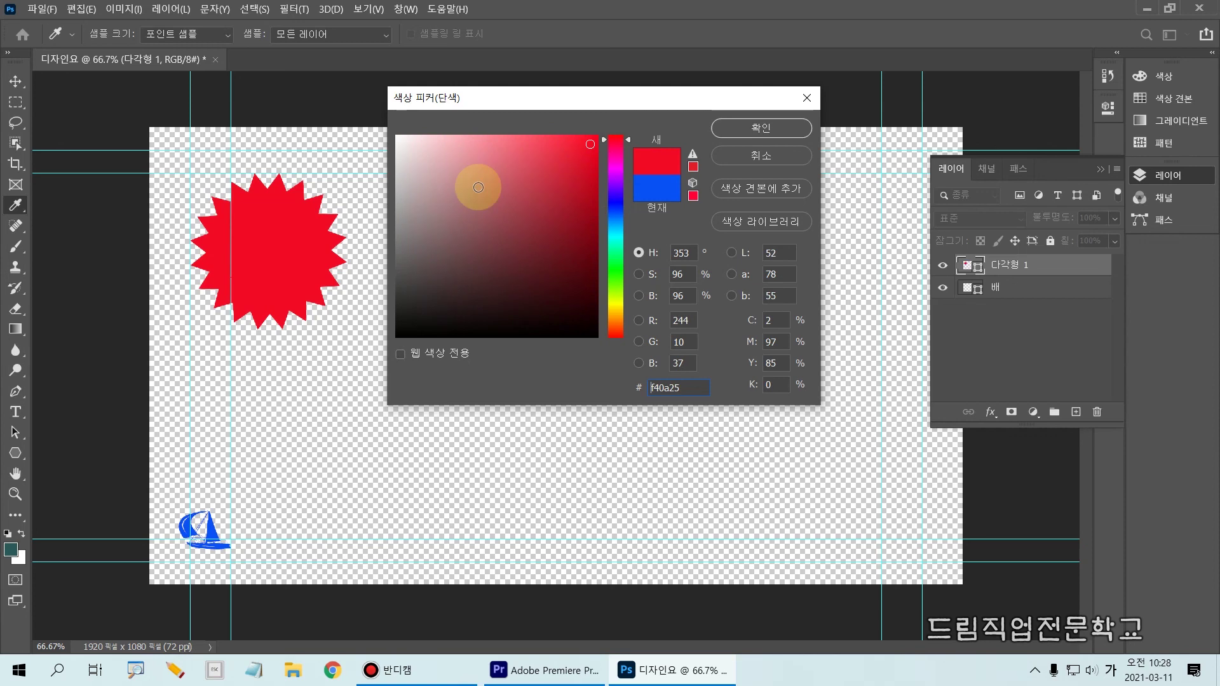
left_click(737, 127)
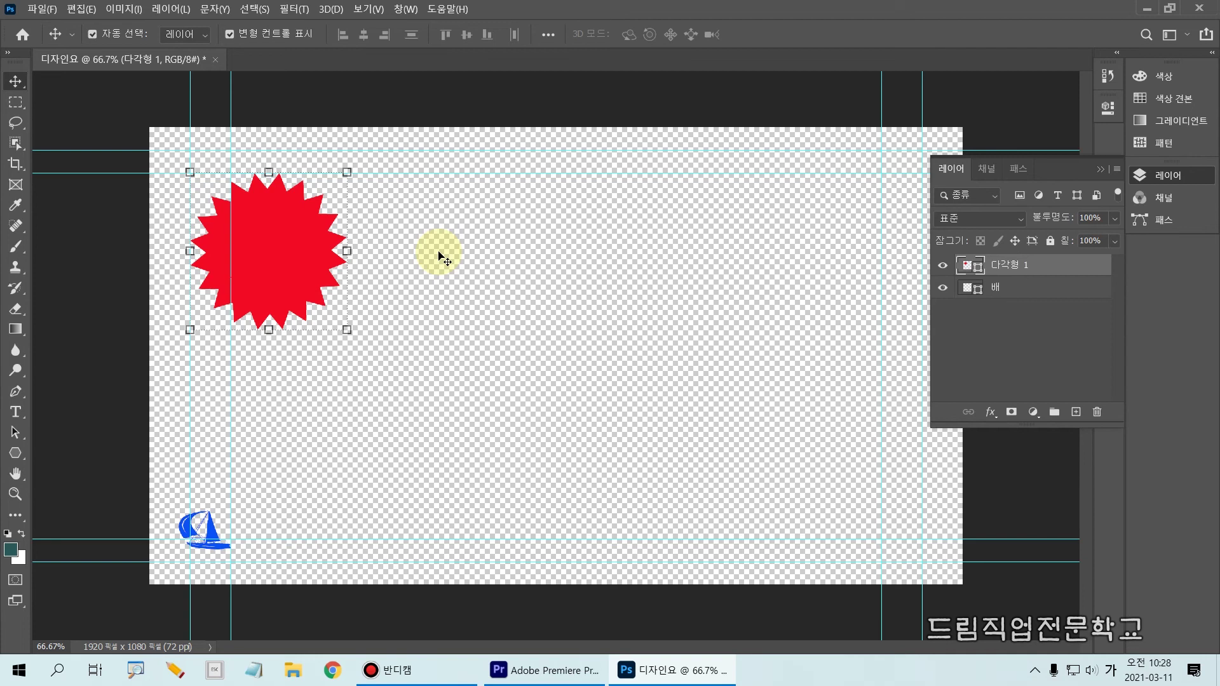
key("ctrl")
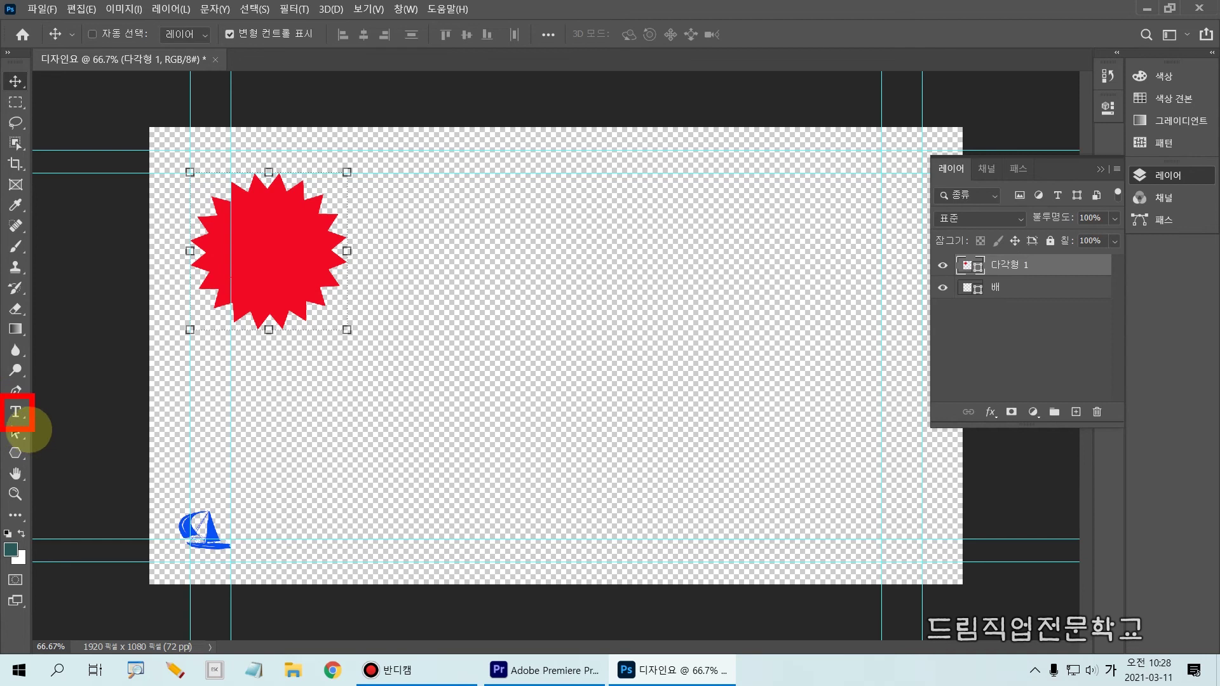
key("Escape")
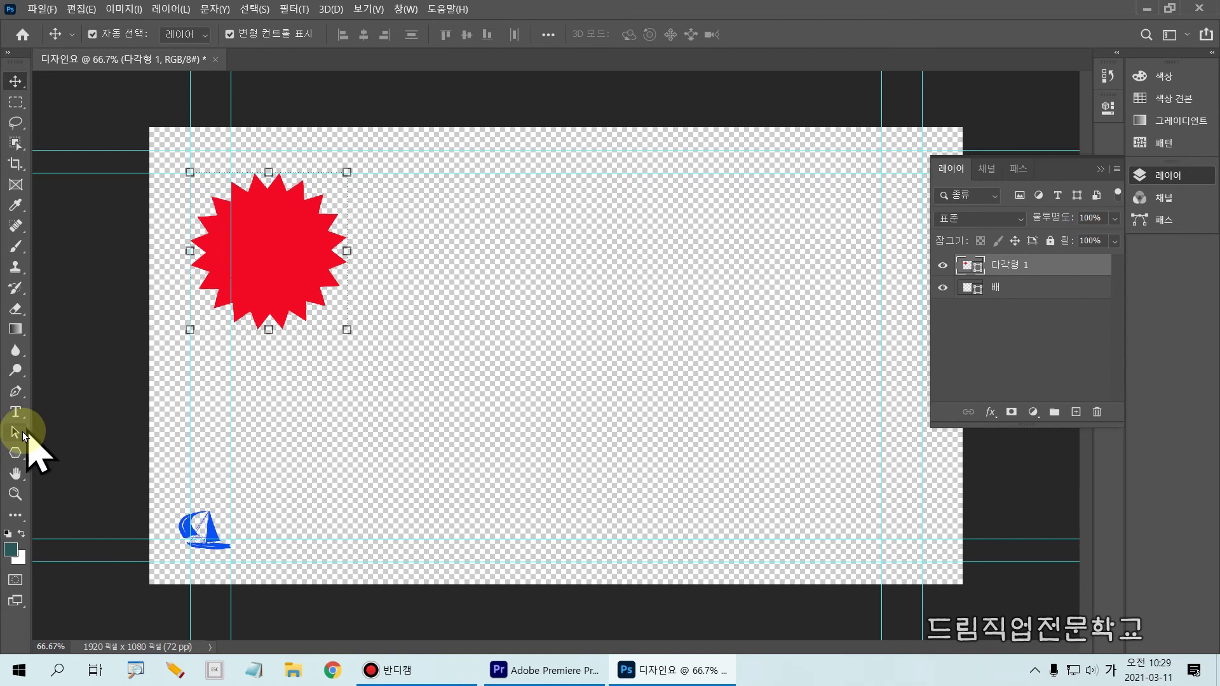
key("ctrl+2")
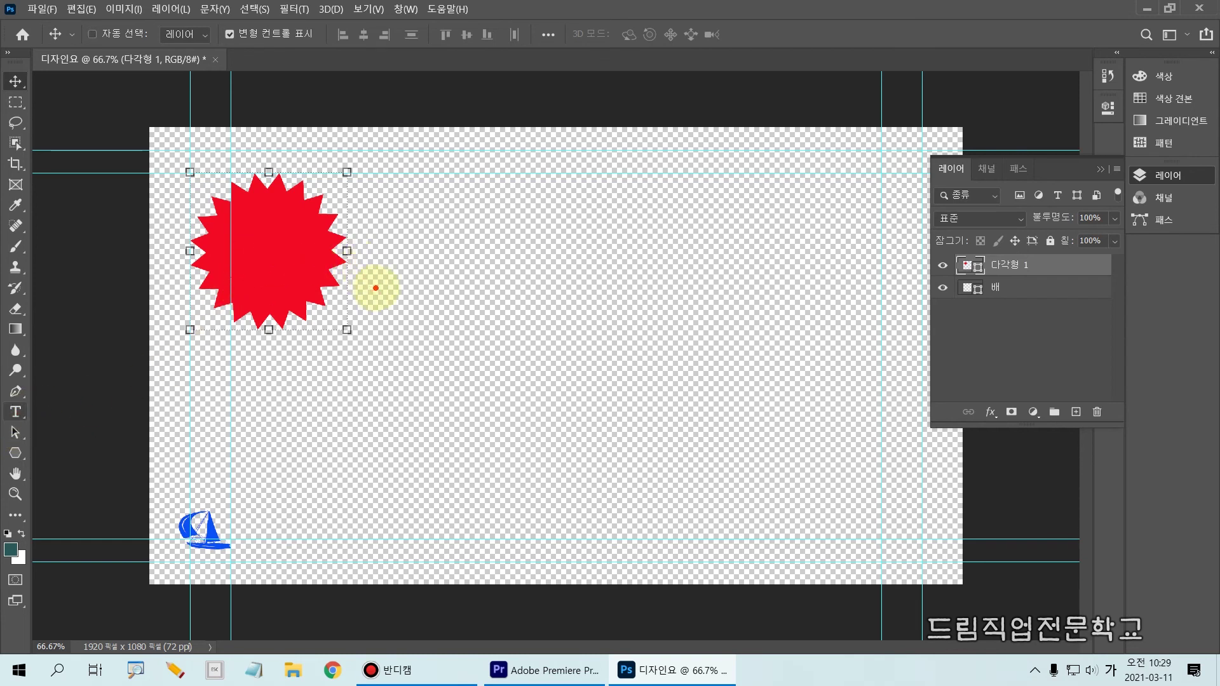
key("y")
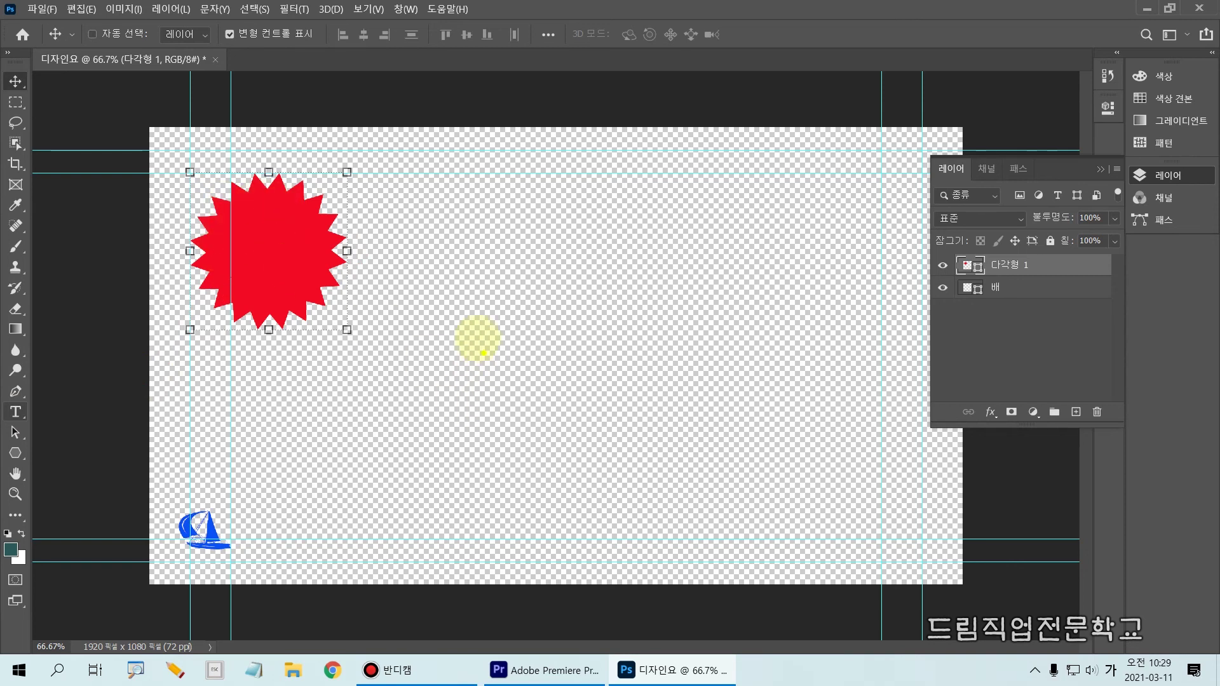
key("r")
mouse_move(476, 335)
left_mouse_down()
mouse_move(476, 369)
mouse_move(480, 341)
mouse_move(730, 339)
mouse_move(696, 390)
mouse_move(493, 390)
mouse_move(274, 258)
mouse_move(274, 284)
mouse_move(270, 258)
mouse_move(294, 232)
left_mouse_up()
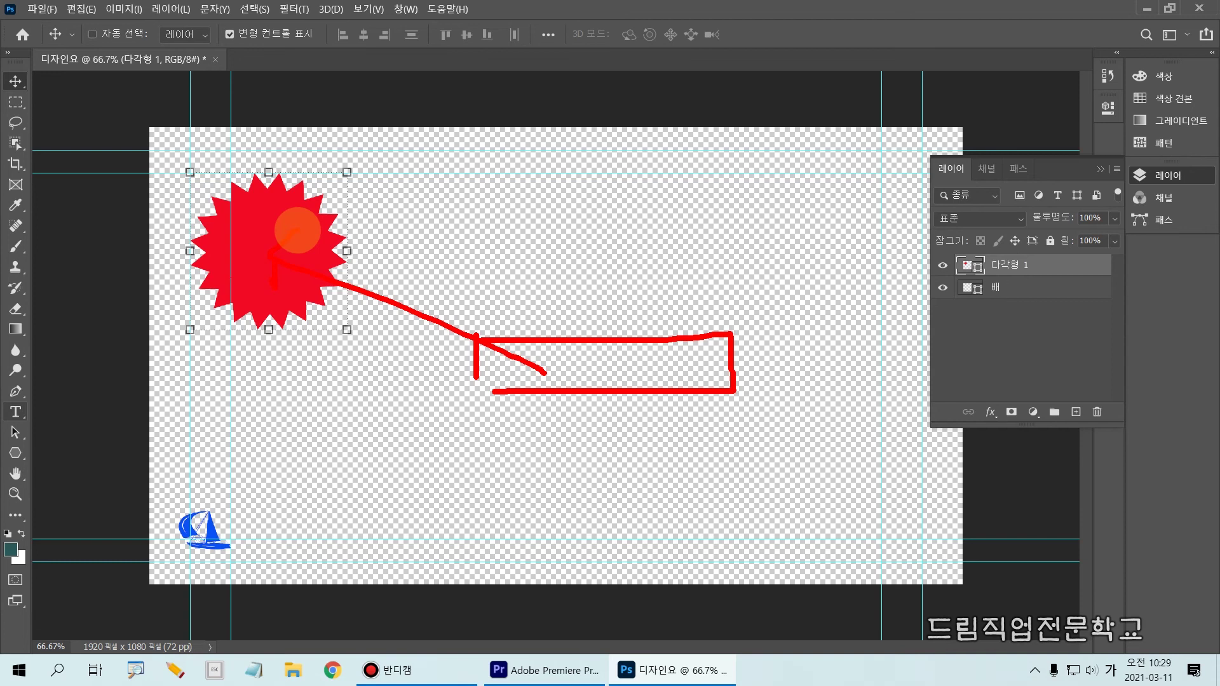
Start a horizontal point text near the middle of the canvas and set its font size to 72 pt.
left_click(16, 412)
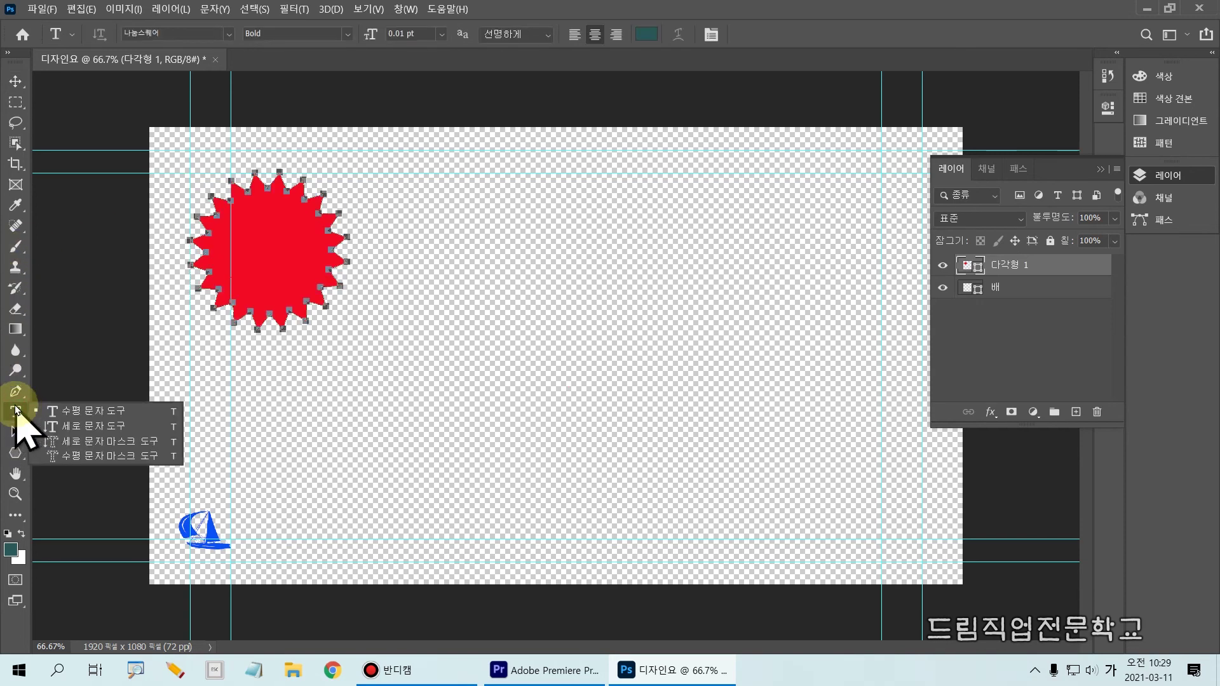
key("ctrl+2")
left_click_drag(2, 397, 40, 423)
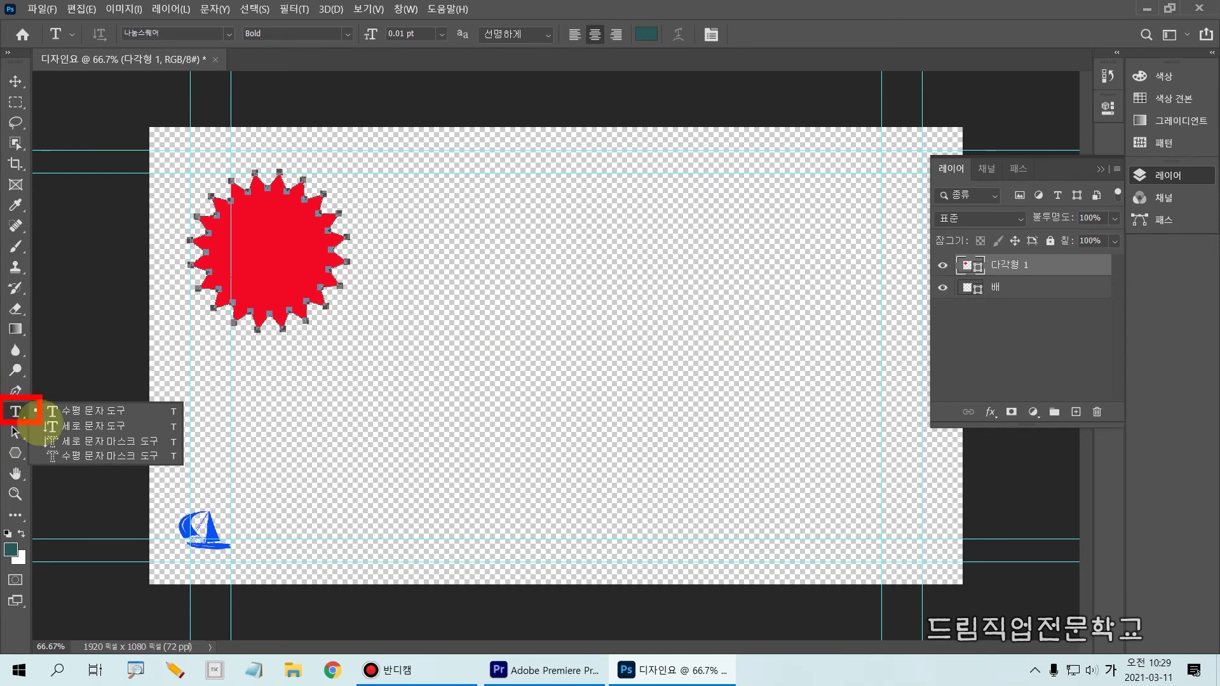
key("Escape")
left_click(16, 415)
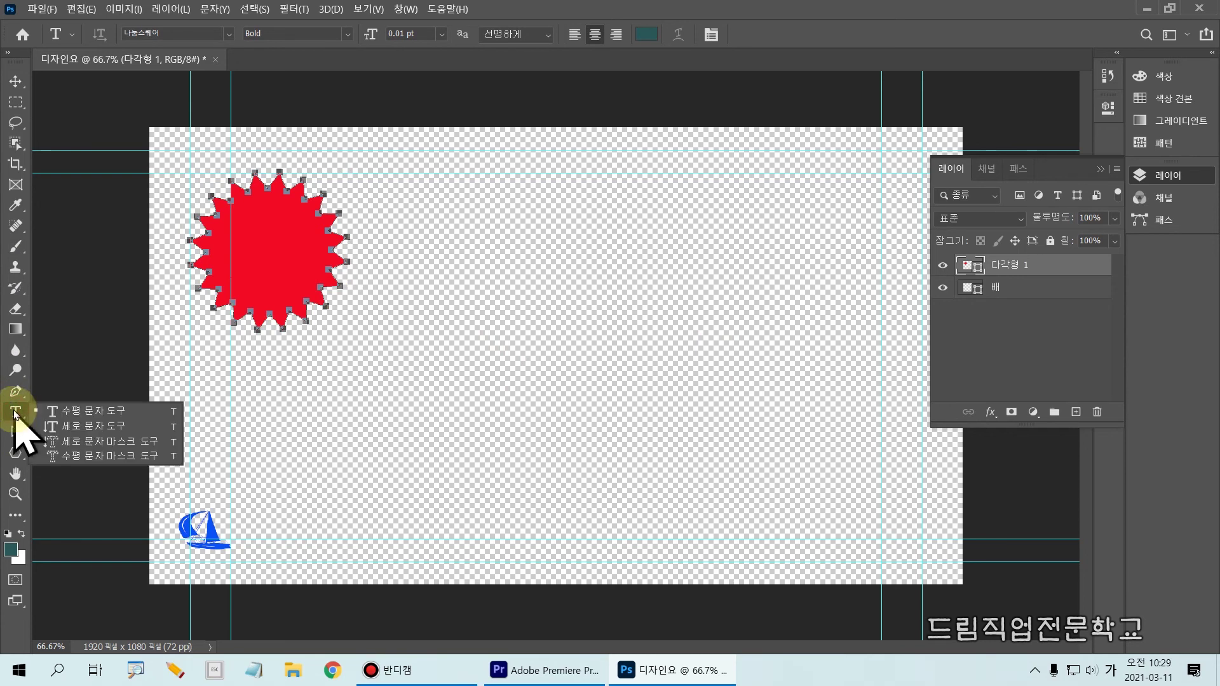
left_click(87, 413)
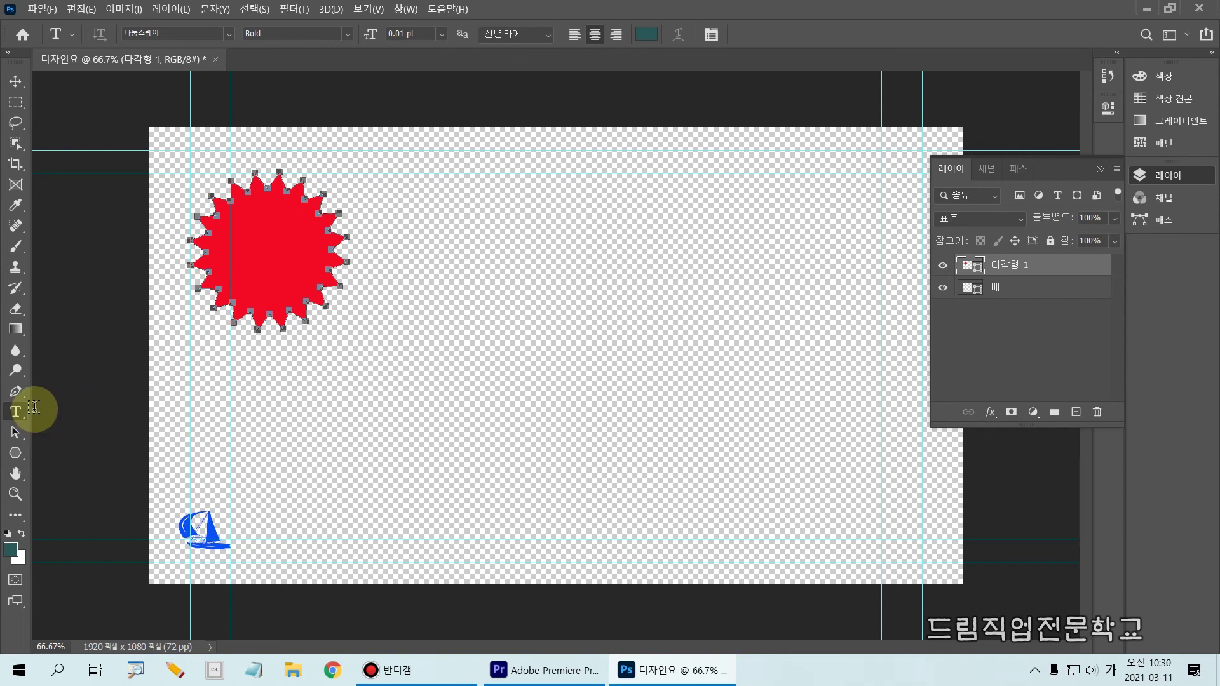
left_click(453, 387)
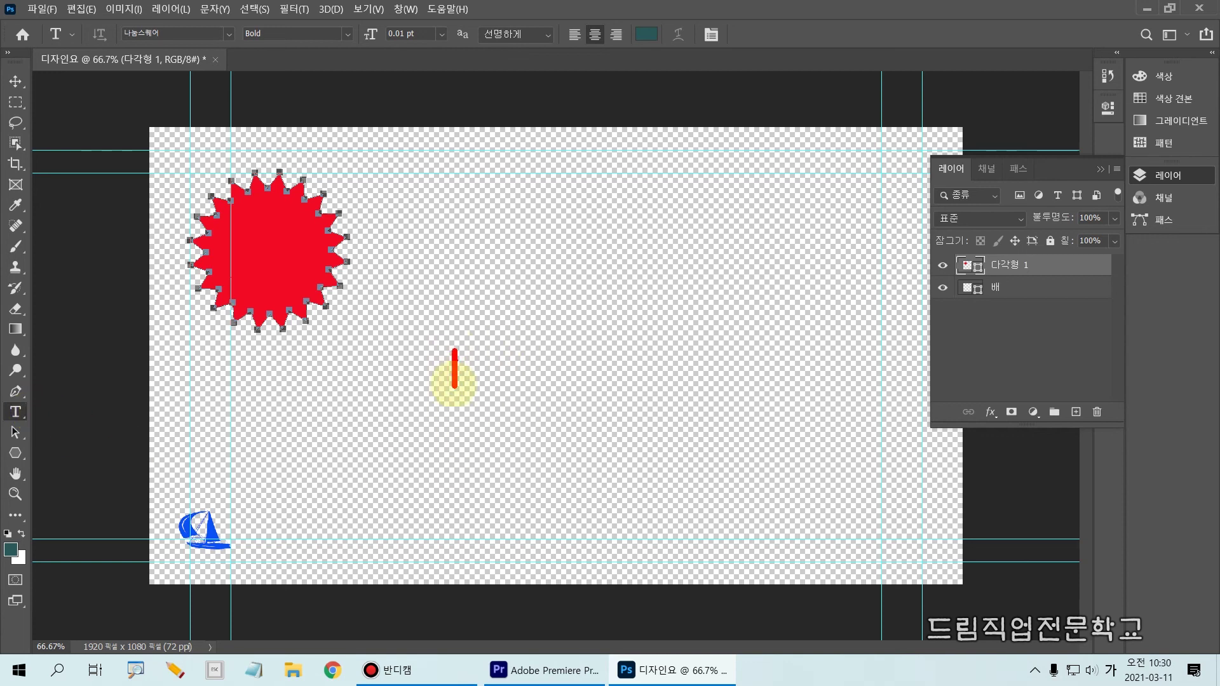
left_click(458, 374)
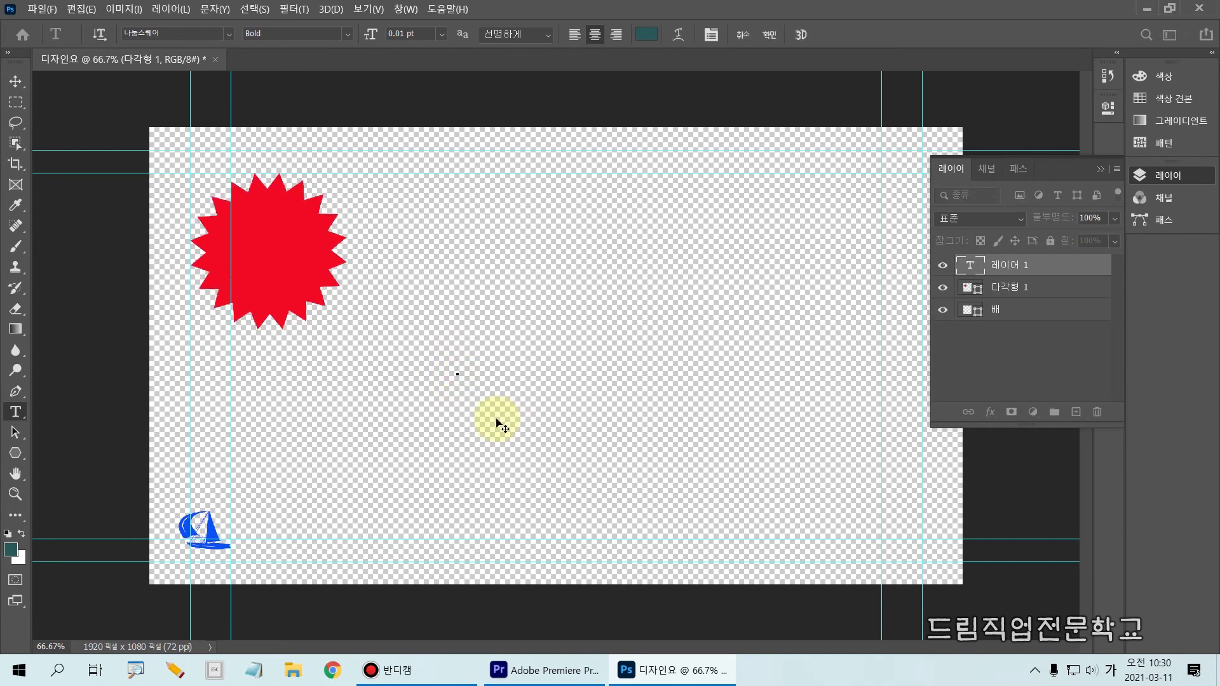
left_click(442, 36)
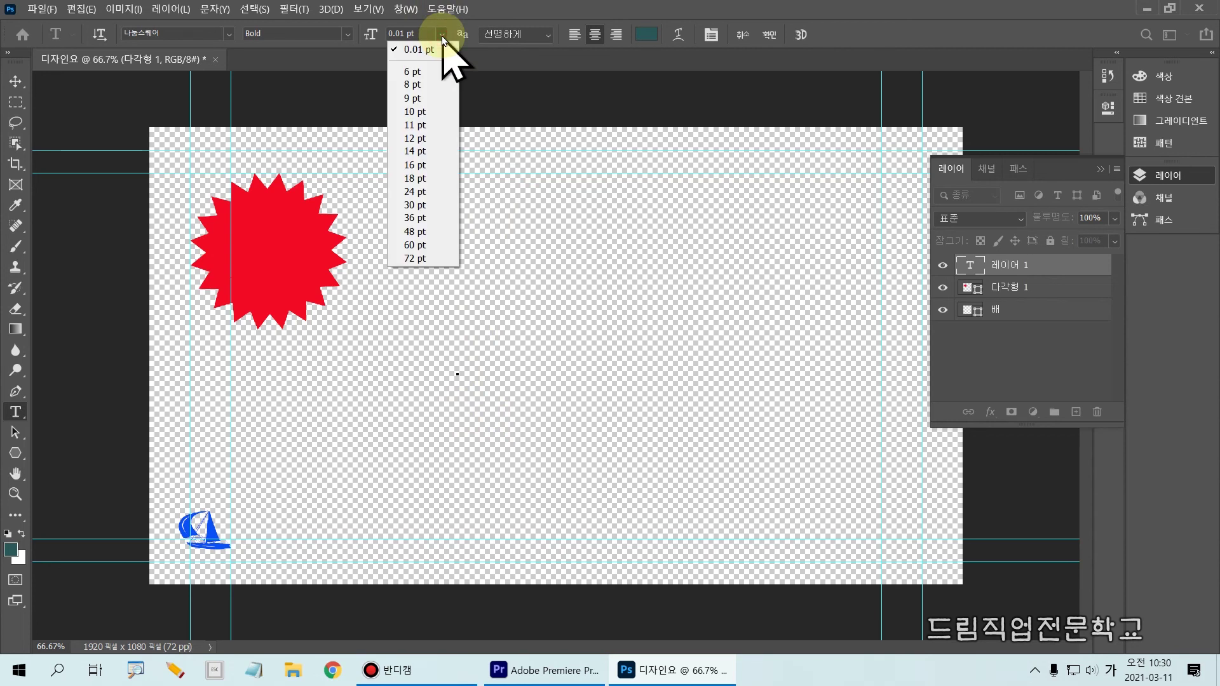
left_click(420, 258)
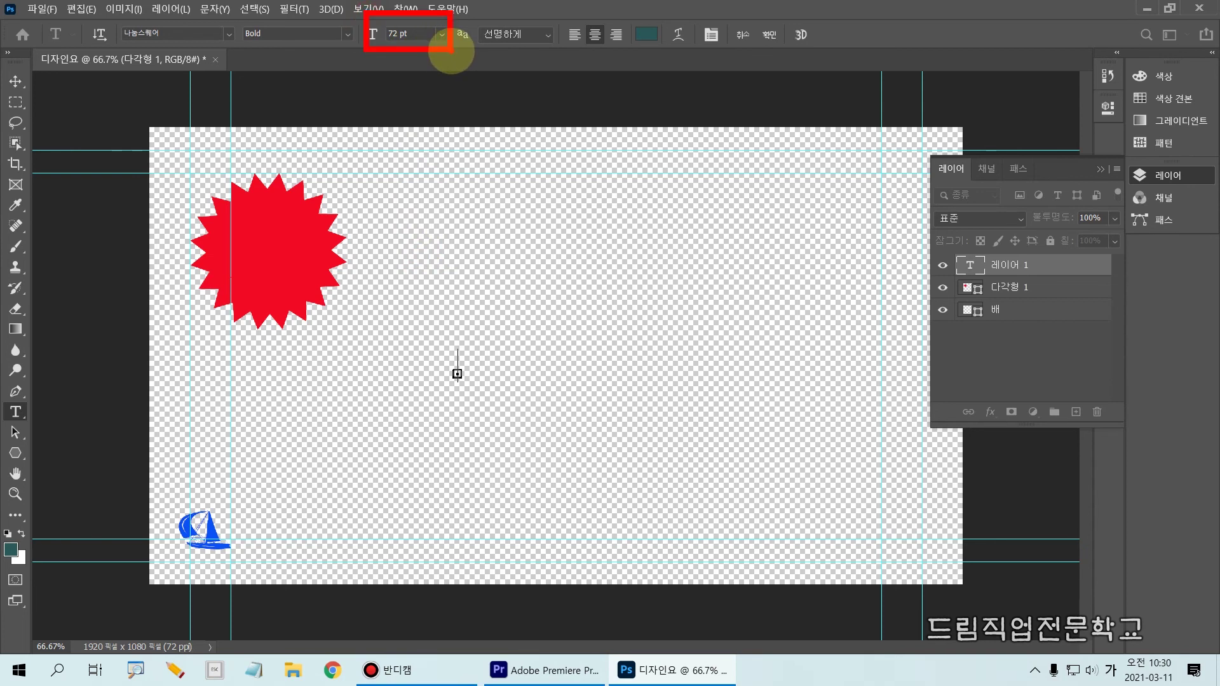
left_click(440, 34)
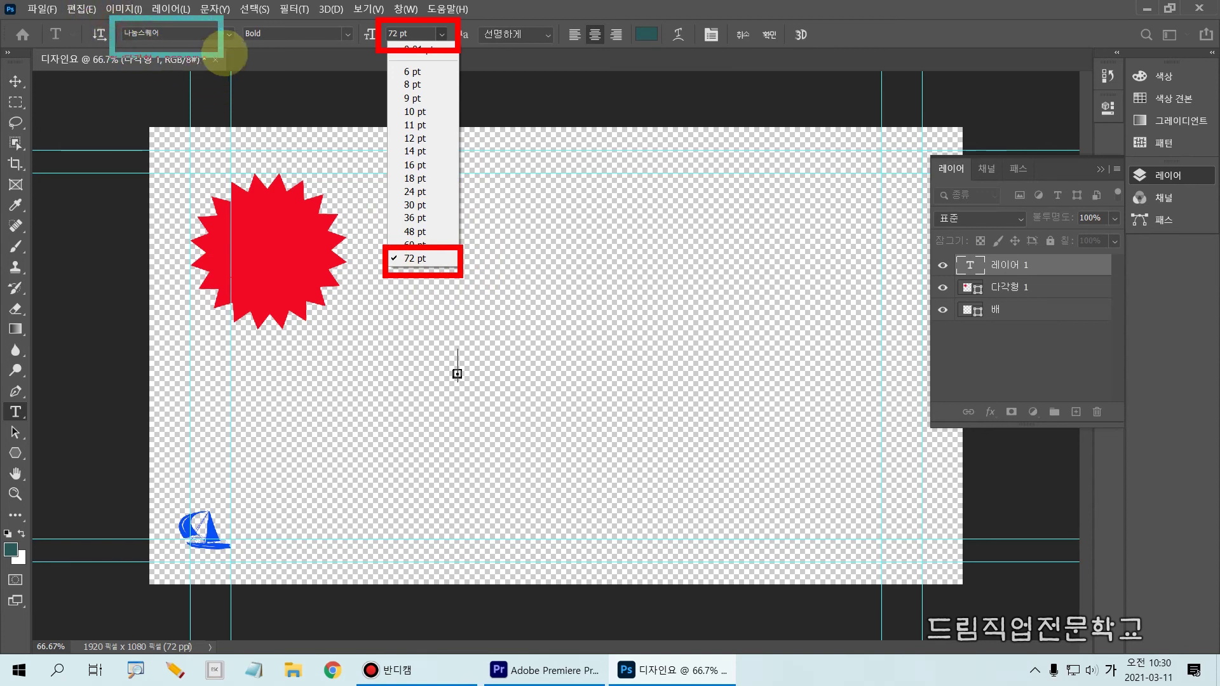
Set the font of the new text to Black Han Sans.
left_click(237, 35)
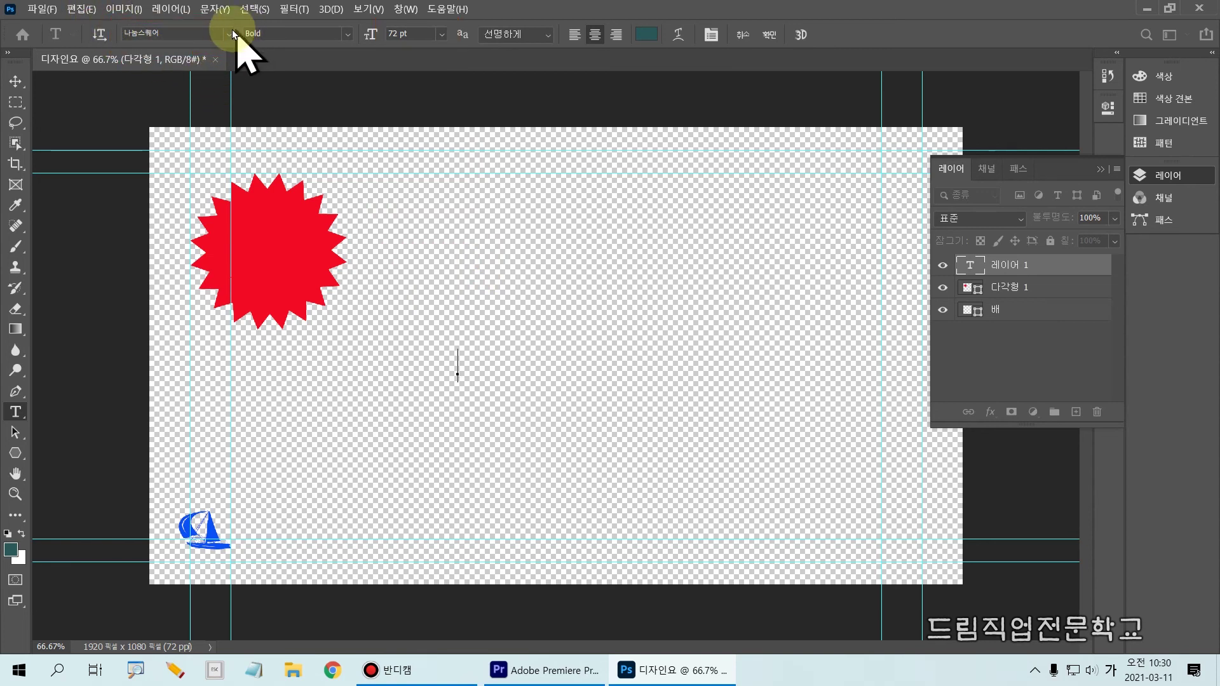
left_click(229, 35)
left_click_drag(488, 210, 498, 158)
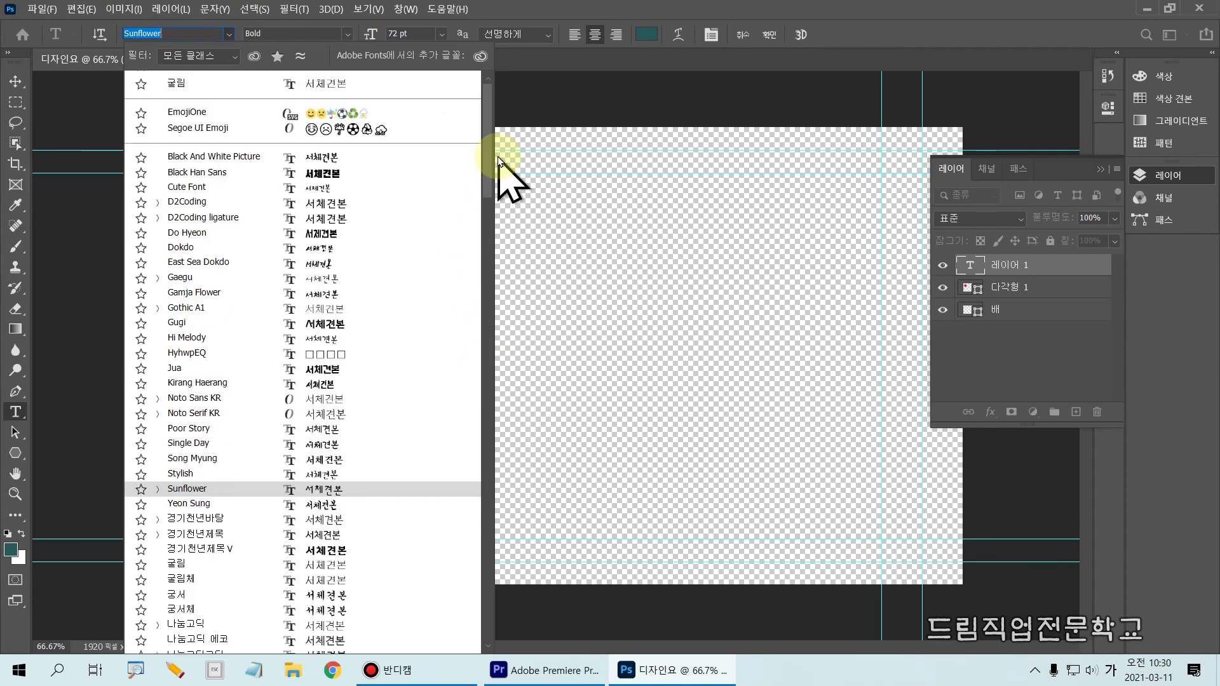
left_click(324, 173)
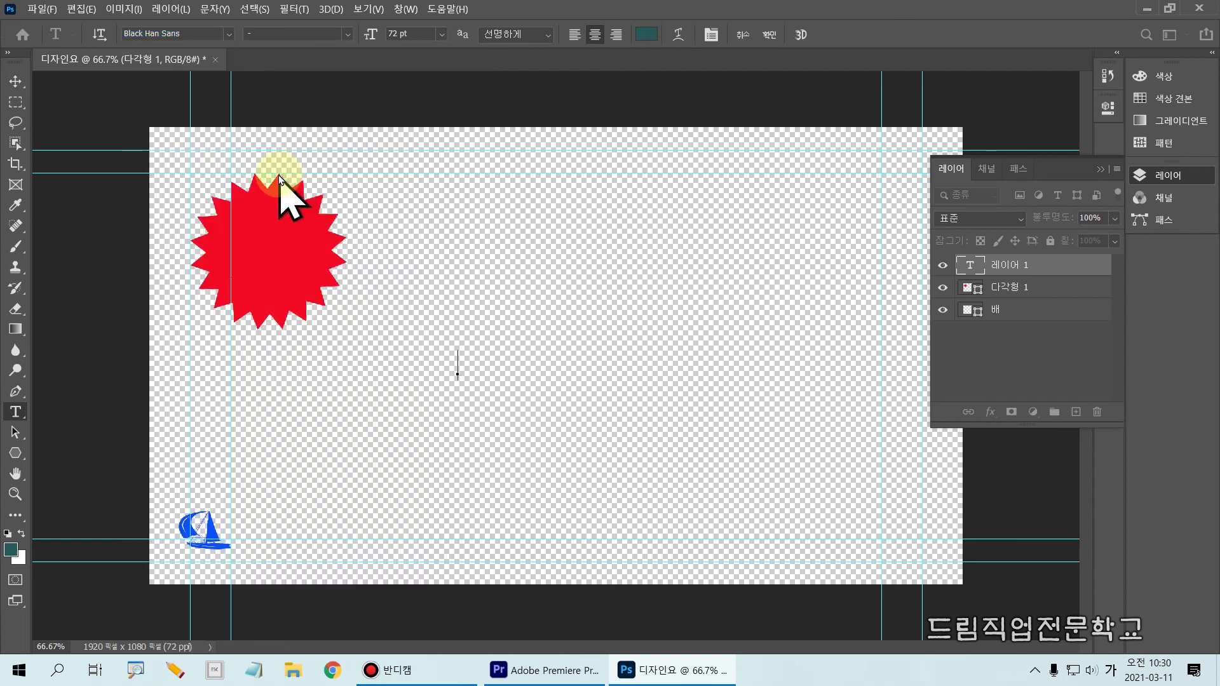
left_click(228, 34)
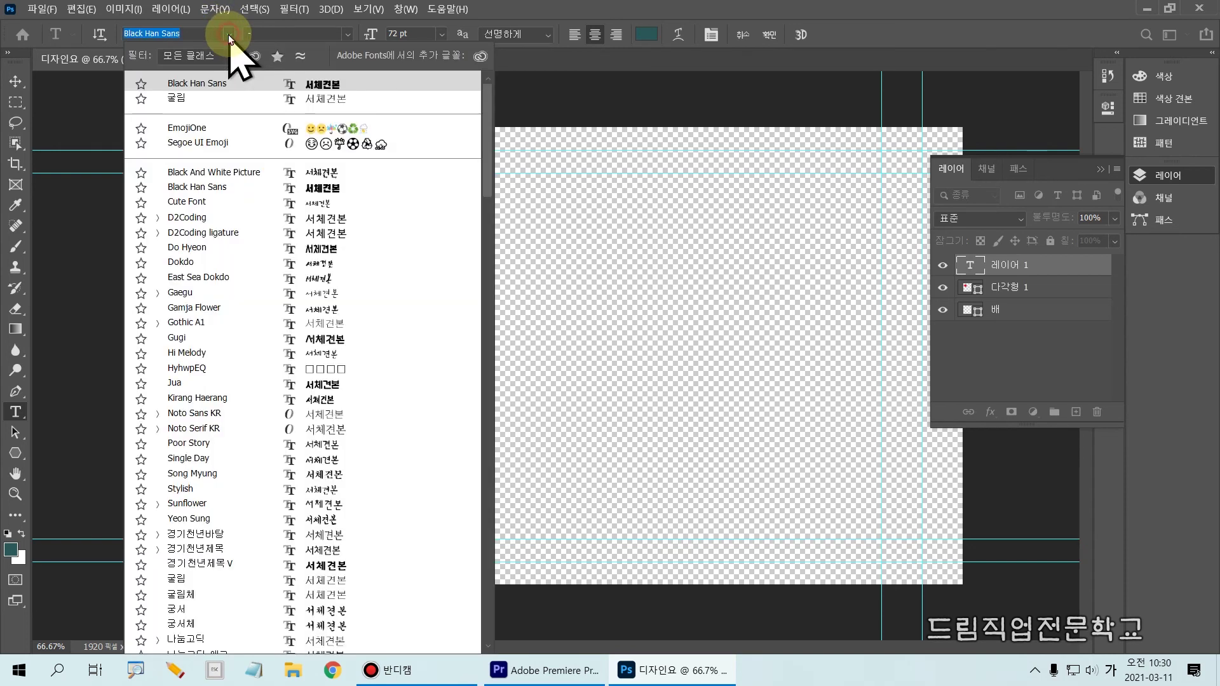
left_click(233, 89)
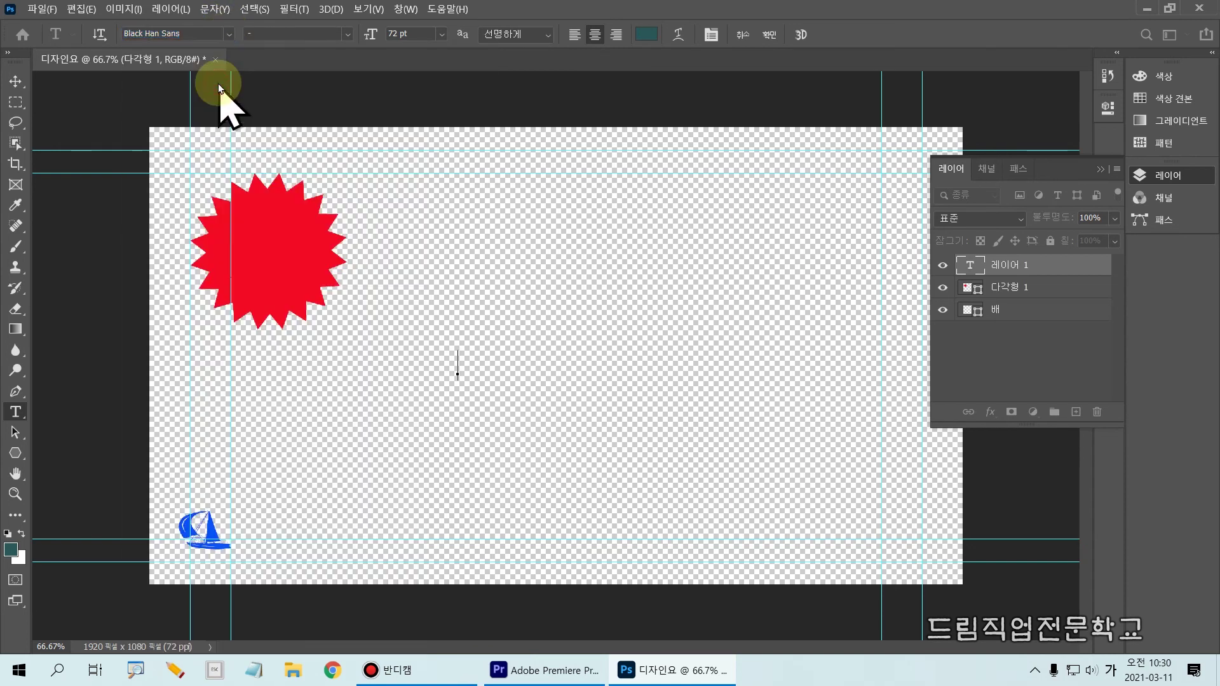
Keep the size at 72 pt and enter 80% as the first line of the text.
left_click(441, 34)
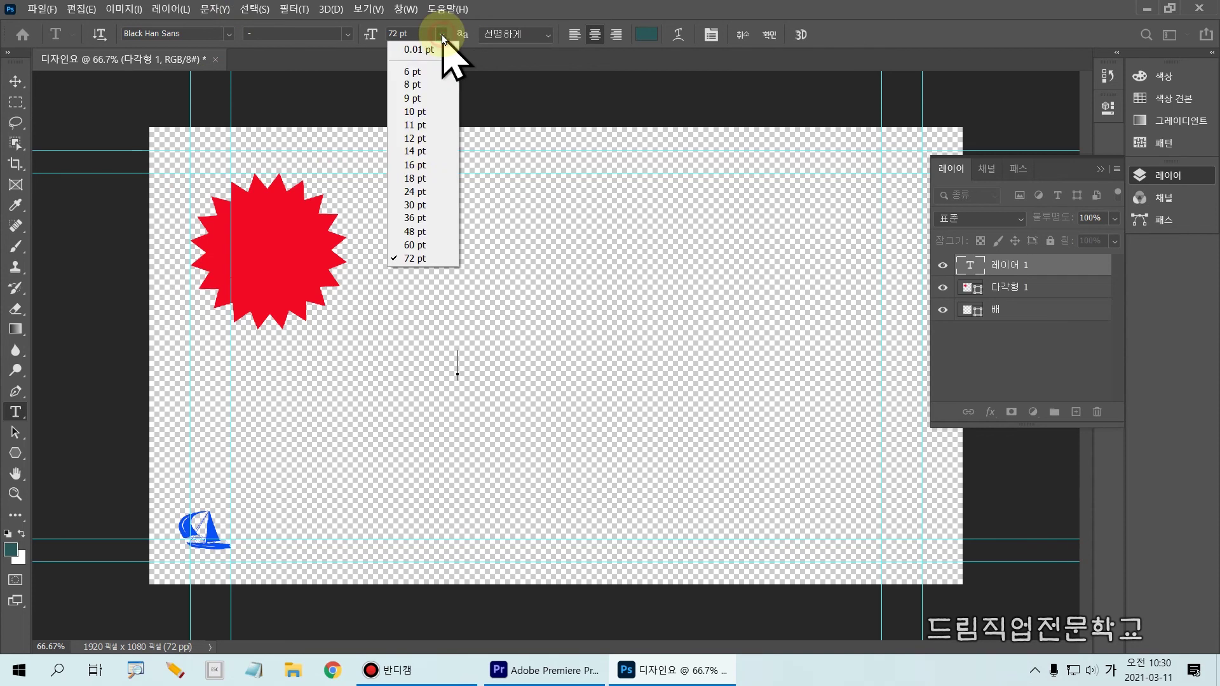
left_click(411, 258)
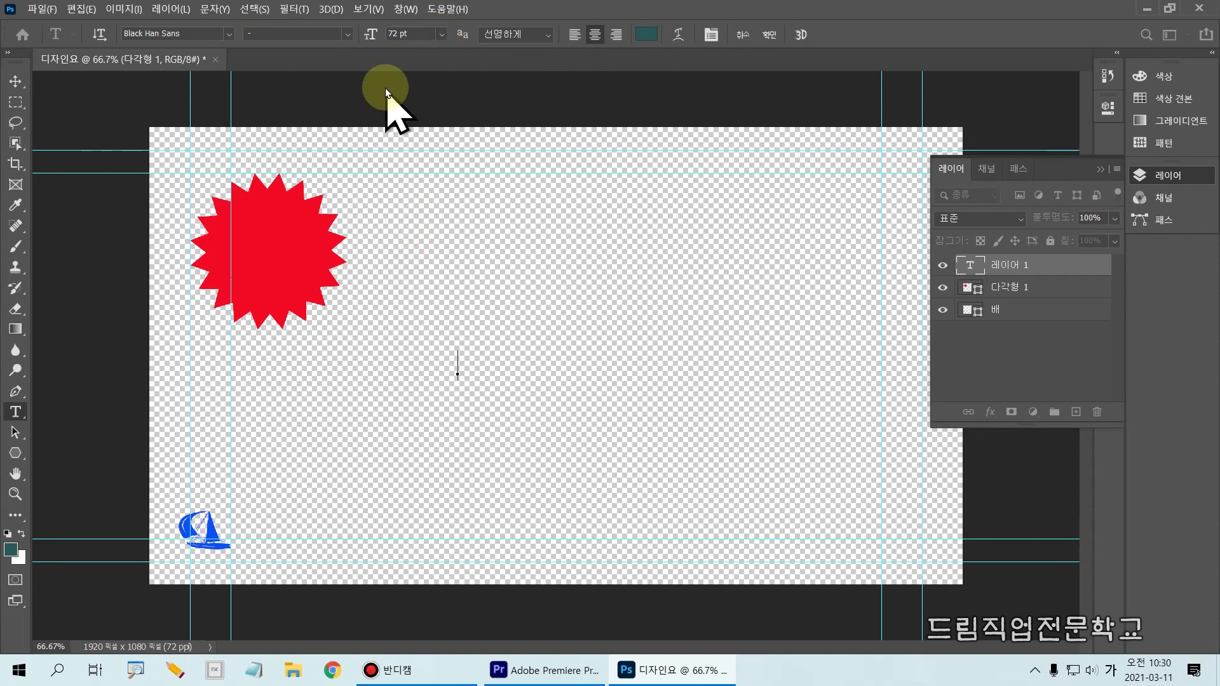
left_click_drag(1071, 634, 1130, 683)
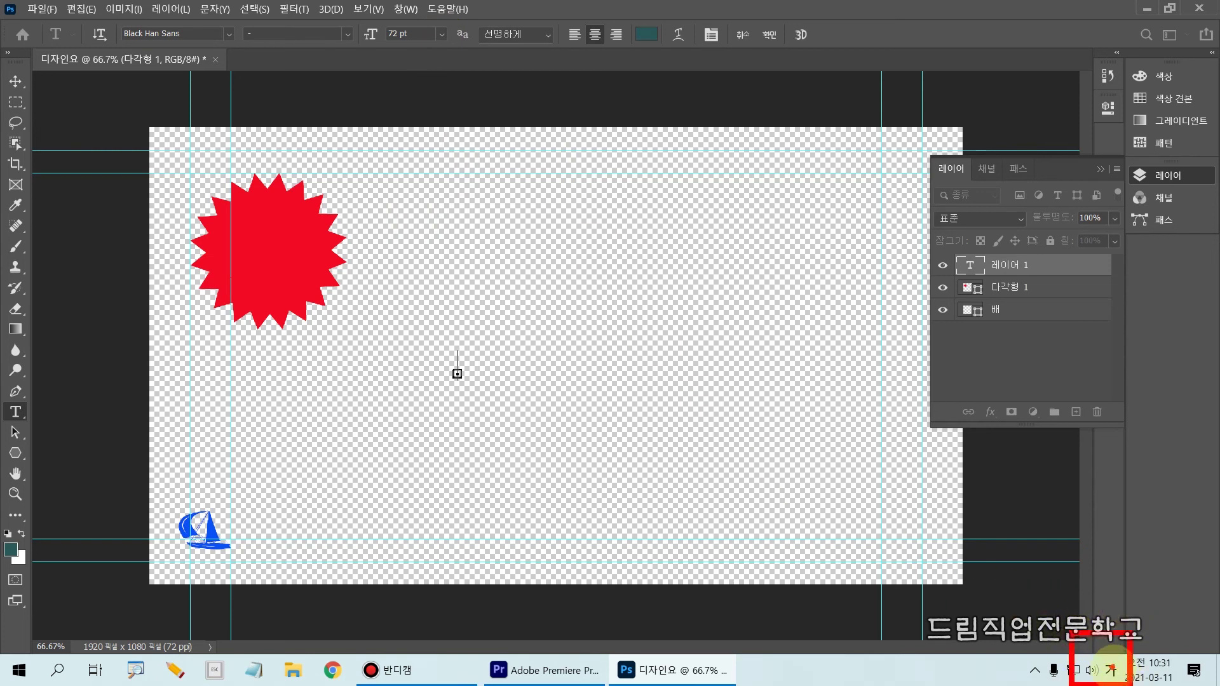
key("Escape")
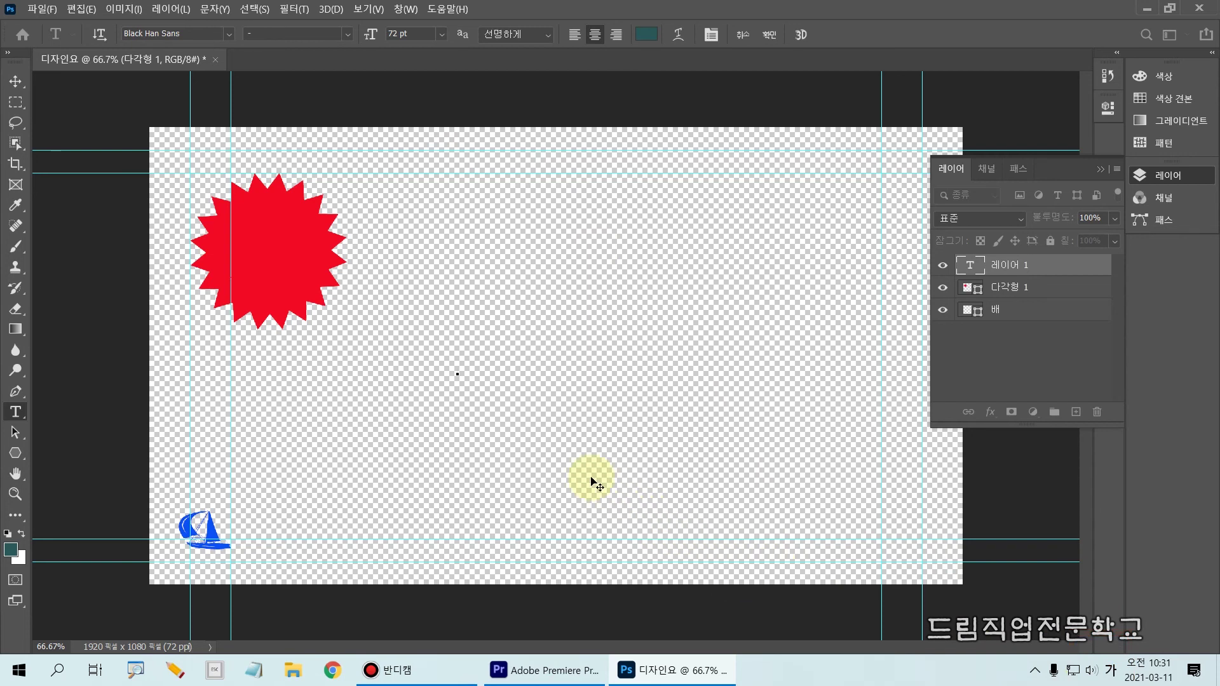
type("80%")
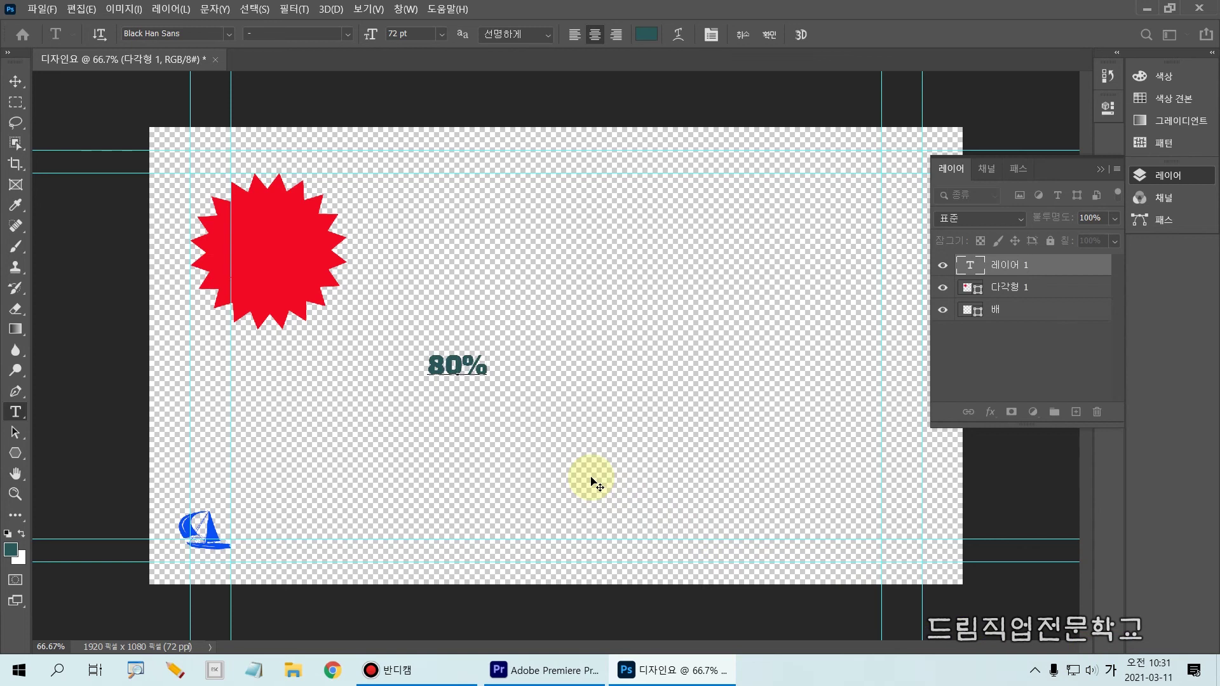
Try adding 세일중 as a second line to the 80% text and remove it again.
type("비")
type("일중")
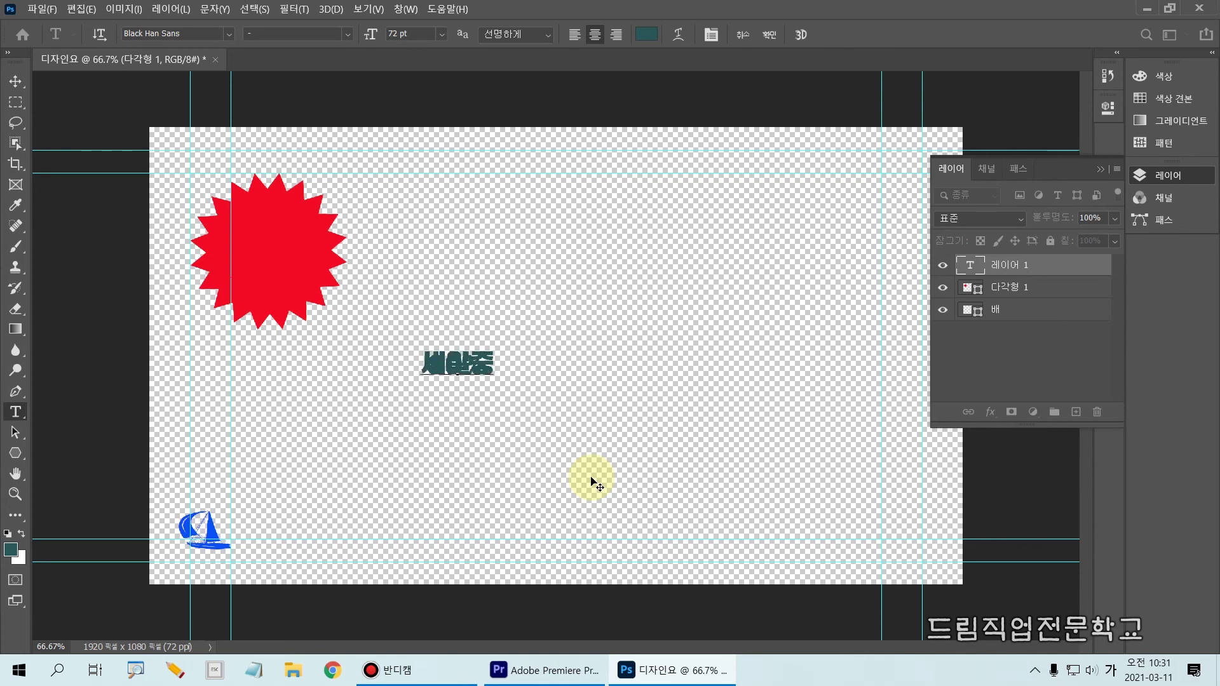
key("BackSpace")
key("BackSpace")
key("BackSpace")
key("BackSpace")
key("BackSpace")
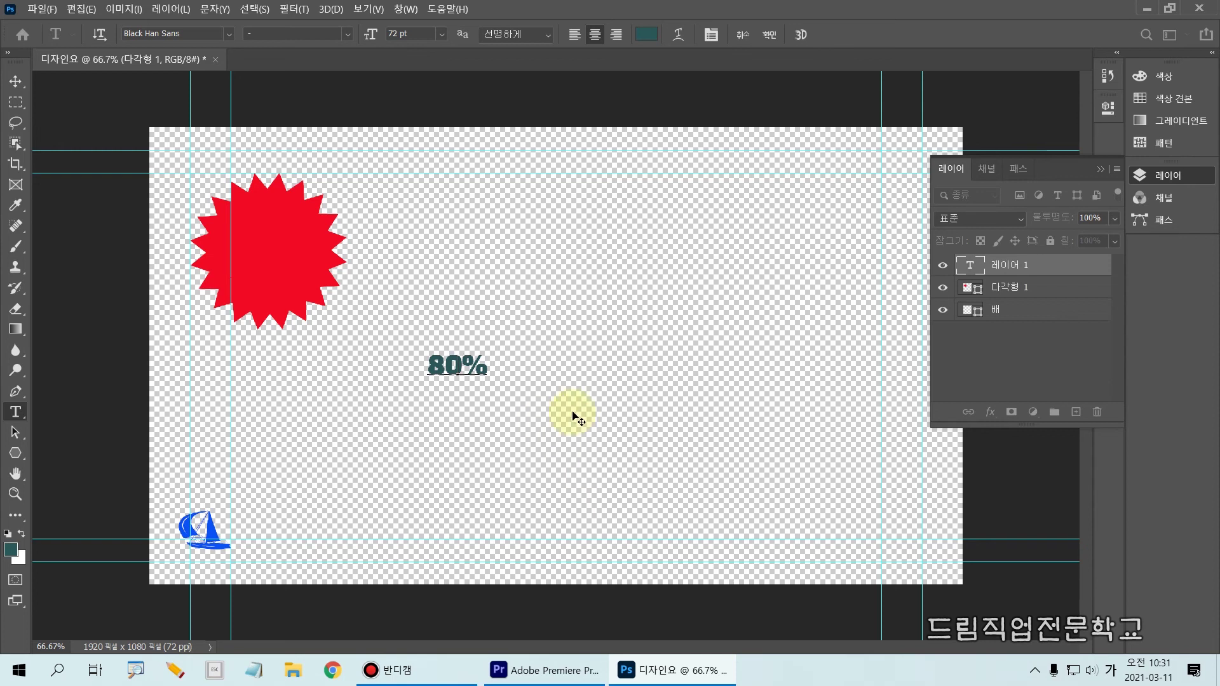
Look over the detailed character settings of the 80% text and close them.
left_click(371, 35)
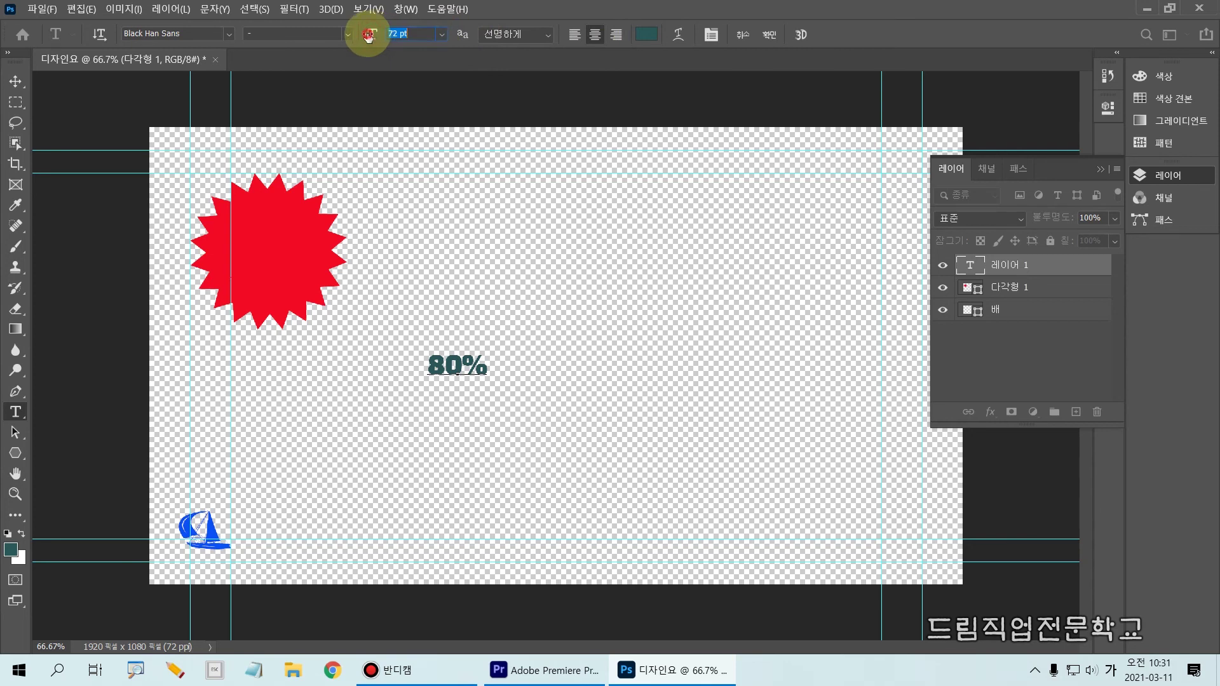
left_click(710, 38)
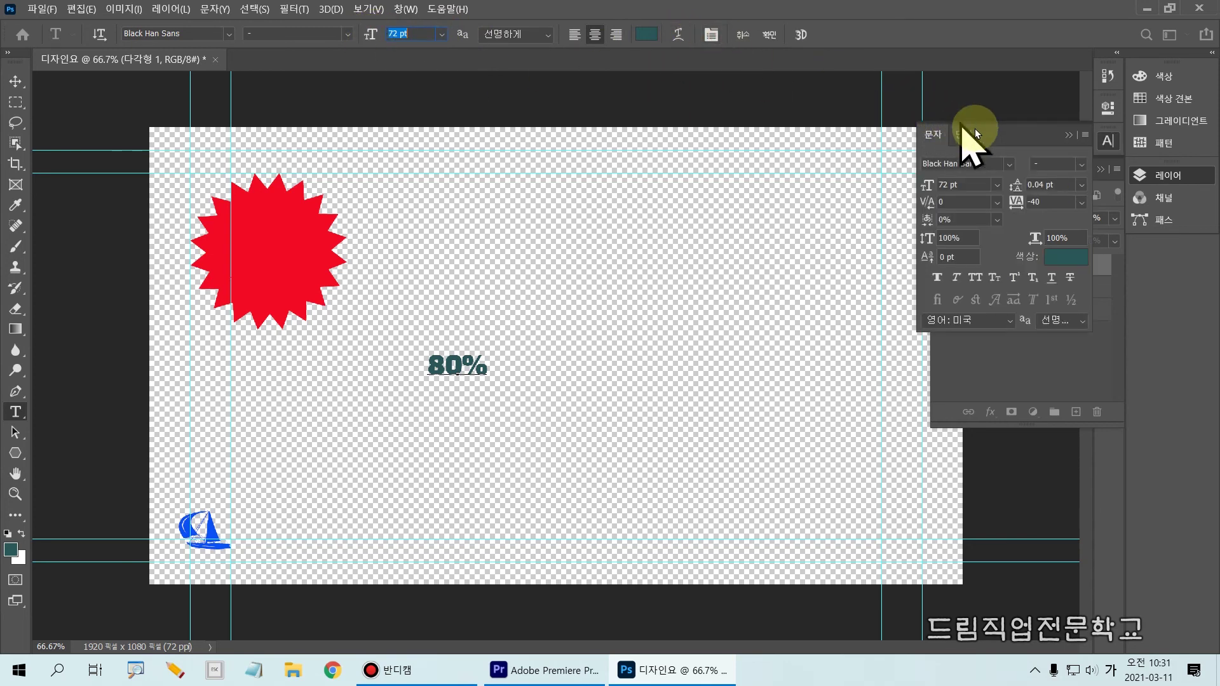
left_click_drag(1014, 134, 653, 109)
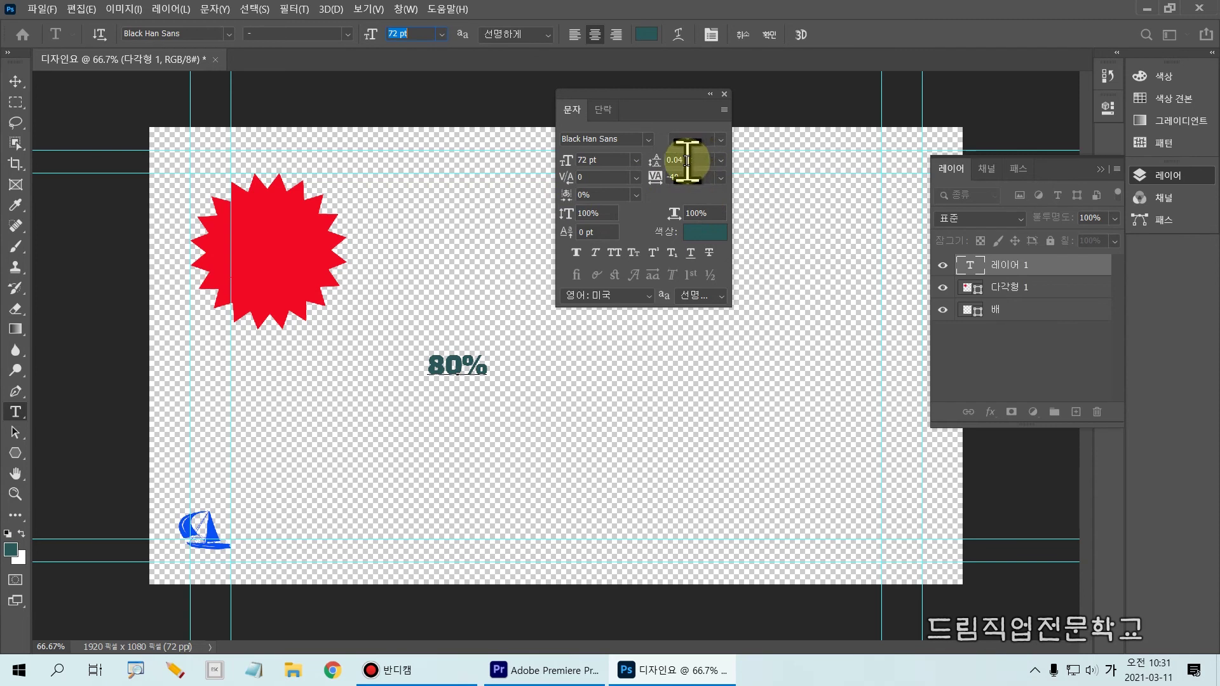
left_click(724, 95)
Add 세일중 as a second line after 80% in the same text layer.
left_click(490, 367)
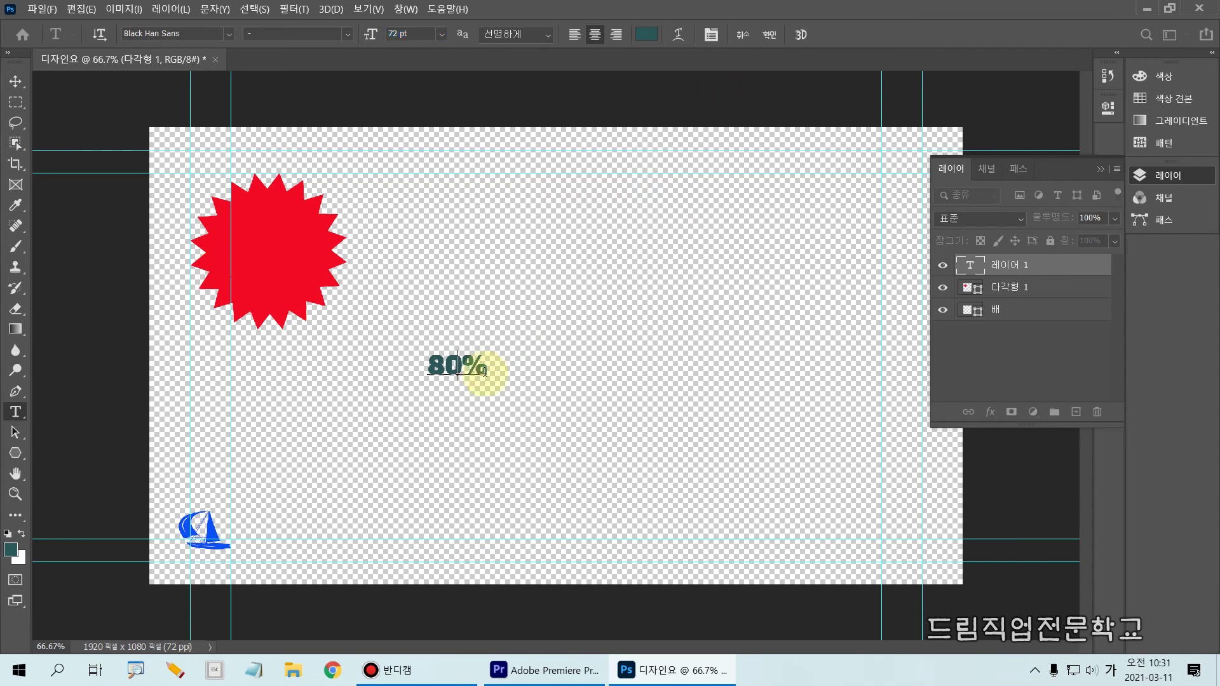
left_click(458, 361)
key("shift+Right")
type("세일중")
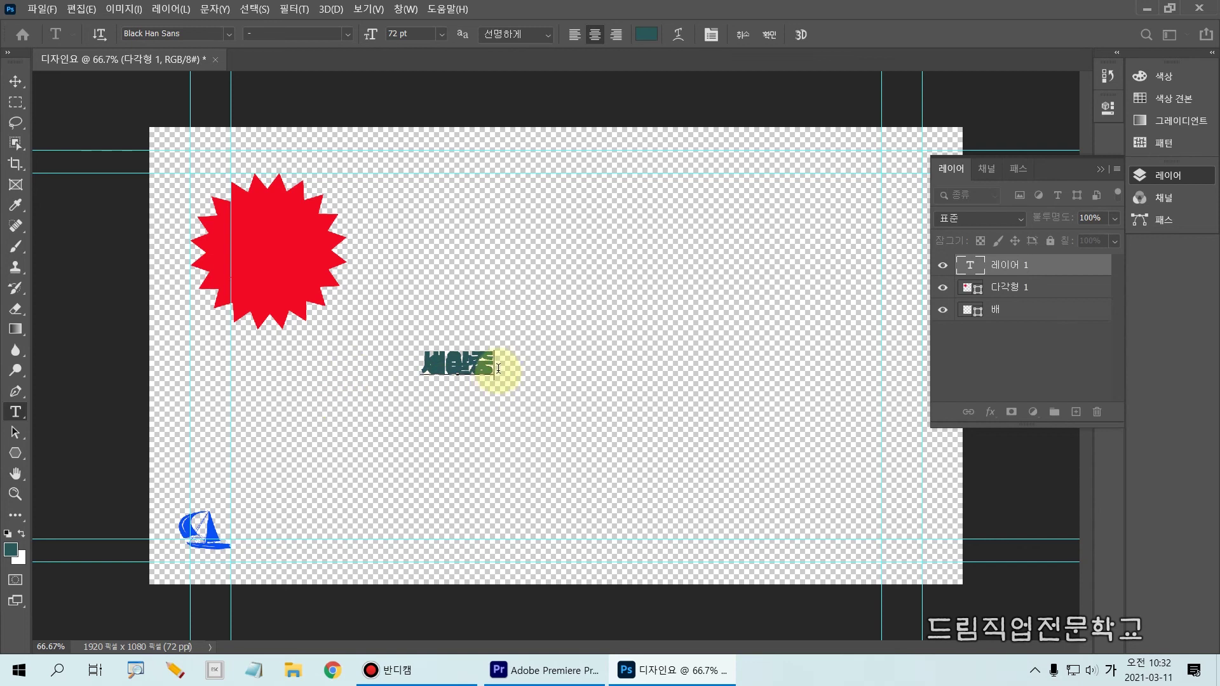
Select the 세일중 line and set its leading to auto (자동) in the character settings.
left_click_drag(498, 367, 408, 344)
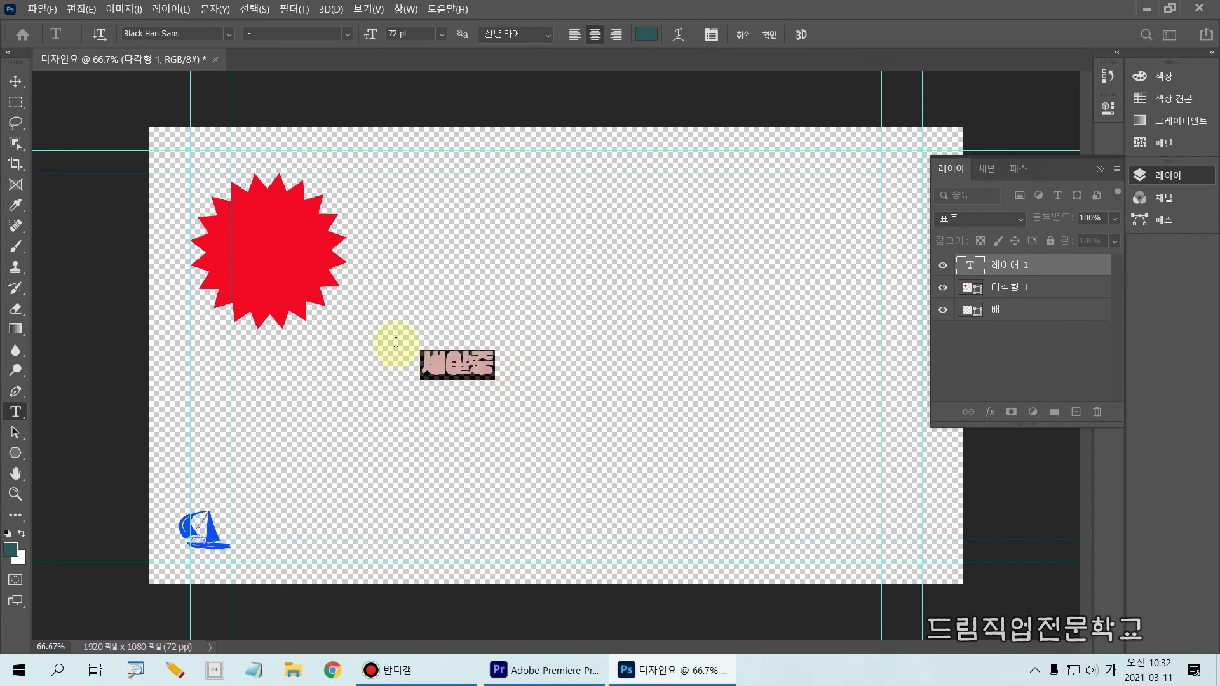
left_click_drag(500, 373, 389, 351)
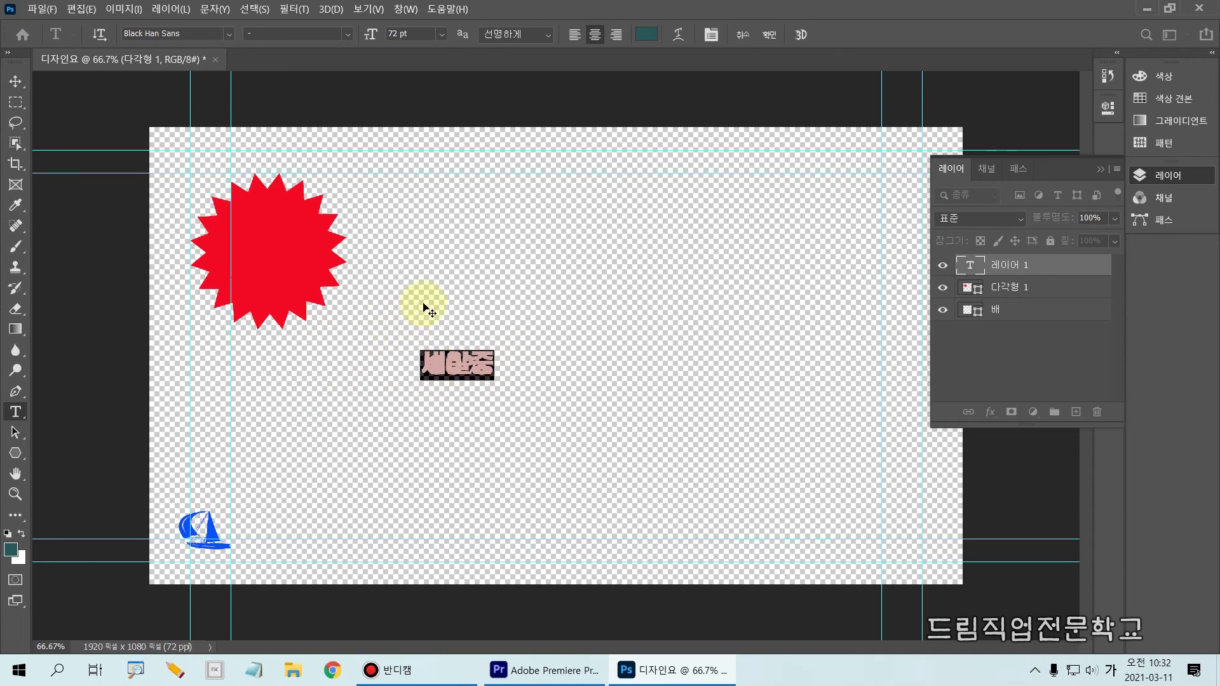
key("ctrl+2")
left_click_drag(686, 12, 731, 54)
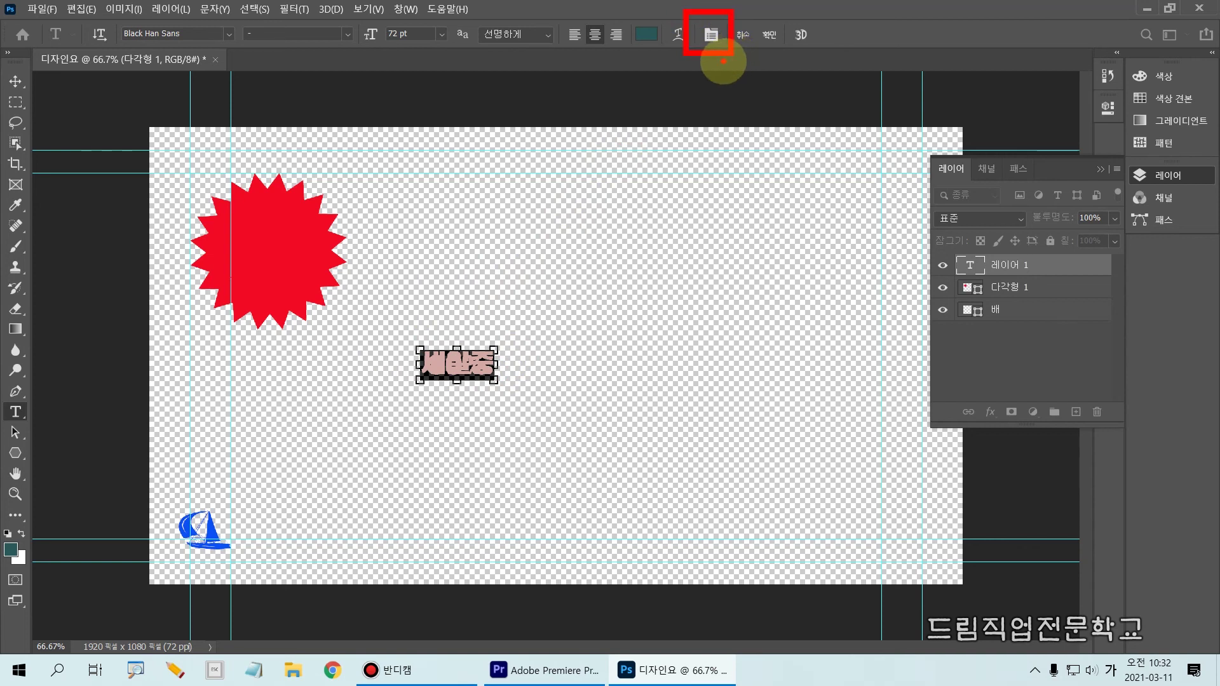
left_click(711, 35)
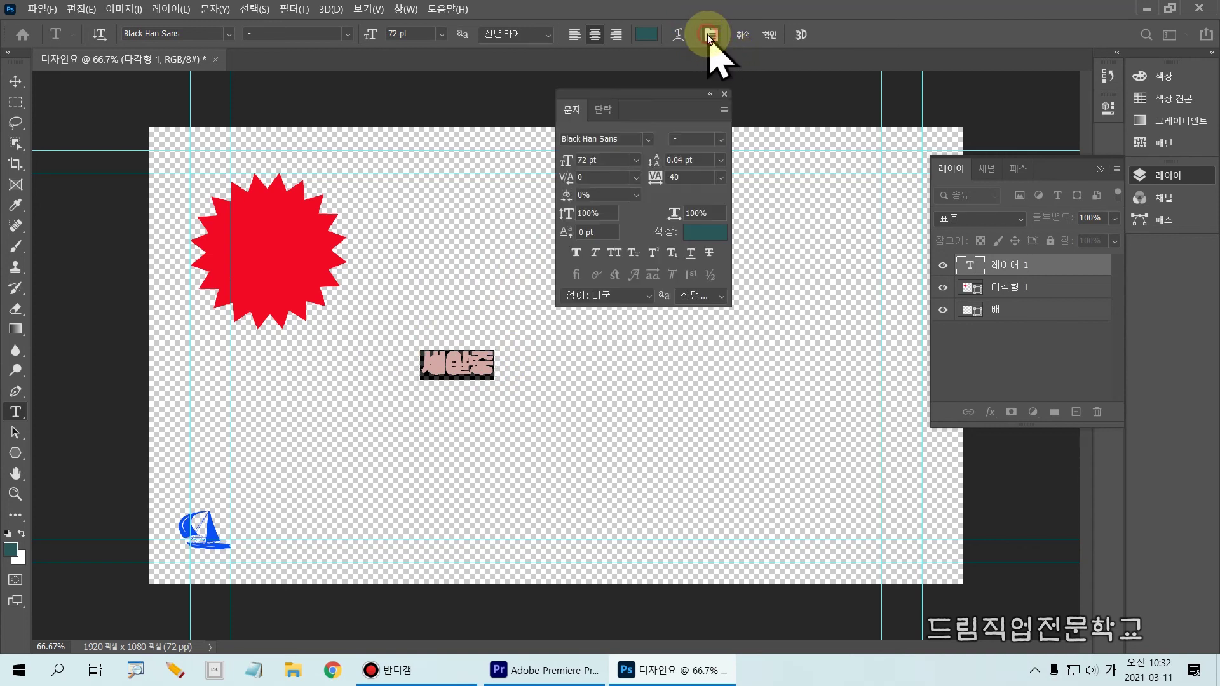
left_click_drag(638, 94, 644, 135)
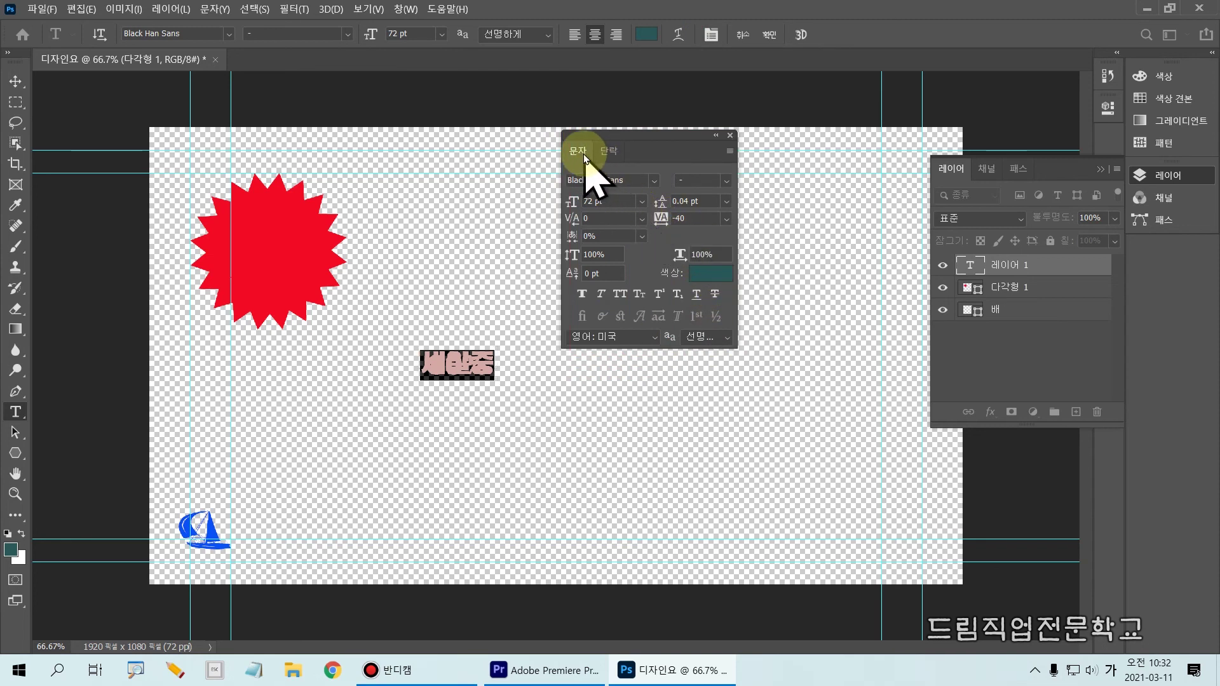
key("ctrl+2")
mouse_move(642, 183)
left_mouse_down()
mouse_move(671, 206)
mouse_move(738, 214)
left_mouse_up()
key("Escape")
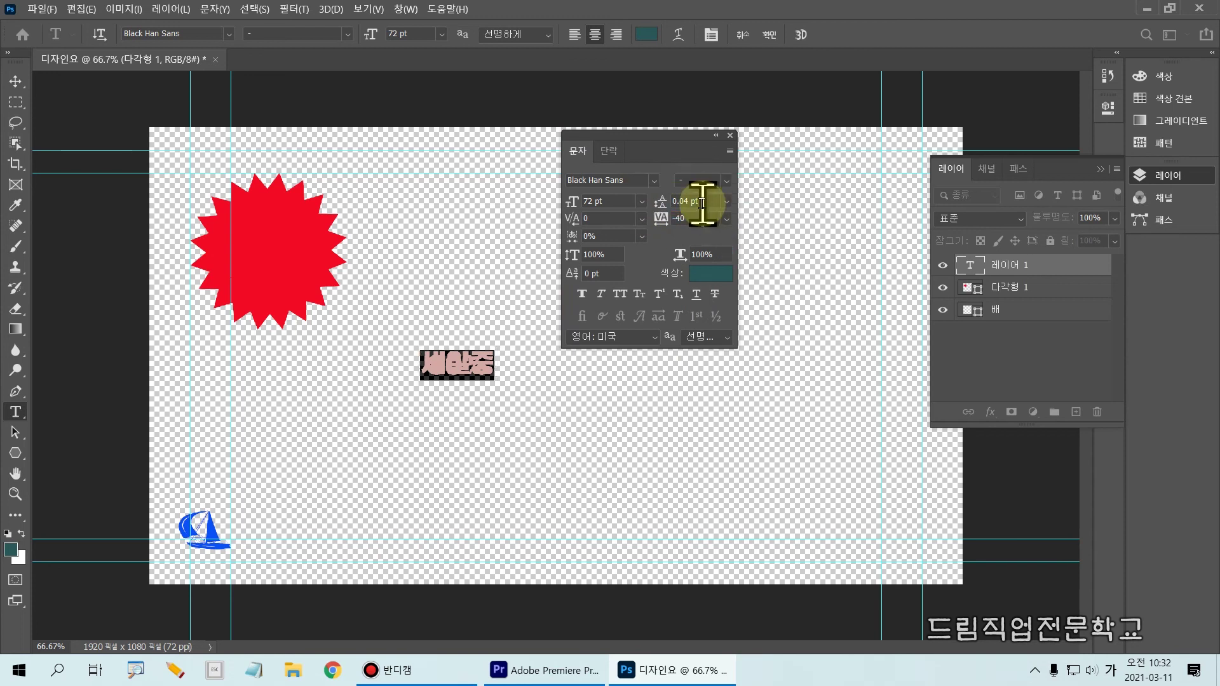
left_click(728, 202)
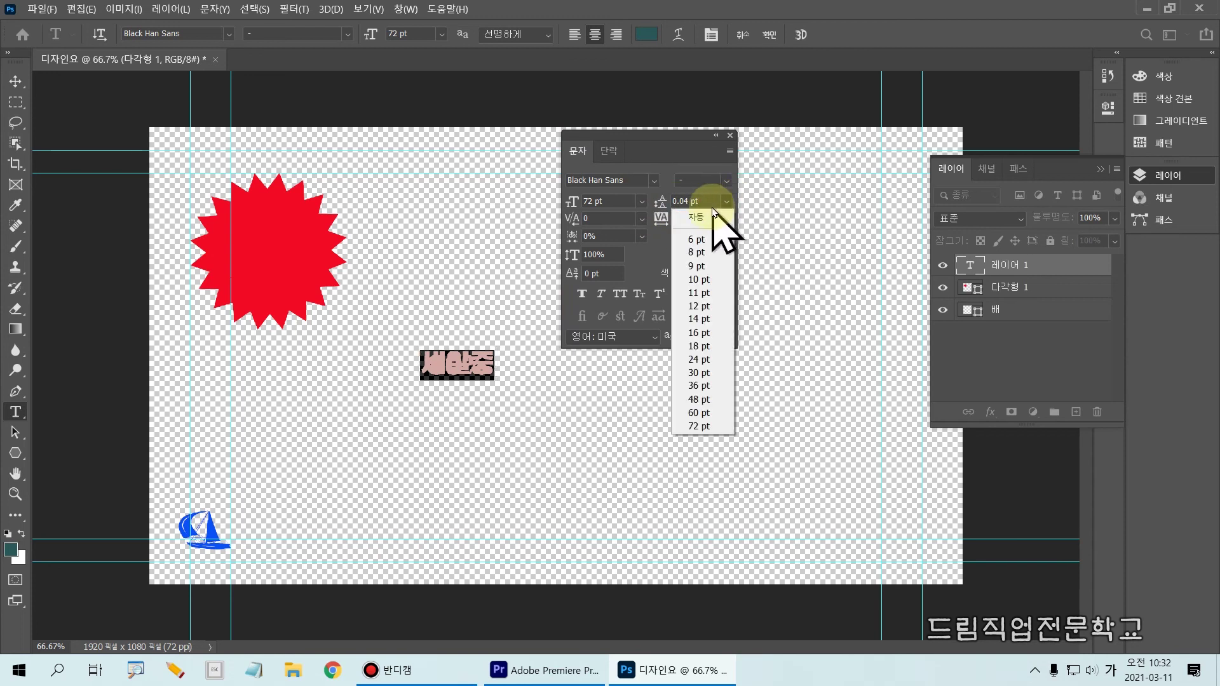
left_click(707, 218)
left_click(726, 201)
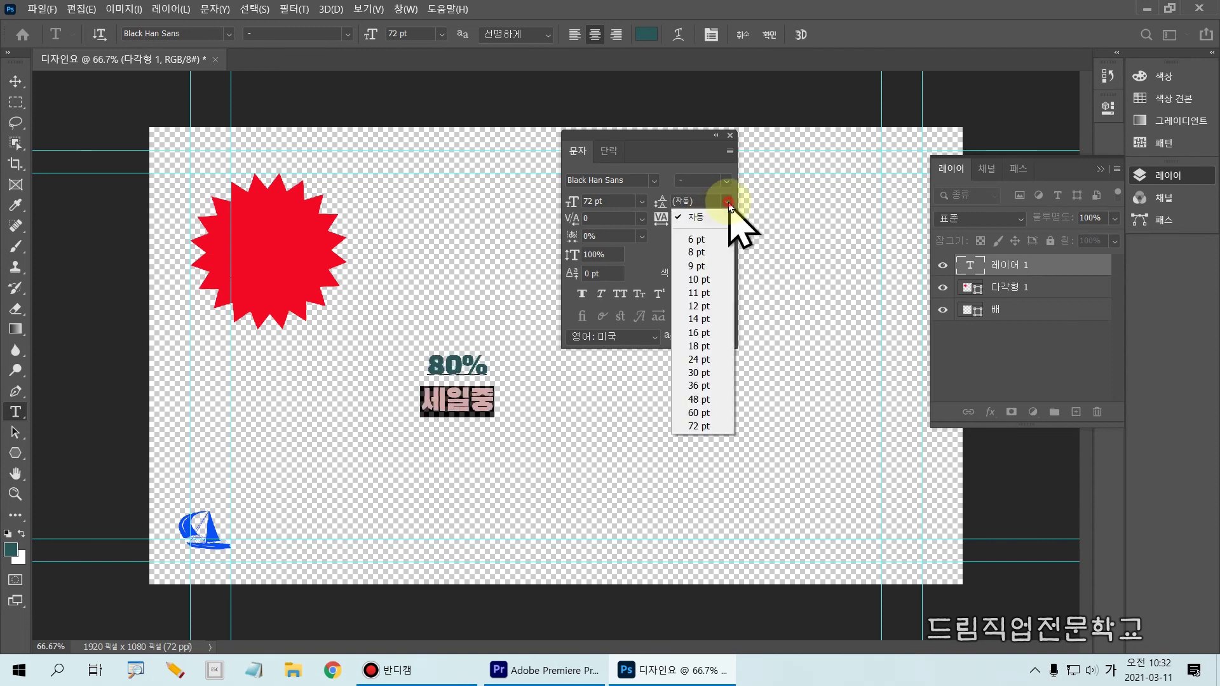
left_click(703, 218)
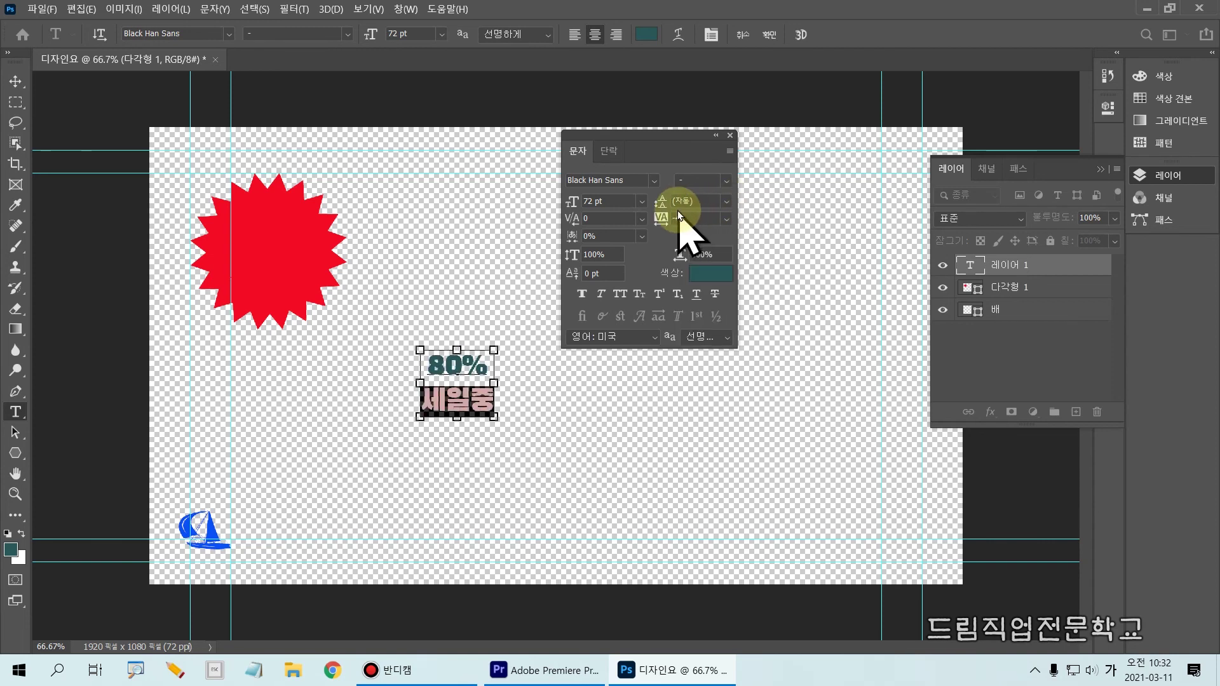
left_click_drag(647, 203, 742, 214)
left_click_drag(389, 346, 524, 434)
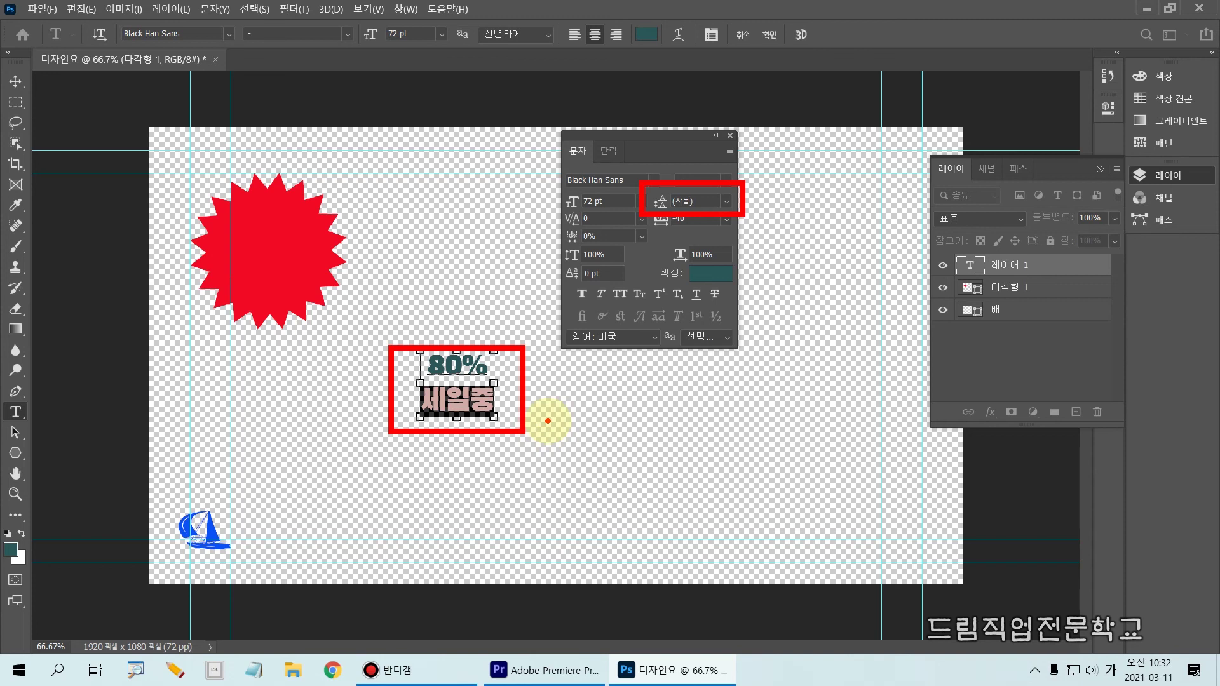
key("Escape")
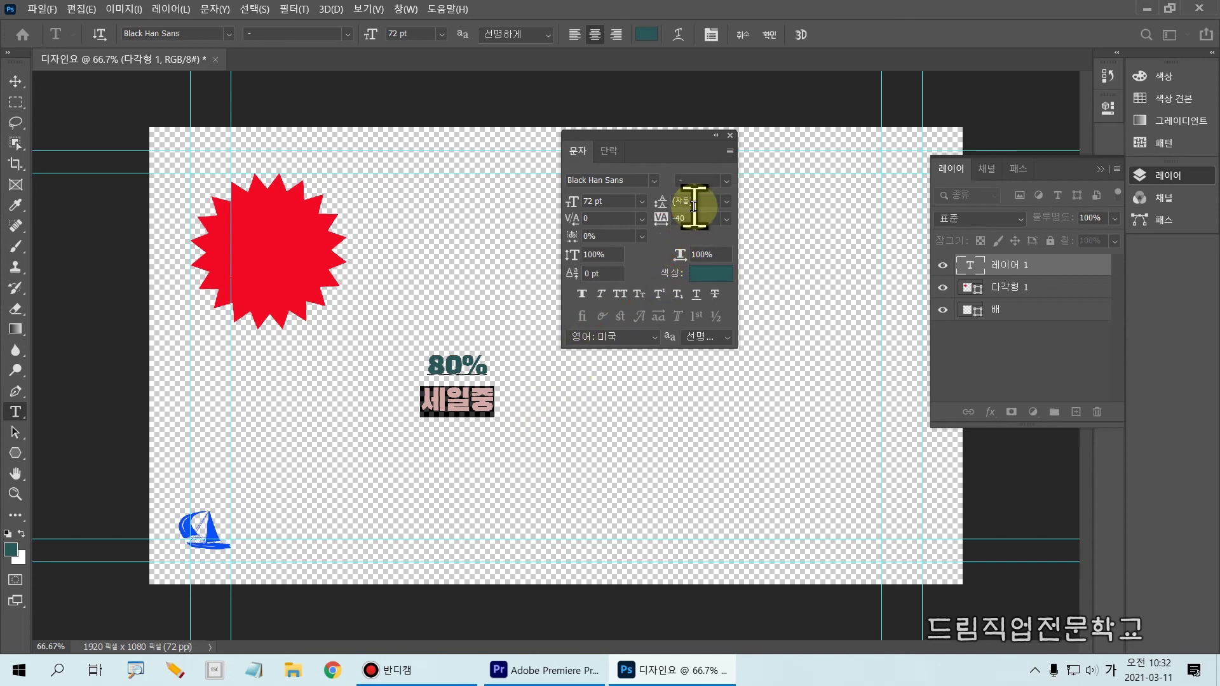
key("ctrl+2")
left_click_drag(650, 189, 739, 212)
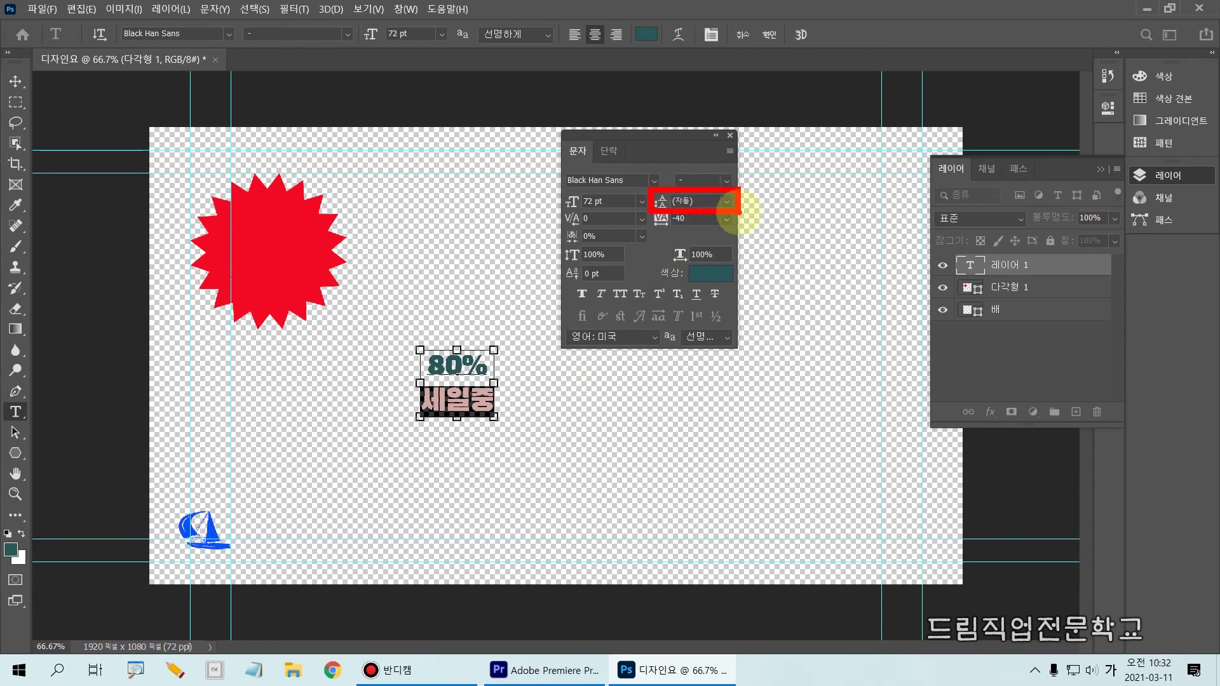
key("Escape")
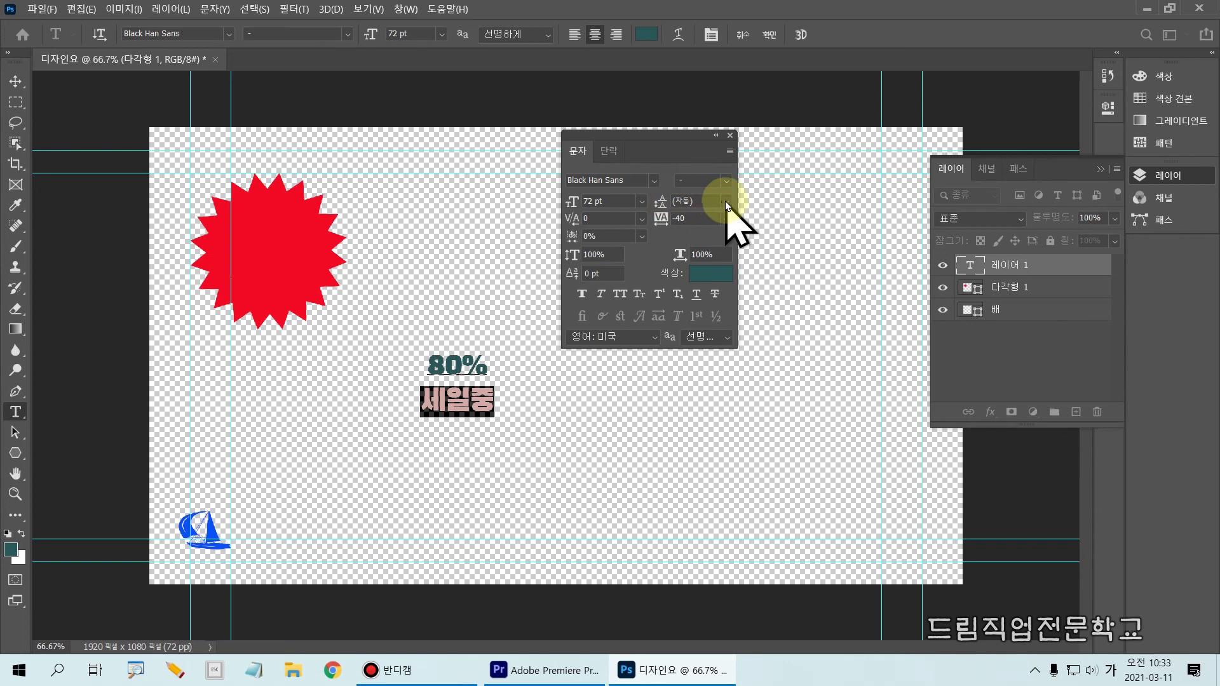
Try leading values of 12 pt and 60 pt on the 세일중 line and return it to auto (자동).
left_click(725, 200)
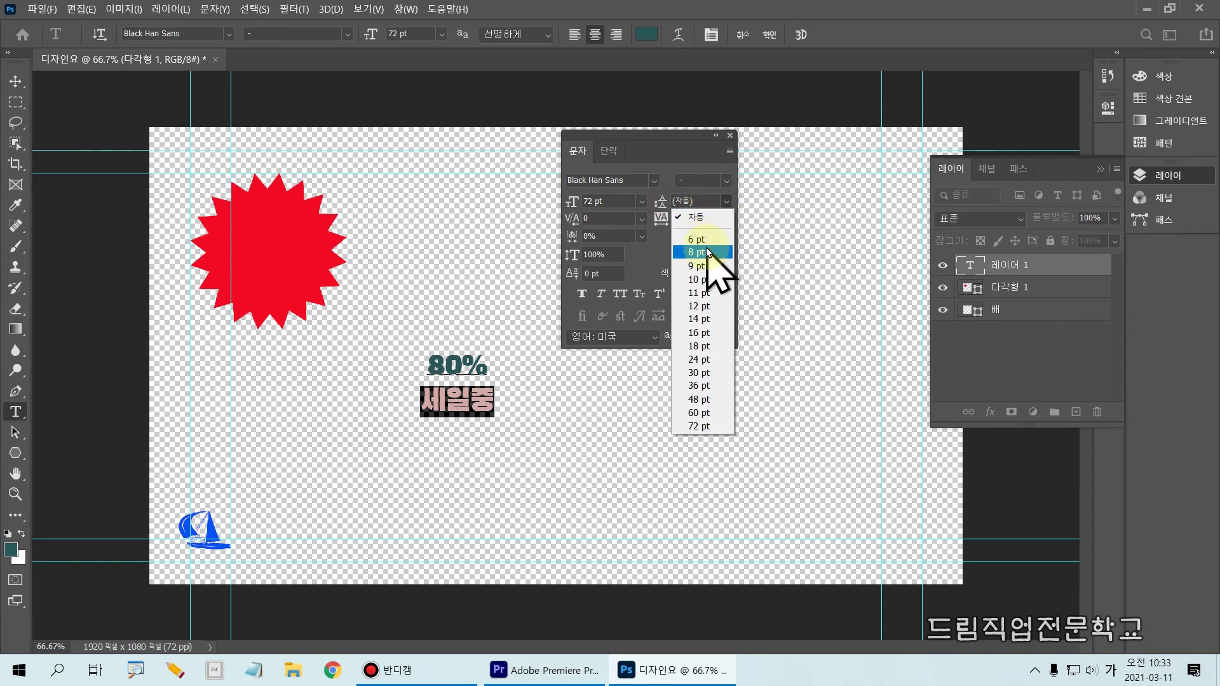
left_click(702, 306)
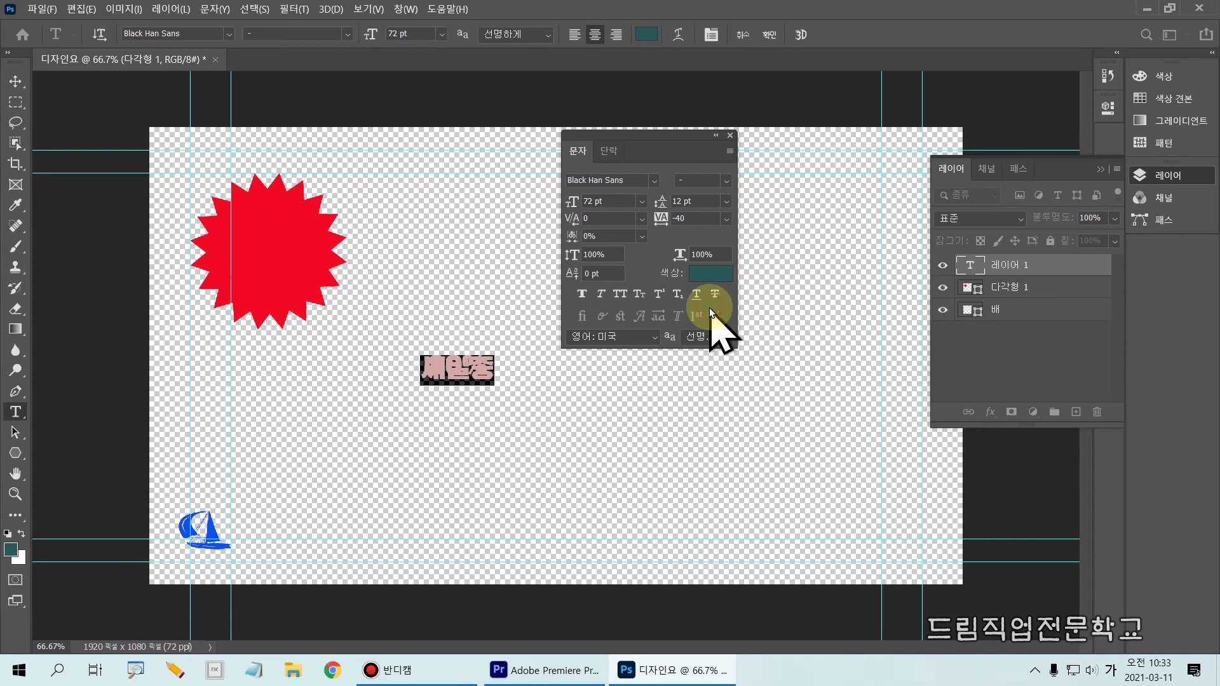
left_click(726, 202)
left_click(704, 413)
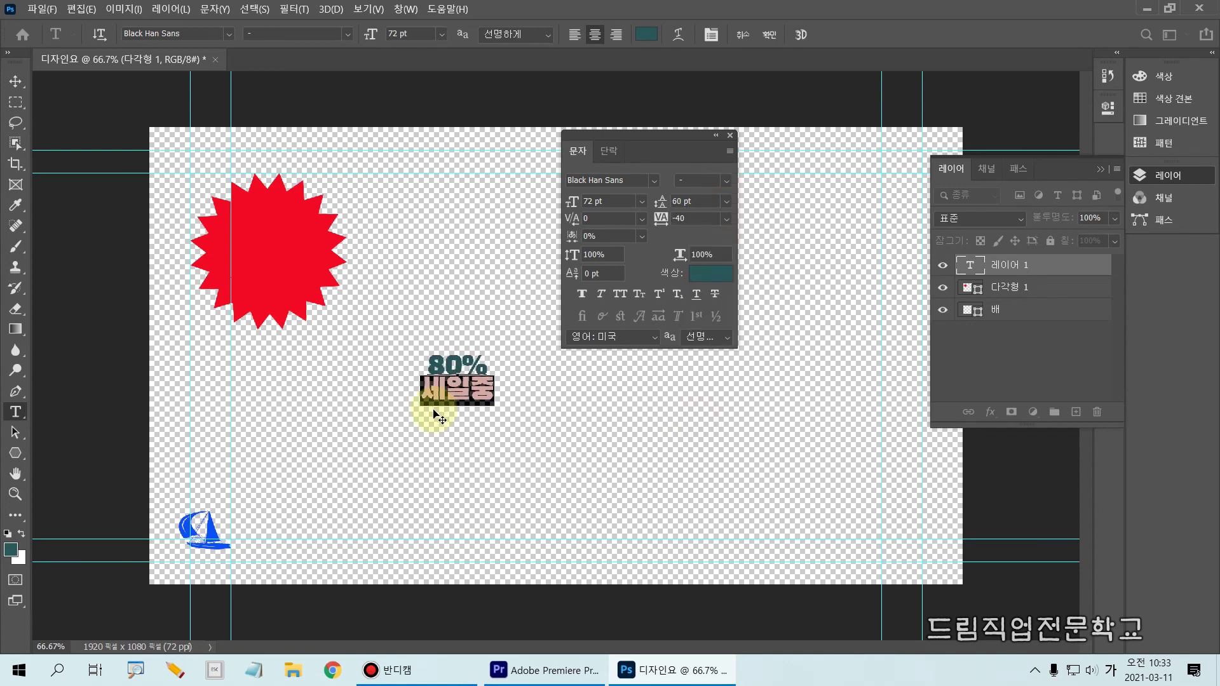
left_click(727, 201)
left_click(718, 216)
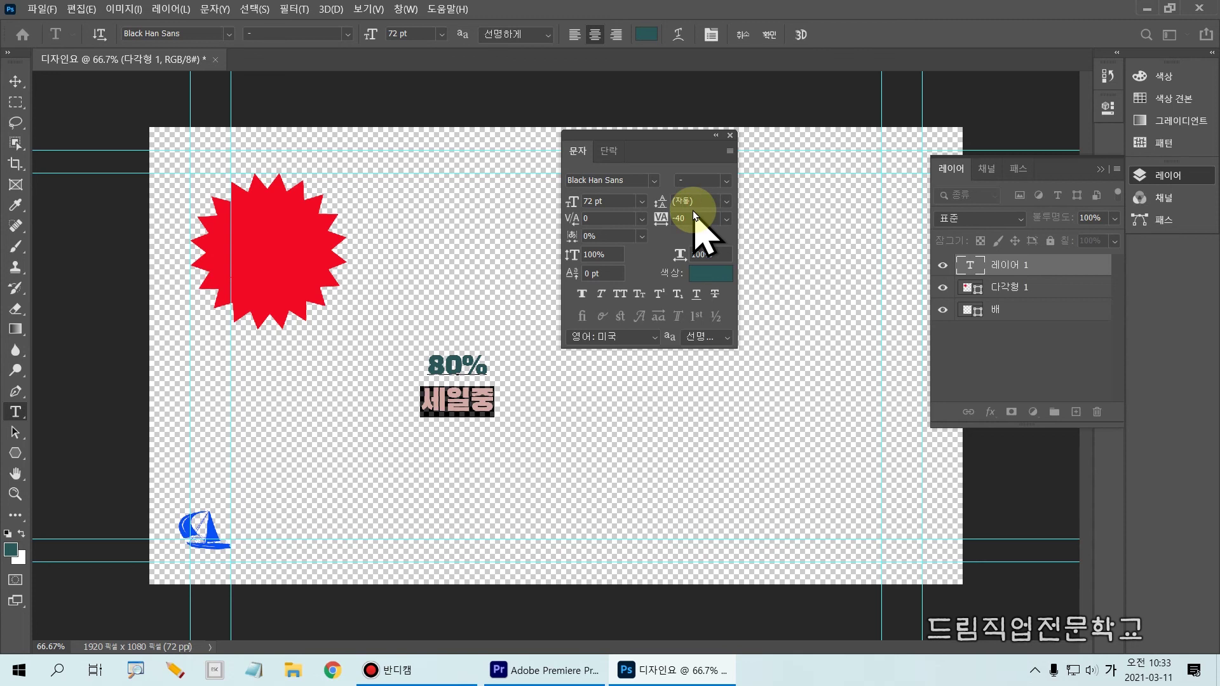
key("ctrl")
left_click_drag(425, 366, 489, 366)
key("e")
left_click_drag(423, 402, 505, 402)
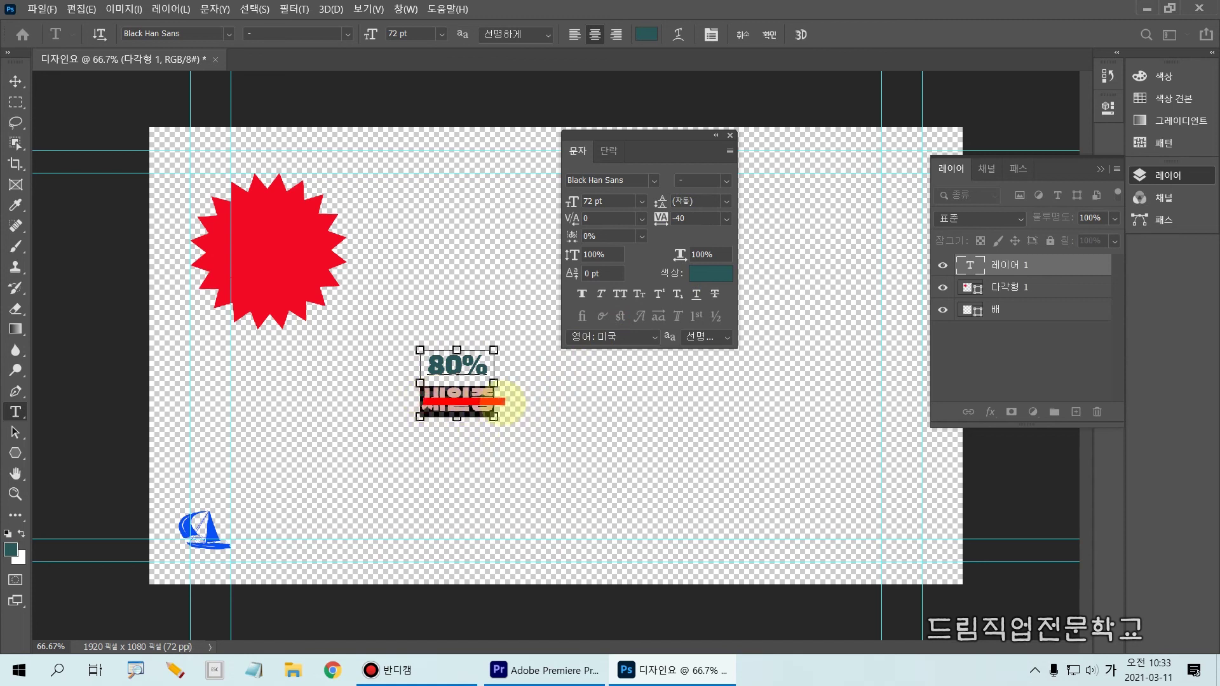
key("Escape")
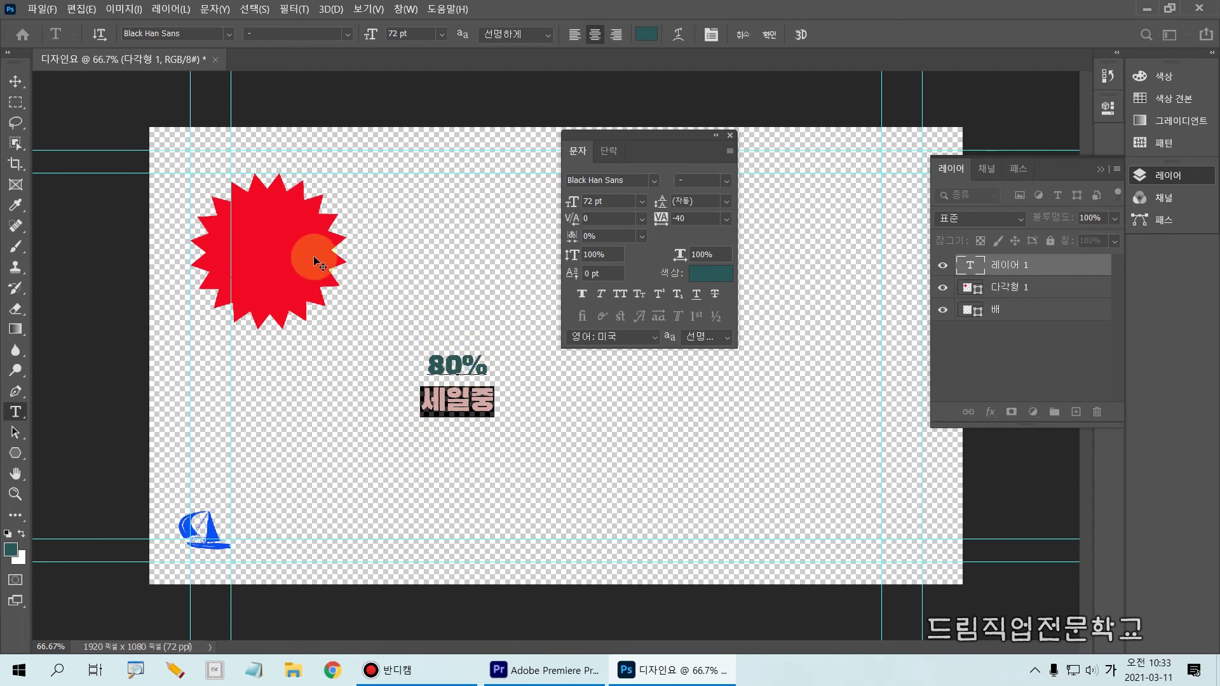
Commit the two-line 80% 세일중 text and move it onto the middle of the red star.
left_click(17, 82)
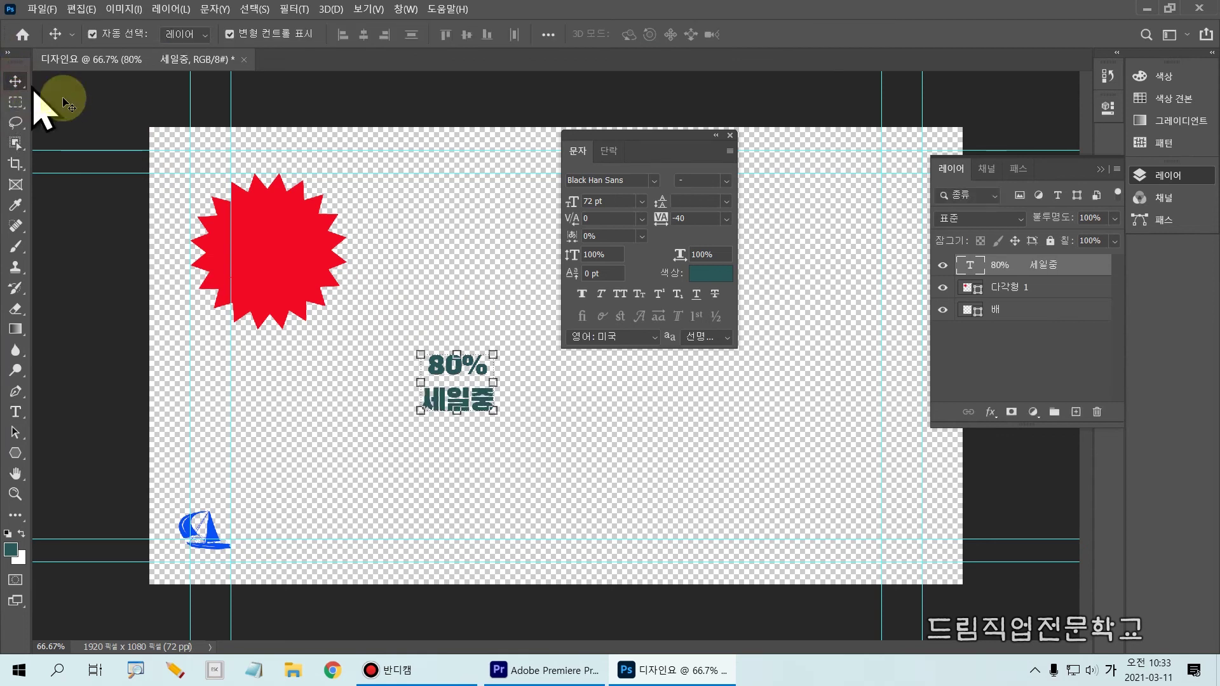
left_click_drag(446, 363, 264, 230)
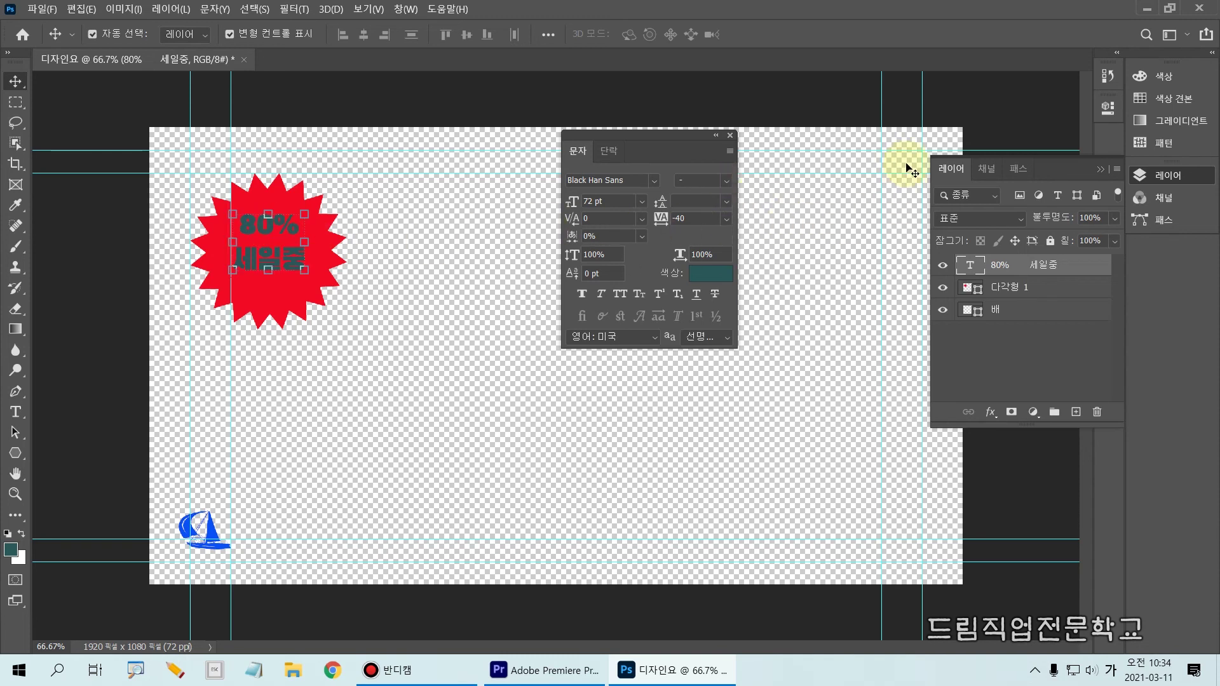
Select all the text in the 80% 세일중 layer and set its colour to white (ffffff).
key("ctrl+2")
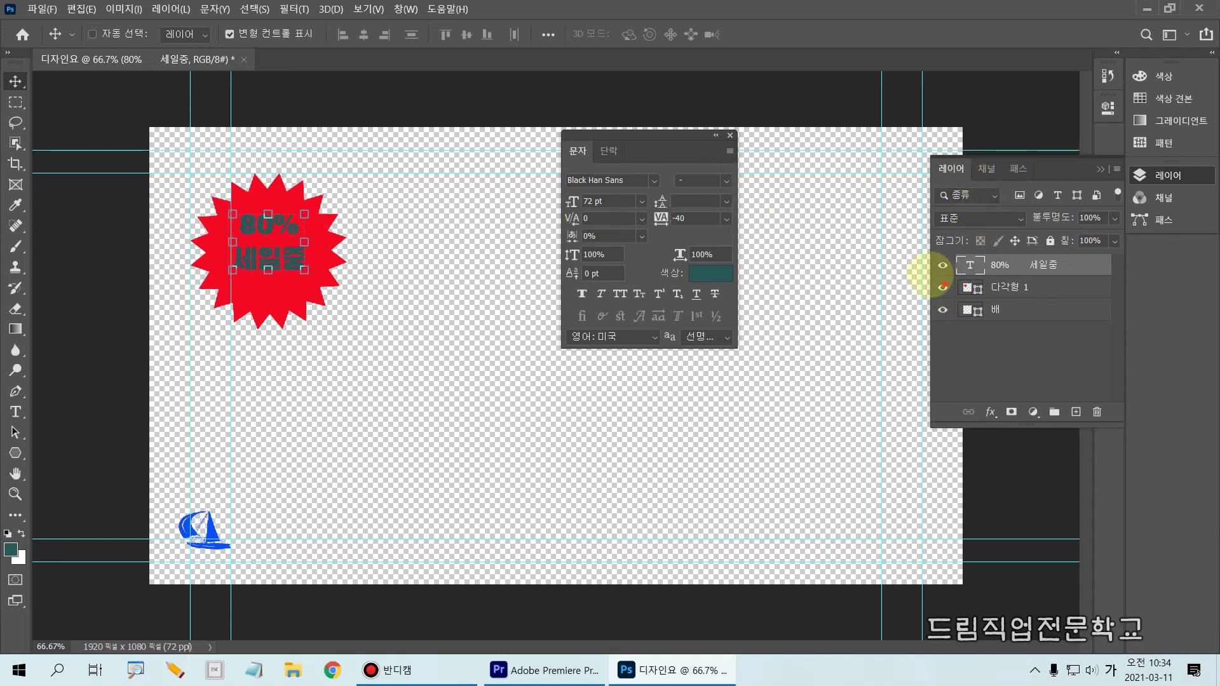
mouse_move(953, 251)
left_mouse_down()
mouse_move(964, 272)
mouse_move(1010, 286)
mouse_move(992, 282)
left_mouse_up()
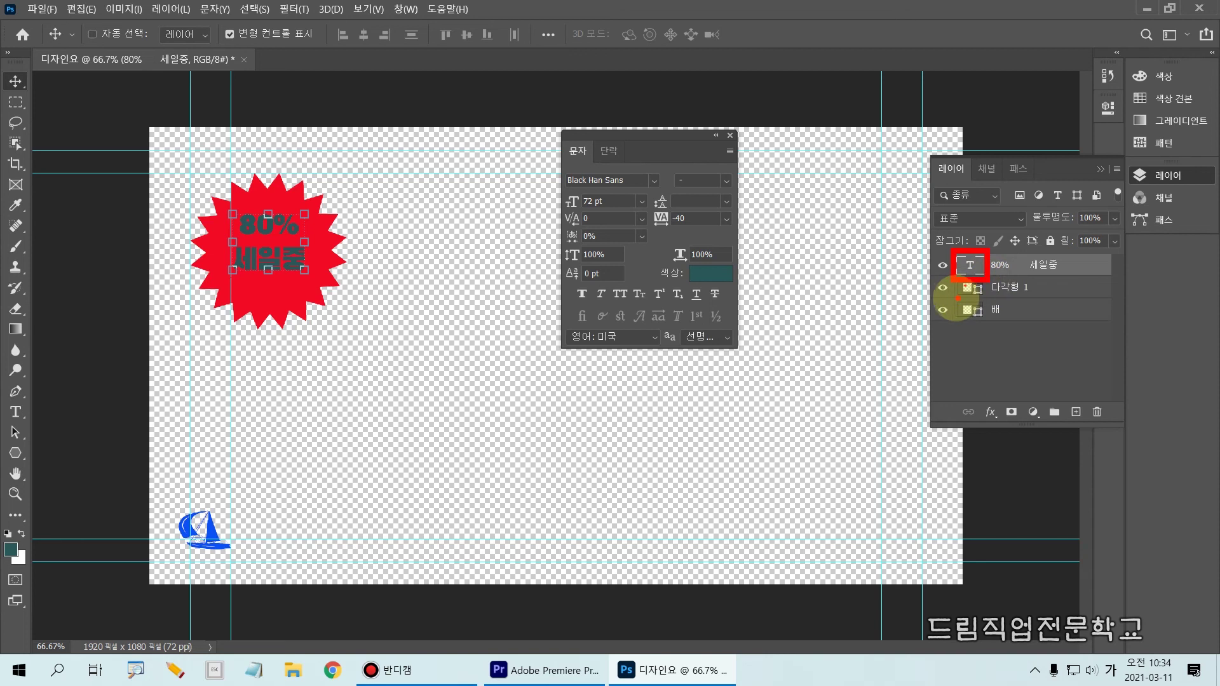
left_click_drag(965, 258, 984, 255)
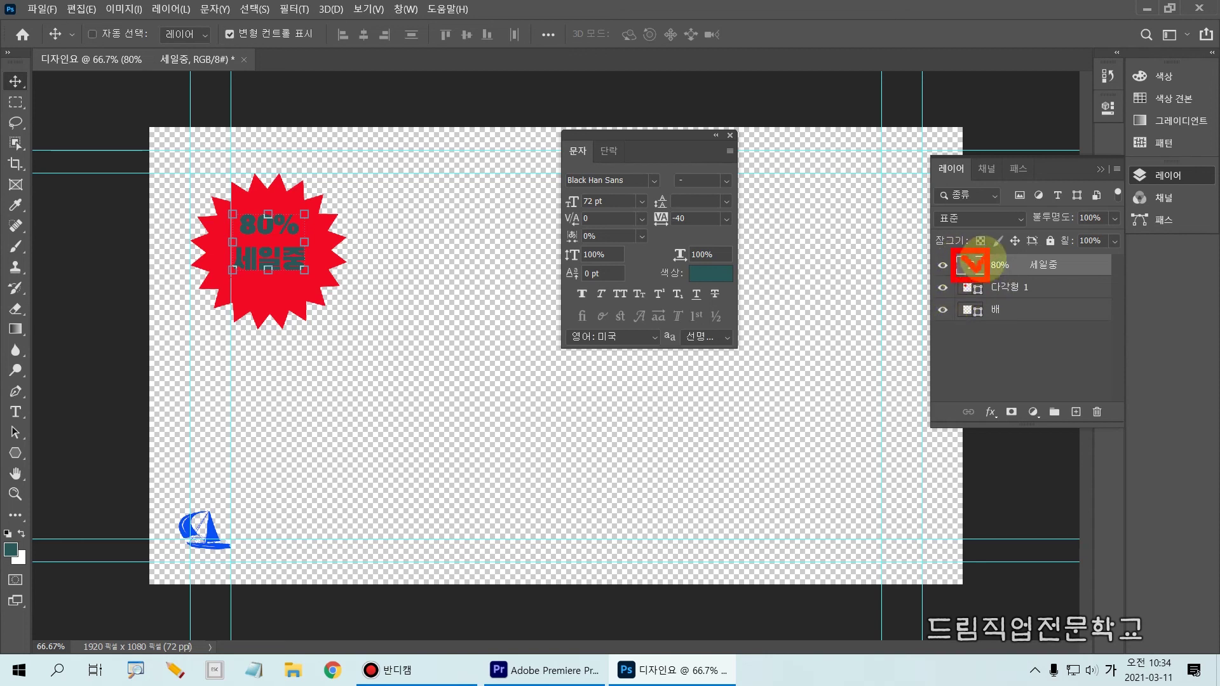
key("Escape")
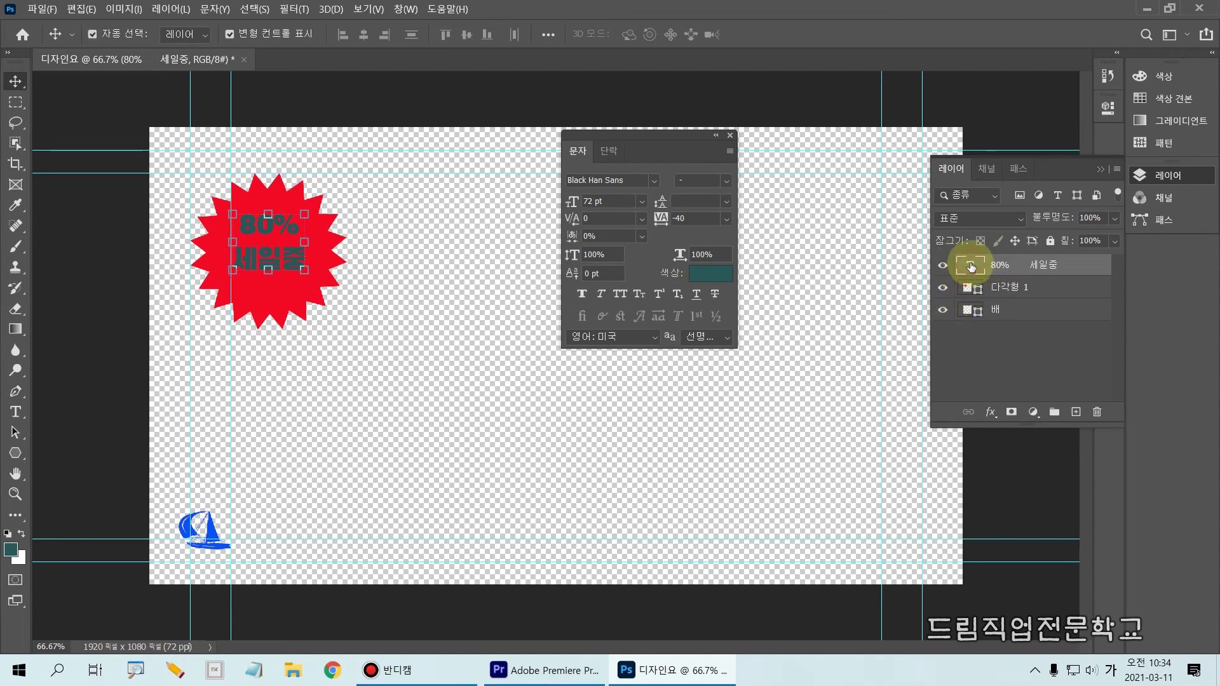
double_click(971, 267)
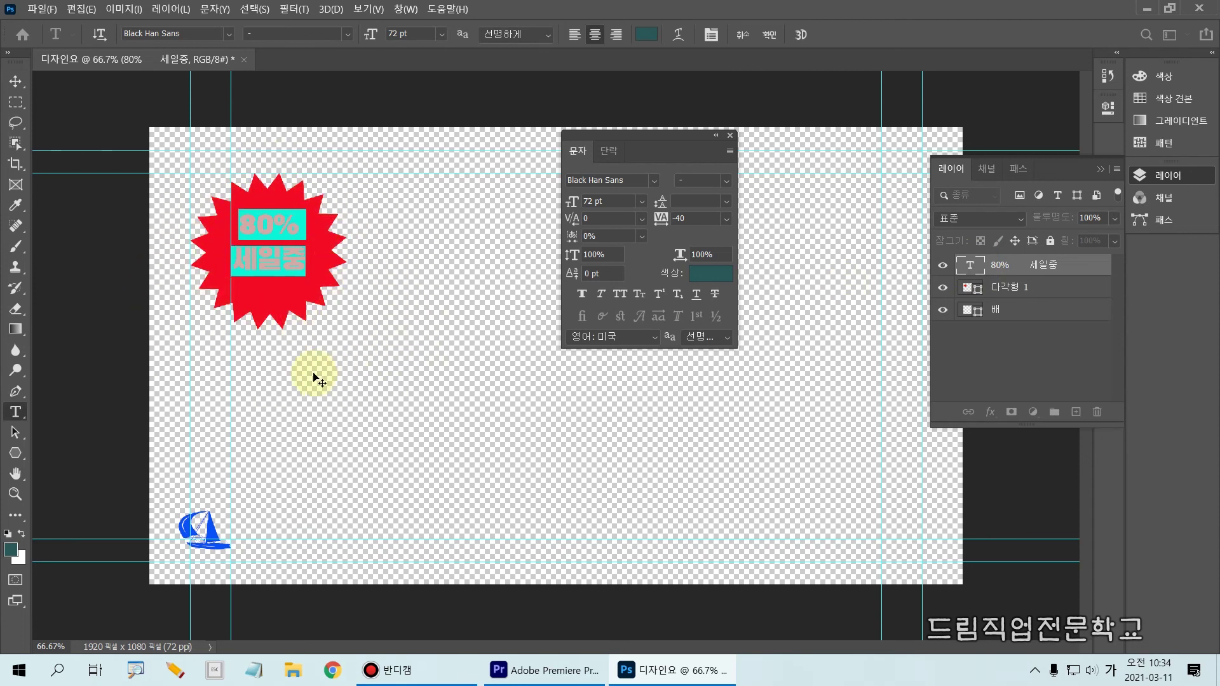
key("ctrl+2")
mouse_move(623, 4)
left_mouse_down()
mouse_move(629, 36)
mouse_move(670, 61)
left_mouse_up()
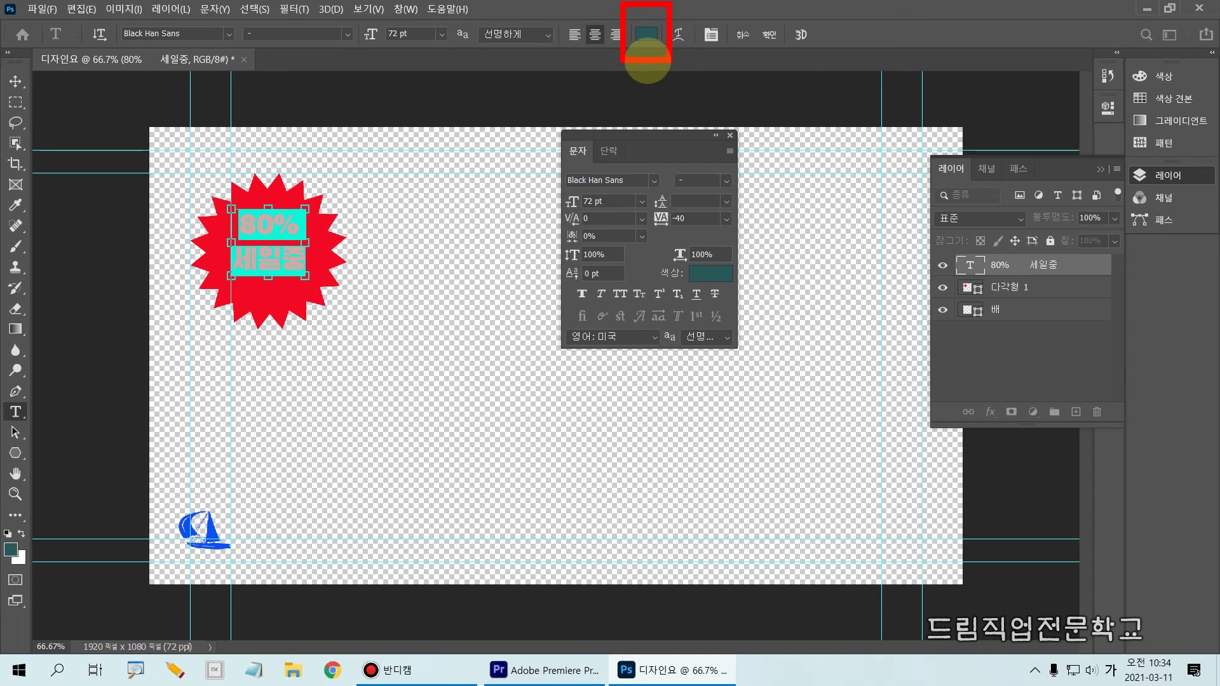
left_click_drag(645, 20, 677, 9)
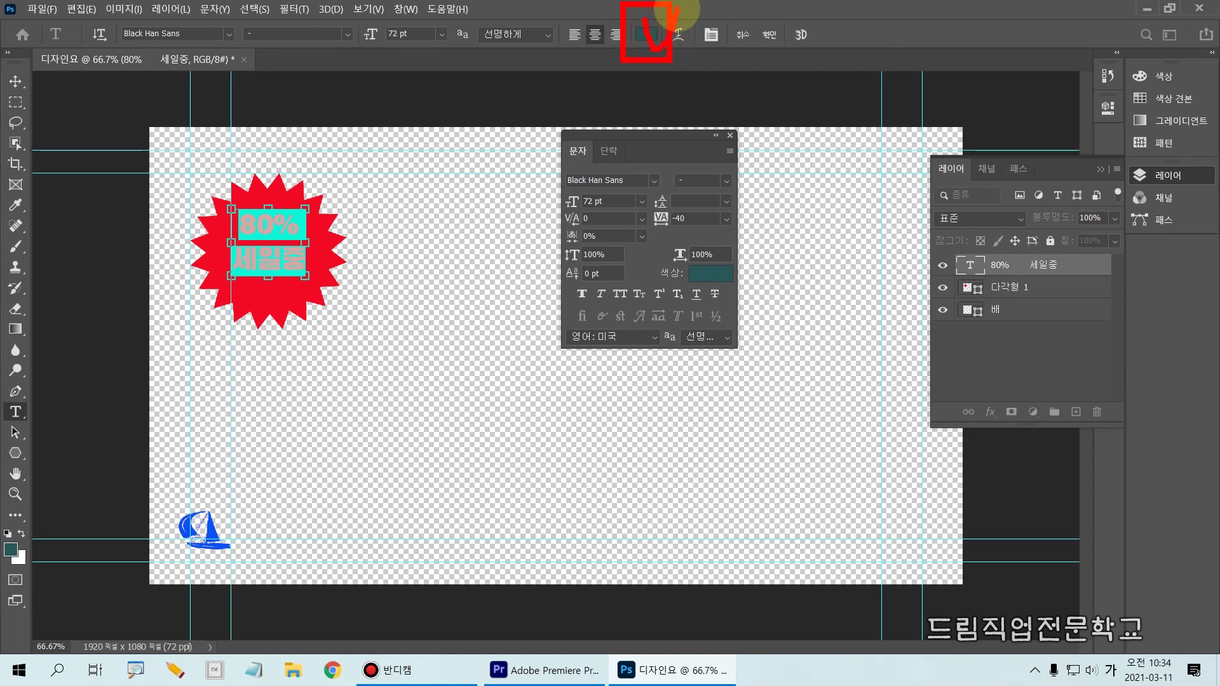
left_click(649, 32)
left_click_drag(466, 195, 329, 89)
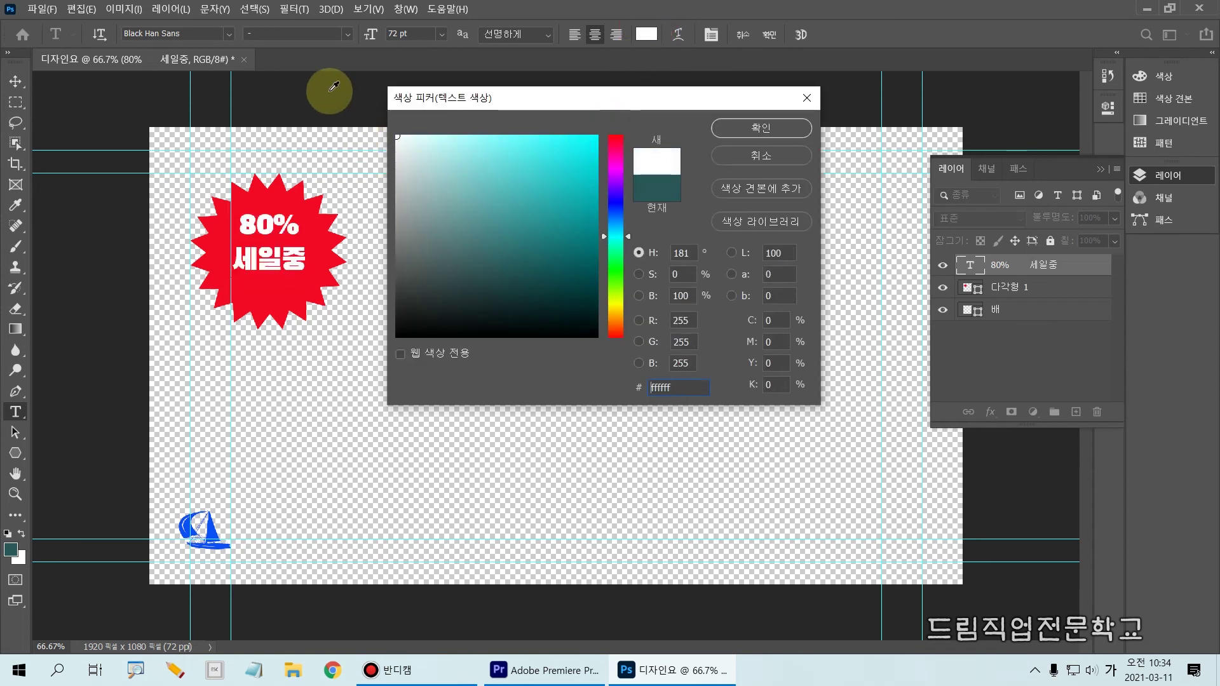
key("ctrl+2")
left_click(737, 127)
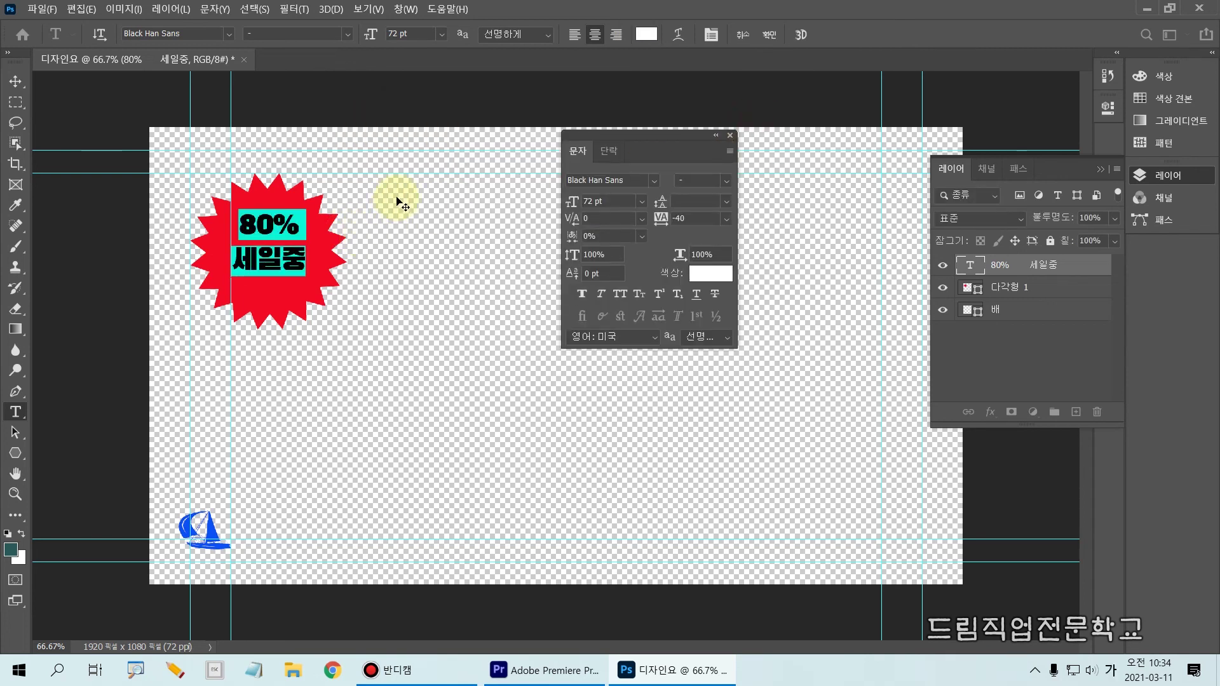
Close the detailed character settings, finish editing the text and deselect all layers.
left_click(731, 135)
left_click(584, 240)
key("v")
left_click(462, 272)
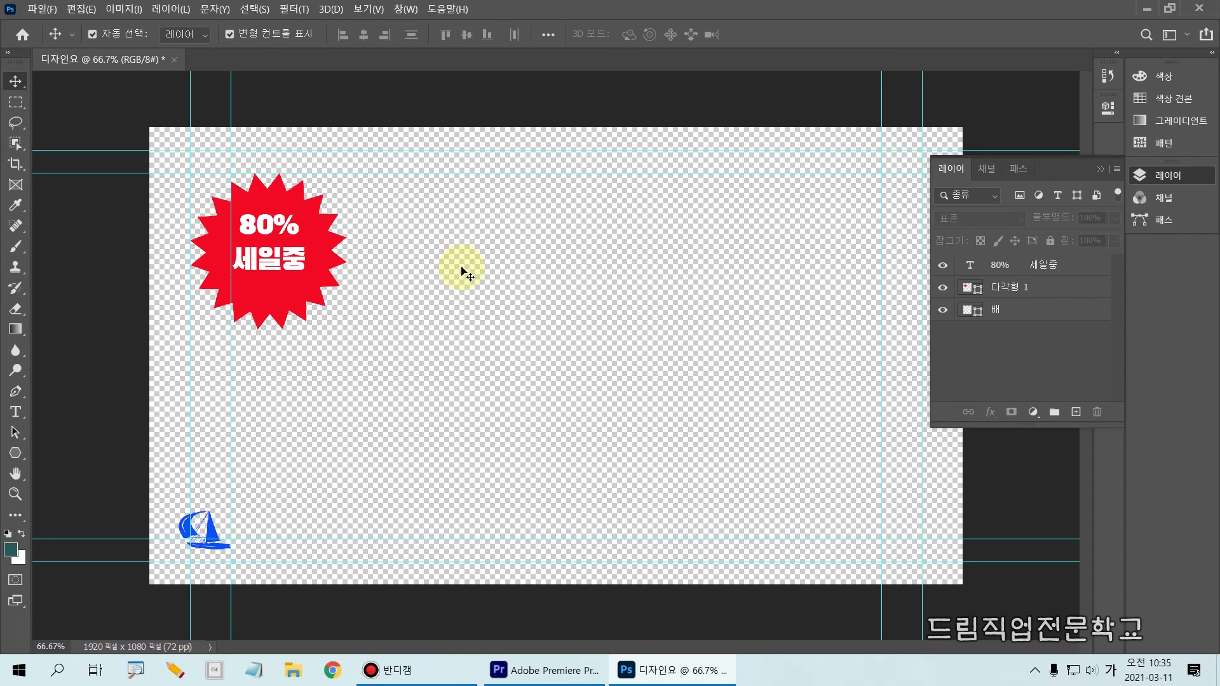
Reselect all the text in the 80% 세일중 layer and open its text colour picker.
key("ctrl+2")
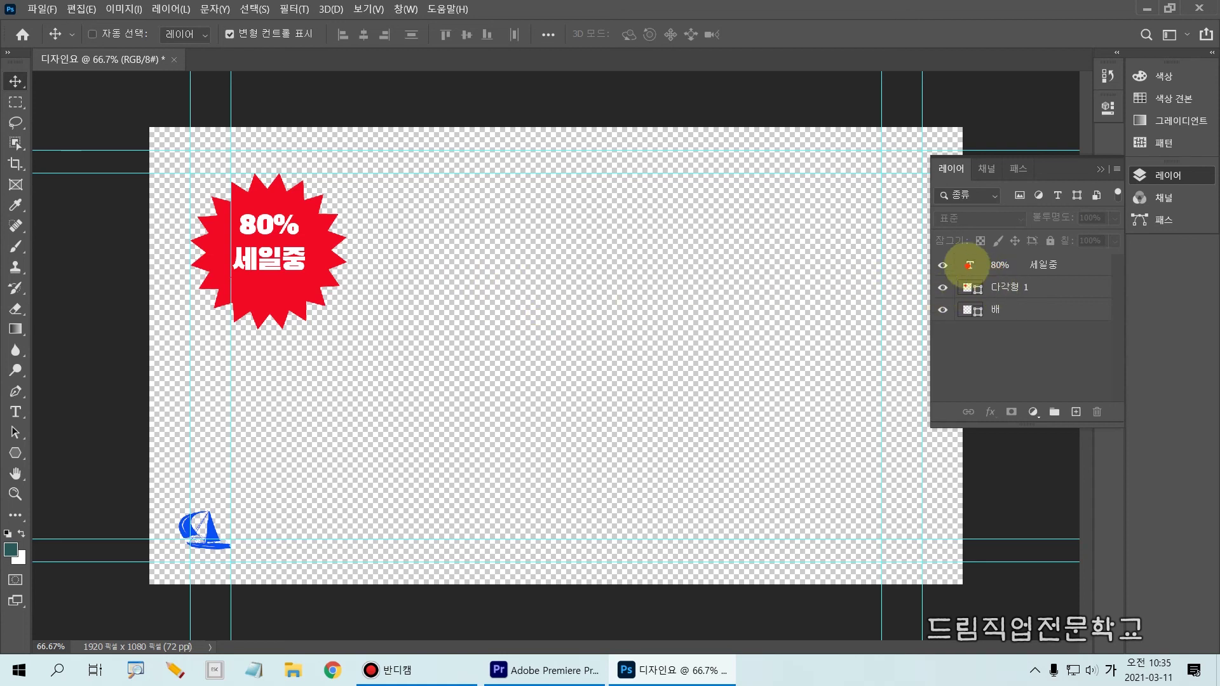
mouse_move(951, 252)
left_mouse_down()
mouse_move(983, 275)
mouse_move(1090, 275)
left_mouse_up()
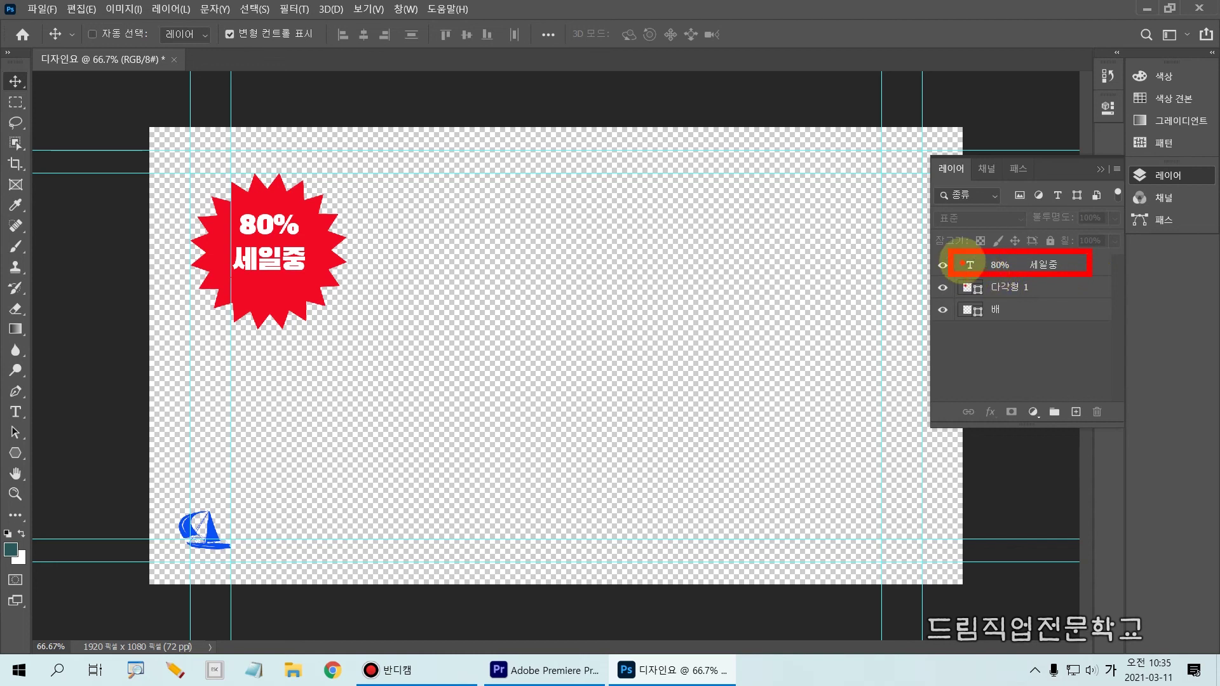
left_click_drag(960, 253, 986, 277)
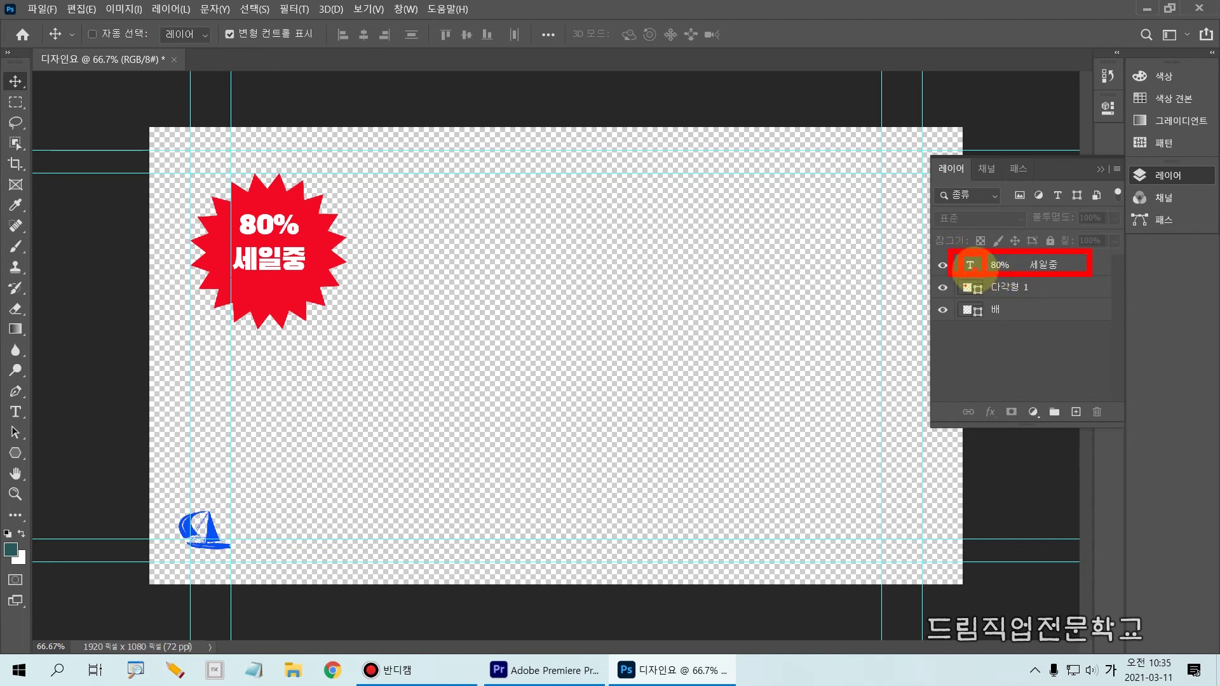
left_click(971, 266)
double_click(971, 265)
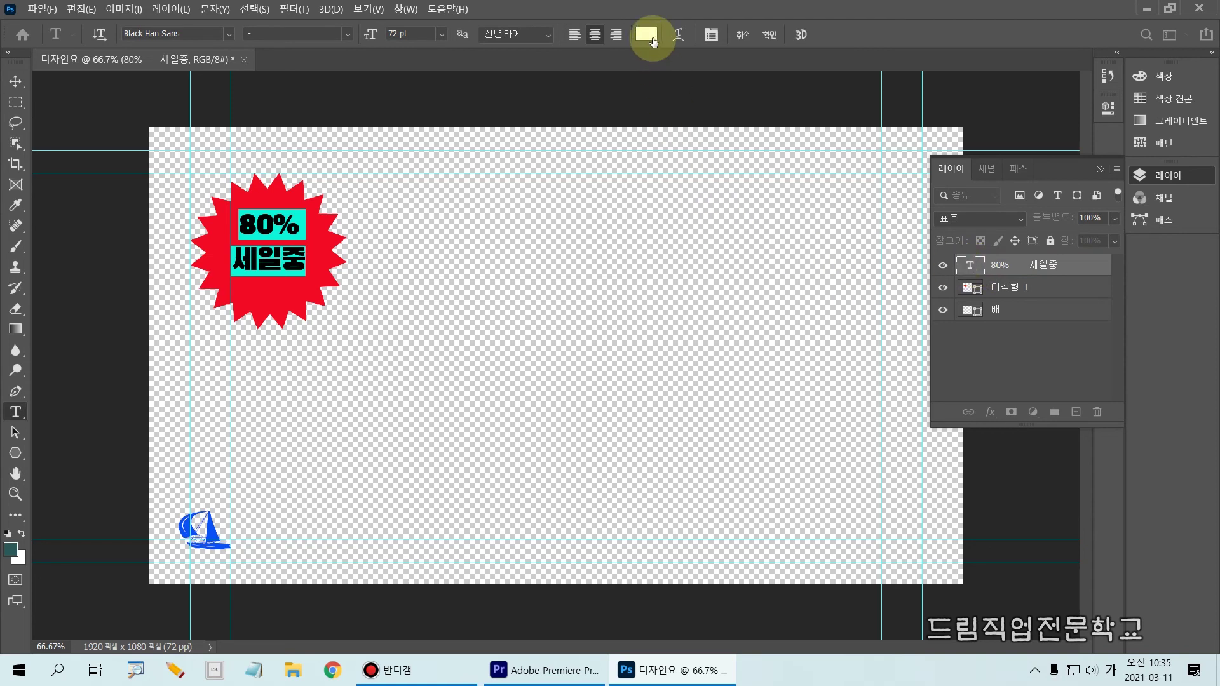
key("ctrl+2")
left_click_drag(625, 25, 672, 52)
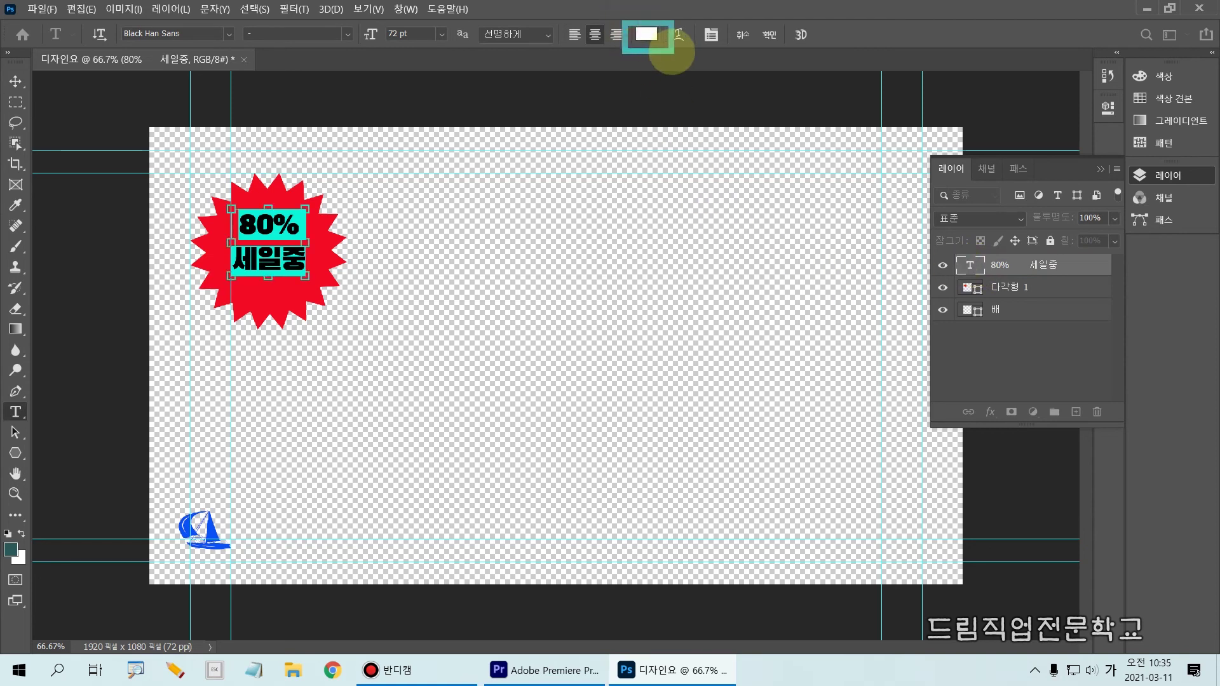
left_click(646, 34)
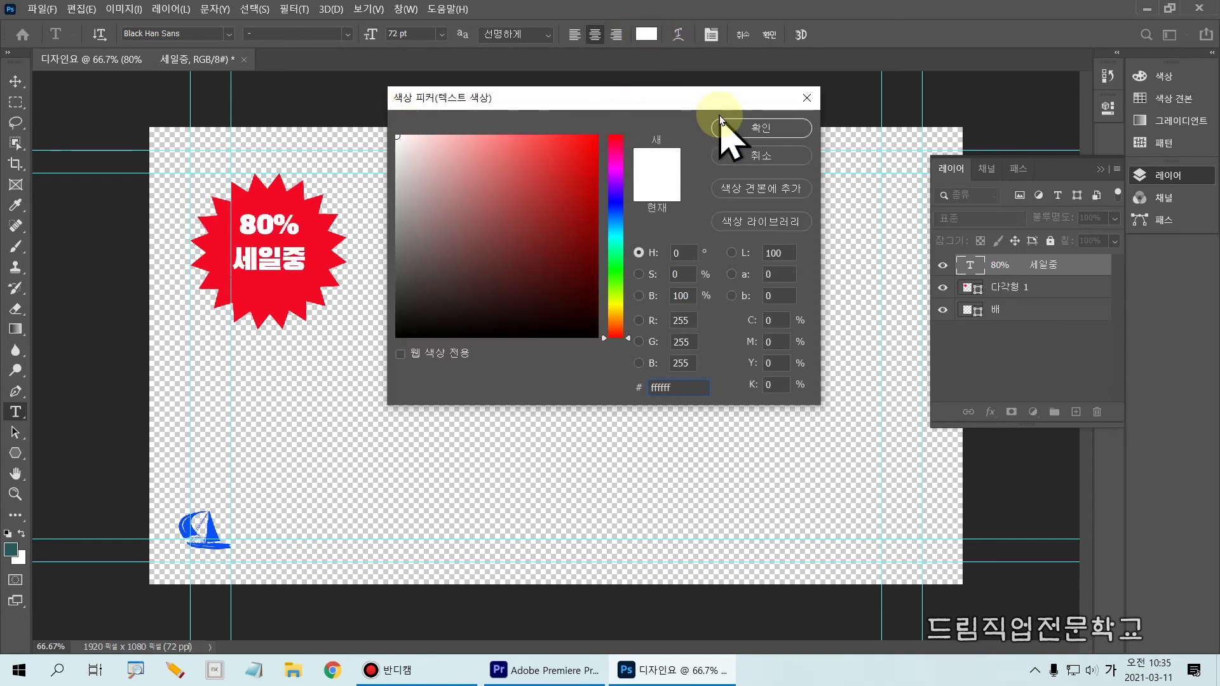
Apply white (ffffff) as the text color of "80% 세일중" and commit the text edit.
left_click(731, 130)
key("ctrl+Return")
key("v")
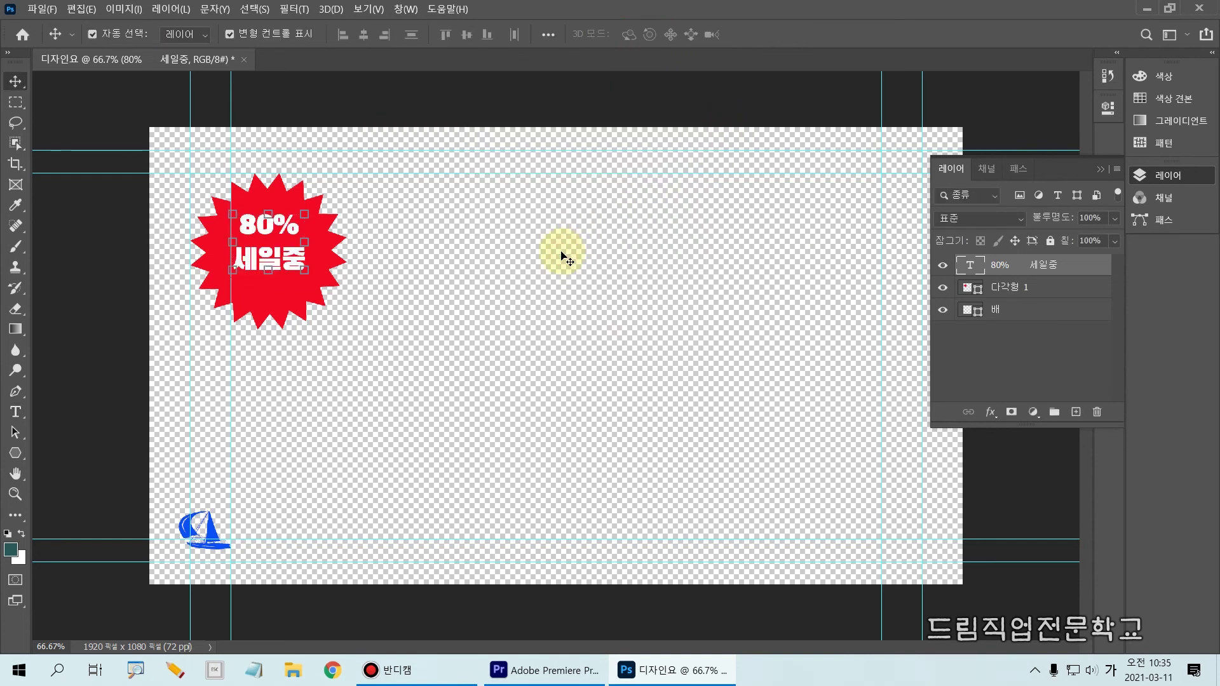
mouse_move(573, 256)
left_mouse_down()
mouse_move(605, 301)
mouse_move(639, 241)
left_mouse_up()
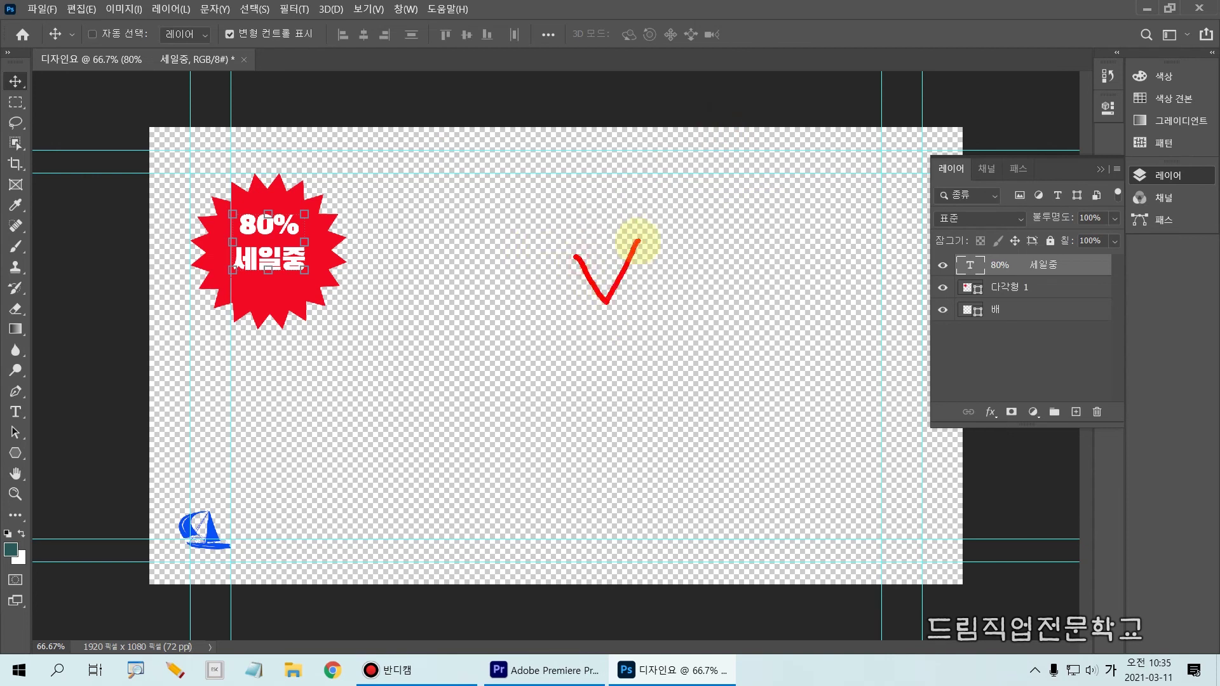
left_click(615, 280)
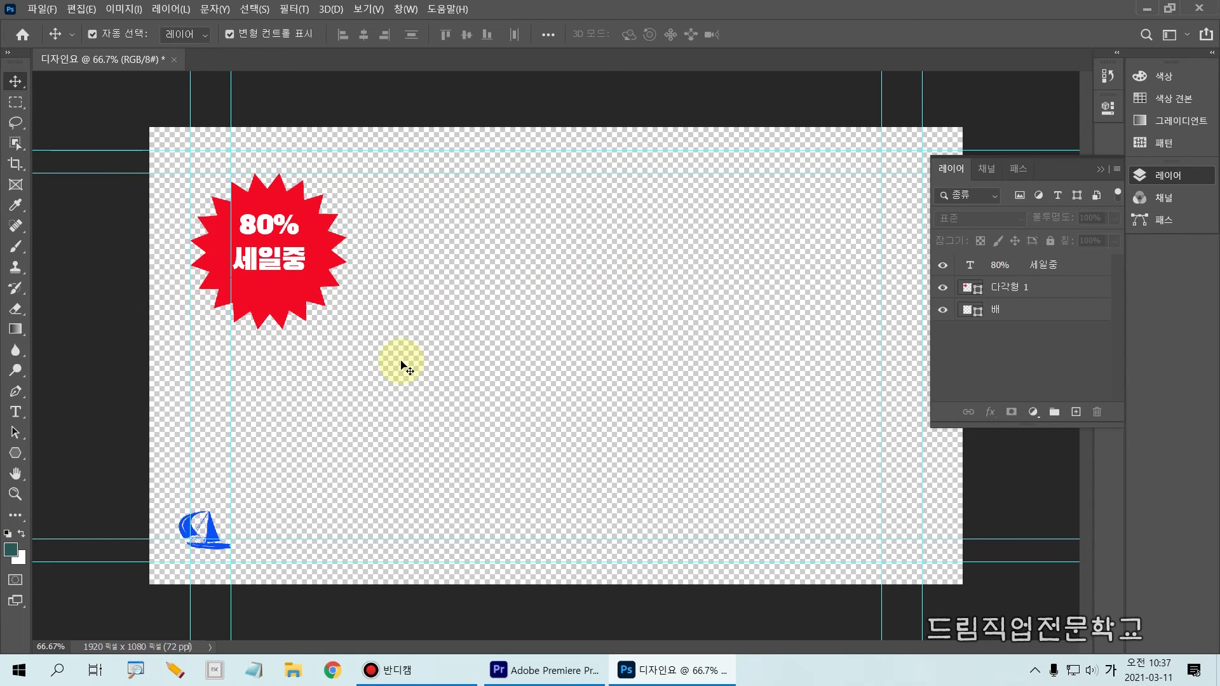
key("ctrl+2")
mouse_move(934, 252)
left_mouse_down()
mouse_move(944, 284)
mouse_move(1106, 303)
left_mouse_up()
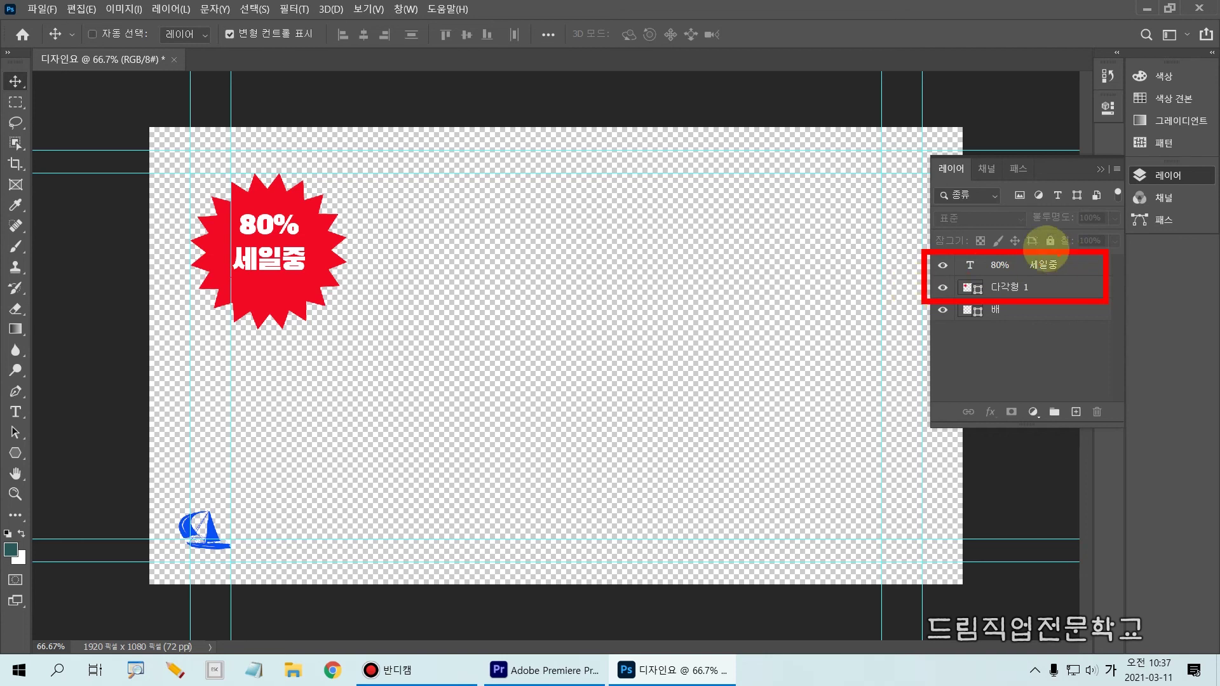
mouse_move(881, 259)
left_mouse_down()
mouse_move(934, 265)
mouse_move(927, 278)
left_mouse_up()
left_click_drag(895, 286, 928, 291)
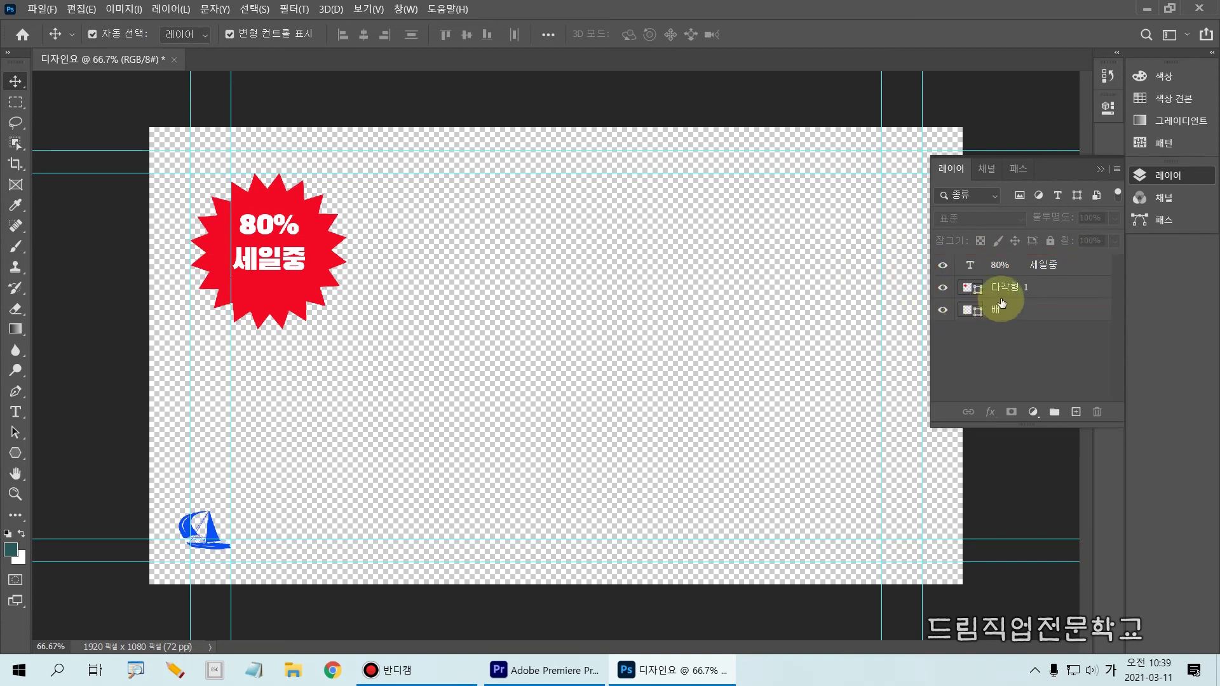
Examine the layer commands offered when the "80% 세일중" text layer and the 다각형 1 layer are selected together.
left_click(998, 267)
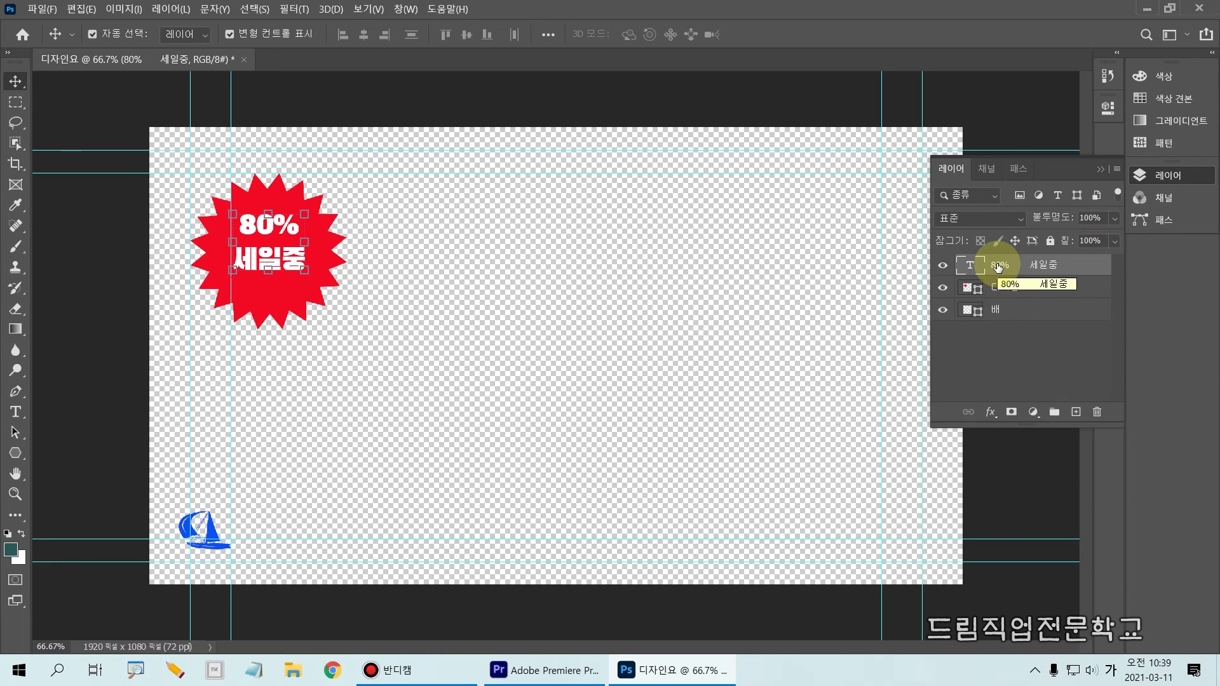
left_click(1000, 289, "ctrl")
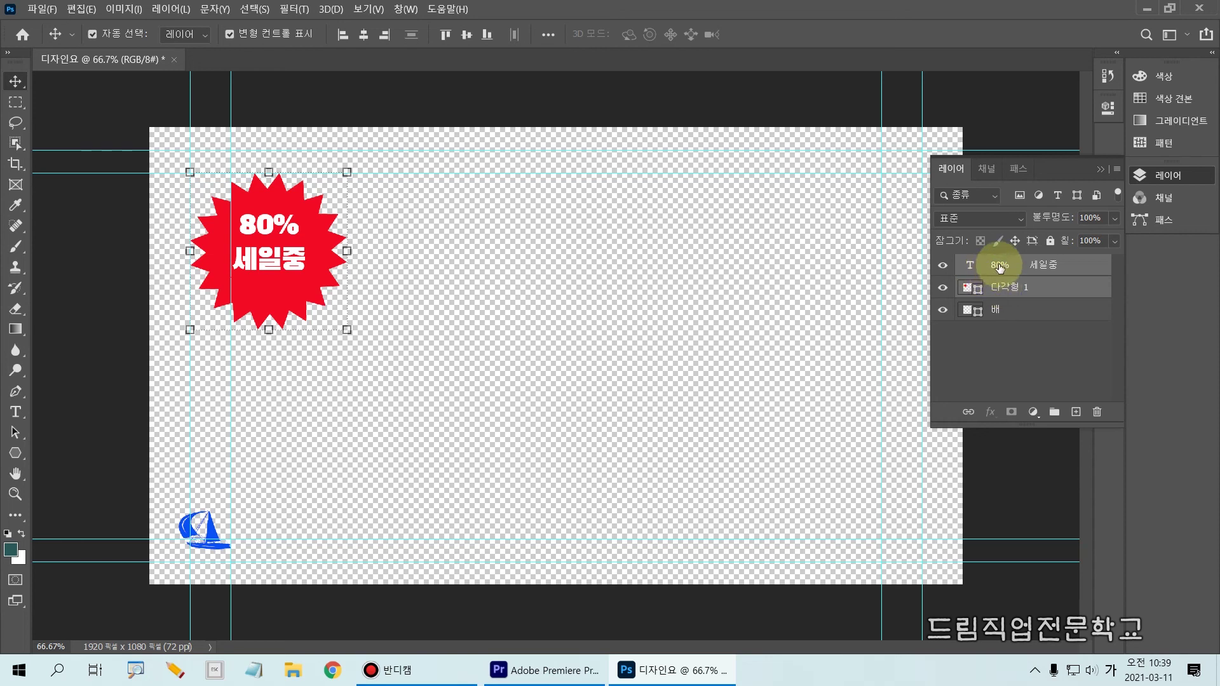
right_click(999, 265)
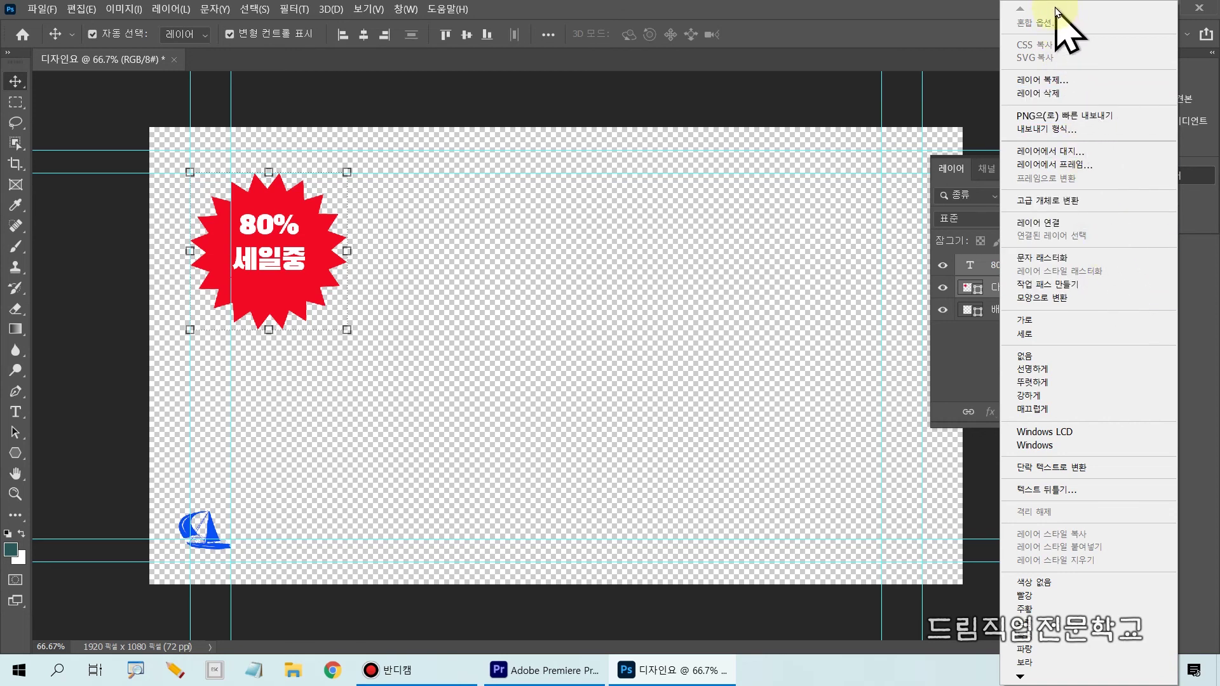
left_click(1020, 680)
left_click(1020, 680)
left_click(1020, 679)
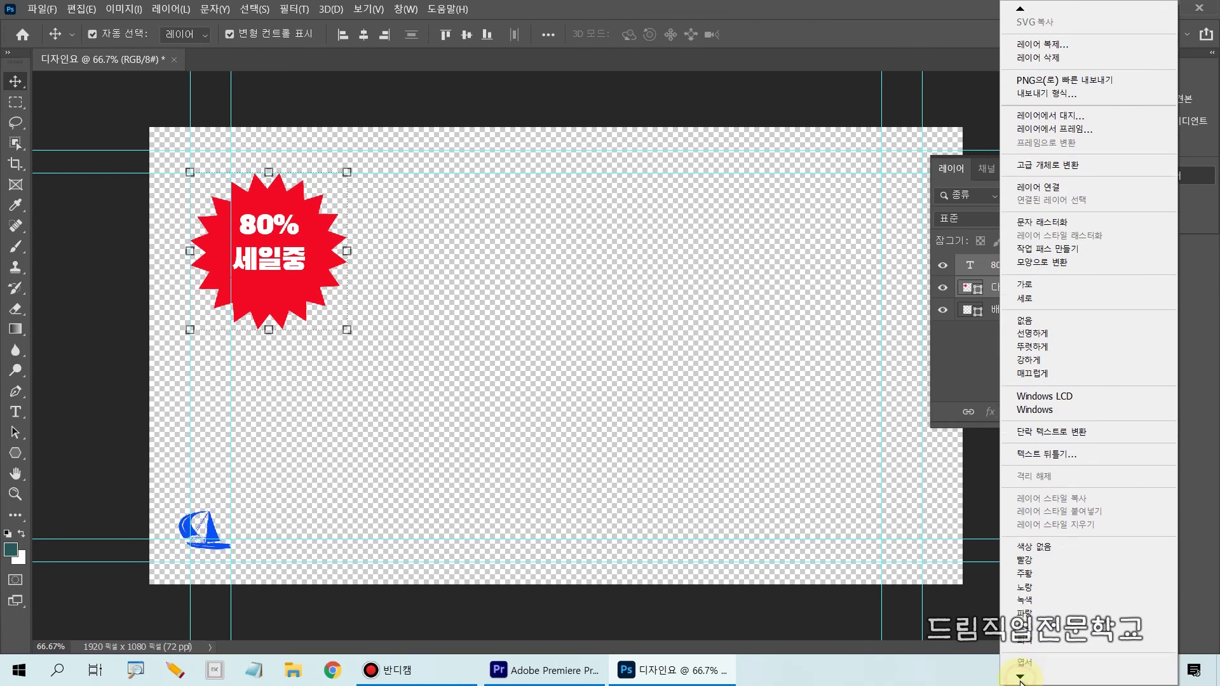
left_click(1020, 680)
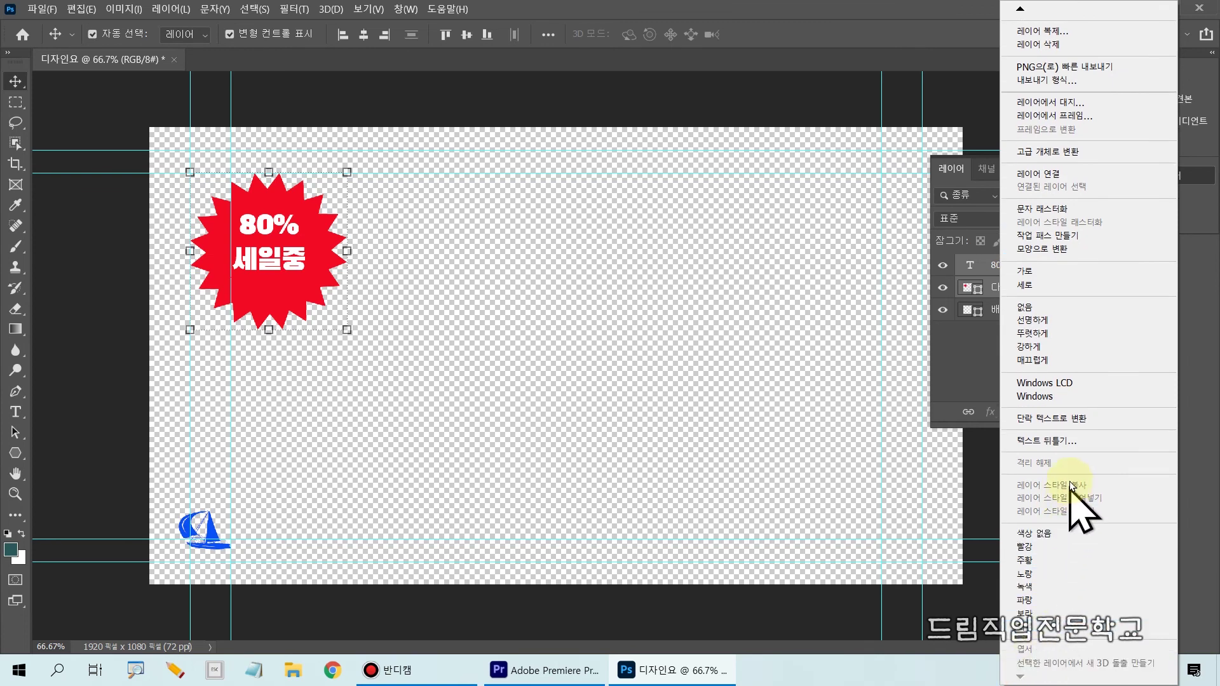
left_click(956, 351)
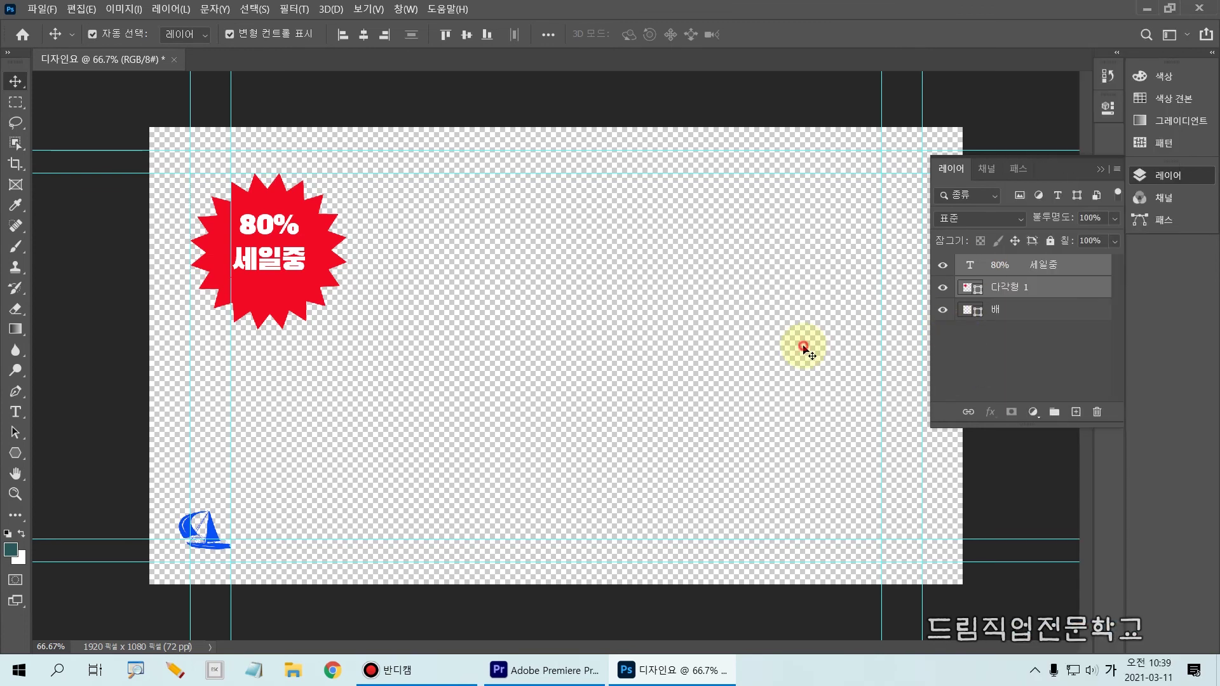
Reselect 다각형 1 together with the text layer and look for a type rasterize option among their layer commands.
left_click(998, 288)
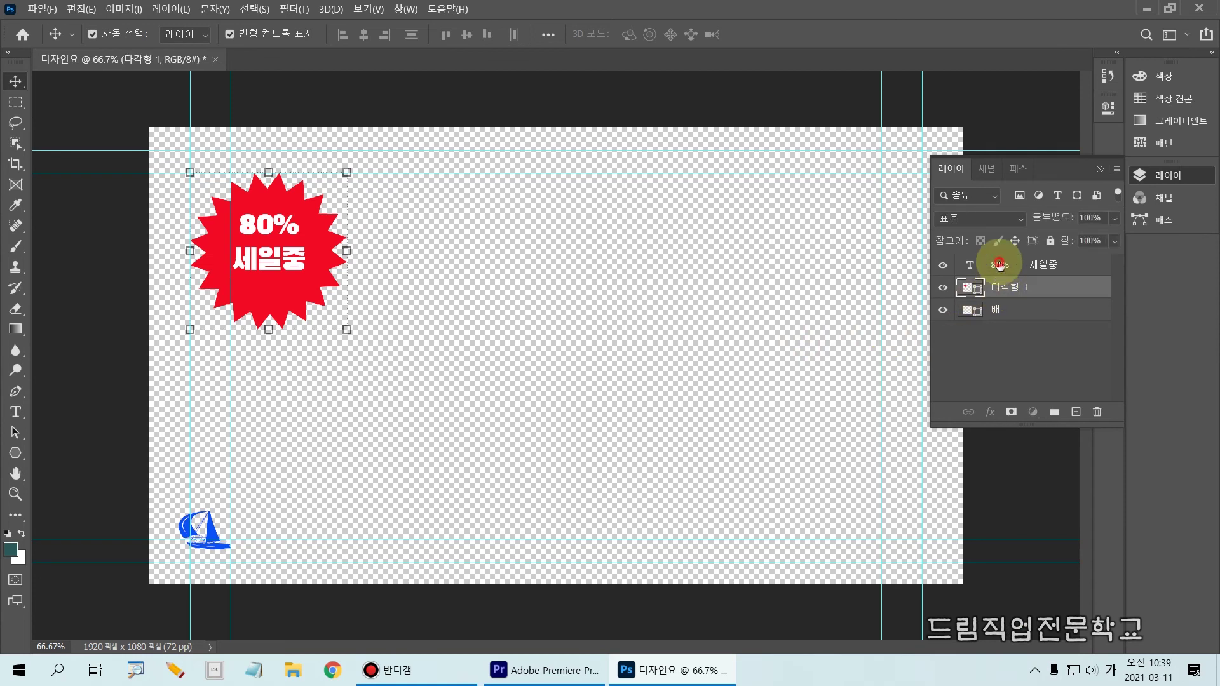
left_click(1000, 265)
left_click(718, 328)
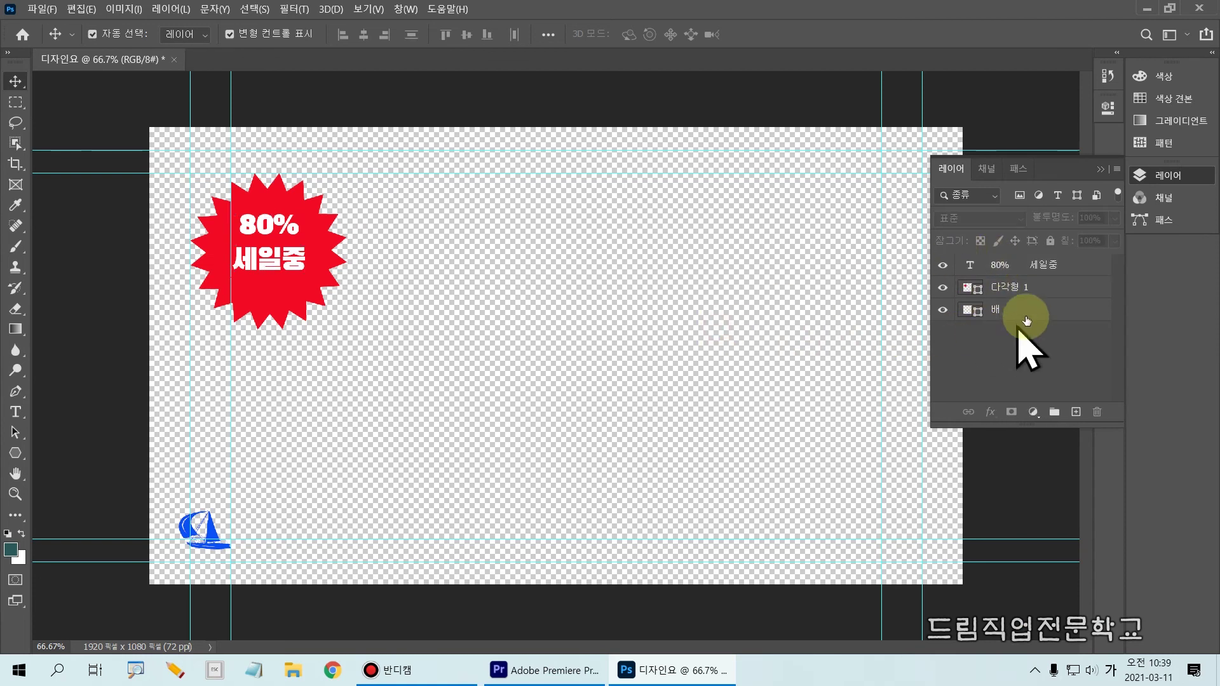
left_click(1016, 288)
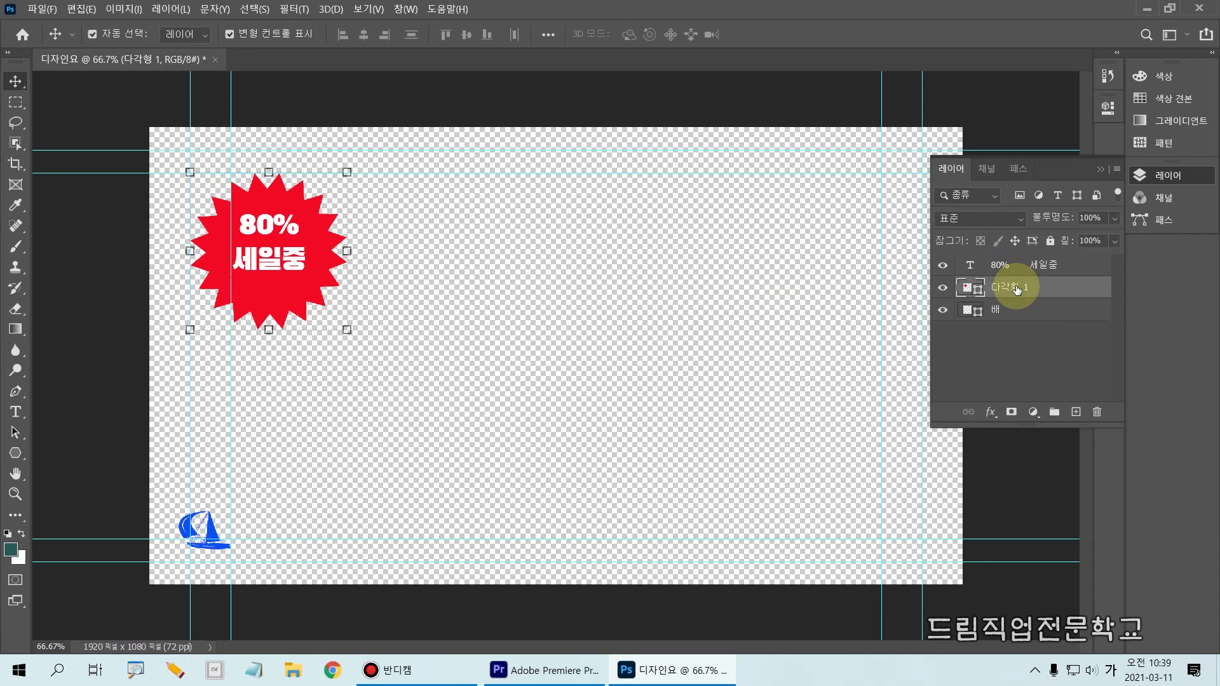
left_click(1004, 266)
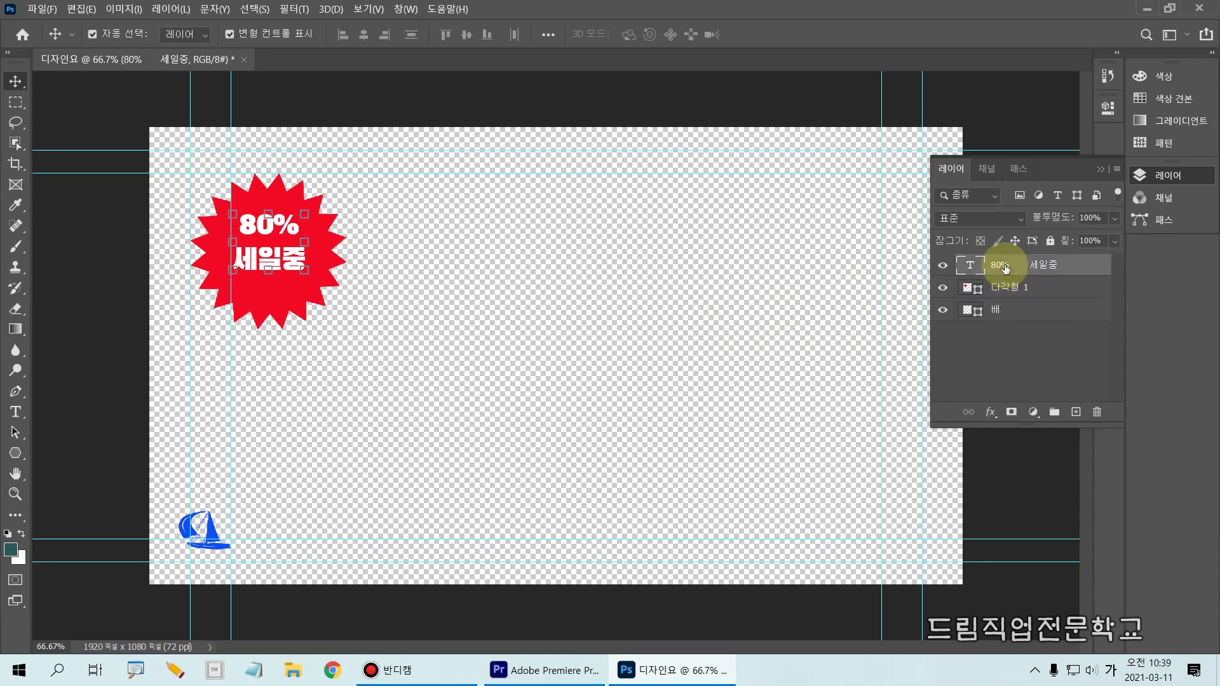
left_click(1005, 290)
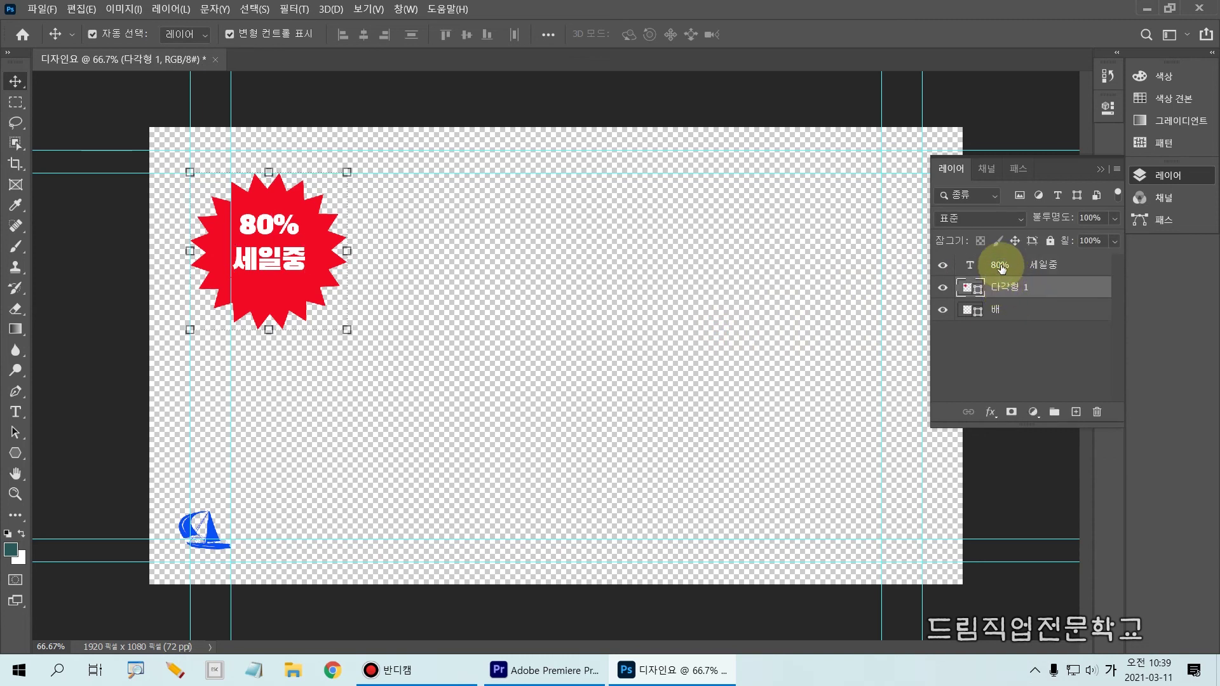
left_click(1004, 270, "shift")
right_click(1003, 266)
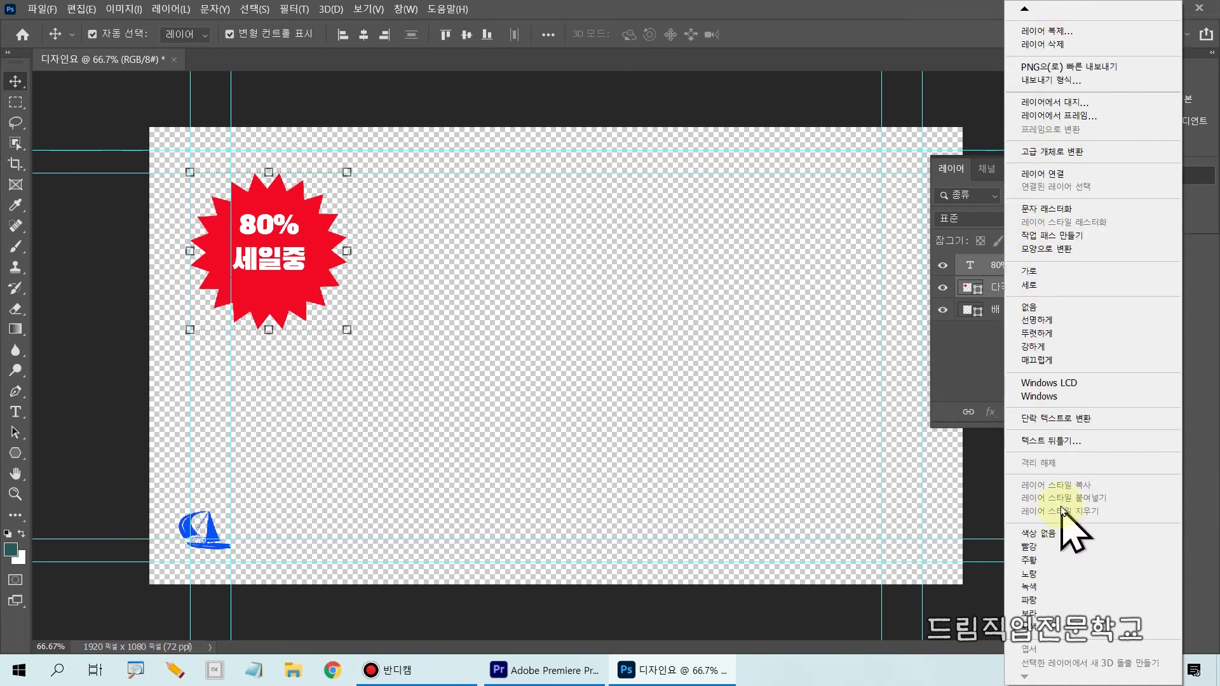
key("ctrl+2")
left_click_drag(988, 178, 1134, 223)
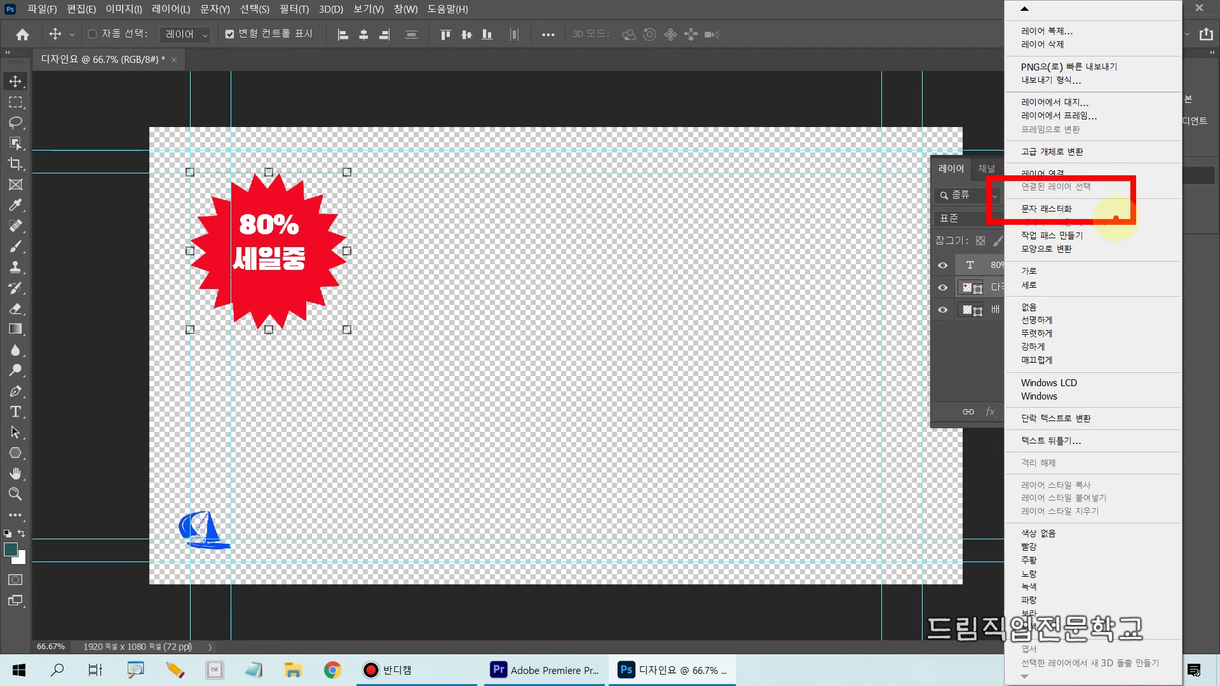
key("Escape")
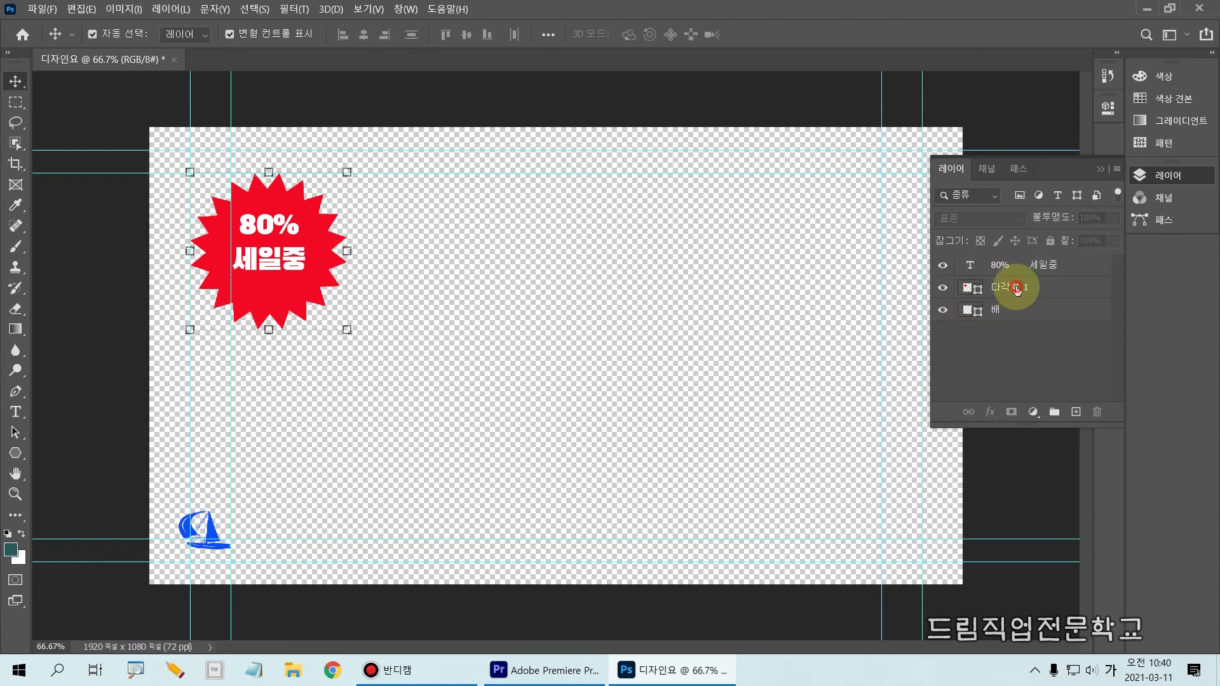
Rasterize the "80% 세일중" text layer on its own, then clear the layer selection.
left_click(1009, 286)
left_click(1012, 265)
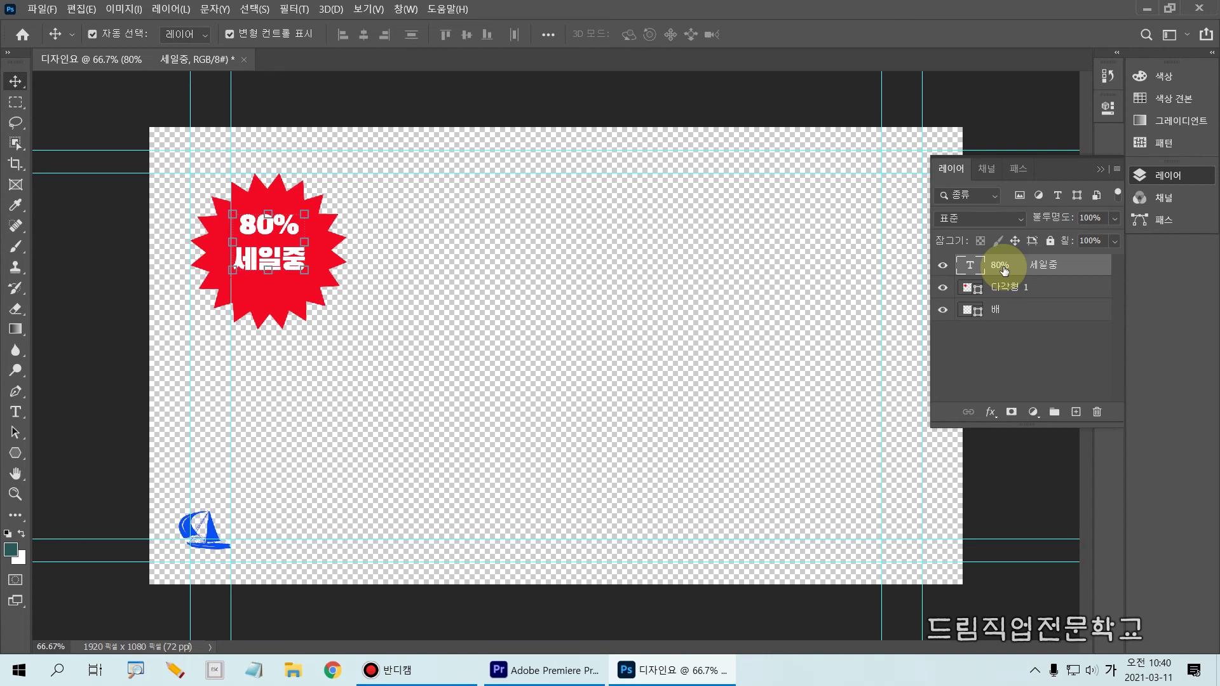
left_click(291, 309)
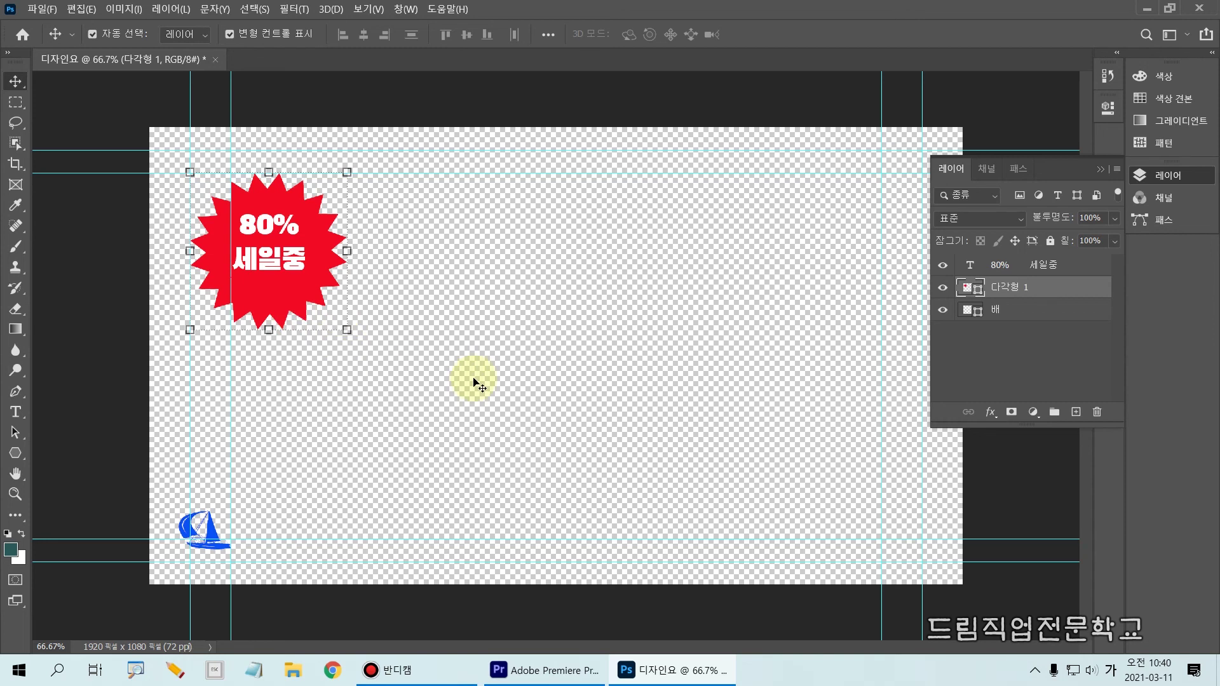
left_click(1005, 266)
key("ctrl+2")
left_click_drag(943, 247, 1105, 280)
key("Escape")
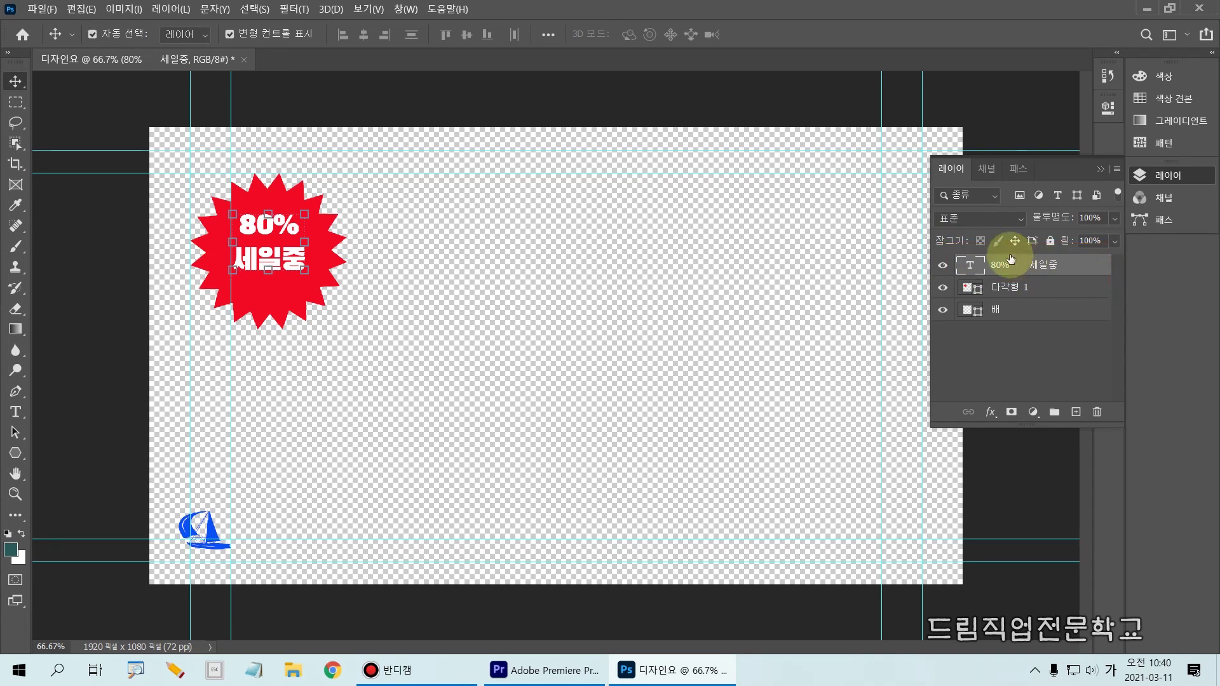
right_click(995, 269)
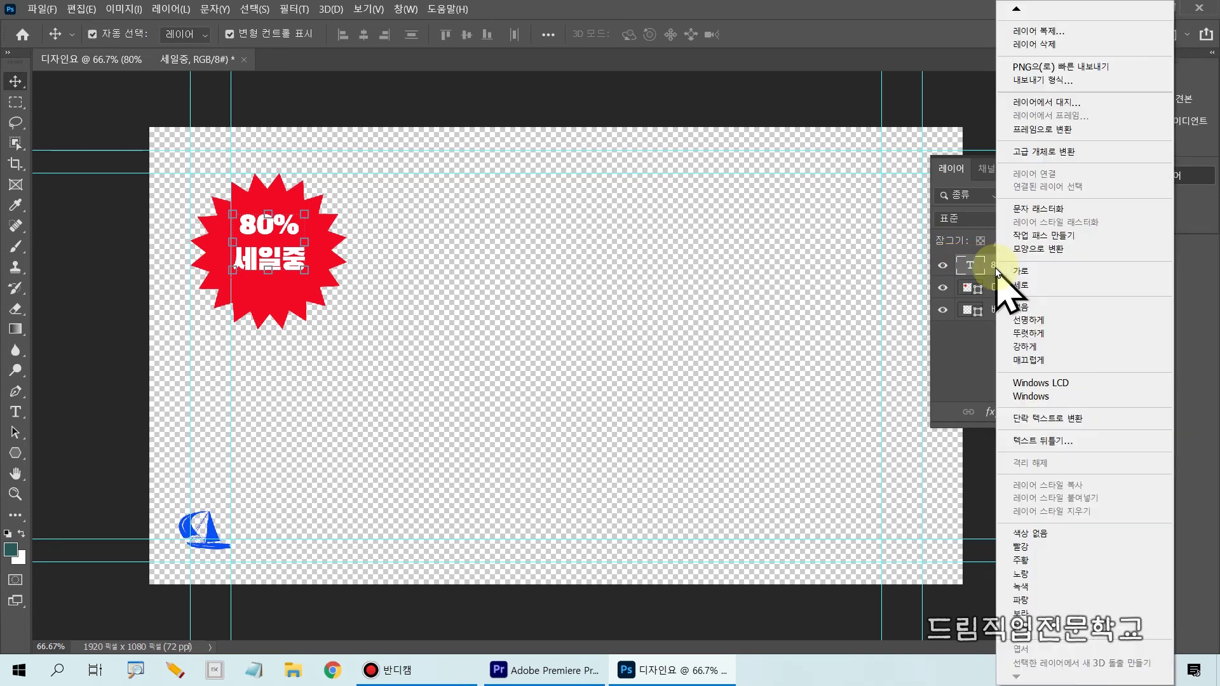
left_click(1040, 207)
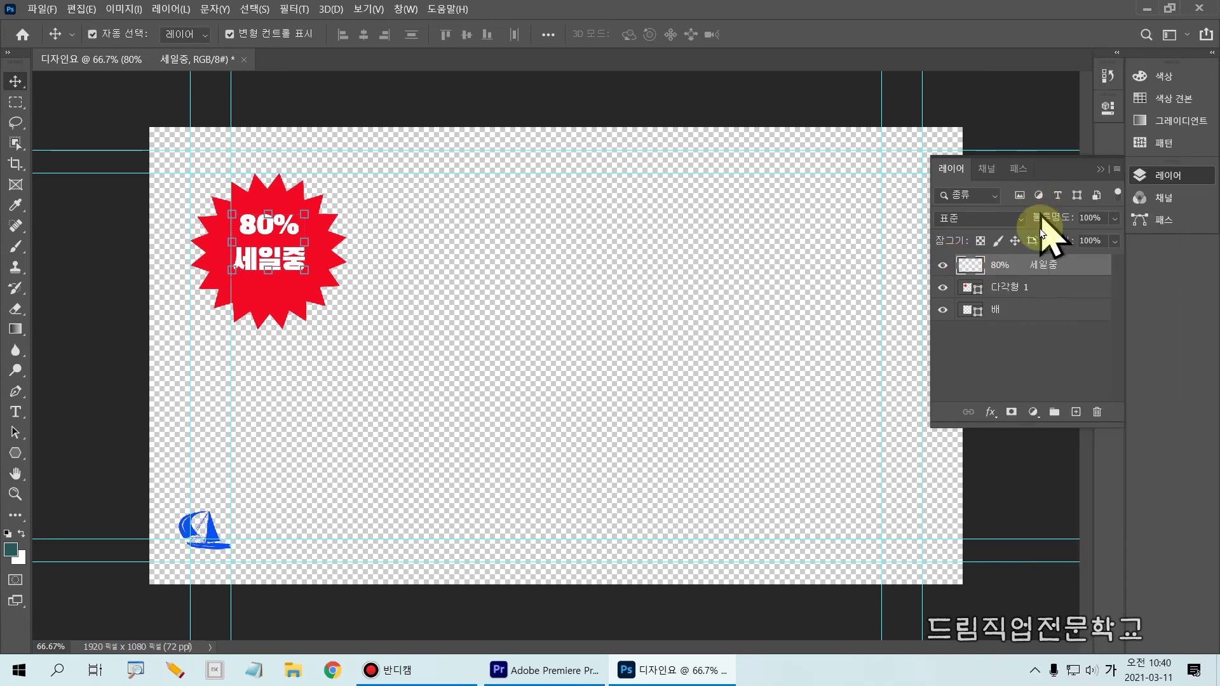
left_click(1037, 331)
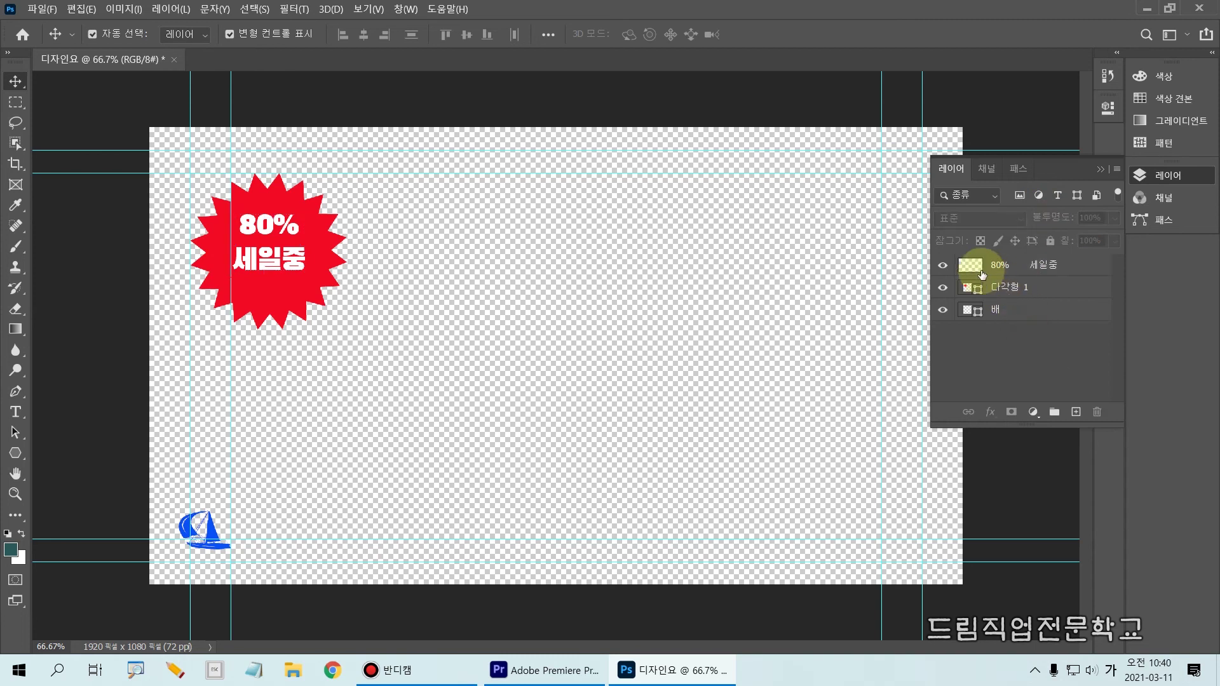
key("ctrl+2")
left_click_drag(937, 253, 1005, 277, "ctrl")
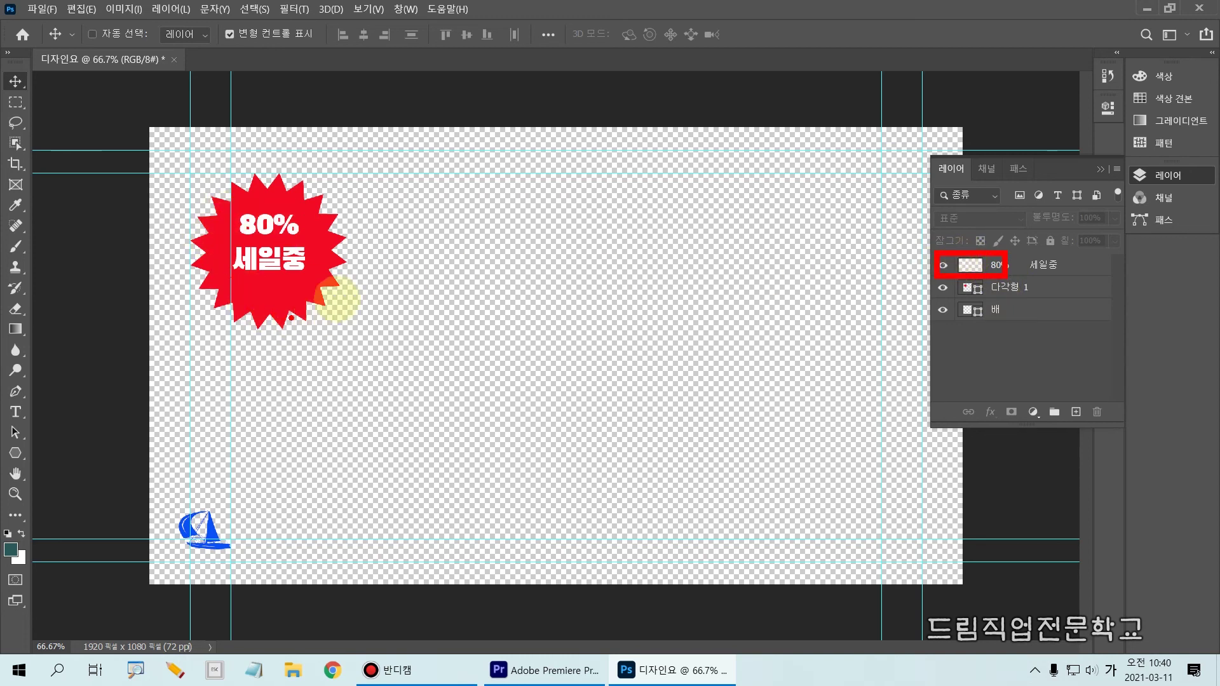
key("Escape")
Merge the rasterized "80% 세일중" layer and the 다각형 1 starburst into a single layer.
left_click(1040, 265)
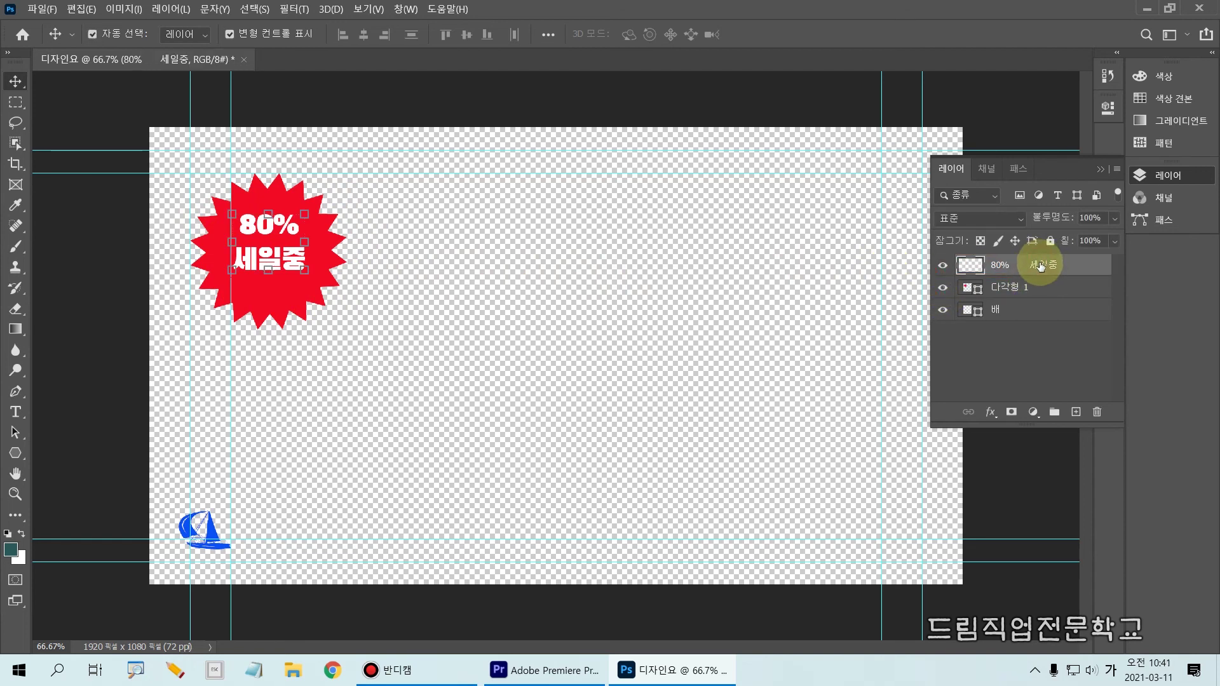
left_click(1010, 289, "shift")
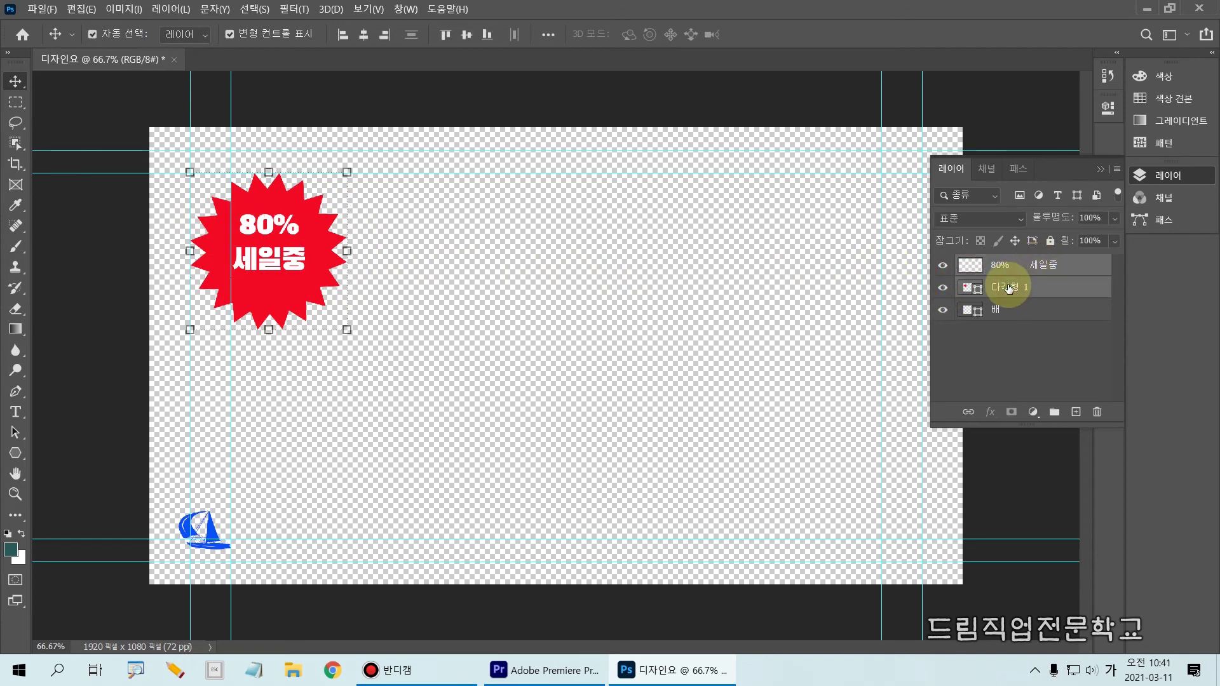
right_click(1009, 287)
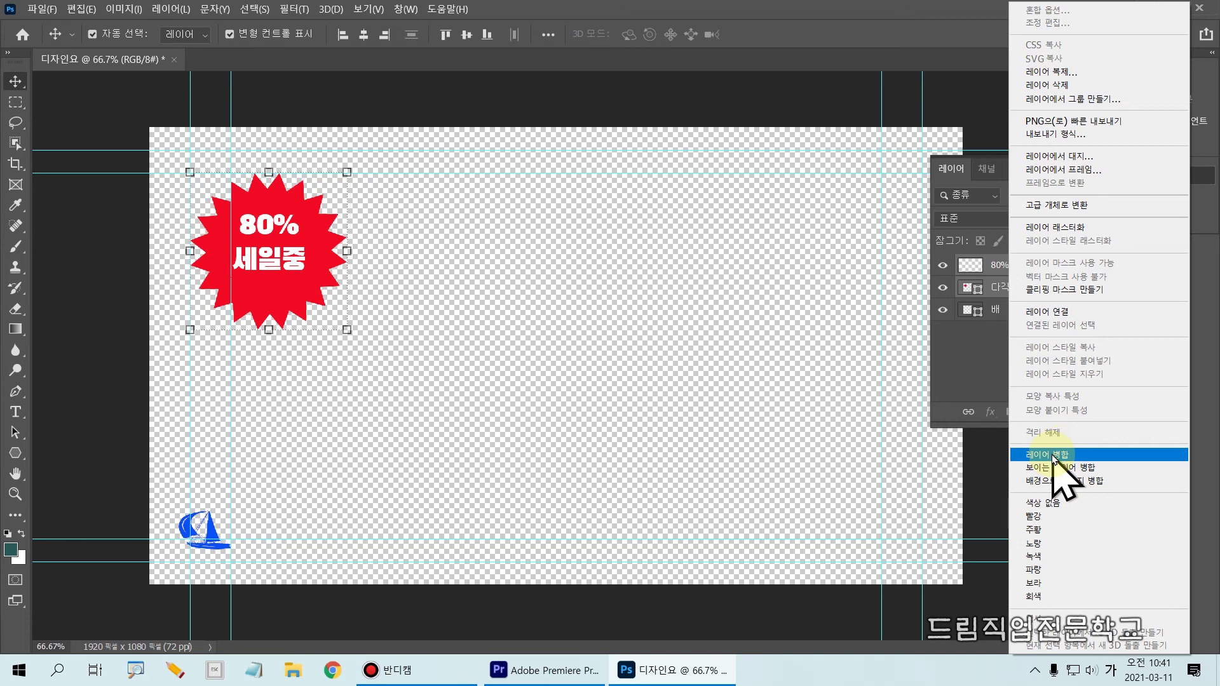
key("ctrl+2")
left_click_drag(999, 435, 1134, 494)
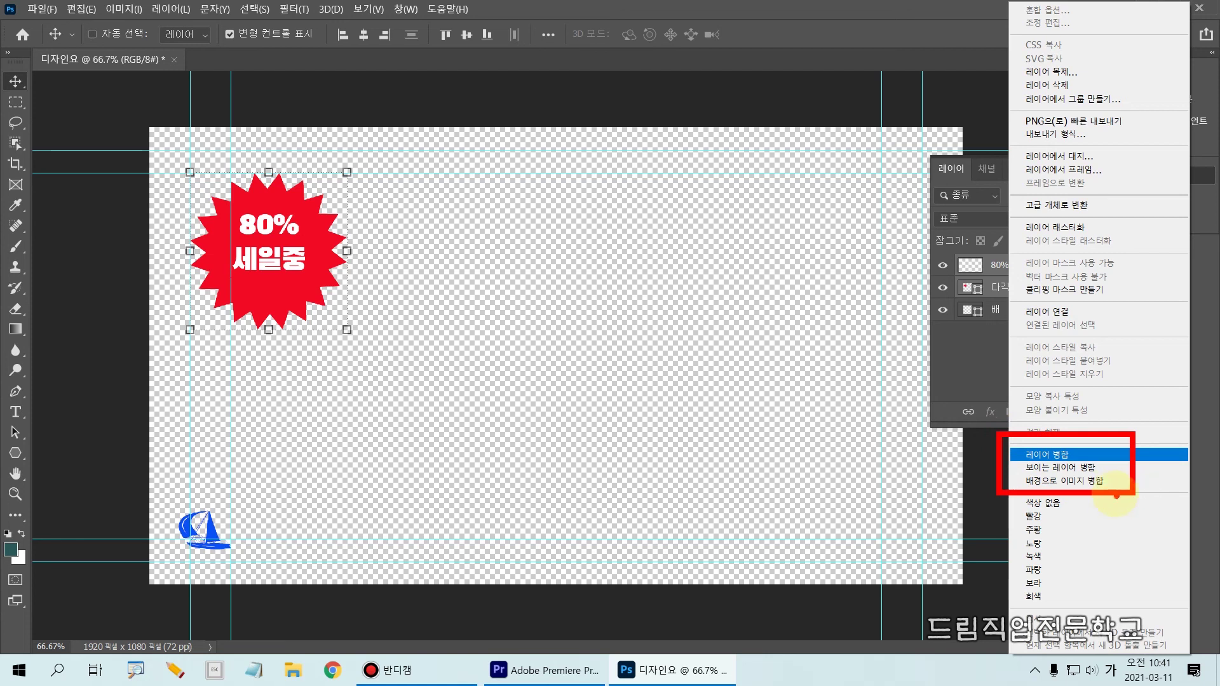
mouse_move(1017, 445)
left_mouse_down()
mouse_move(1029, 459)
mouse_move(1086, 457)
left_mouse_up()
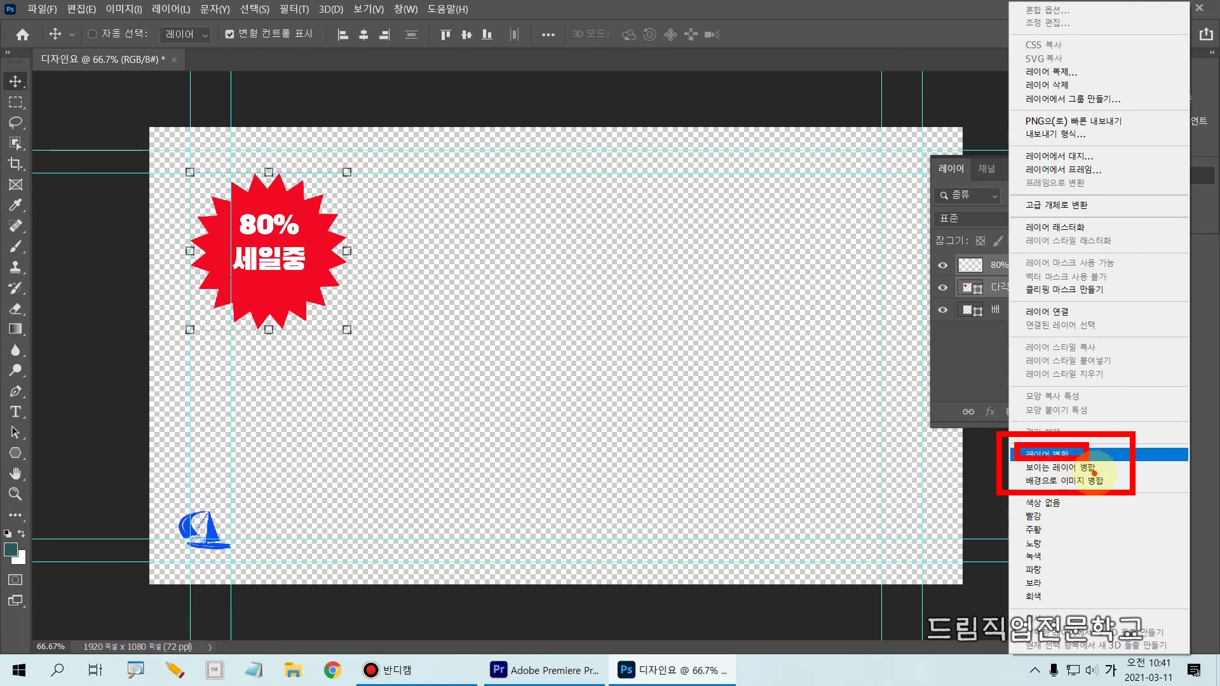
key("Escape")
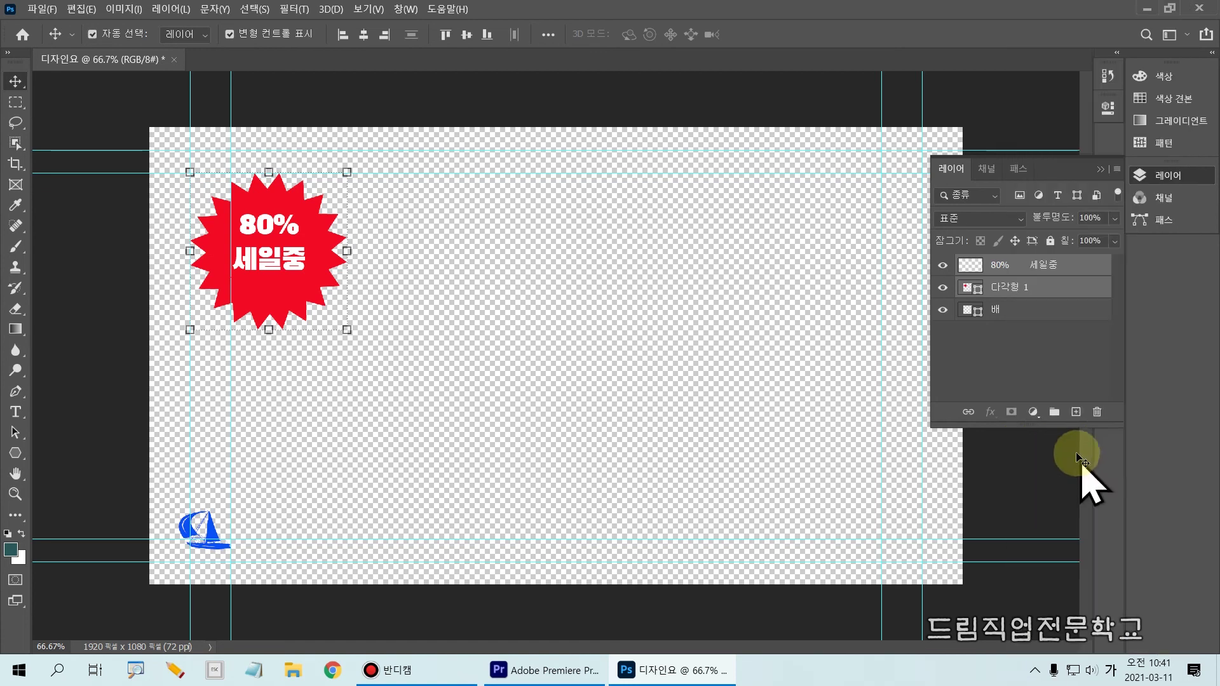
right_click(1013, 265)
left_click(1070, 454)
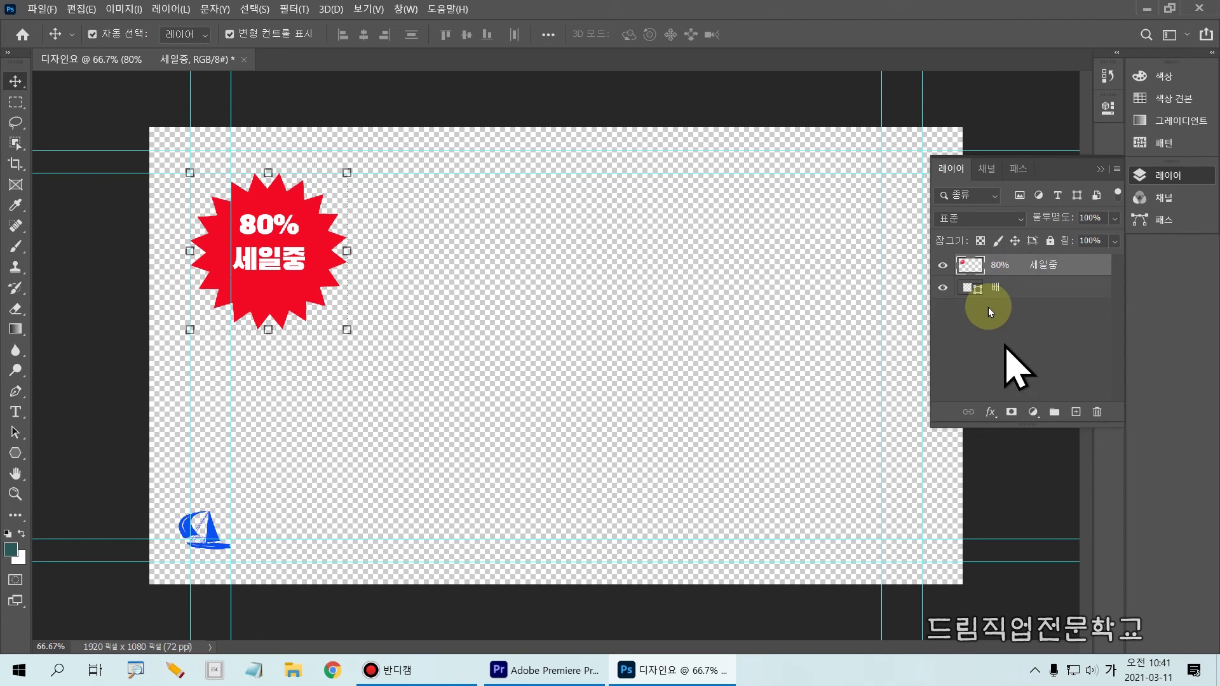
left_click(955, 267, "ctrl")
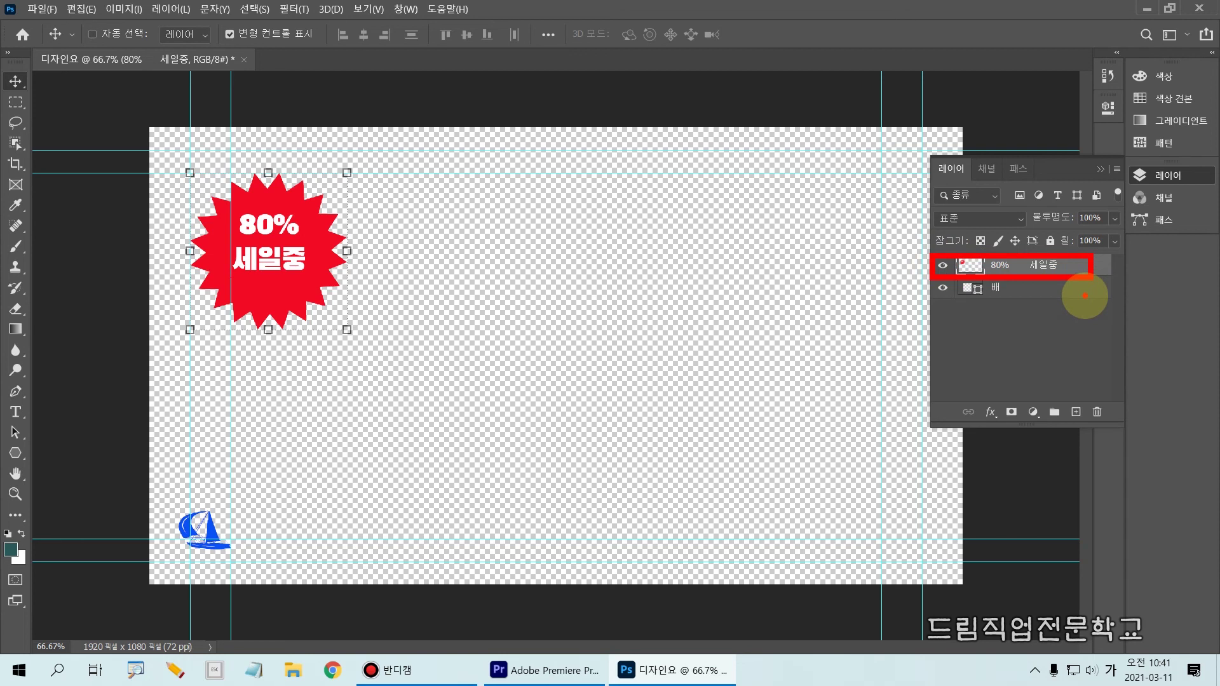
key("Escape")
left_click(1002, 263)
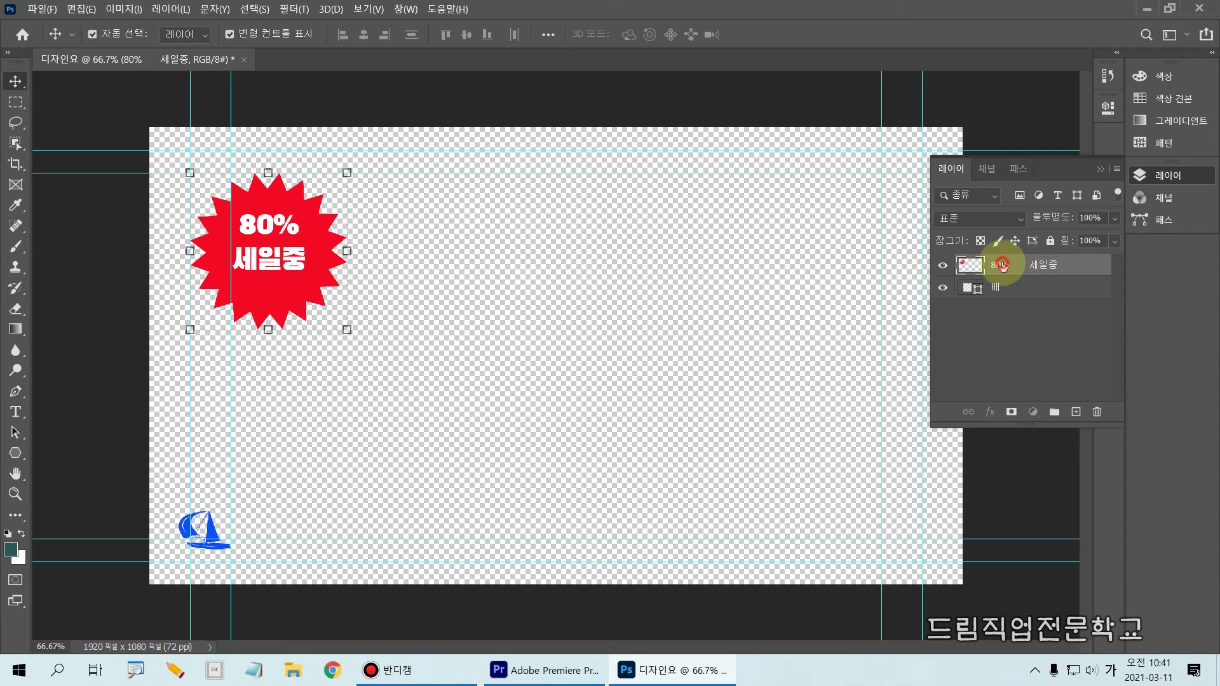
Rename the merged starburst badge layer as 글자.
double_click(1000, 264)
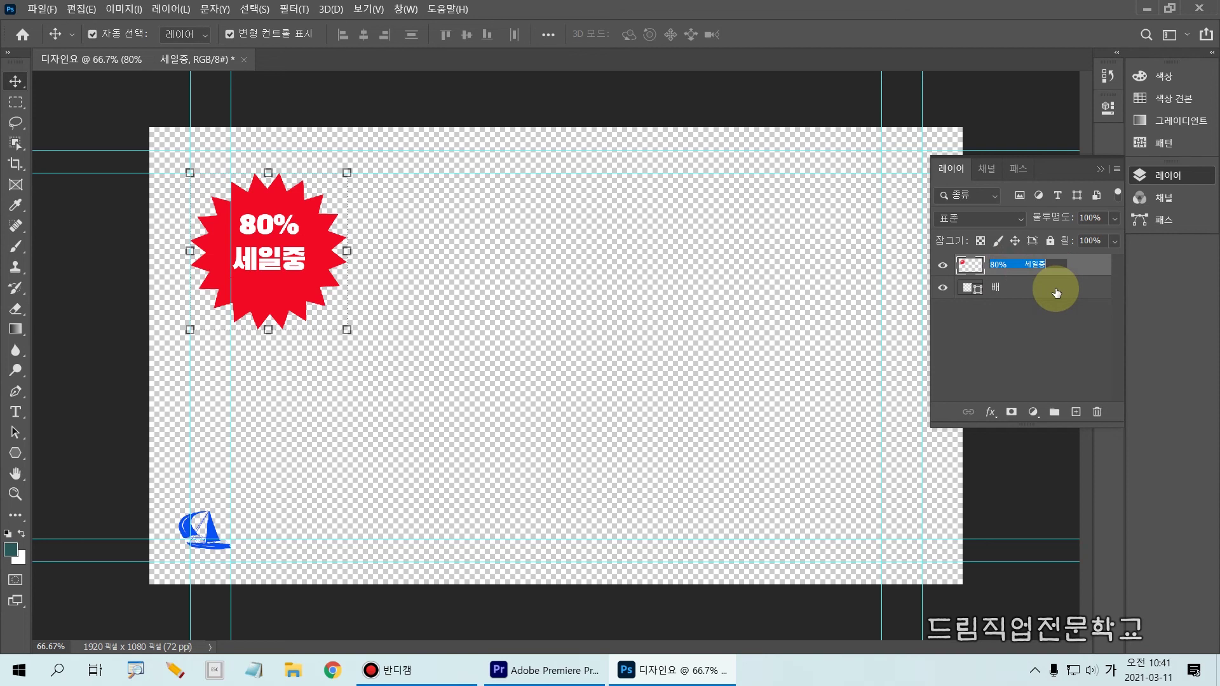
type("그")
key("Return")
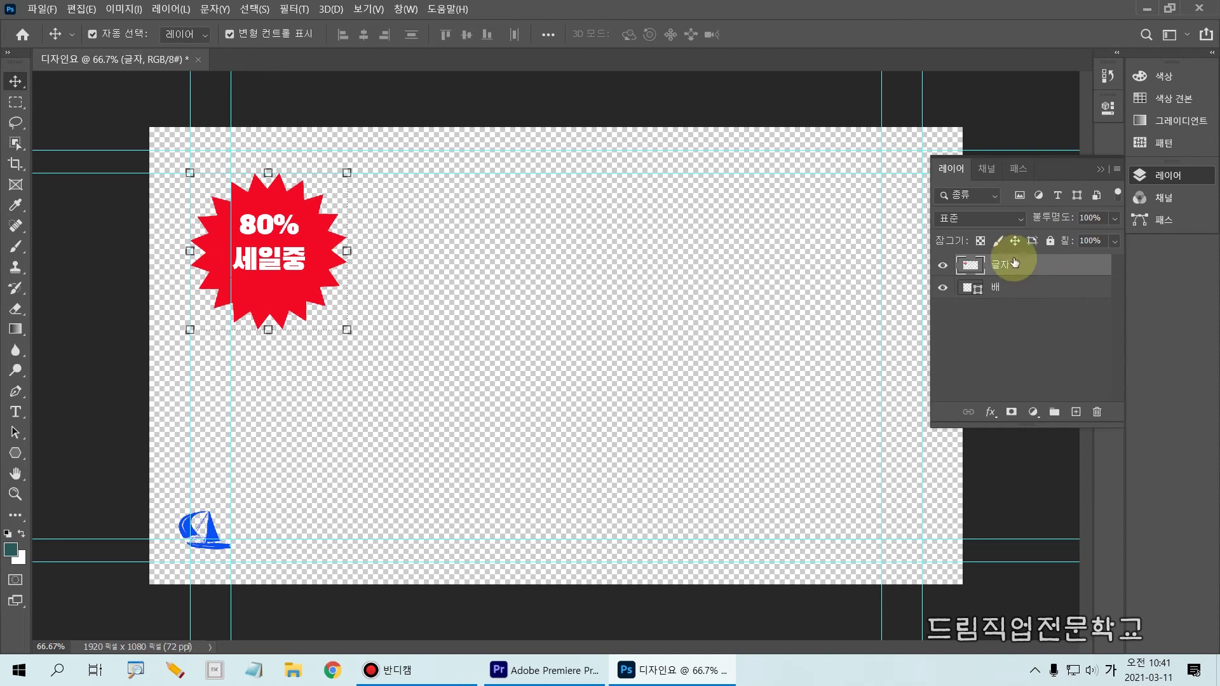
Change the starburst badge layer's name to 모양.
double_click(1008, 270)
type("모양")
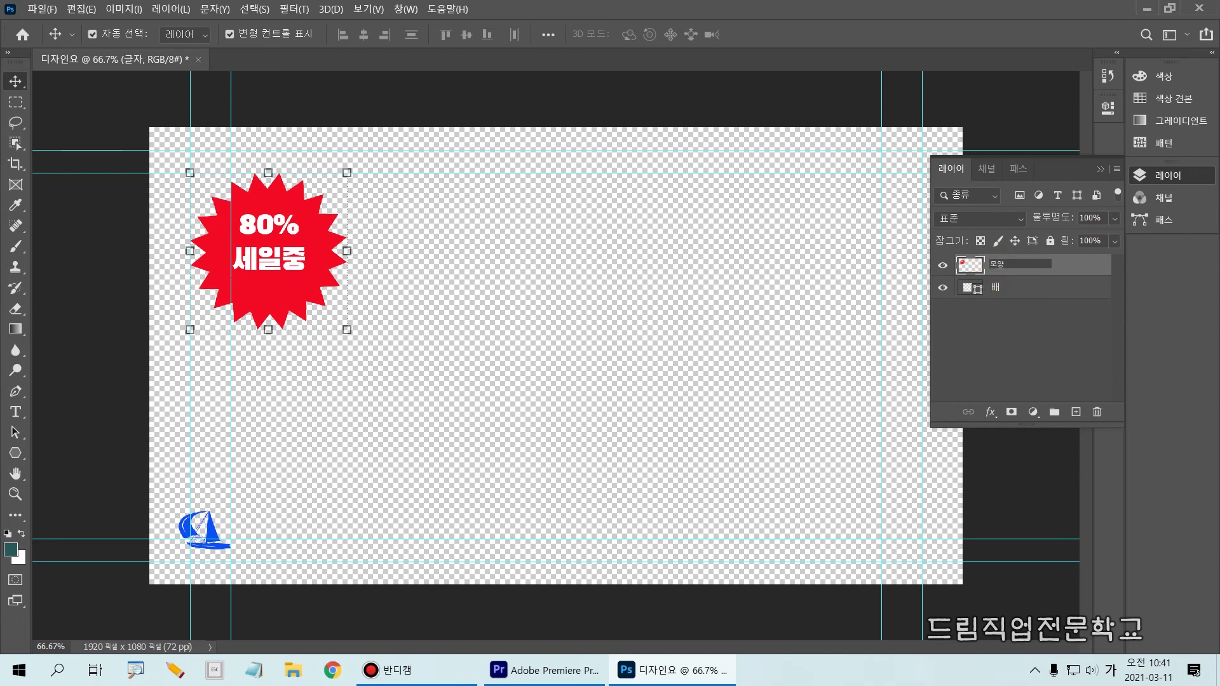
left_click(1021, 298)
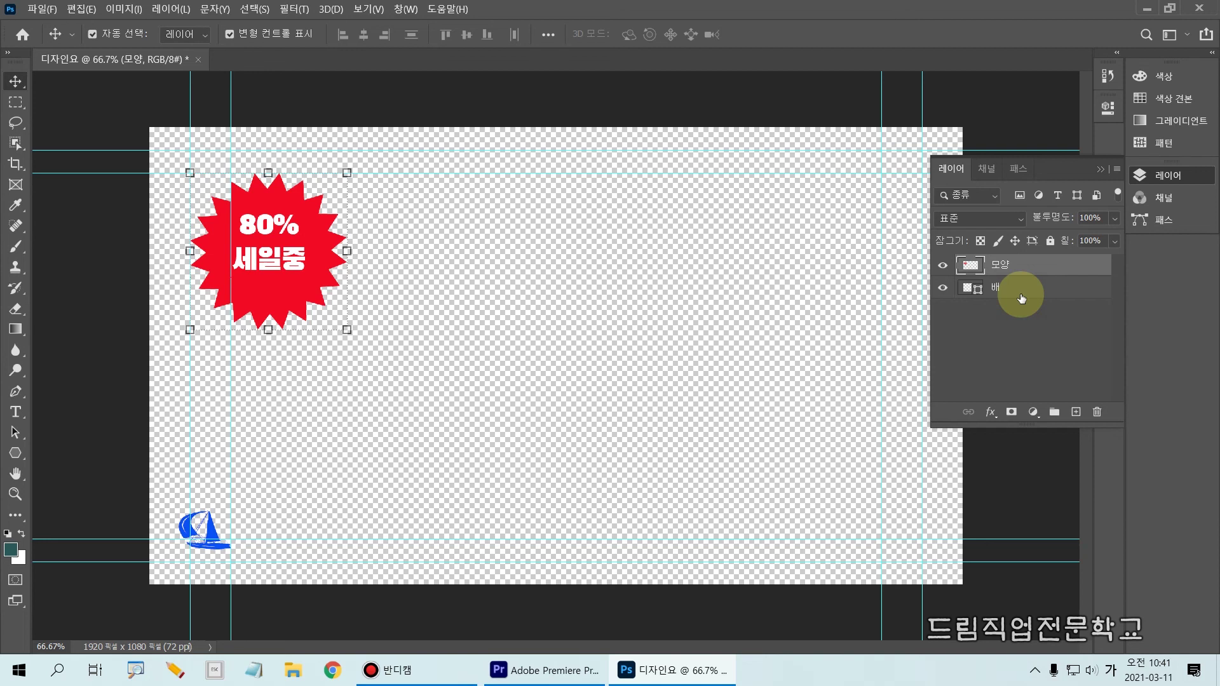
key("ctrl+2")
left_click_drag(925, 250, 1026, 278)
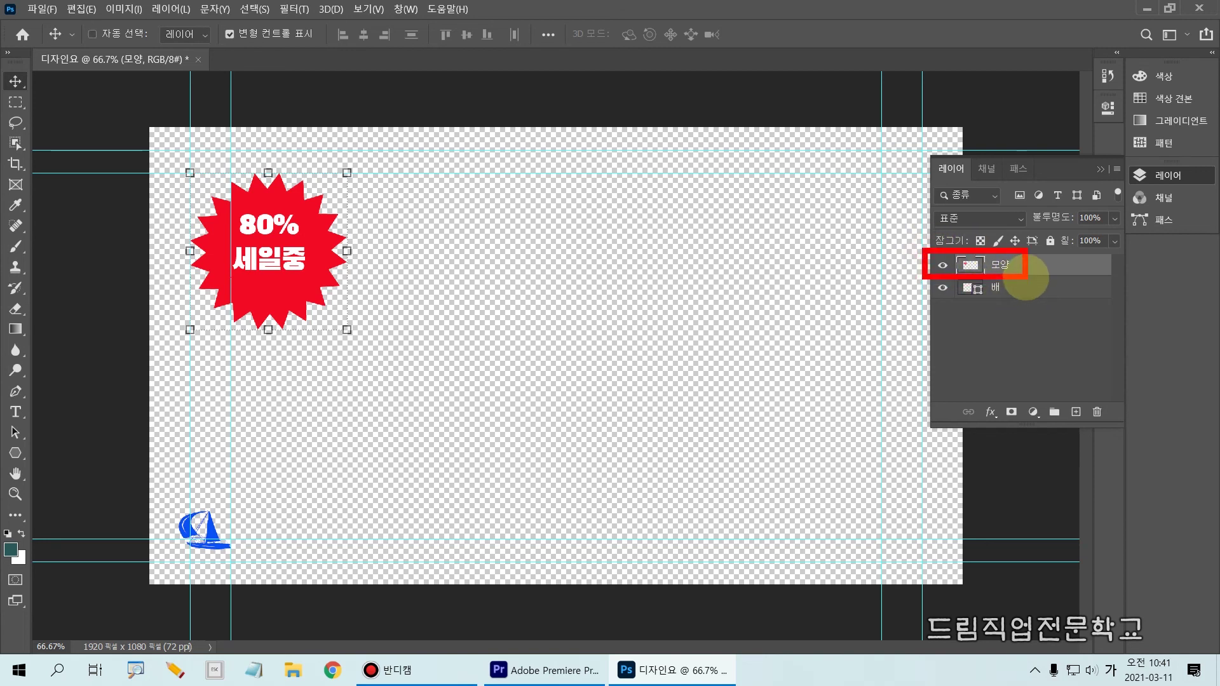
key("Escape")
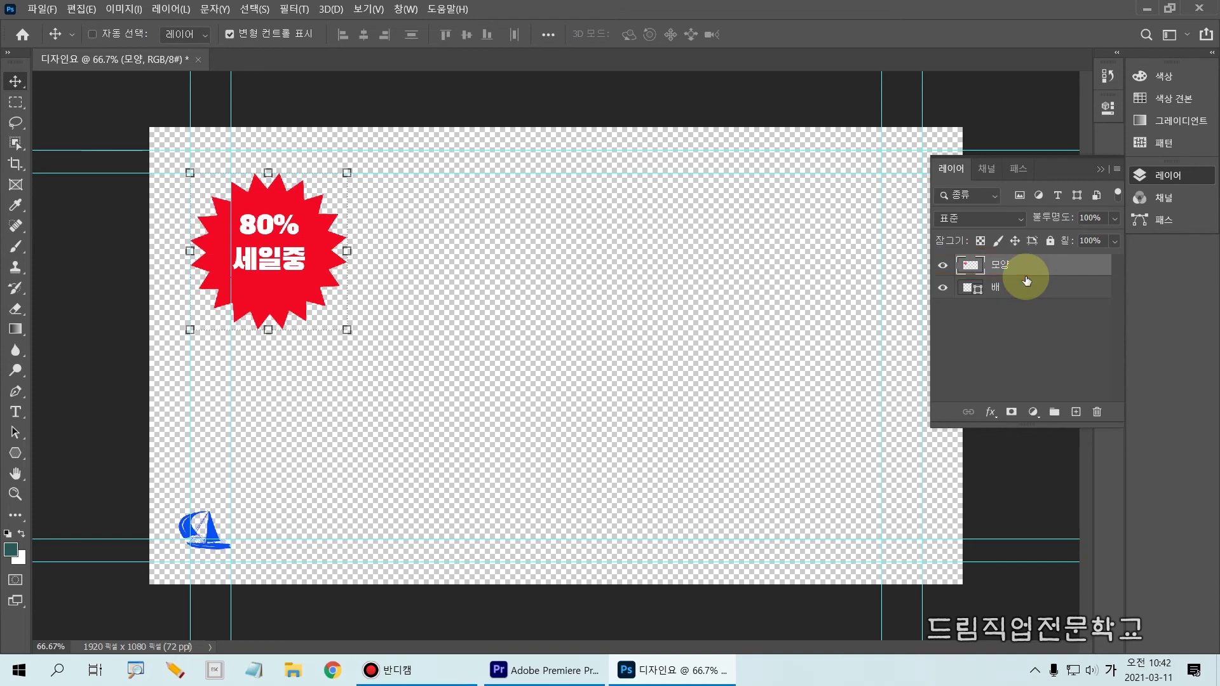
key("ctrl+1")
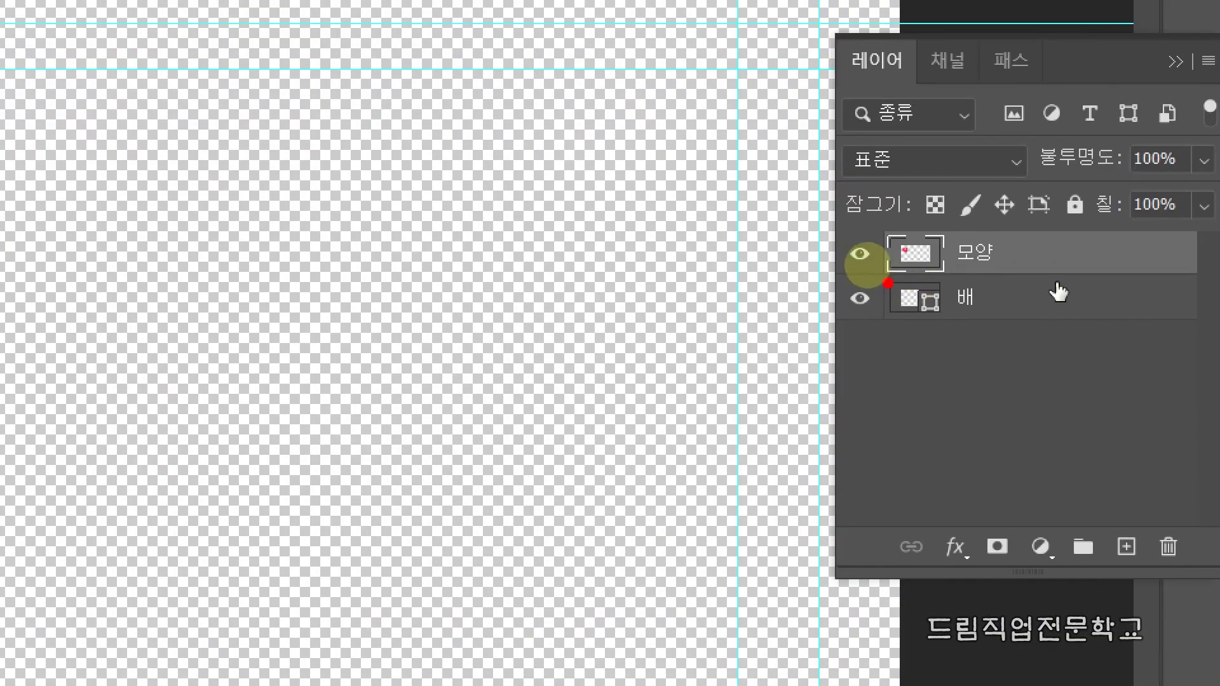
left_click_drag(826, 220, 1023, 284)
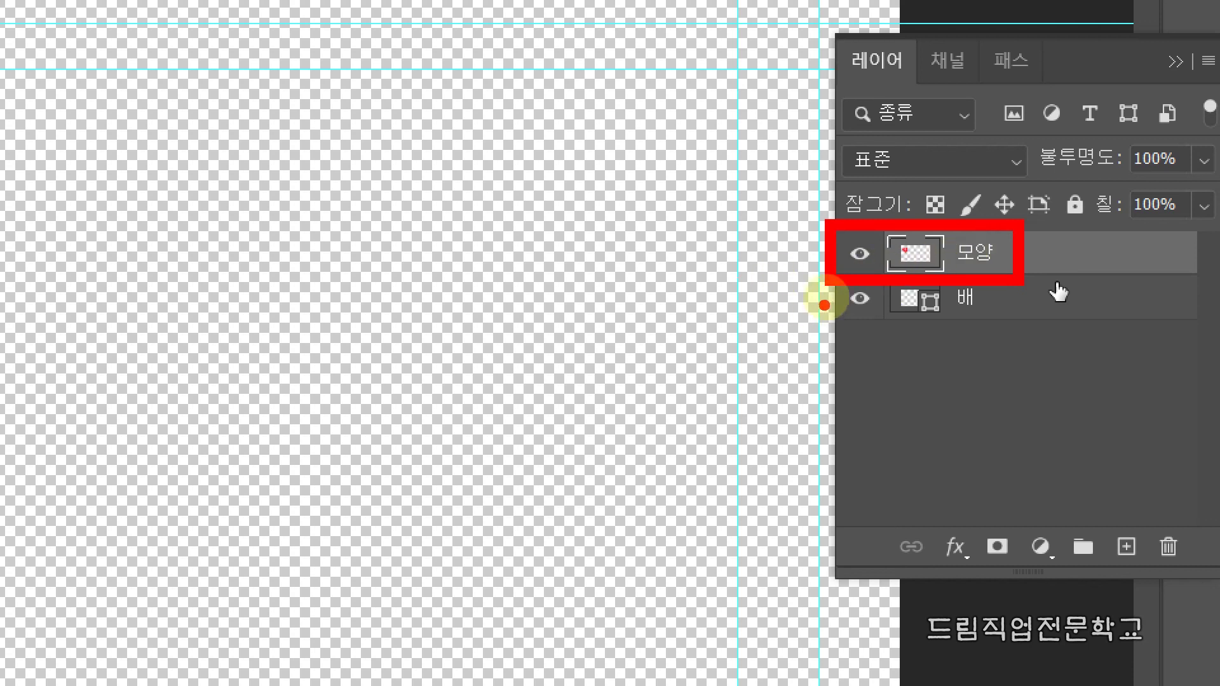
mouse_move(823, 285)
left_mouse_down()
mouse_move(1025, 332)
mouse_move(1078, 308)
left_mouse_up()
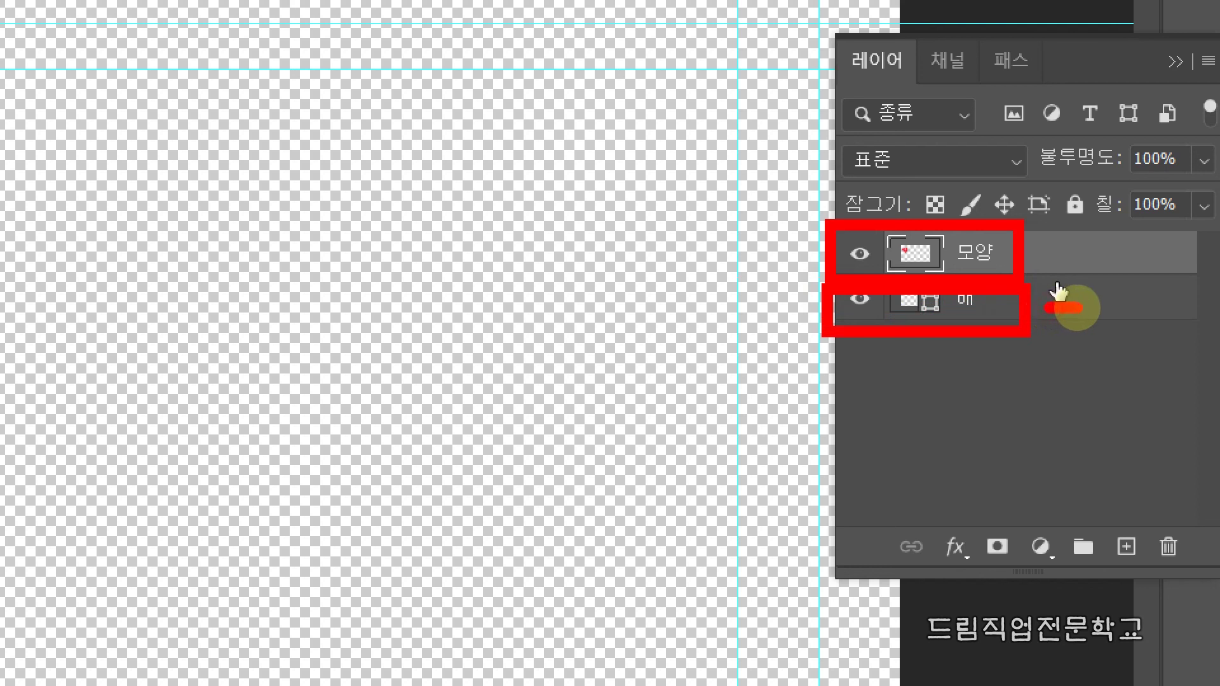
mouse_move(1037, 252)
left_mouse_down()
mouse_move(1055, 252)
mouse_move(1066, 273)
left_mouse_up()
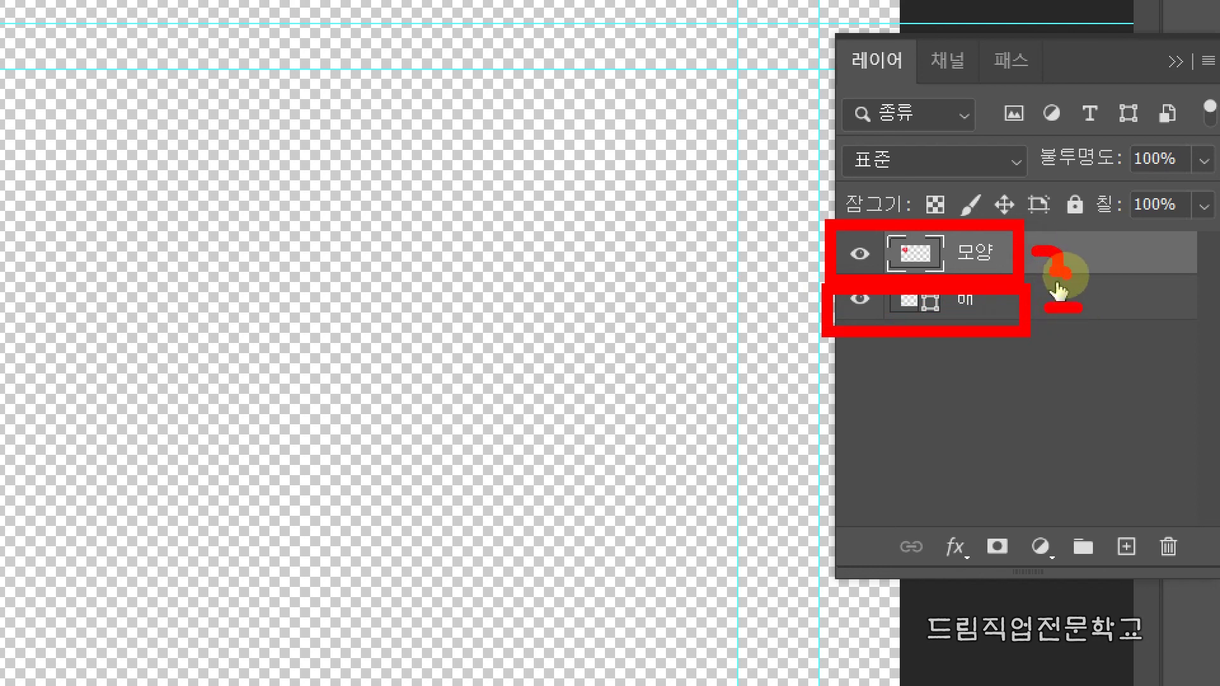
key("Escape")
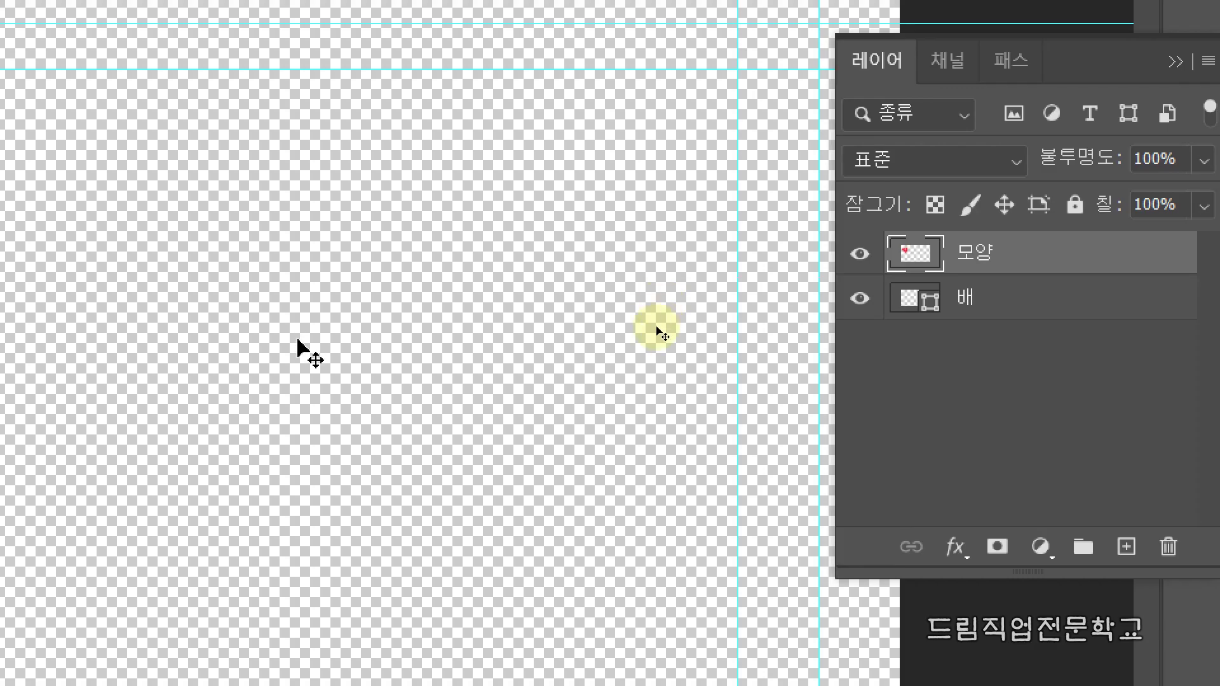
key("Escape")
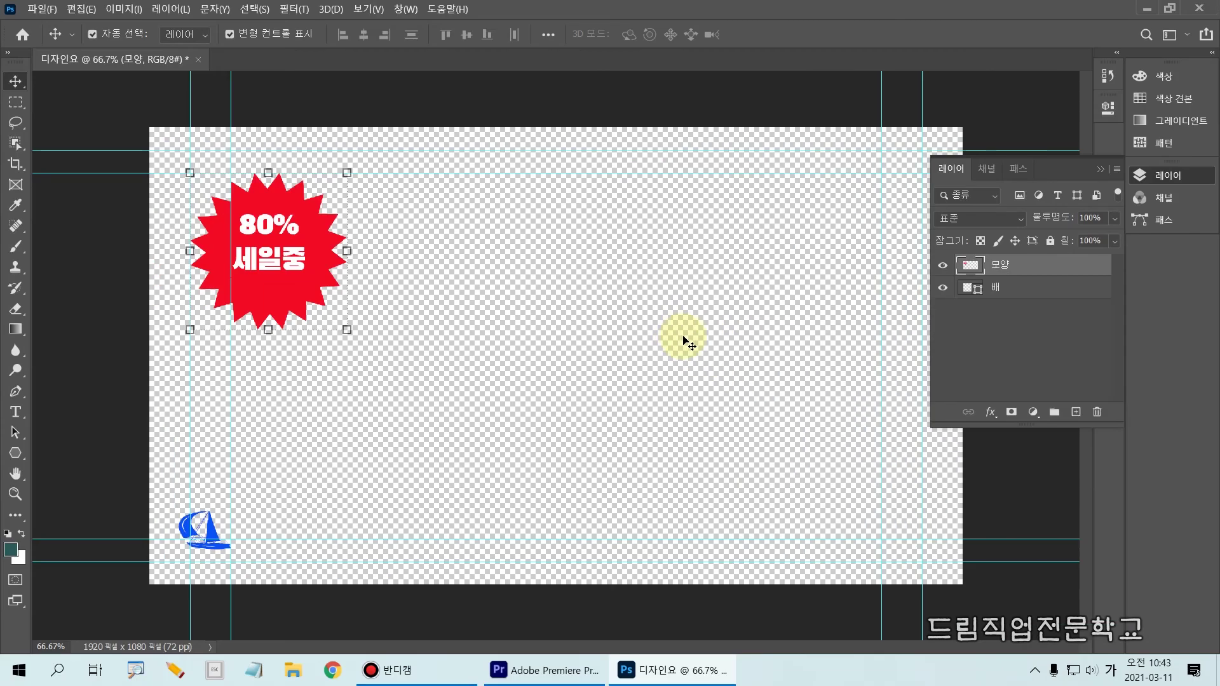
Clear the layer selection and collapse the layer list to free the canvas view.
left_click(747, 380)
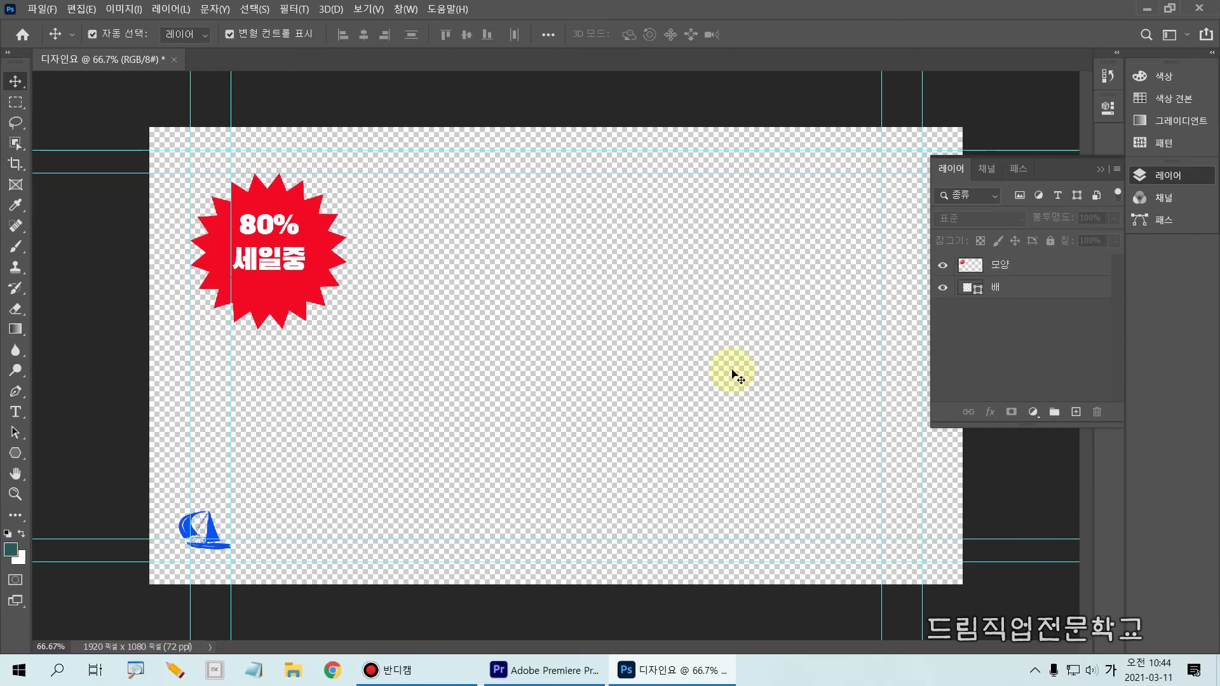
key("ctrl+2")
mouse_move(905, 139)
left_mouse_down()
mouse_move(992, 289)
mouse_move(1132, 413)
mouse_move(1130, 446)
left_mouse_up()
mouse_move(1105, 178)
left_mouse_down()
mouse_move(1092, 156)
mouse_move(1109, 157)
mouse_move(1089, 184)
left_mouse_up()
key("Escape")
left_click(1102, 169)
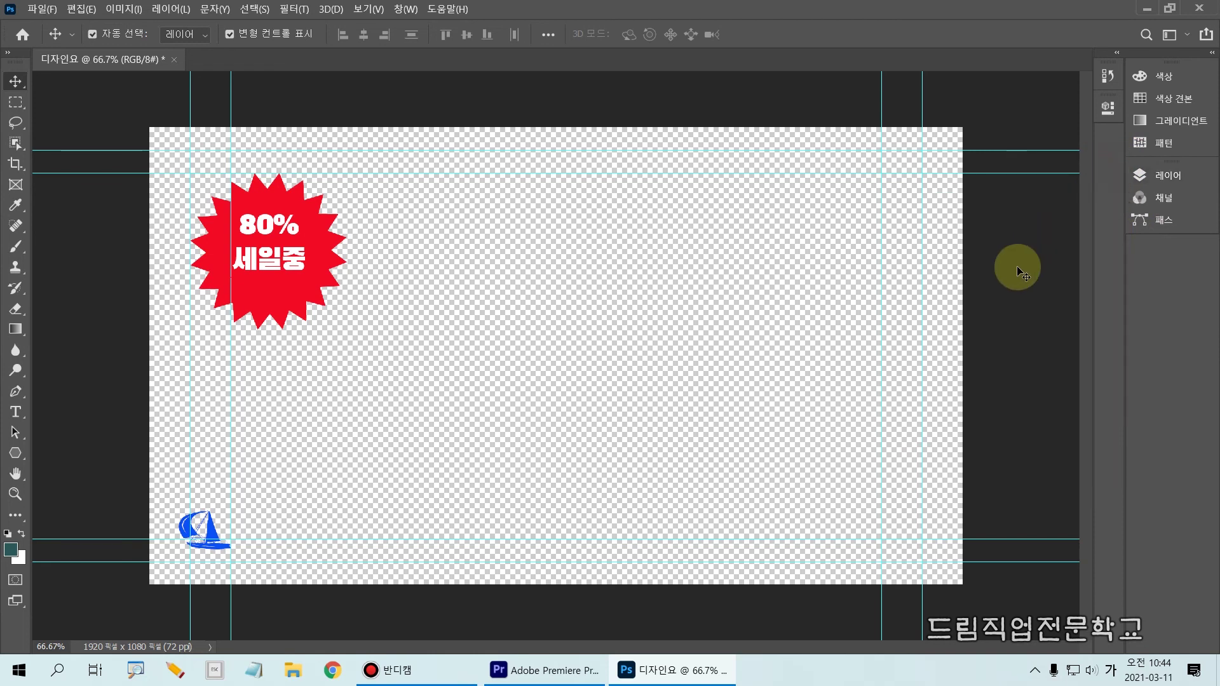
Begin saving the document and choose to store it on the computer rather than as a cloud document.
key("ctrl+s")
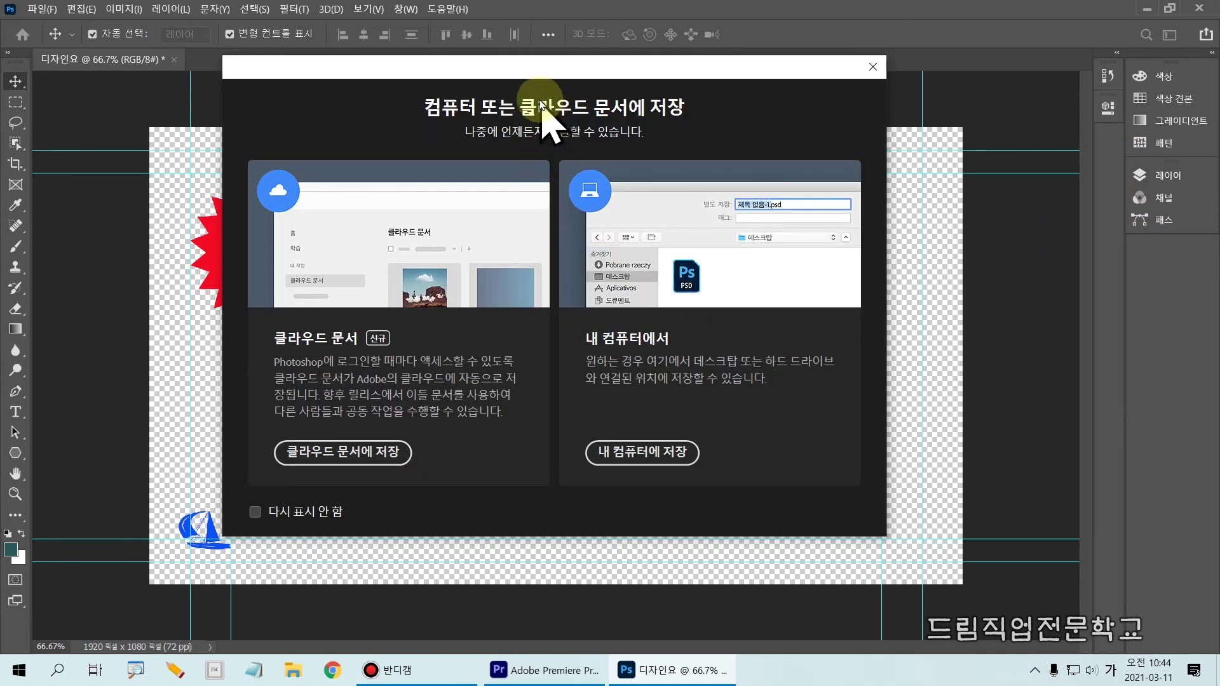
left_click_drag(531, 72, 533, 27)
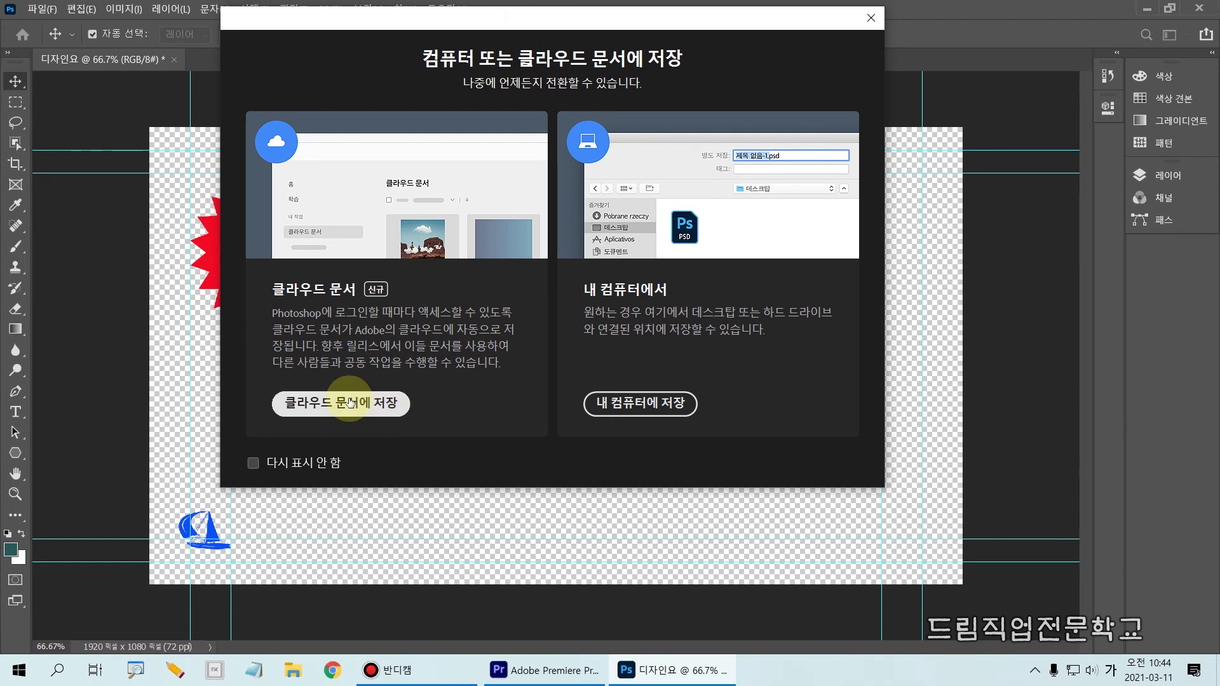
key("ctrl+2")
mouse_move(581, 370)
left_mouse_down()
mouse_move(648, 423)
mouse_move(719, 433)
left_mouse_up()
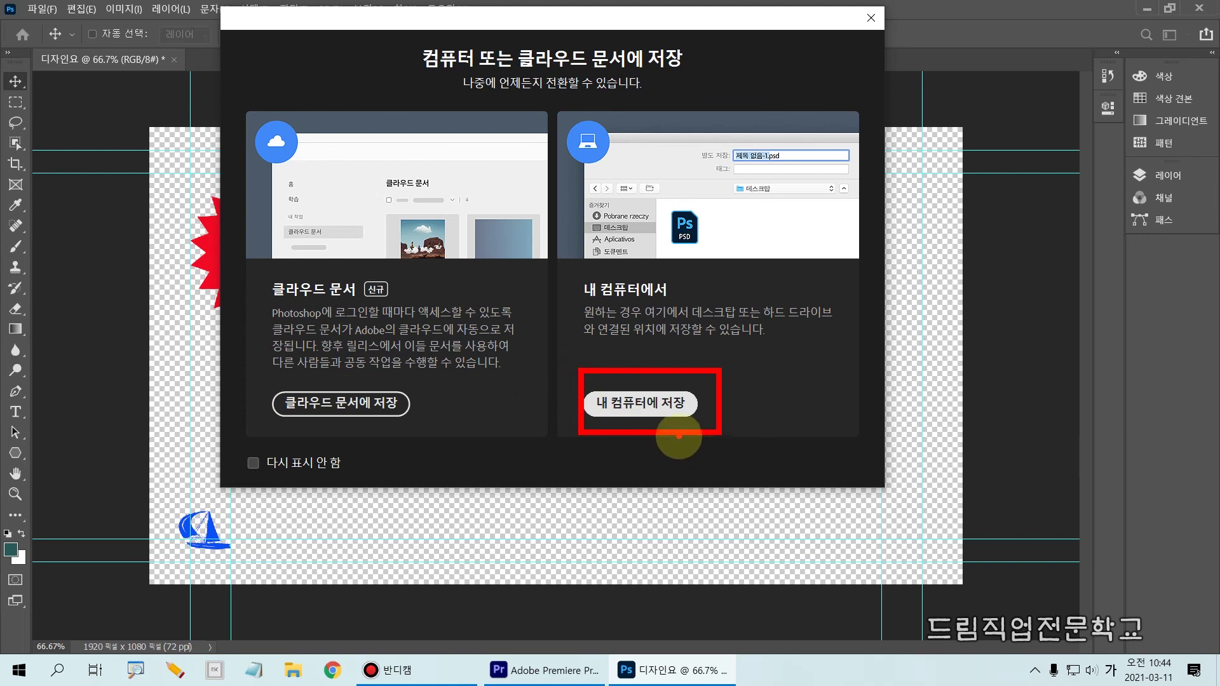
key("ctrl+2")
left_click(631, 407)
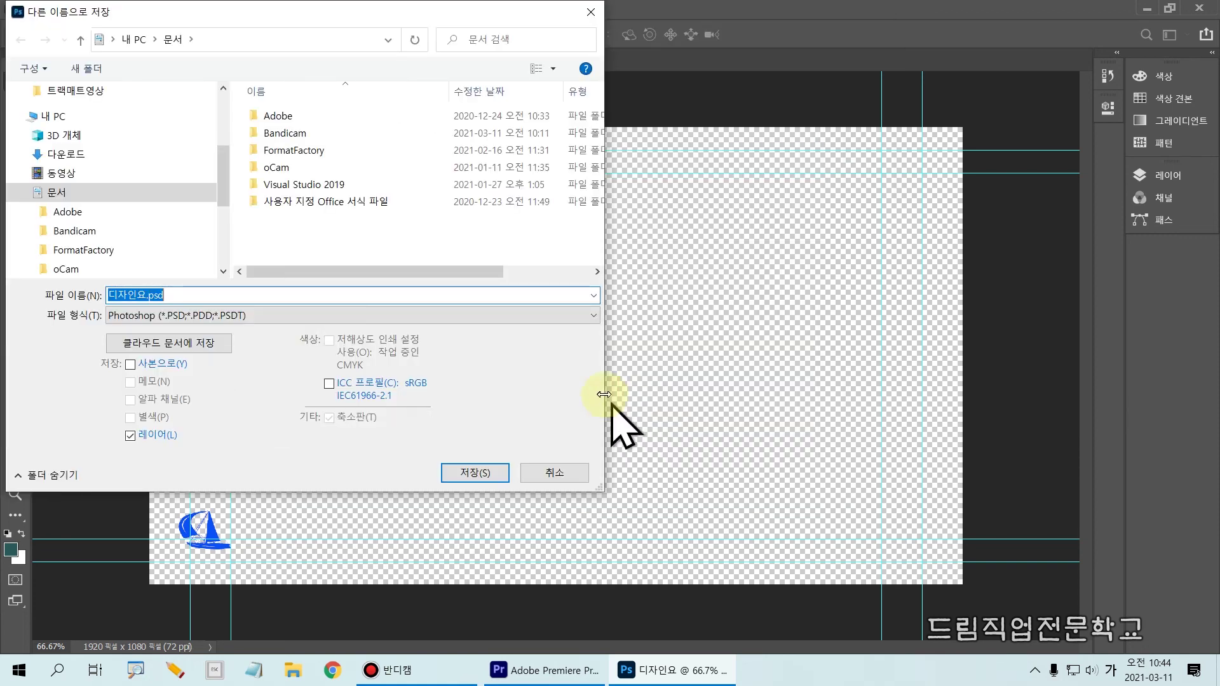
Set the save location to the 모나코몬도 folder on local disk D:.
left_click_drag(306, 22, 518, 89)
left_click_drag(491, 251, 490, 322)
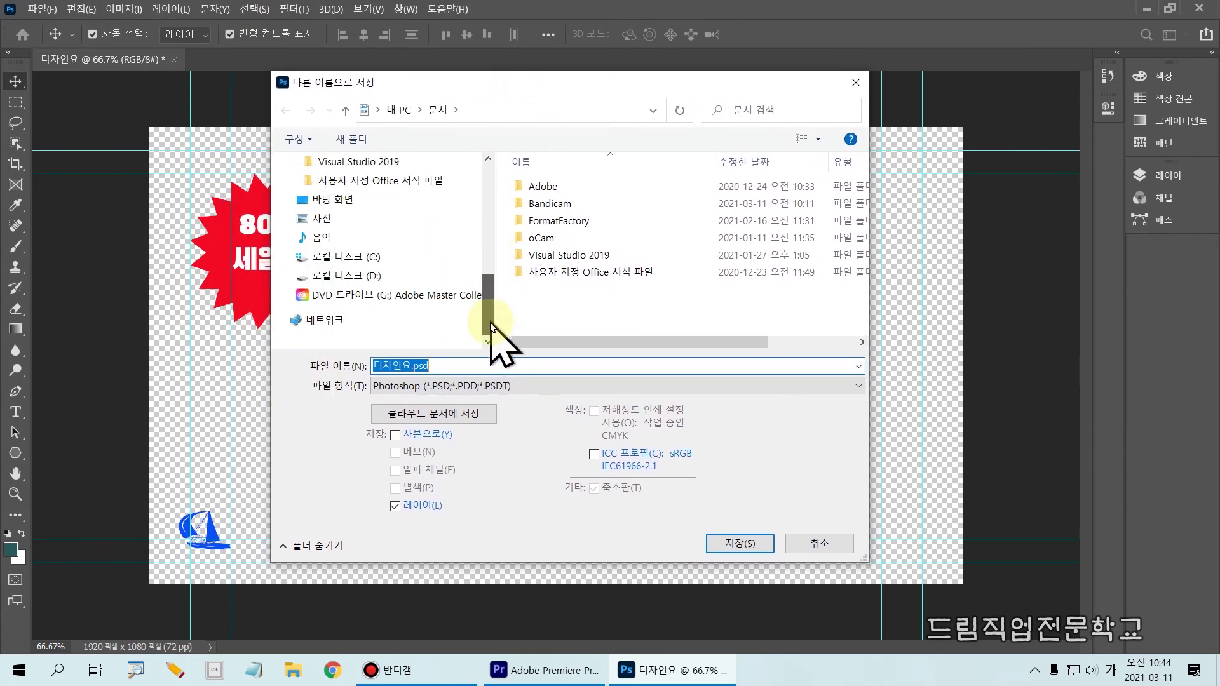
left_click(347, 275)
left_click(539, 307)
double_click(539, 307)
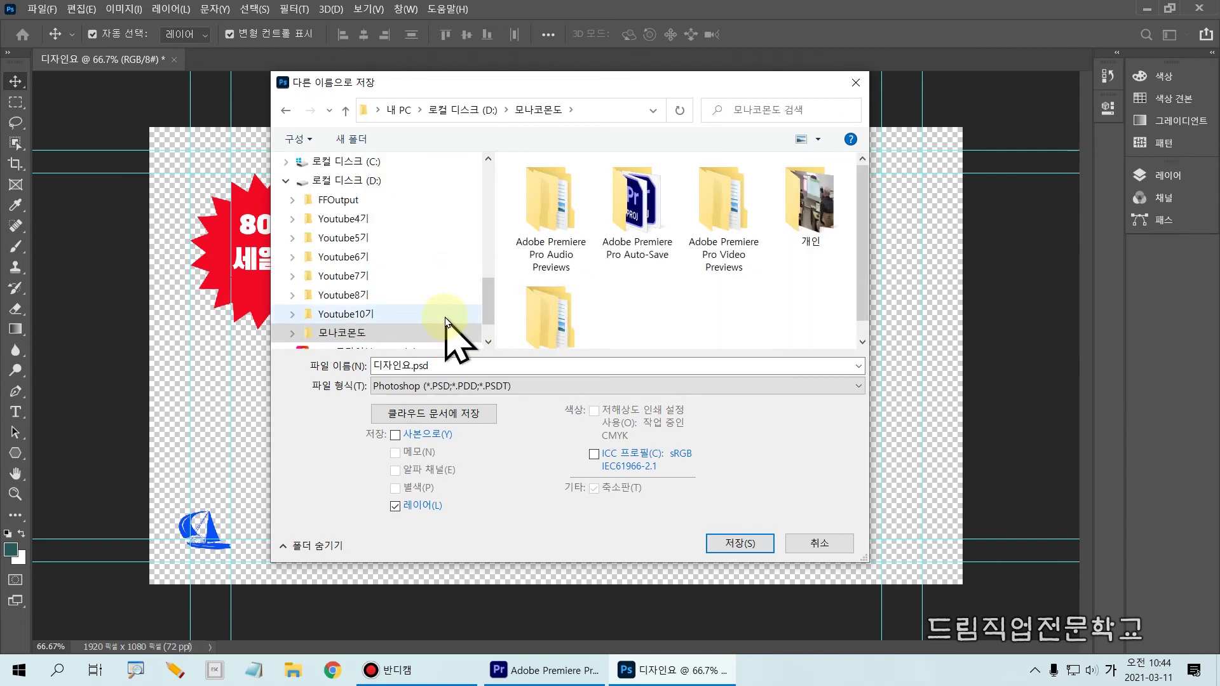
Correct the file name to 디자인요소.psd and save it in Photoshop format with maximized compatibility.
left_click(452, 367)
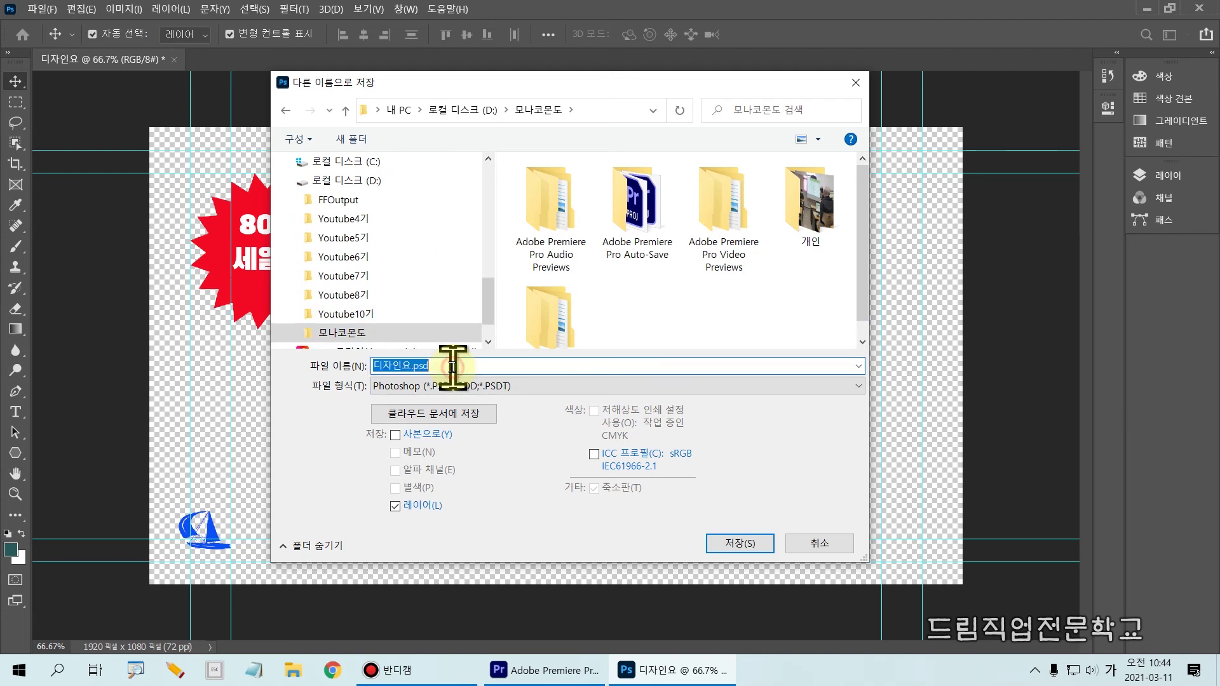
left_click(450, 365)
left_click(411, 366)
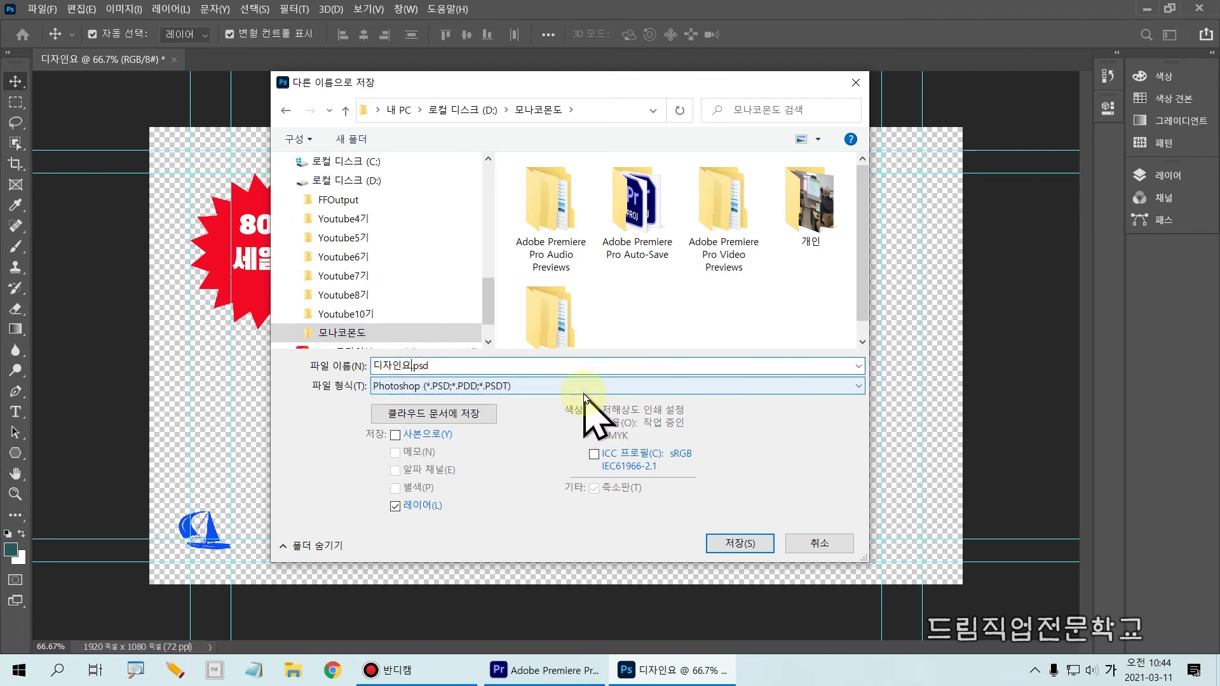
type("소")
left_click(530, 371)
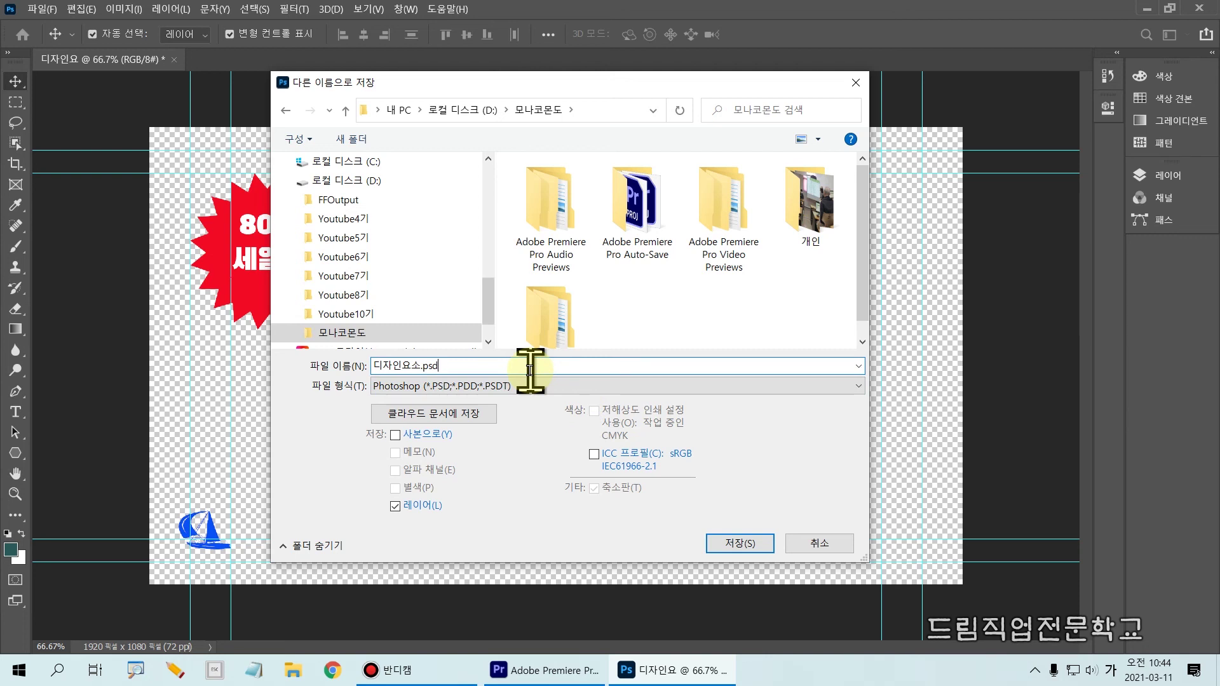
left_click(725, 547)
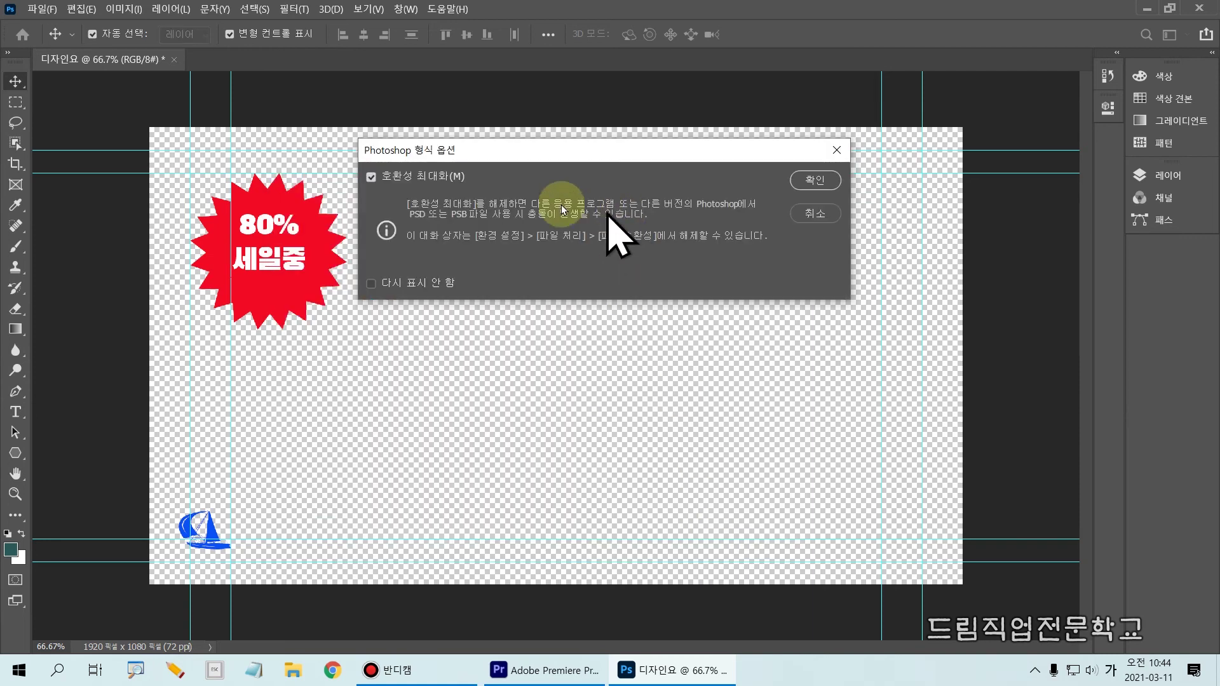
left_click(814, 180)
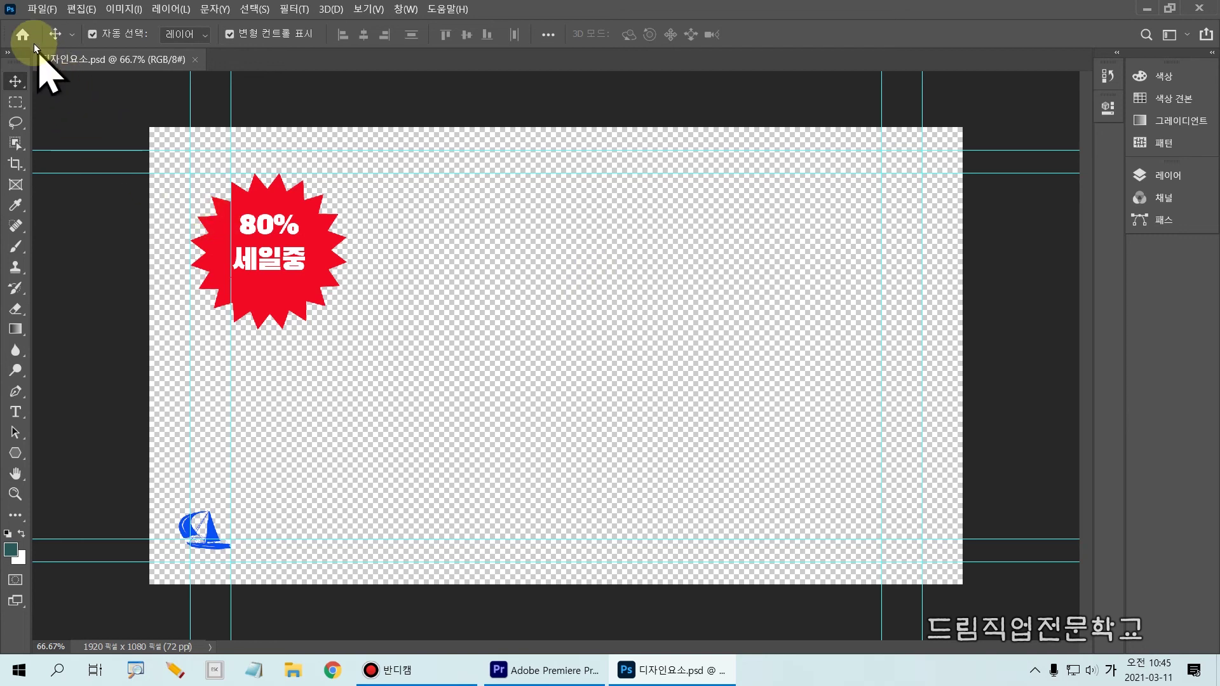
Begin saving another version under Save As on the computer, with JPEG as its file format.
left_click(33, 10)
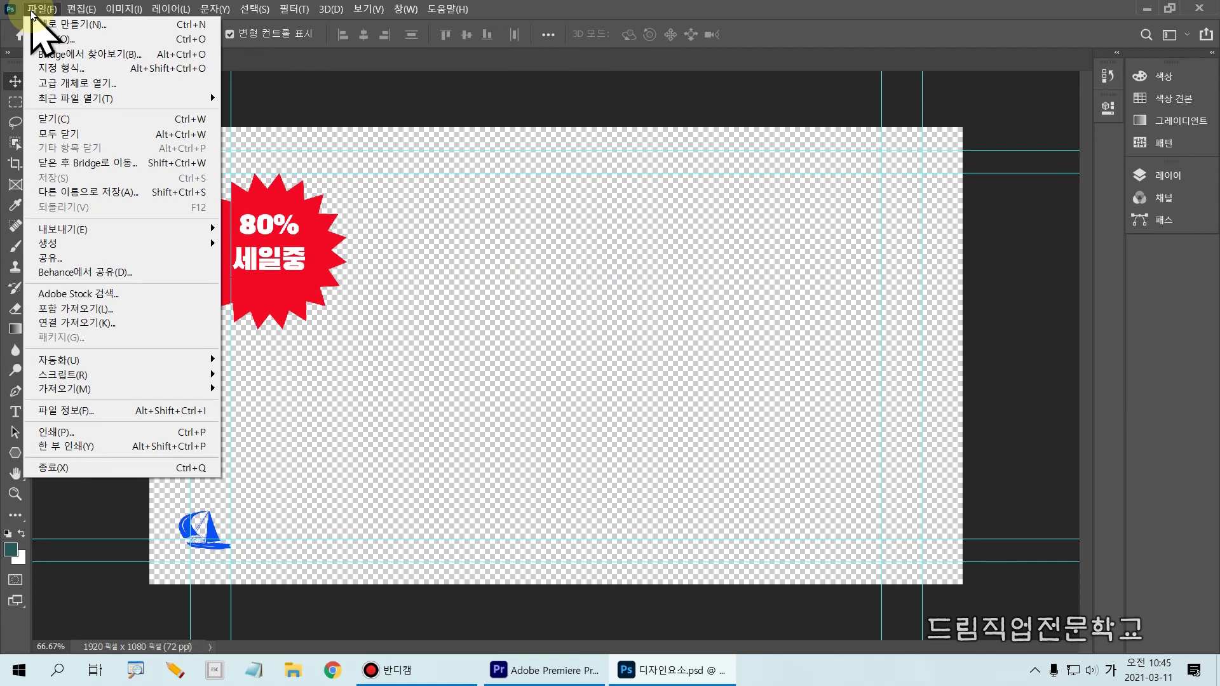
left_click(74, 192)
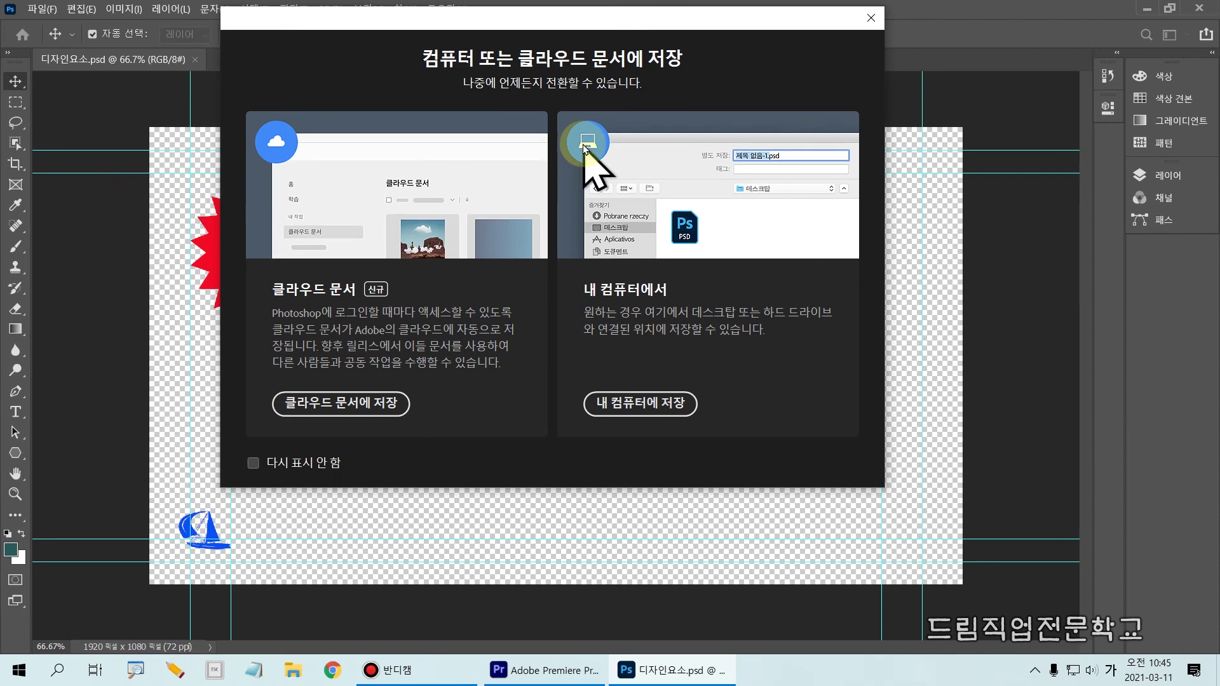
left_click(625, 407)
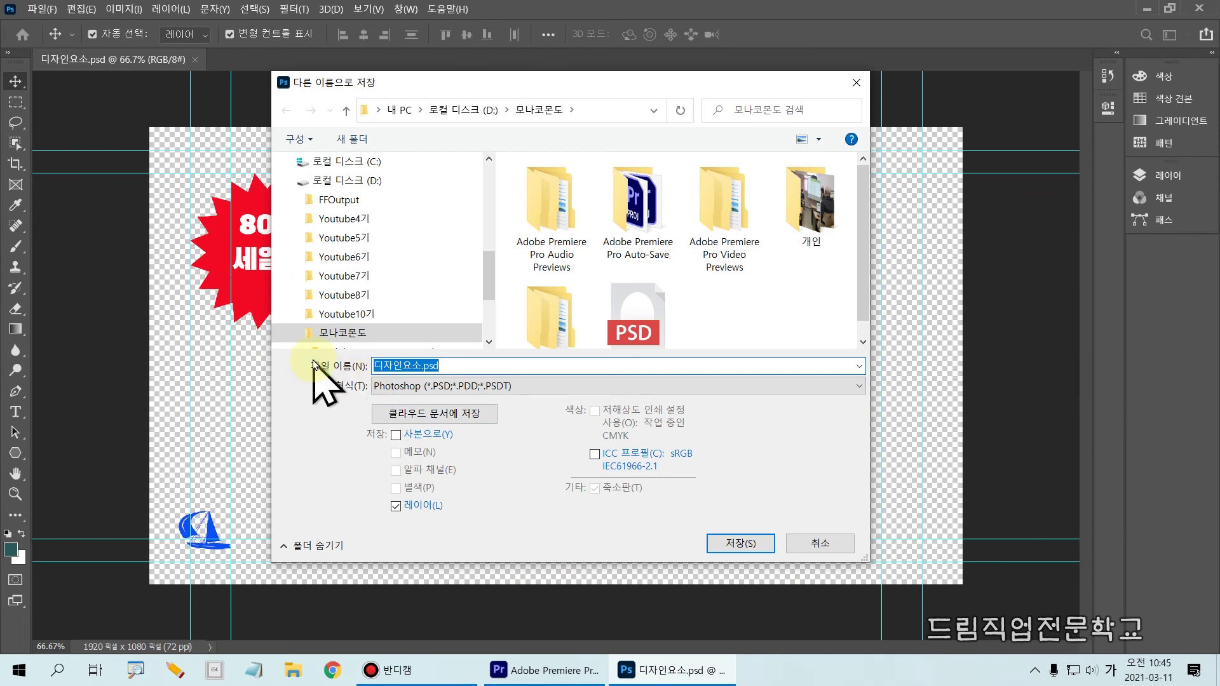
left_click(395, 389)
key("ctrl+2")
left_click_drag(309, 374, 367, 400)
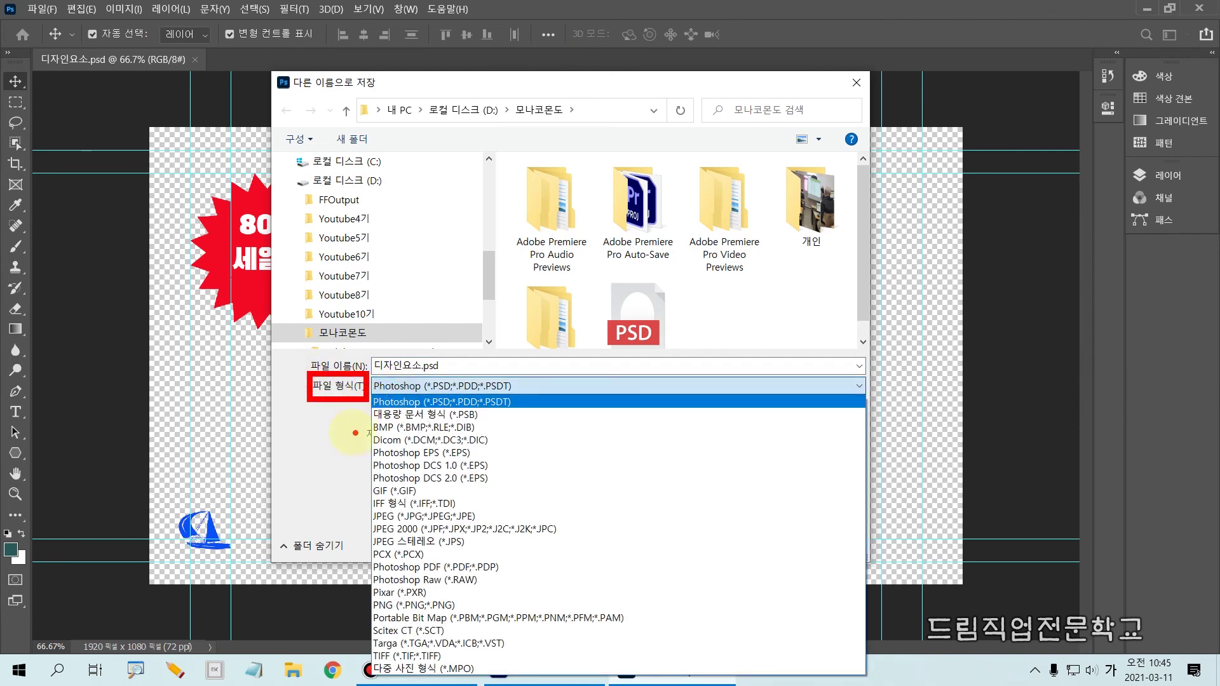
left_click_drag(368, 499, 505, 533)
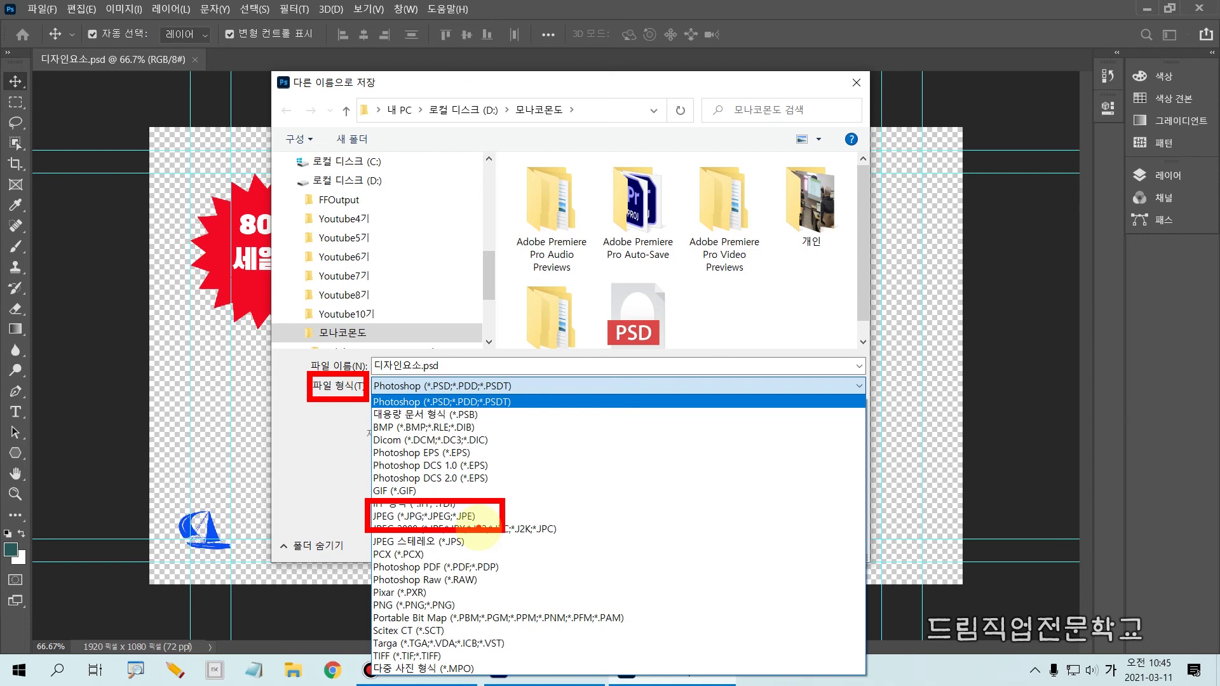
mouse_move(397, 513)
left_mouse_down()
mouse_move(406, 522)
mouse_move(414, 510)
left_mouse_up()
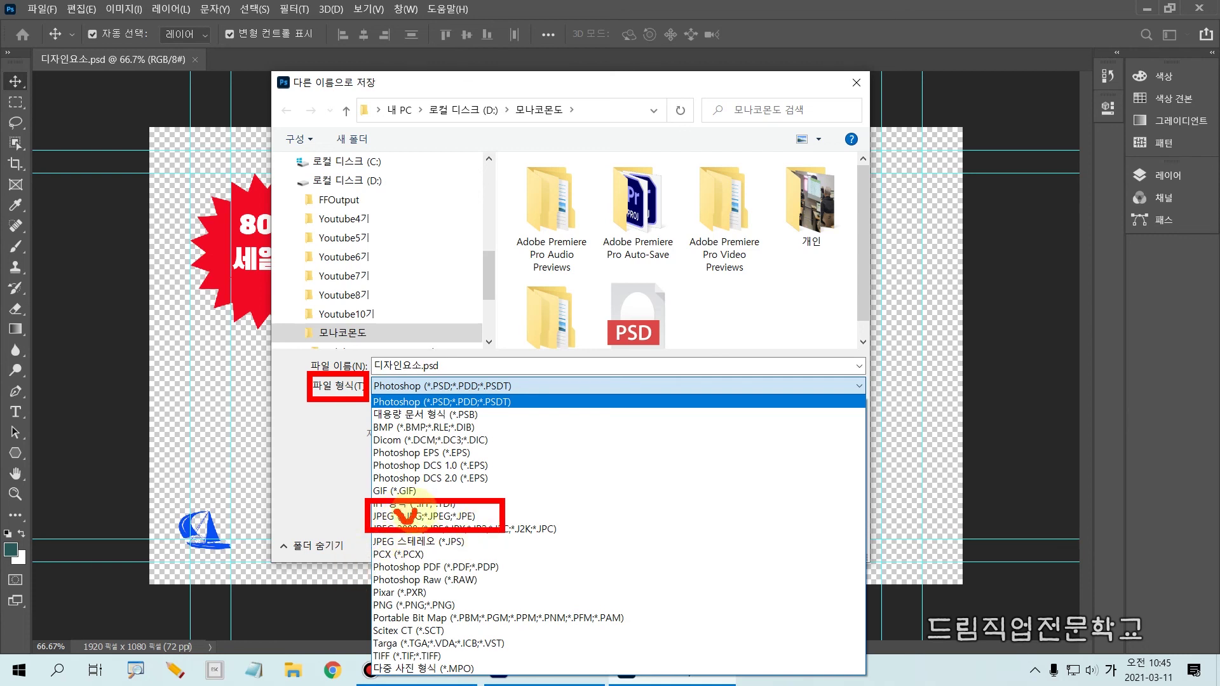
key("Escape")
left_click(430, 383)
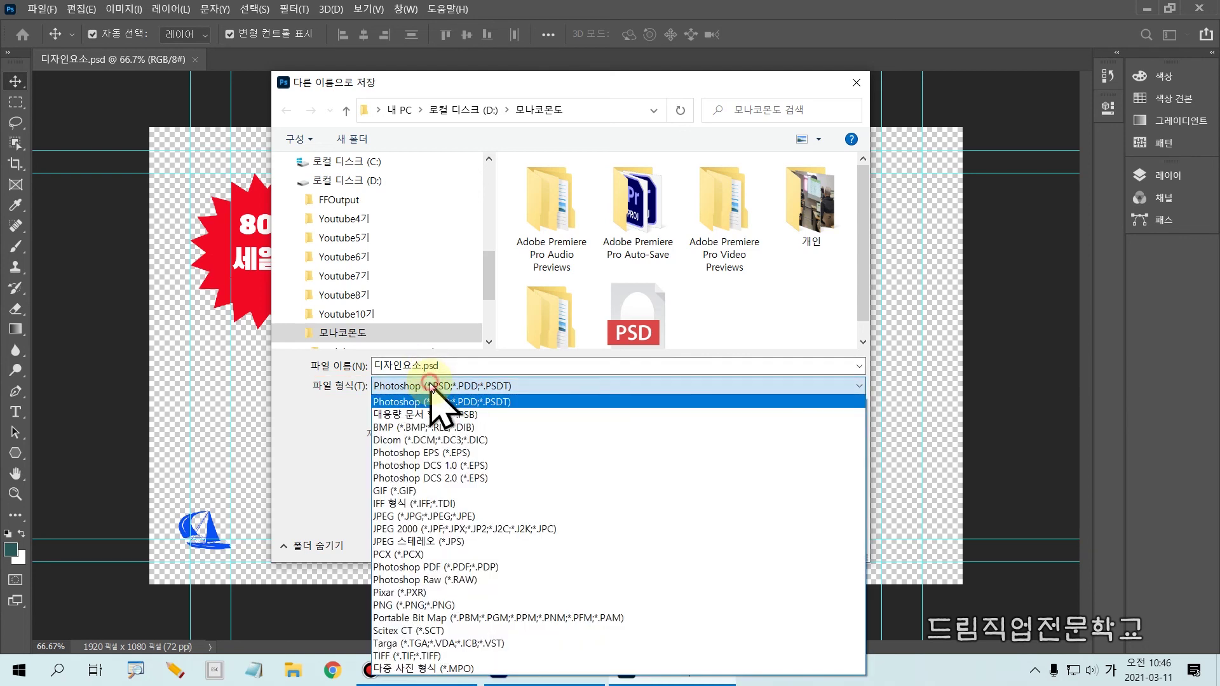
left_click(407, 516)
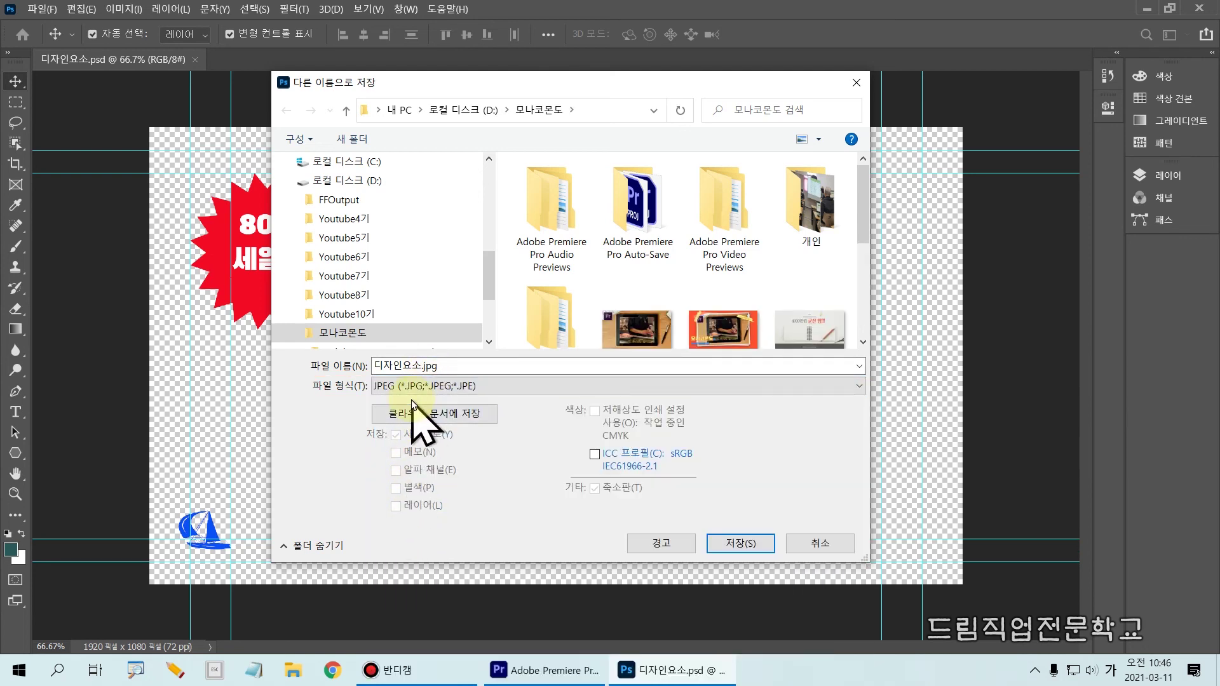
key("ctrl+2")
left_click_drag(365, 351, 470, 384)
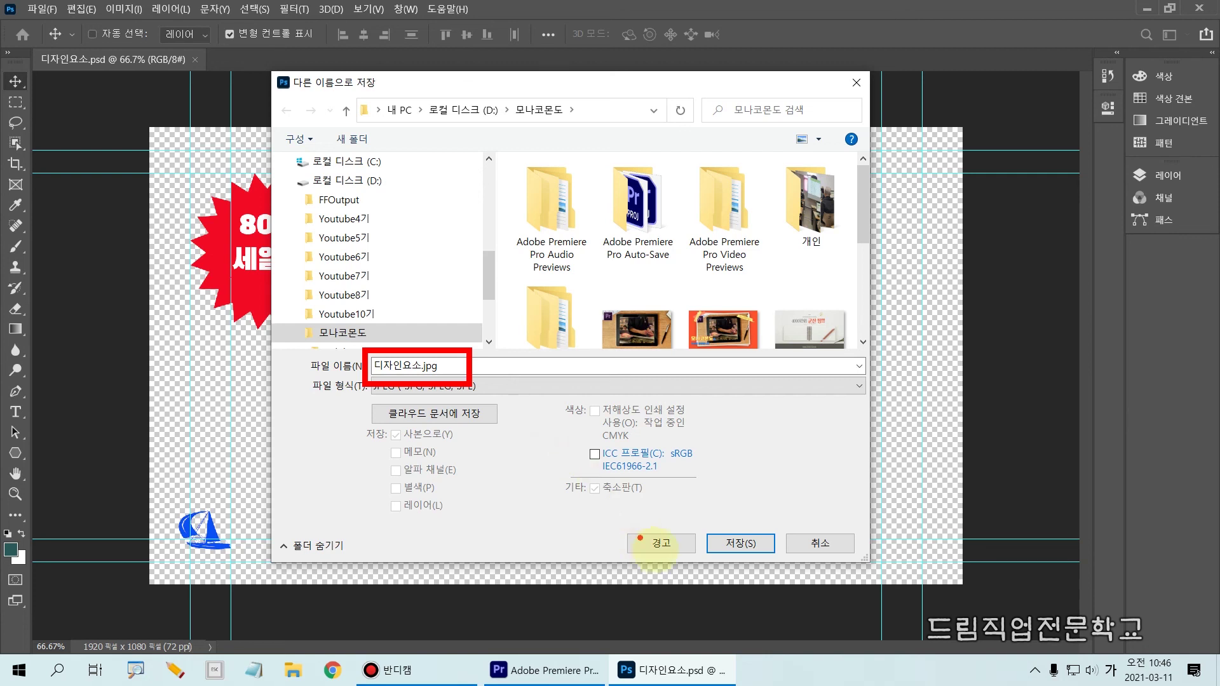
left_click_drag(748, 516, 772, 509)
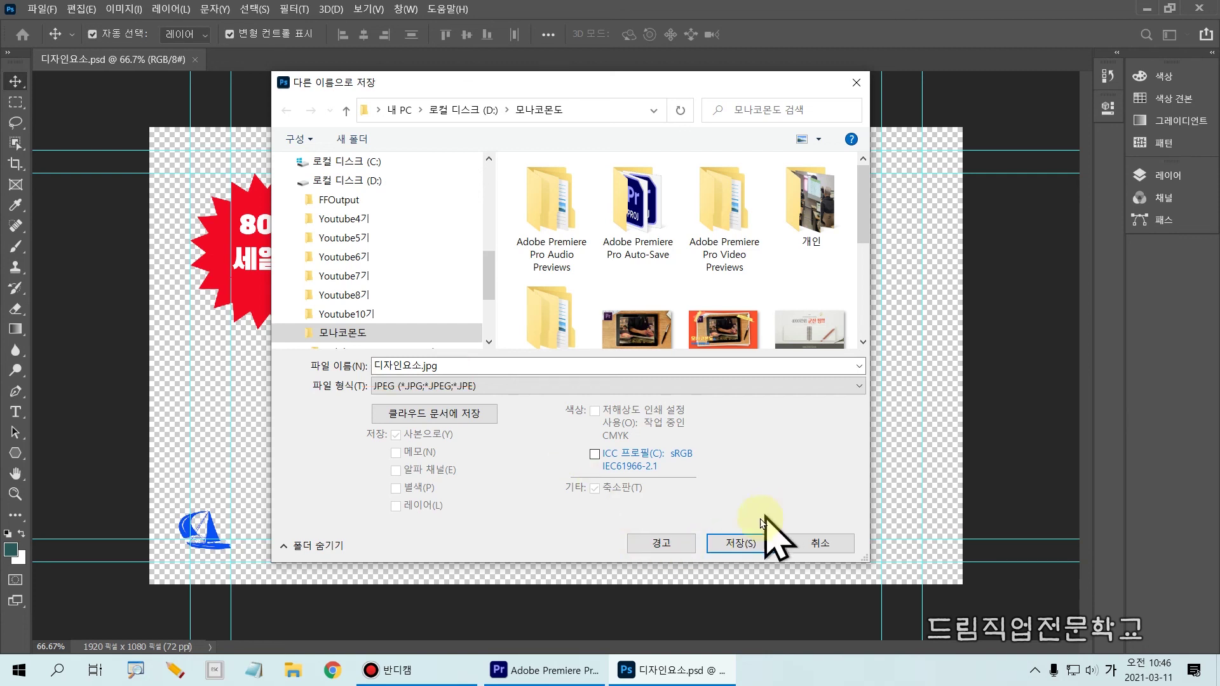
Save the copy as 디자인요소.jpg with JPEG quality 8 (고) and the 기본("표준") format option.
left_click(735, 538)
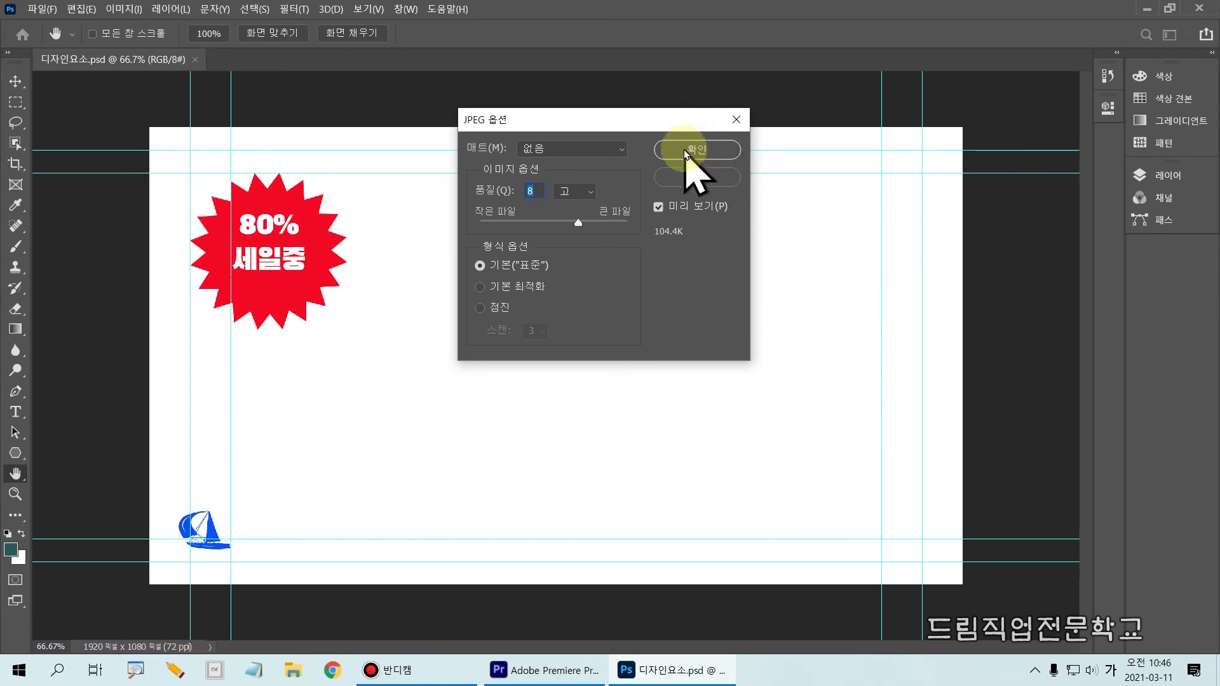
left_click_drag(427, 157, 651, 241)
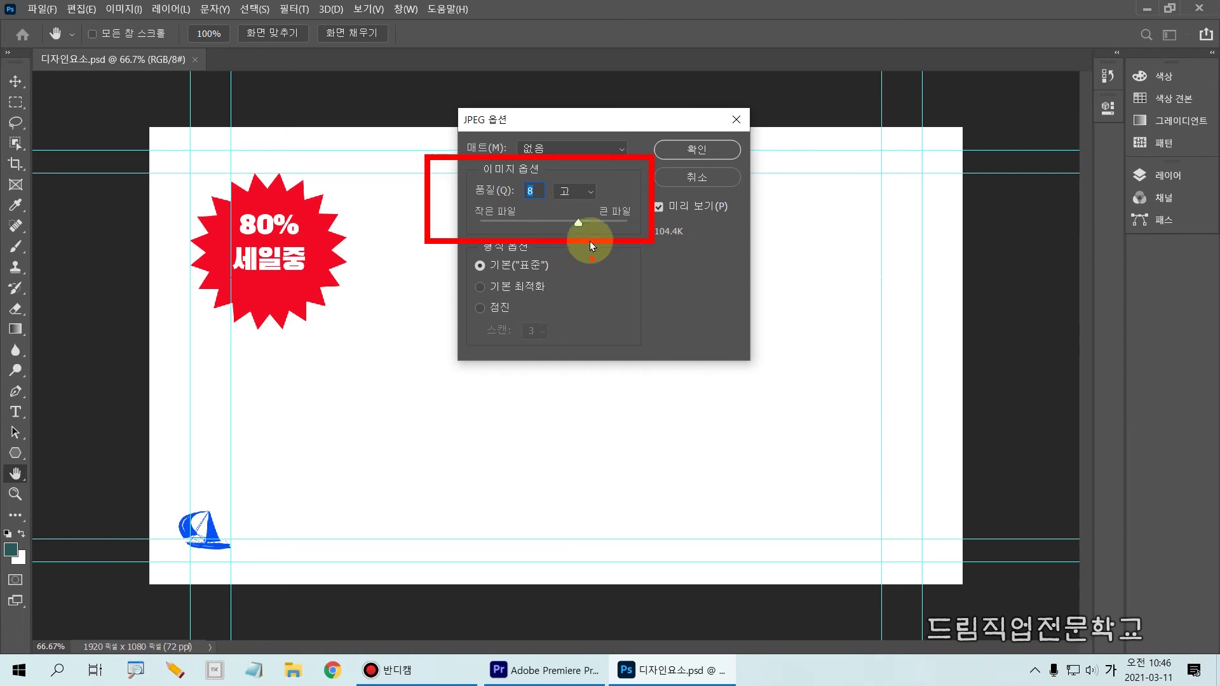
key("Escape")
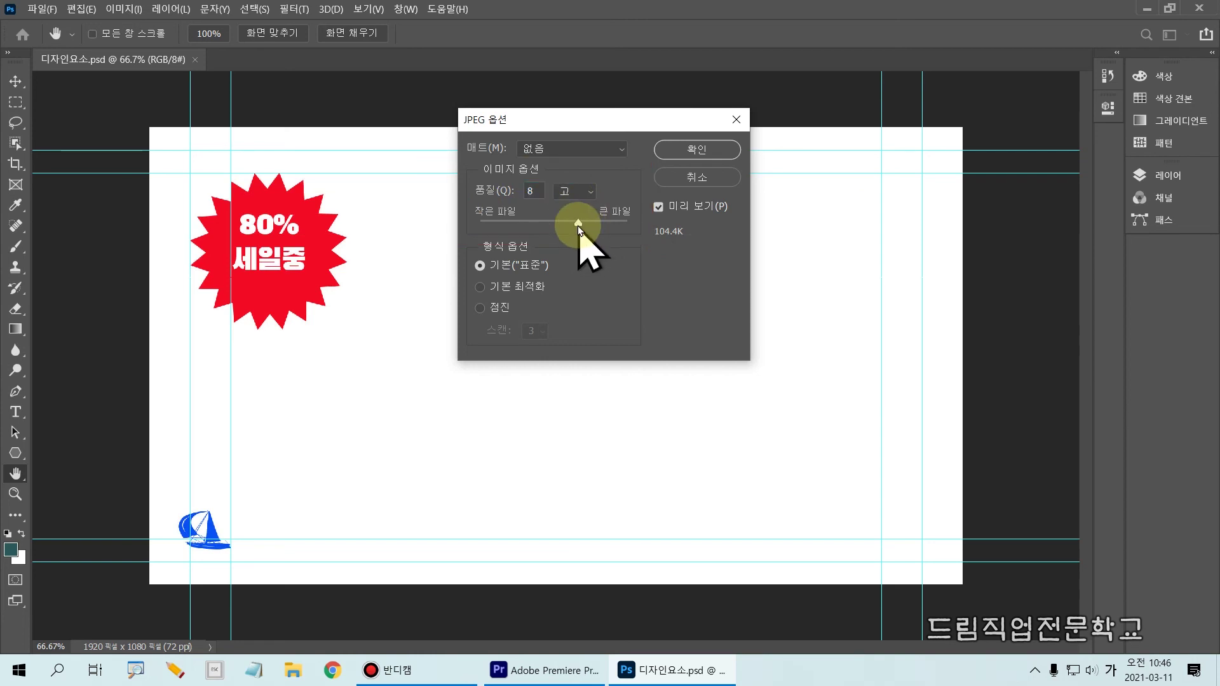
left_click(684, 150)
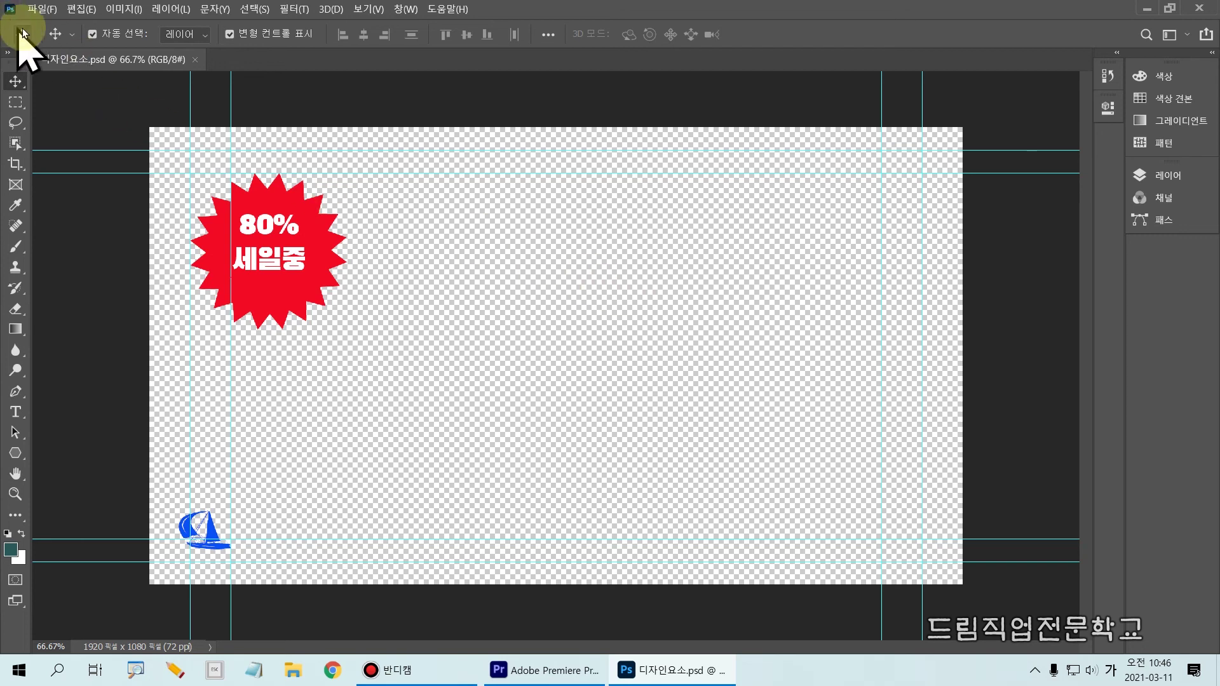
Begin saving another version under Save As on the computer, with PNG as its file format.
left_click(39, 9)
left_click(45, 192)
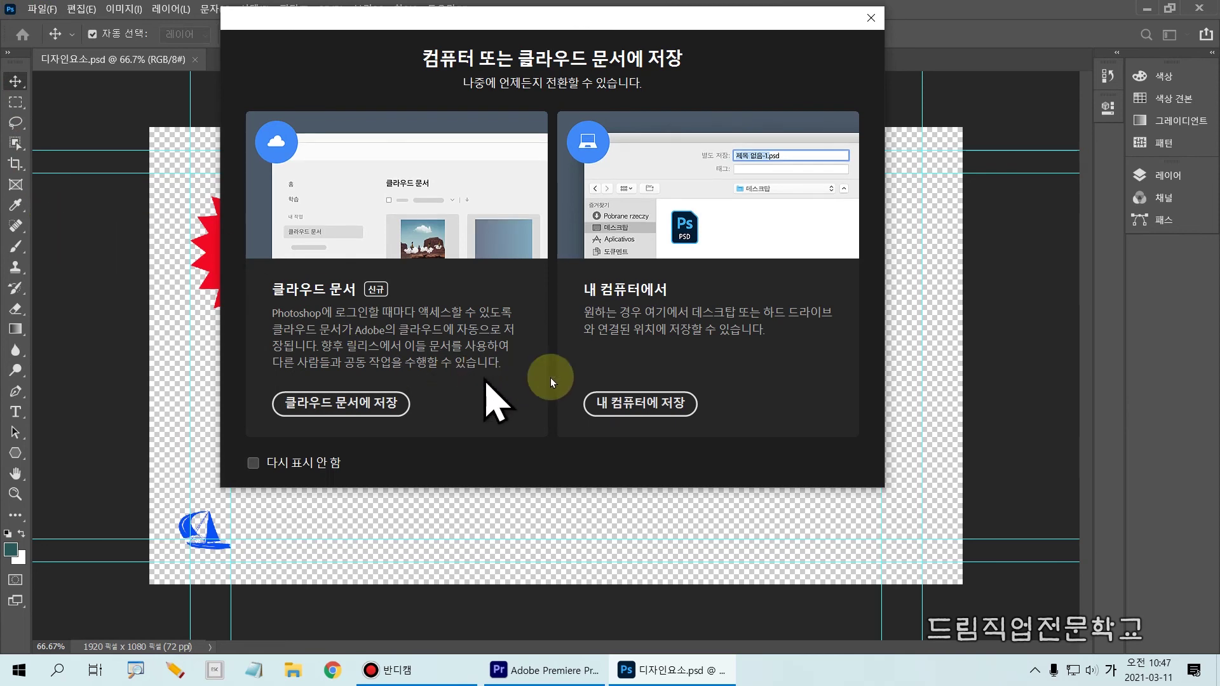
left_click(620, 404)
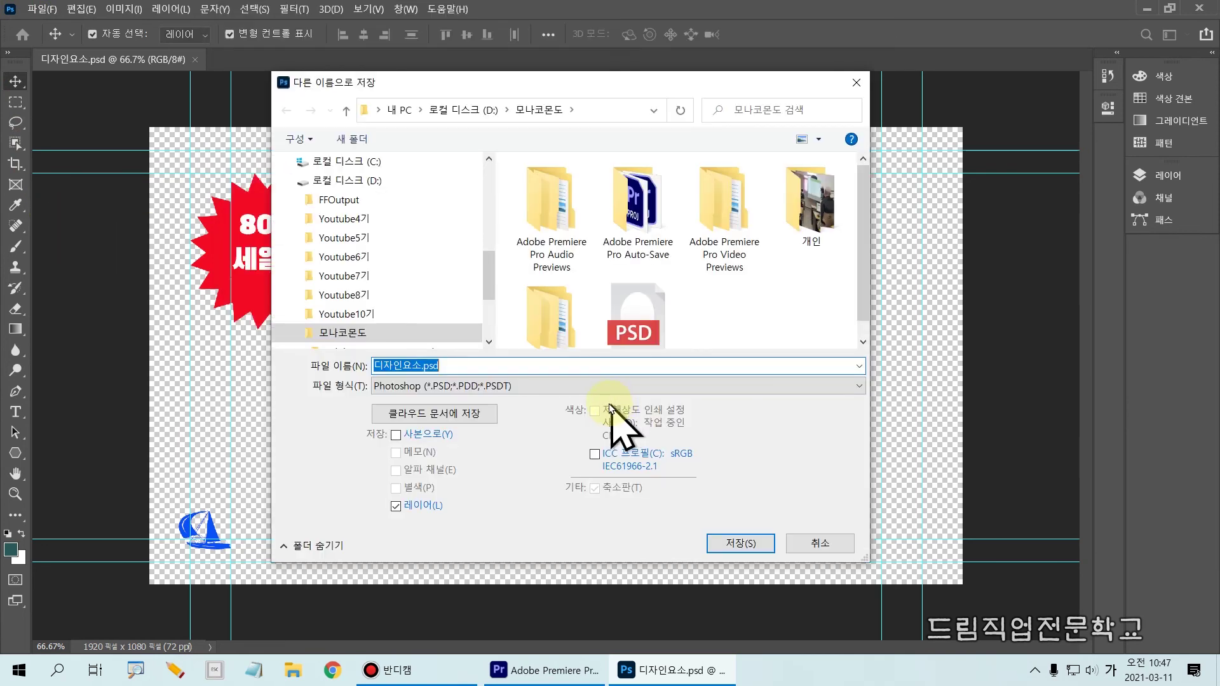
left_click(404, 386)
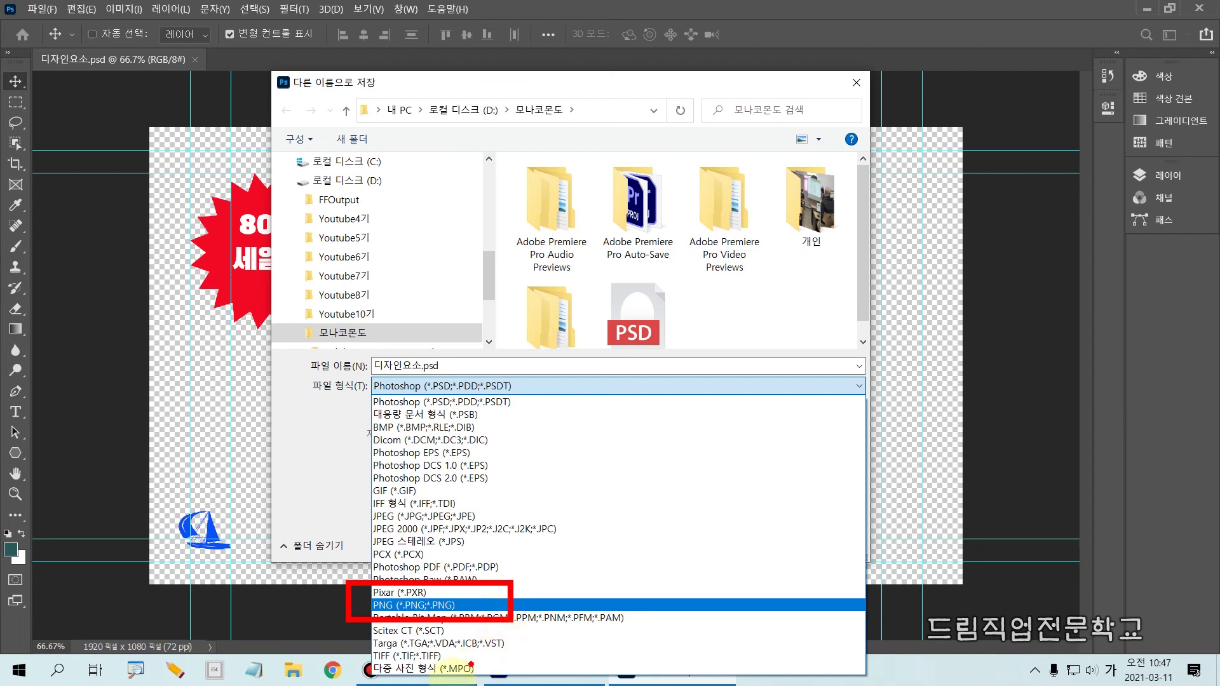
left_click_drag(486, 596, 502, 591)
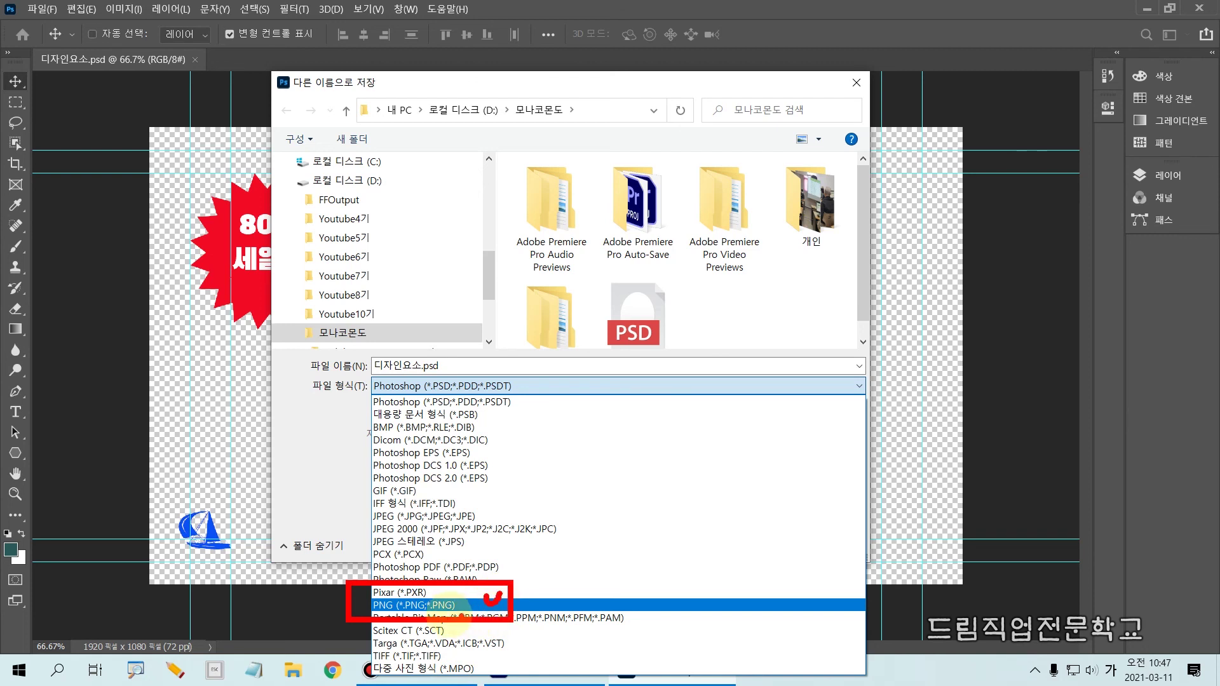
key("Escape")
left_click(417, 384)
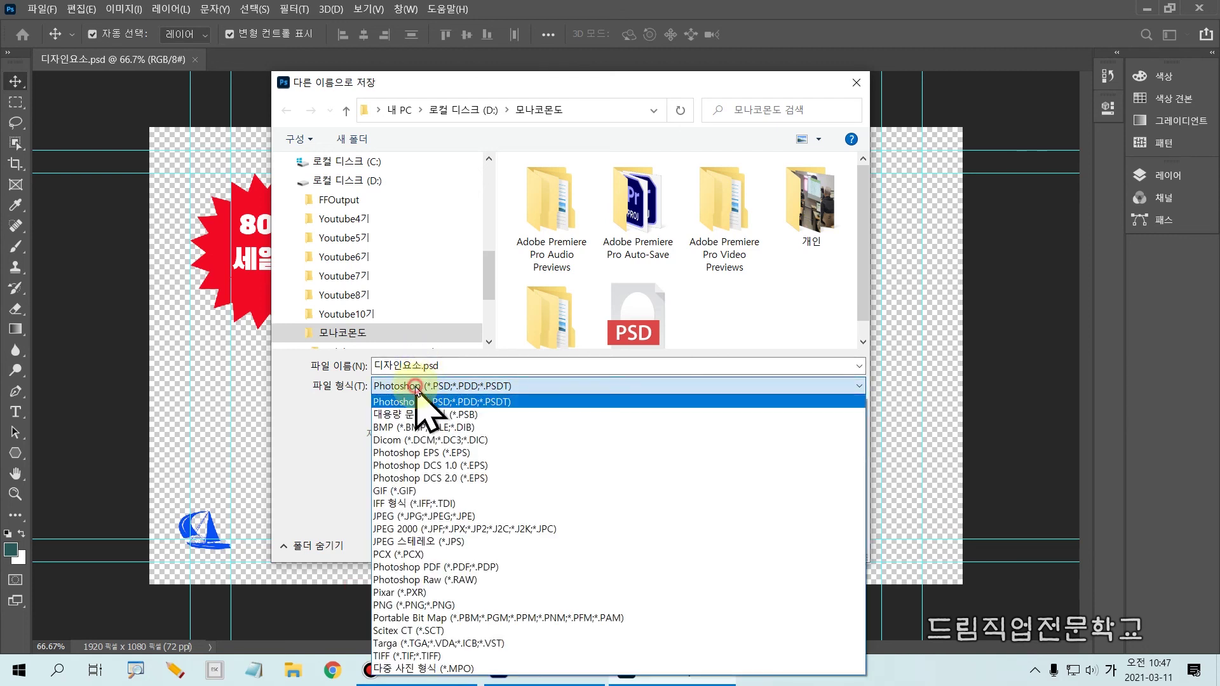
left_click(395, 604)
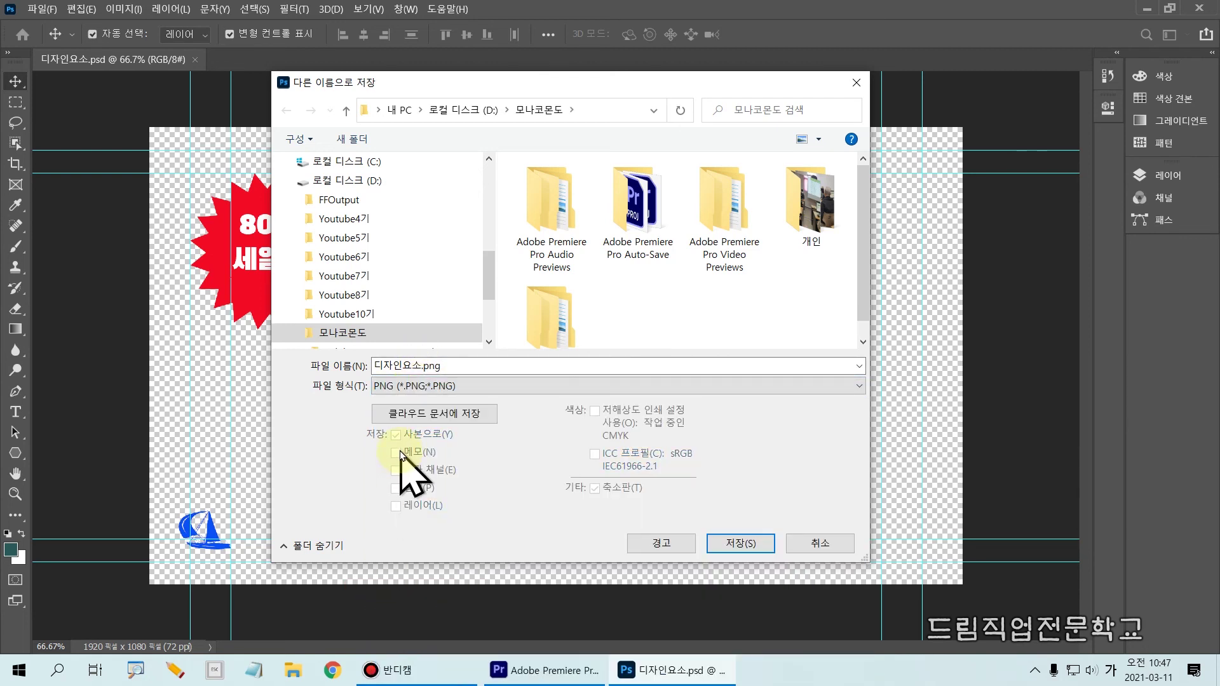
Save the copy as 디자인요소.png in the 모나코몬도 folder with the large file size, fastest saving option.
key("ctrl+2")
left_click_drag(363, 352, 471, 375)
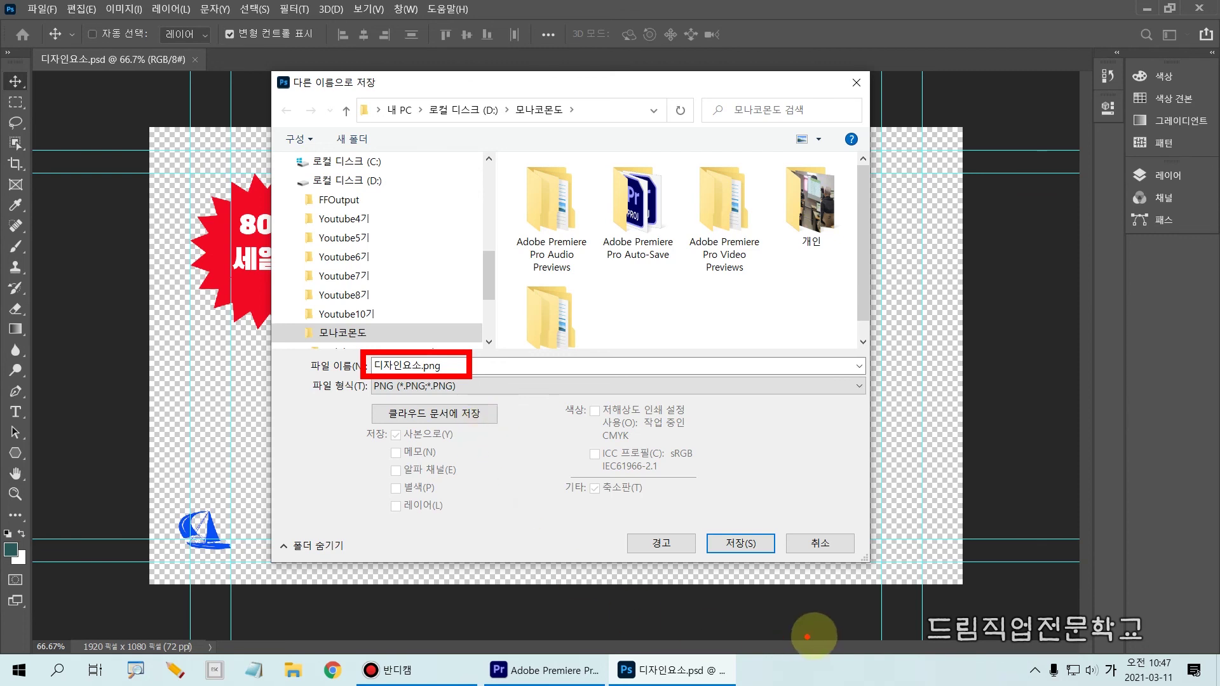
mouse_move(707, 530)
left_mouse_down()
mouse_move(765, 564)
mouse_move(772, 556)
left_mouse_up()
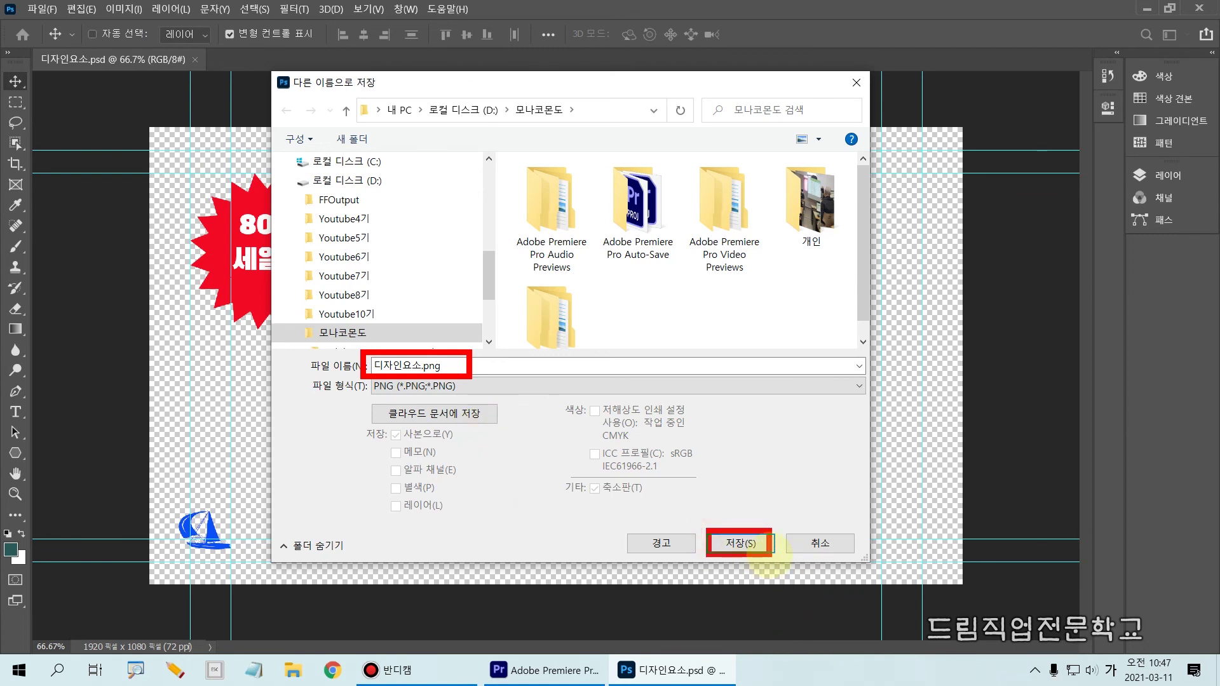
key("Escape")
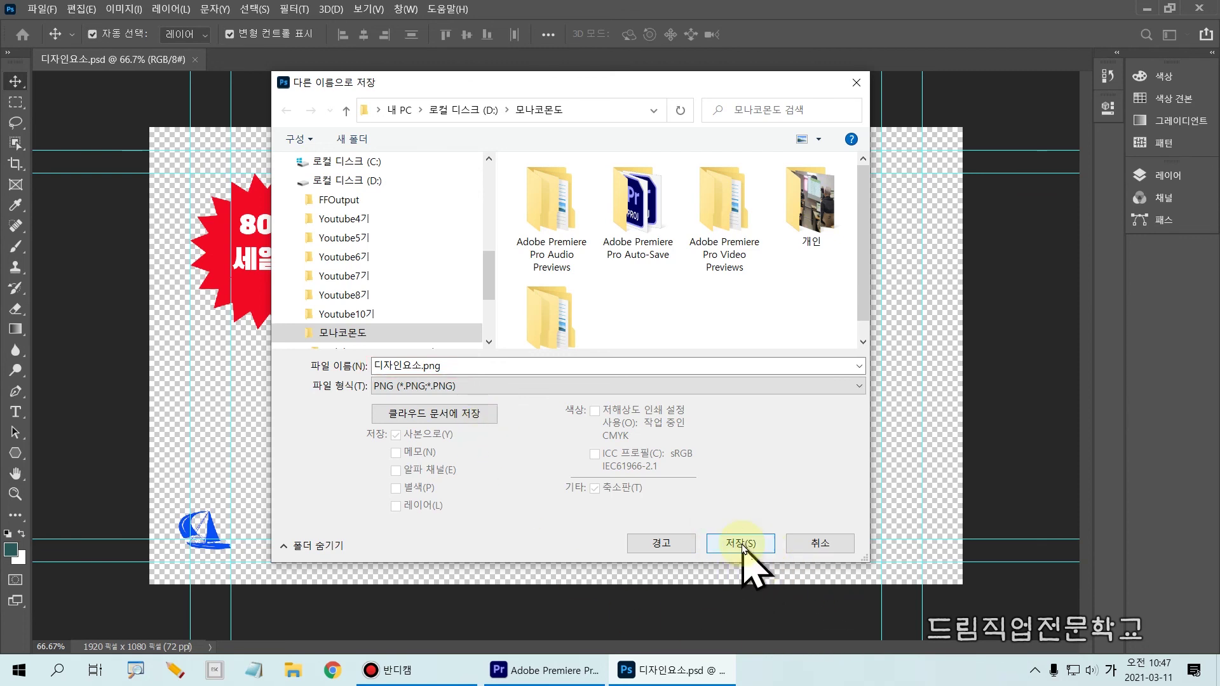
left_click(742, 546)
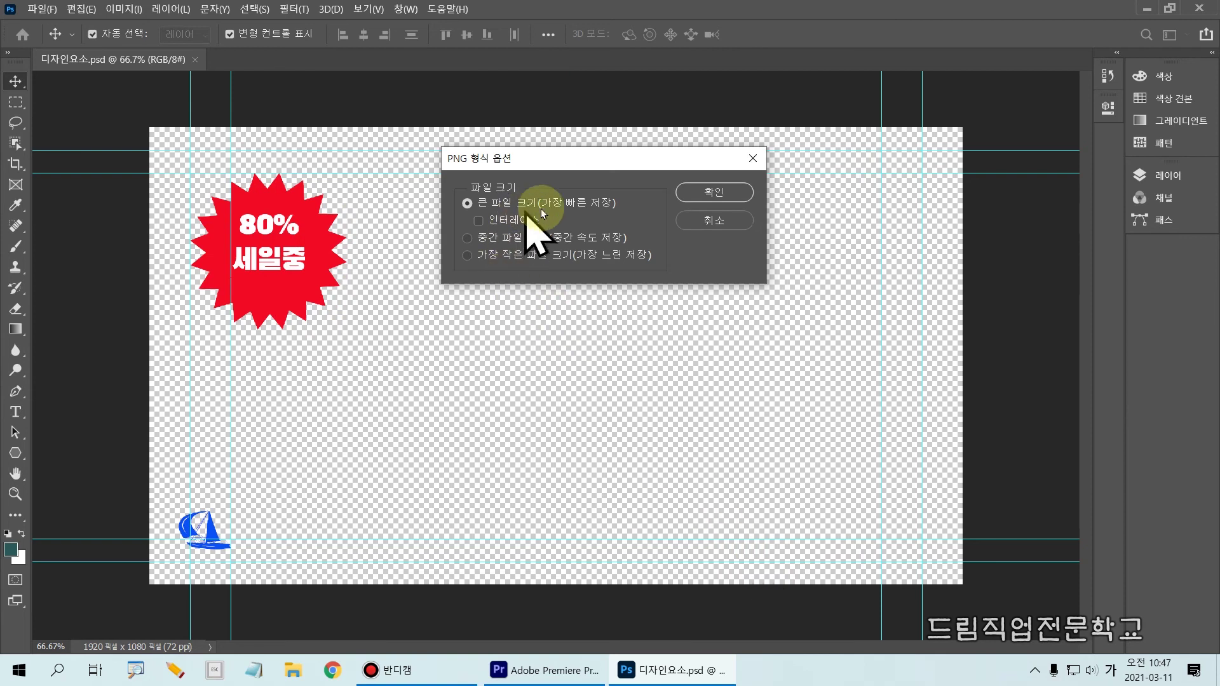
left_click(726, 195)
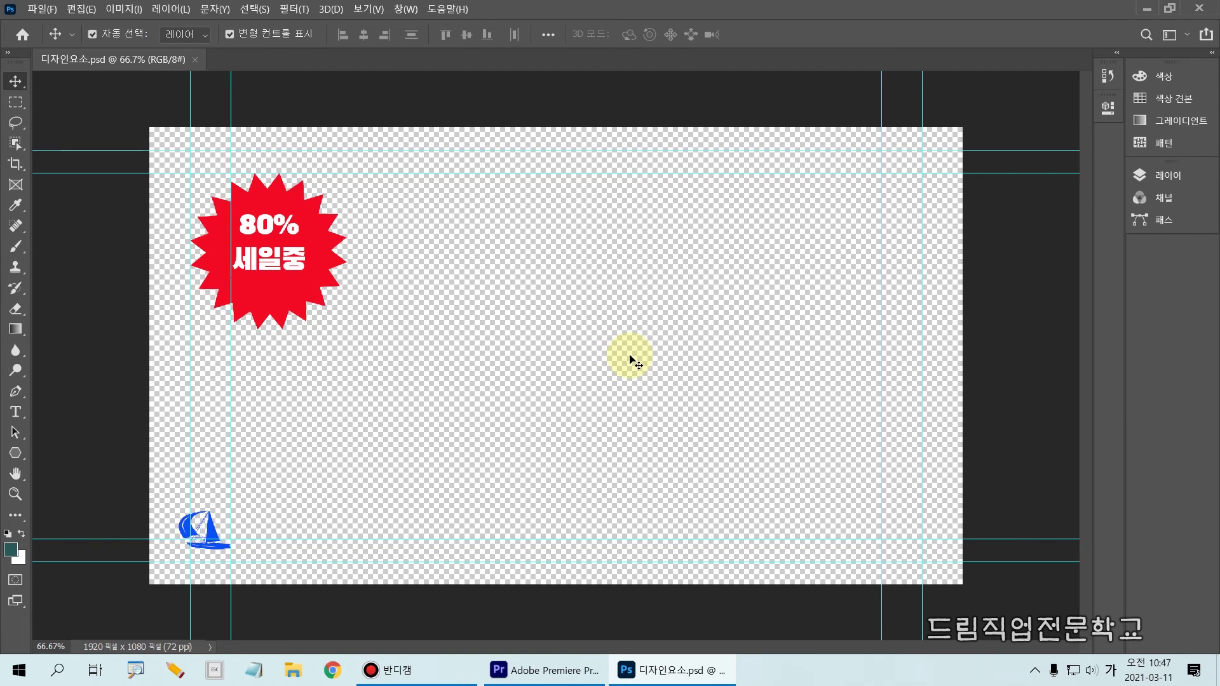
Close Photoshop and switch to the open 포토샵활용편 project in Premiere Pro.
left_click(1208, 11)
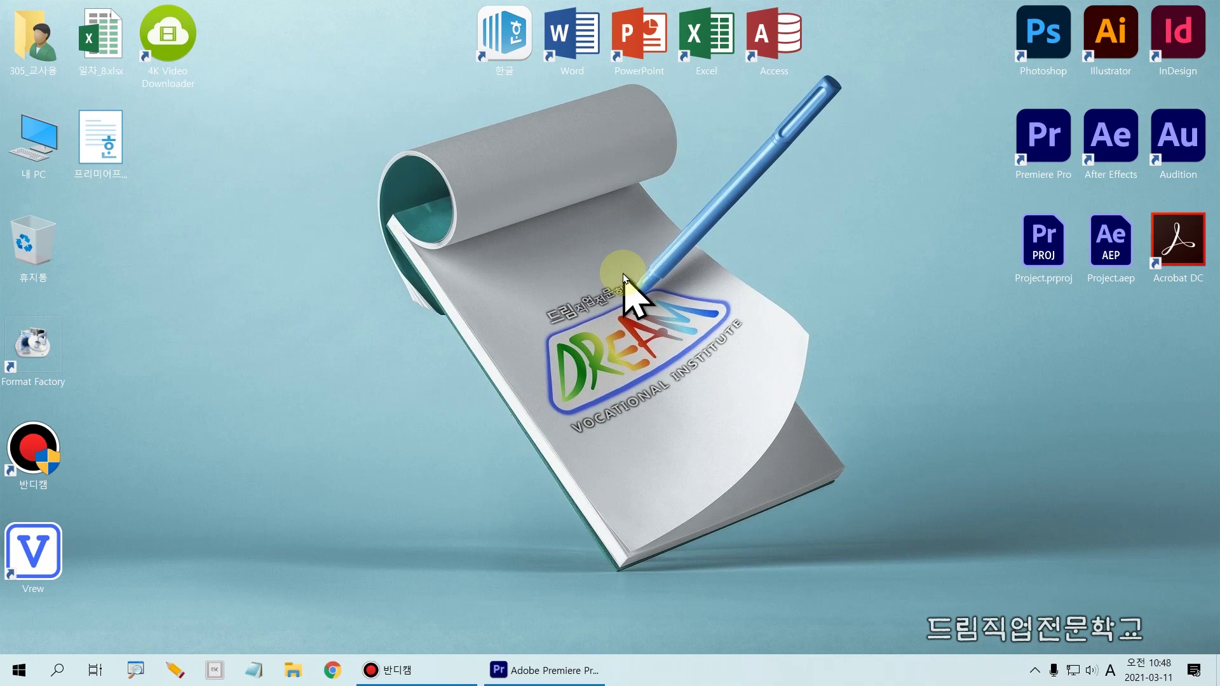
left_click(491, 667)
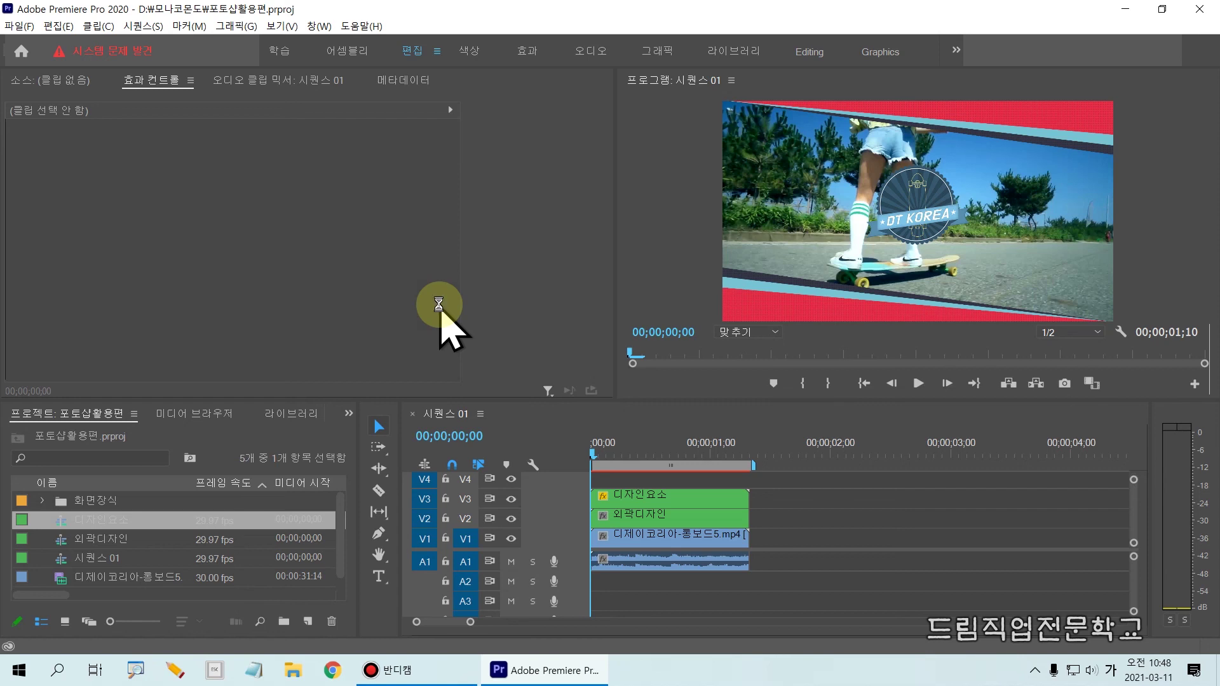
Begin importing media and browse to the 모나코몬도 folder on local disk D:.
key("ctrl+i")
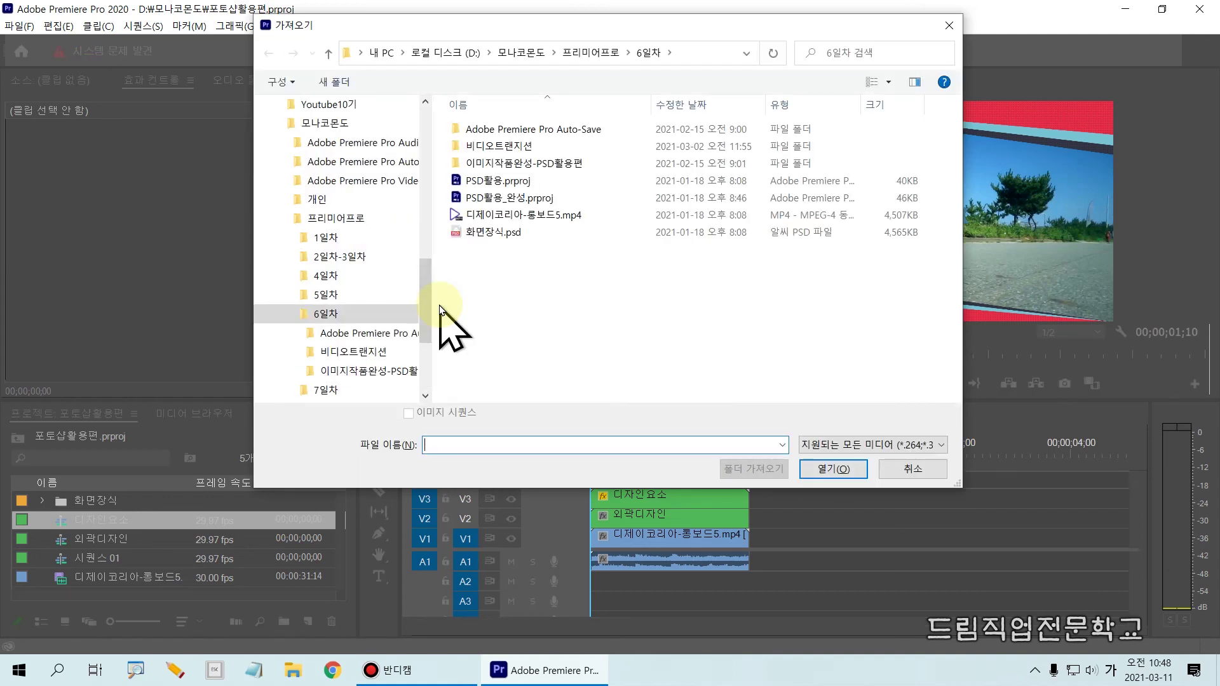
left_click(527, 56)
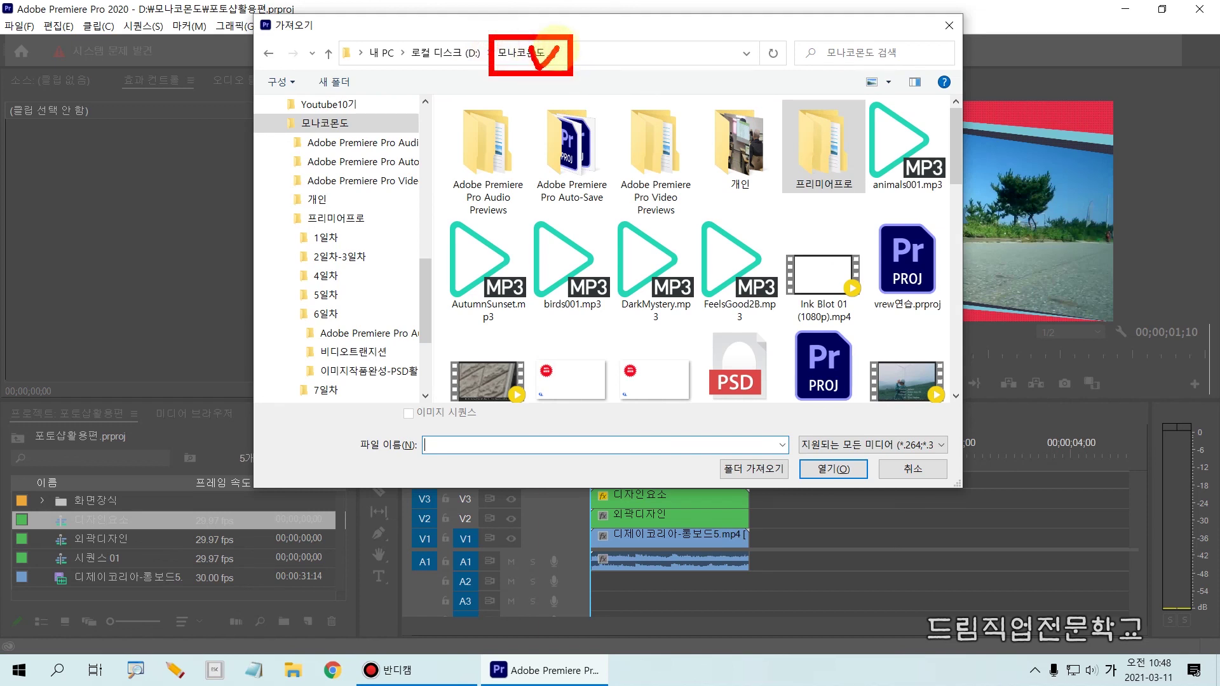
key("Escape")
key("ctrl+2")
left_click_drag(347, 29, 572, 71)
mouse_move(493, 42)
left_mouse_down()
mouse_move(556, 67)
mouse_move(549, 37)
left_mouse_up()
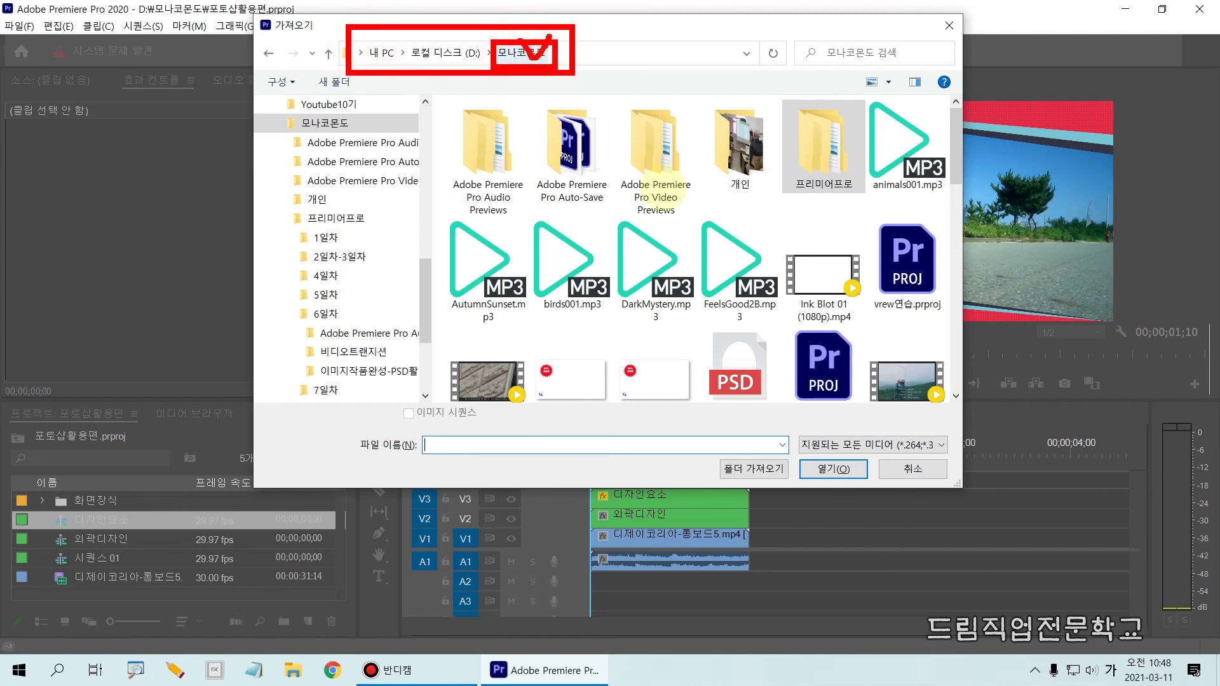
key("Escape")
Import both 디자인요소.jpg and 디자인요소.png from the folder into the project.
left_click_drag(955, 170, 958, 208)
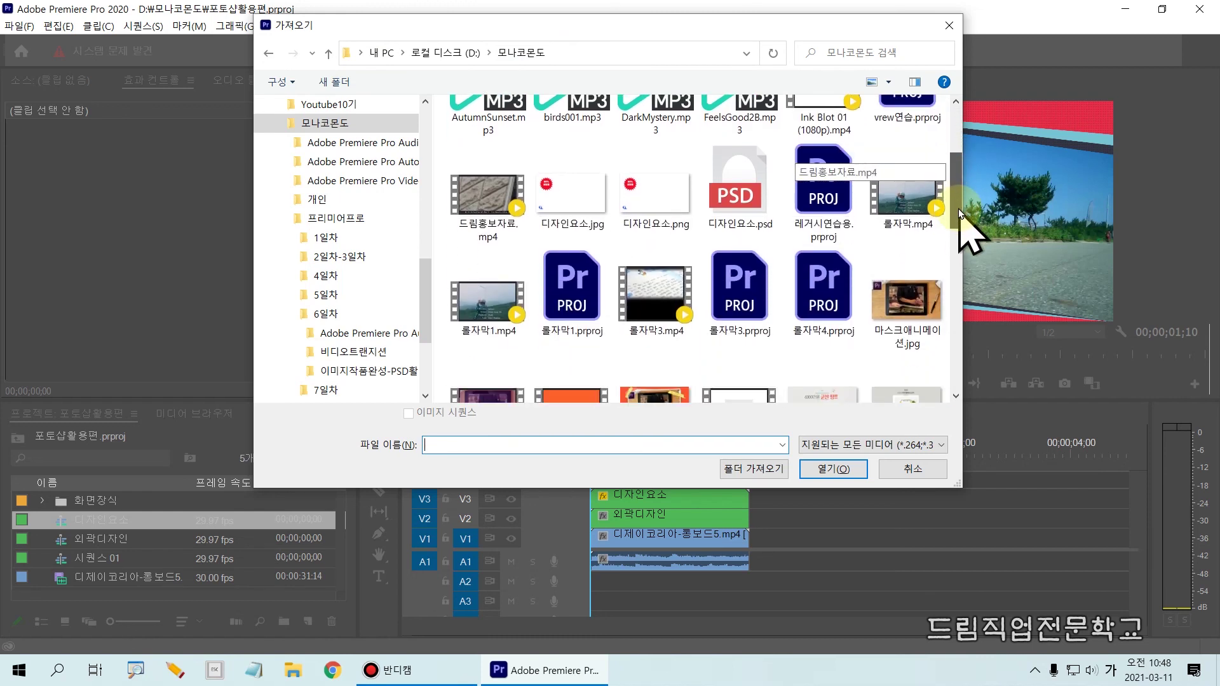
left_click_drag(506, 162, 711, 234)
mouse_move(667, 187)
left_mouse_down()
mouse_move(680, 202)
mouse_move(694, 181)
left_mouse_up()
mouse_move(541, 183)
left_mouse_down()
mouse_move(568, 205)
mouse_move(589, 178)
left_mouse_up()
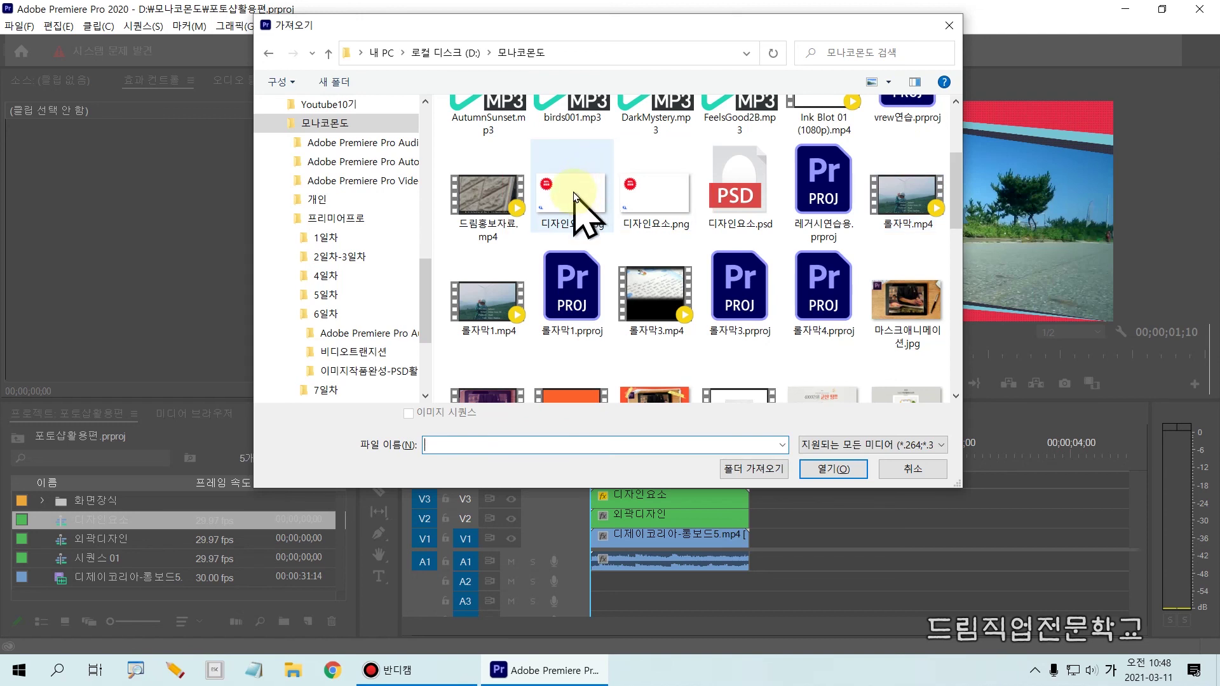
left_click(581, 226)
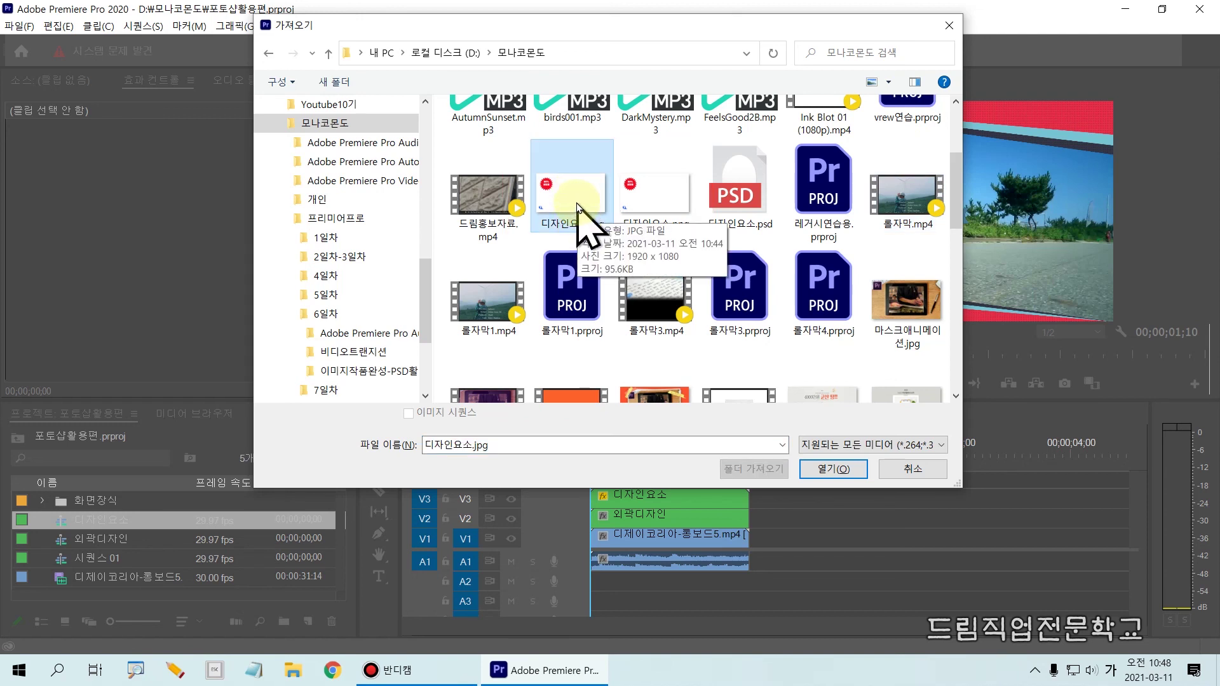
left_click(658, 191, "ctrl")
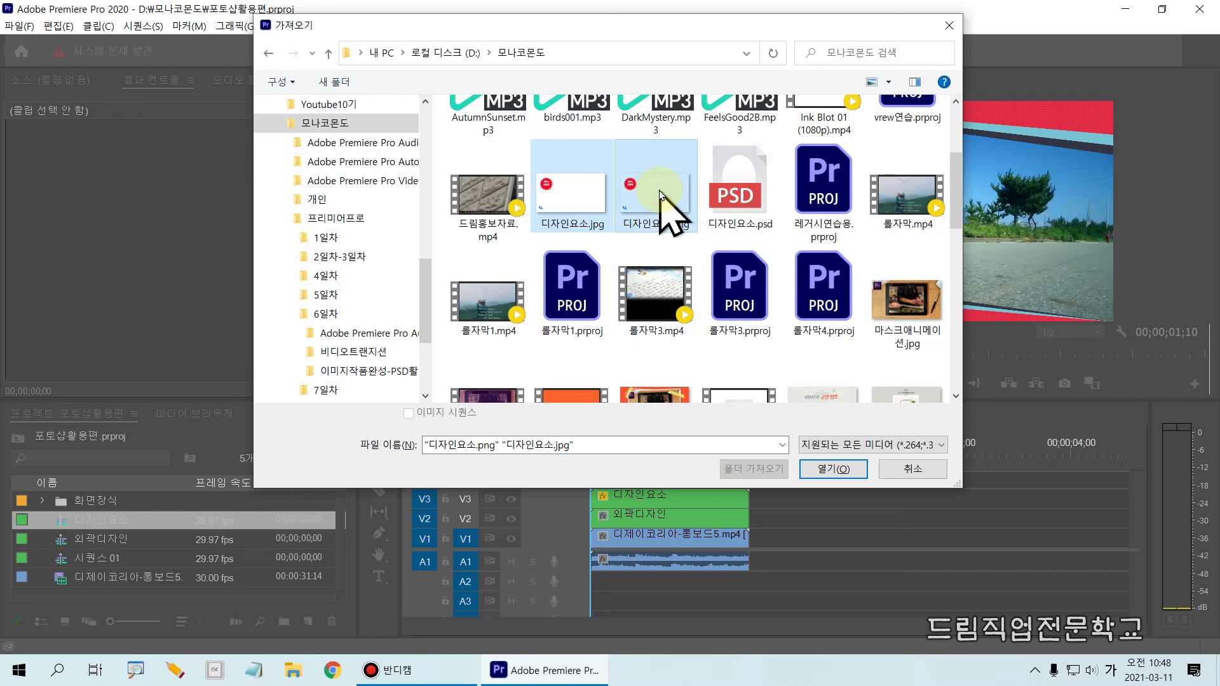
left_click(826, 469)
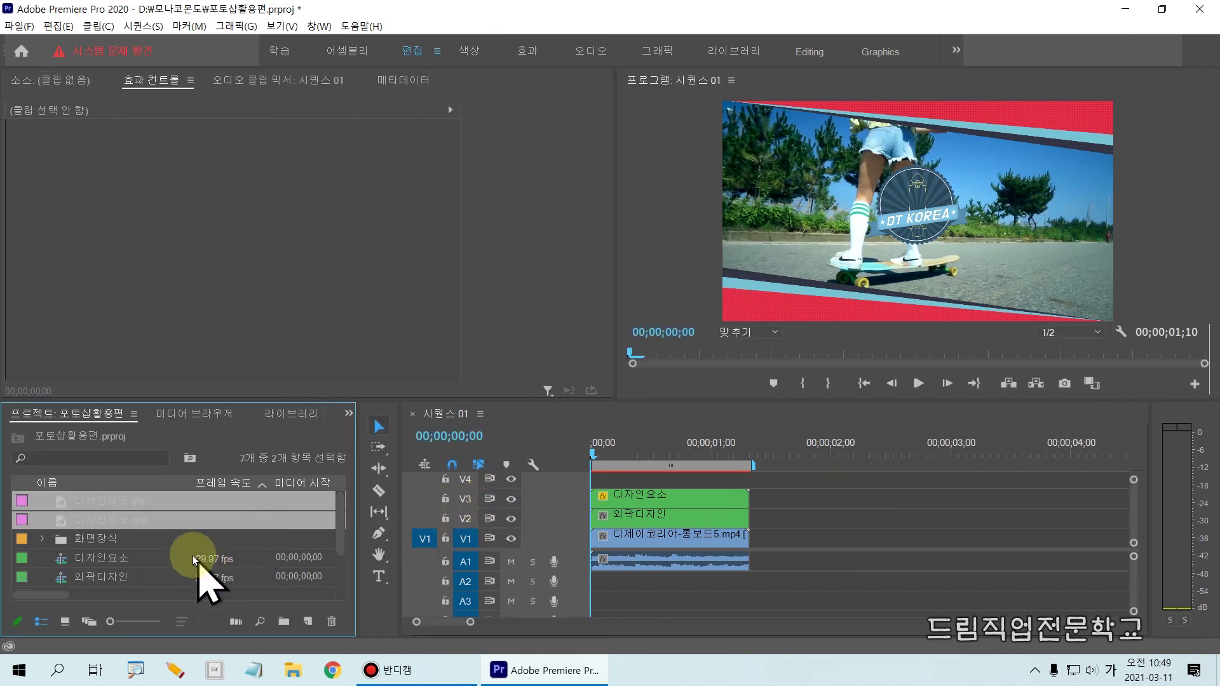
left_click(124, 578)
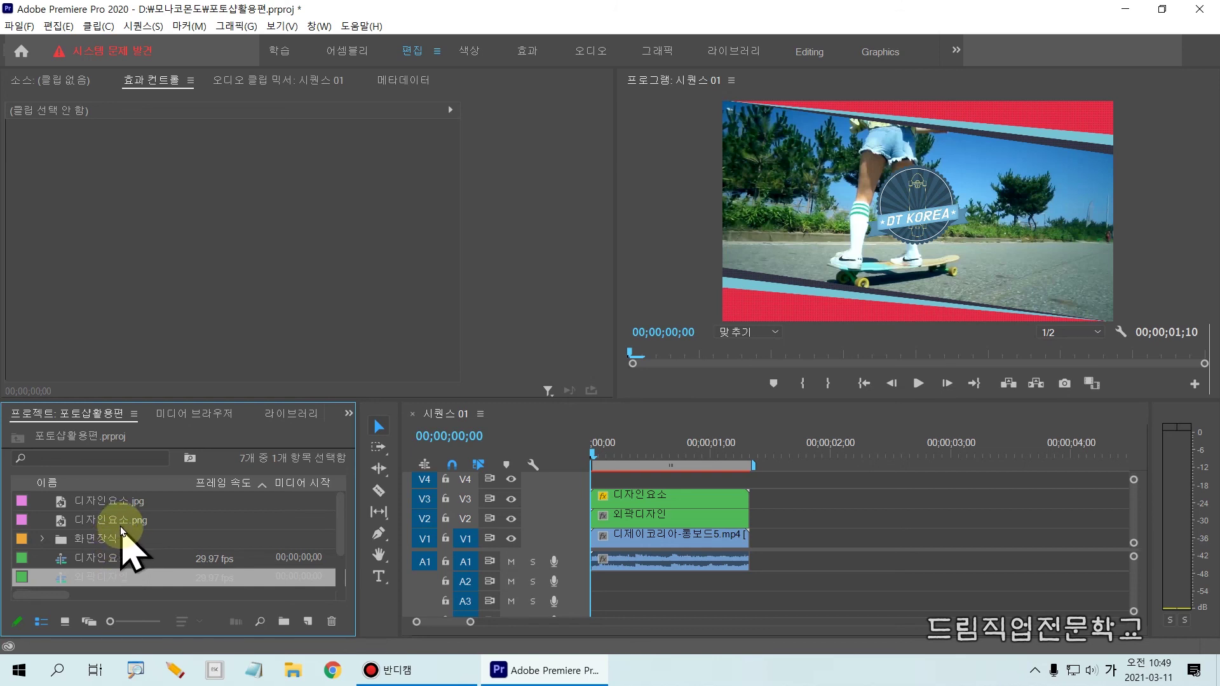
key("ctrl+2")
left_click_drag(54, 613, 80, 632)
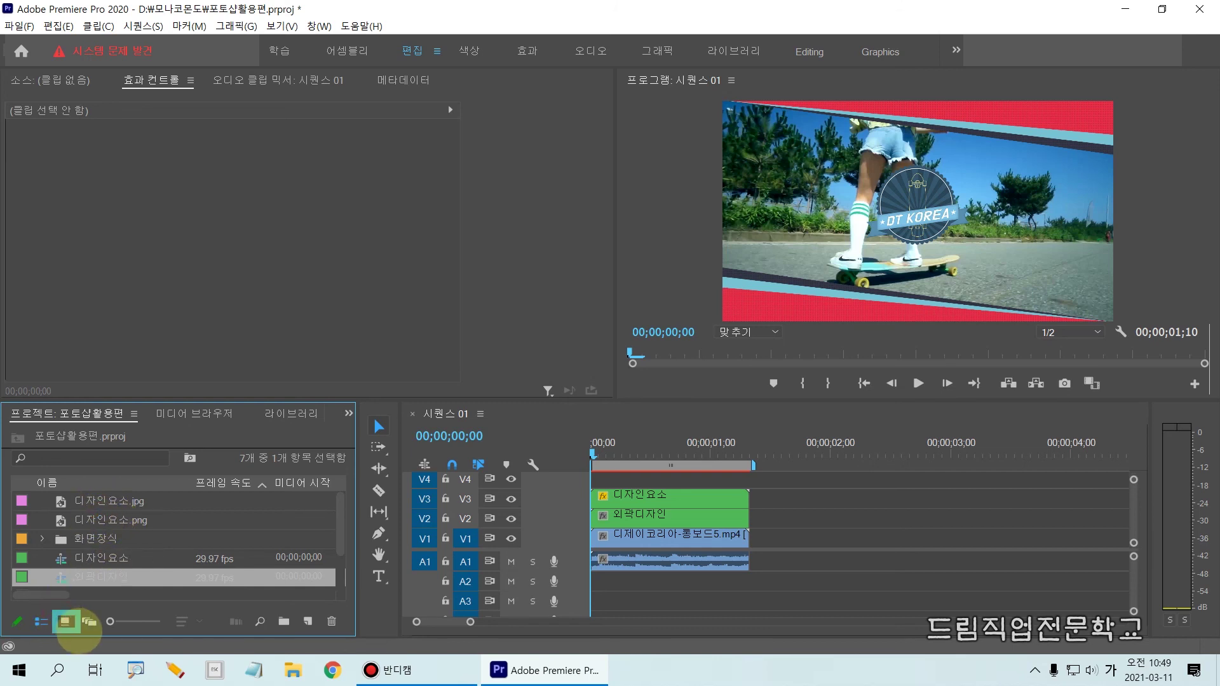
mouse_move(73, 495)
left_mouse_down()
mouse_move(99, 492)
mouse_move(90, 526)
mouse_move(100, 512)
left_mouse_up()
key("Escape")
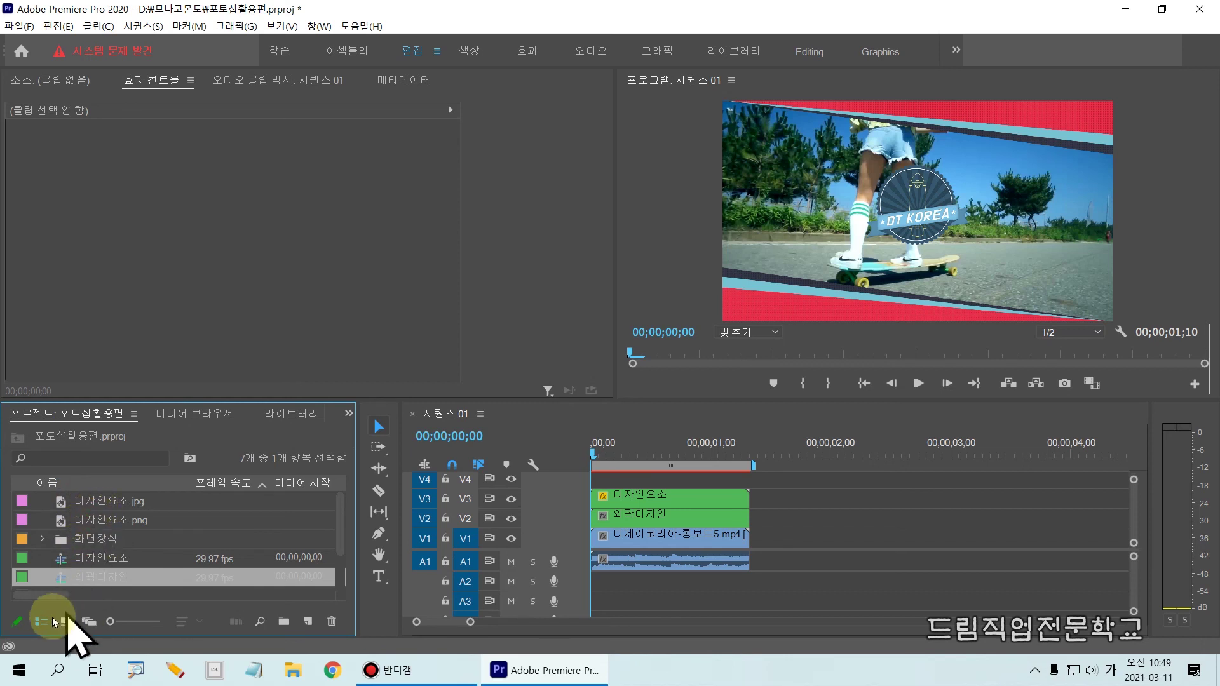
key("ctrl+2")
mouse_move(30, 609)
left_mouse_down()
mouse_move(64, 635)
mouse_move(41, 620)
mouse_move(52, 612)
left_mouse_up()
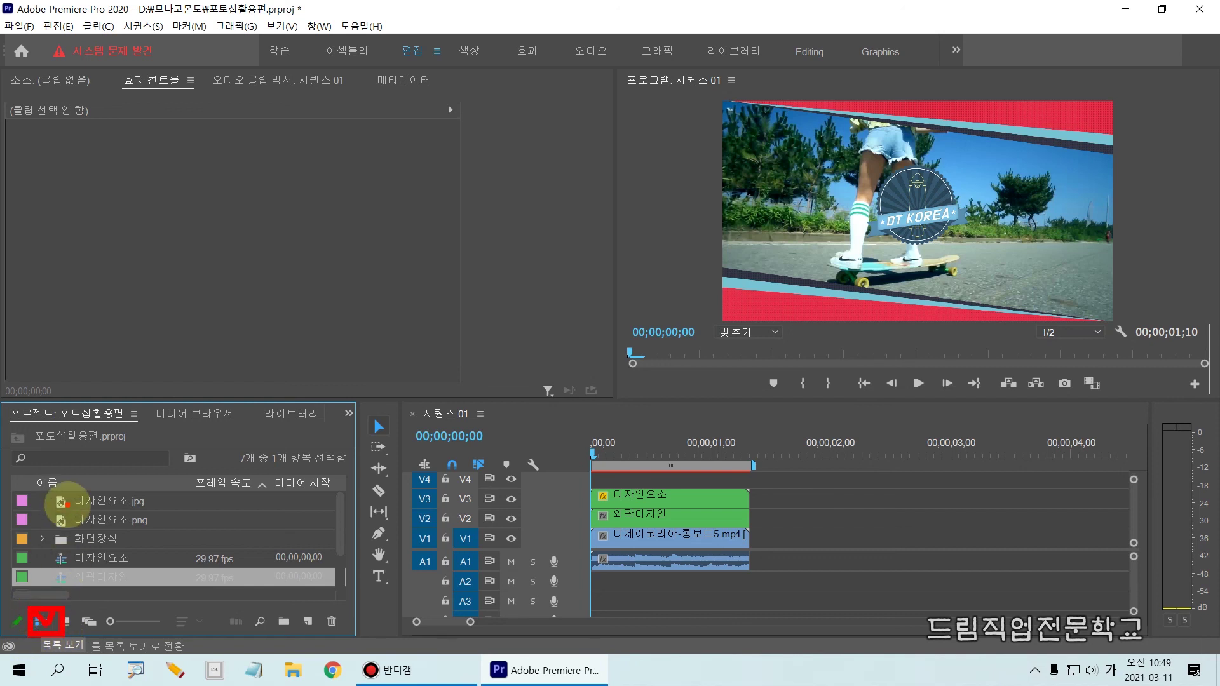
mouse_move(147, 502)
left_mouse_down()
mouse_move(136, 489)
mouse_move(145, 503)
left_mouse_up()
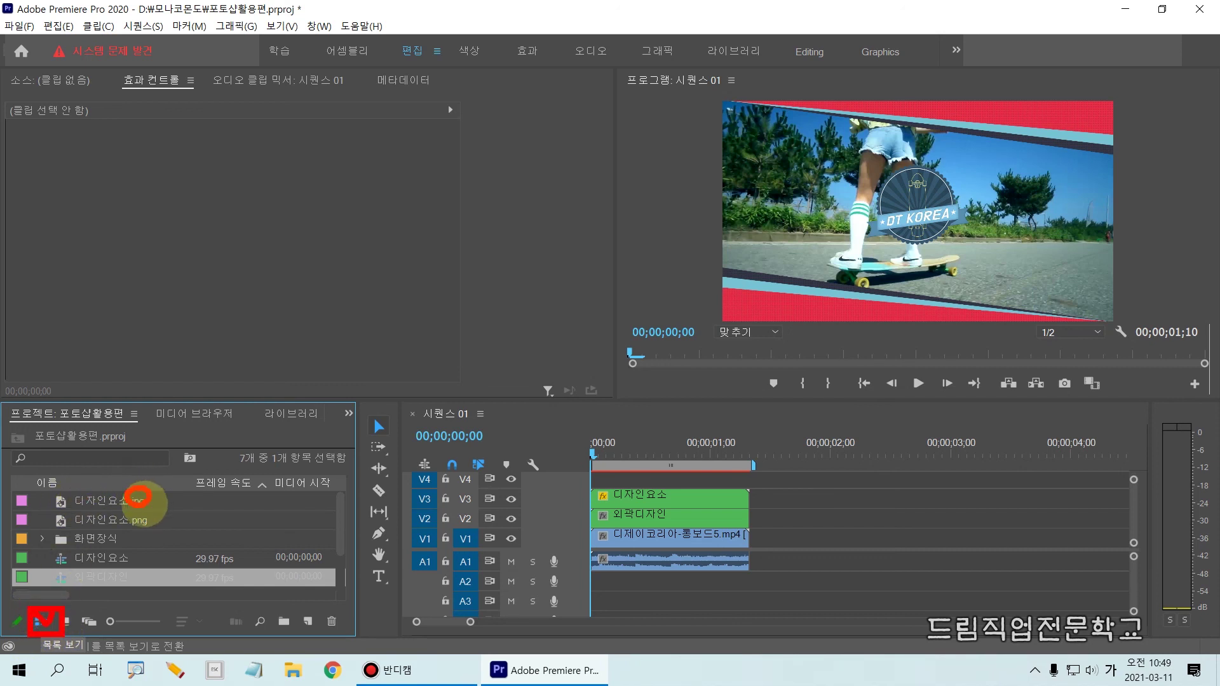
key("Escape")
key("ctrl+2")
mouse_move(141, 526)
left_mouse_down()
mouse_move(130, 513)
mouse_move(139, 493)
mouse_move(147, 506)
left_mouse_up()
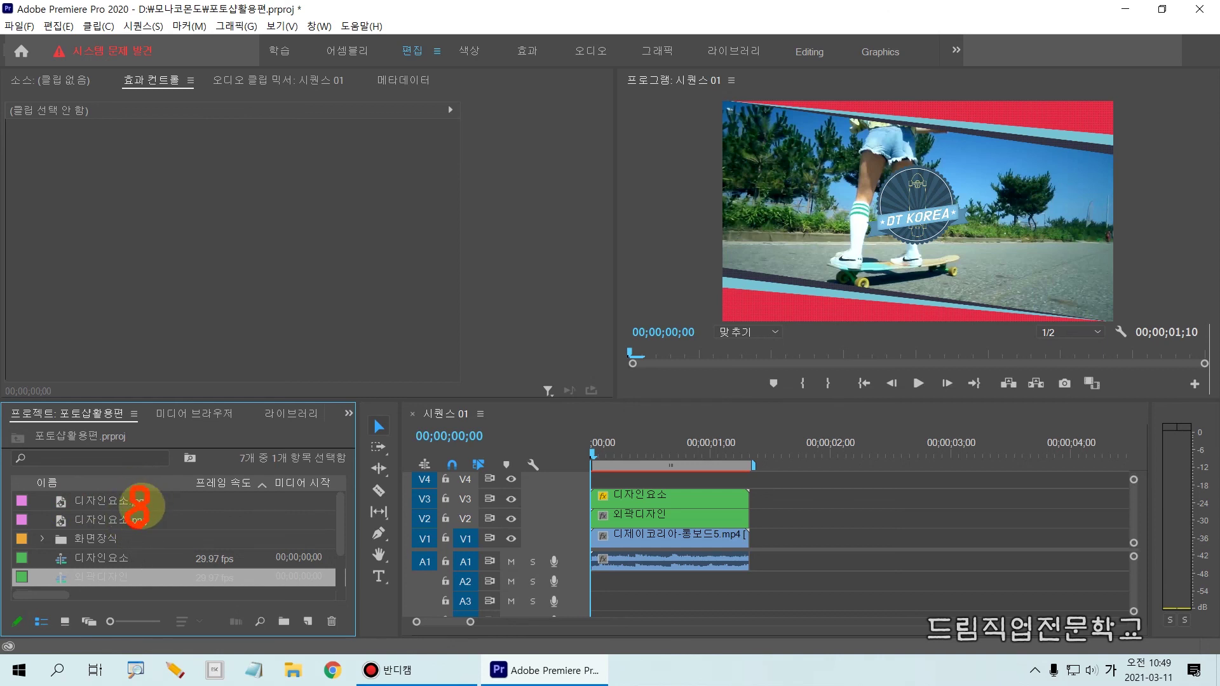
key("Escape")
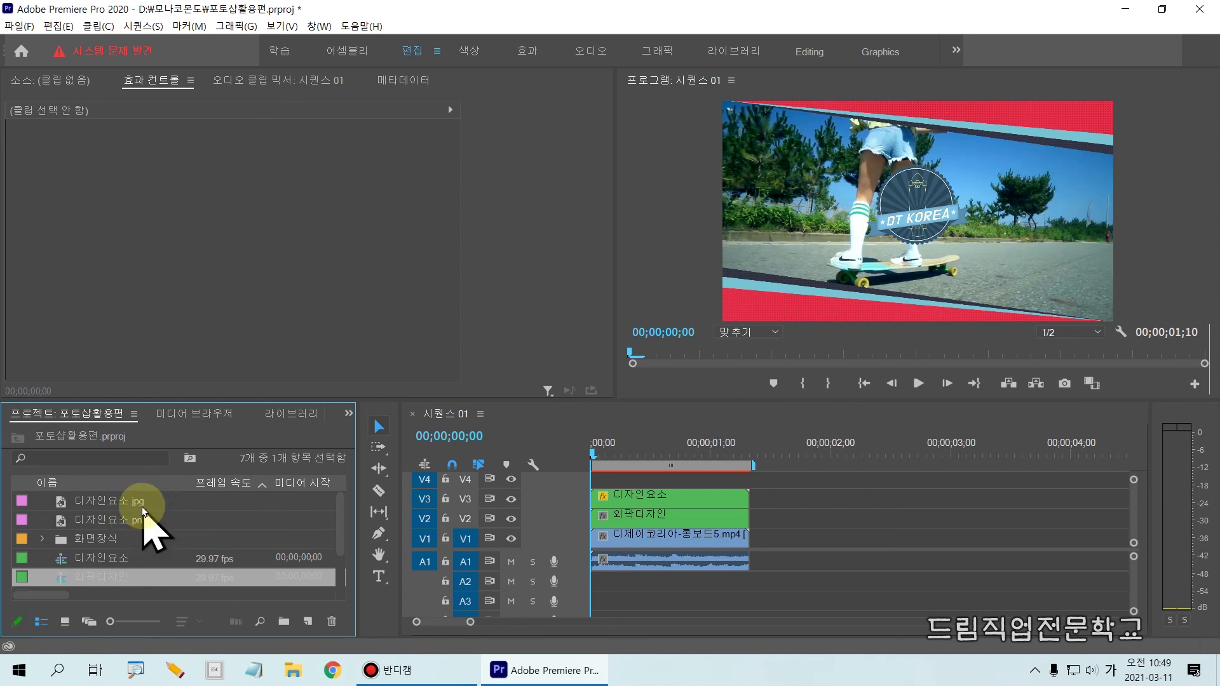
Place 디자인요소.jpg on video track V4 at the start of 시퀀스 01 and select the placed clip.
left_click(82, 501)
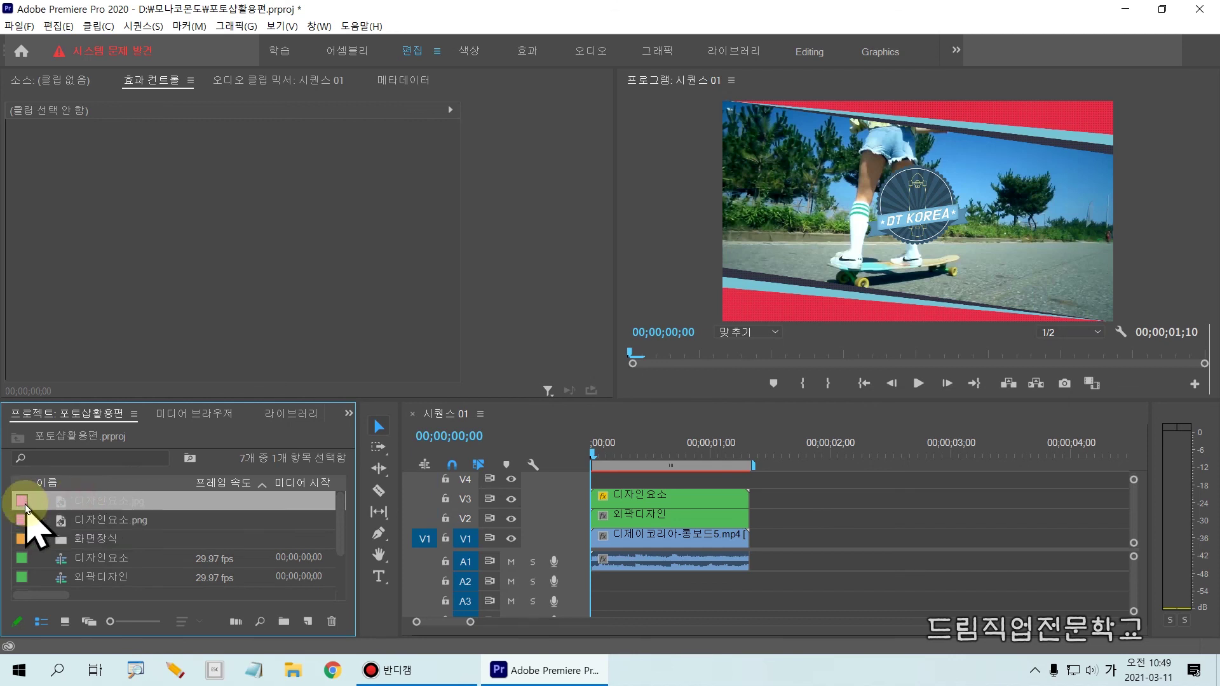
left_click_drag(20, 501, 597, 480)
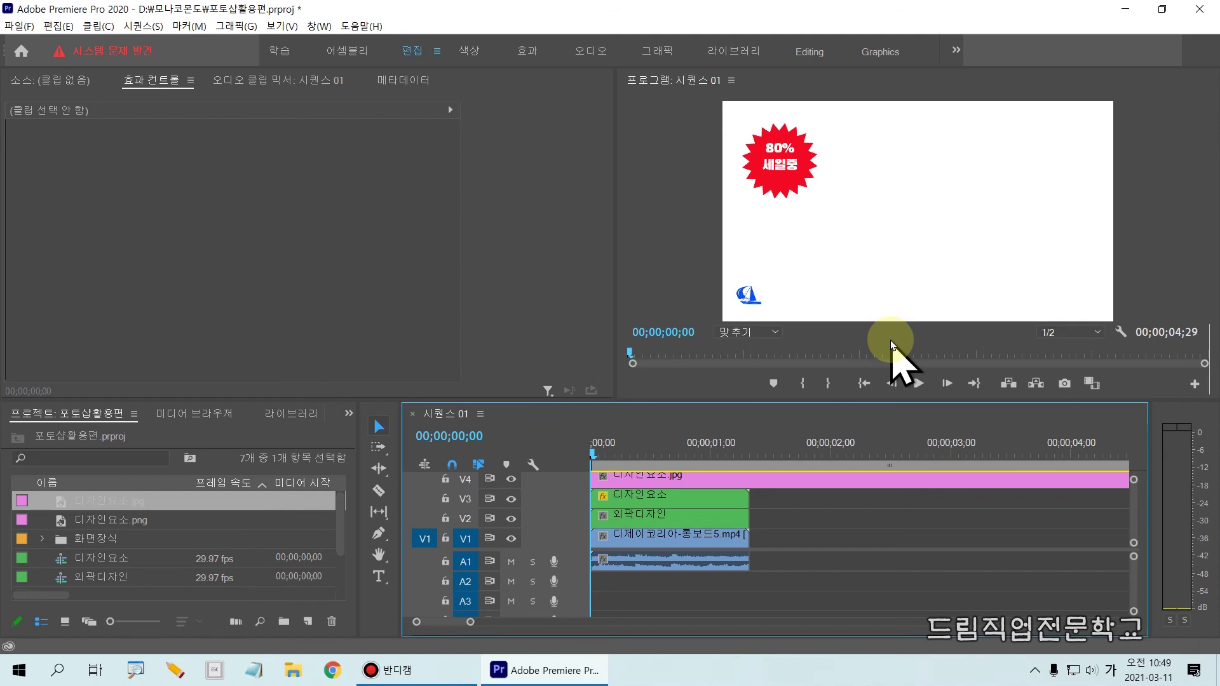
left_click(627, 480)
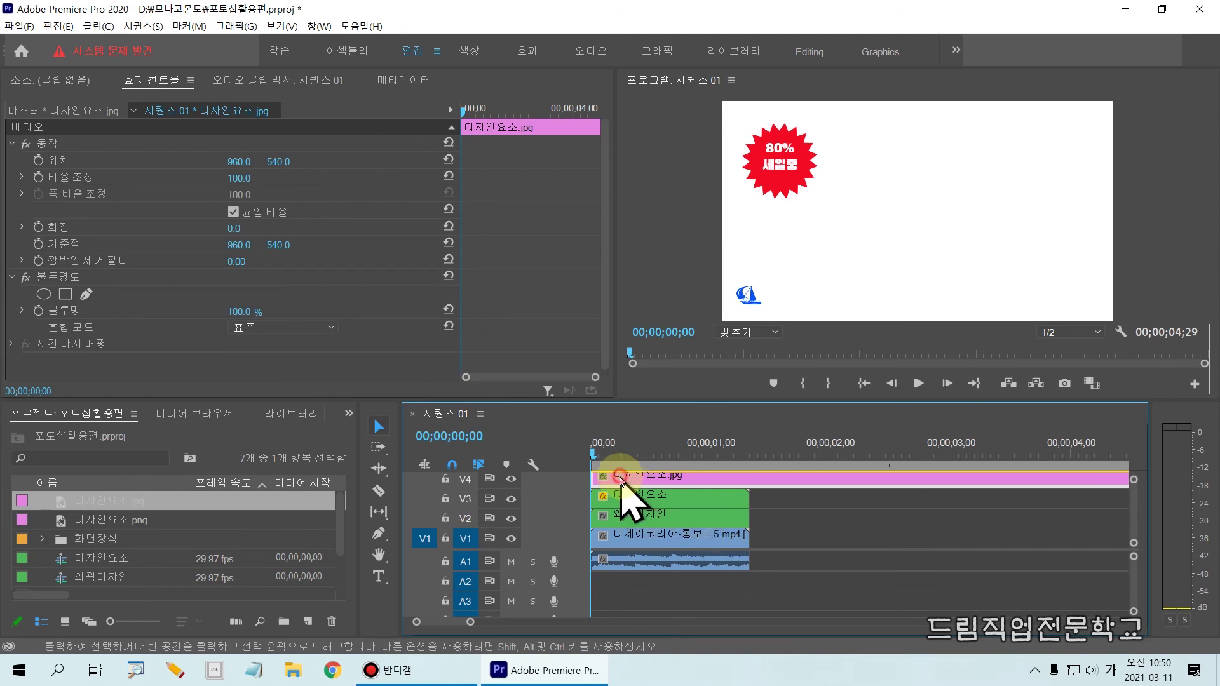
Delete the JPEG clip from V4 and place 디자인요소.png there at the start of 시퀀스 01.
key("Delete")
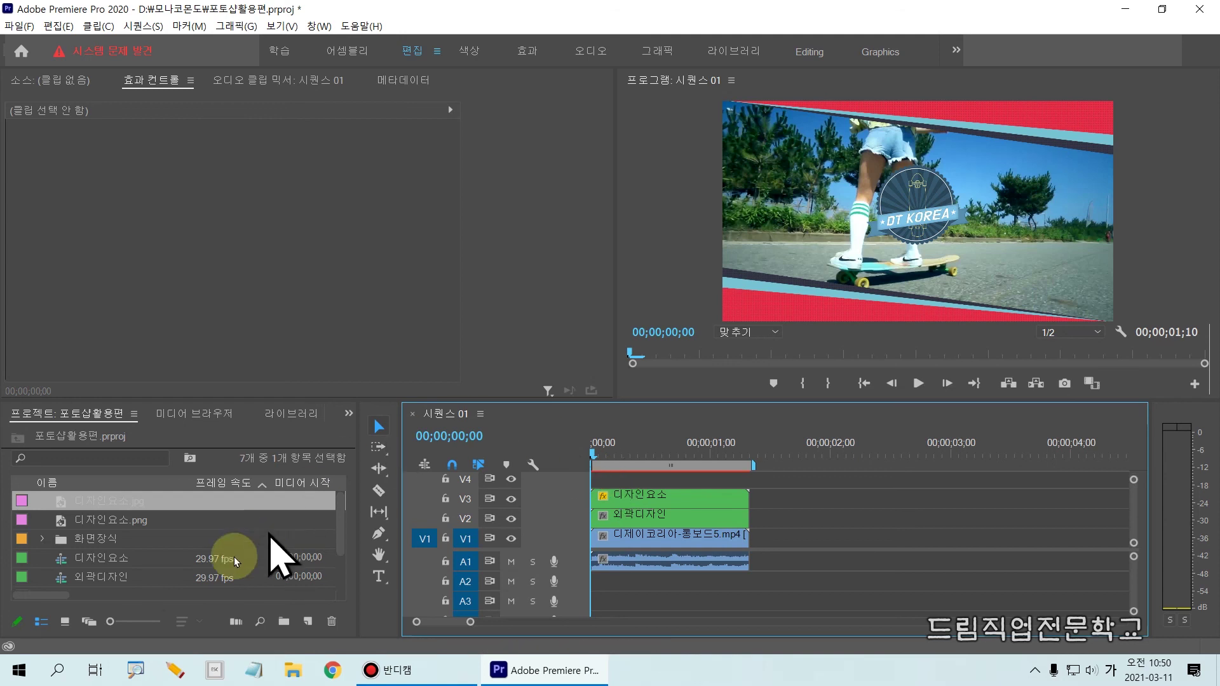
left_click(24, 521)
left_click_drag(24, 522, 586, 475)
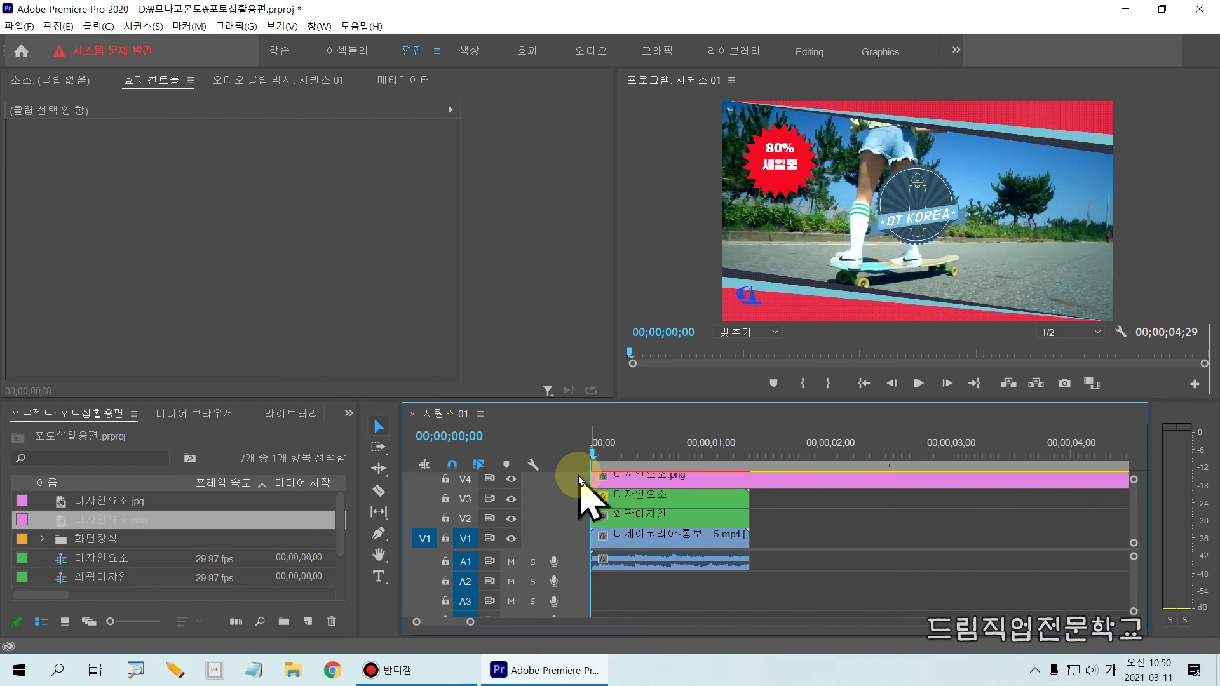
key("ctrl+2")
mouse_move(805, 204)
left_mouse_down()
mouse_move(737, 171)
mouse_move(797, 141)
mouse_move(790, 240)
left_mouse_up()
mouse_move(760, 332)
left_mouse_down()
mouse_move(726, 283)
mouse_move(772, 309)
mouse_move(754, 331)
left_mouse_up()
key("Escape")
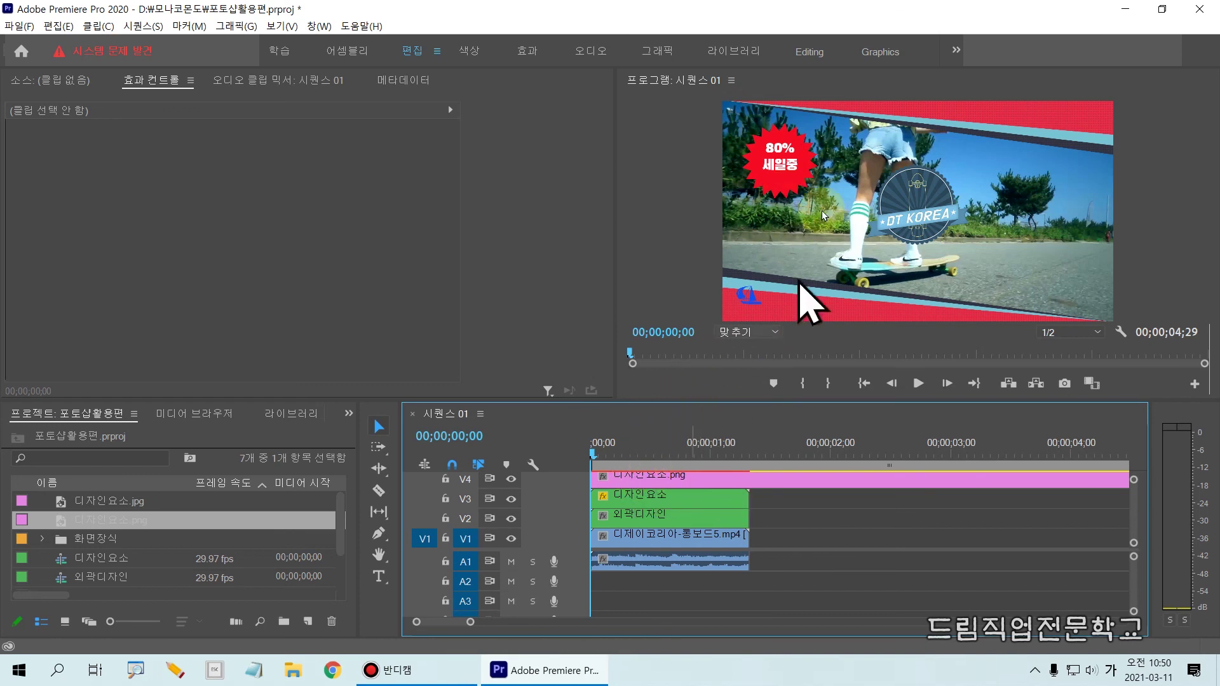
Move the PNG overlay to about position 936.6, 547.8 in the program preview, and delete its clip from V4.
left_click(791, 173)
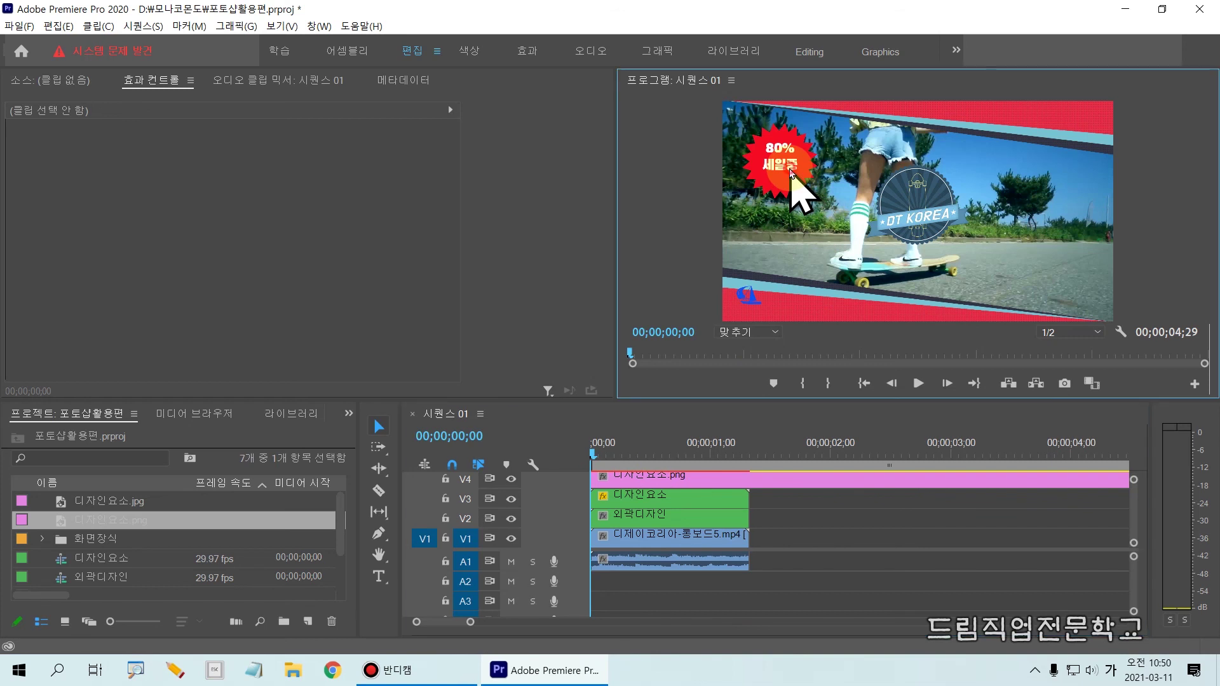
mouse_move(790, 170)
left_mouse_down()
mouse_move(936, 173)
mouse_move(750, 200)
mouse_move(775, 164)
mouse_move(826, 189)
mouse_move(773, 168)
mouse_move(855, 177)
mouse_move(840, 187)
mouse_move(785, 172)
left_mouse_up()
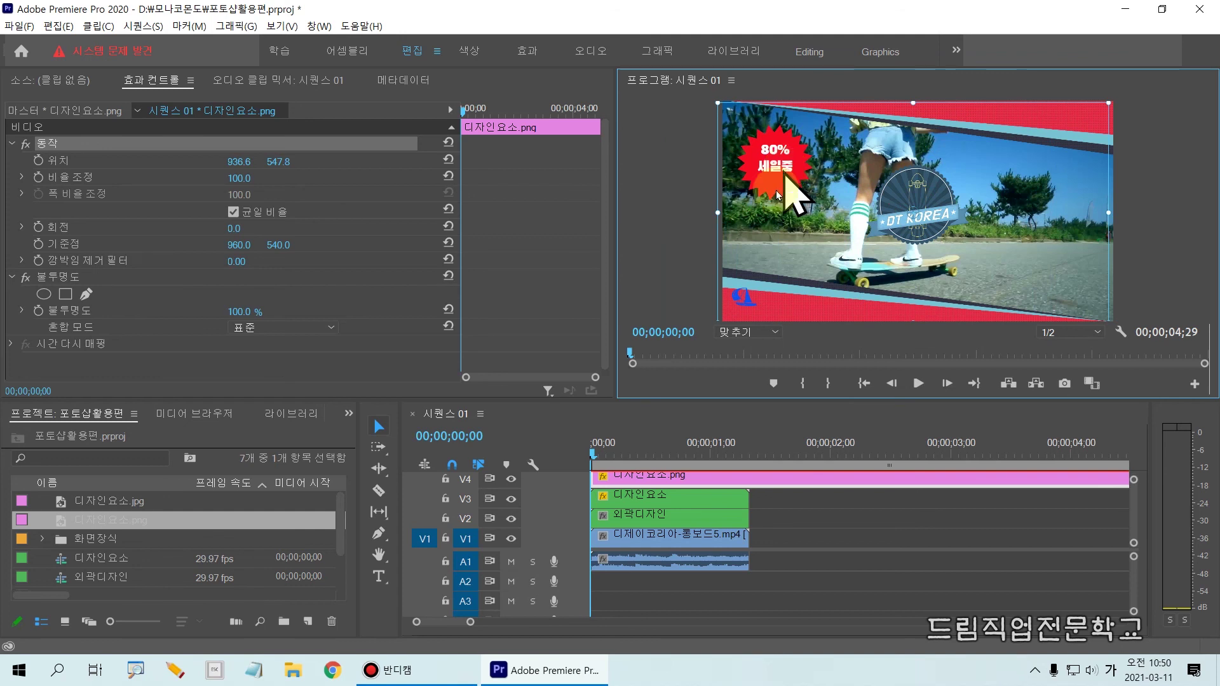
left_click(628, 480)
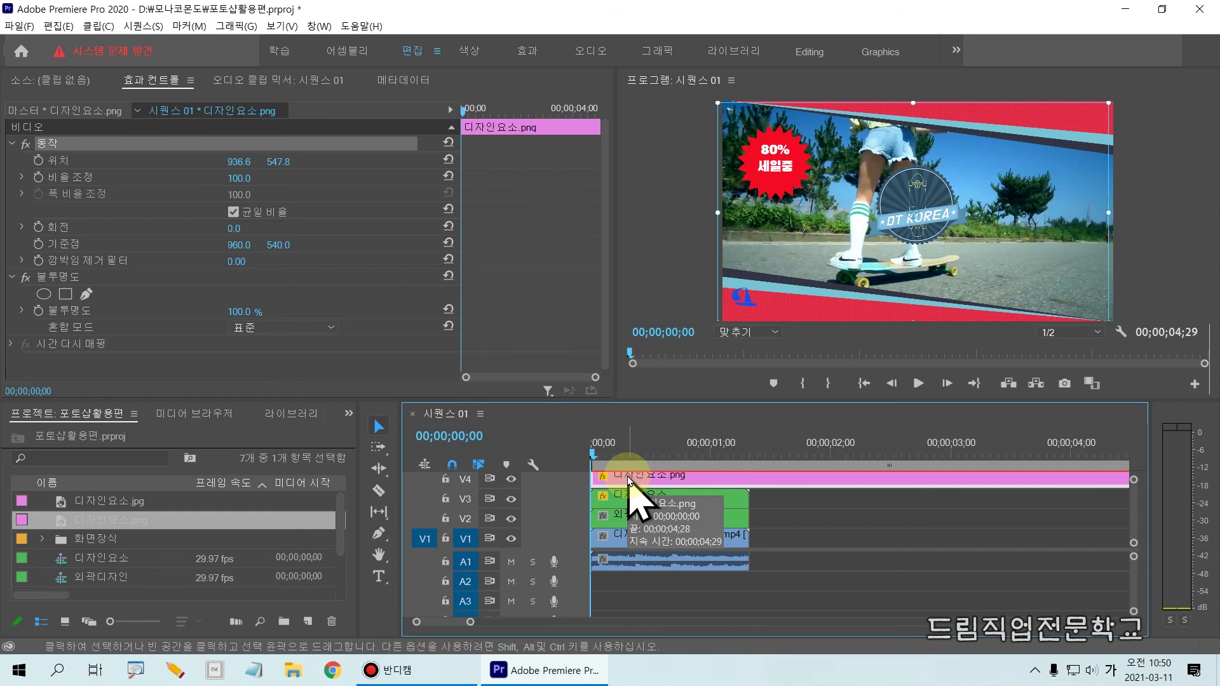
key("Delete")
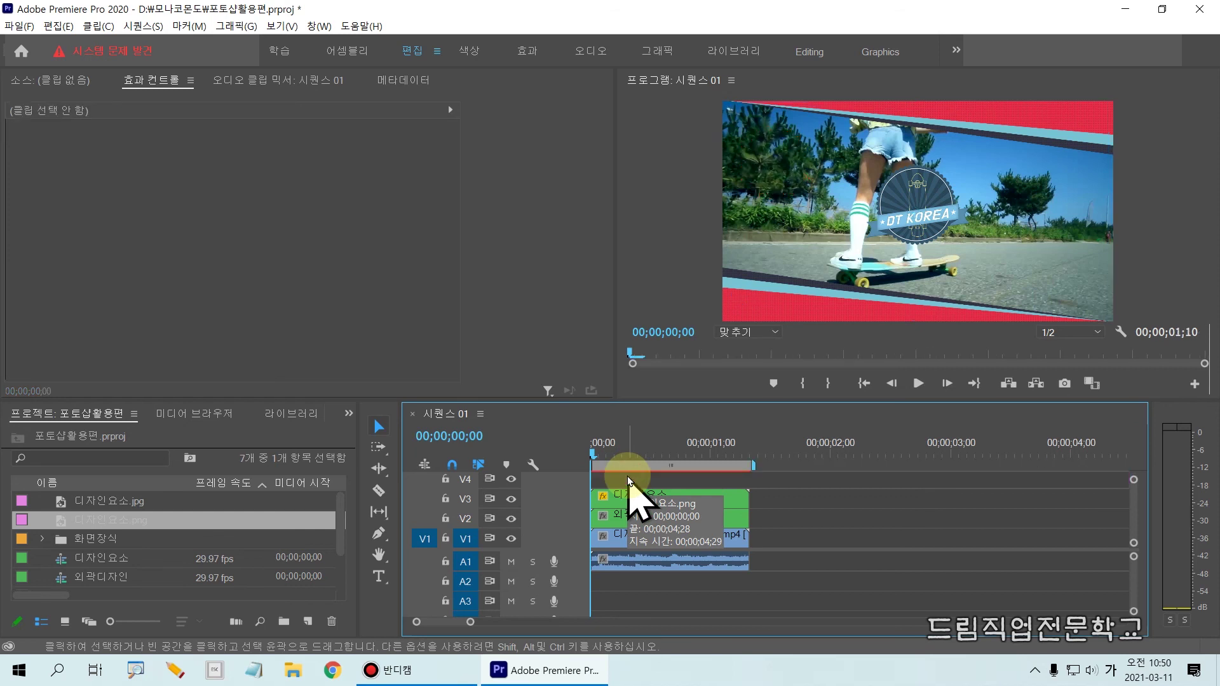
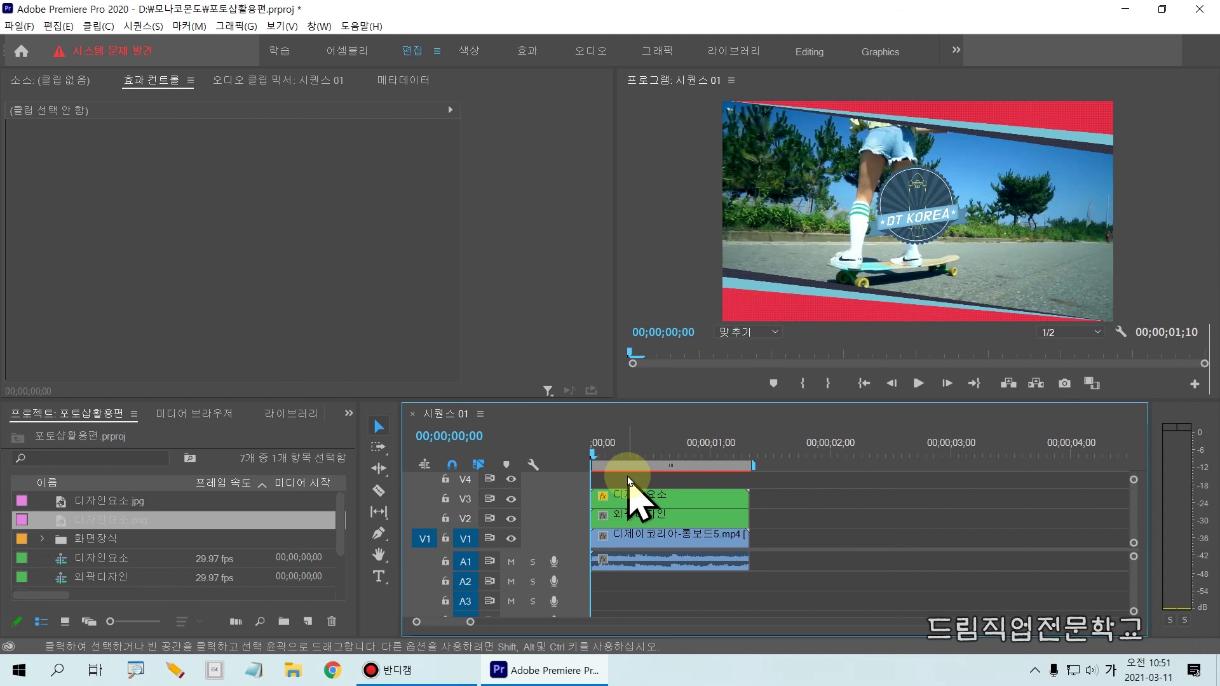
Begin importing media and select 디자인요소.psd in the 모나코몬도 folder.
key("ctrl+i")
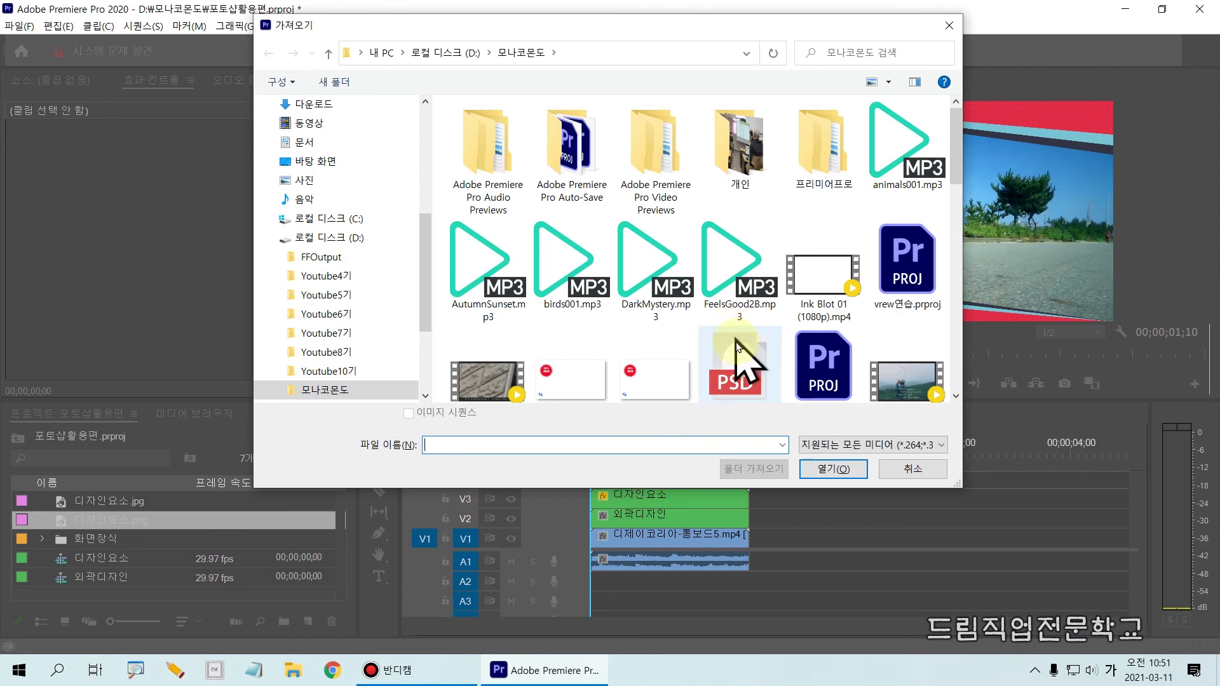
left_click(740, 375)
scroll(756, 356, "down", 2)
scroll(769, 324, "up", 1)
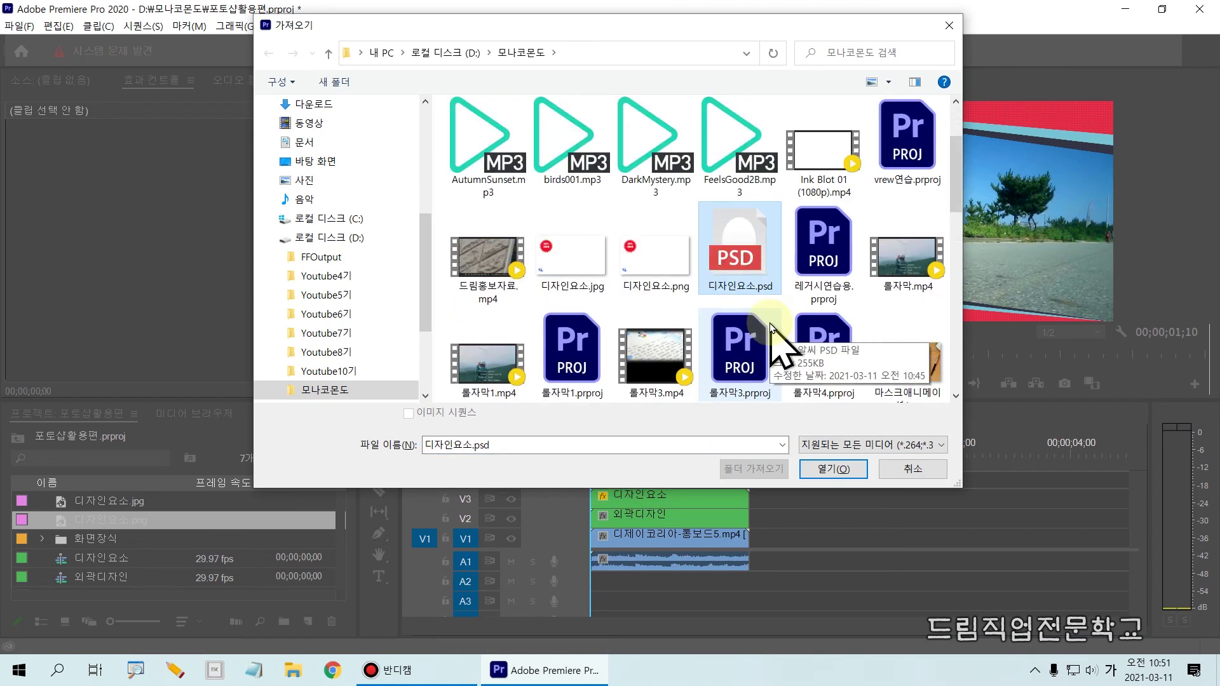
key("ctrl+2")
left_click_drag(684, 190, 794, 304)
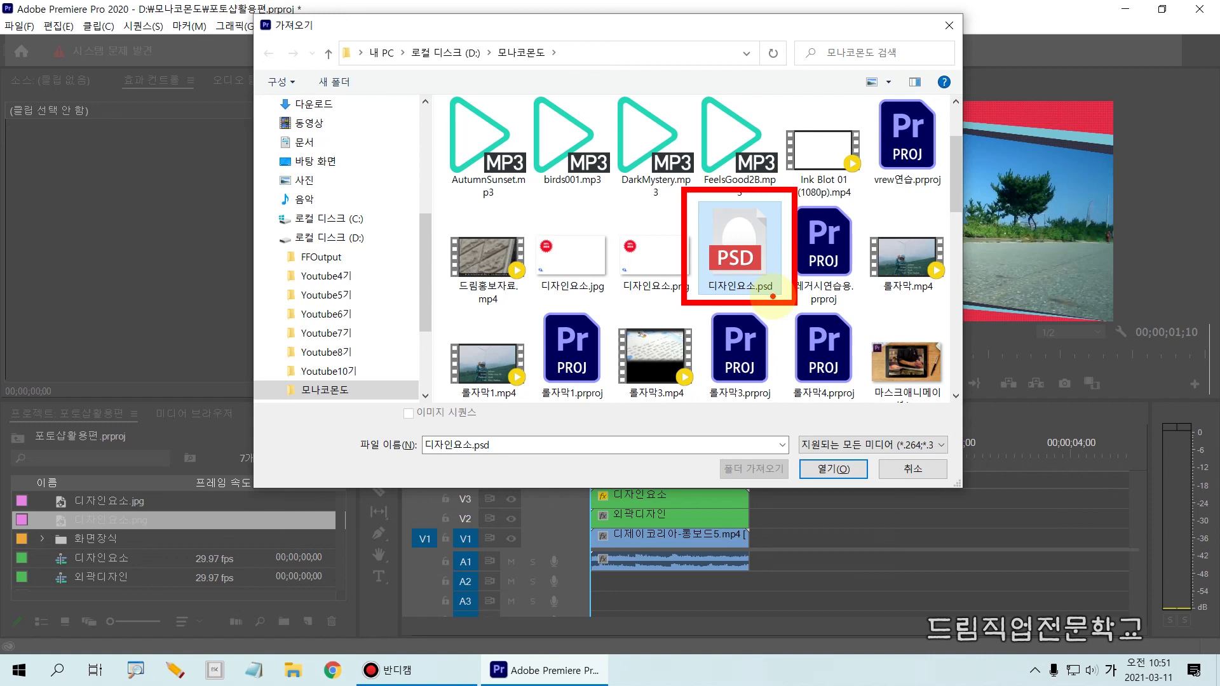
left_click_drag(486, 32, 575, 86)
key("Escape")
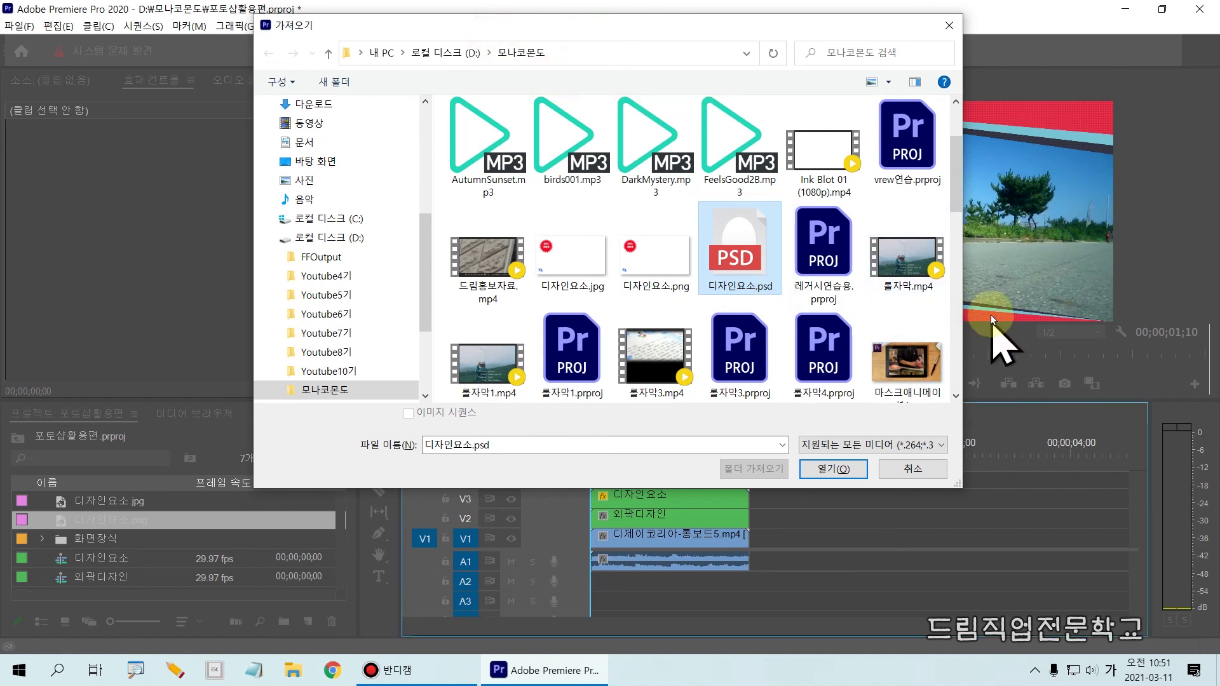
left_click(954, 198)
mouse_move(955, 198)
left_mouse_down()
mouse_move(953, 173)
mouse_move(948, 203)
left_mouse_up()
key("ctrl+2")
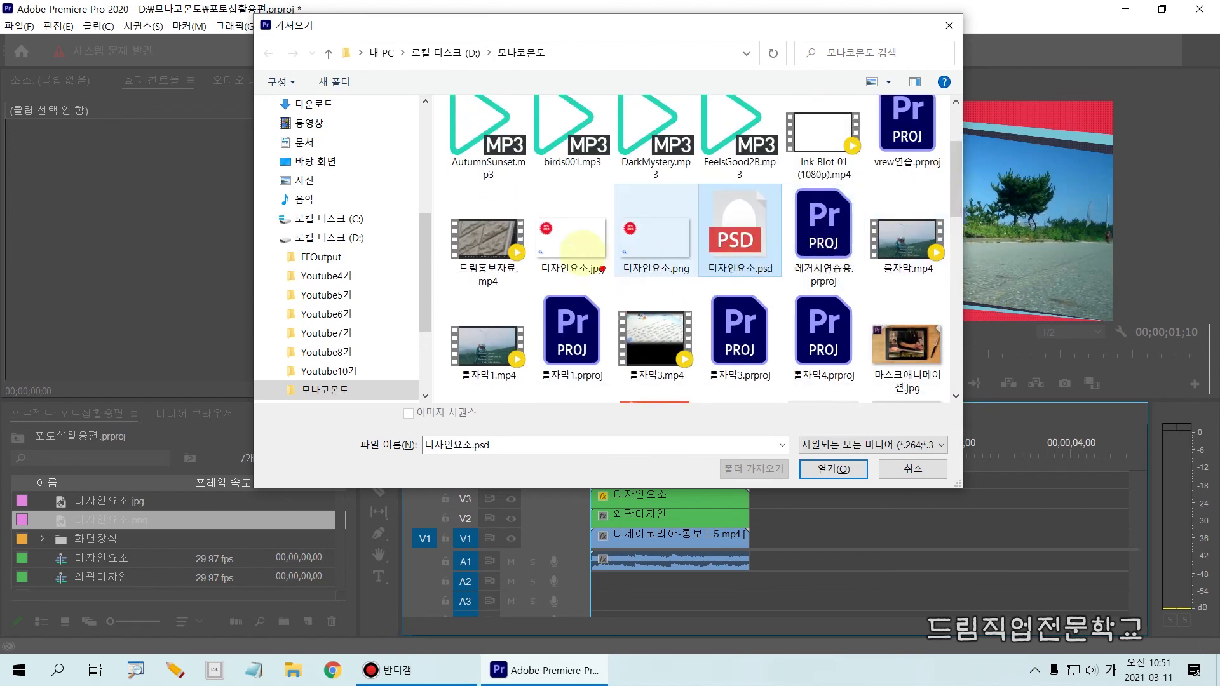
left_click_drag(521, 199, 658, 274)
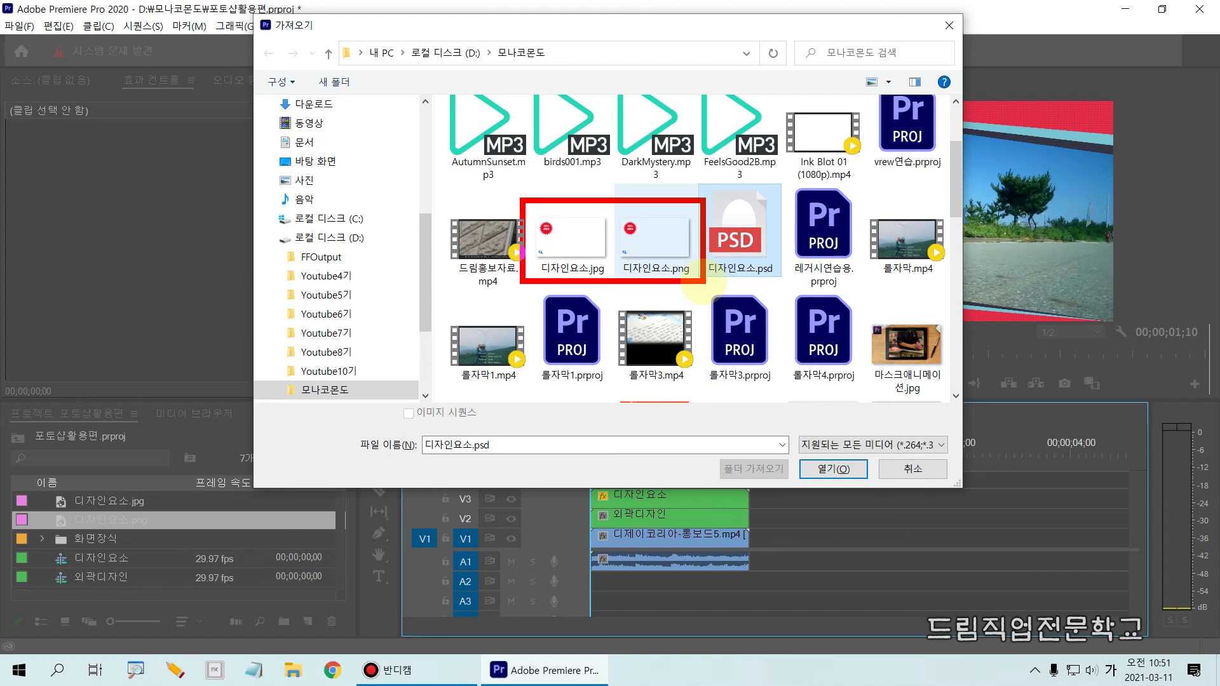
mouse_move(725, 204)
left_mouse_down()
mouse_move(732, 252)
mouse_move(780, 279)
left_mouse_up()
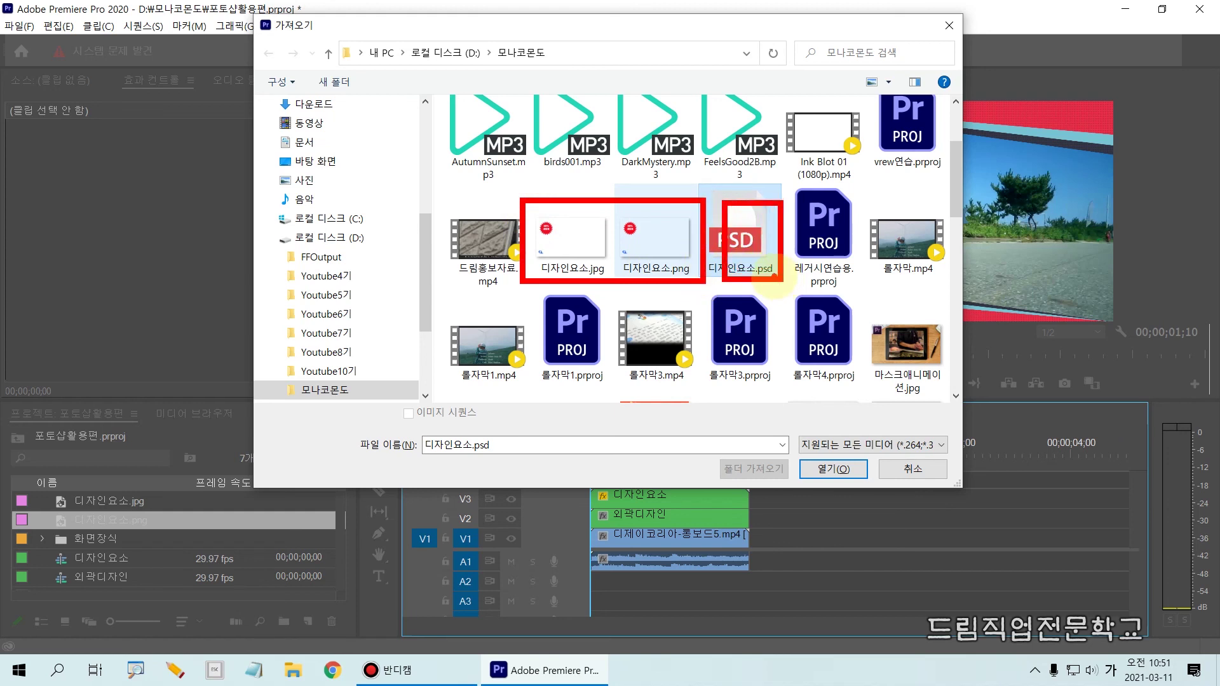
key("Escape")
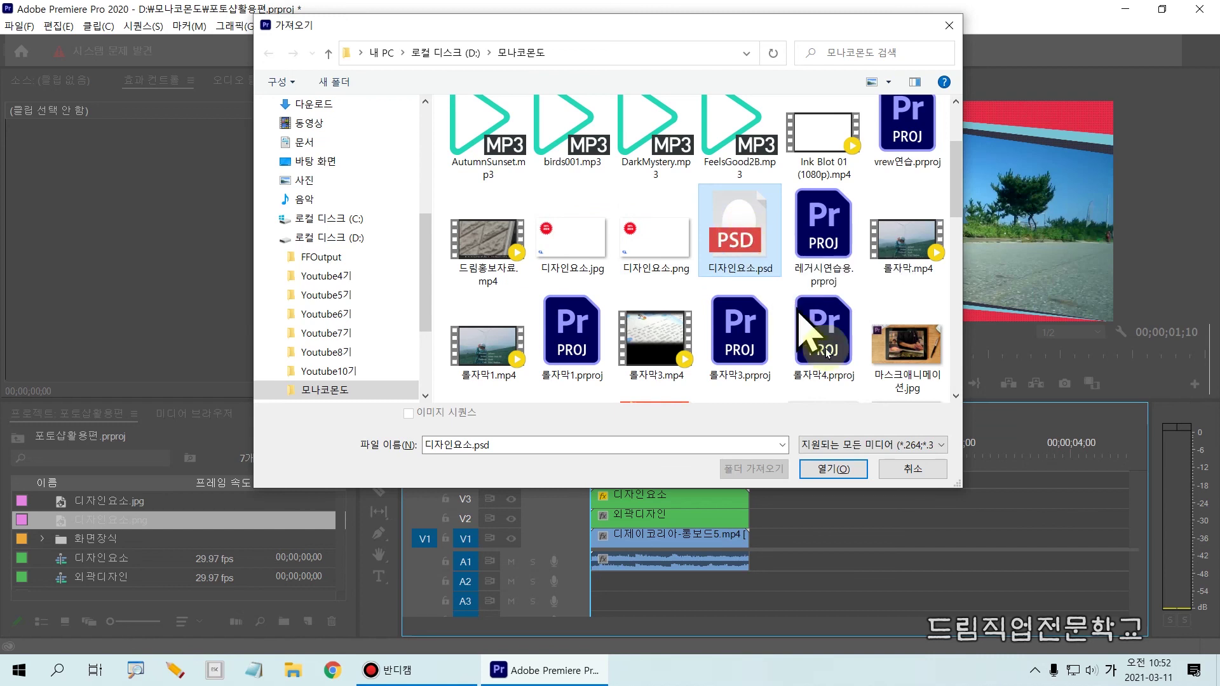
Import the selected PSD as individual layers (개별 레이어), with both the 모양 and 배 layers included.
left_click(841, 470)
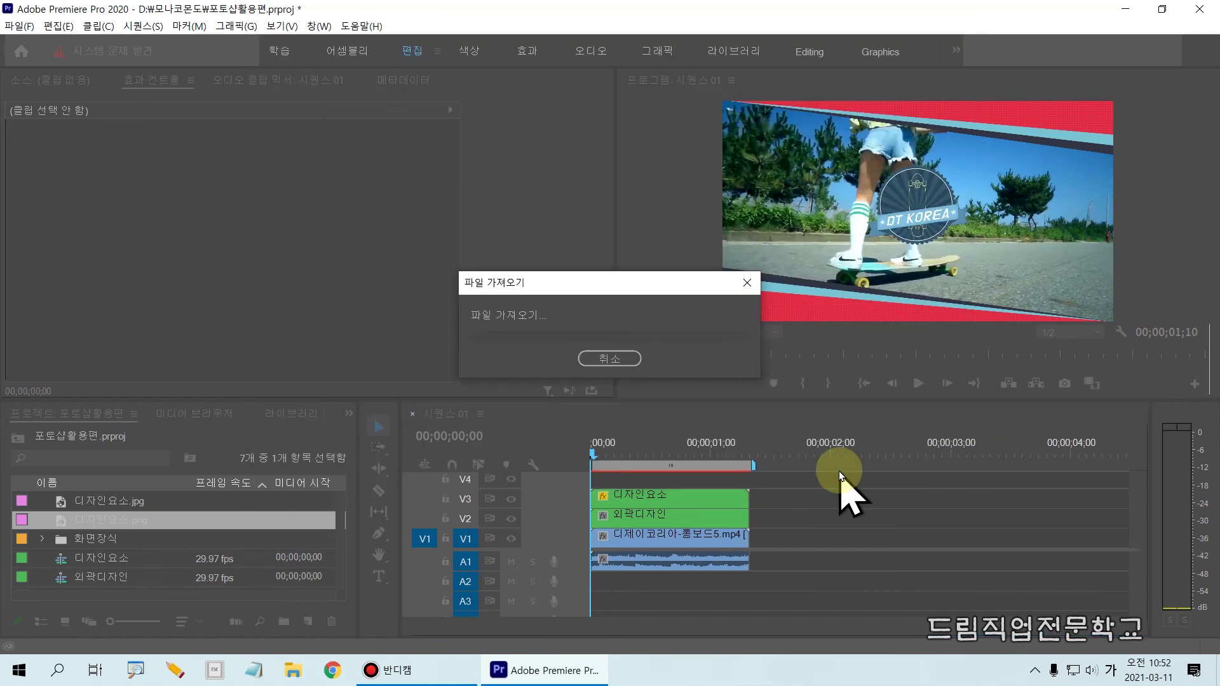
left_click_drag(597, 198, 412, 127)
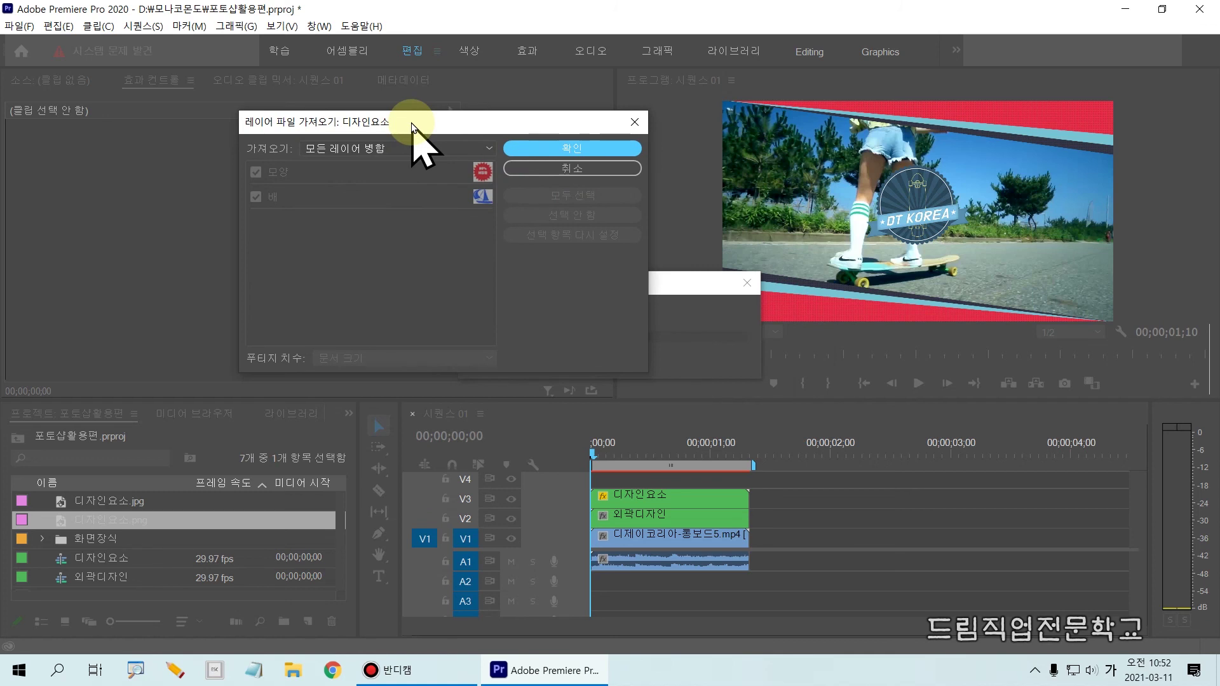
left_click(343, 148)
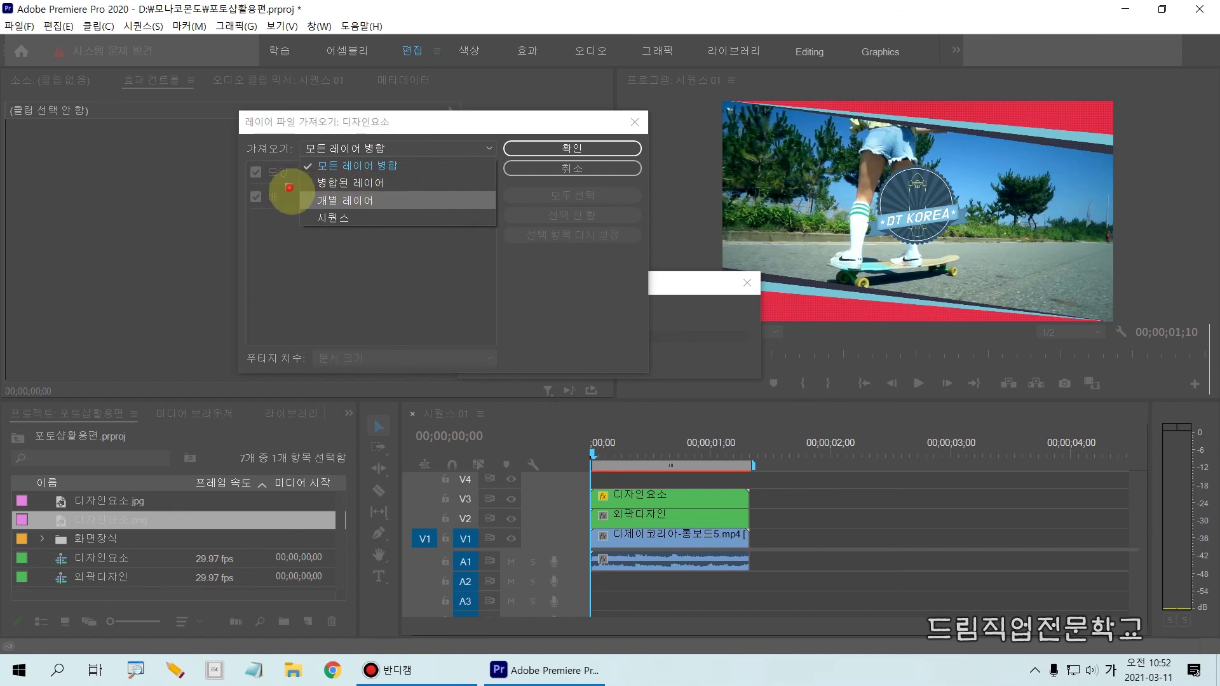
left_click_drag(446, 216, 438, 186)
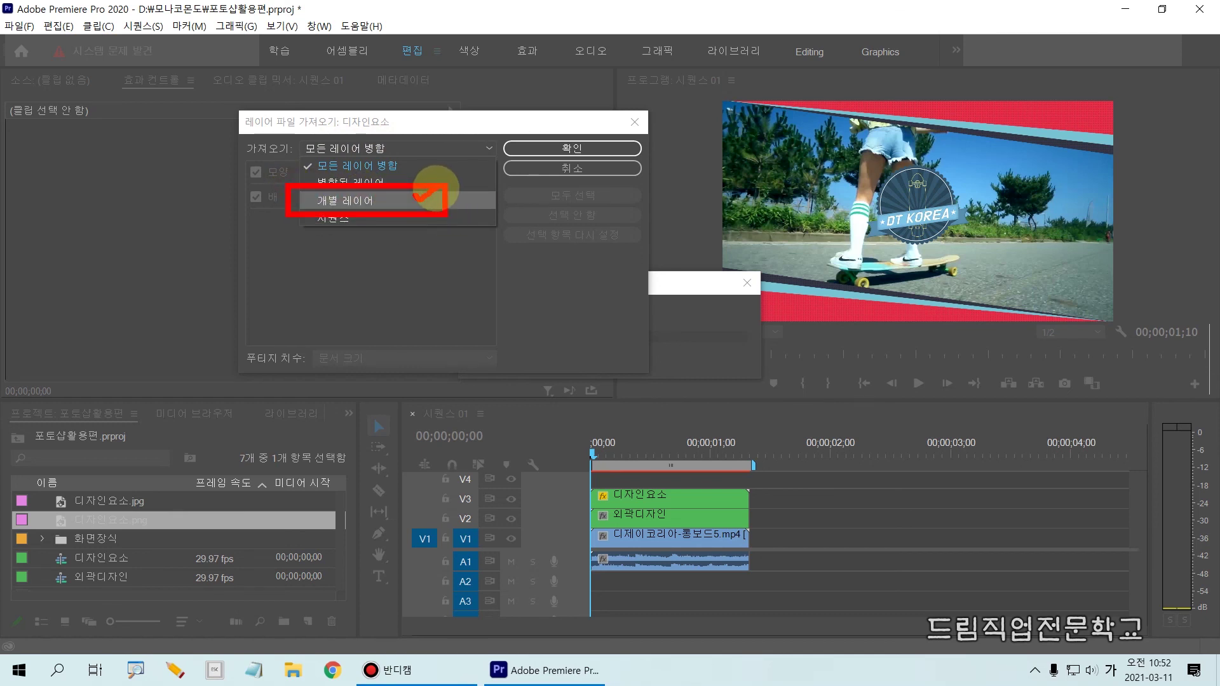
key("Escape")
left_click(407, 149)
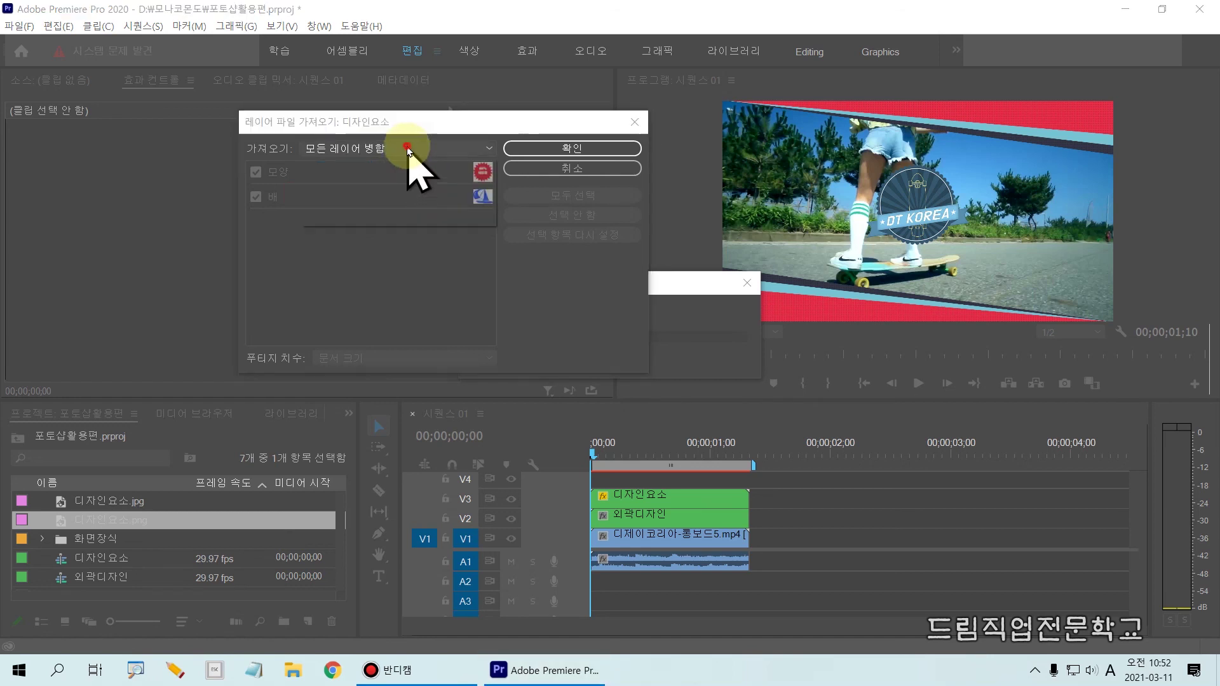
left_click(396, 197)
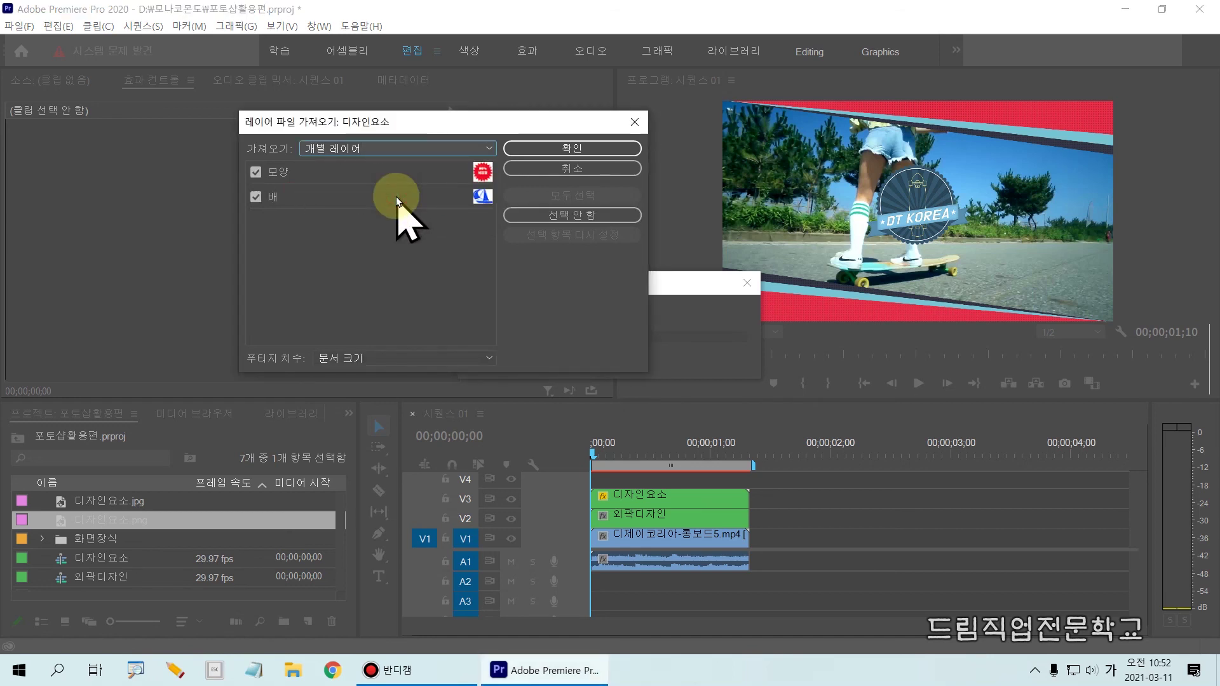
key("ctrl+2")
mouse_move(236, 158)
left_mouse_down()
mouse_move(355, 242)
mouse_move(501, 229)
left_mouse_up()
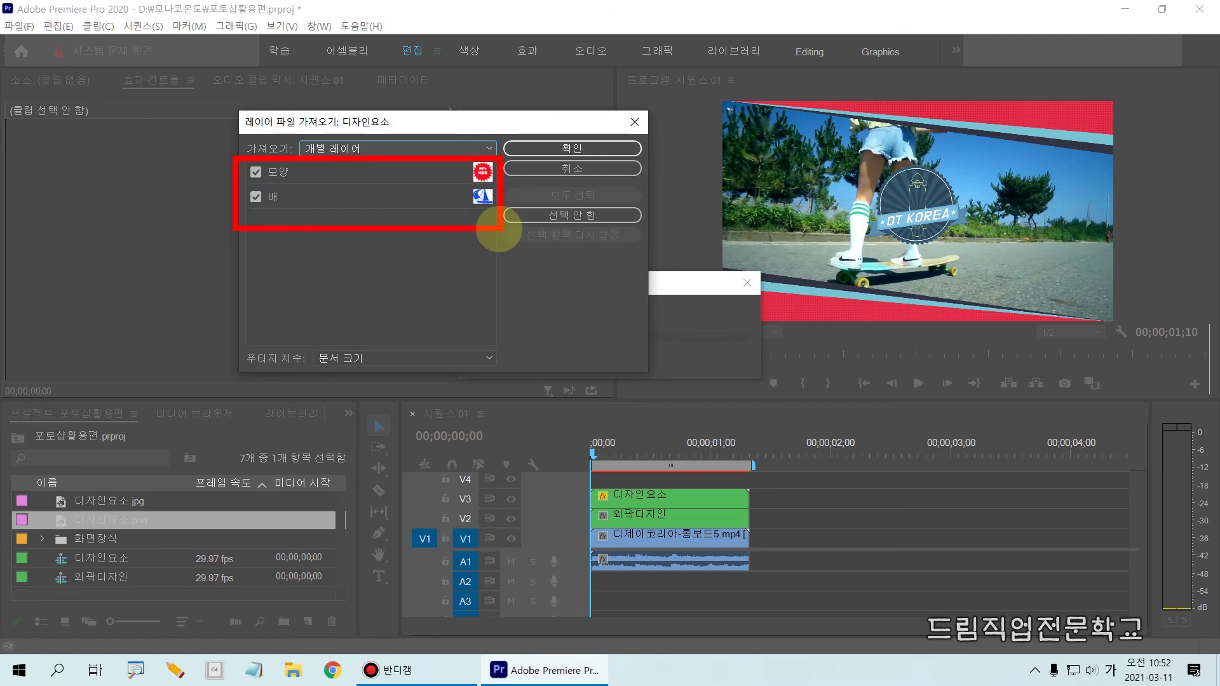
key("Escape")
left_click(536, 148)
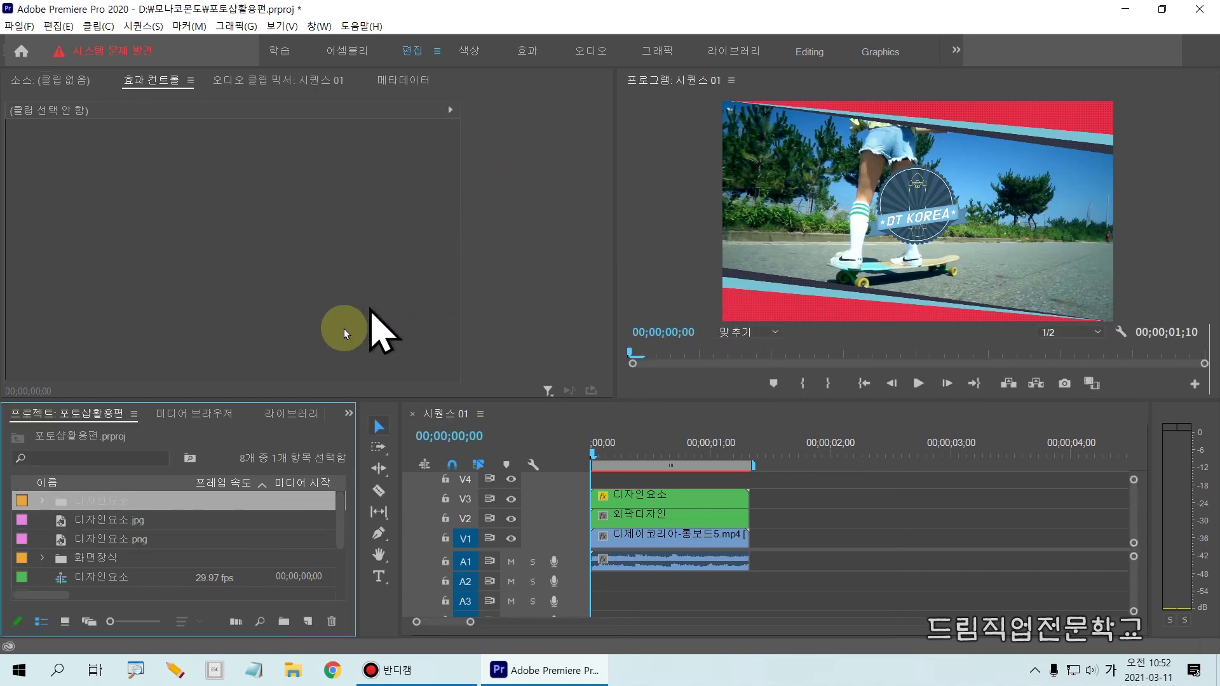
Open the imported 디자인요소 bin in its own window to show the separate PSD layer files.
key("ctrl+2")
mouse_move(7, 475)
left_mouse_down()
mouse_move(37, 519)
mouse_move(164, 519)
left_mouse_up()
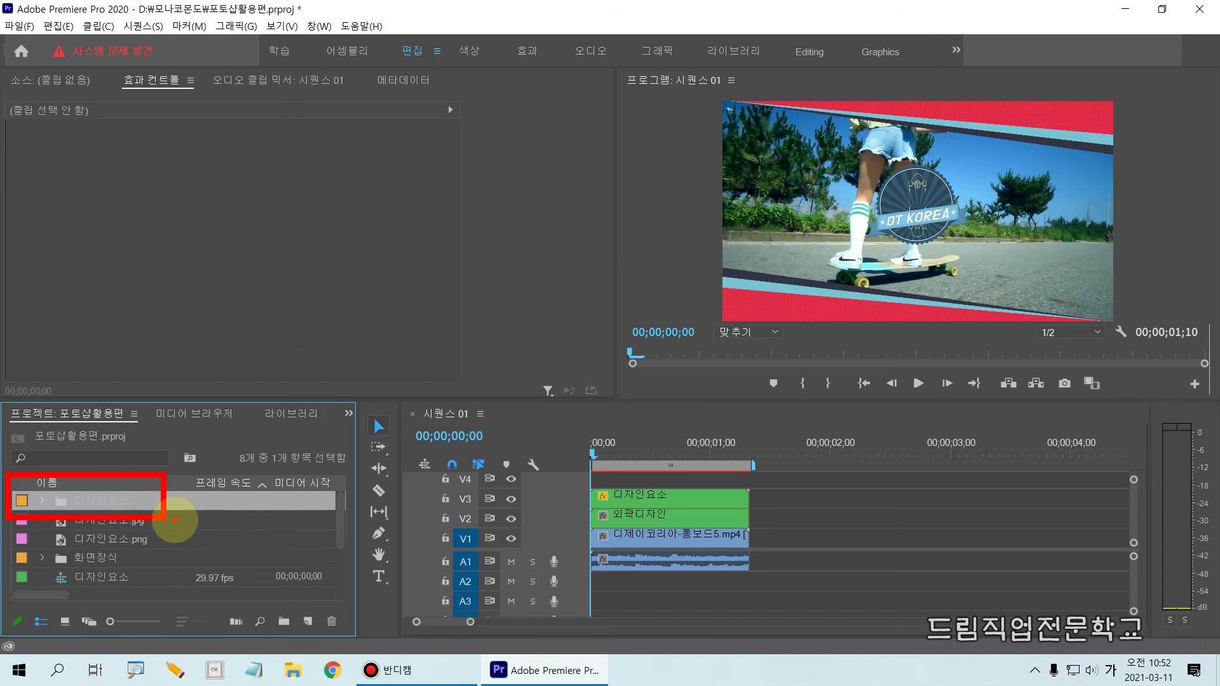
key("Escape")
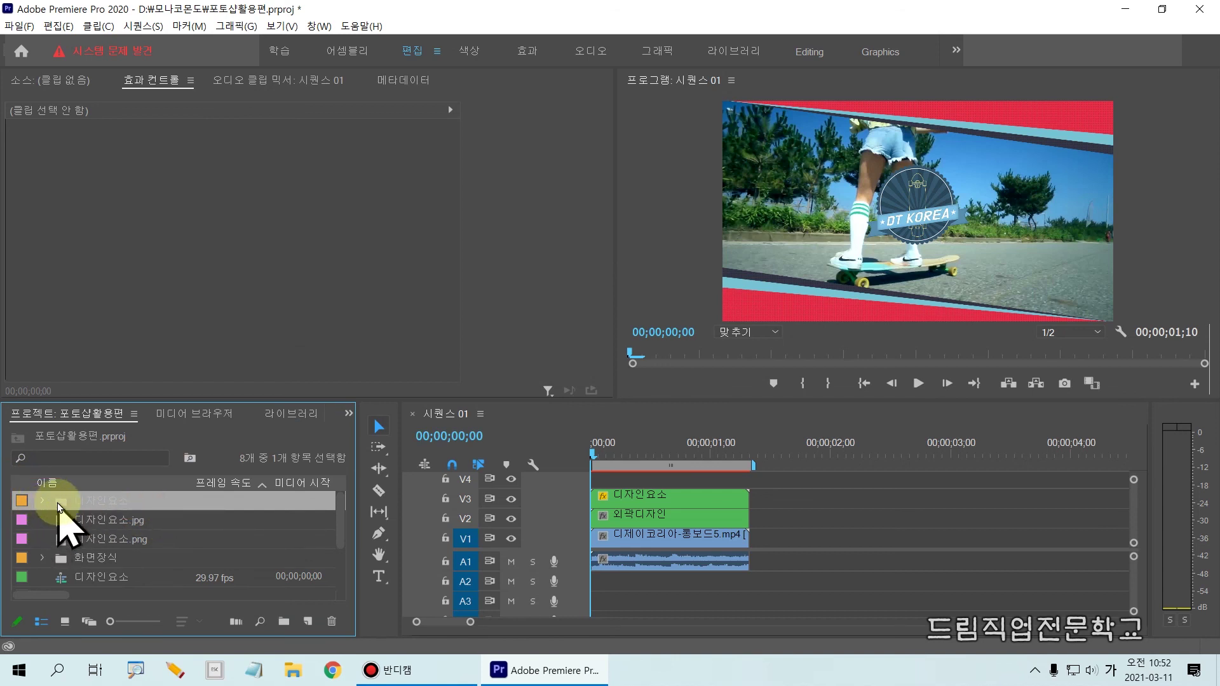
double_click(57, 502)
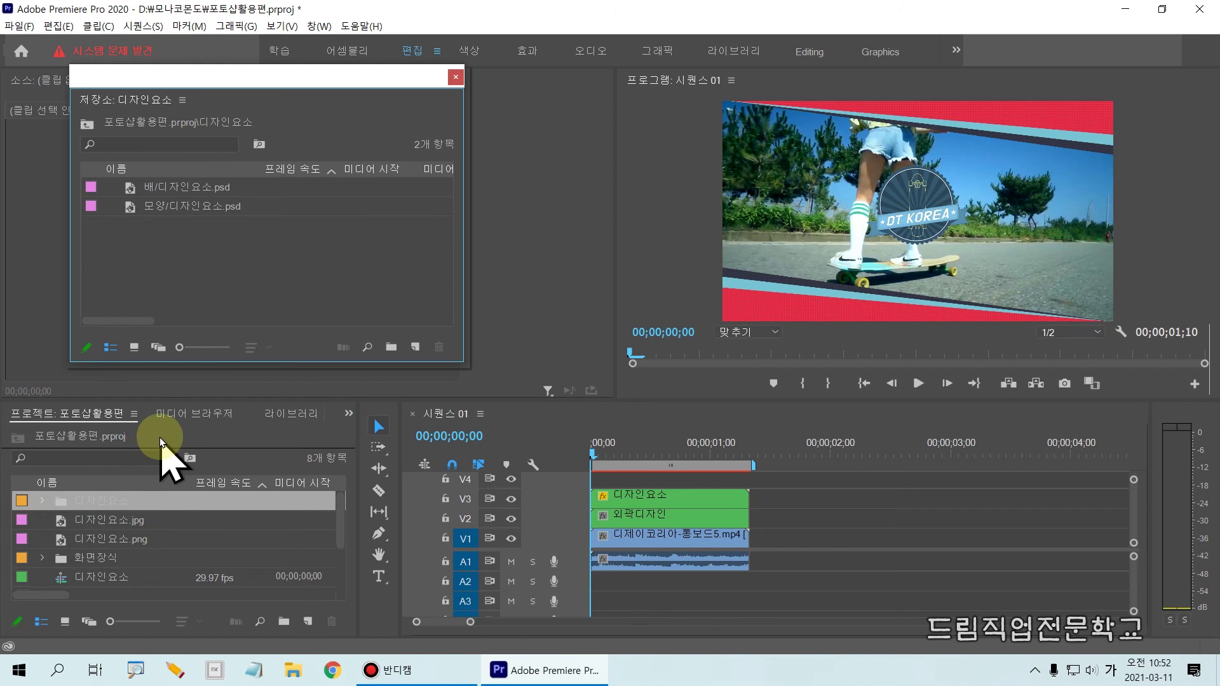
left_click_drag(68, 177, 323, 221)
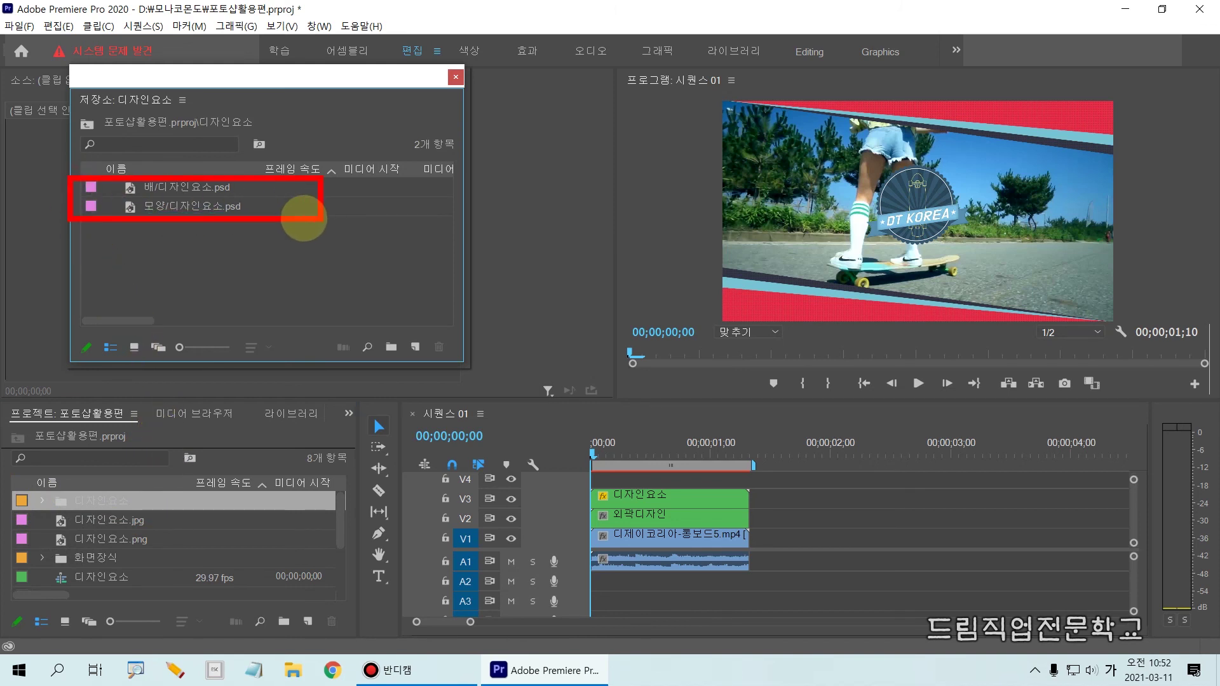
Place the boat layer 배/디자인요소.psd on video track V4 at the start of 시퀀스 01.
left_click(194, 187)
left_click_drag(194, 187, 594, 486)
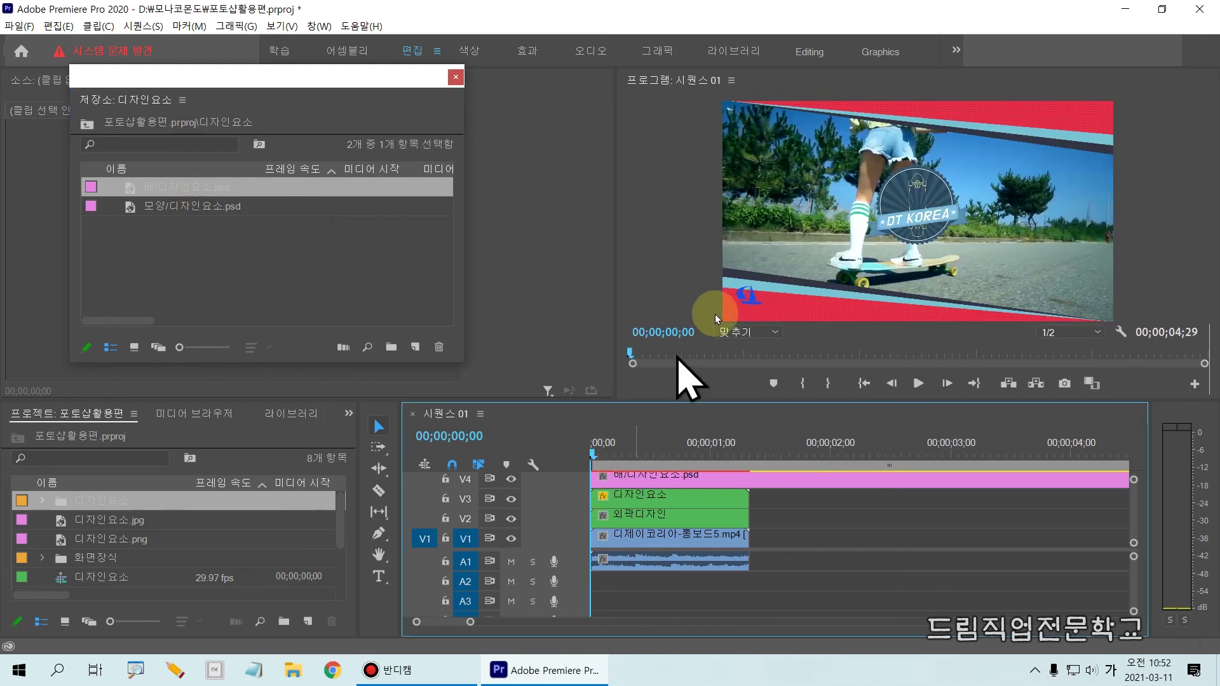
key("ctrl+2")
mouse_move(716, 266)
left_mouse_down()
mouse_move(723, 288)
mouse_move(779, 333)
left_mouse_up()
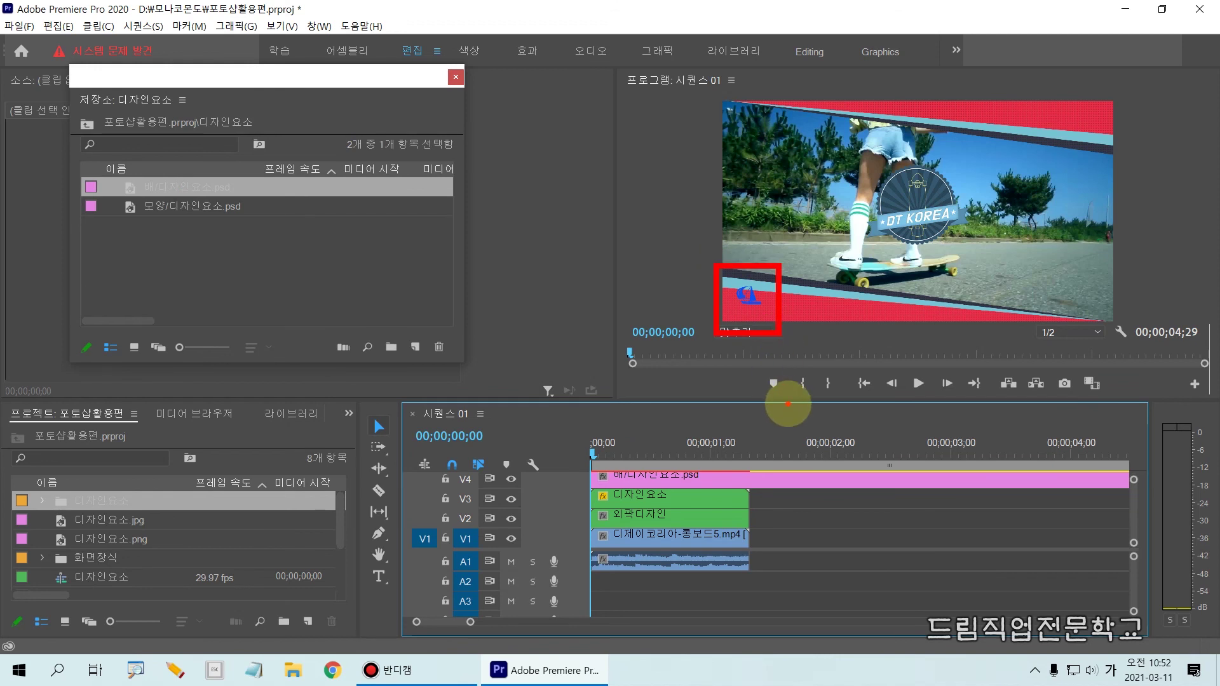
key("Escape")
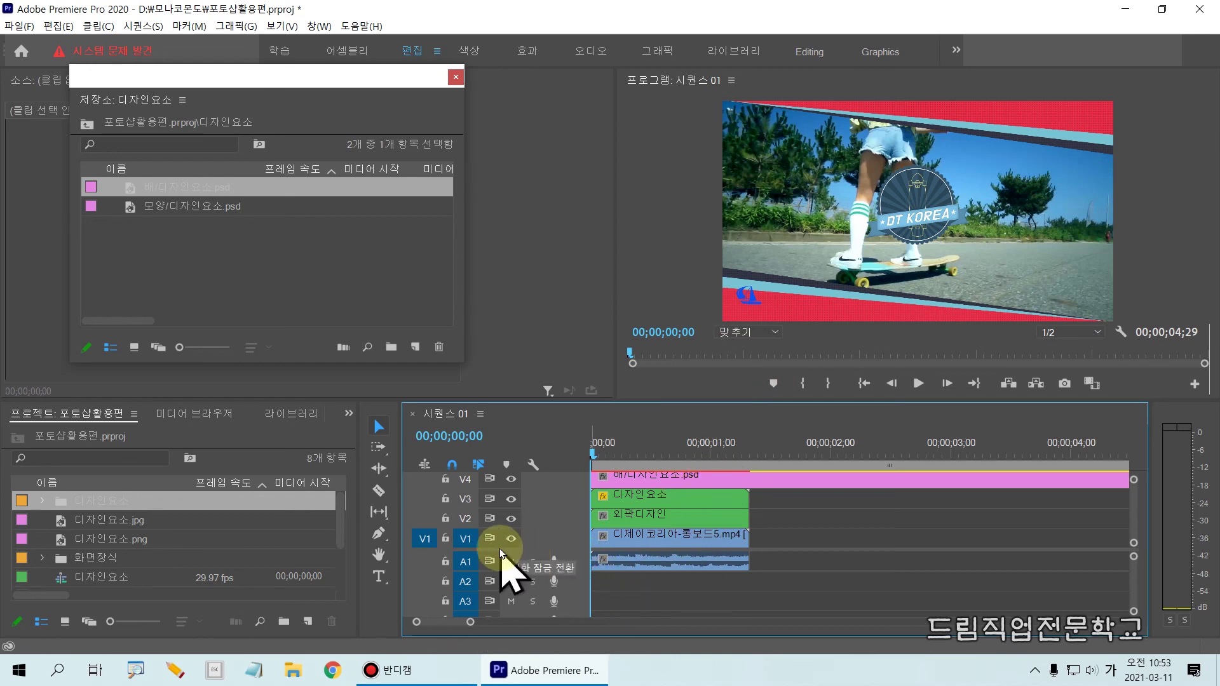
Place the badge layer 모양/디자인요소.psd on video track V5 at the start of 시퀀스 01, above the boat layer.
left_click_drag(498, 549, 498, 590)
mouse_move(591, 473)
left_mouse_down()
mouse_move(737, 593)
mouse_move(816, 593)
left_mouse_up()
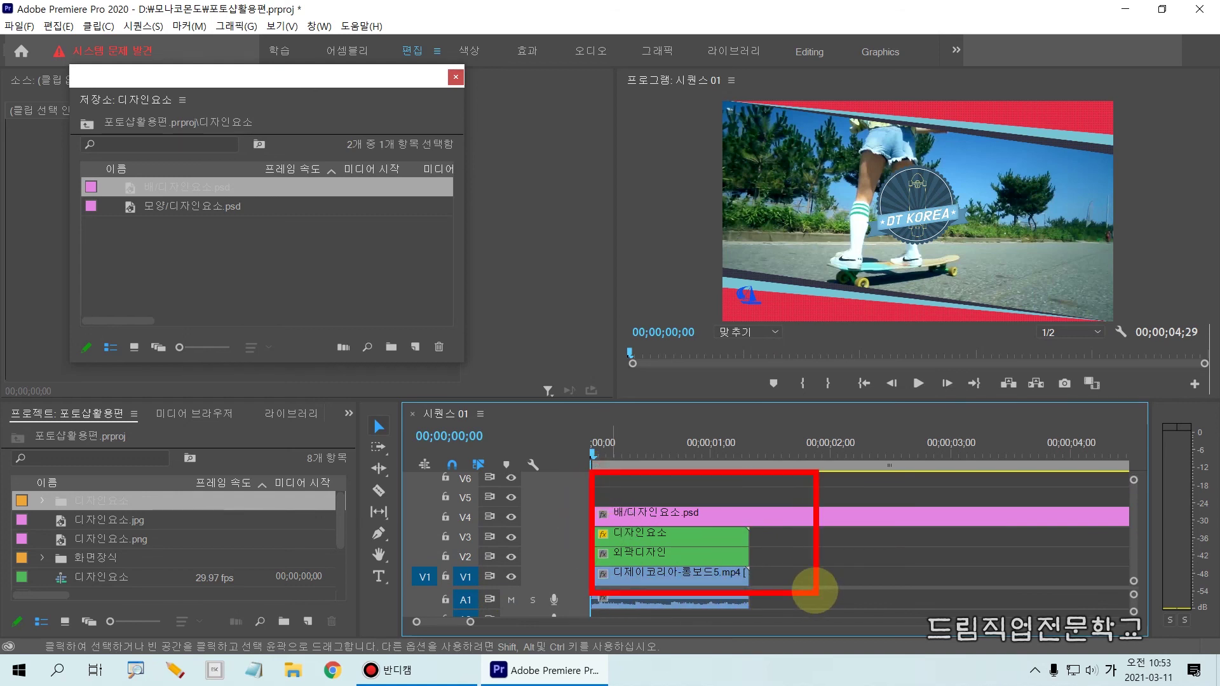
left_click(152, 206)
left_click_drag(97, 216, 583, 494)
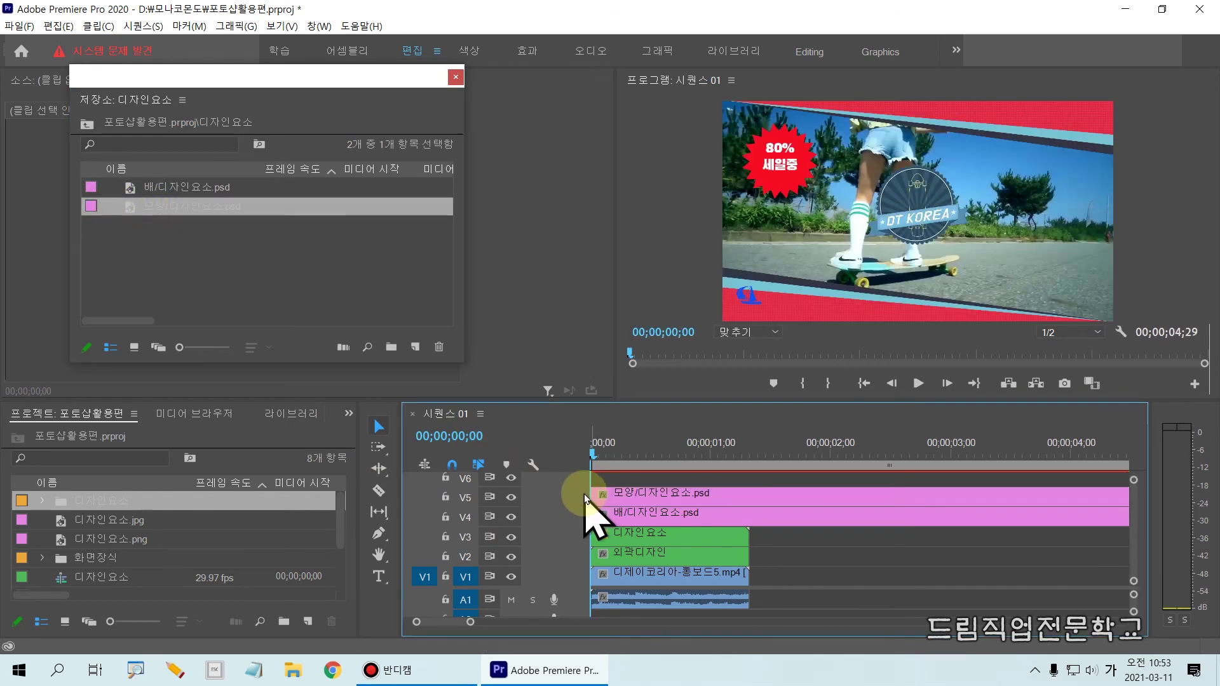
key("ctrl+2")
left_click_drag(722, 119, 846, 221)
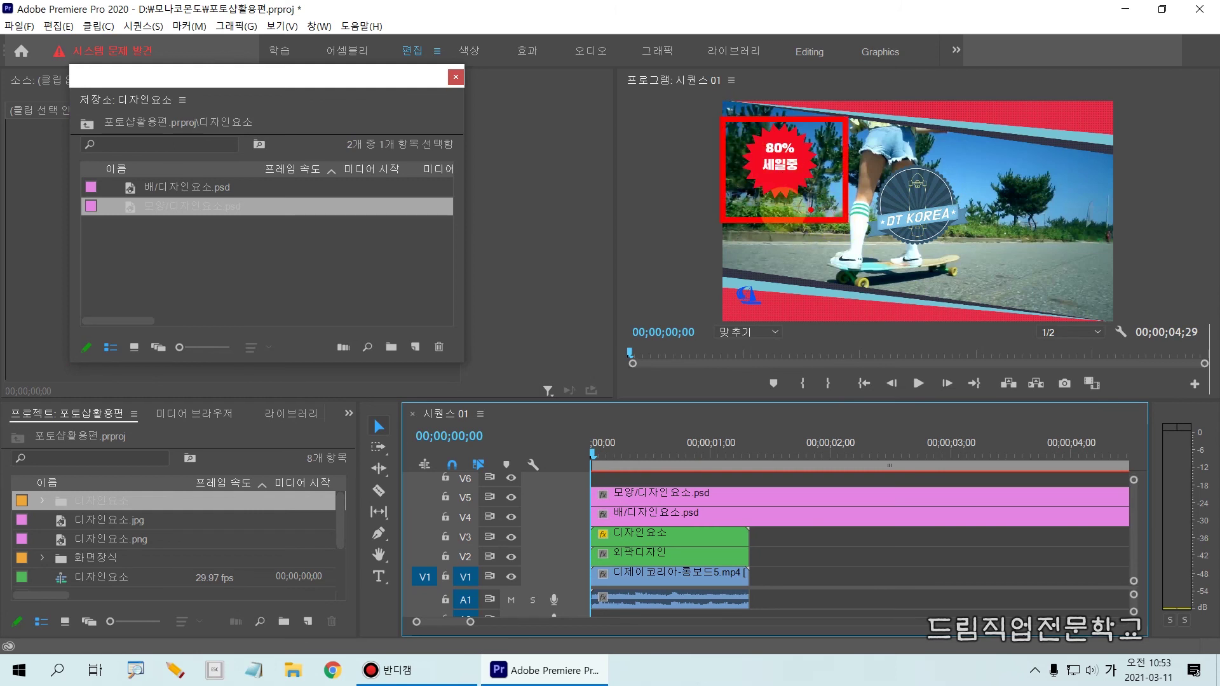
key("Escape")
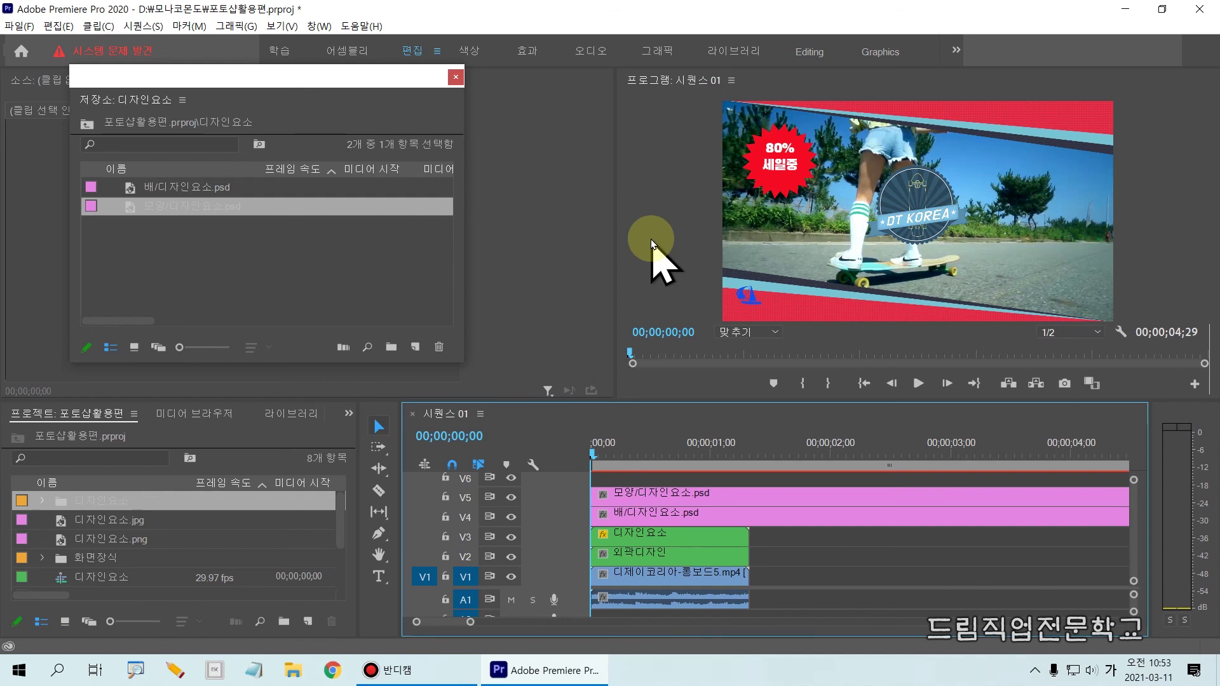
mouse_move(555, 469)
left_mouse_down()
mouse_move(656, 536)
mouse_move(800, 514)
mouse_move(801, 527)
left_mouse_up()
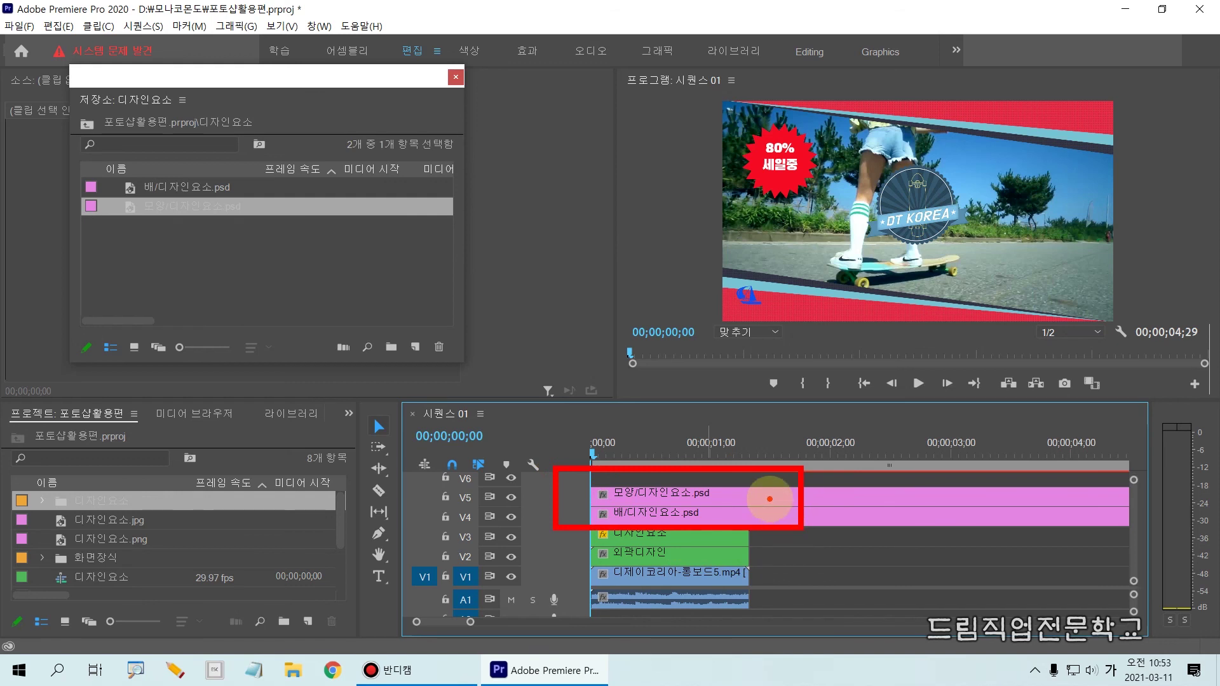
left_click_drag(752, 469, 752, 542)
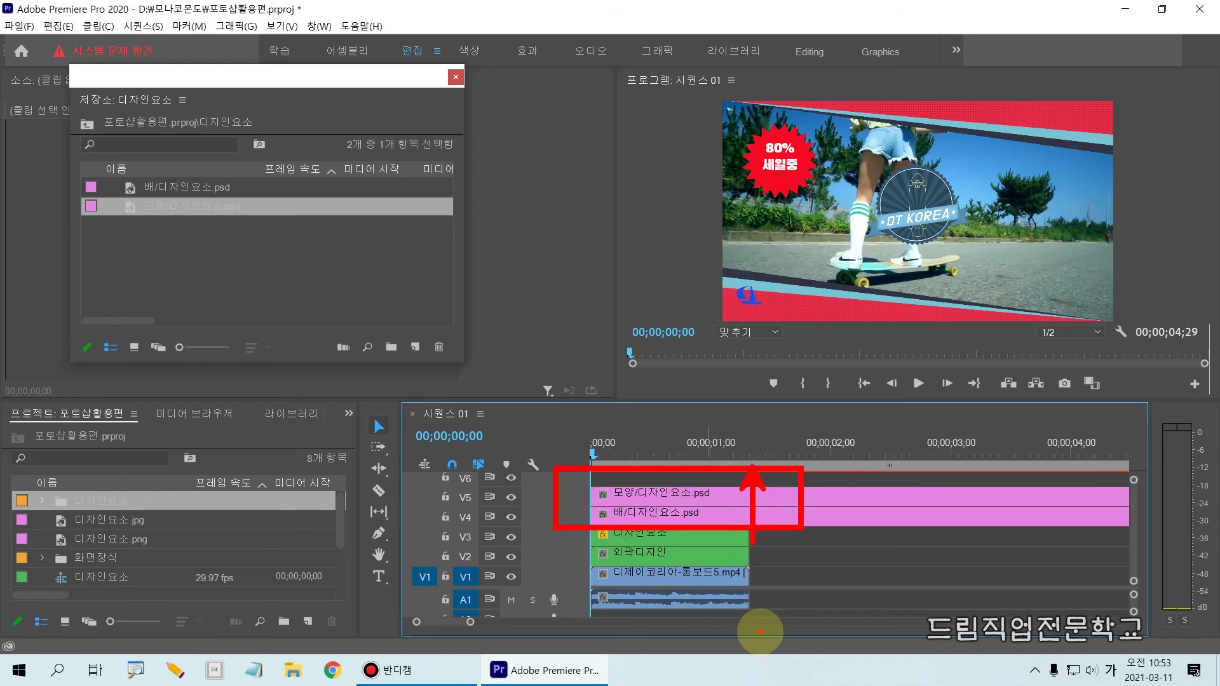
key("Escape")
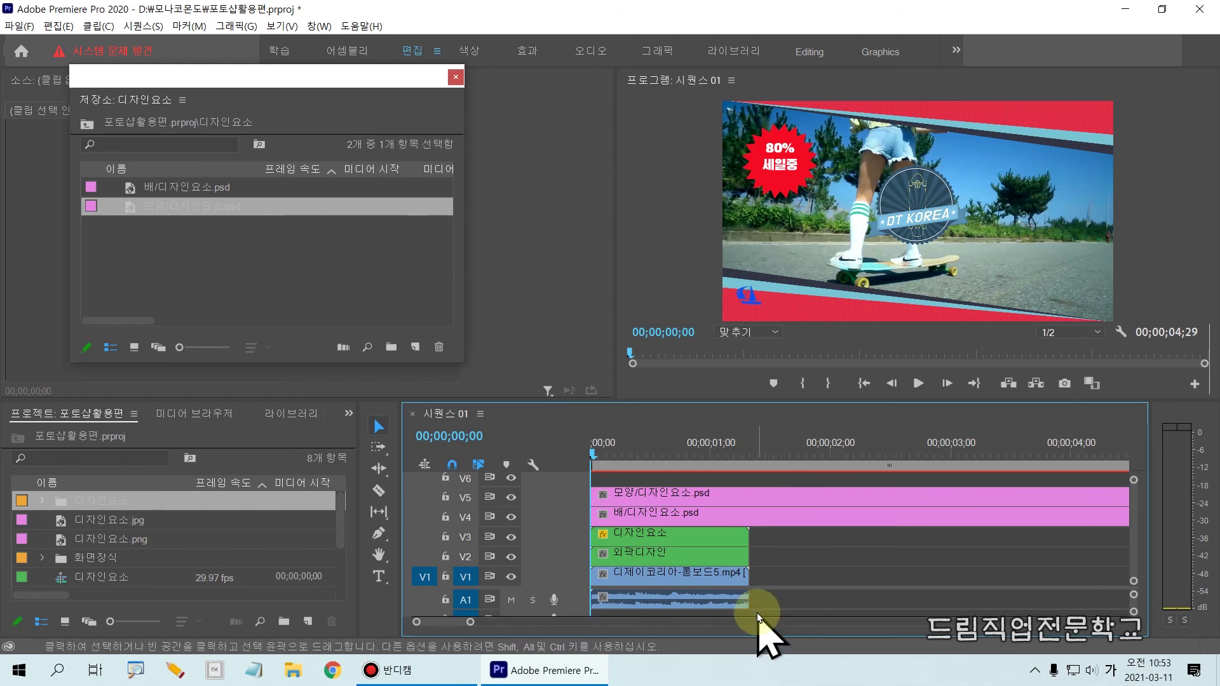
Split the badge clip on V5 and the boat clip on V4 at 00;00;01;10, where the video ends, with the Razor tool.
left_click(708, 499)
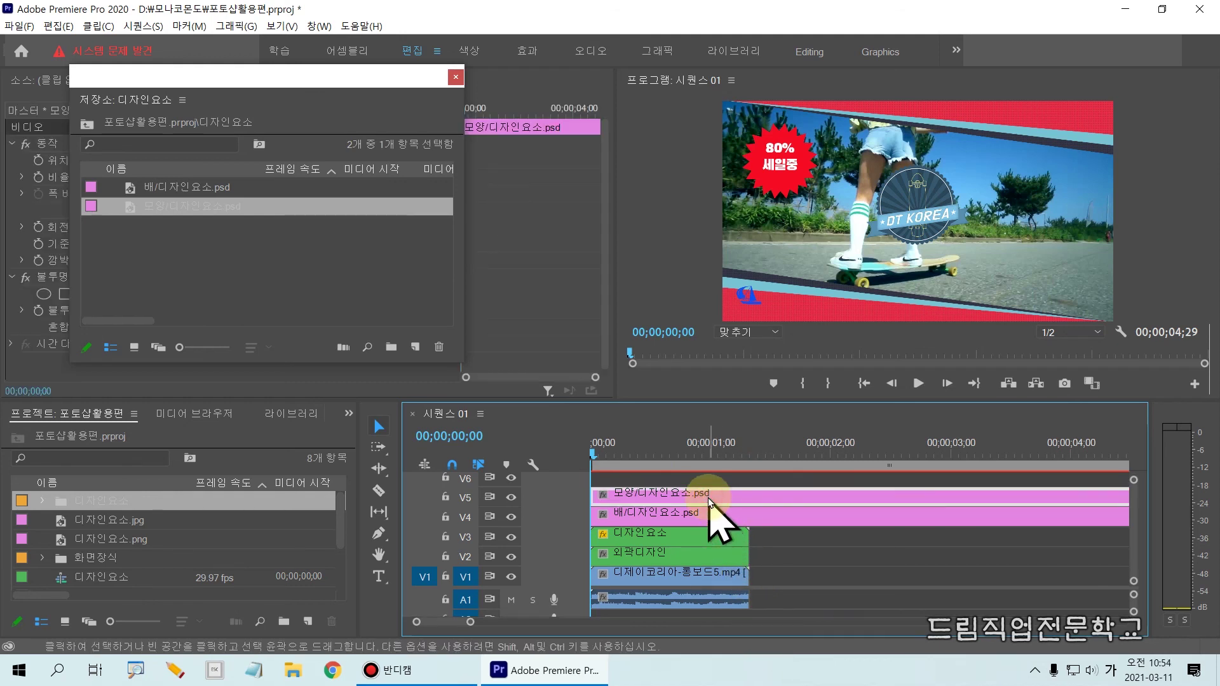
left_click(708, 514, "shift")
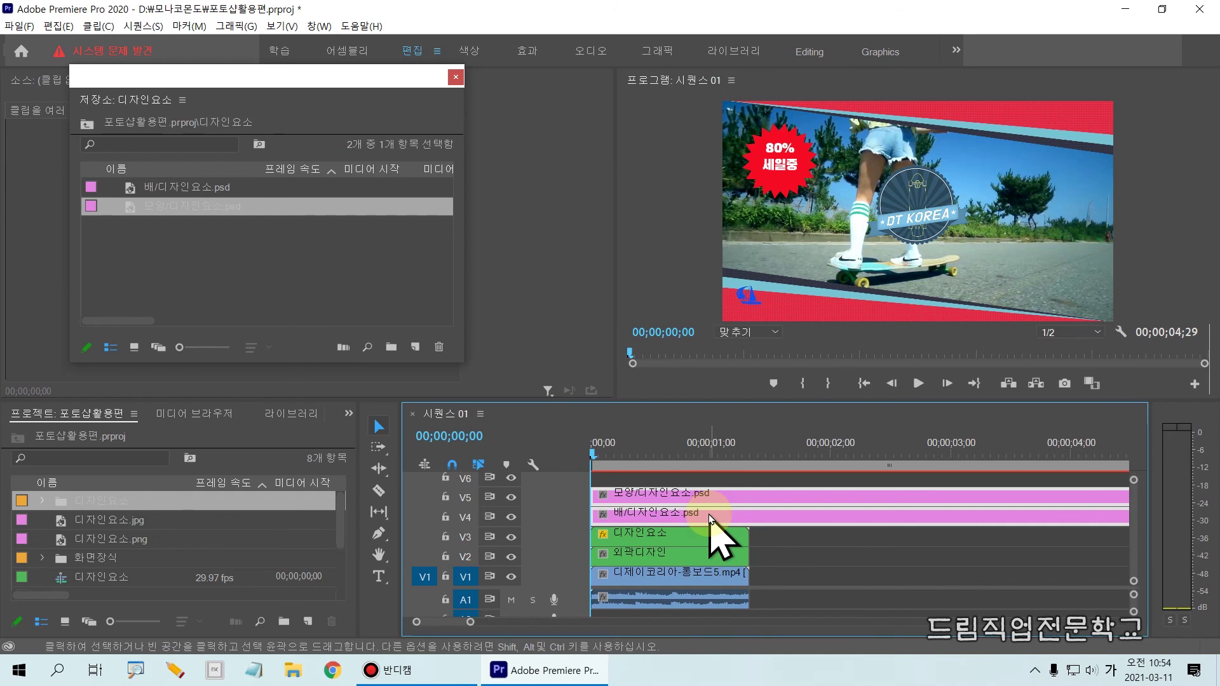
key("ctrl+2")
mouse_move(581, 479)
left_mouse_down()
mouse_move(591, 518)
mouse_move(762, 533)
left_mouse_up()
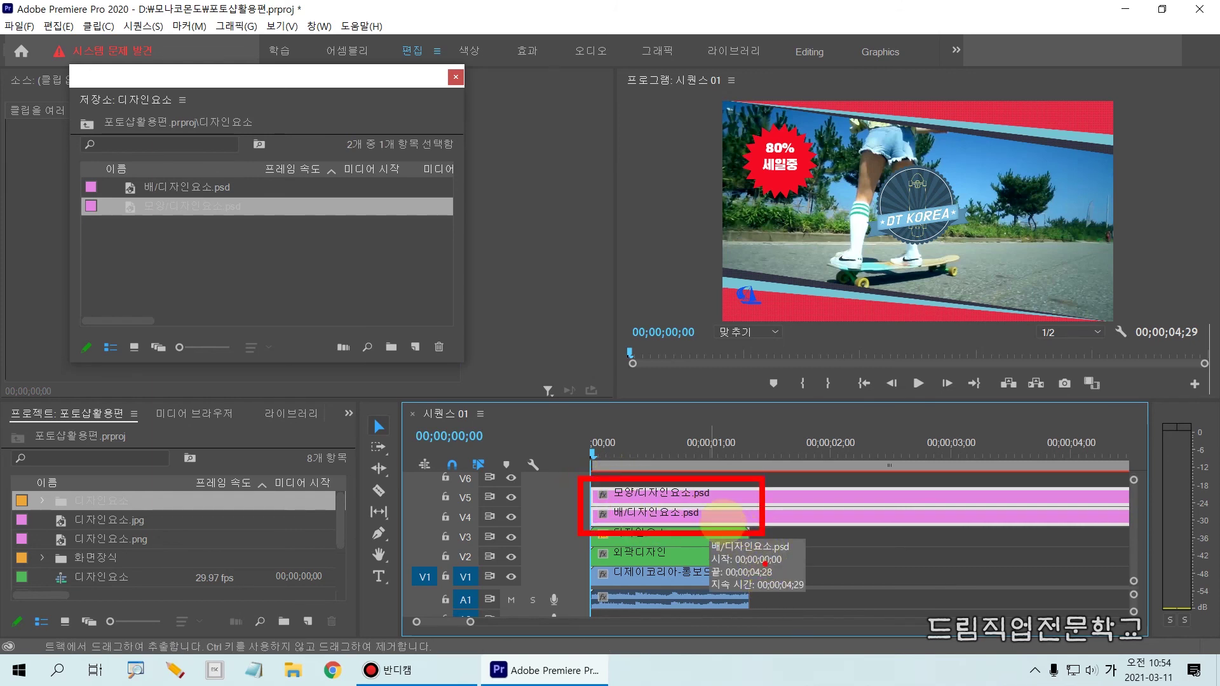
key("Escape")
mouse_move(592, 450)
left_mouse_down()
mouse_move(755, 447)
mouse_move(759, 622)
left_mouse_up()
key("ctrl+2")
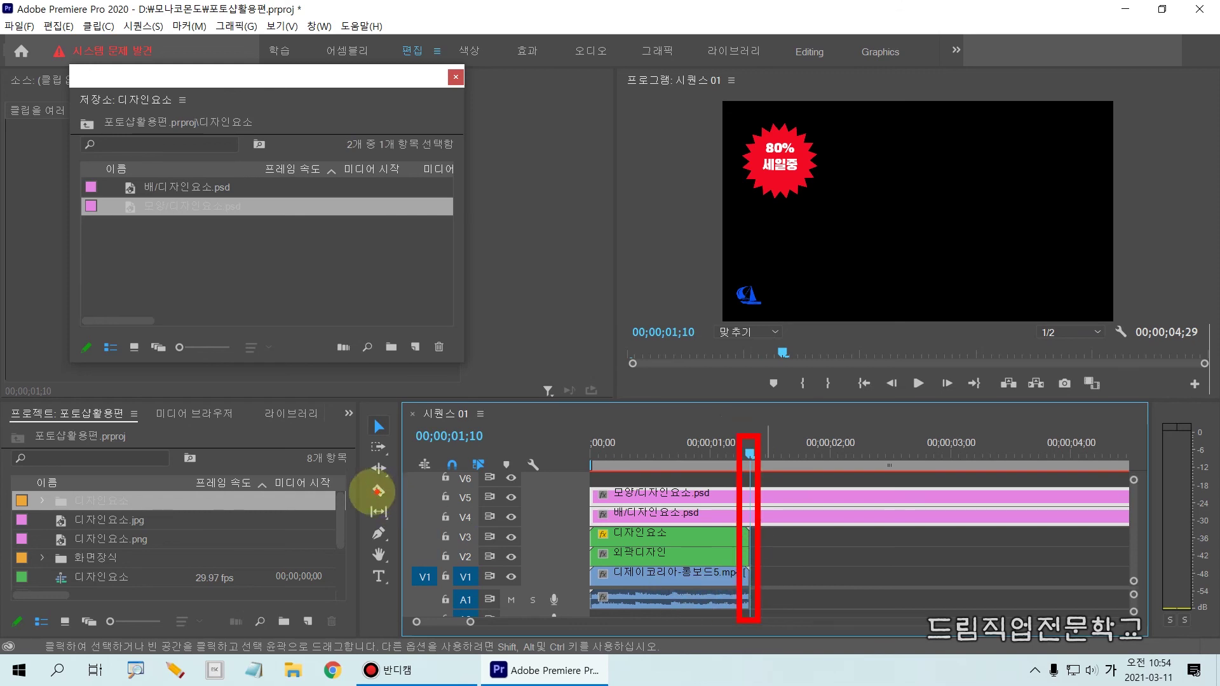
left_click_drag(369, 483, 403, 507)
key("Escape")
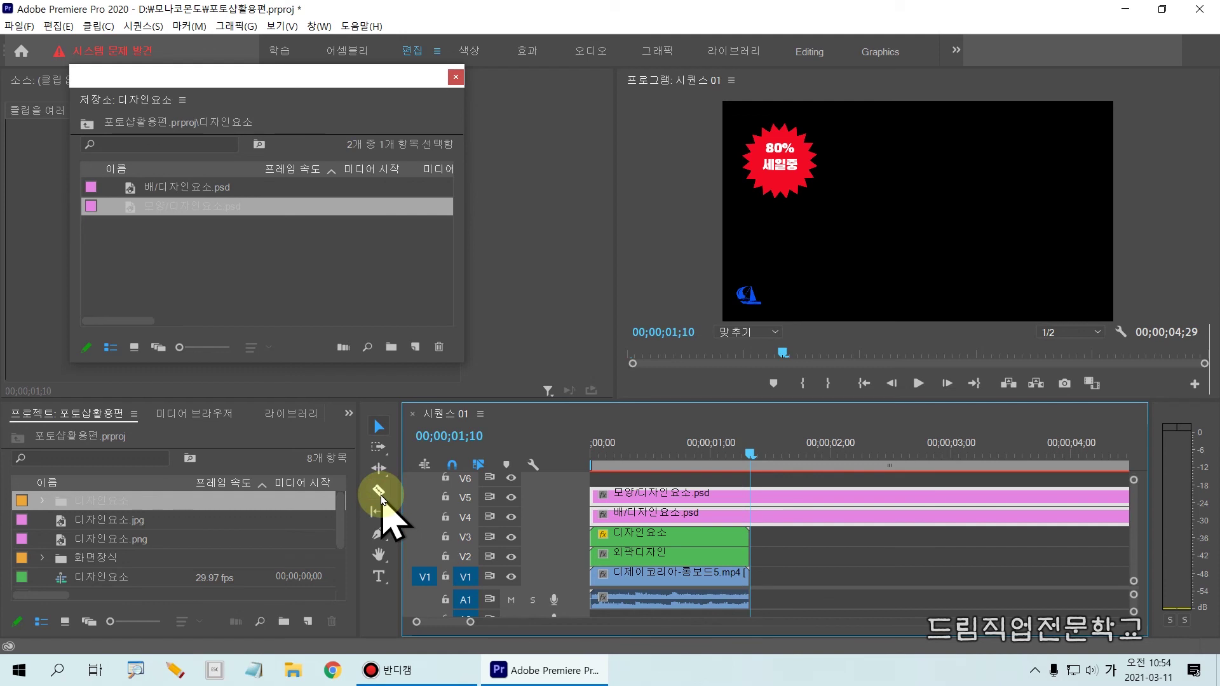
left_click(380, 494)
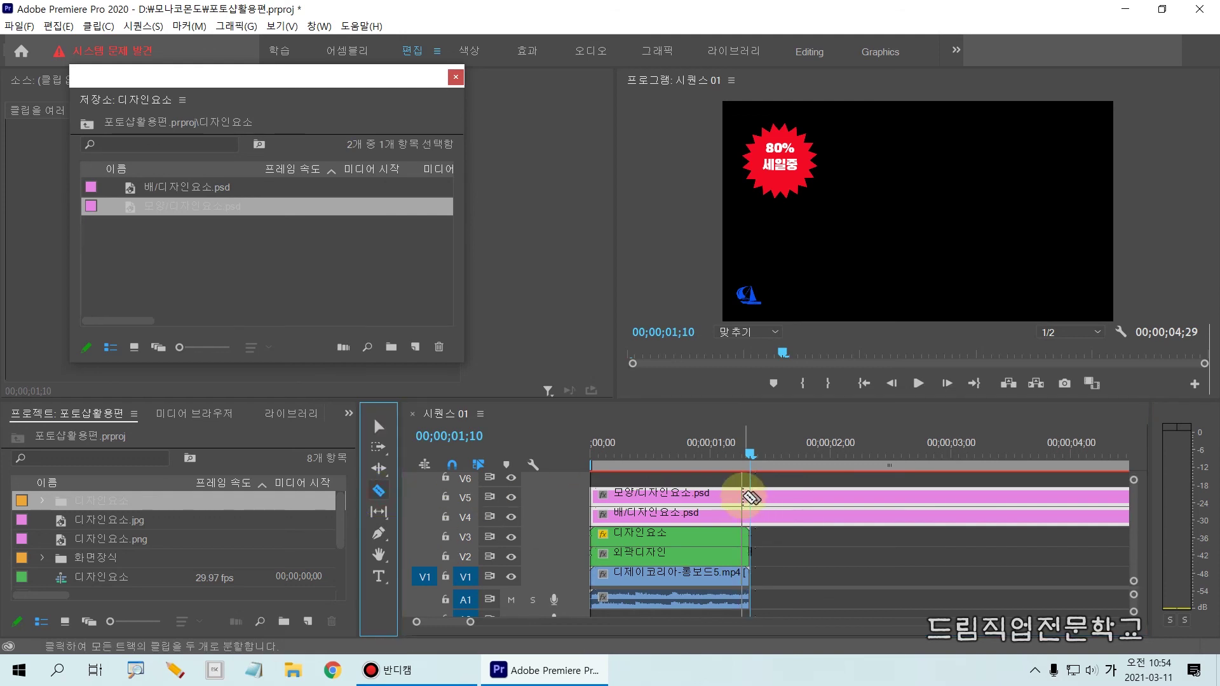
left_click(752, 497, "shift")
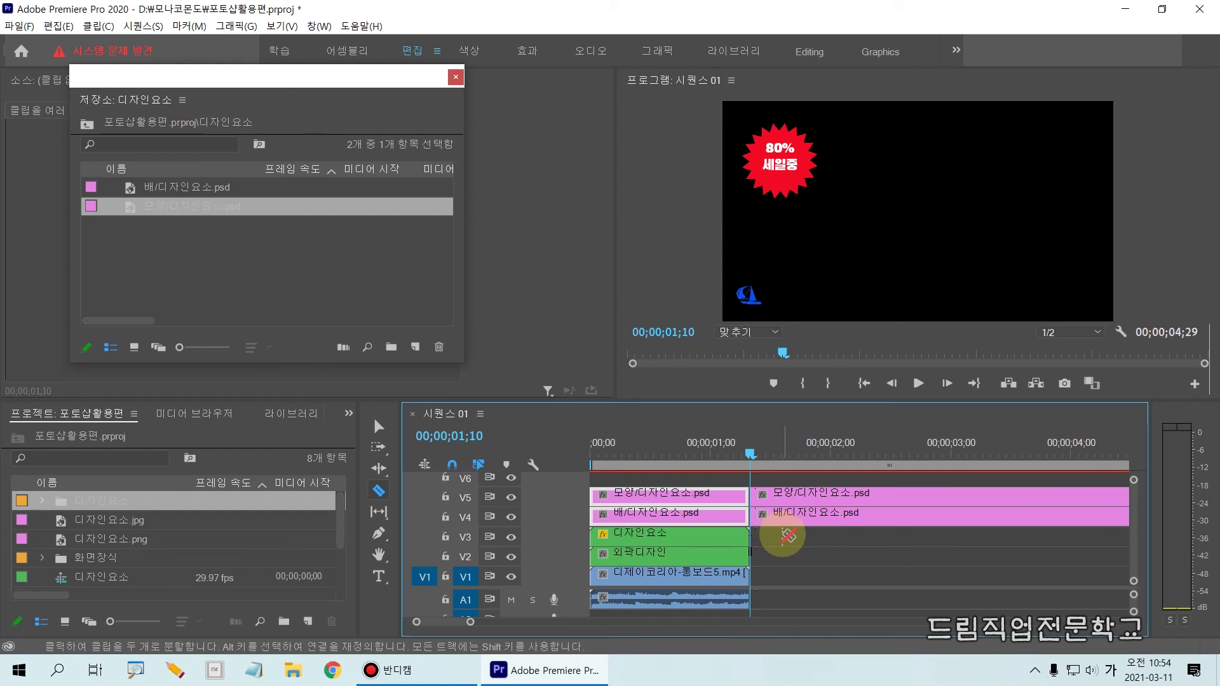
Delete the badge and boat clip pieces after 00;00;01;10 and return the playhead to the start of 시퀀스 01.
left_click(377, 422)
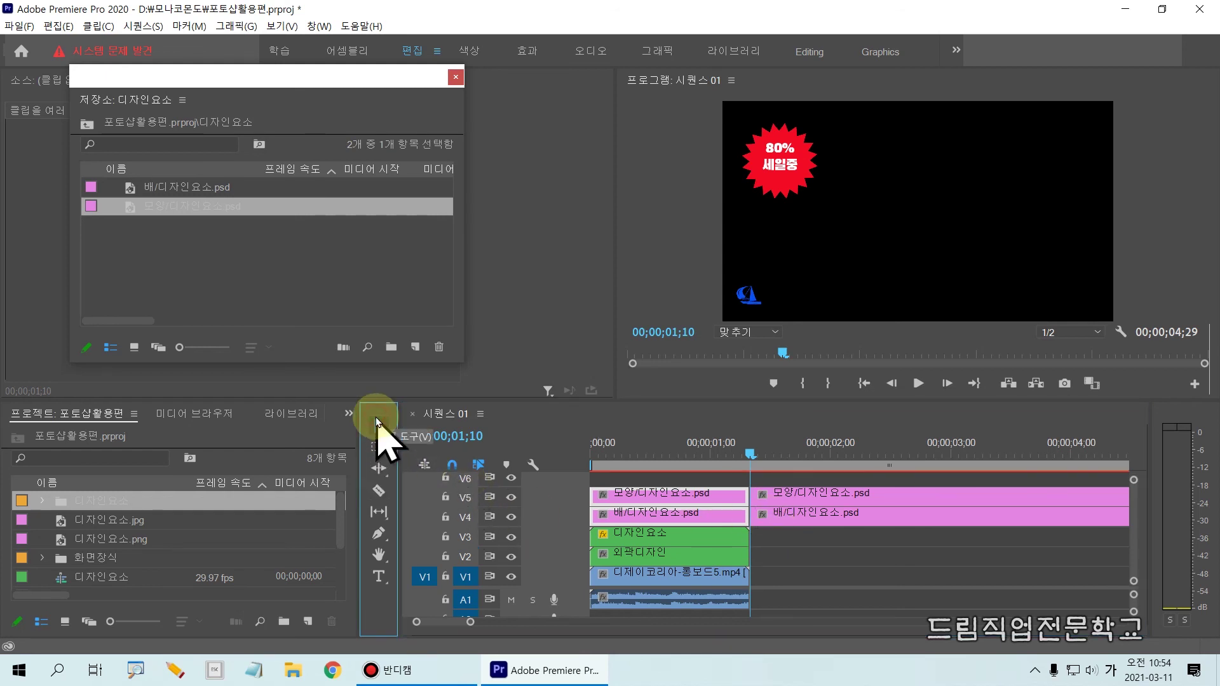
left_click(770, 513)
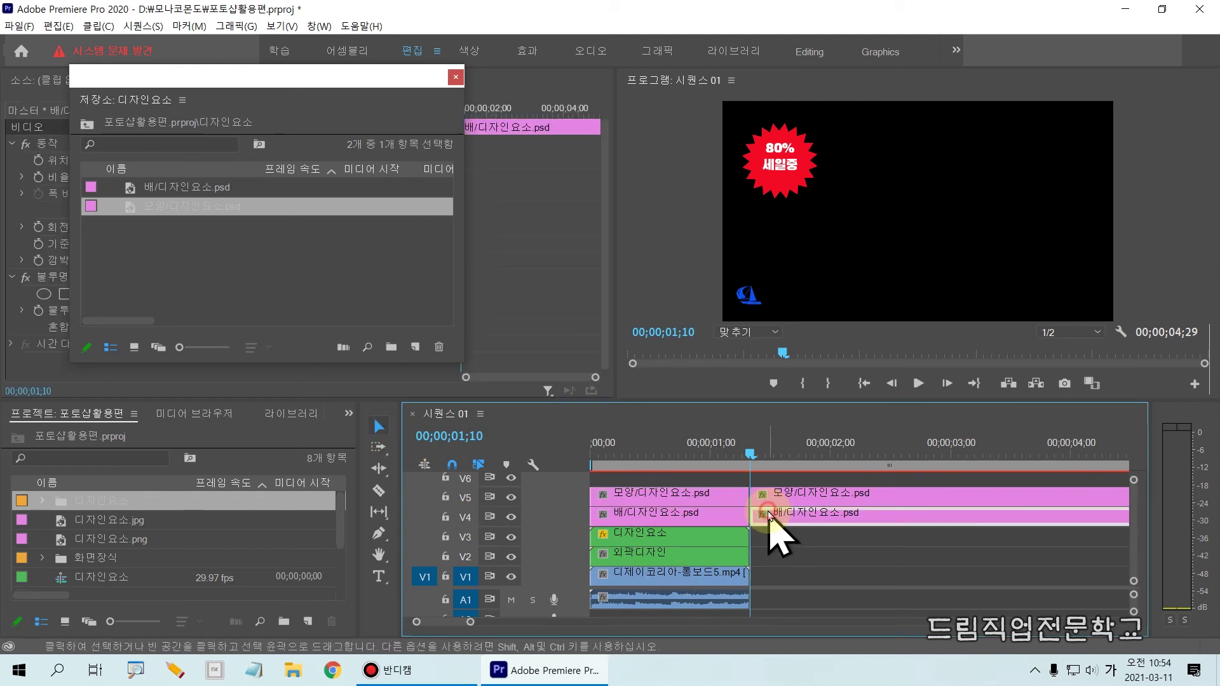
left_click(772, 498)
left_click(775, 514)
left_click(772, 498)
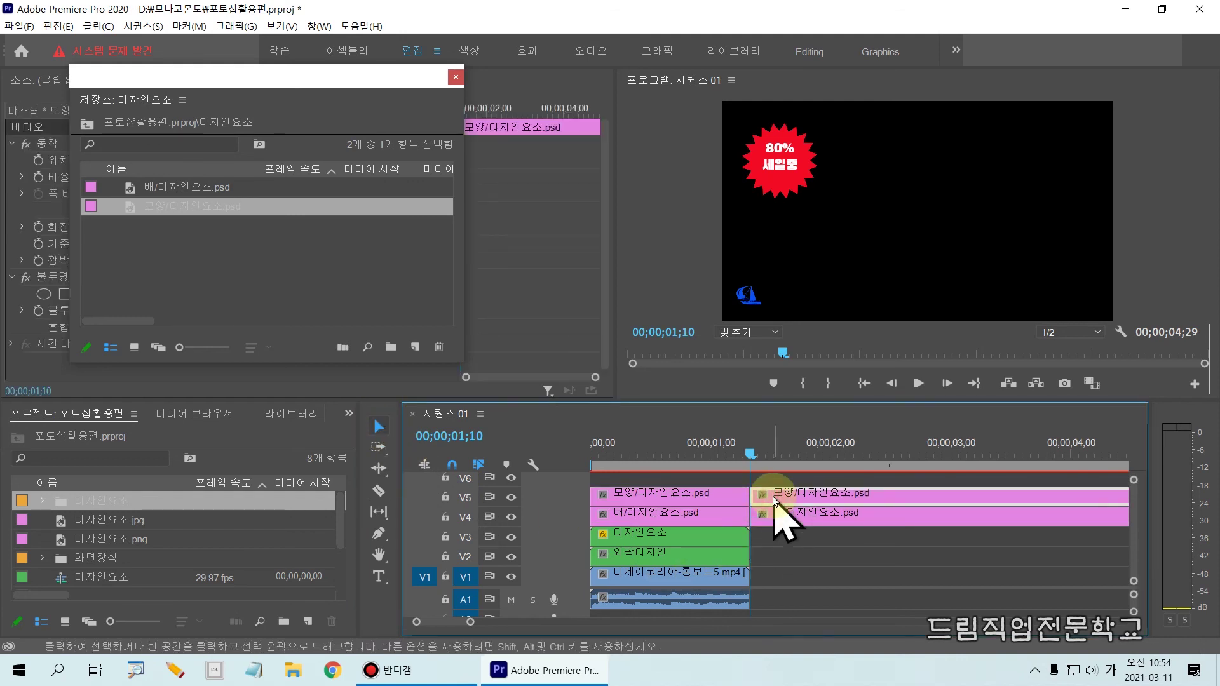
left_click_drag(749, 489, 902, 532)
mouse_move(839, 505)
left_mouse_down()
mouse_move(853, 483)
mouse_move(858, 512)
left_mouse_up()
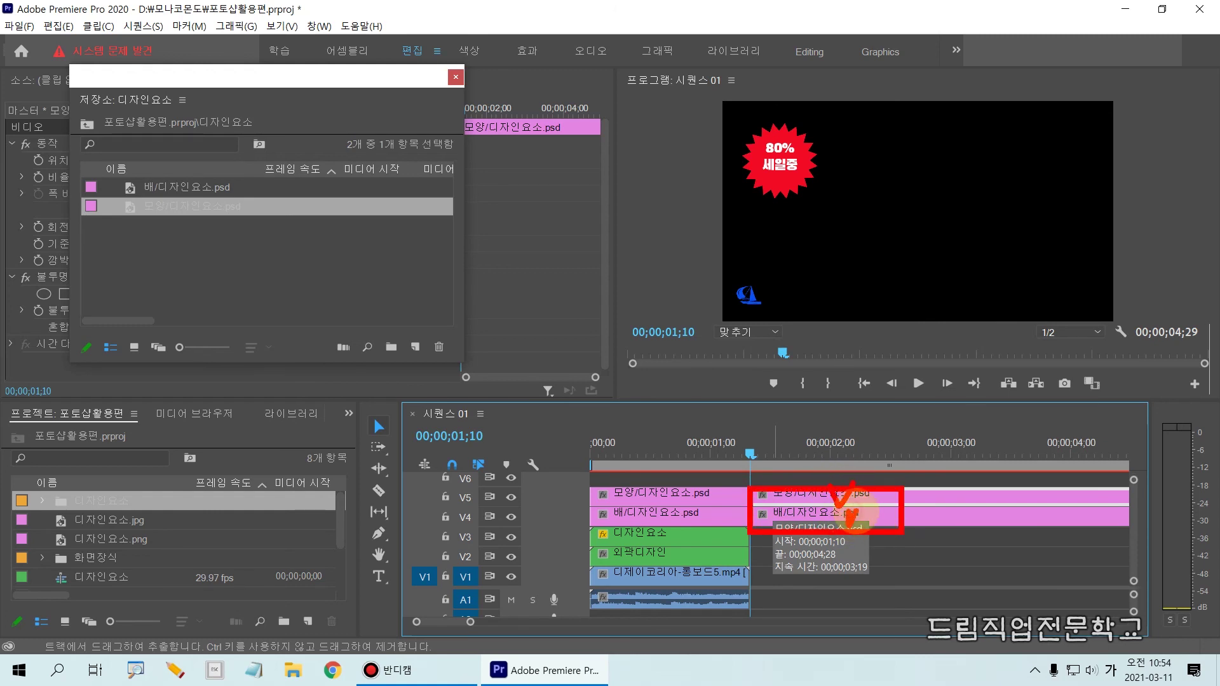
key("Delete")
left_click(851, 518)
key("Delete")
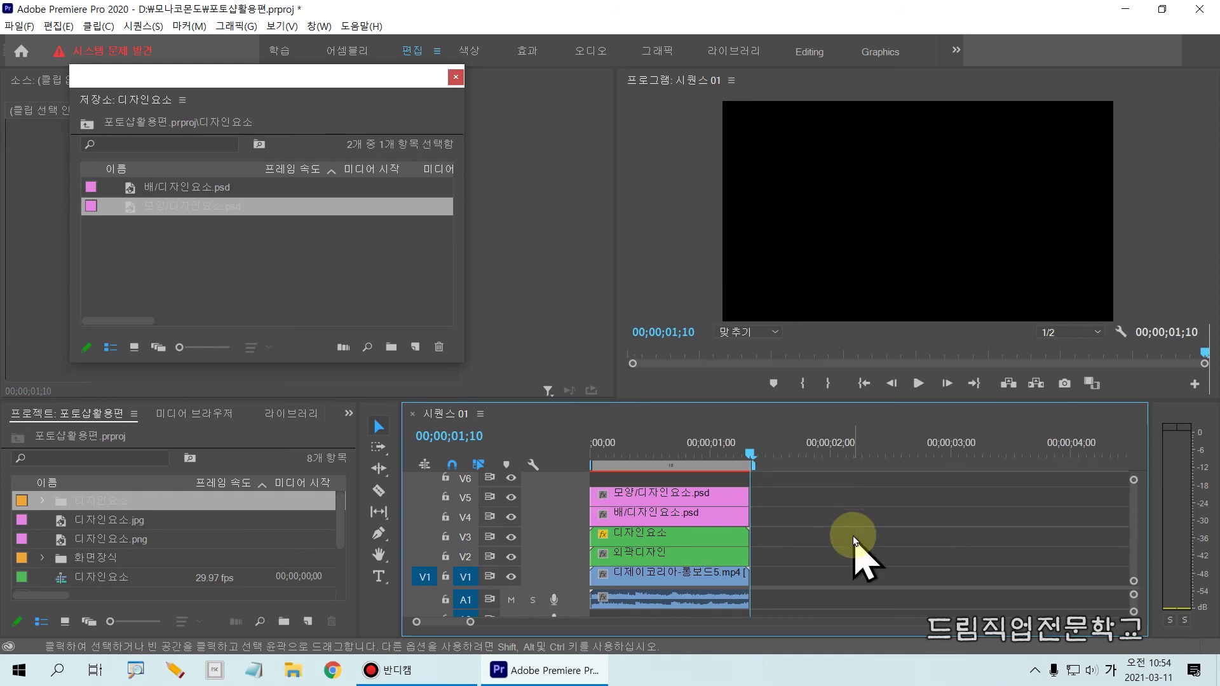
left_click_drag(749, 455, 539, 469)
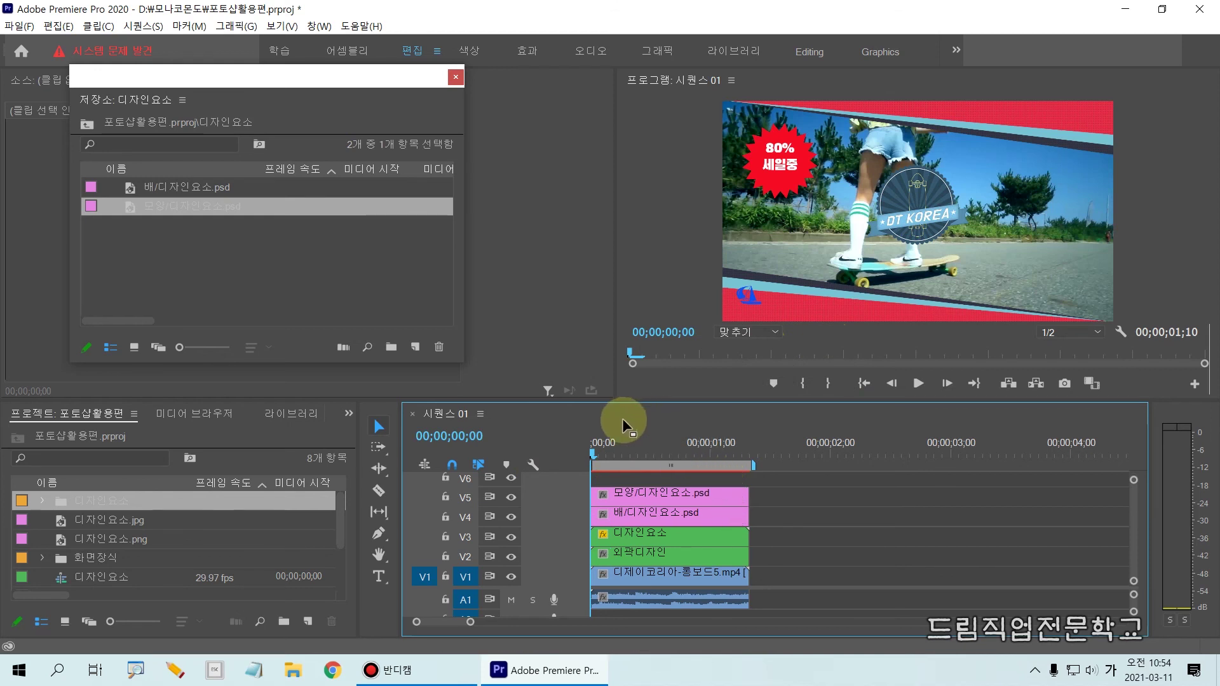
Close the separate 디자인요소 bin window and save the project.
mouse_move(65, 78)
left_mouse_down()
mouse_move(303, 319)
mouse_move(449, 363)
left_mouse_up()
left_click_drag(435, 52, 492, 103)
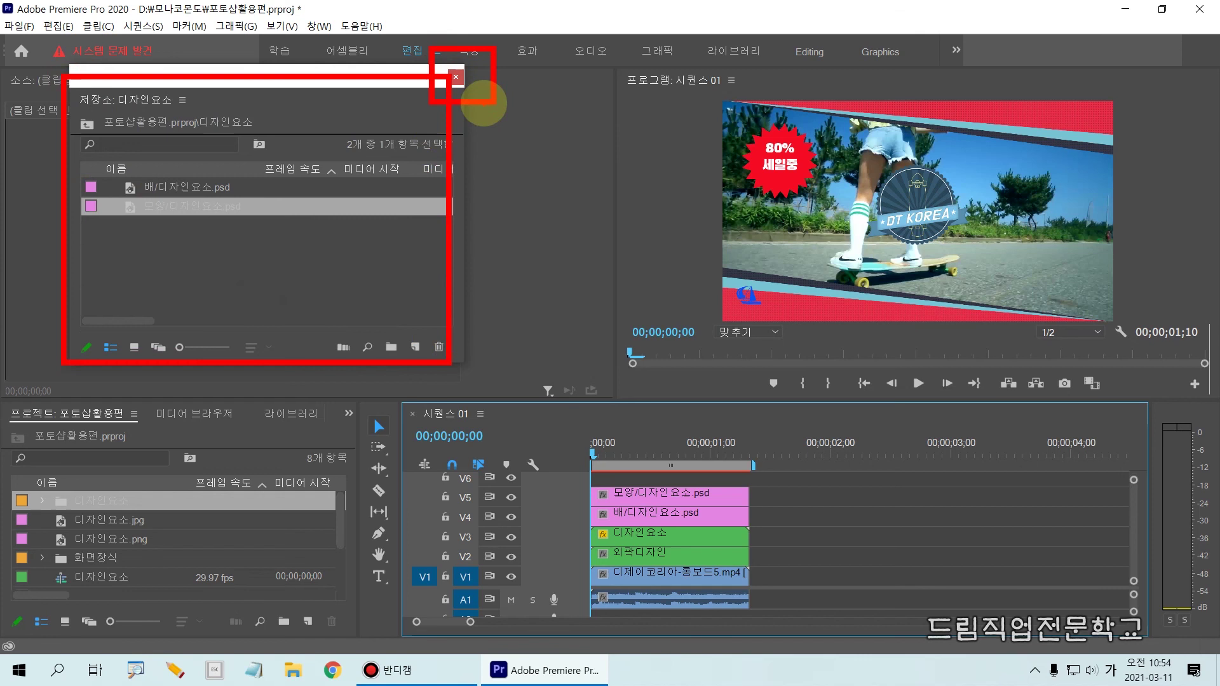
key("Escape")
left_click(457, 76)
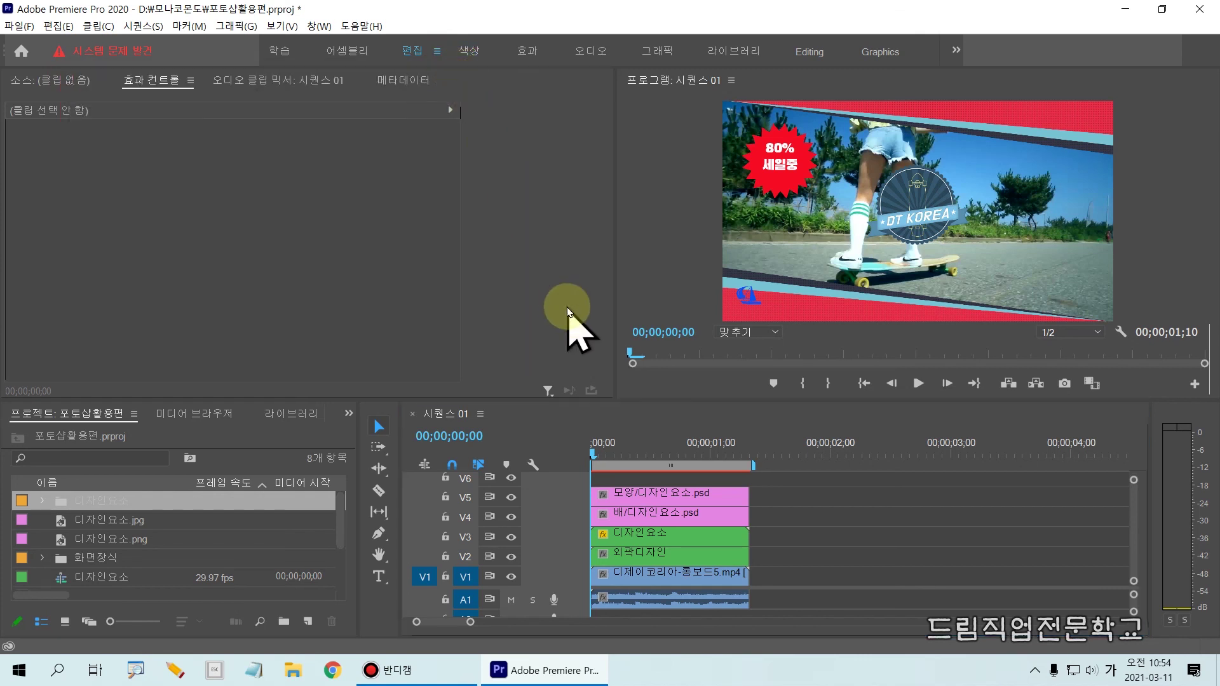
key("ctrl+s")
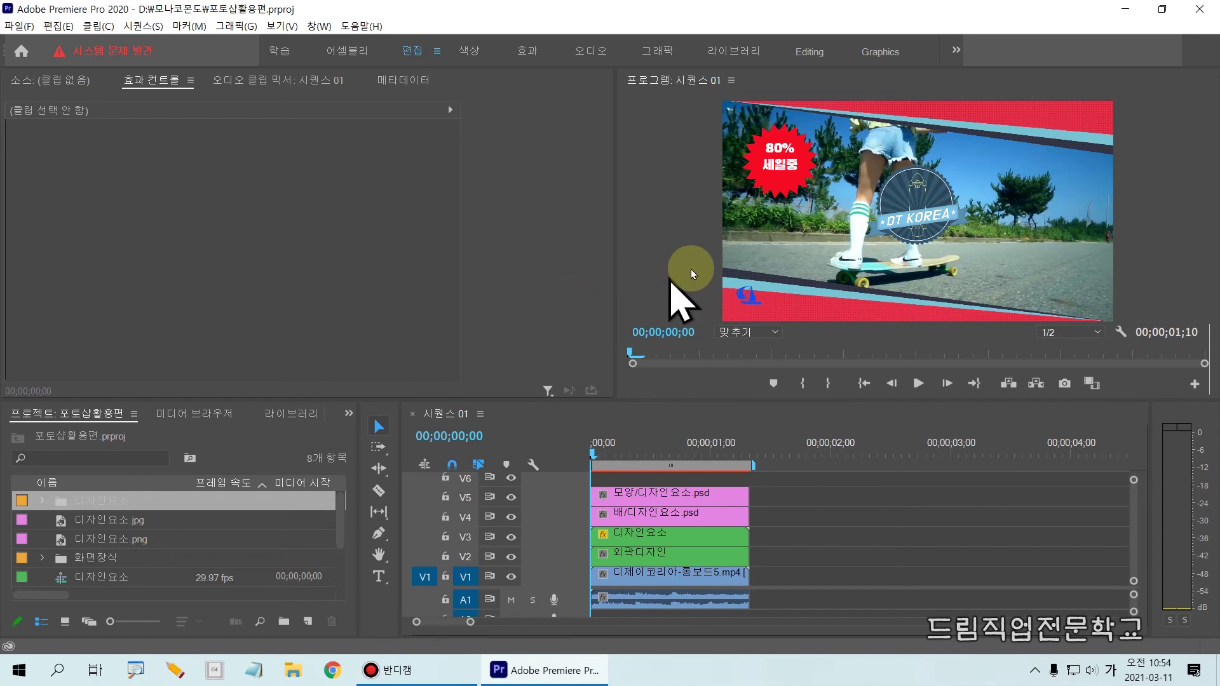
left_click_drag(715, 122, 831, 202)
left_click_drag(709, 270, 777, 336)
key("Escape")
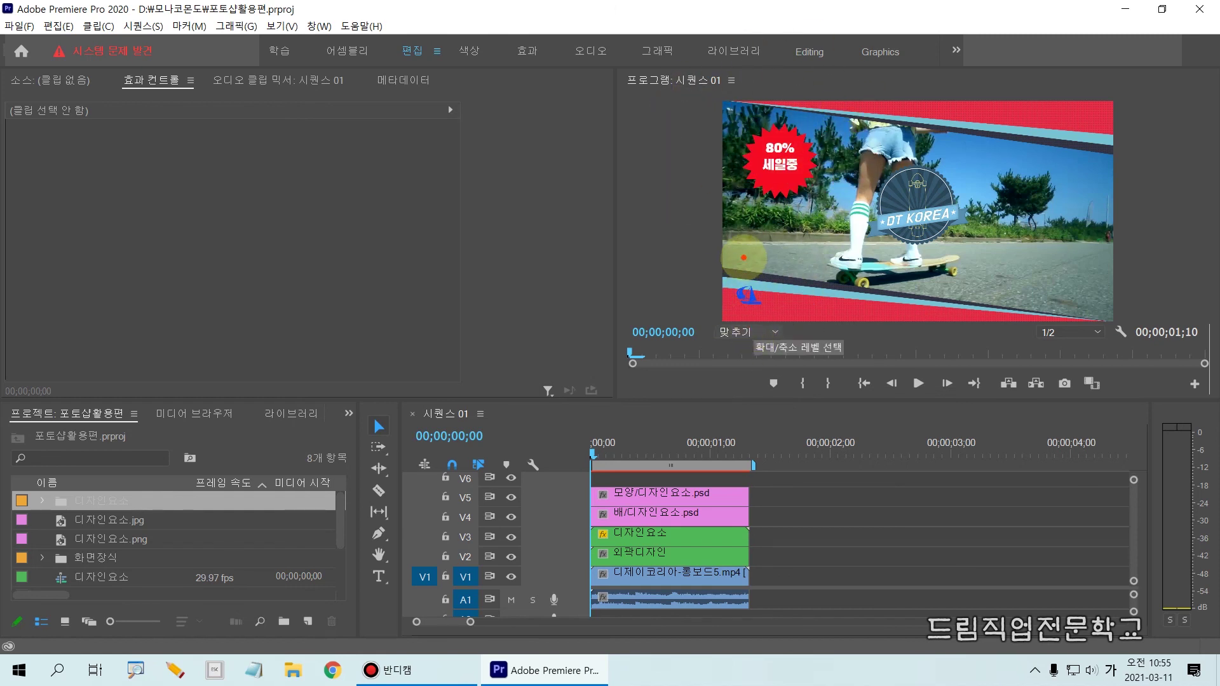
left_click(747, 292)
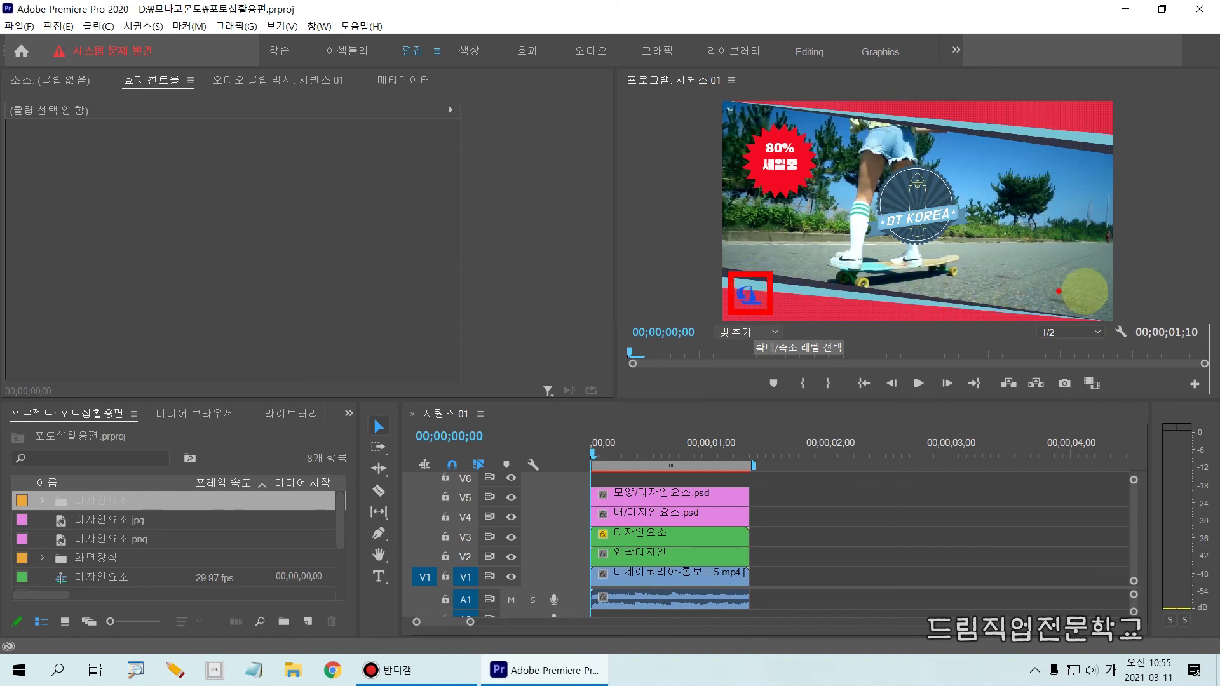
left_click_drag(784, 294, 771, 289)
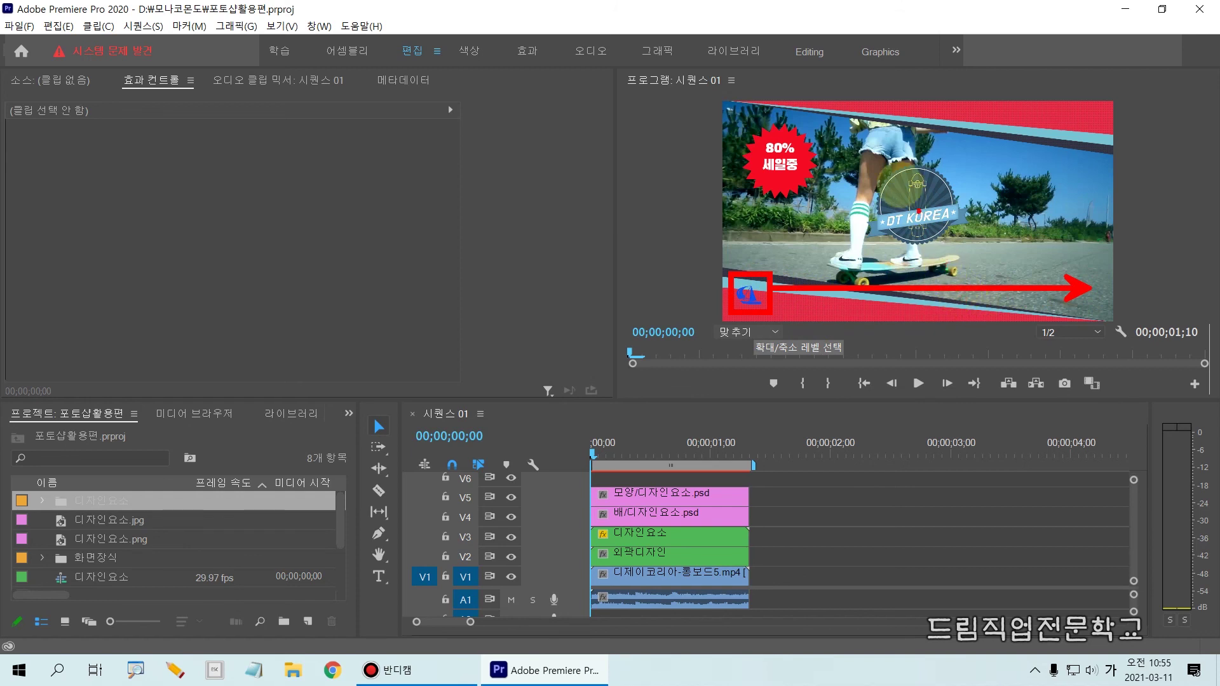
left_click_drag(718, 119, 838, 220)
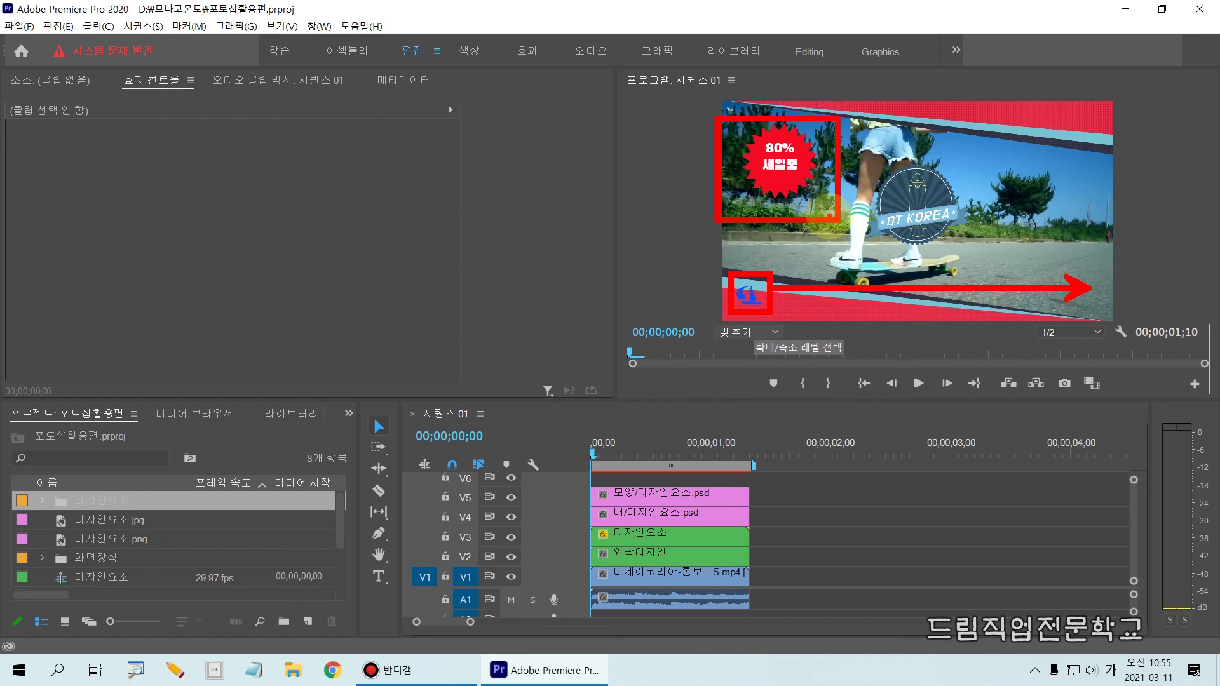
mouse_move(721, 188)
left_mouse_down()
mouse_move(677, 237)
mouse_move(728, 293)
left_mouse_up()
key("Escape")
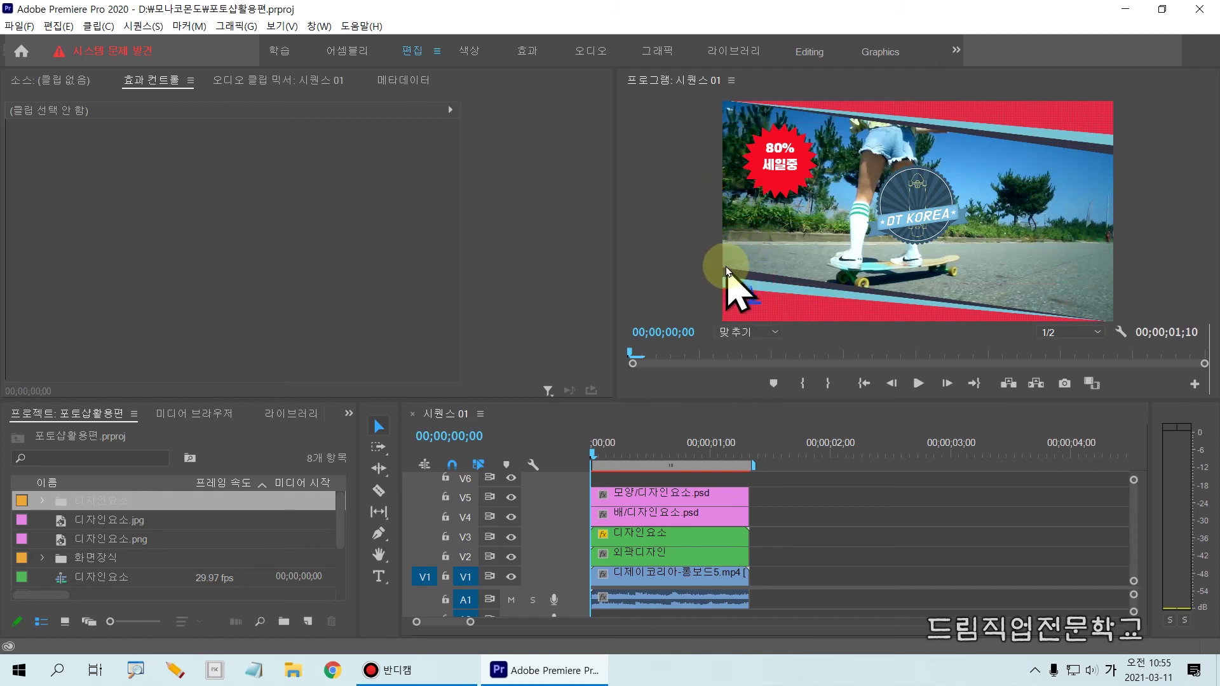
key("ctrl+s")
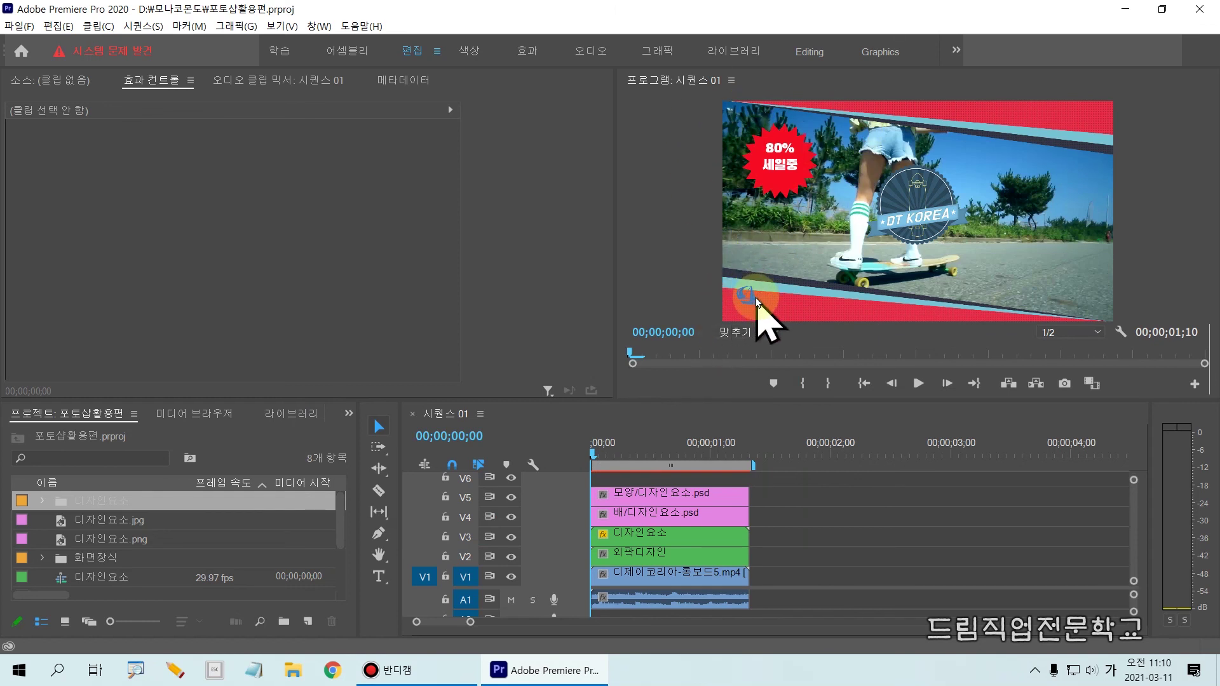
Move the badge layer to about 1237.1, 676.5 and the boat layer to about 928.8, 493.2 directly in the program preview.
left_click(653, 511)
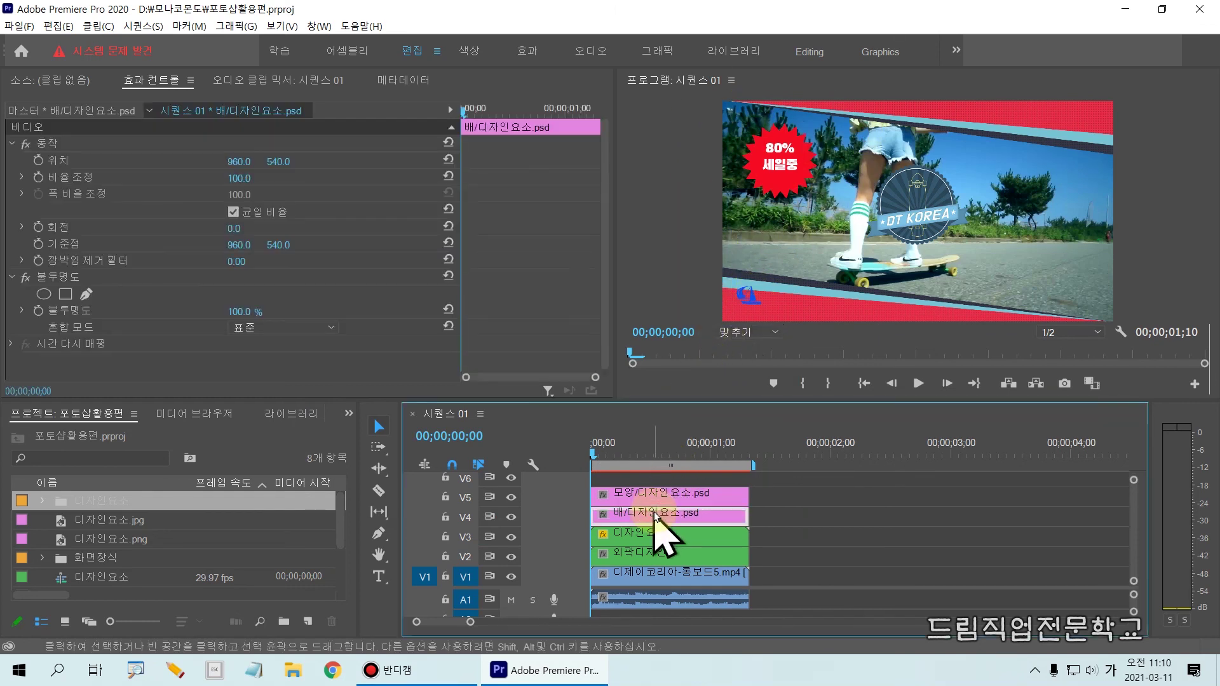
key("ctrl+2")
left_click_drag(567, 501, 804, 527)
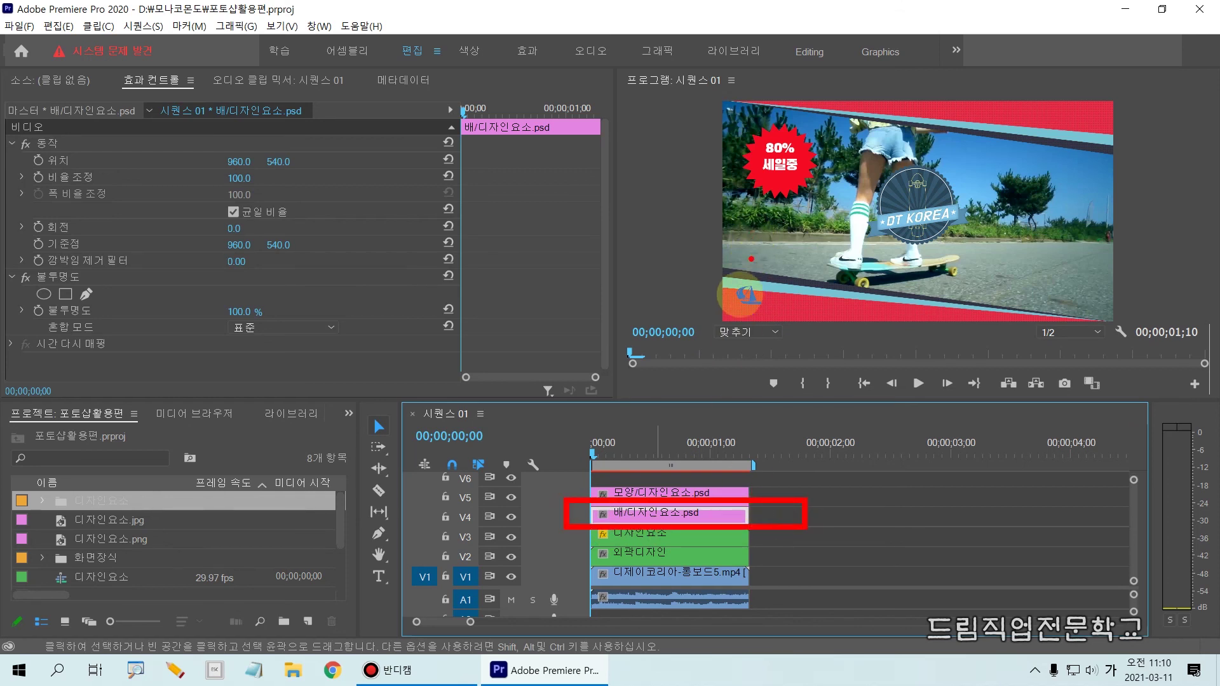
left_click_drag(724, 268, 779, 322)
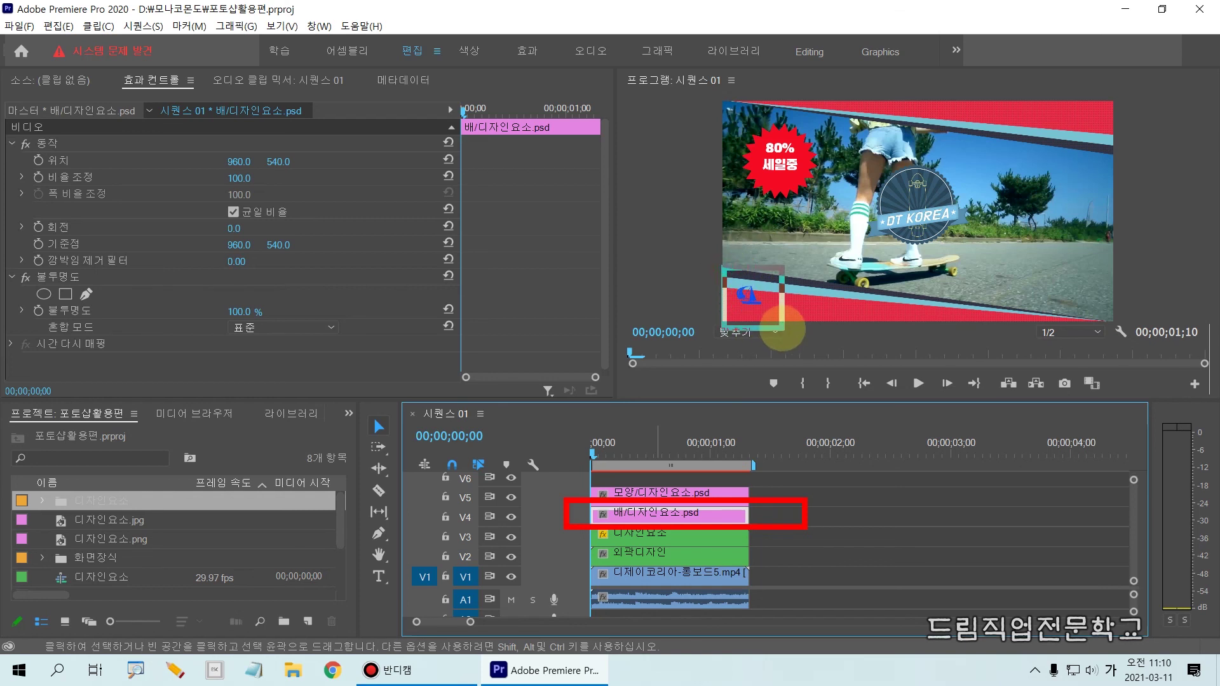
key("Escape")
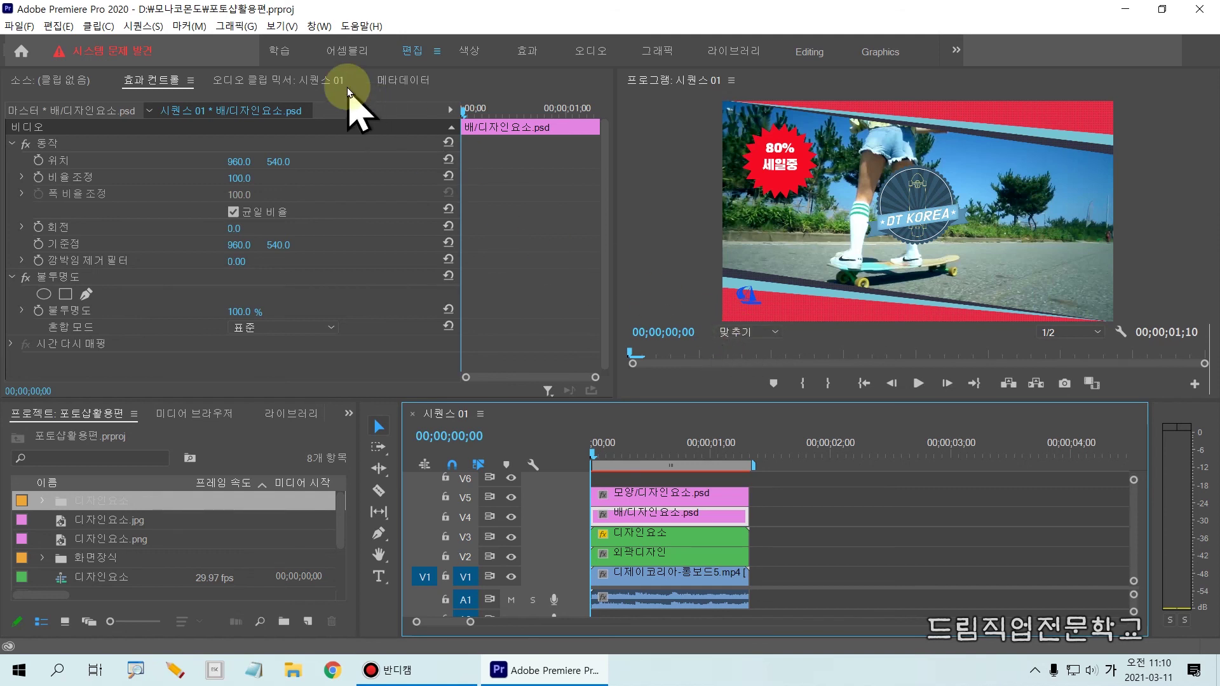
left_click(746, 295)
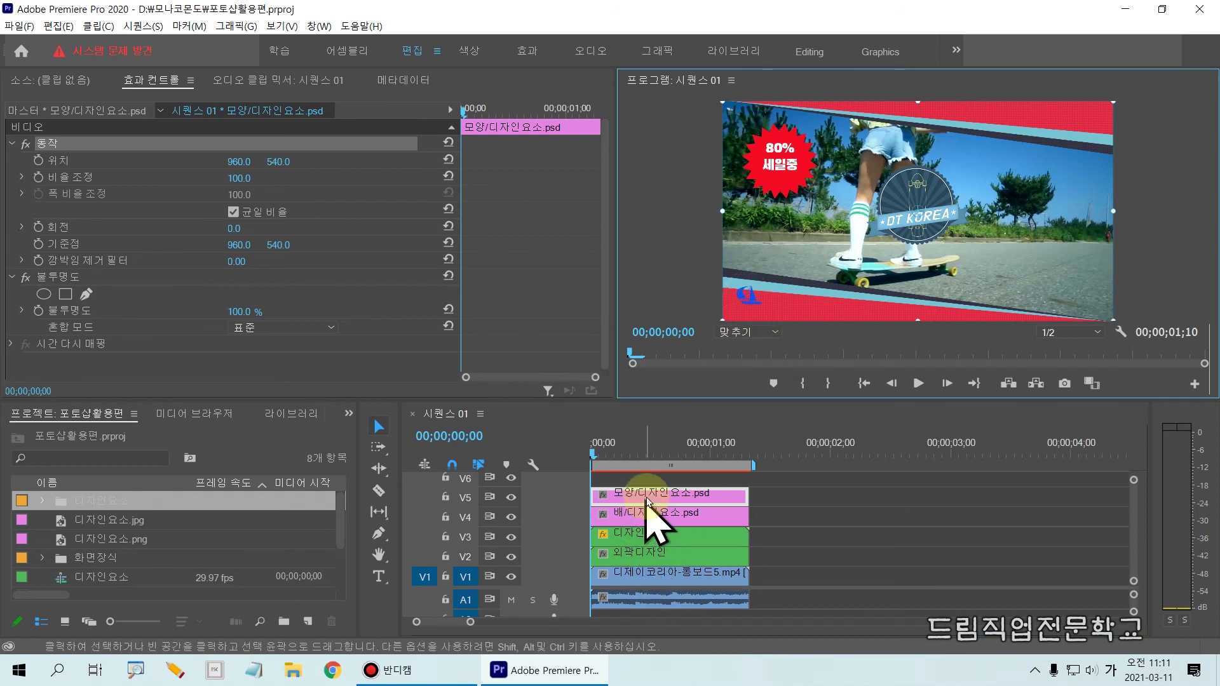
mouse_move(779, 162)
left_mouse_down()
mouse_move(835, 189)
mouse_move(756, 148)
mouse_move(768, 155)
left_mouse_up()
Hide and lock video track V5 holding the badge layer 모양/디자인요소.psd.
left_click(615, 494)
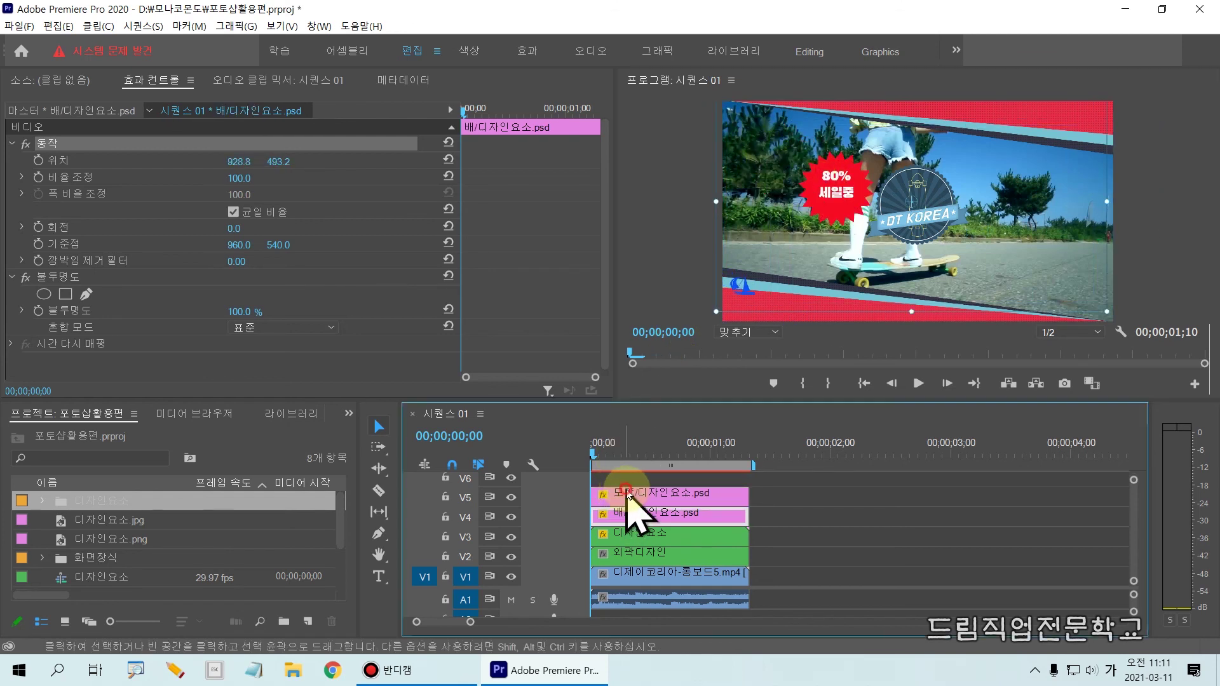
key("ctrl+2")
left_click_drag(575, 482, 756, 510)
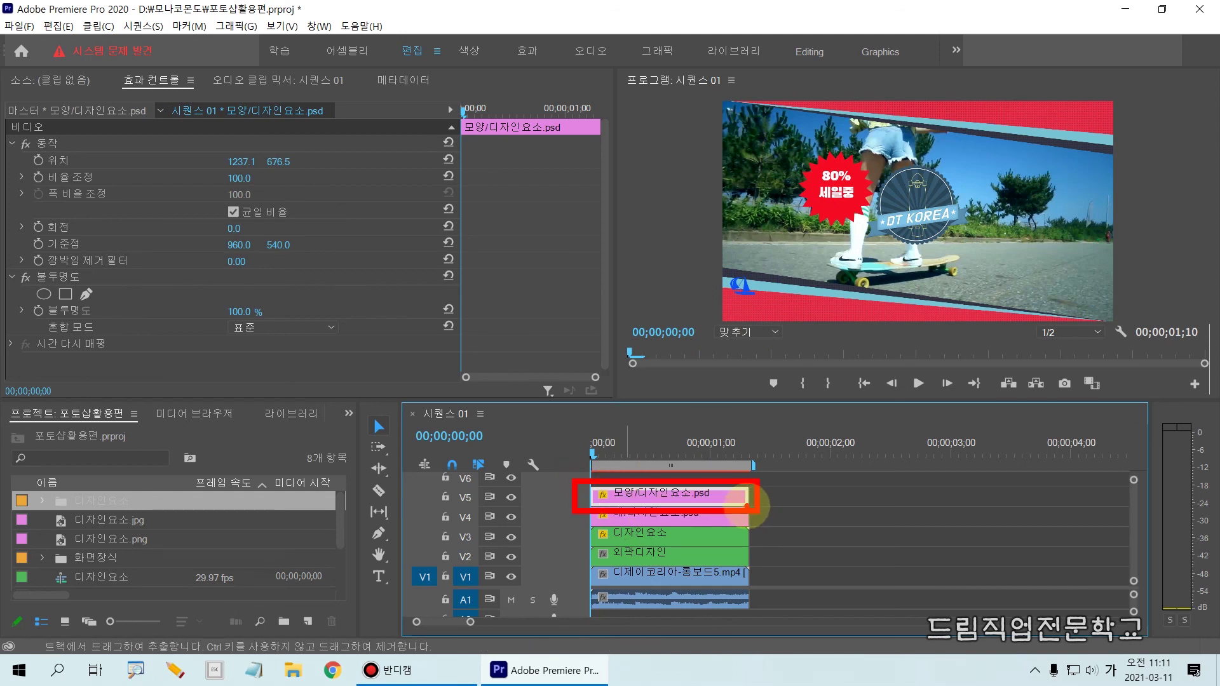
key("Escape")
left_click(847, 192)
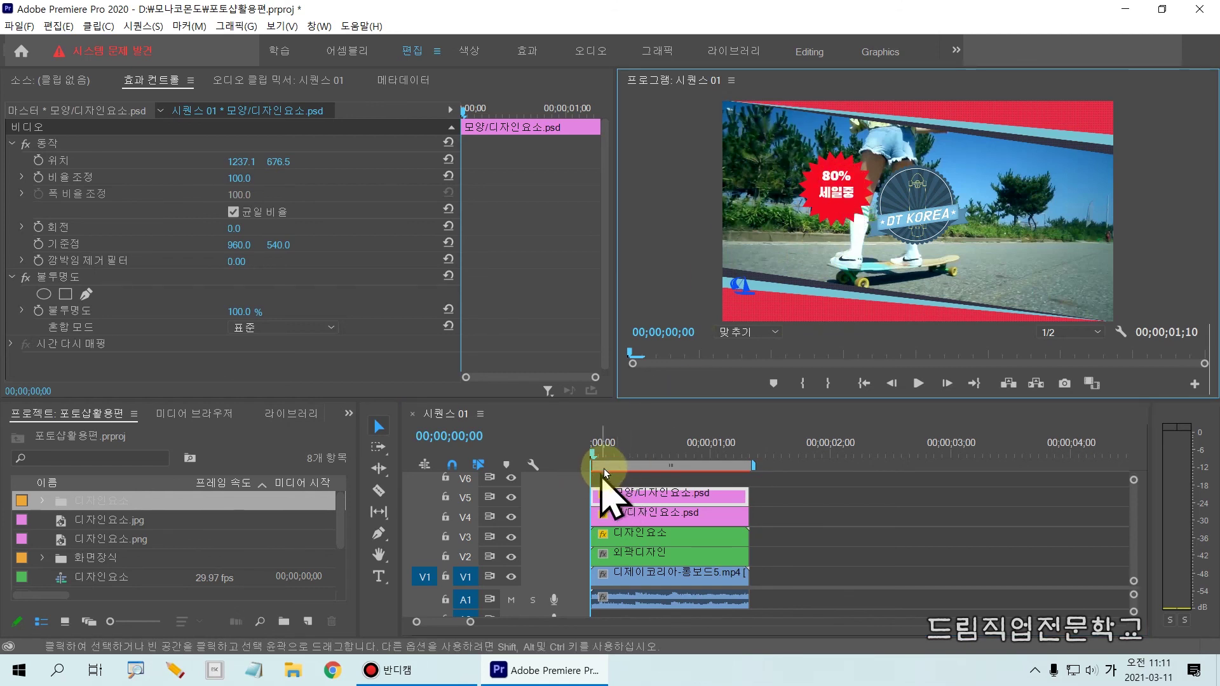
left_click_drag(371, 480, 748, 507)
key("Escape")
left_click(512, 499)
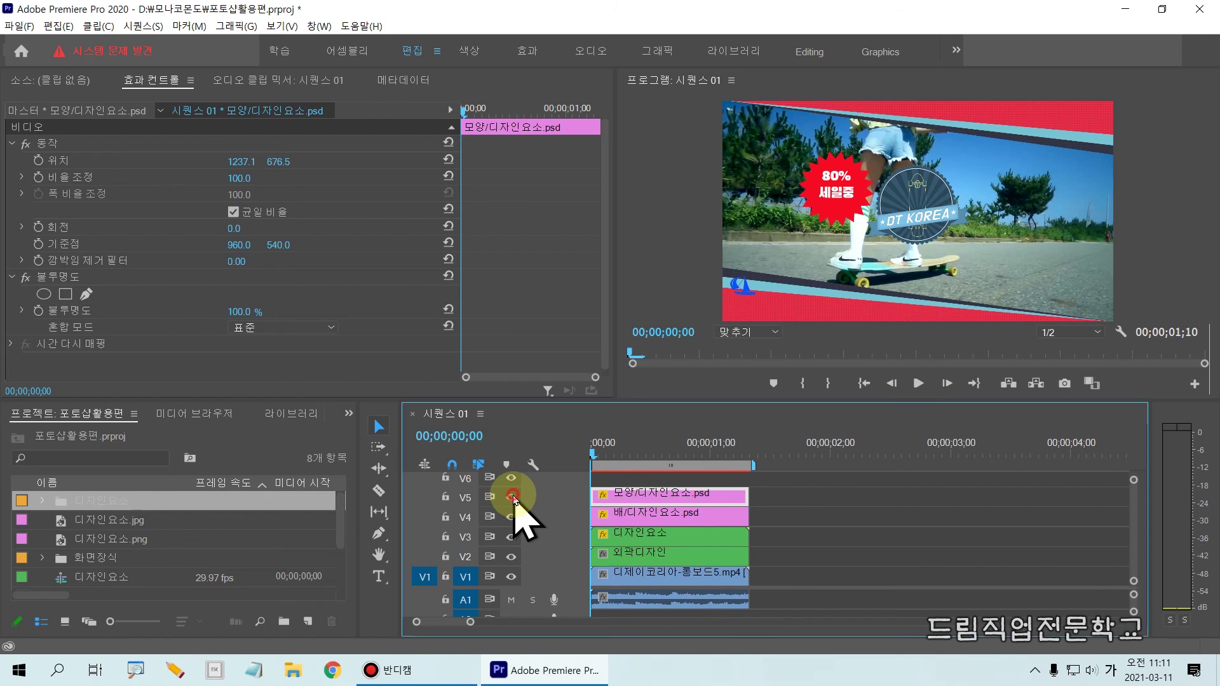
left_click(446, 498)
key("ctrl+2")
left_click_drag(500, 488, 530, 510)
left_click_drag(433, 483, 467, 514)
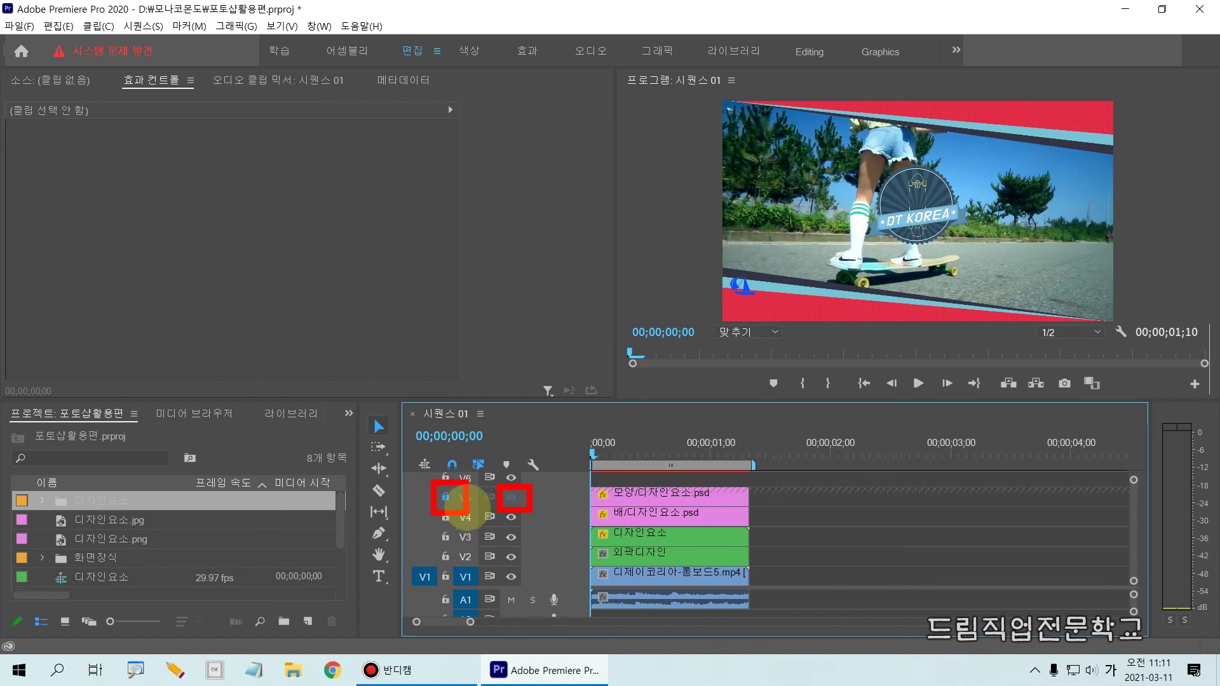
Move the boat layer onto the lower red band at about 917.1, 594.6 and set its scale to 115.0.
mouse_move(825, 173)
left_mouse_down()
mouse_move(753, 138)
mouse_move(857, 166)
mouse_move(785, 200)
left_mouse_up()
mouse_move(747, 302)
left_mouse_down()
mouse_move(720, 282)
mouse_move(733, 303)
left_mouse_up()
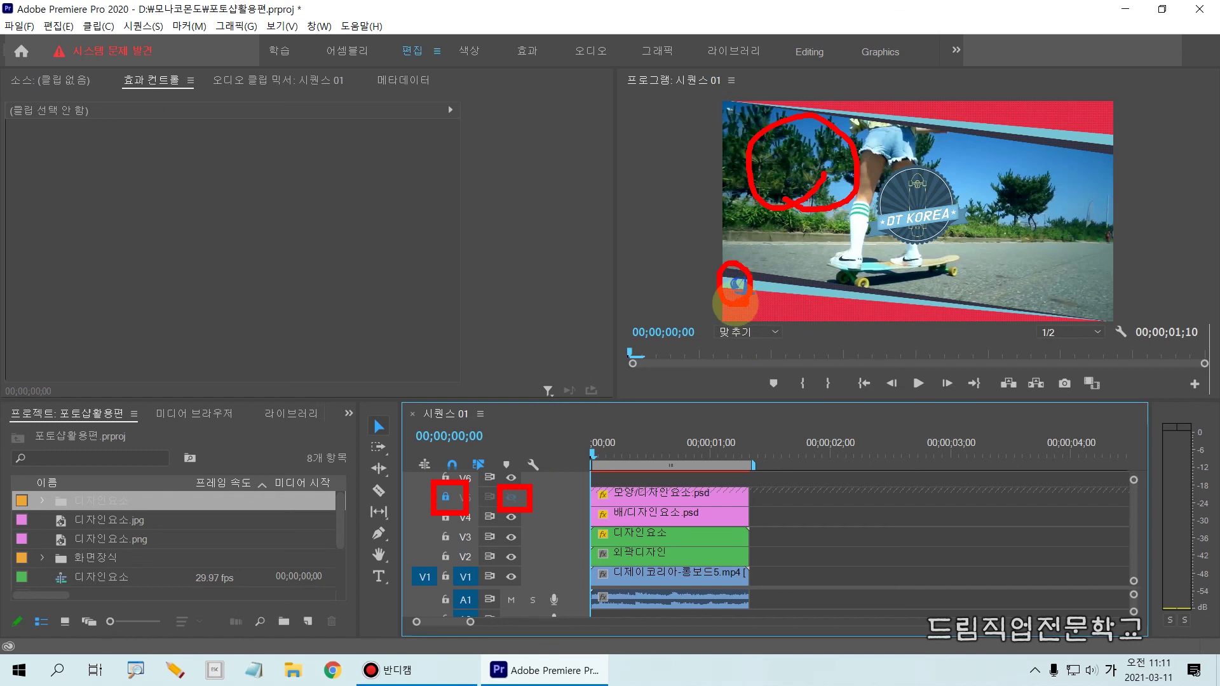
left_click(611, 515)
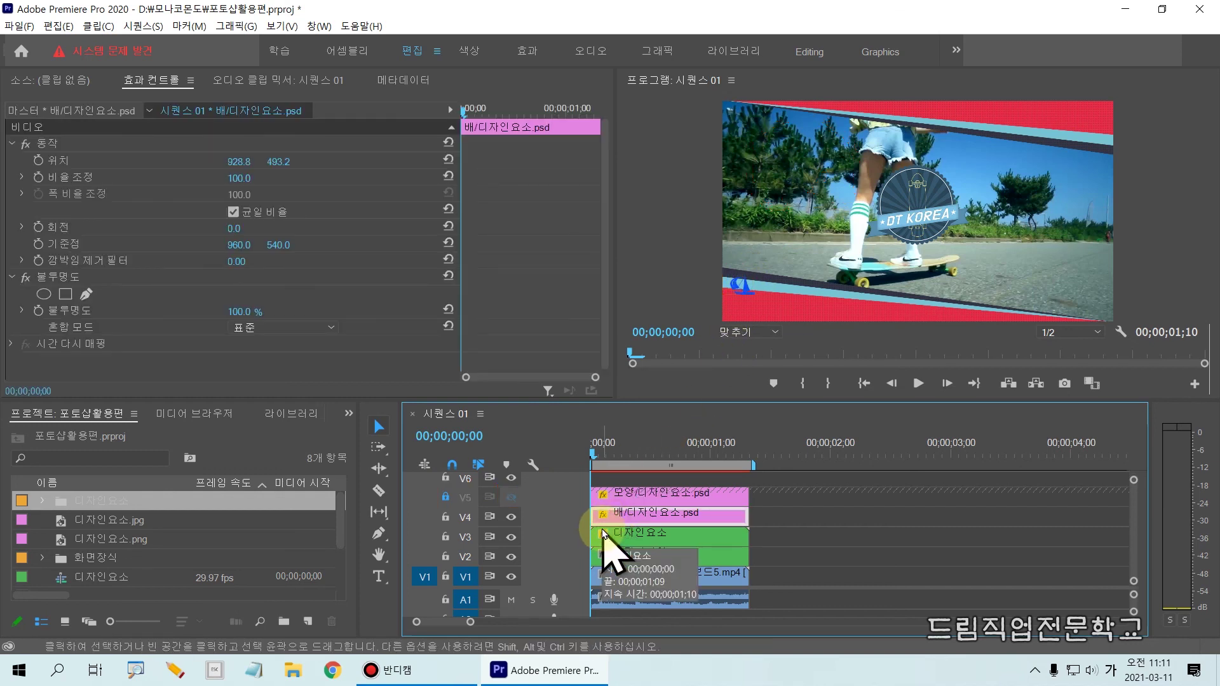
key("ctrl+2")
left_click_drag(589, 509, 749, 525)
key("Escape")
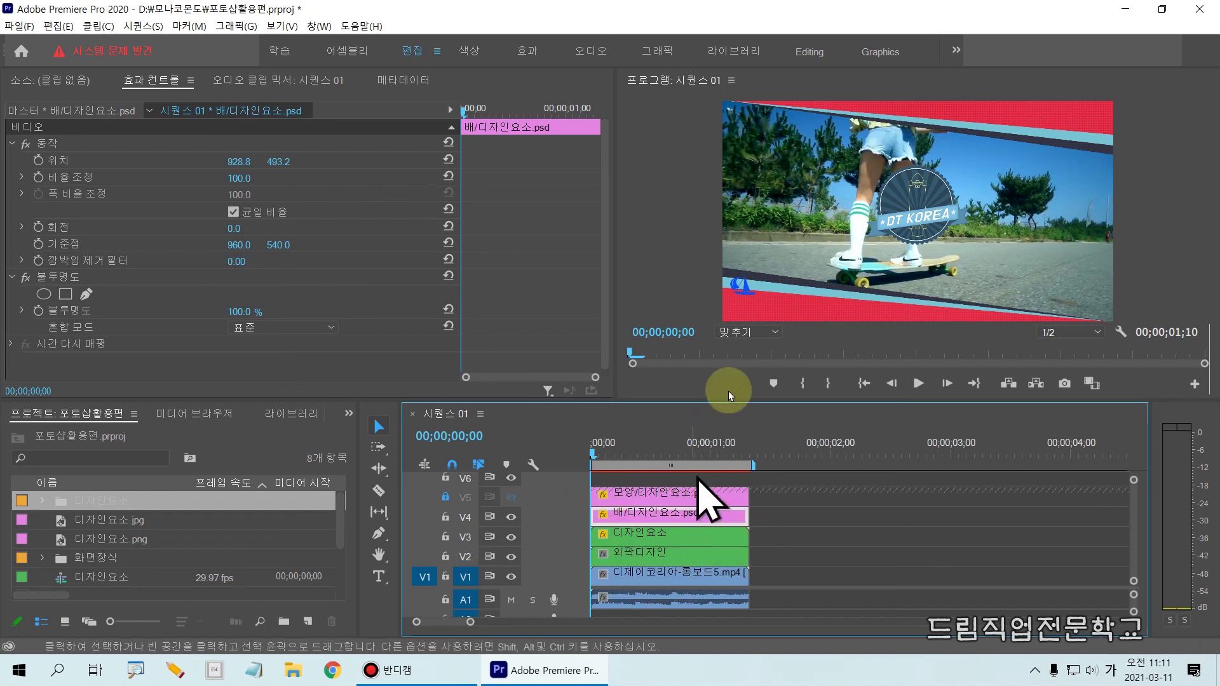
mouse_move(741, 291)
left_mouse_down()
mouse_move(755, 303)
mouse_move(810, 286)
mouse_move(775, 308)
mouse_move(749, 304)
left_mouse_up()
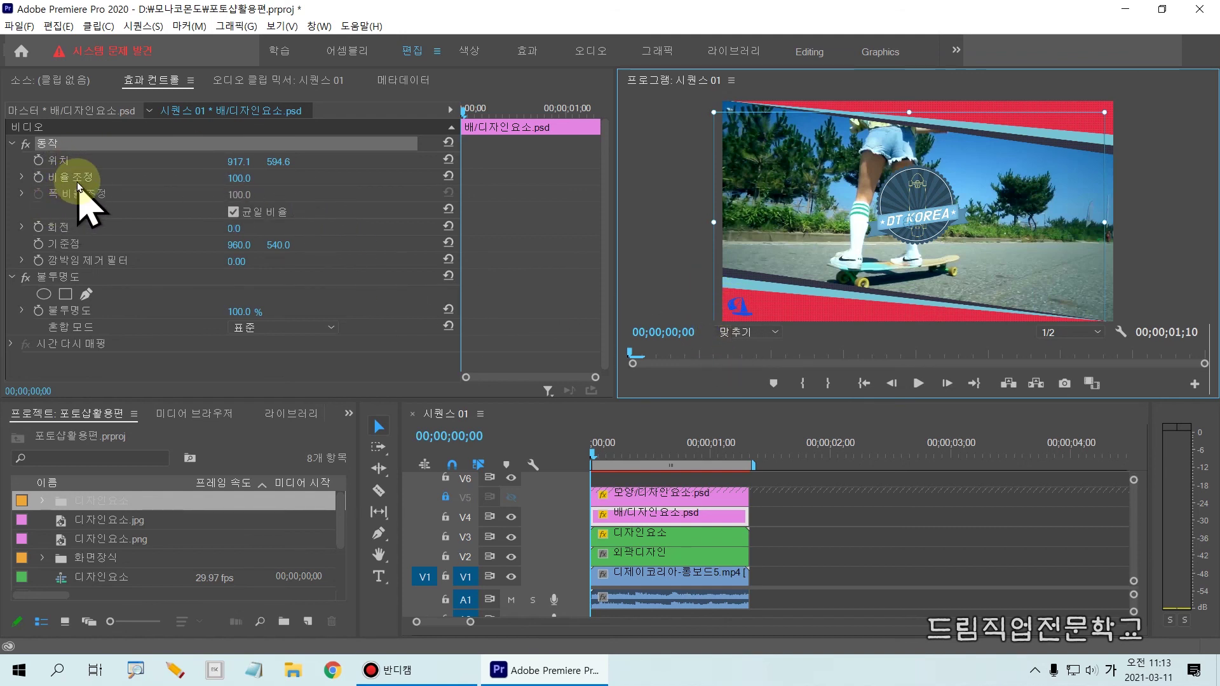
left_click_drag(16, 161, 338, 198)
key("Escape")
left_click_drag(235, 179, 241, 181)
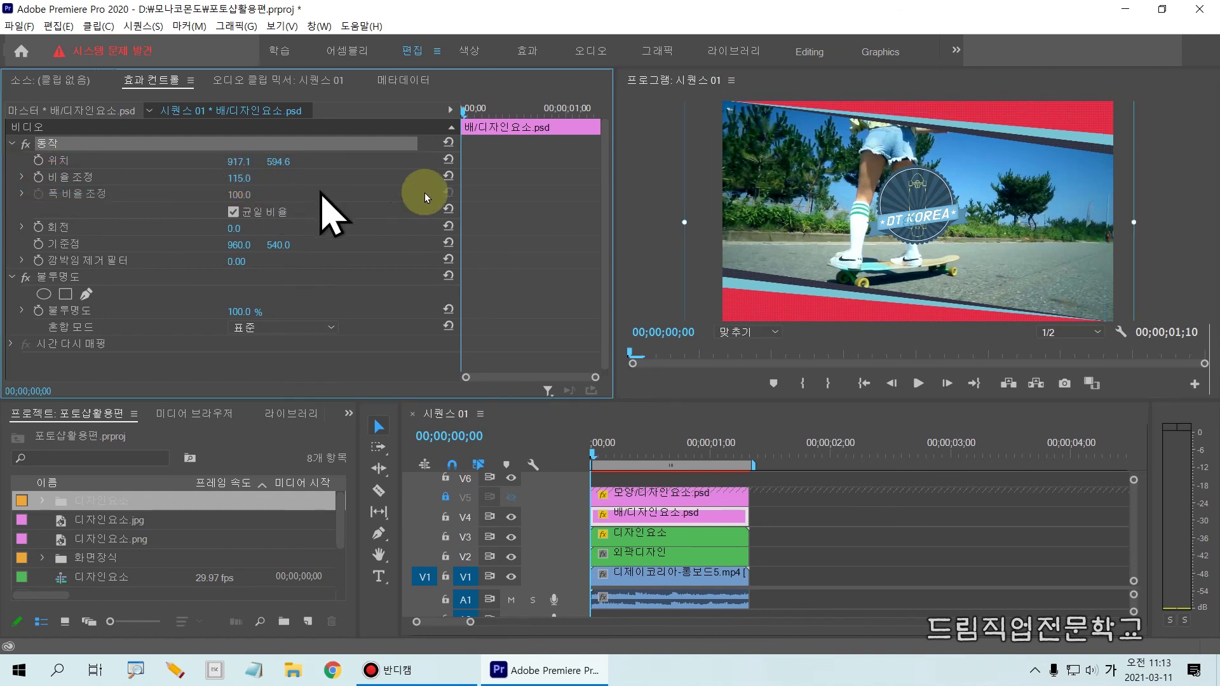
Reposition the enlarged boat within the lower red band of the program preview to about 1081.0, 532.2.
left_click_drag(697, 233, 734, 218)
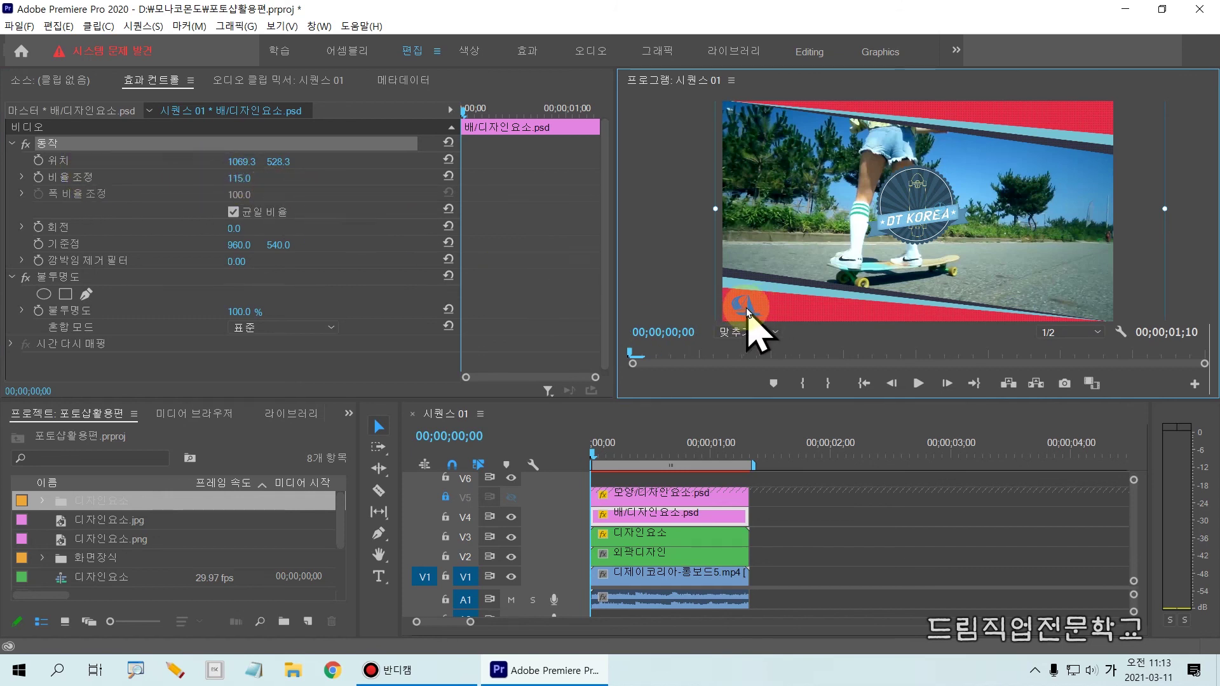
left_click_drag(746, 308, 745, 306)
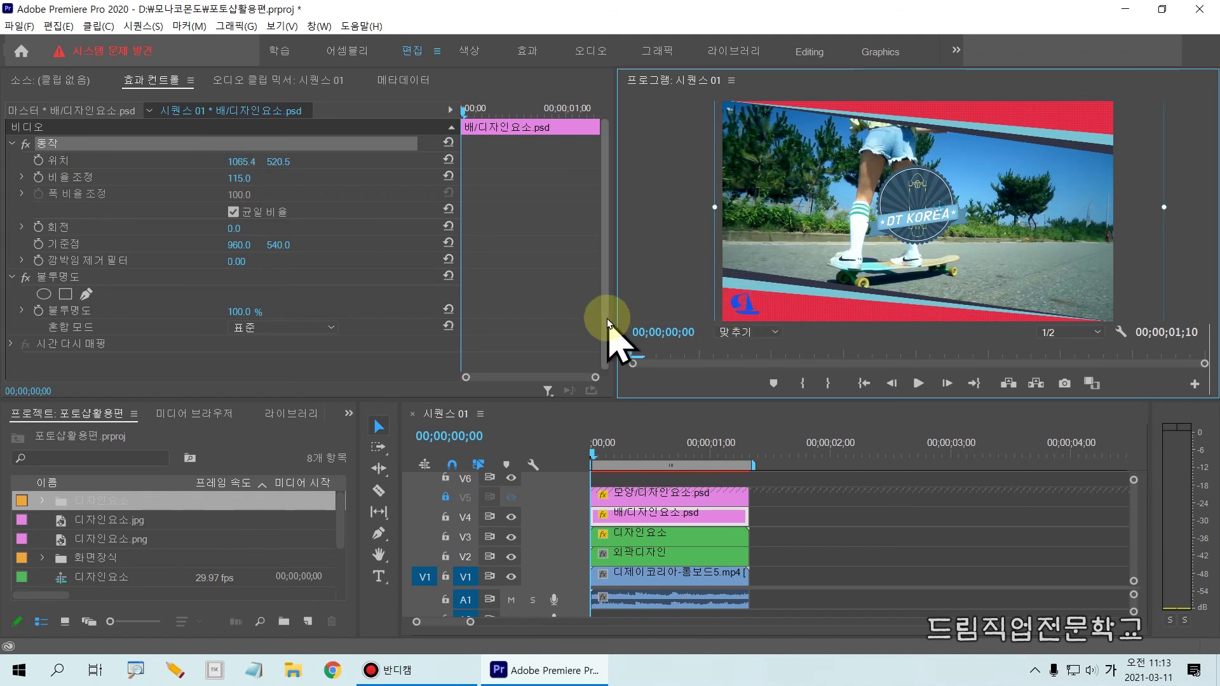
mouse_move(741, 310)
left_mouse_down()
mouse_move(716, 342)
mouse_move(744, 310)
left_mouse_up()
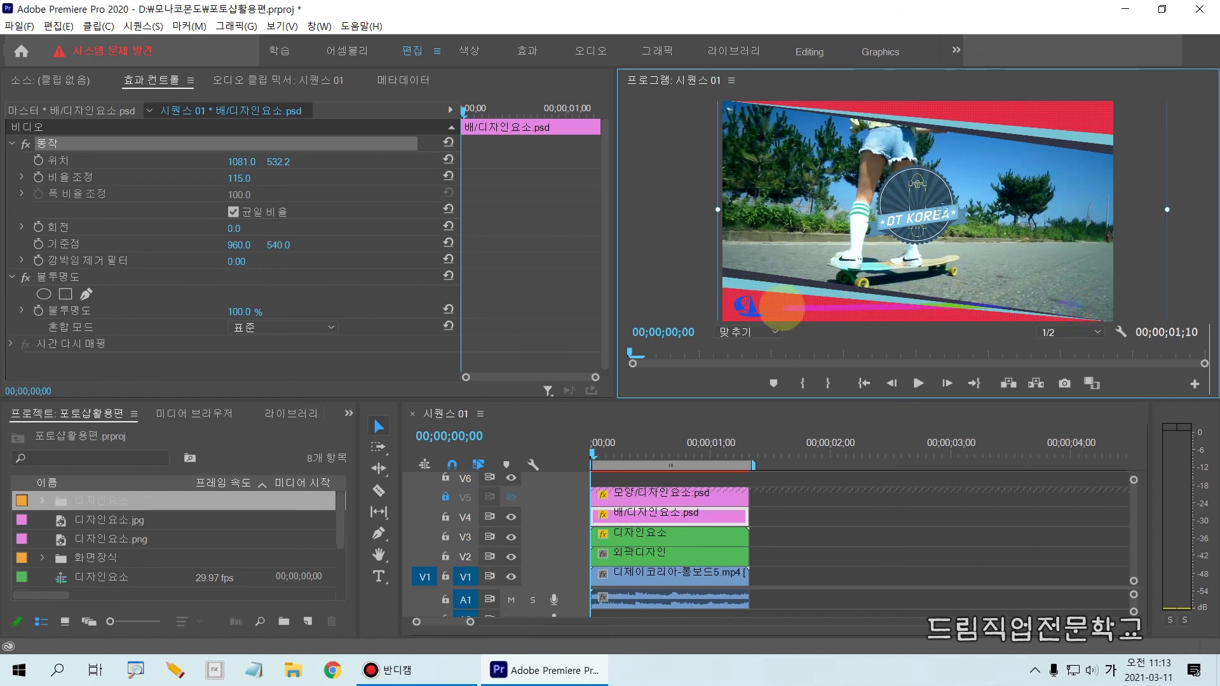
mouse_move(763, 302)
left_mouse_down()
mouse_move(740, 319)
mouse_move(762, 330)
left_mouse_up()
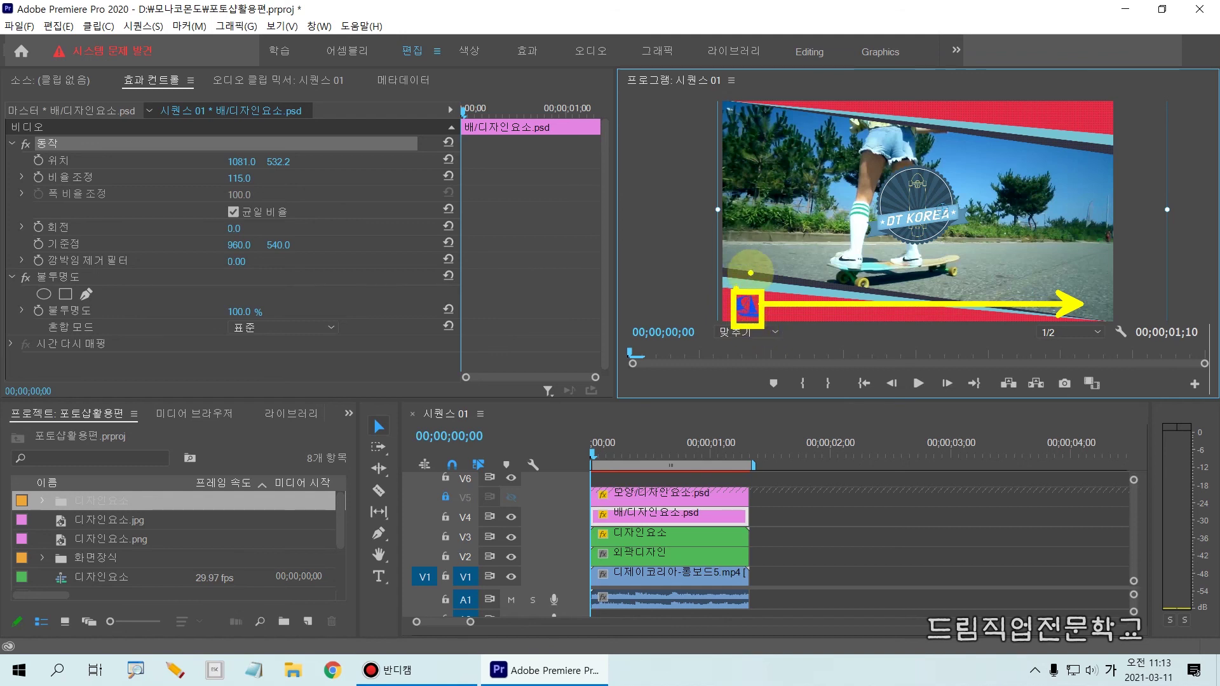
left_click_drag(1065, 290, 1110, 329)
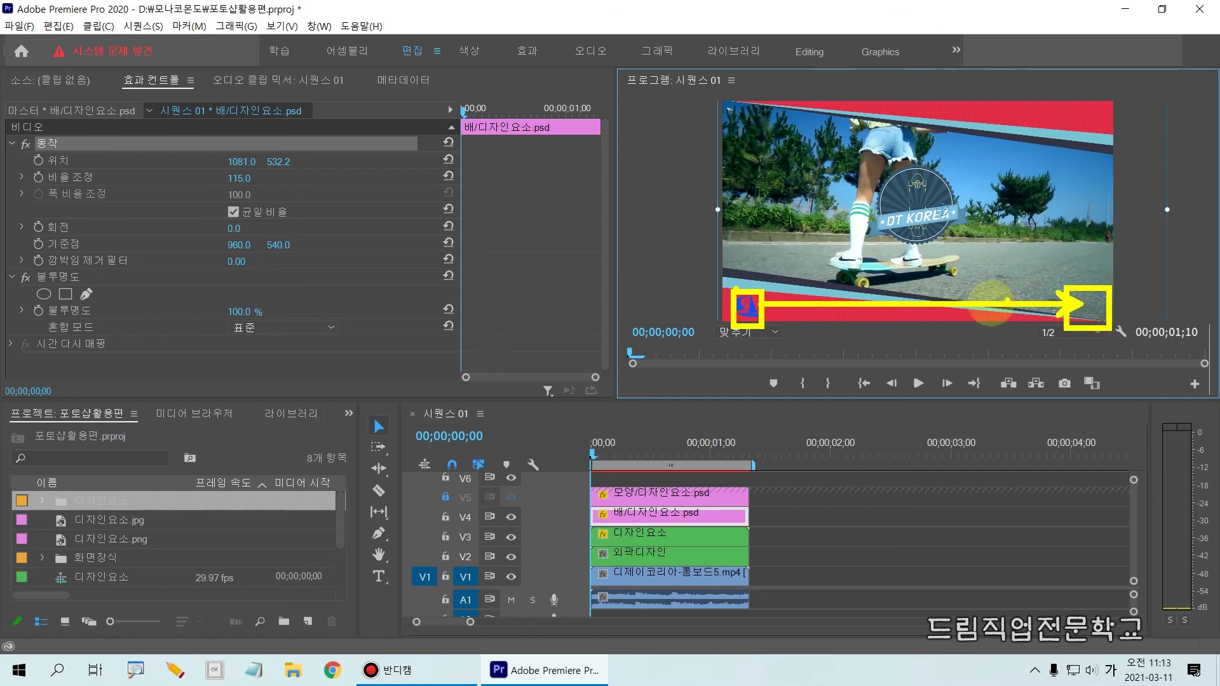
key("Escape")
Turn on position keyframing for the boat clip at 00;00;00;00 to set its starting keyframe.
mouse_move(589, 453)
left_mouse_down()
mouse_move(621, 456)
mouse_move(590, 448)
left_mouse_up()
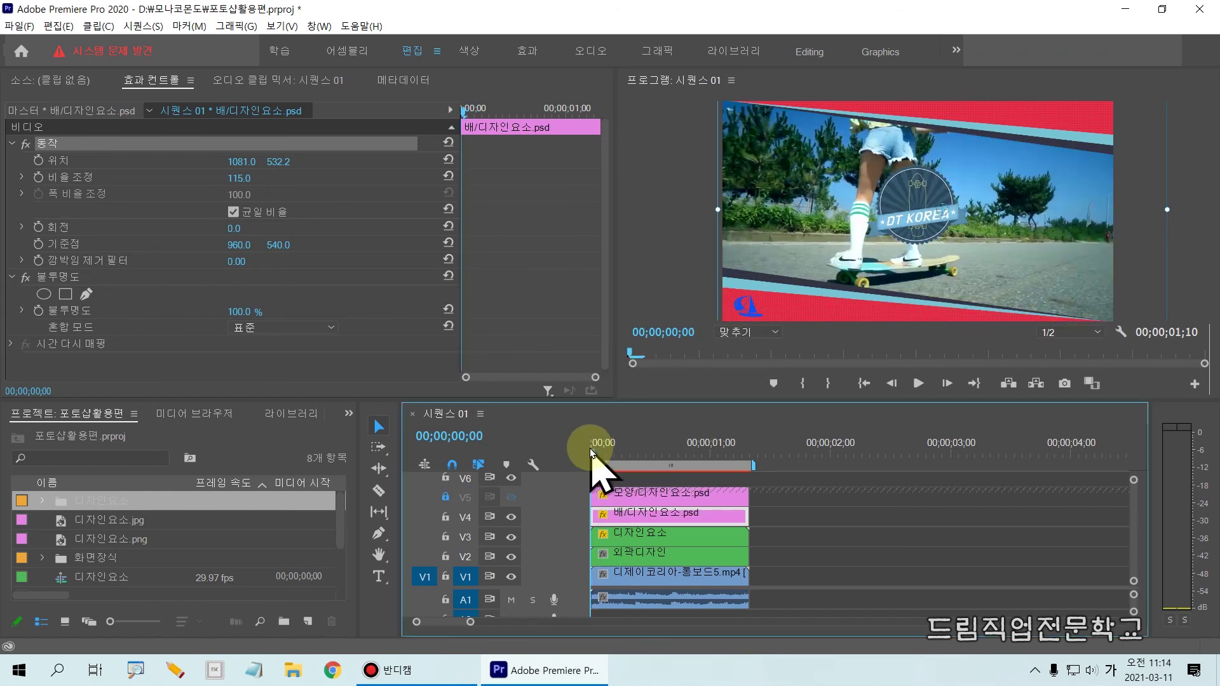
left_click(38, 160)
key("ctrl+2")
mouse_move(17, 146)
left_mouse_down()
mouse_move(221, 180)
mouse_move(367, 174)
left_mouse_up()
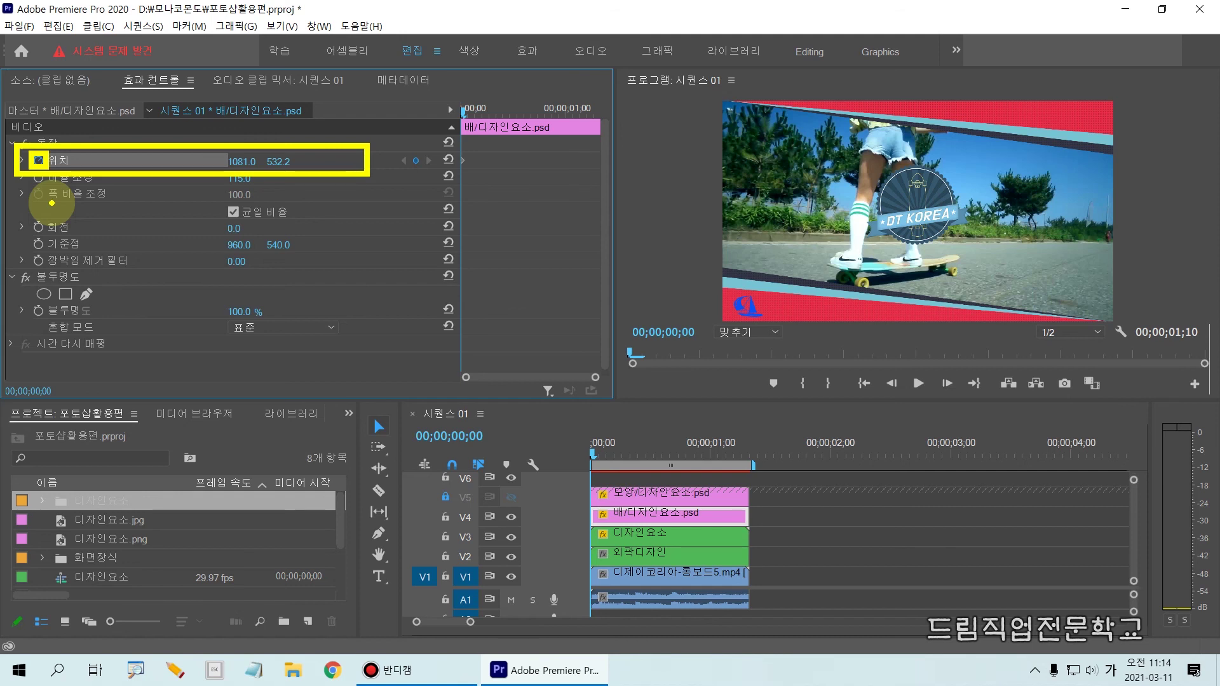
key("Escape")
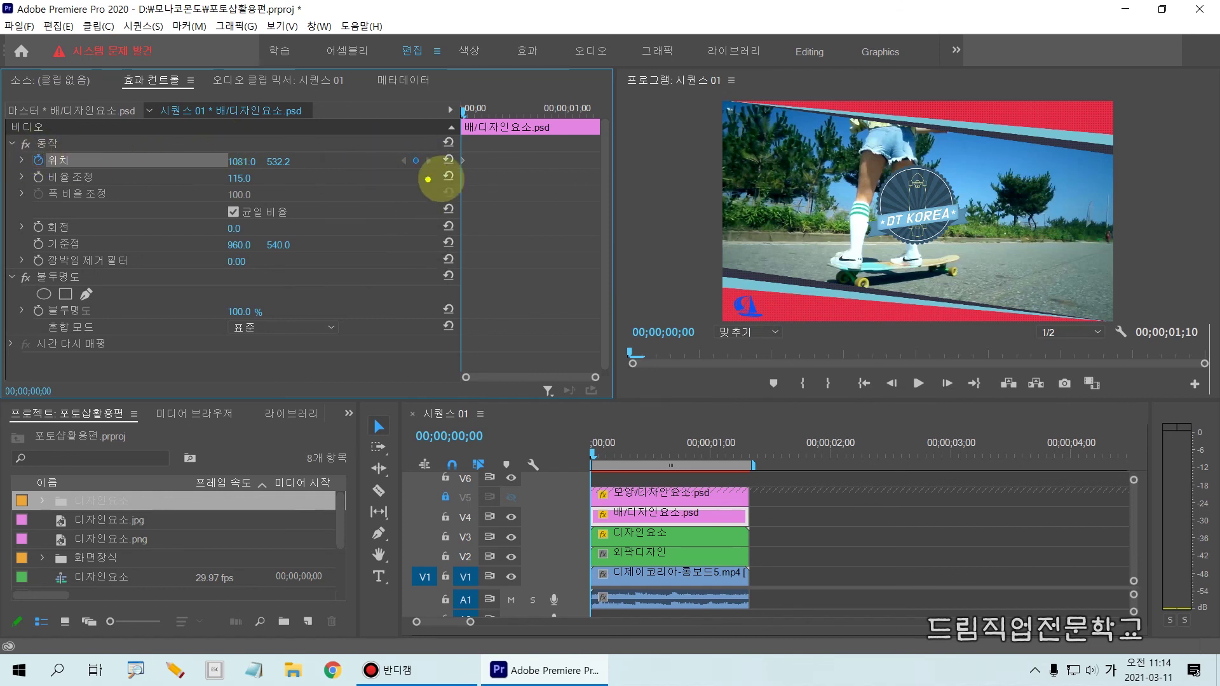
left_click_drag(450, 147, 477, 181)
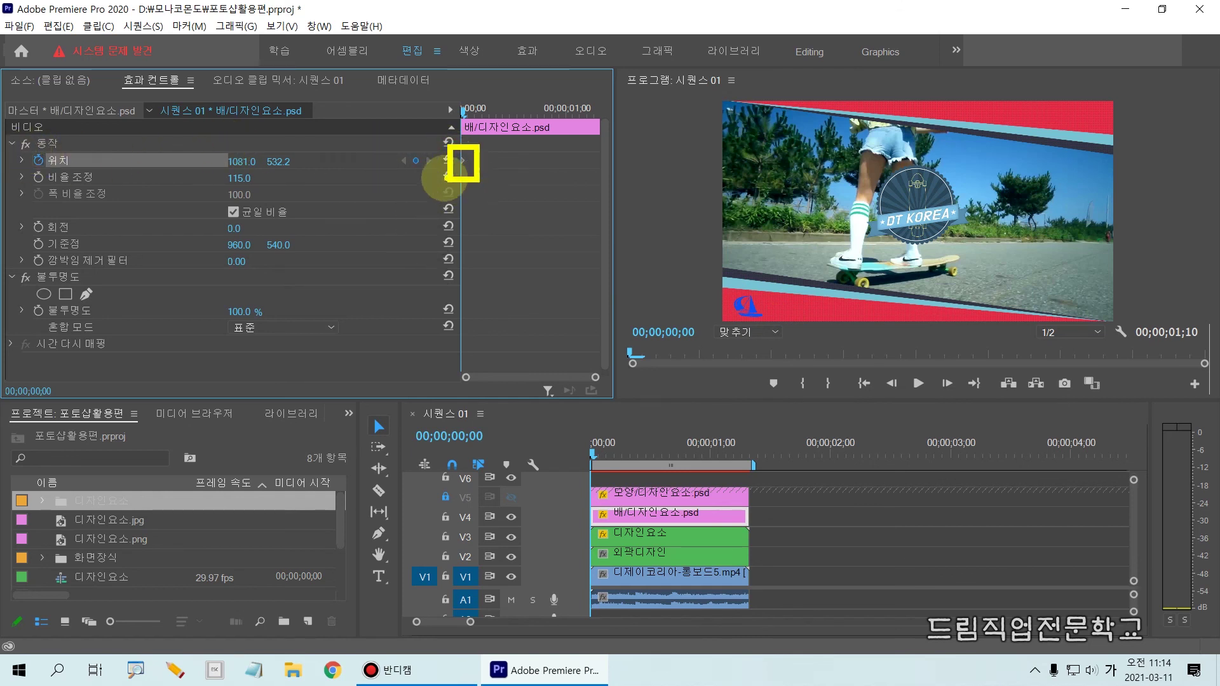
key("Escape")
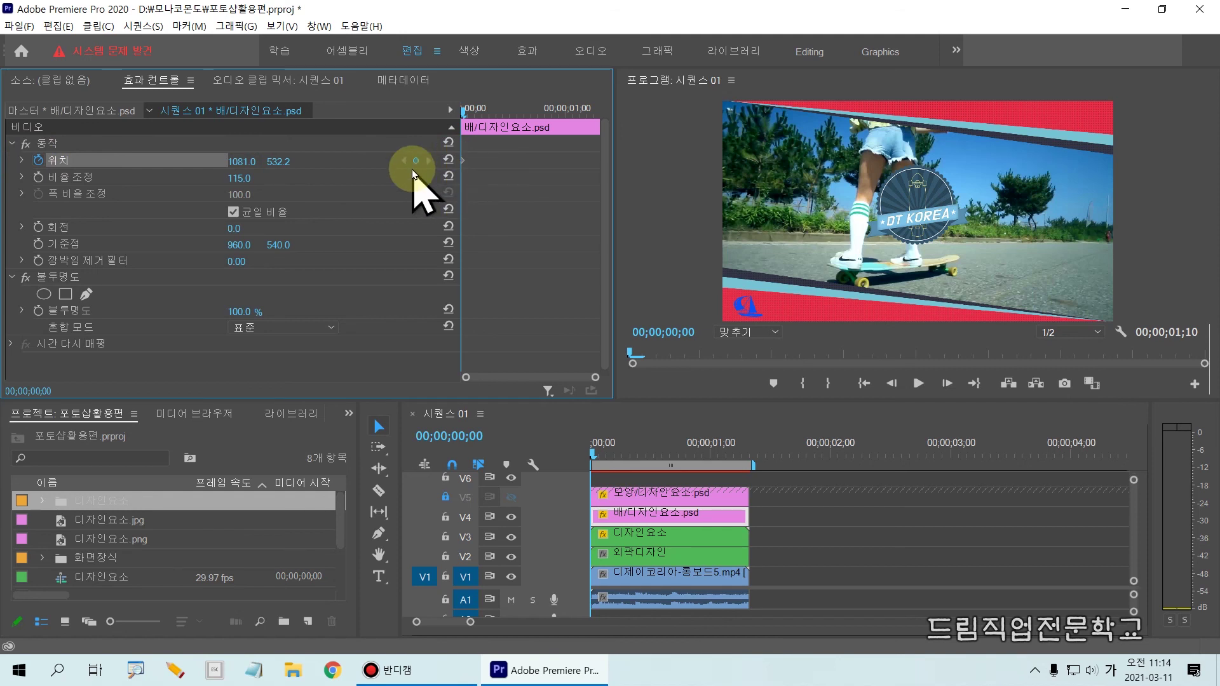
Add a position keyframe for the boat at 00;00;01;08 by setting its horizontal position to 2765.0.
left_click(596, 455)
mouse_move(596, 455)
left_mouse_down()
mouse_move(744, 464)
mouse_move(747, 583)
left_mouse_up()
key("ctrl+2")
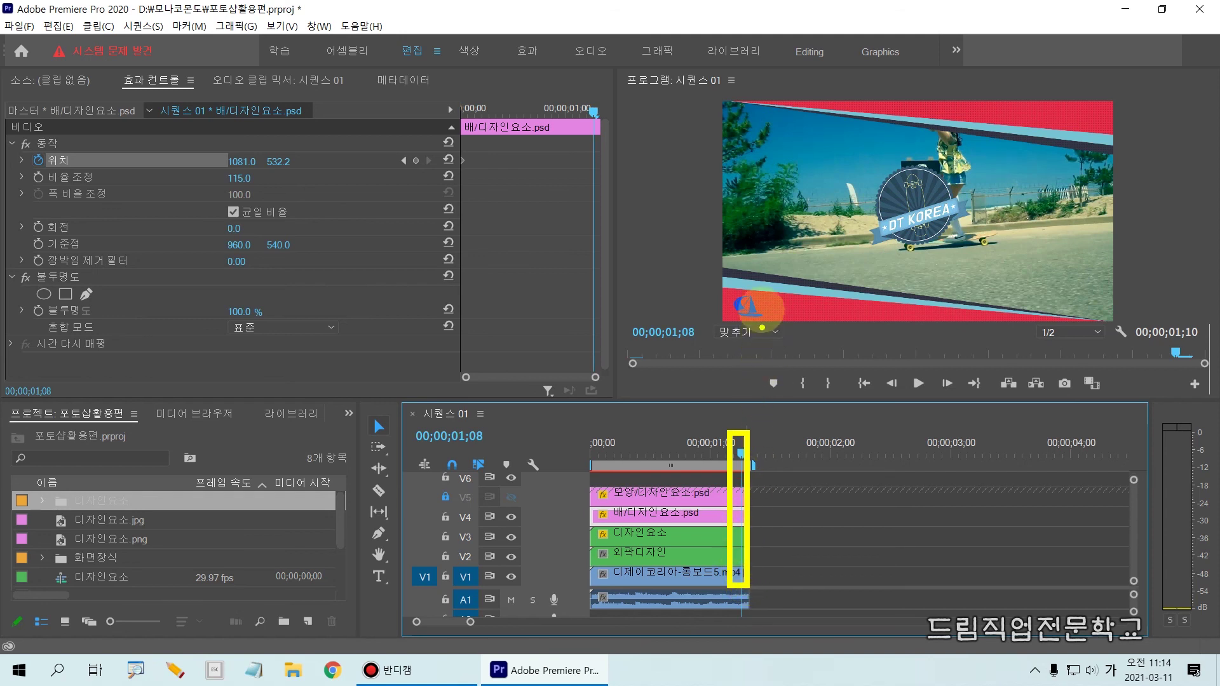
key("Escape")
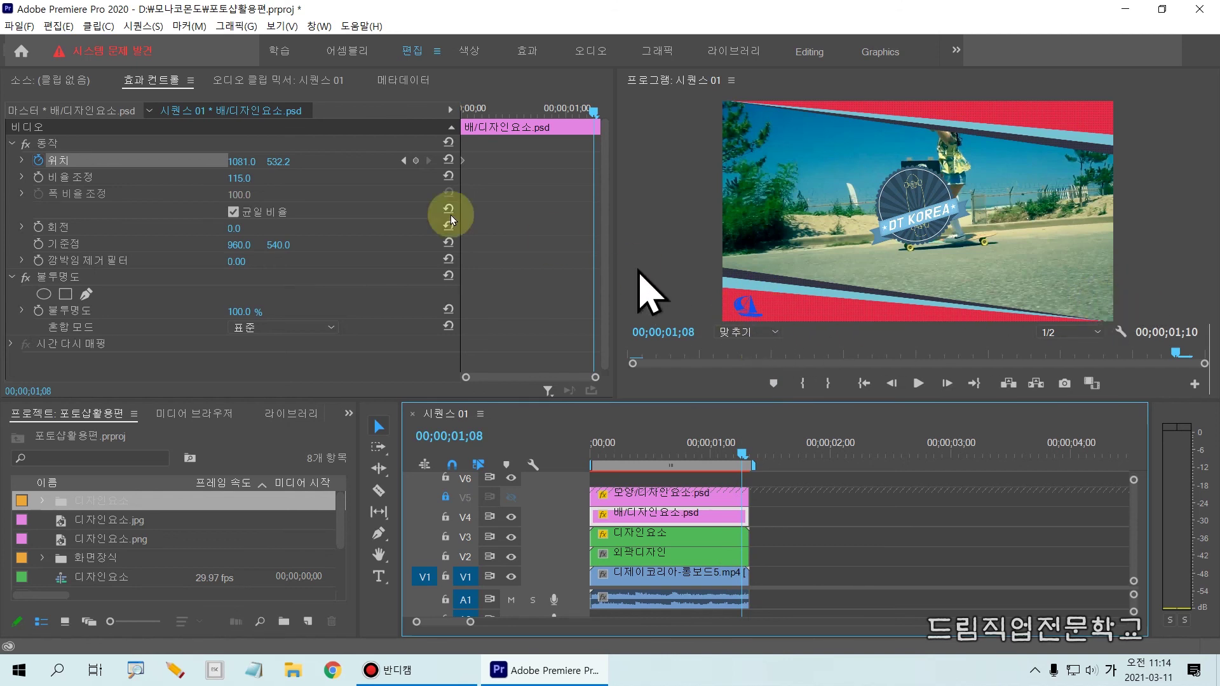
key("ctrl+2")
left_click_drag(212, 146, 347, 184)
left_click_drag(224, 168, 259, 171)
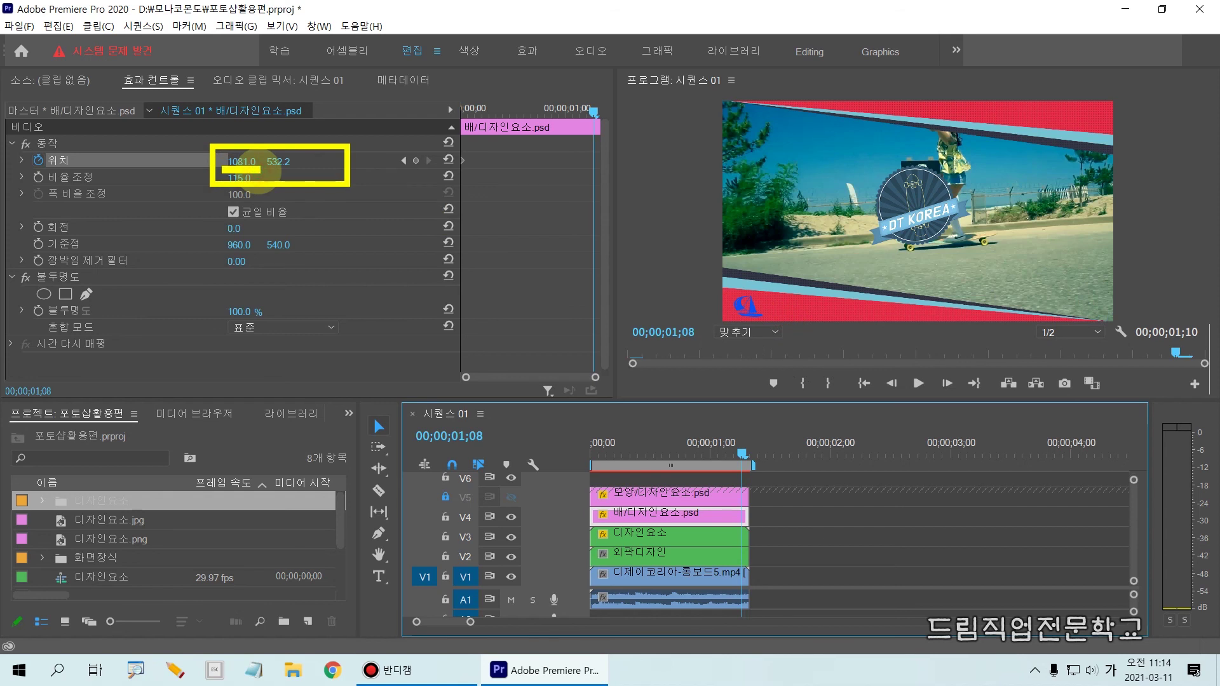
key("Escape")
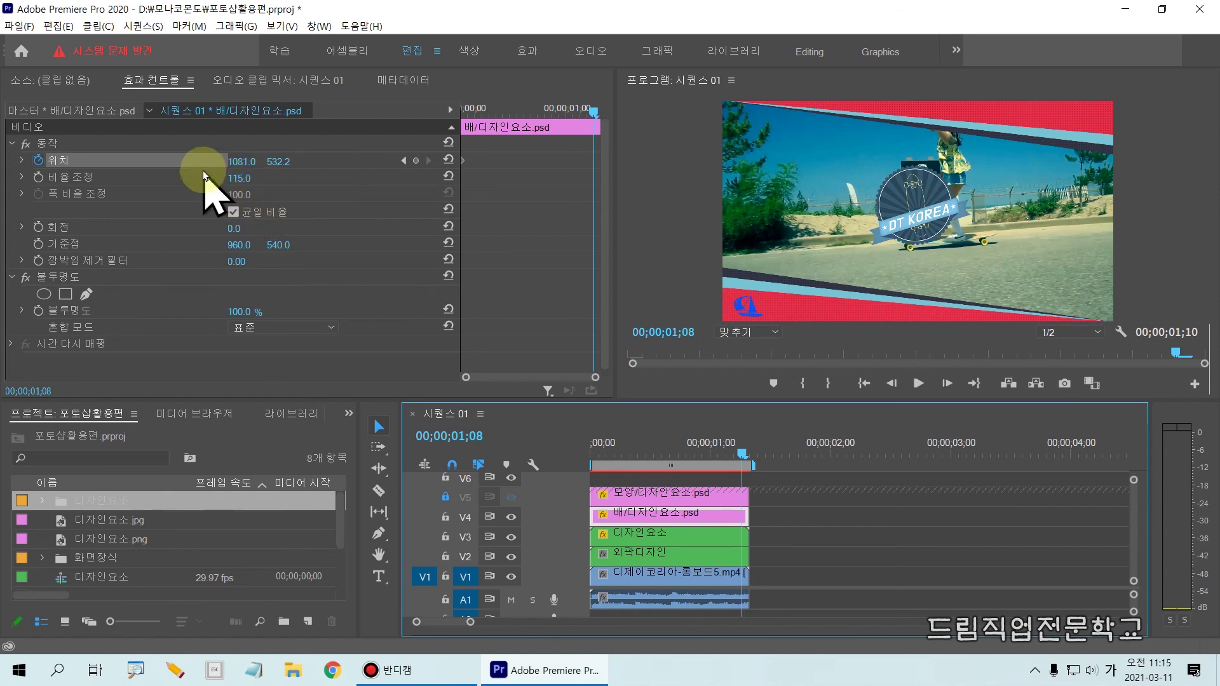
left_click_drag(235, 161, 826, 190)
left_click_drag(240, 167, 994, 216)
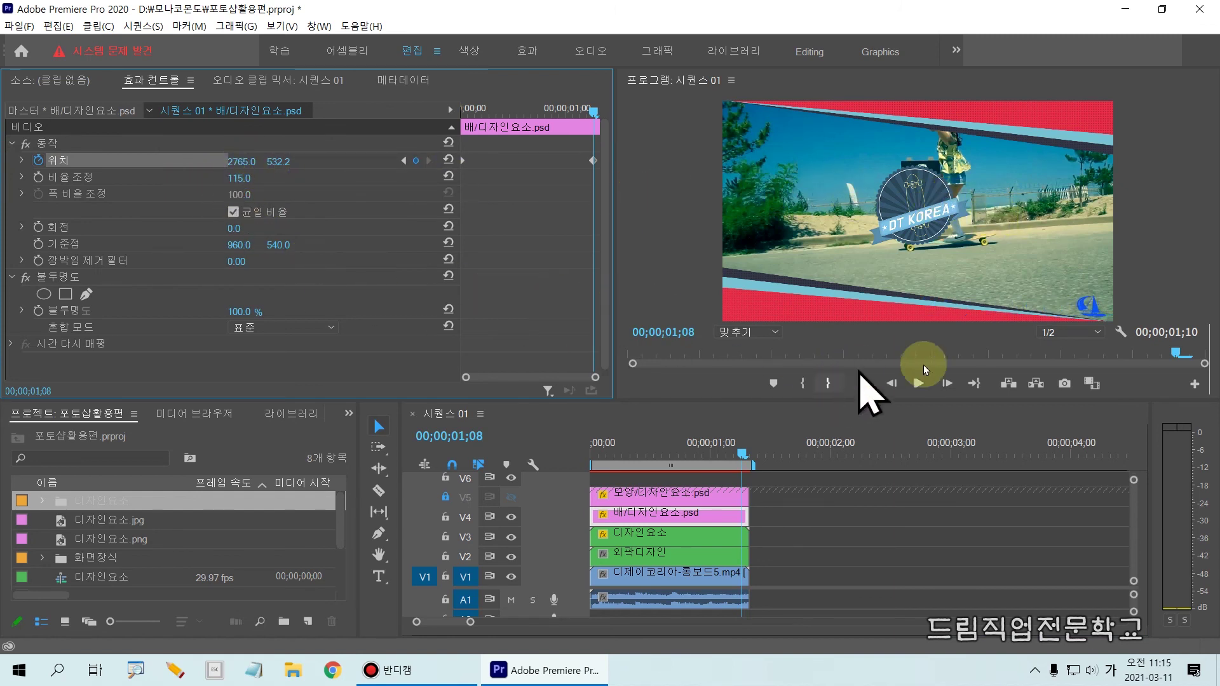
mouse_move(1062, 288)
left_mouse_down()
mouse_move(1080, 324)
mouse_move(1130, 338)
left_mouse_up()
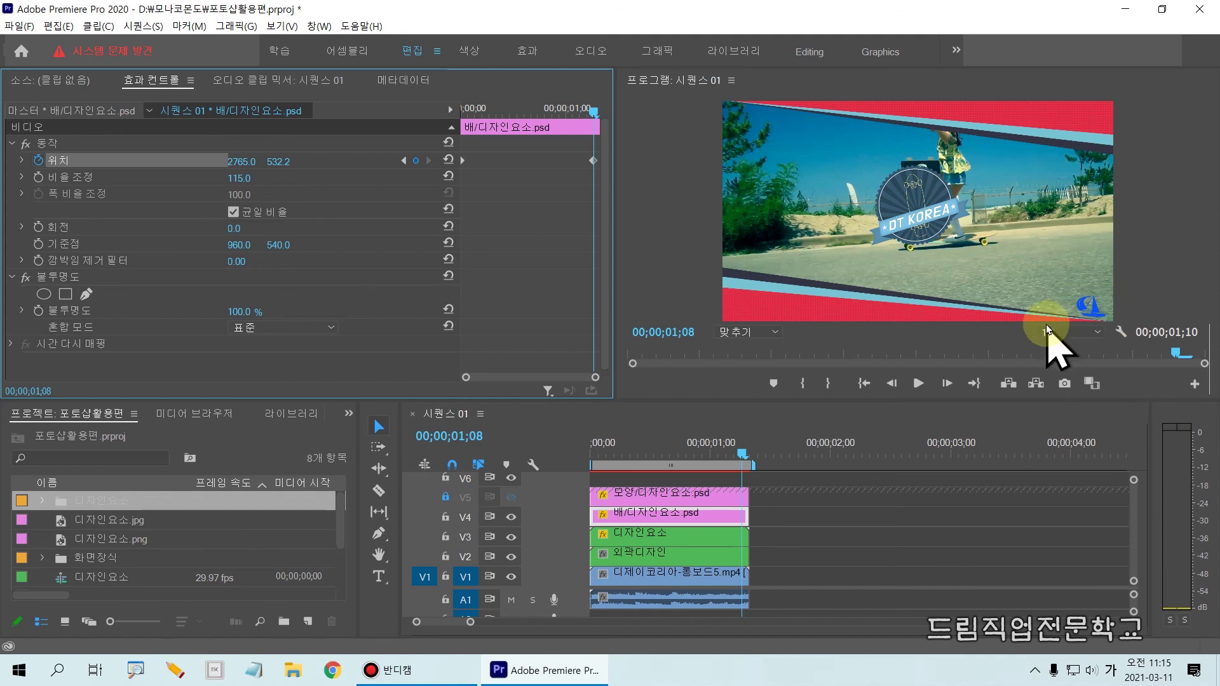
Play the sequence from its beginning to preview the boat's movement, and return the playhead to 00;00;00;00.
left_click_drag(741, 454, 574, 468)
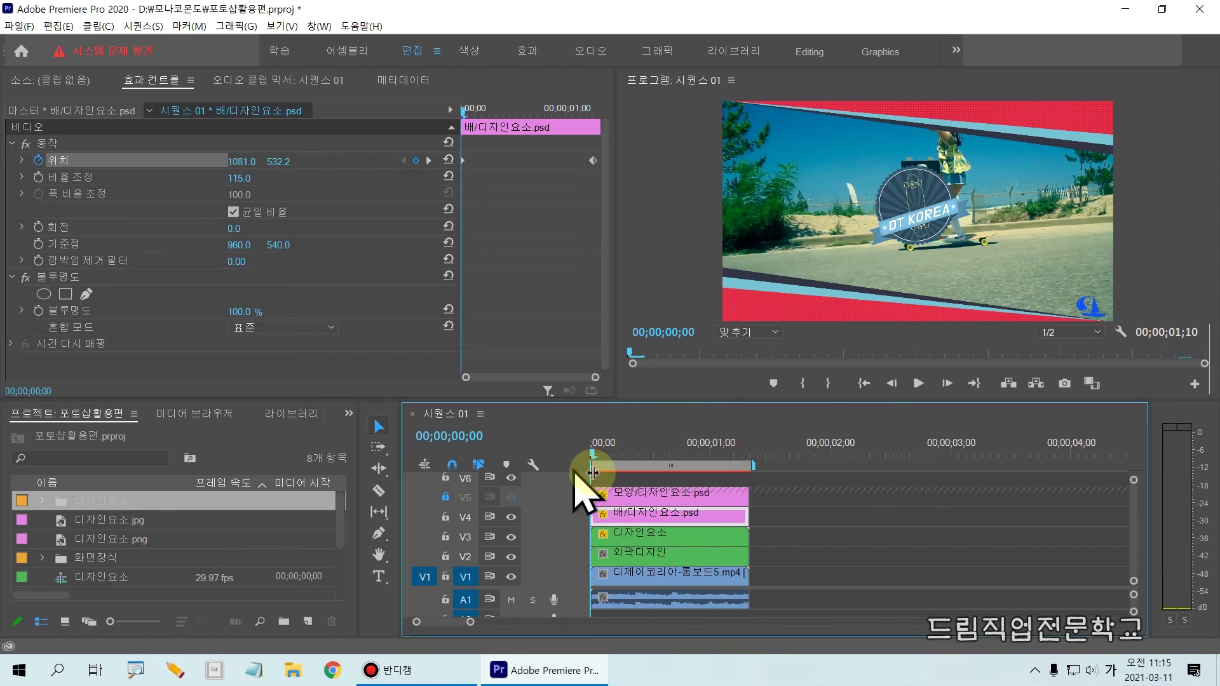
key("space")
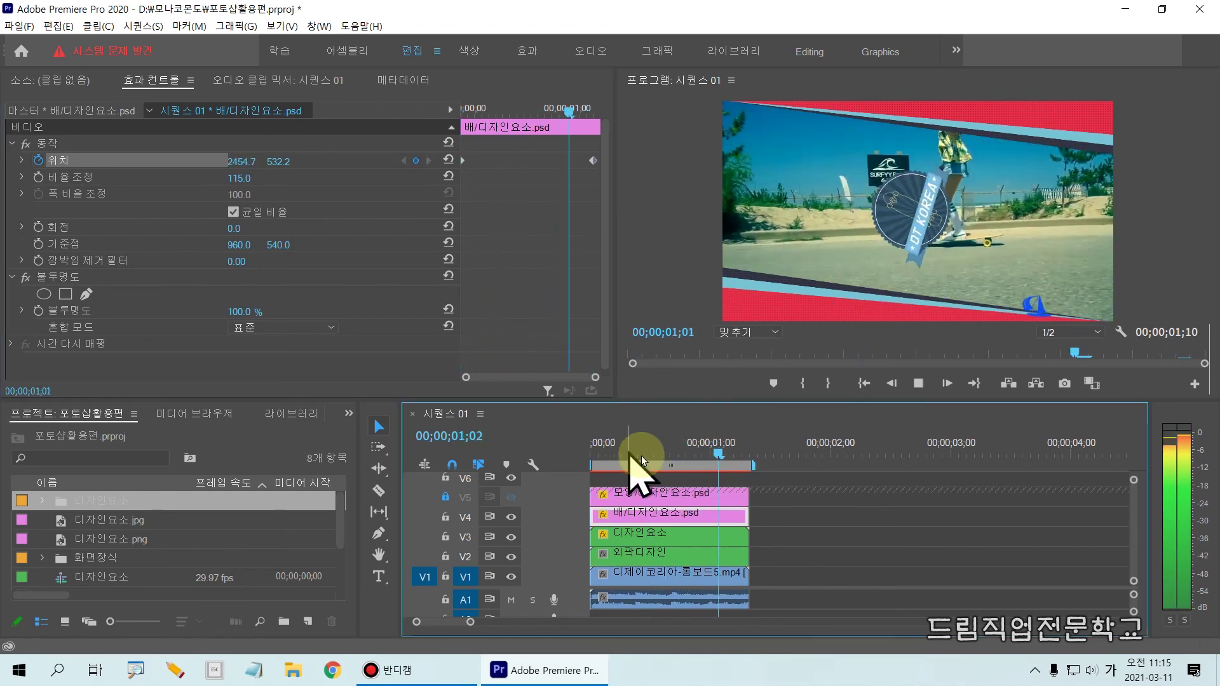
left_click_drag(745, 453, 586, 474)
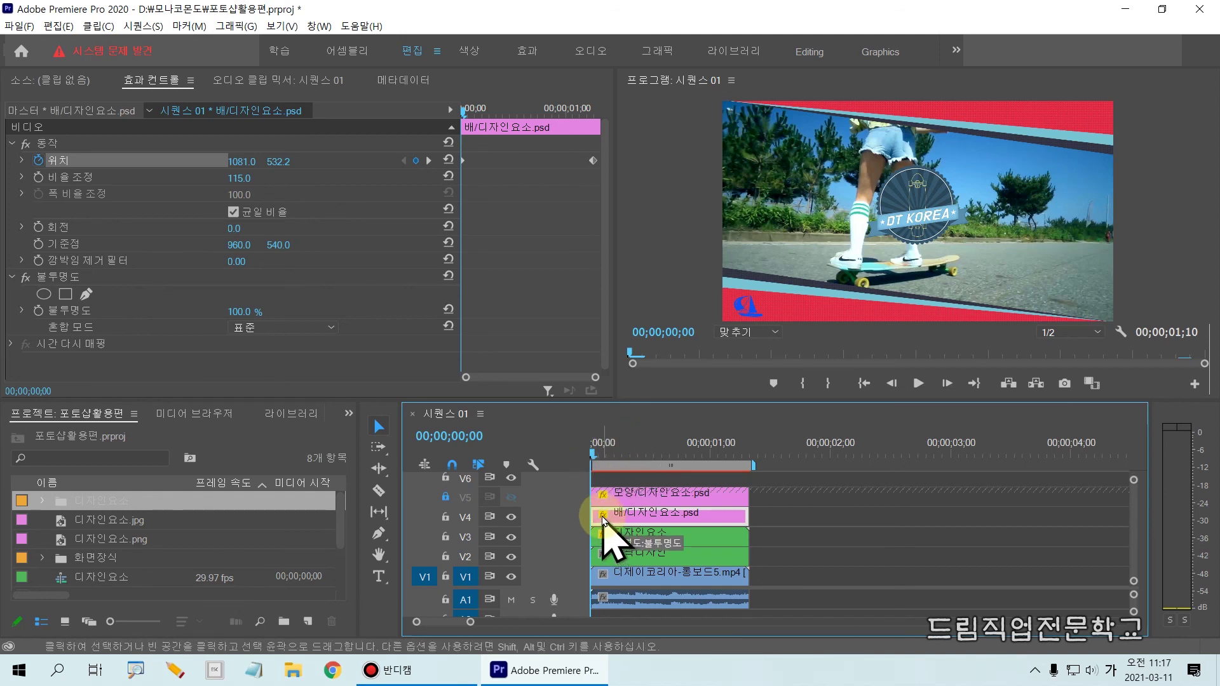
Unlock video track V5 and turn its output back on to show the badge layer.
left_click_drag(499, 491, 531, 509)
left_click_drag(434, 488, 467, 509)
key("Escape")
left_click(445, 497)
left_click(512, 498)
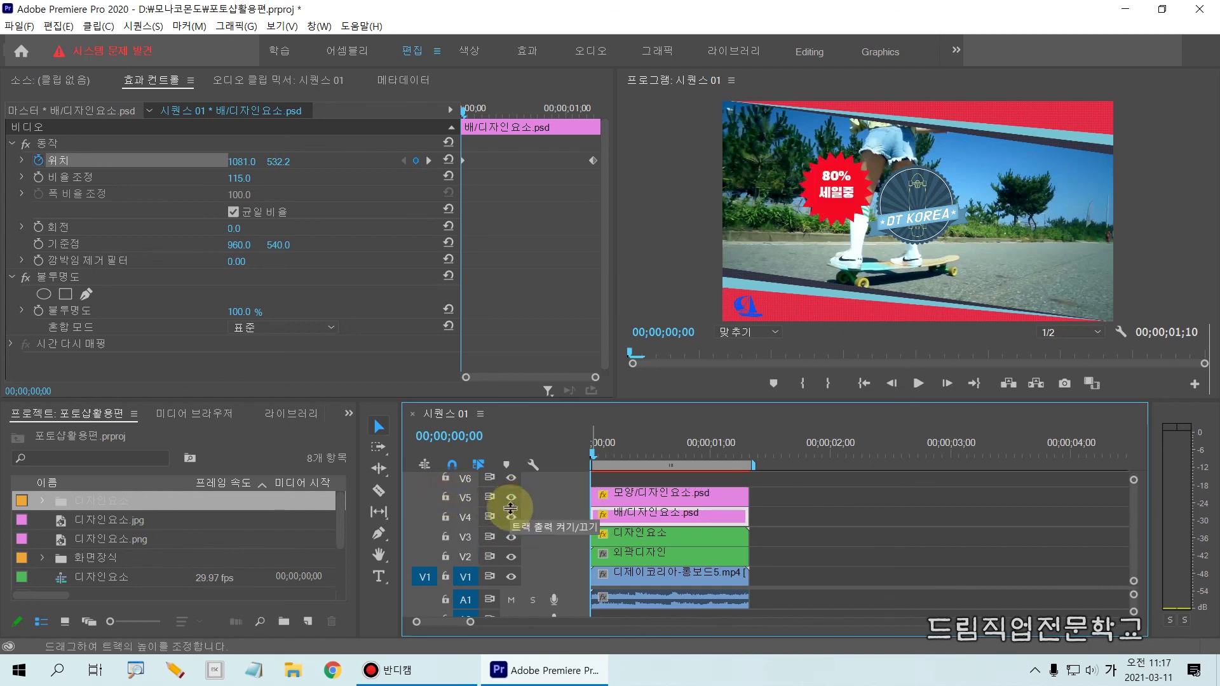
Move the 80% 세일중 badge to the upper-left corner of the video frame, at about 885.9, 473.7.
left_click(830, 193)
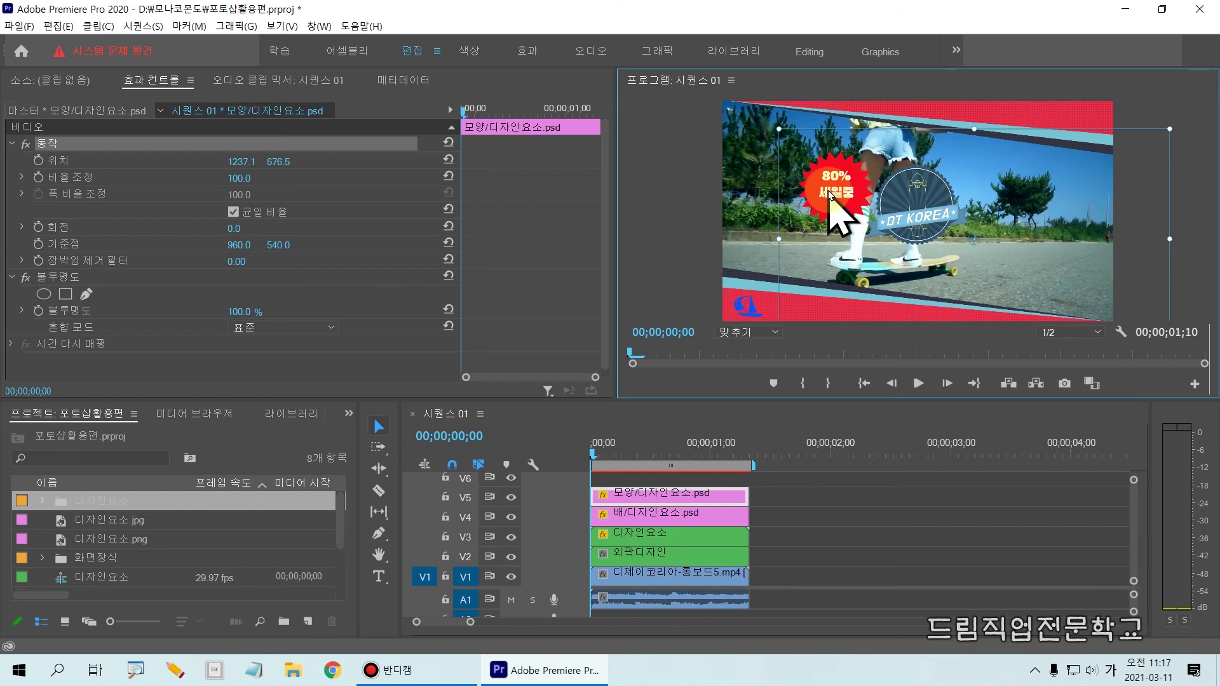
left_click_drag(830, 193, 758, 152)
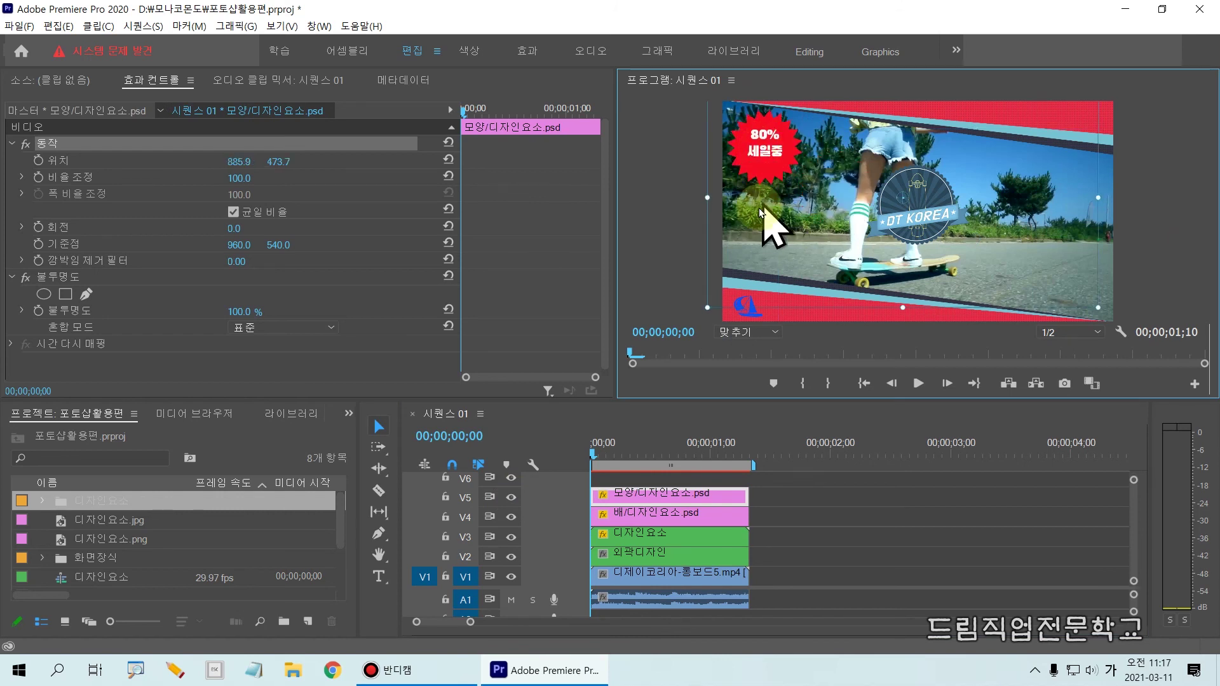
left_click(669, 201)
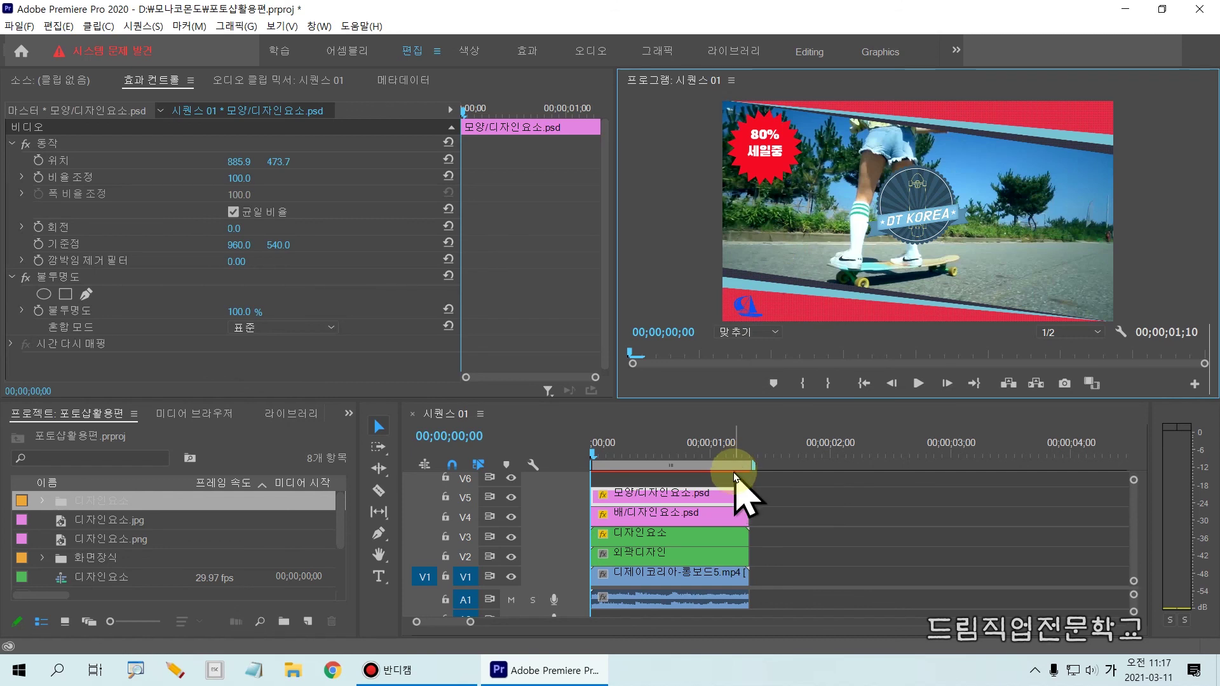
Trim the end of the badge clip 모양/디자인요소.psd on V5 to leave only a few frames at the sequence start.
key("ctrl+2")
mouse_move(583, 480)
left_mouse_down()
mouse_move(580, 490)
mouse_move(763, 516)
left_mouse_up()
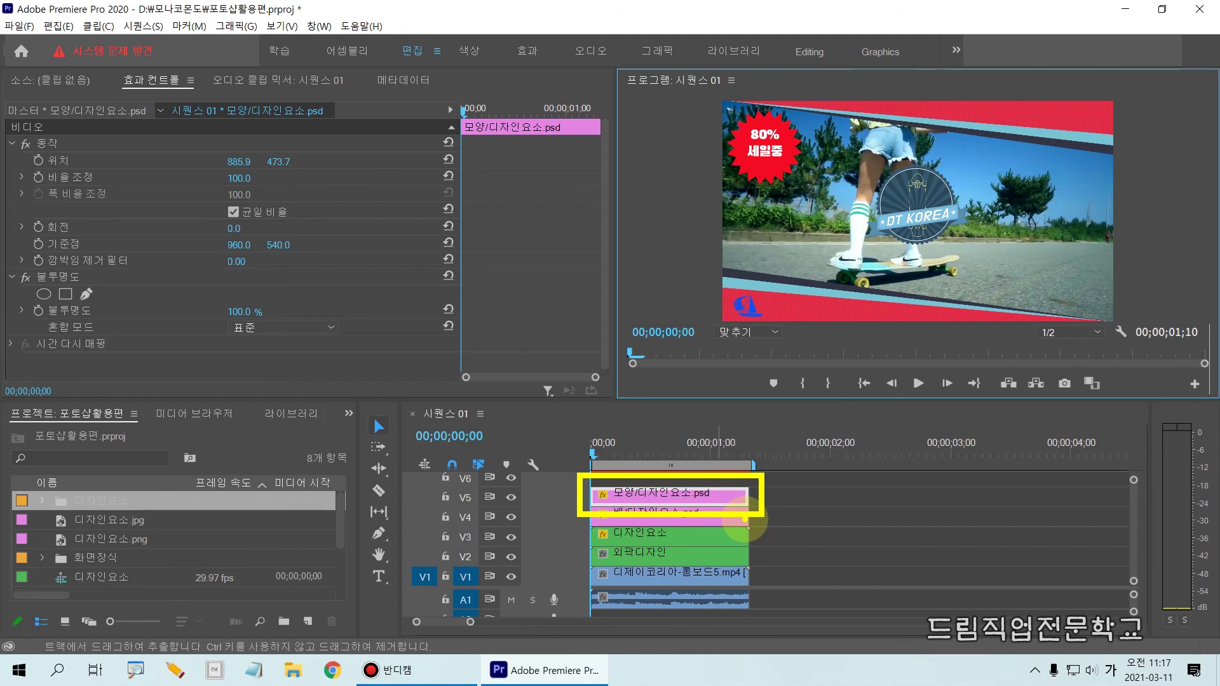
key("Escape")
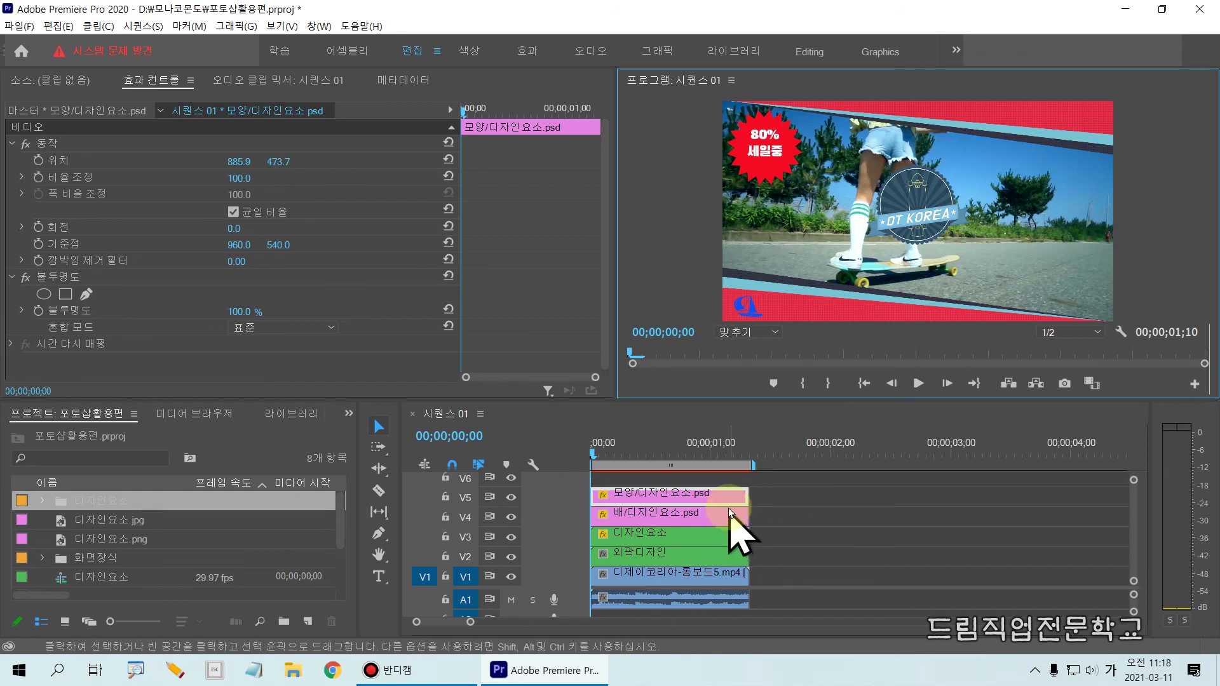
left_click_drag(747, 497, 600, 499)
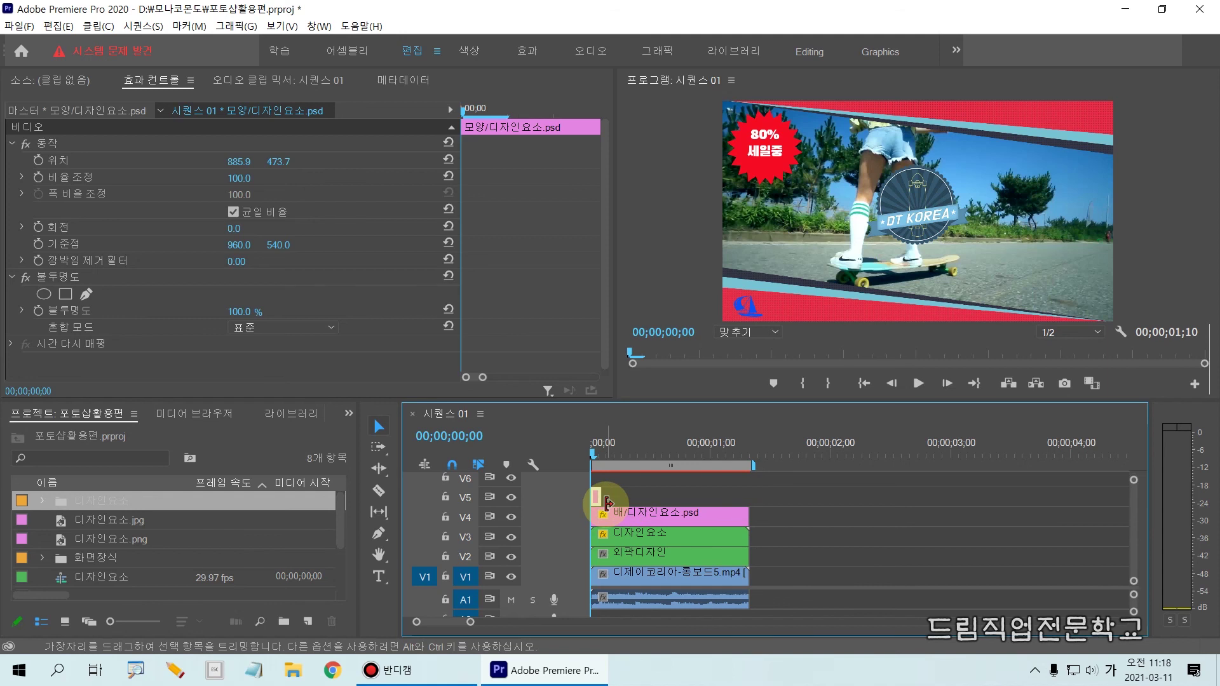
Play the sequence to check the shortened badge clip on V5, and return the playhead to 00;00;00;00.
key("space")
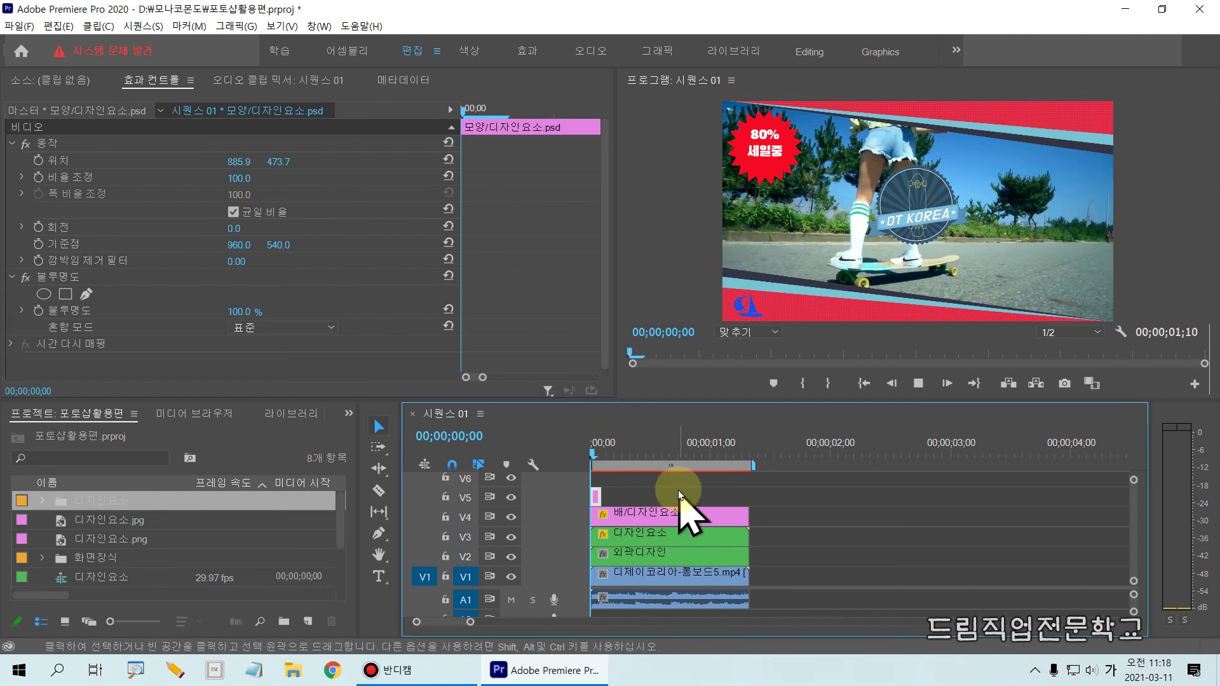
key("space")
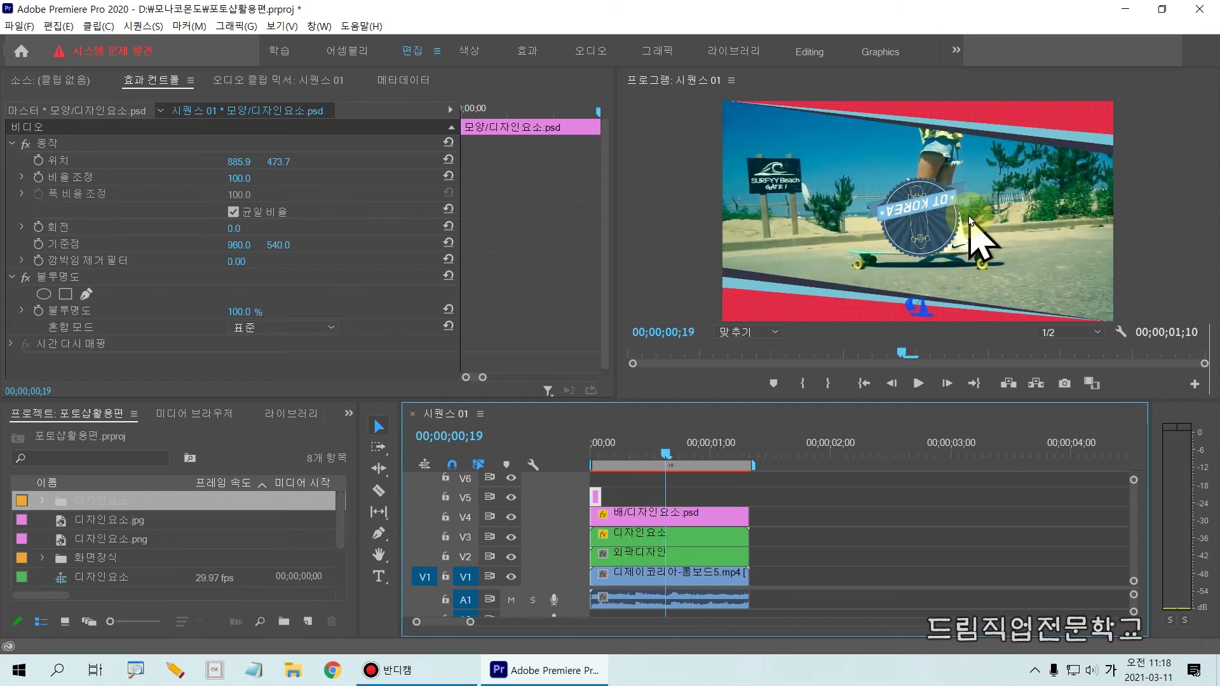
left_click_drag(666, 455, 567, 459)
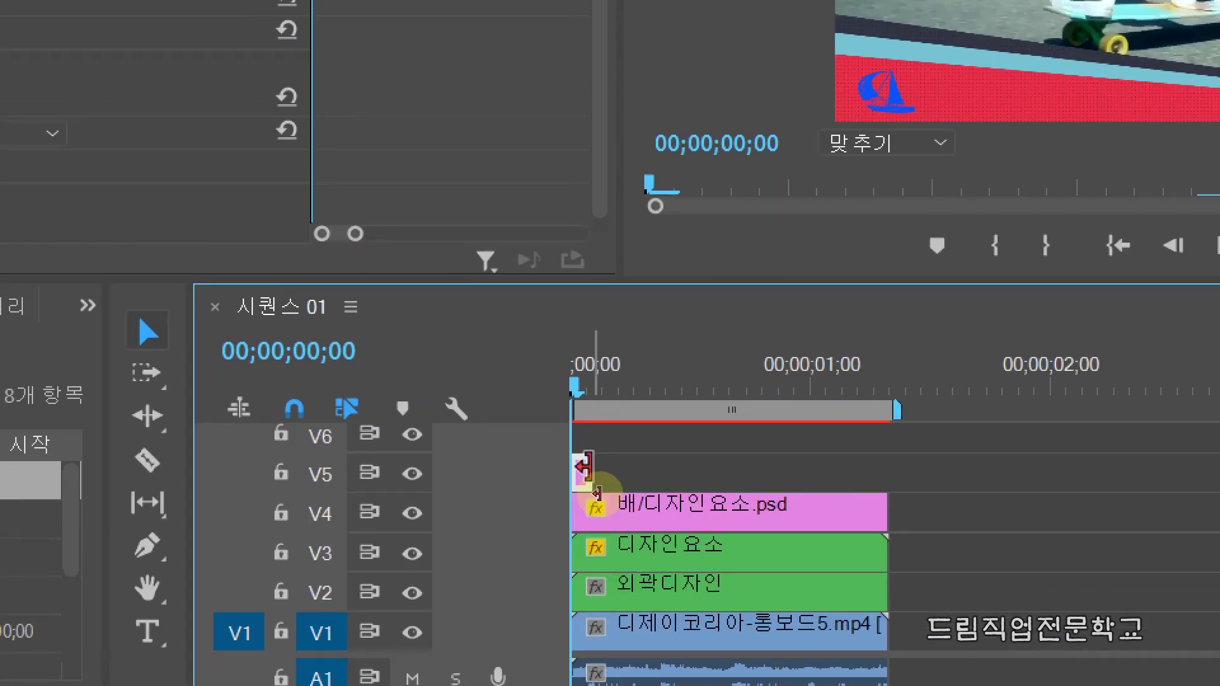
key("ctrl+2")
left_click_drag(556, 445, 611, 513)
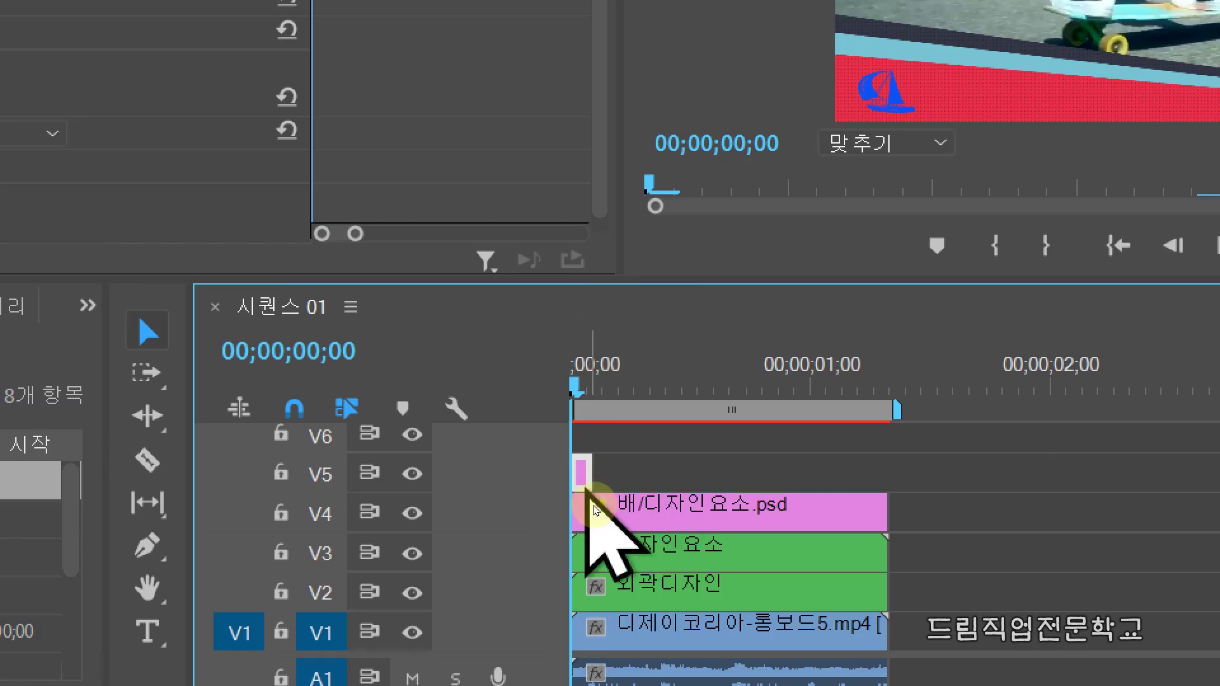
Duplicate the short badge clip on V5, placing the copy just after the original with a small gap between them.
left_click_drag(597, 505, 620, 488)
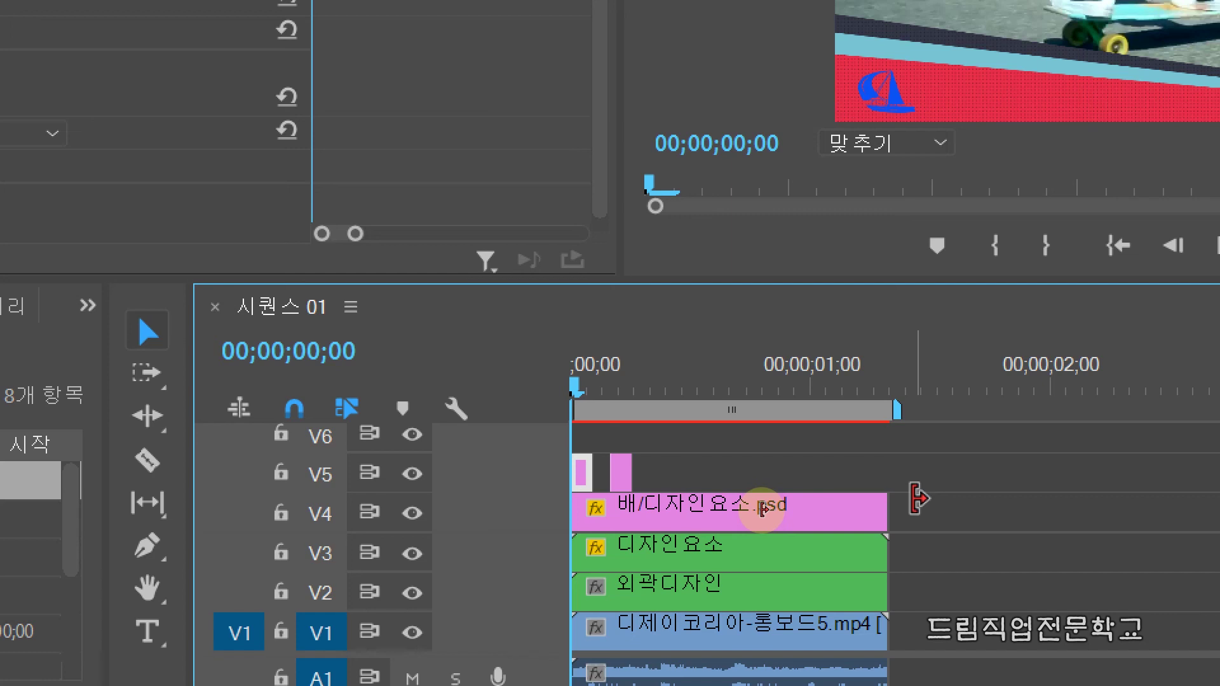
left_click_drag(556, 434, 593, 502)
mouse_move(594, 351)
left_mouse_down()
mouse_move(588, 410)
mouse_move(593, 363)
mouse_move(615, 400)
mouse_move(596, 387)
mouse_move(618, 379)
mouse_move(638, 397)
mouse_move(641, 372)
mouse_move(668, 361)
mouse_move(655, 334)
mouse_move(655, 390)
mouse_move(845, 352)
mouse_move(821, 334)
mouse_move(844, 353)
left_mouse_up()
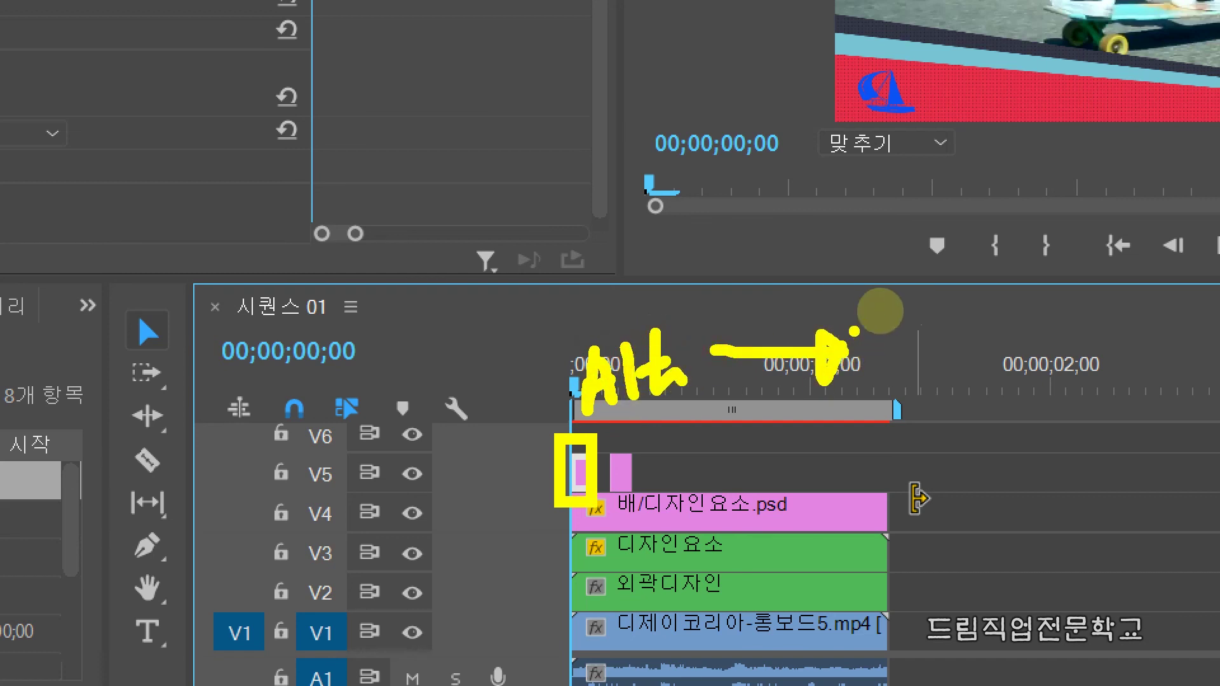
left_click_drag(880, 311, 916, 348)
mouse_move(918, 303)
left_mouse_down()
mouse_move(918, 346)
mouse_move(908, 328)
left_mouse_up()
left_click_drag(897, 365, 899, 390)
left_click_drag(881, 408, 915, 400)
left_click_drag(876, 436, 908, 457)
mouse_move(943, 390)
left_mouse_down()
mouse_move(962, 435)
mouse_move(1007, 438)
left_mouse_up()
mouse_move(1013, 385)
left_mouse_down()
mouse_move(1015, 424)
mouse_move(1034, 403)
left_mouse_up()
left_click_drag(1040, 365, 1042, 425)
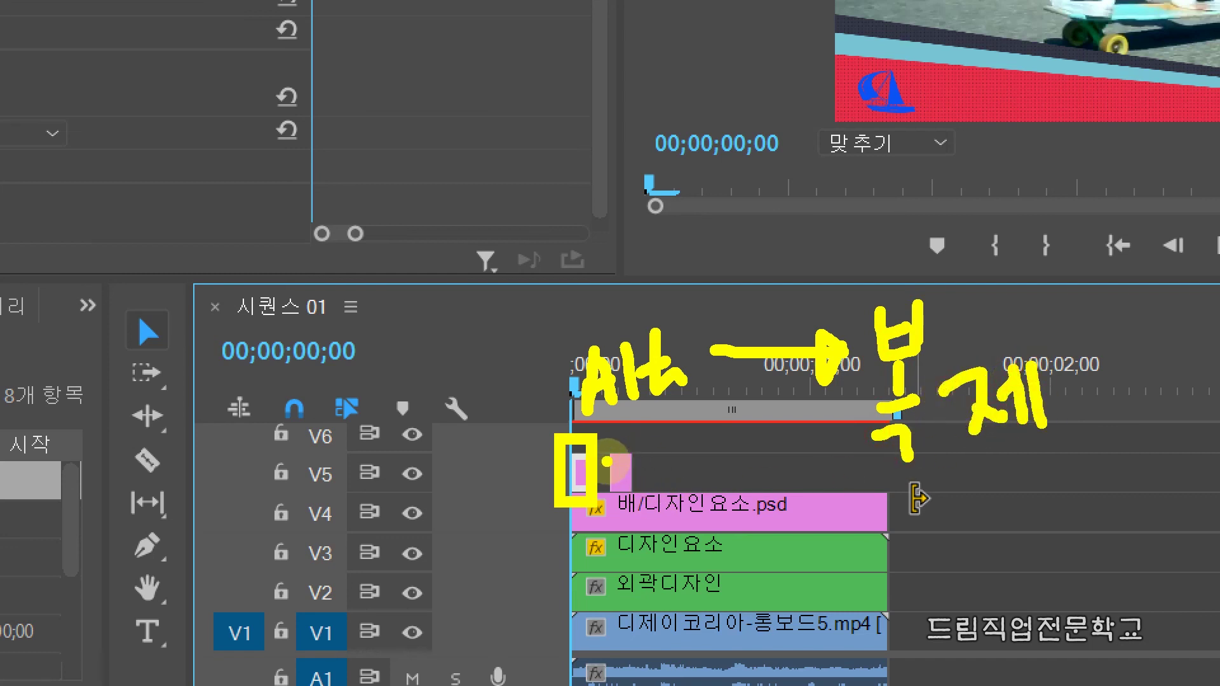
key("Escape")
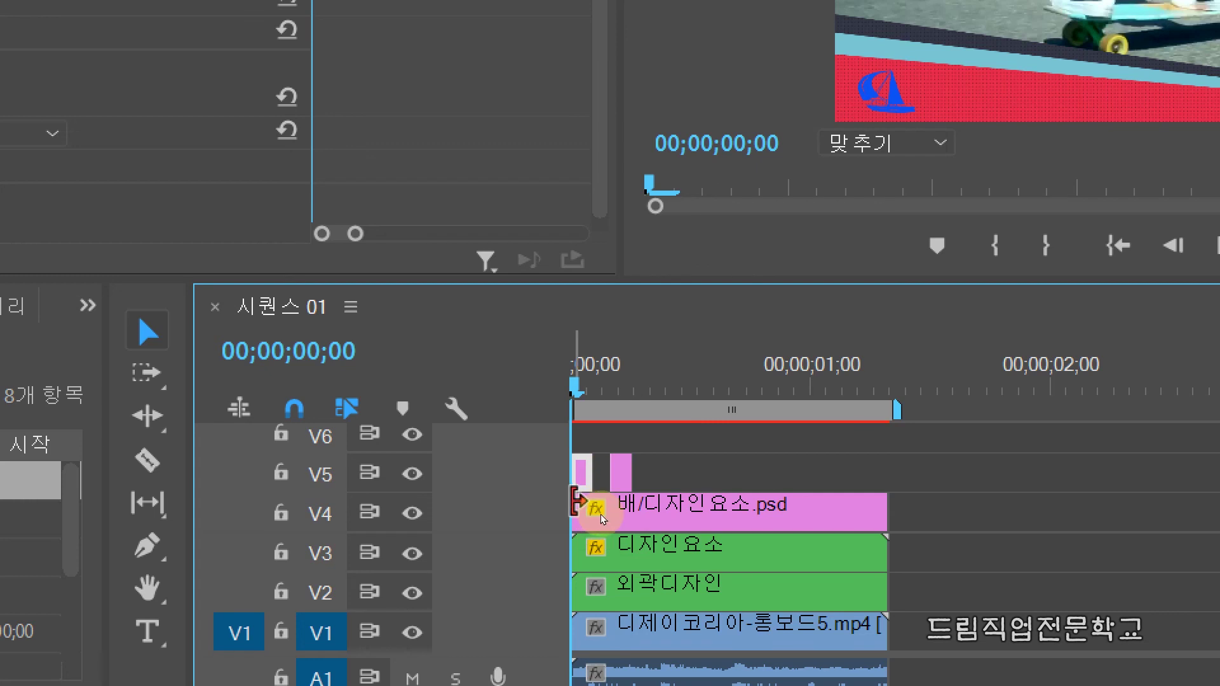
scroll(611, 524, "down", 1)
scroll(609, 524, "up", 1)
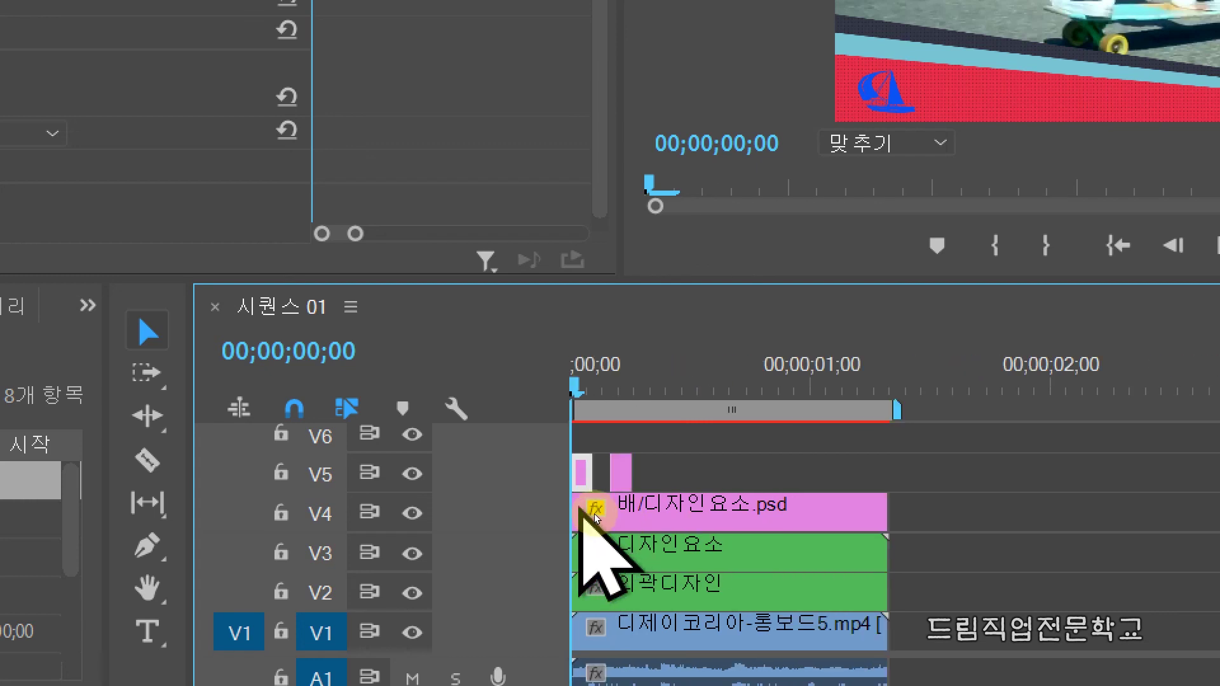
left_click_drag(598, 443, 604, 488)
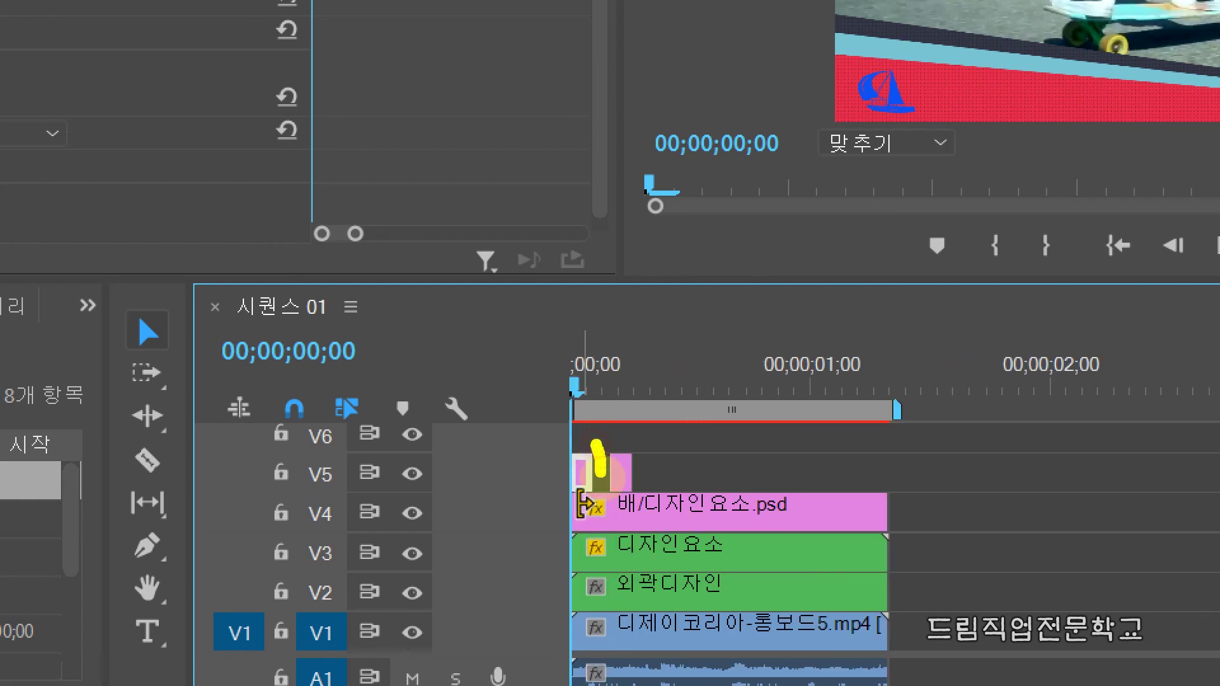
left_click(608, 528)
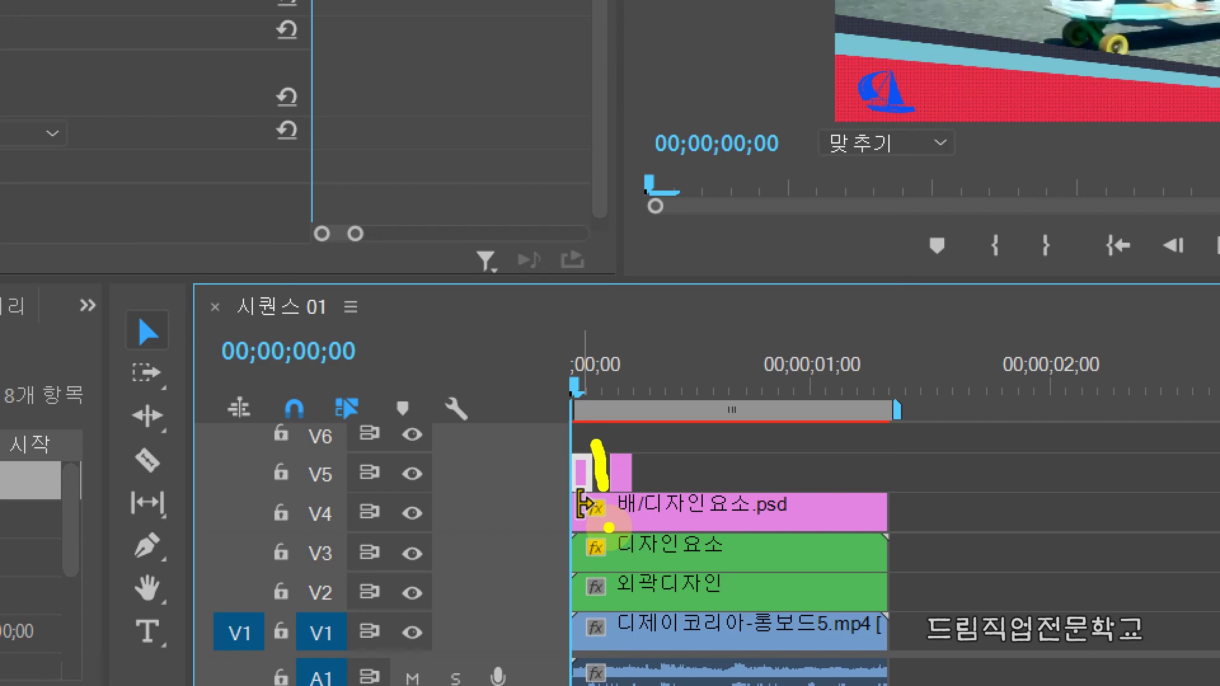
key("Escape")
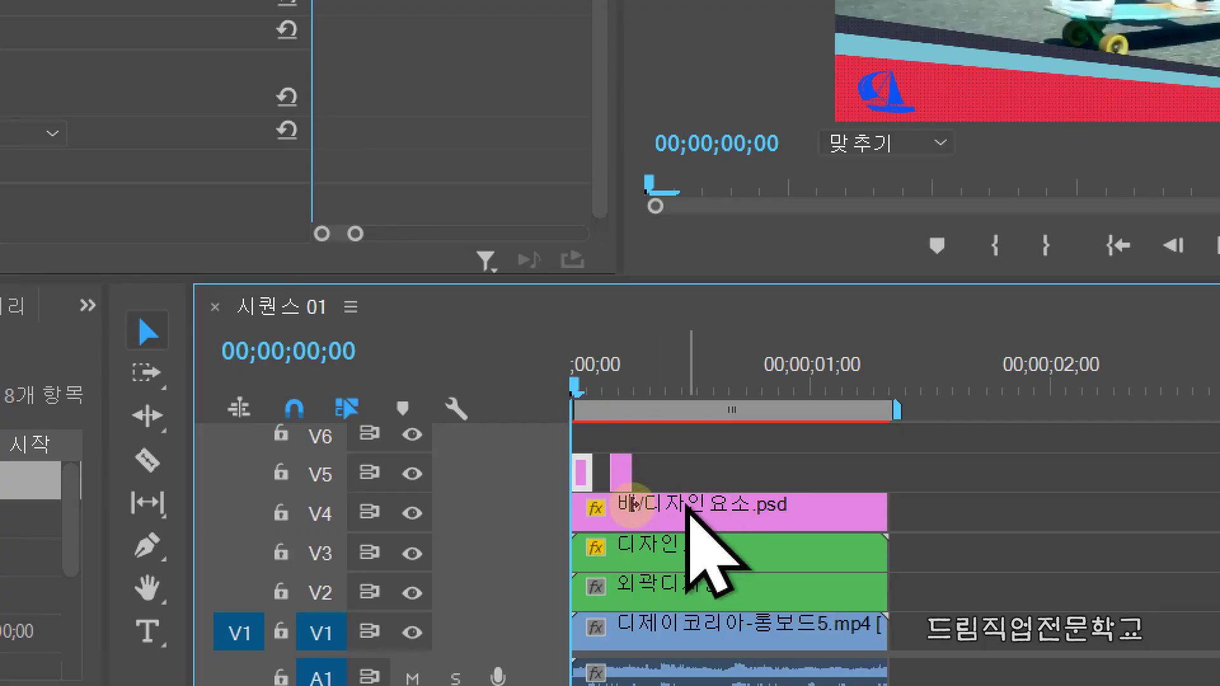
Select the two short badge clips on V5 and duplicate them farther along the track with the same gaps.
left_click_drag(662, 427, 564, 490)
left_click_drag(667, 434, 584, 472)
left_click(607, 478)
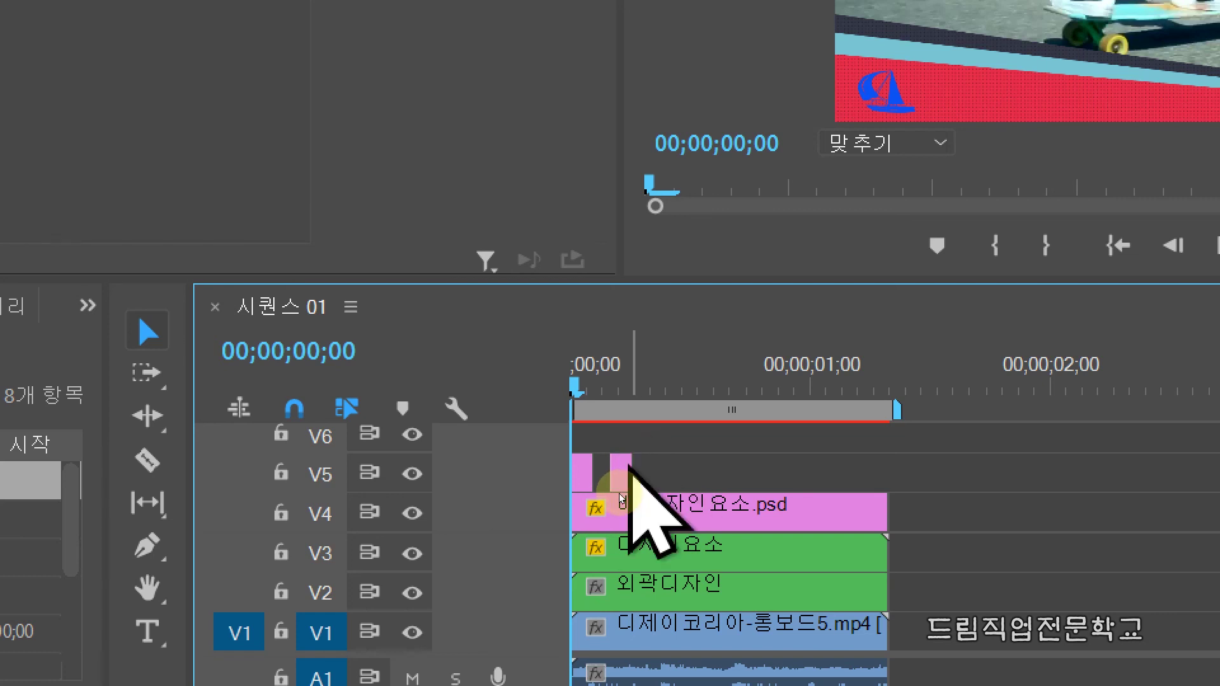
mouse_move(661, 443)
left_mouse_down()
mouse_move(577, 464)
mouse_move(577, 443)
mouse_move(657, 438)
mouse_move(651, 479)
mouse_move(640, 465)
mouse_move(570, 471)
left_mouse_up()
key("Escape")
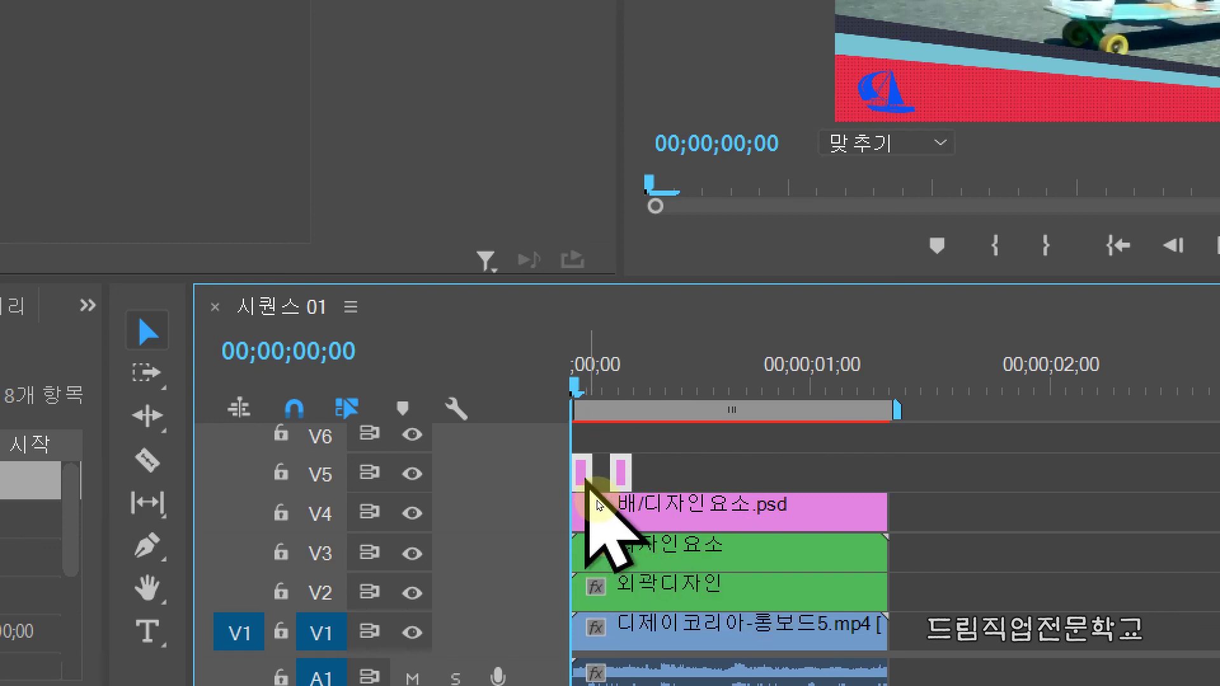
left_click_drag(585, 481, 661, 474)
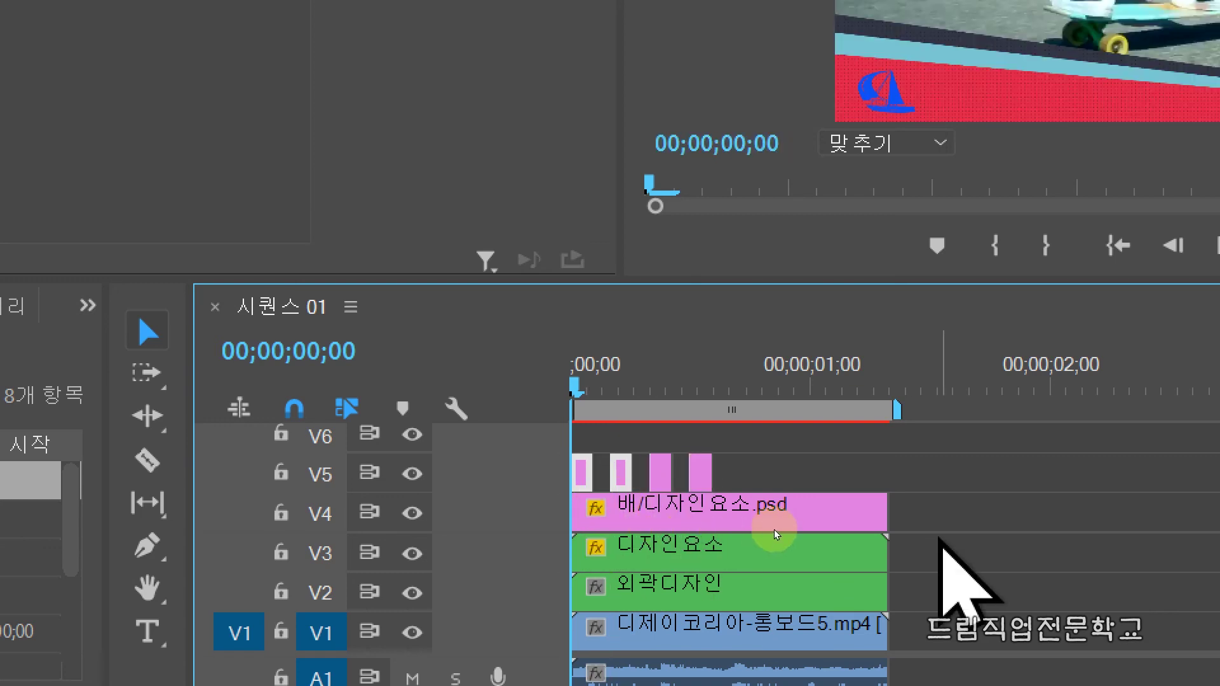
Select the four badge clips on V5 and duplicate them so the copies reach the end of the clips below.
left_click(770, 470)
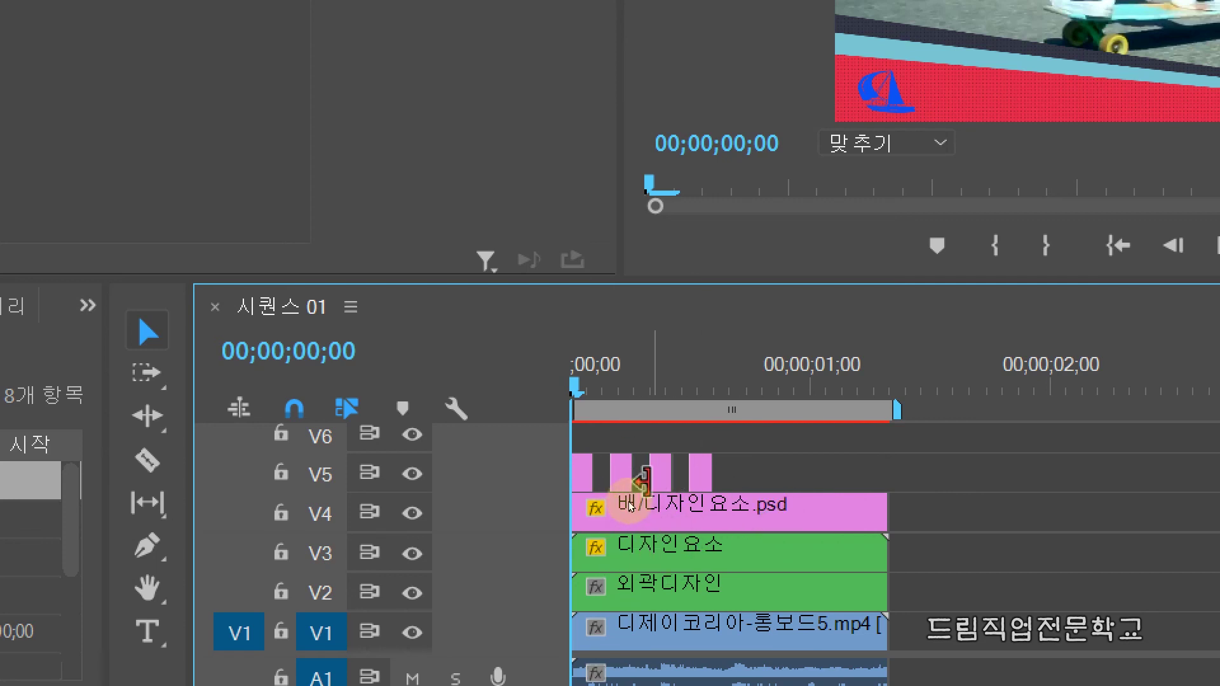
left_click_drag(742, 434, 582, 472)
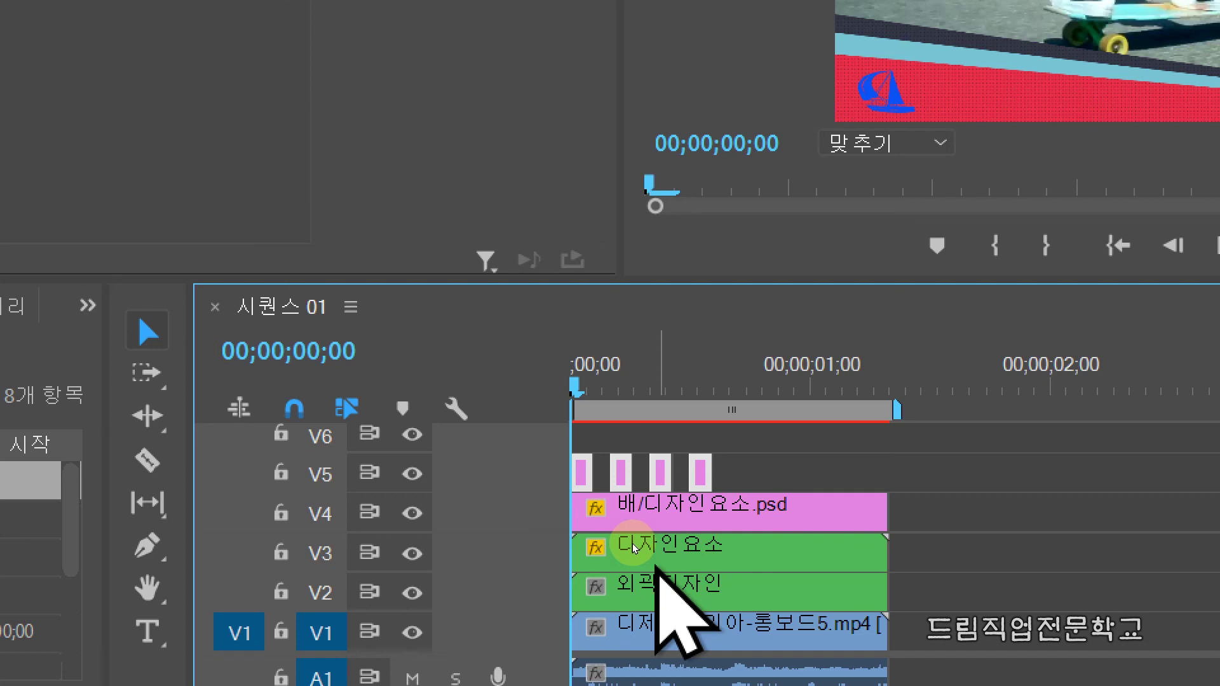
left_click_drag(585, 469, 749, 479)
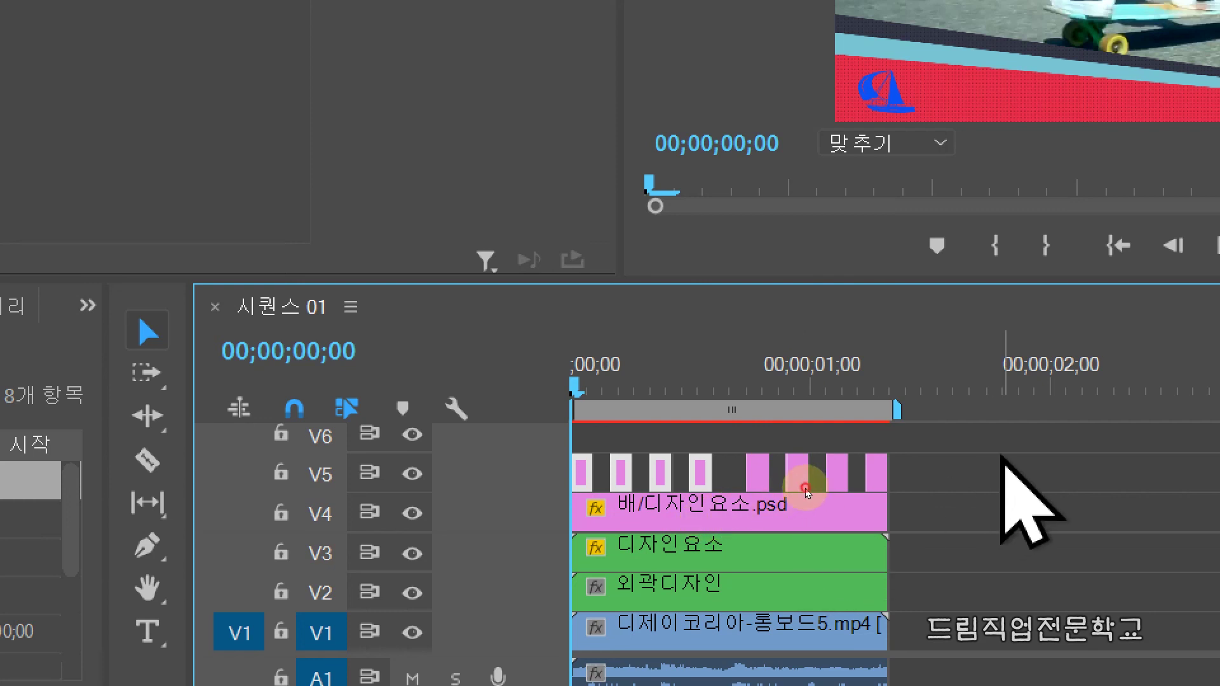
left_click(1002, 460)
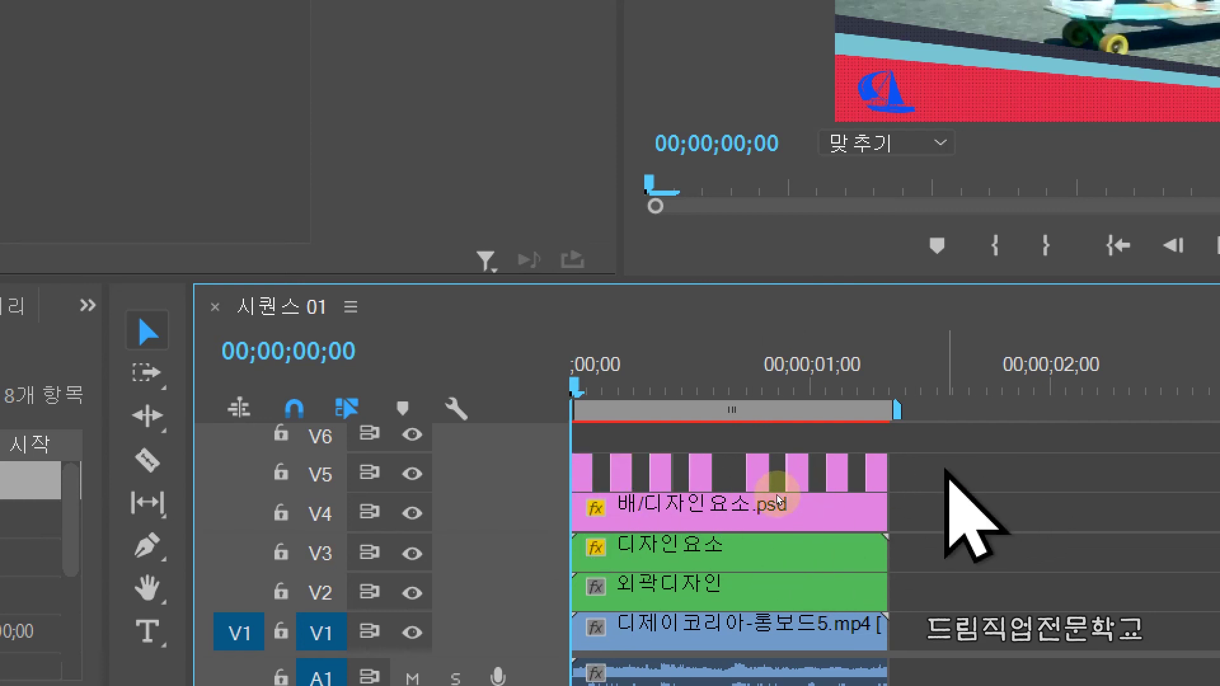
left_click_drag(918, 439, 581, 476)
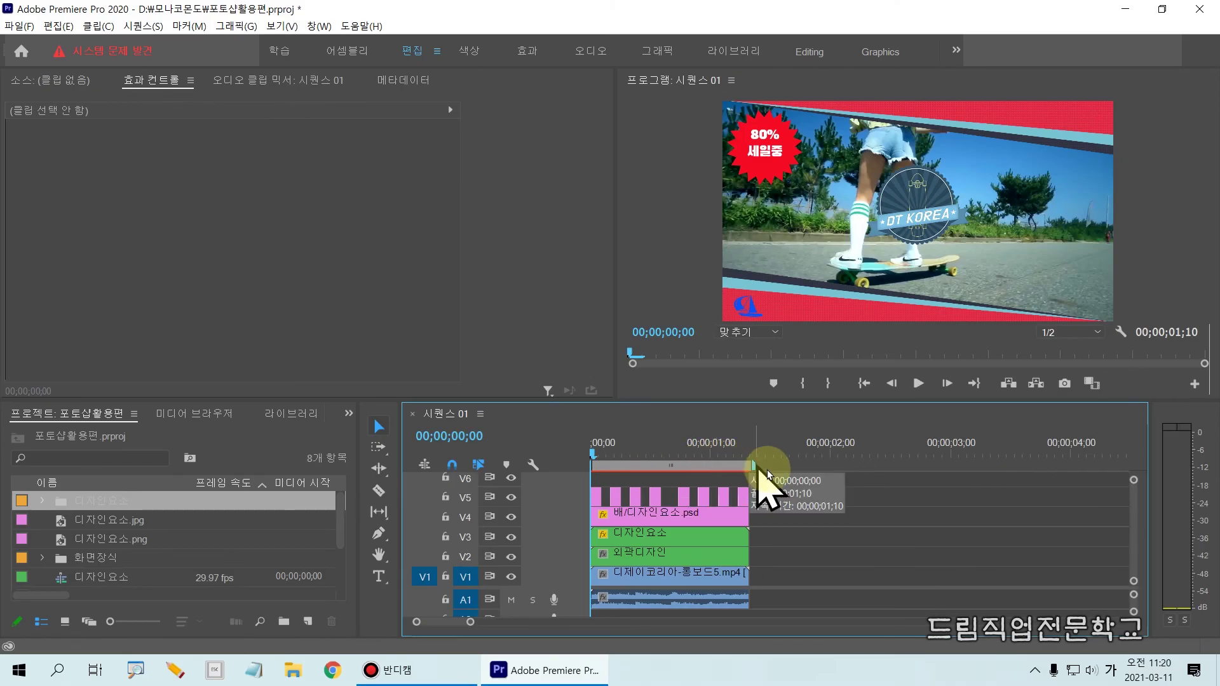
Play the sequence twice to check the badge's blinking, and return the playhead to 00;00;00;00.
key("space")
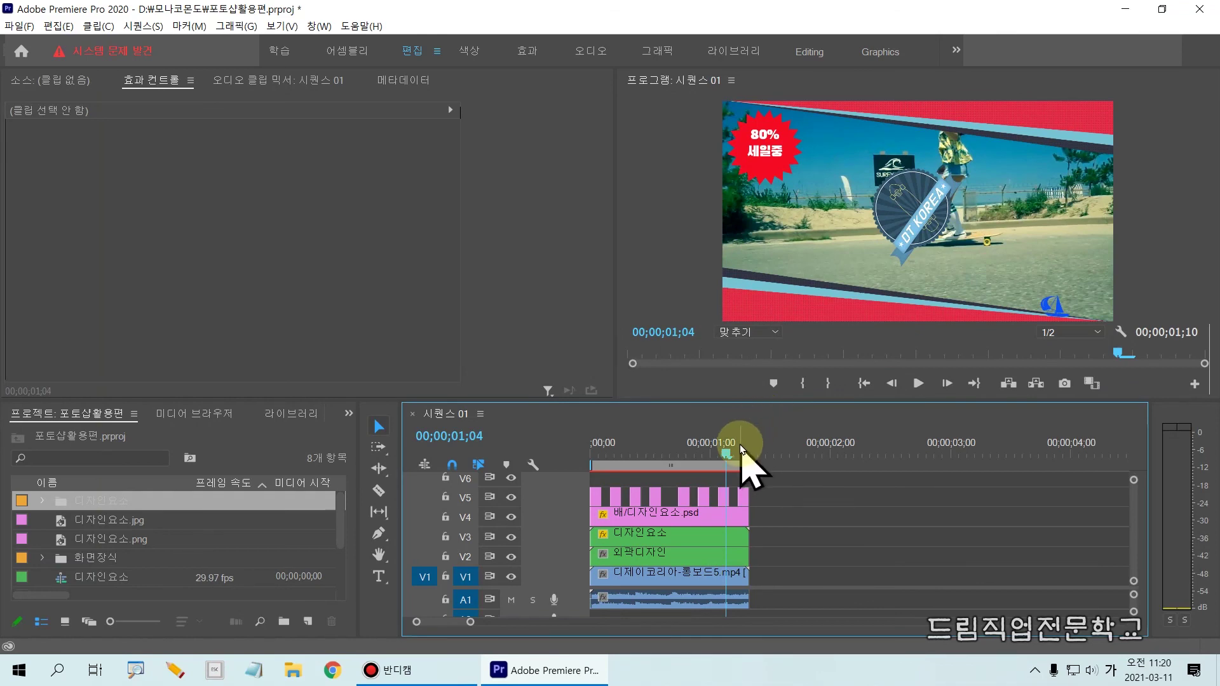
left_click_drag(726, 455, 559, 464)
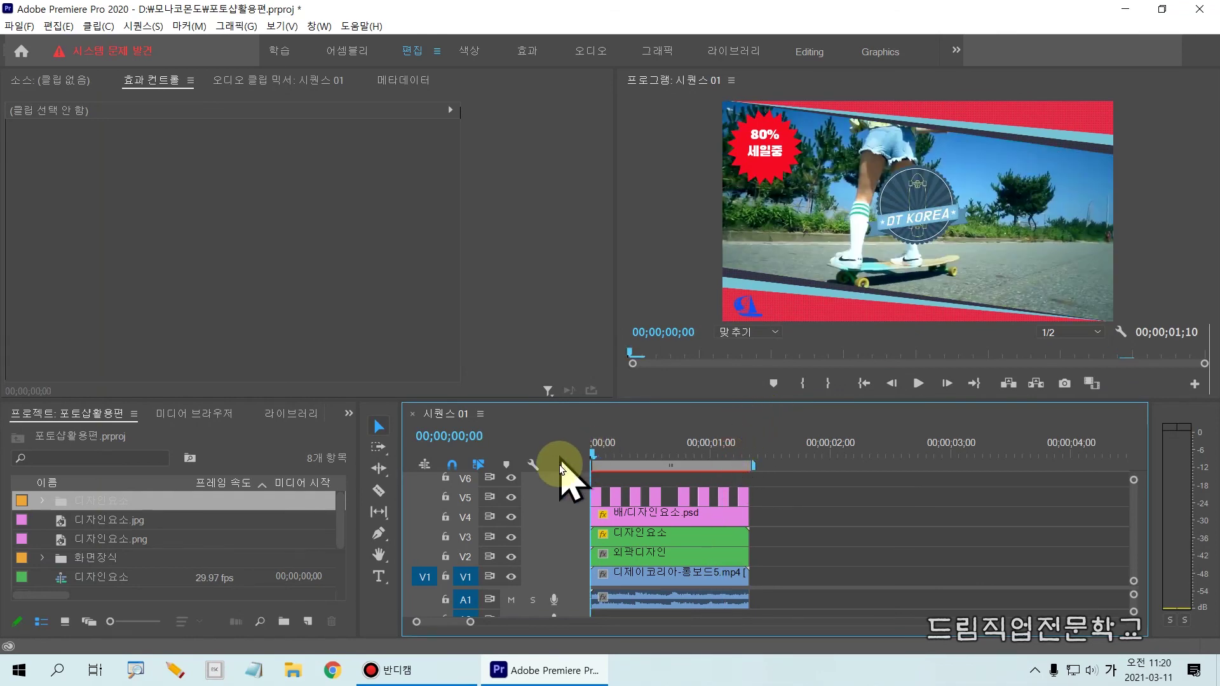
key("space")
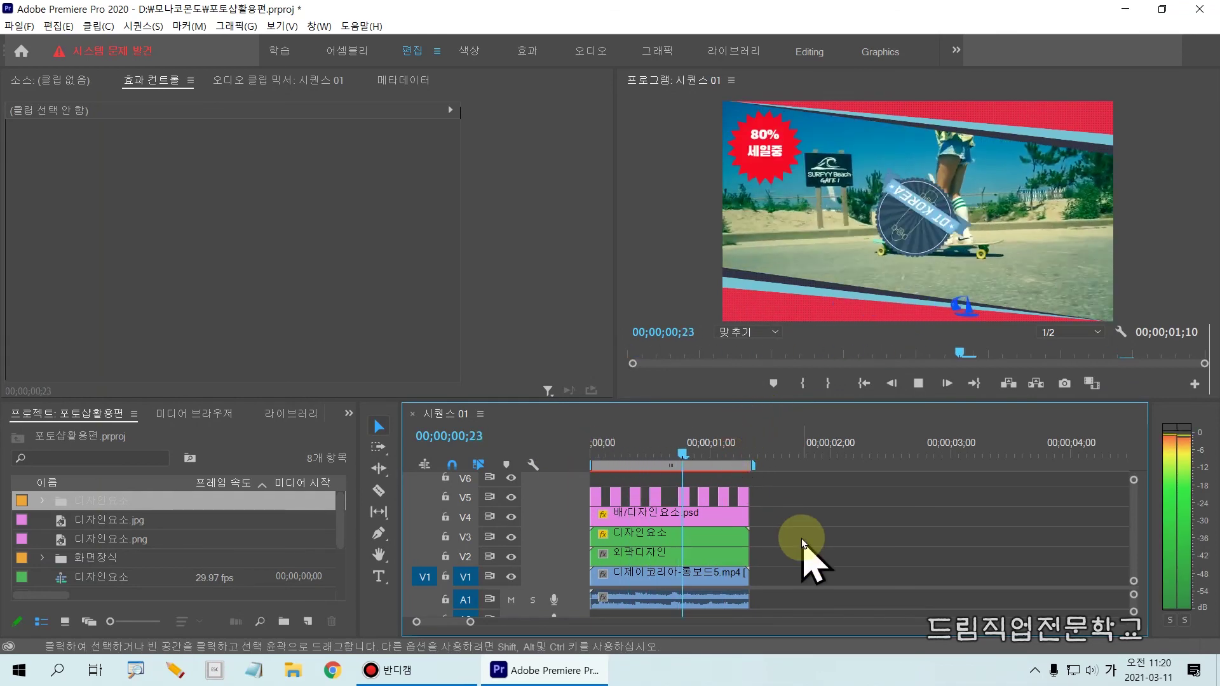
key("space")
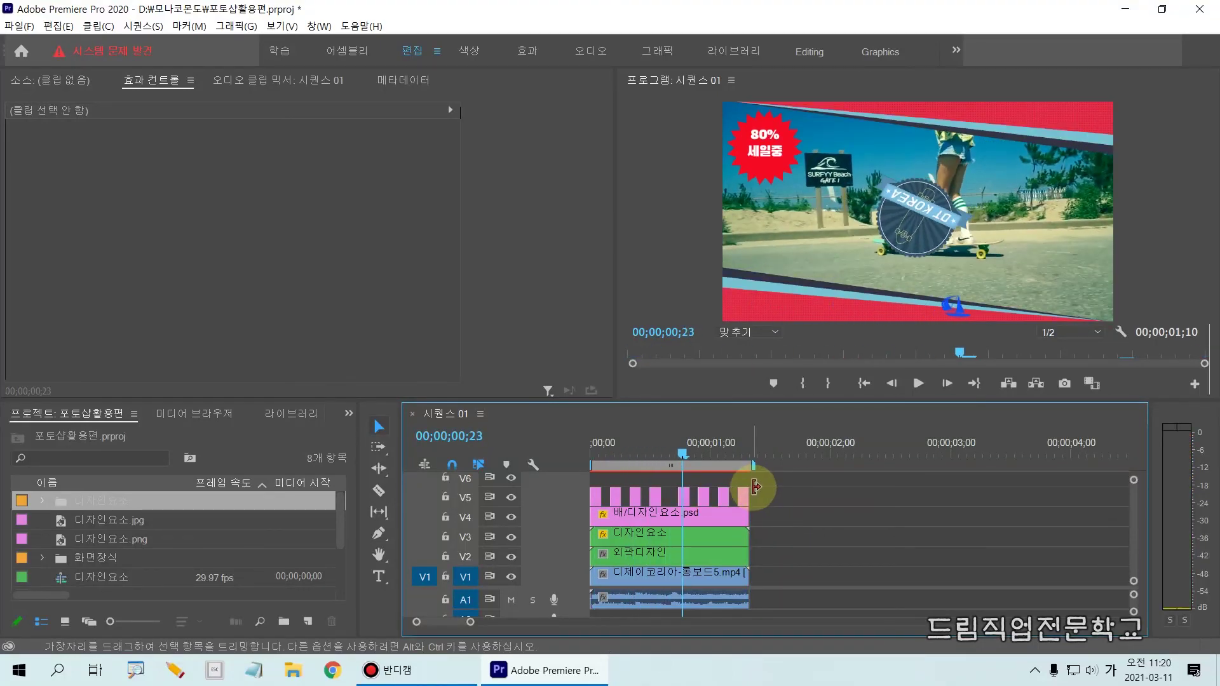
left_click_drag(680, 455, 581, 451)
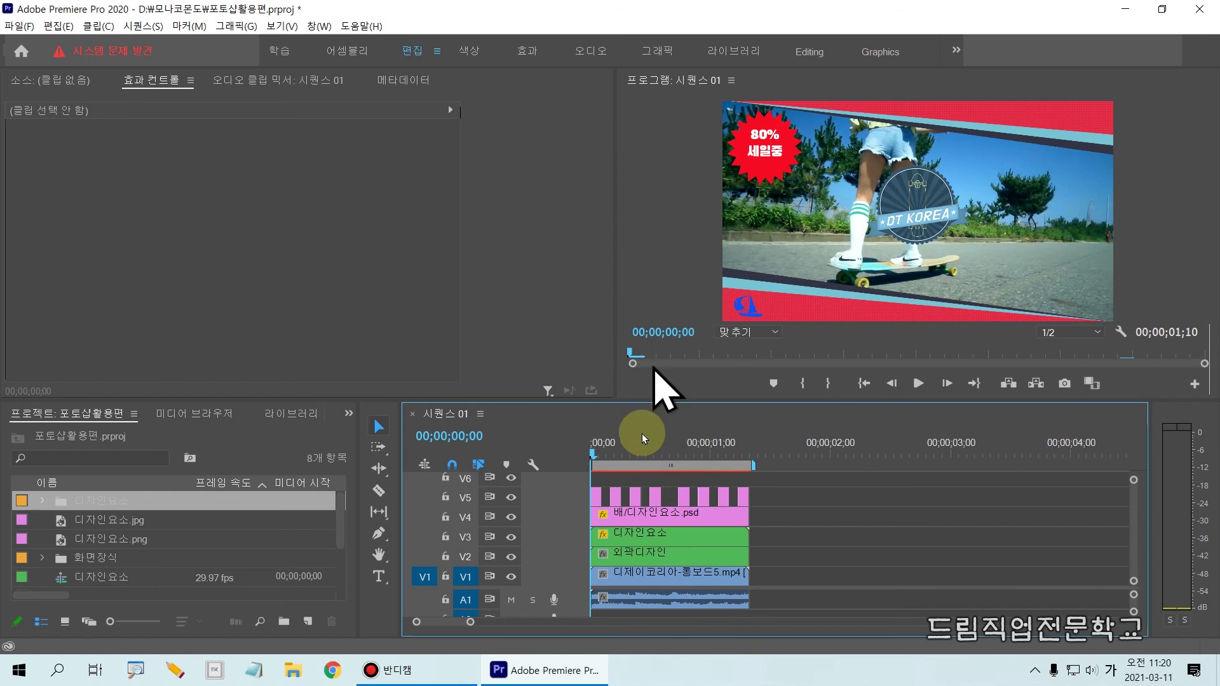
Delete every second badge clip on V5 to widen the gaps and slow the blinking.
left_click(617, 501)
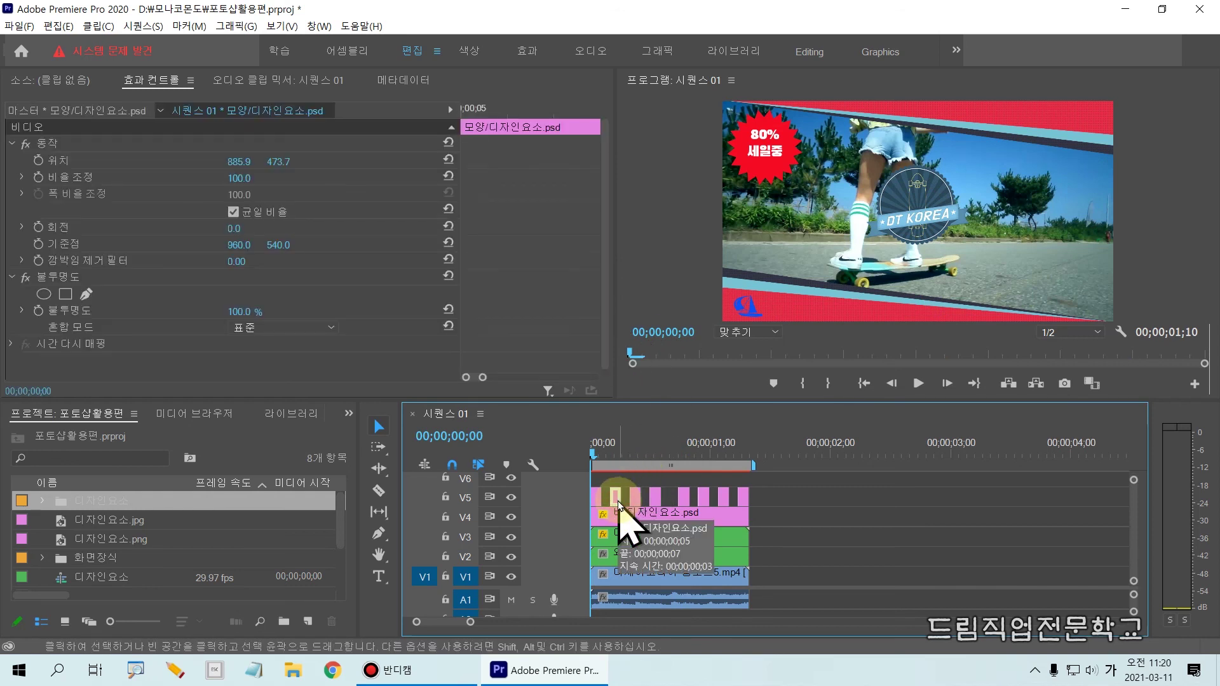
key("Delete")
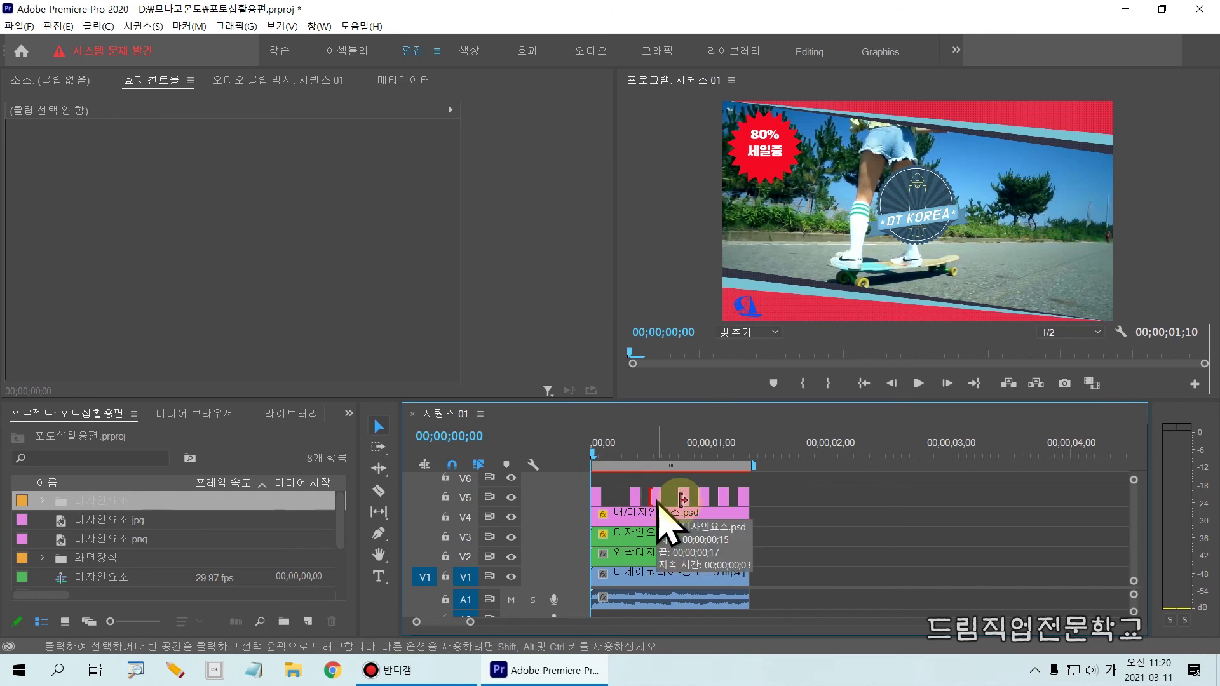
left_click(702, 501)
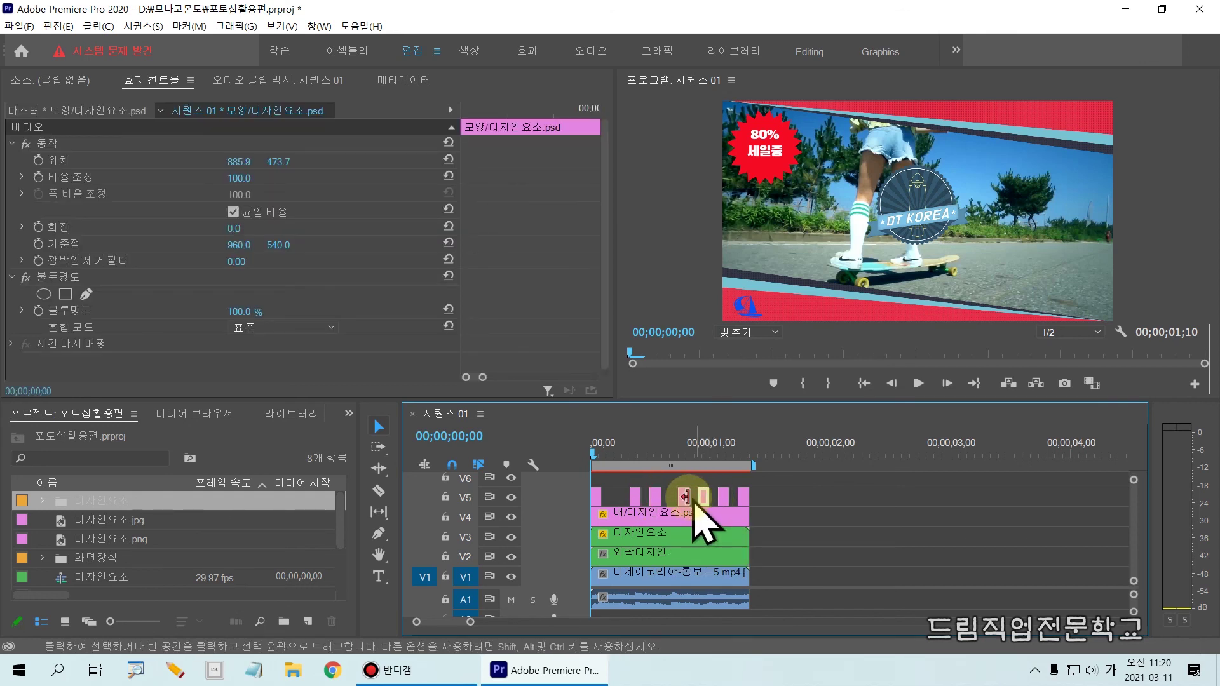
left_click_drag(655, 504, 663, 504)
key("Delete")
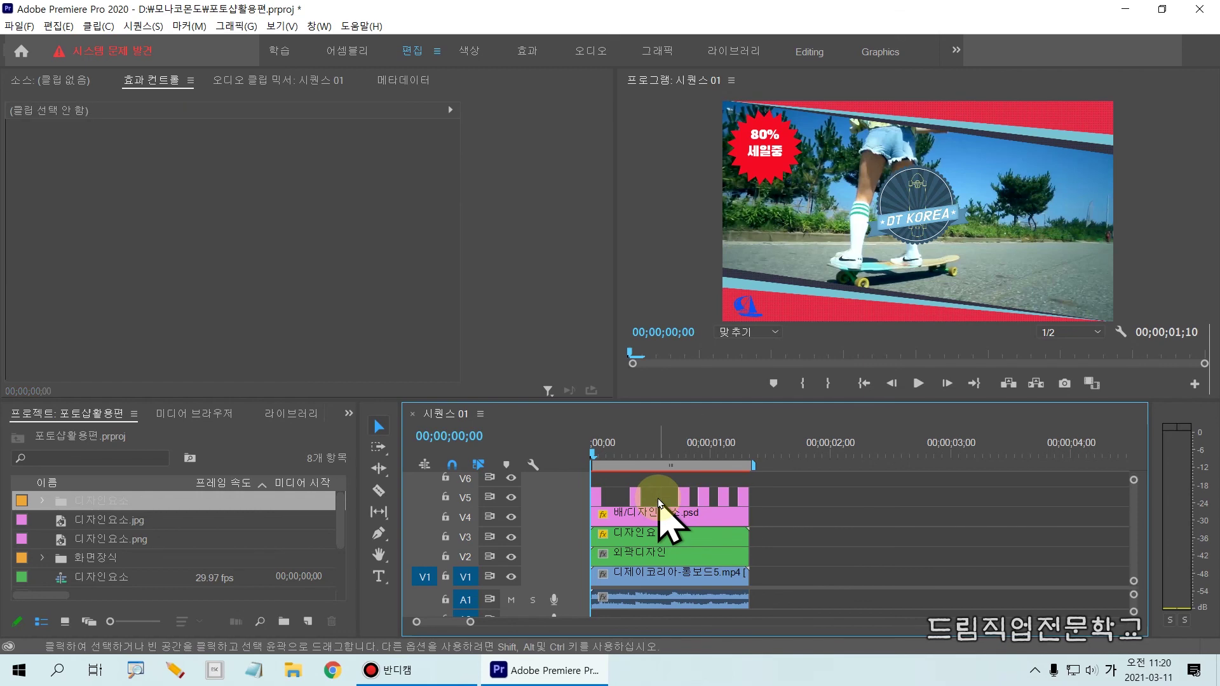
left_click(725, 502)
key("Delete")
left_click(743, 500)
key("Delete")
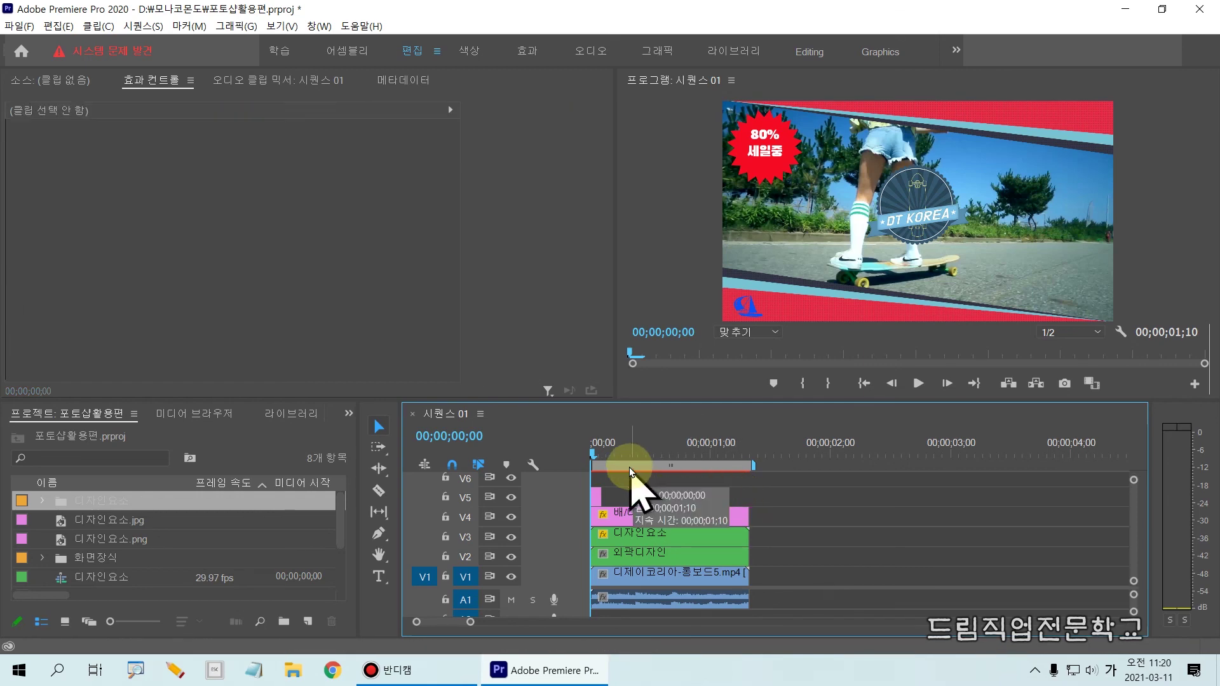
Play the sequence from 00;00;00;00 to check the slower blinking of the badge.
key("space")
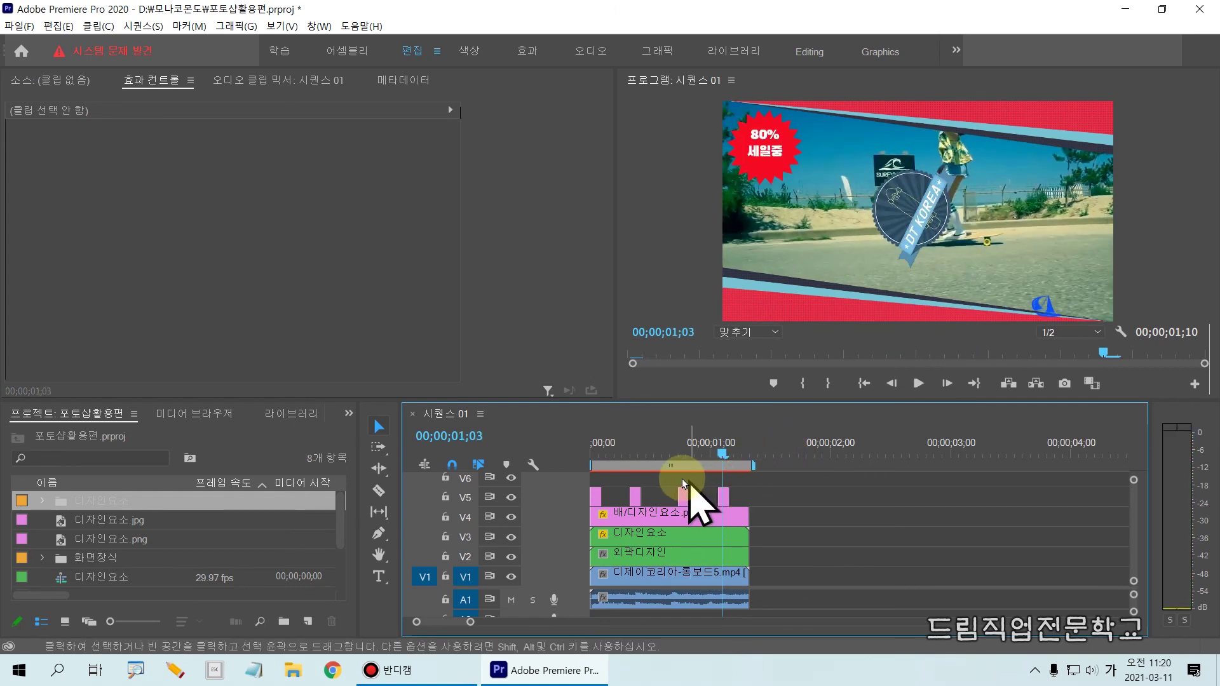
left_click_drag(720, 455, 483, 452)
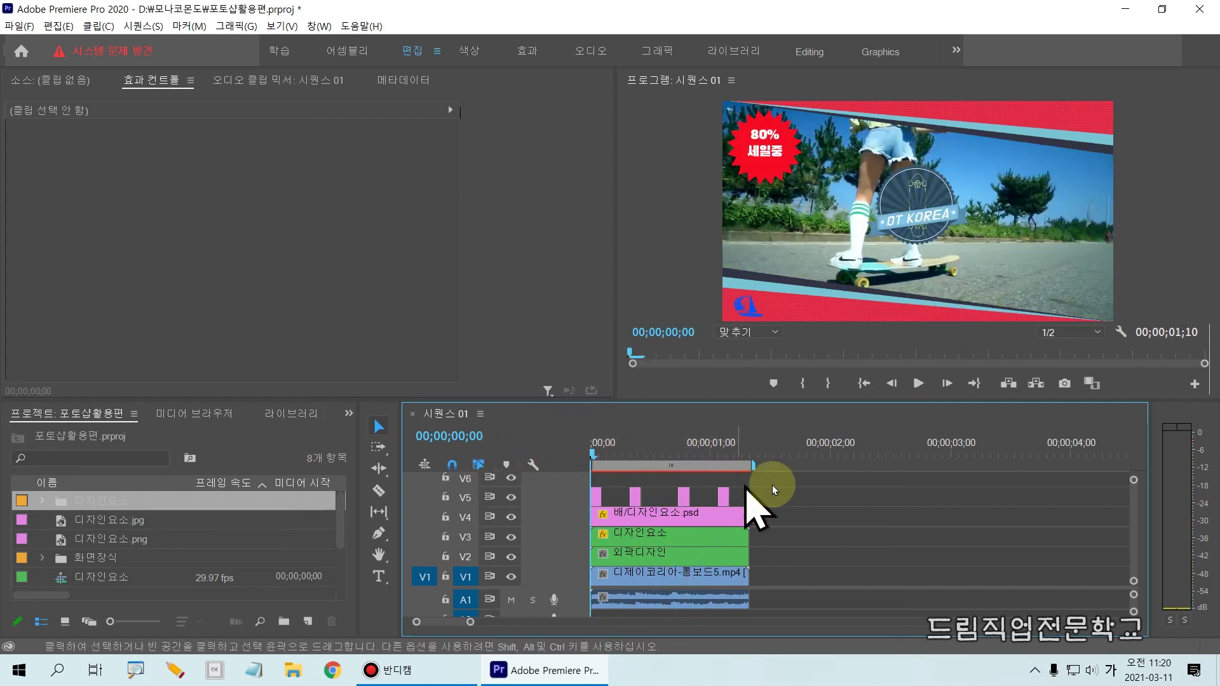
key("space")
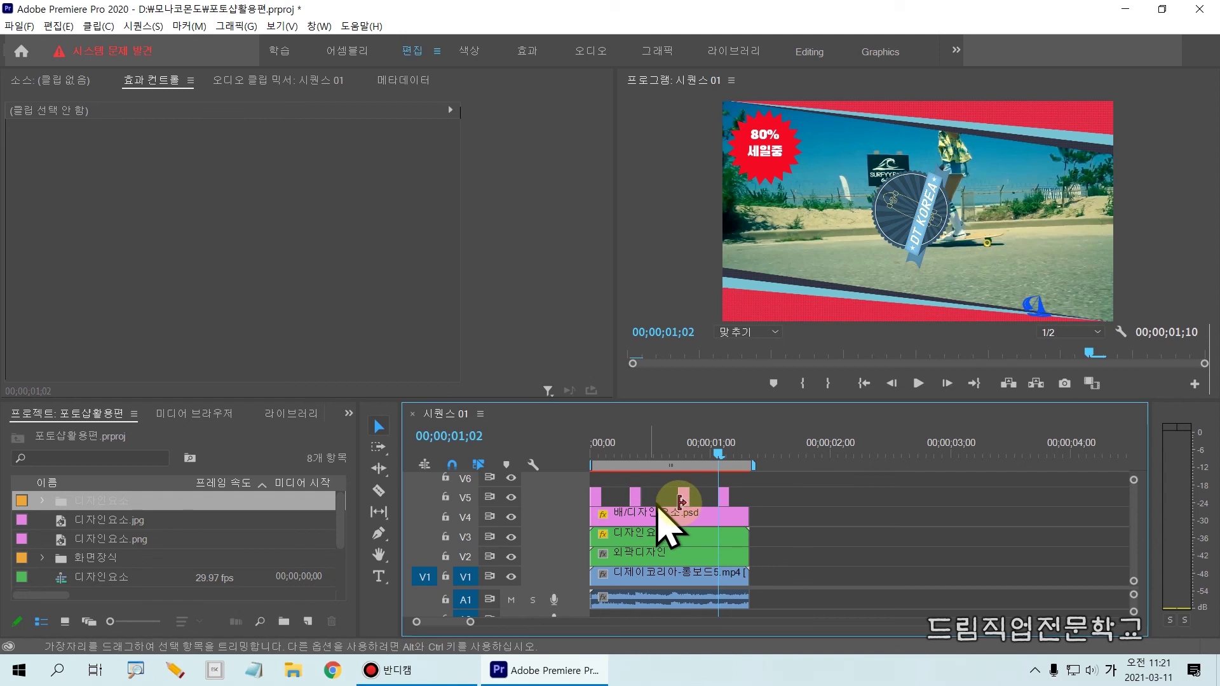
Delete all badge copies on V5 except the first clip and extend that clip to the end of the clips below.
left_click_drag(748, 483, 632, 502)
key("Delete")
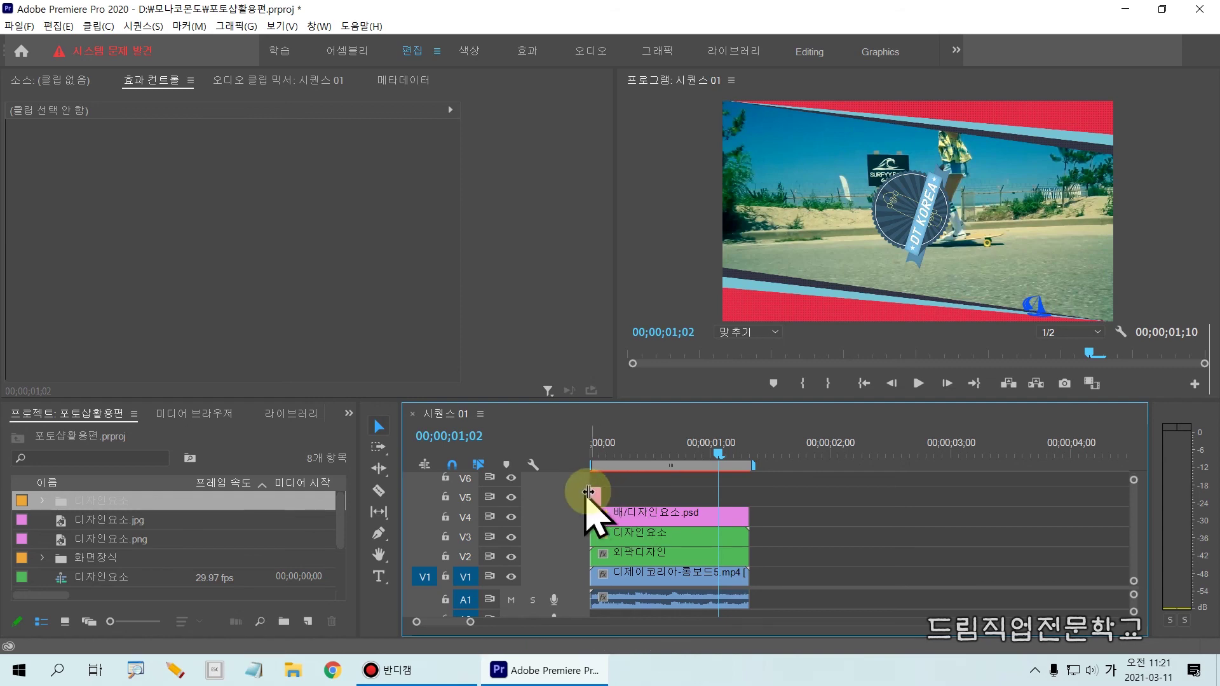
left_click_drag(599, 498, 750, 493)
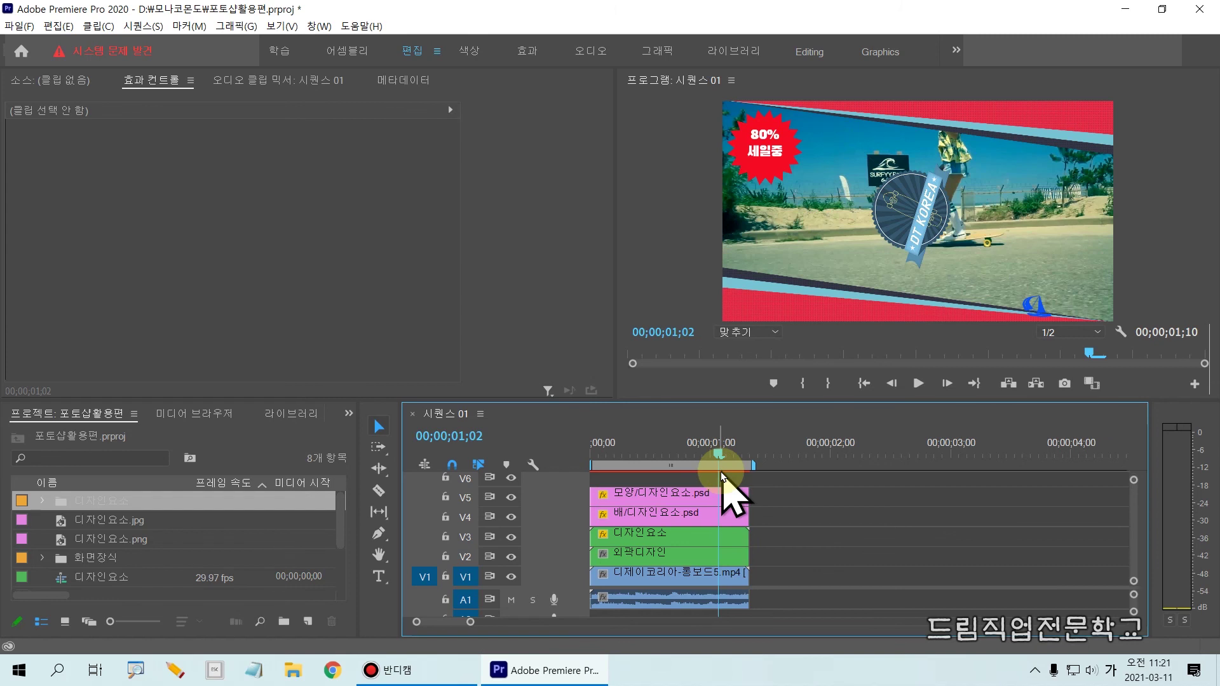
Return the playhead to 00;00;00;00 and select the badge clip 모양/디자인요소.psd on V5 to show its opacity settings.
key("ctrl+2")
mouse_move(570, 481)
left_mouse_down()
mouse_move(759, 505)
mouse_move(748, 506)
left_mouse_up()
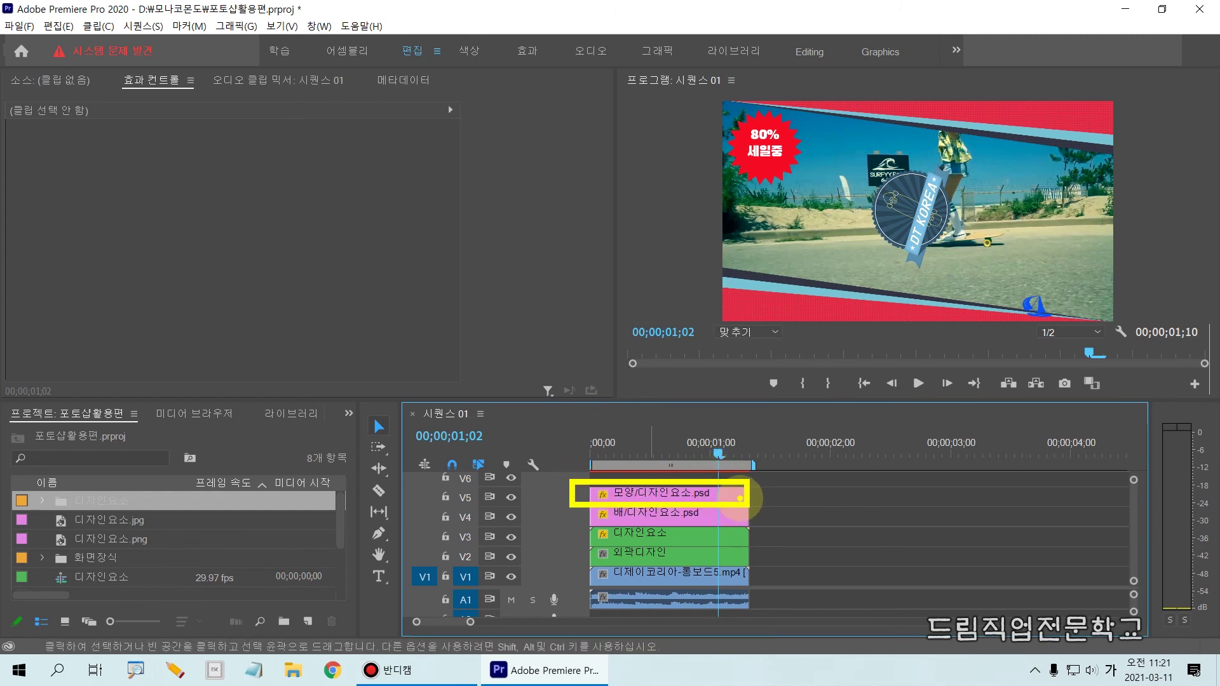
key("Escape")
left_click_drag(719, 453, 579, 437)
left_click(615, 499)
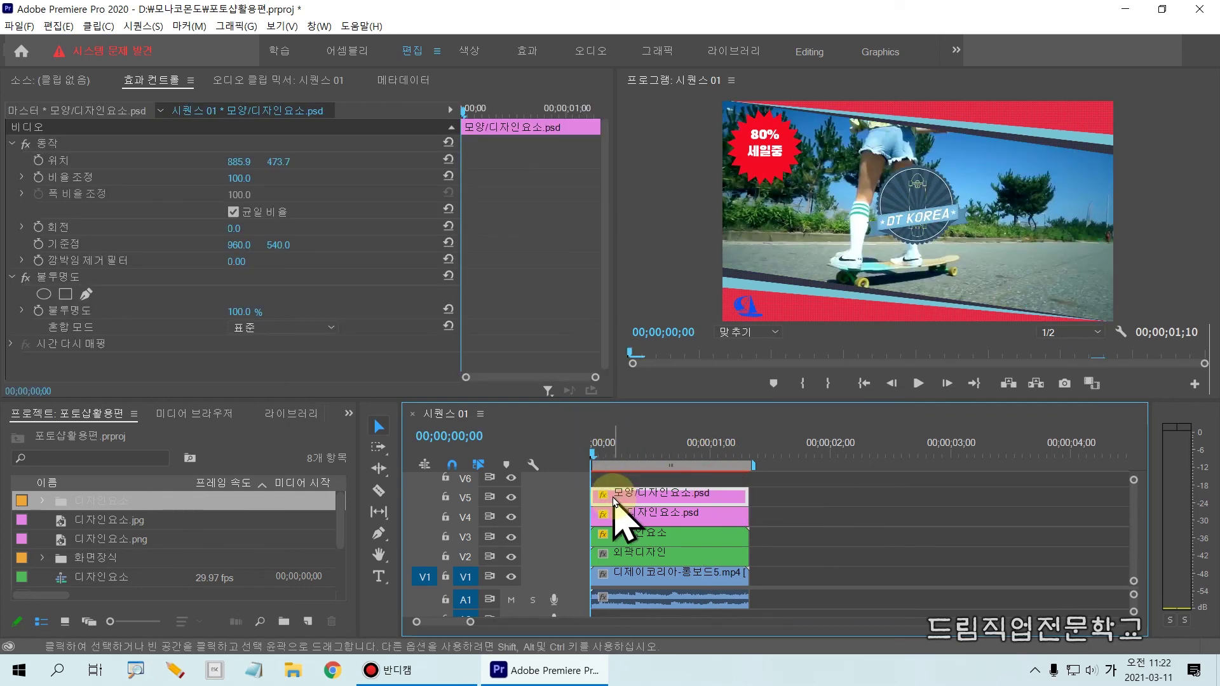
mouse_move(580, 482)
left_mouse_down()
mouse_move(771, 498)
mouse_move(772, 510)
left_mouse_up()
mouse_move(2, 292)
left_mouse_down()
mouse_move(250, 322)
mouse_move(517, 308)
mouse_move(536, 319)
left_mouse_up()
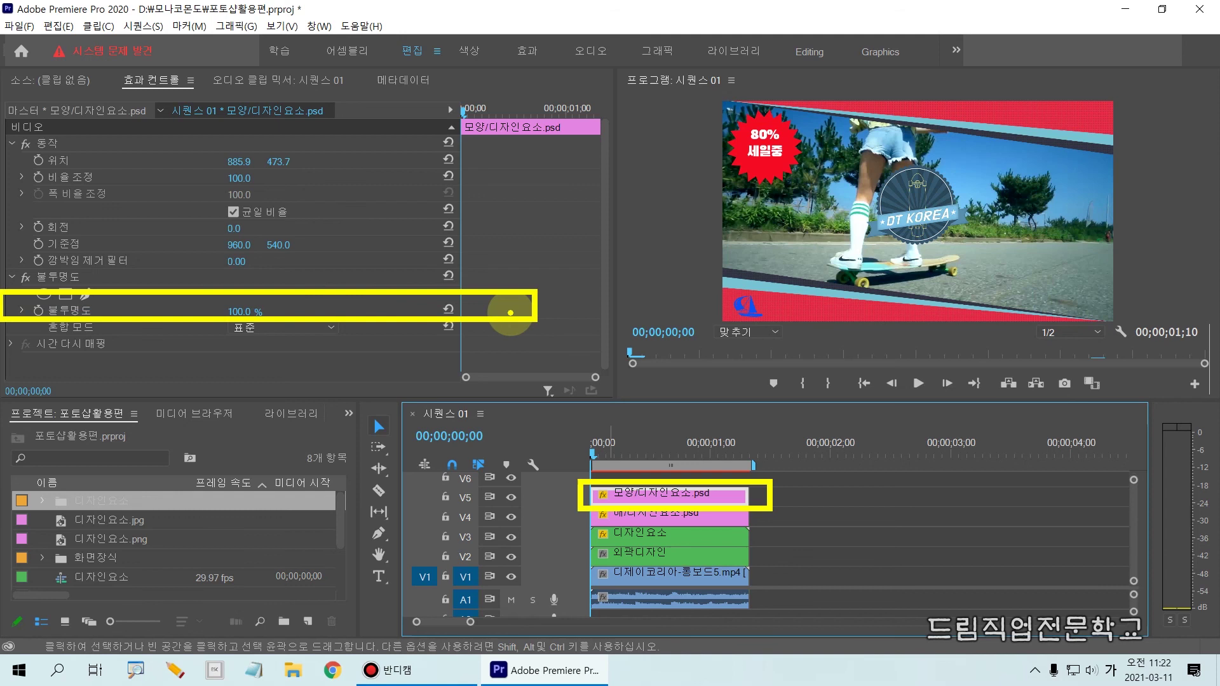
key("Escape")
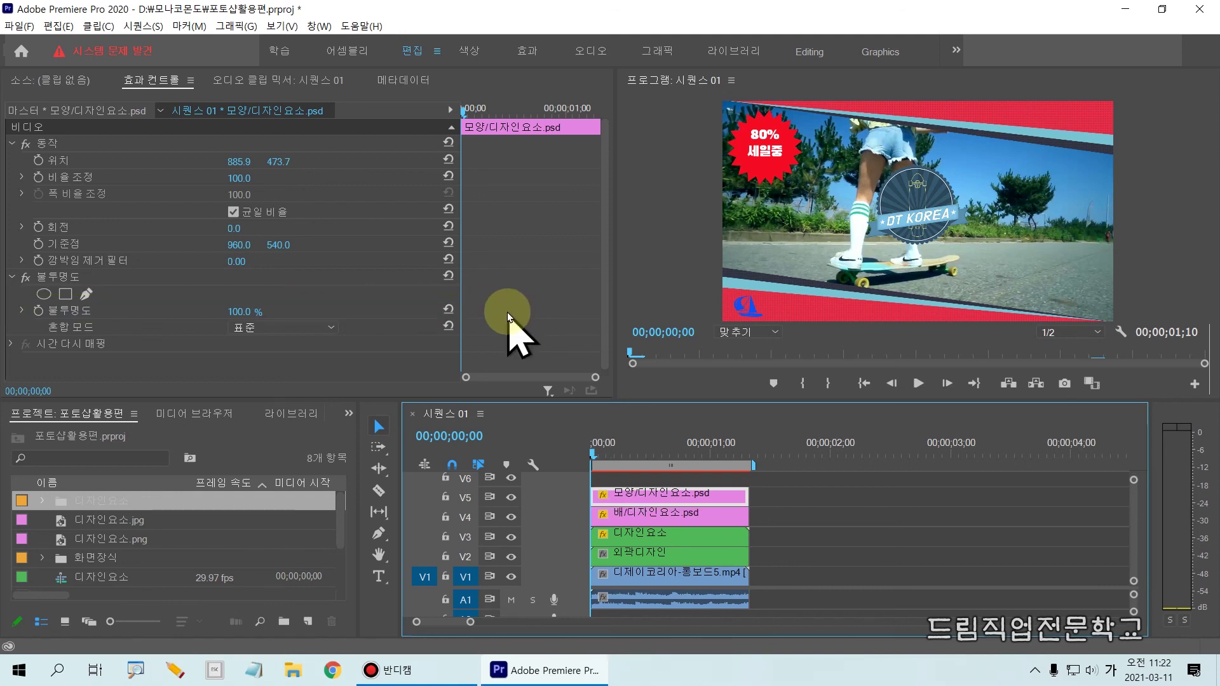
Turn on opacity keyframing for the V5 badge clip at 00;00;00;00.
left_click(43, 312)
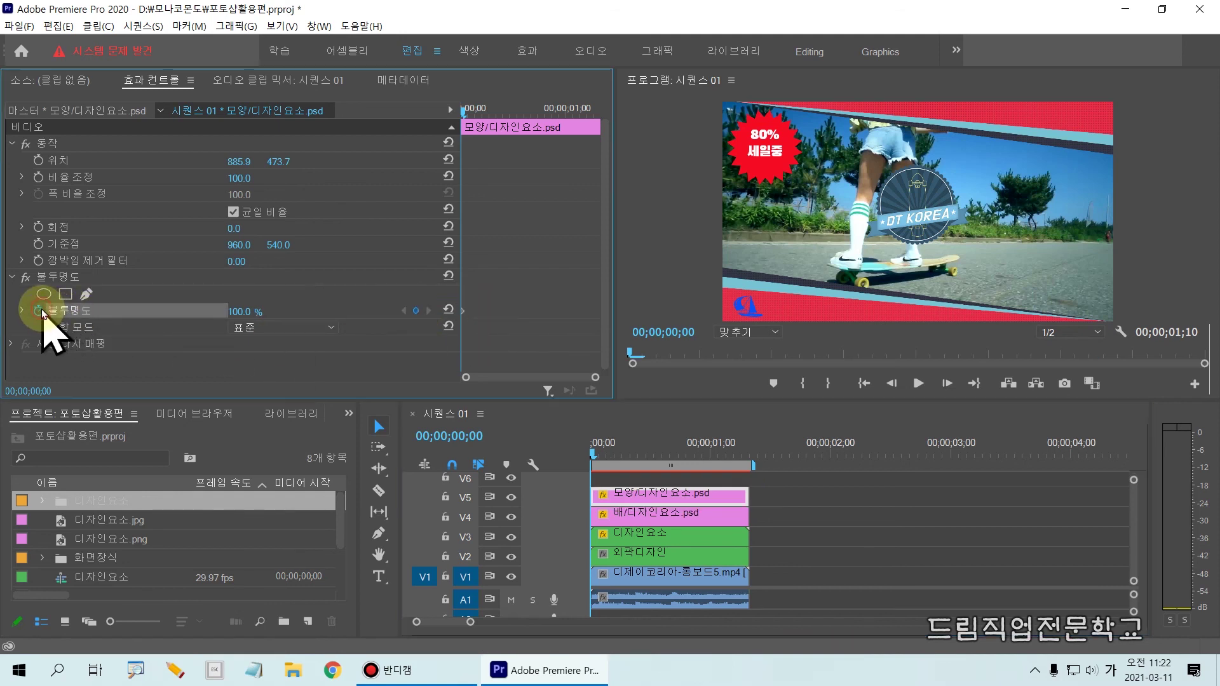
key("ctrl+2")
left_click_drag(15, 303, 324, 321)
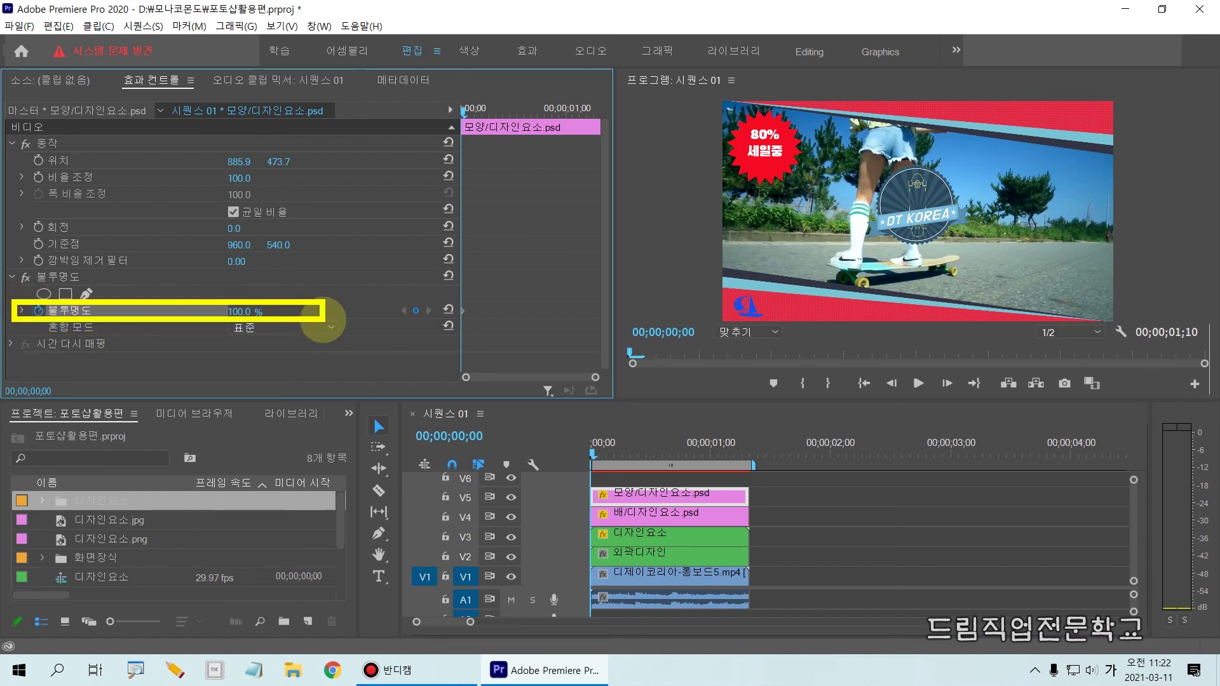
key("Escape")
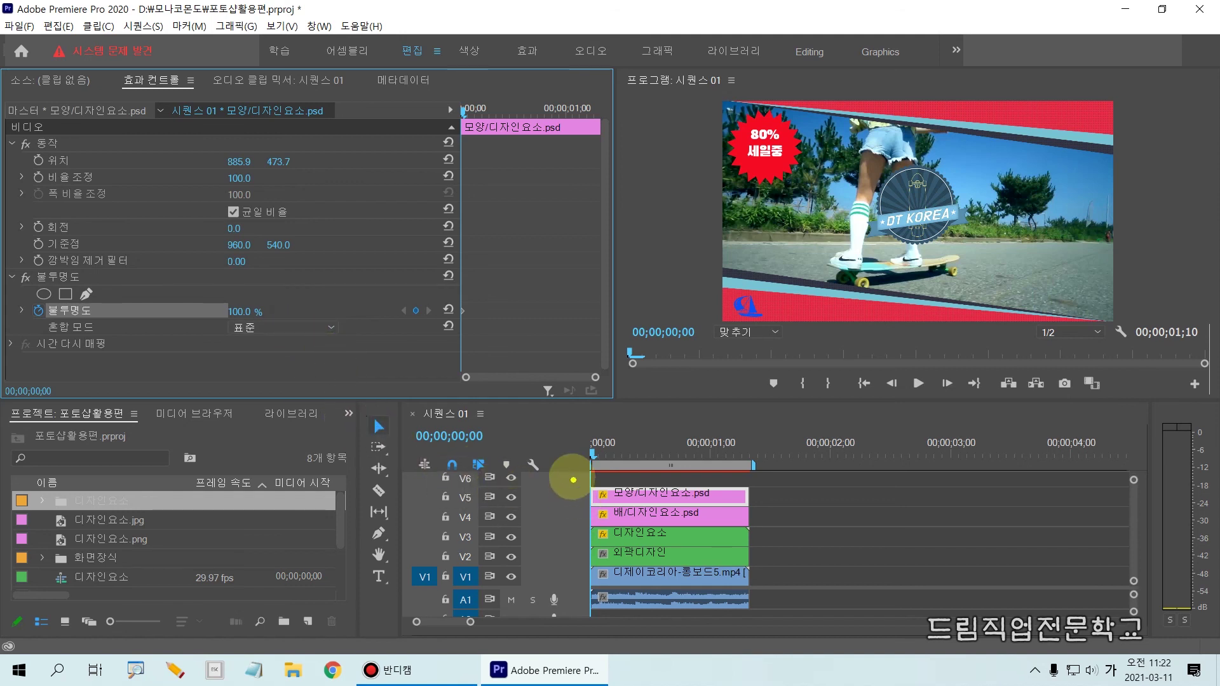
left_click_drag(570, 470, 784, 507)
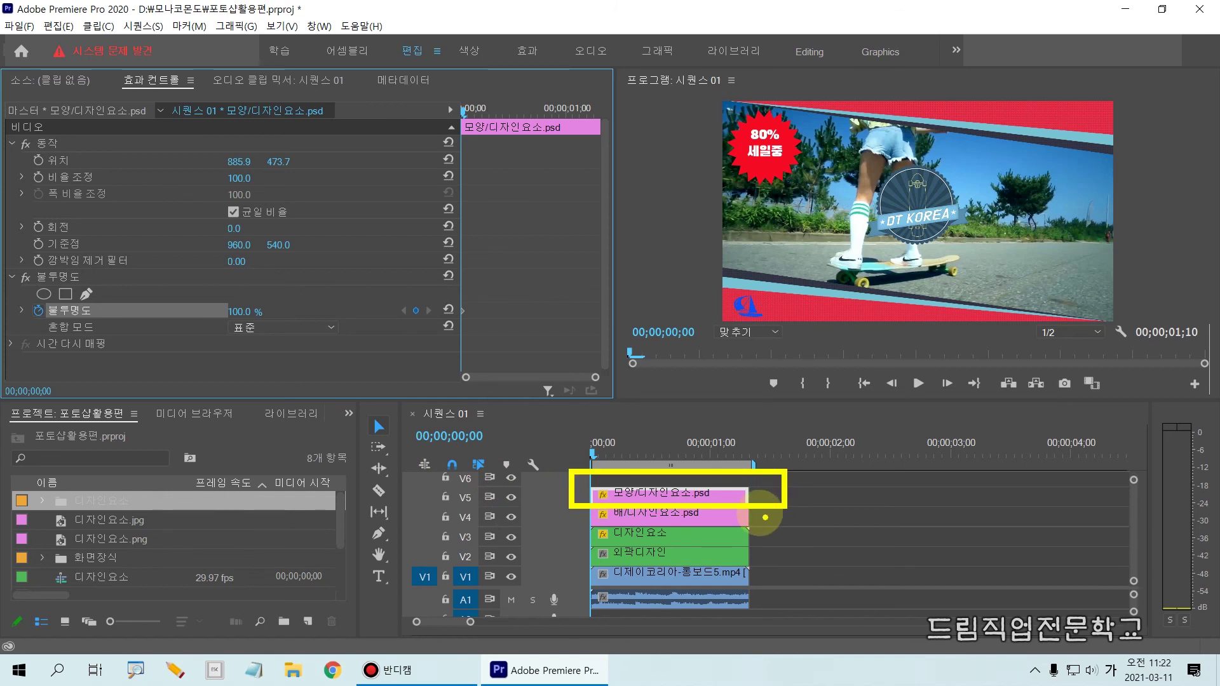
mouse_move(661, 454)
left_mouse_down()
mouse_move(661, 499)
mouse_move(685, 452)
mouse_move(763, 459)
left_mouse_up()
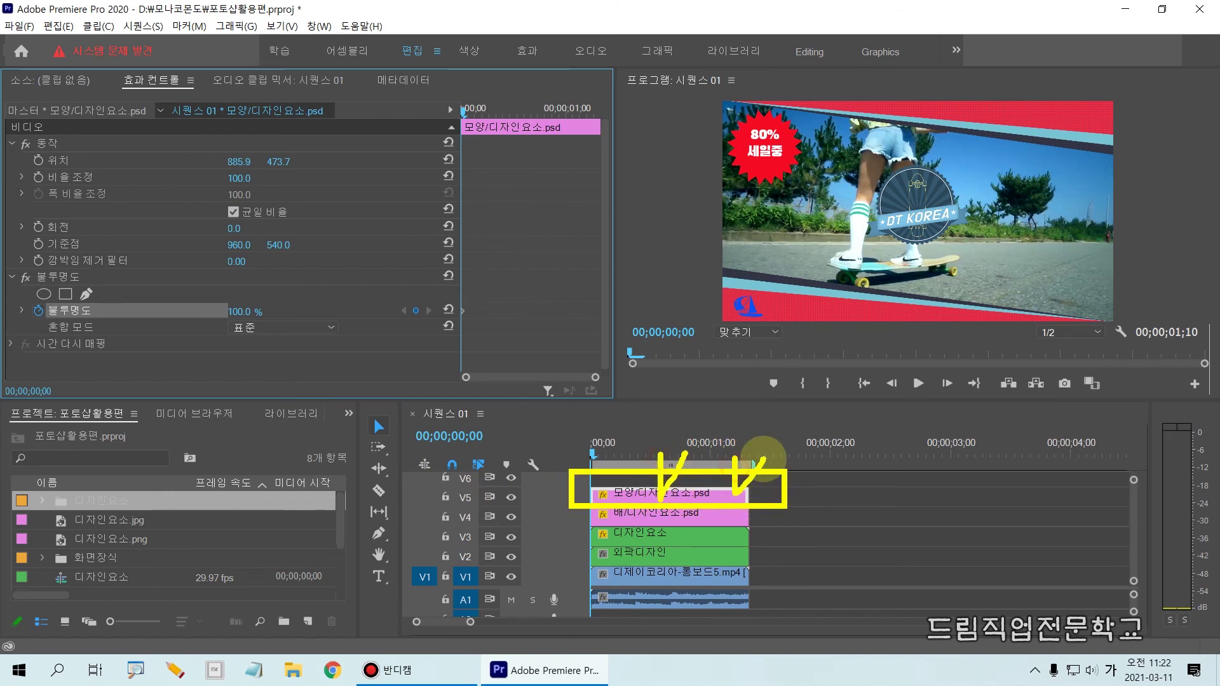
mouse_move(214, 279)
left_mouse_down()
mouse_move(502, 338)
mouse_move(509, 275)
mouse_move(184, 272)
left_mouse_up()
key("Escape")
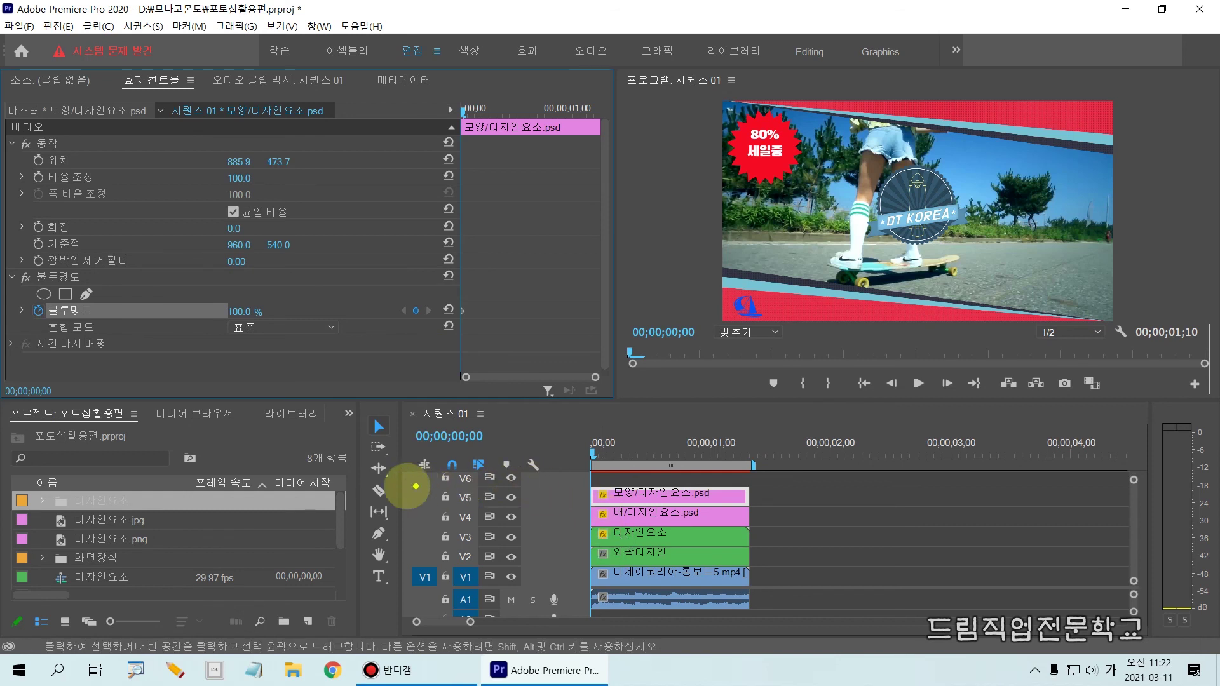
mouse_move(391, 483)
left_mouse_down()
mouse_move(631, 509)
mouse_move(773, 508)
left_mouse_up()
mouse_move(548, 489)
left_mouse_down()
mouse_move(555, 505)
mouse_move(566, 488)
mouse_move(585, 488)
mouse_move(537, 490)
left_mouse_up()
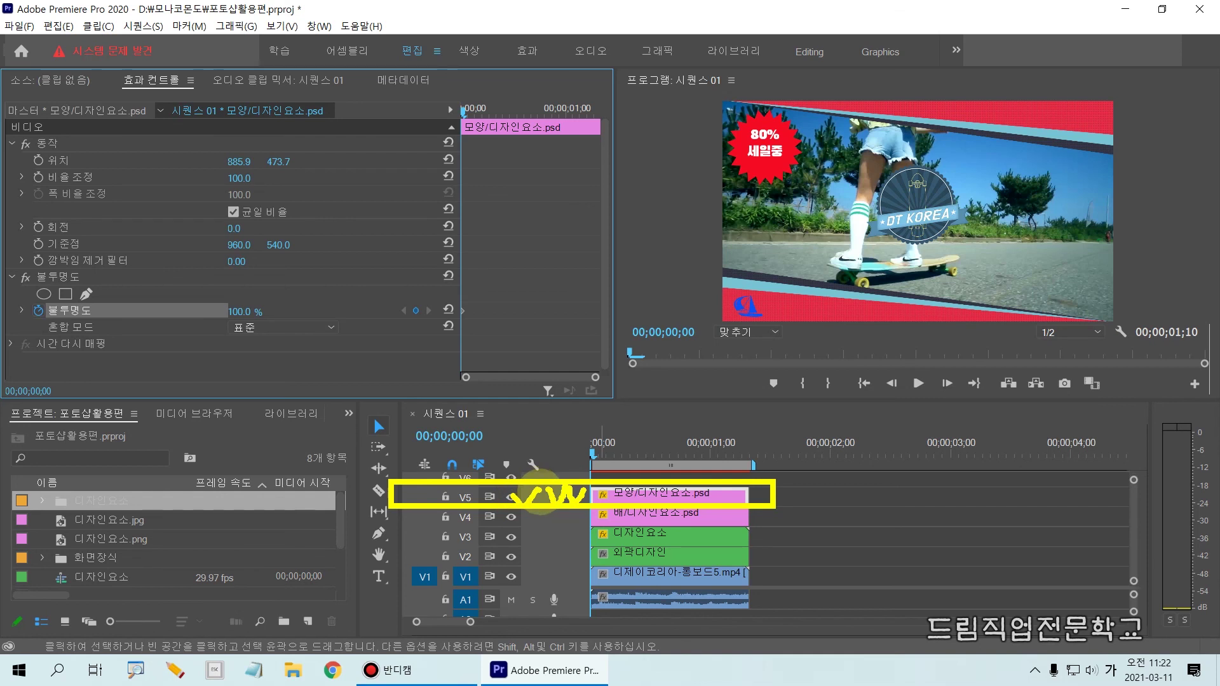
key("Escape")
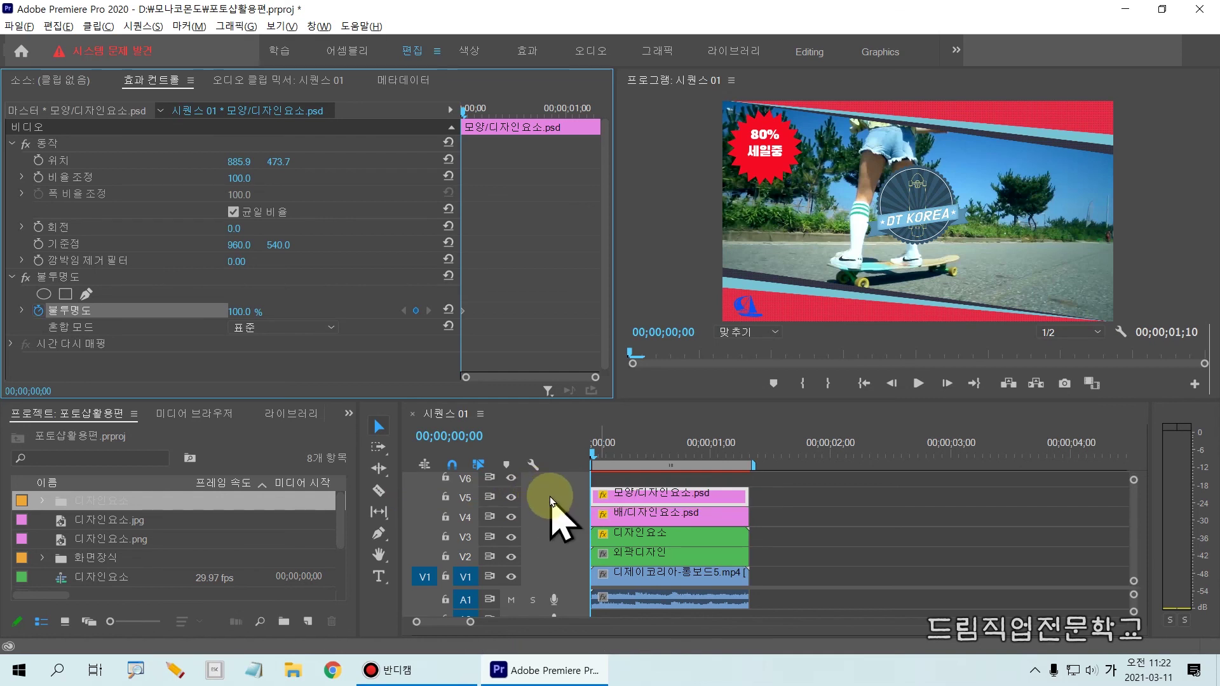
Reduce the height of all video tracks and enlarge only V5 so the badge clip shows its thumbnail.
double_click(550, 500)
scroll(550, 500, "up", 3)
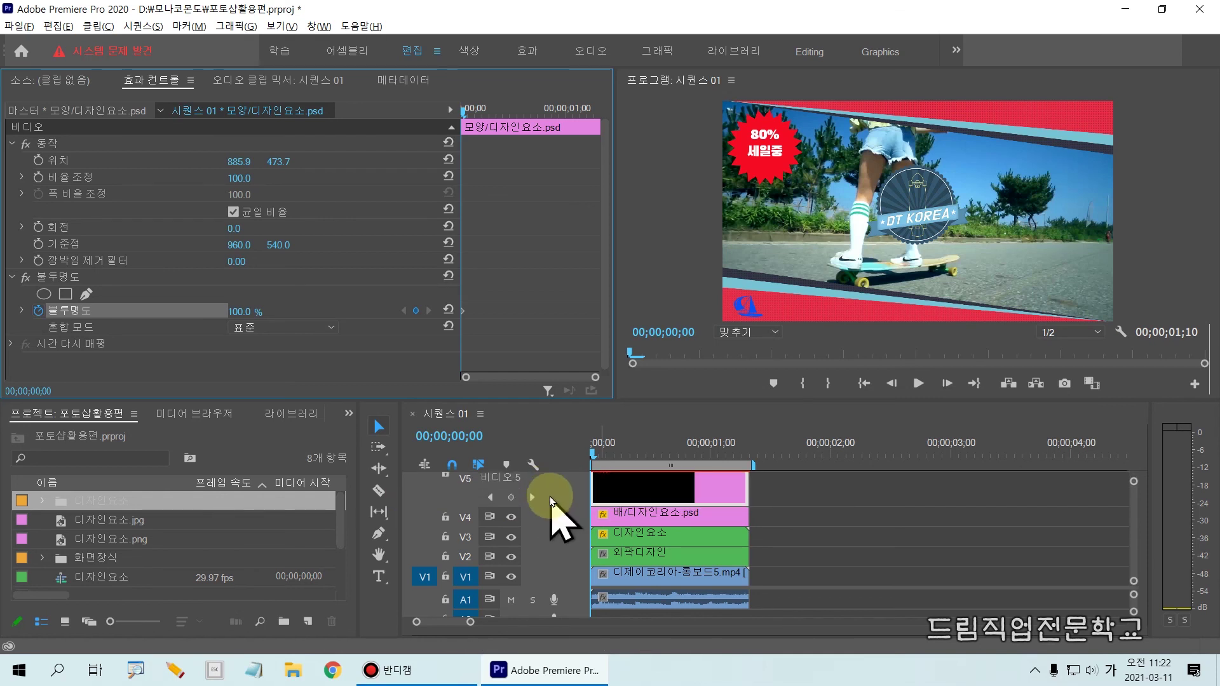
key("alt")
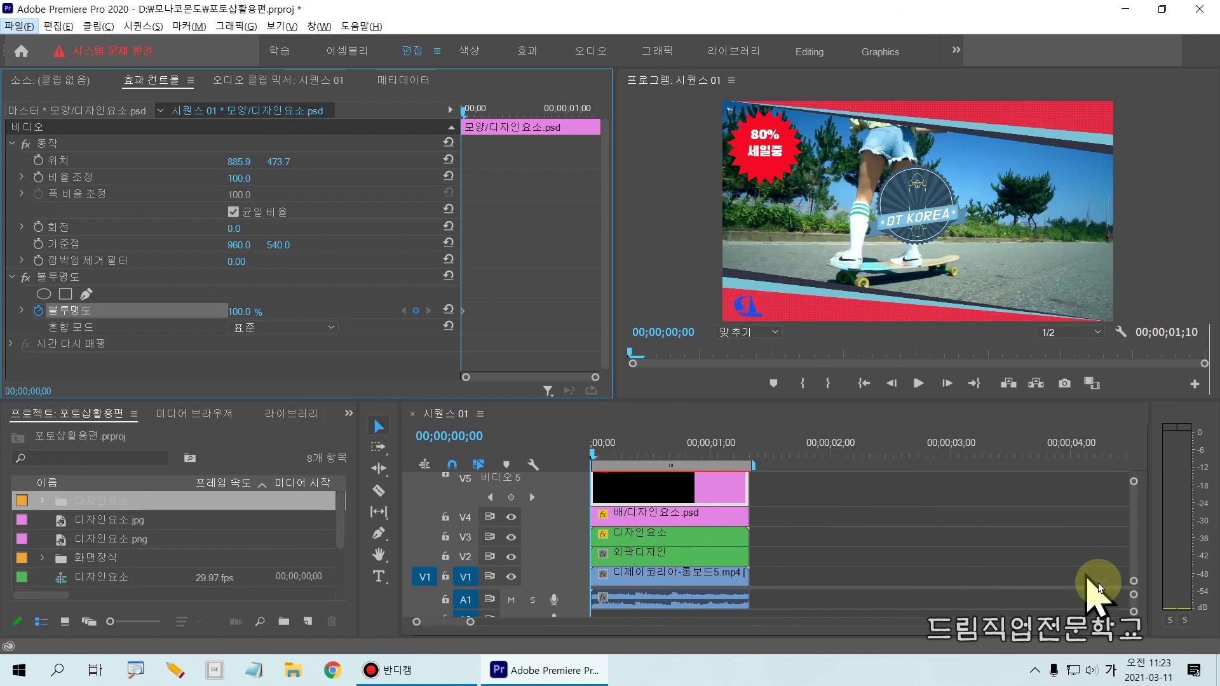
left_click_drag(1134, 481, 1133, 455)
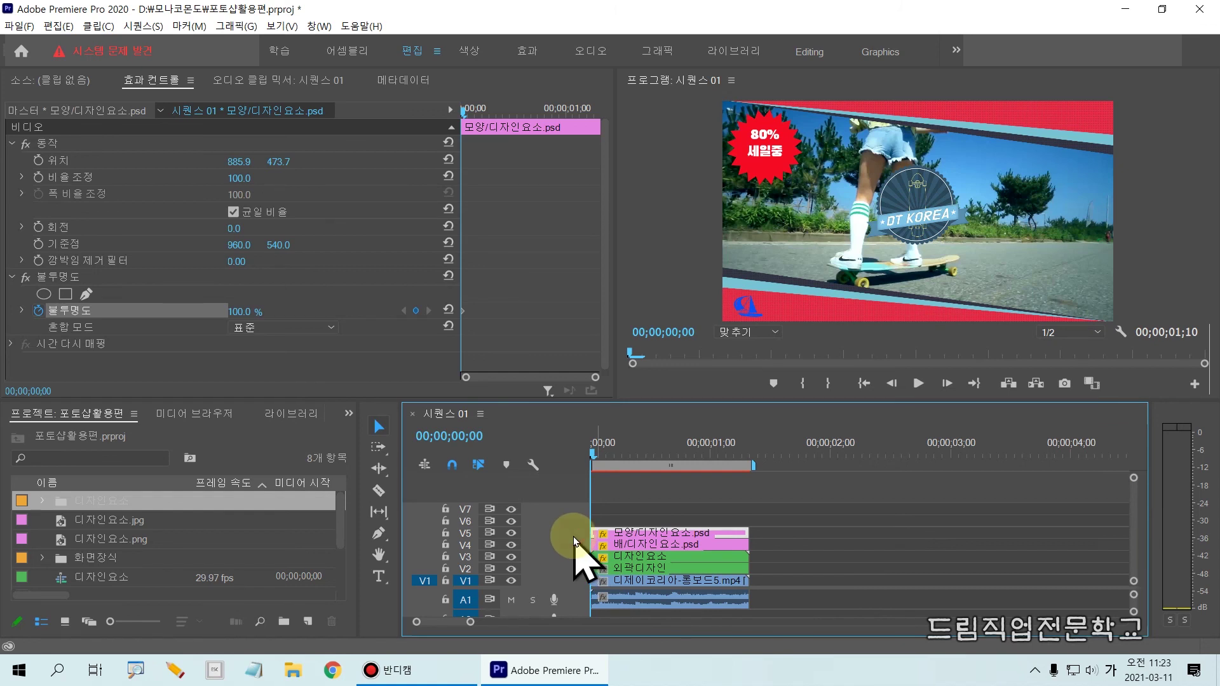
scroll(569, 534, "up", 2)
scroll(570, 532, "up", 3)
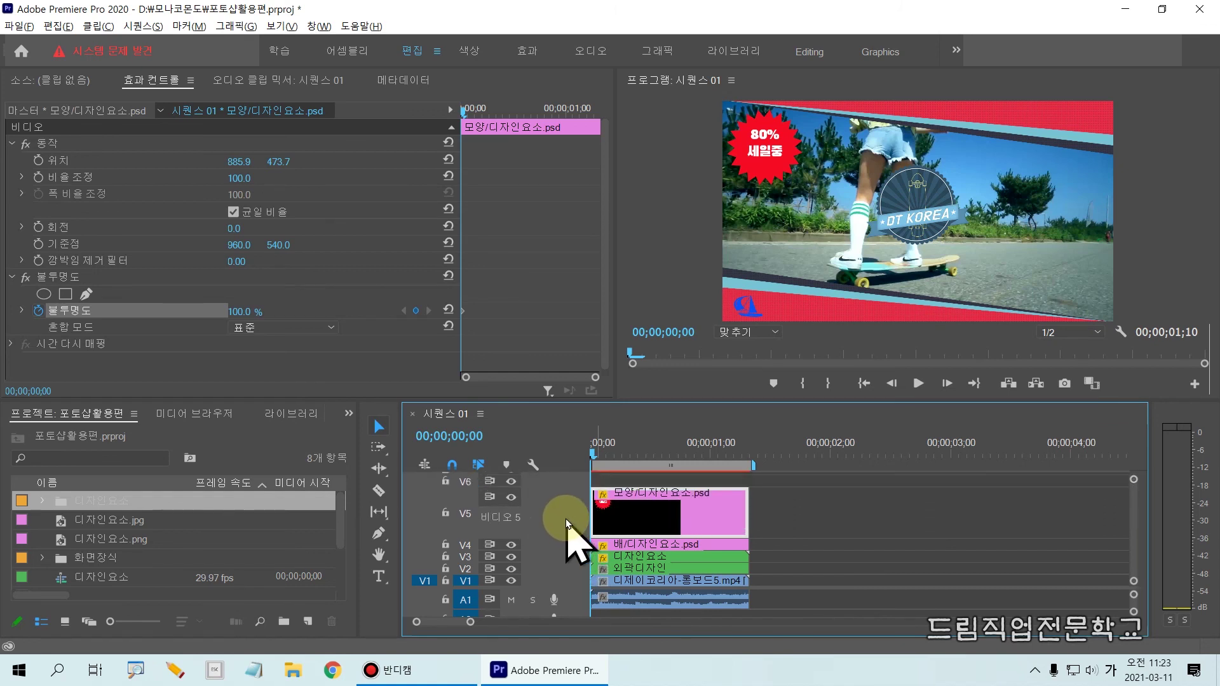
mouse_move(586, 485)
left_mouse_down()
mouse_move(690, 542)
mouse_move(754, 538)
left_mouse_up()
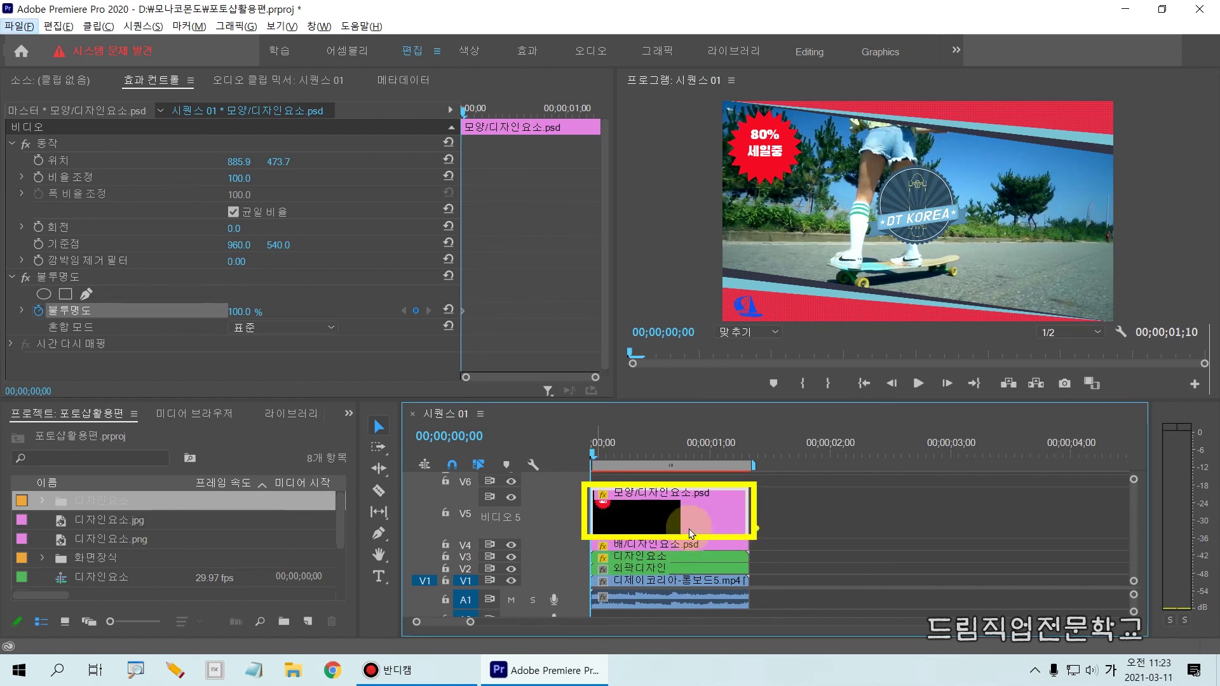
key("Escape")
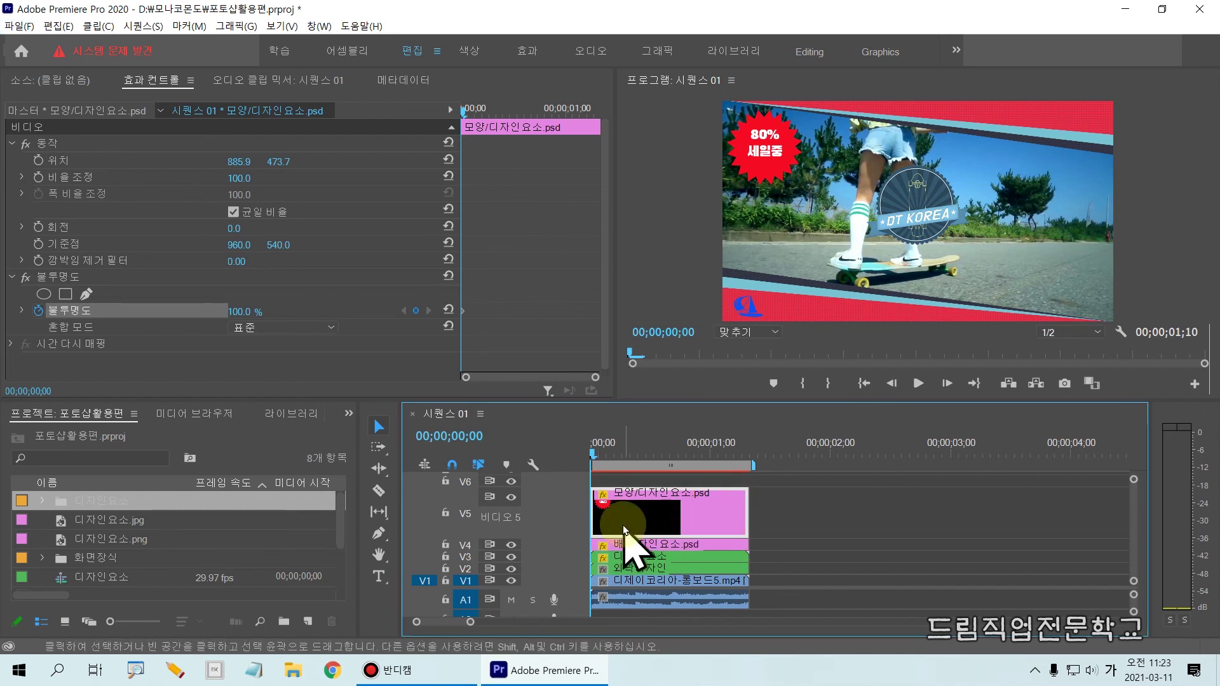
Increase the height of track V5 until its keyframe controls are displayed under the track name.
double_click(545, 518)
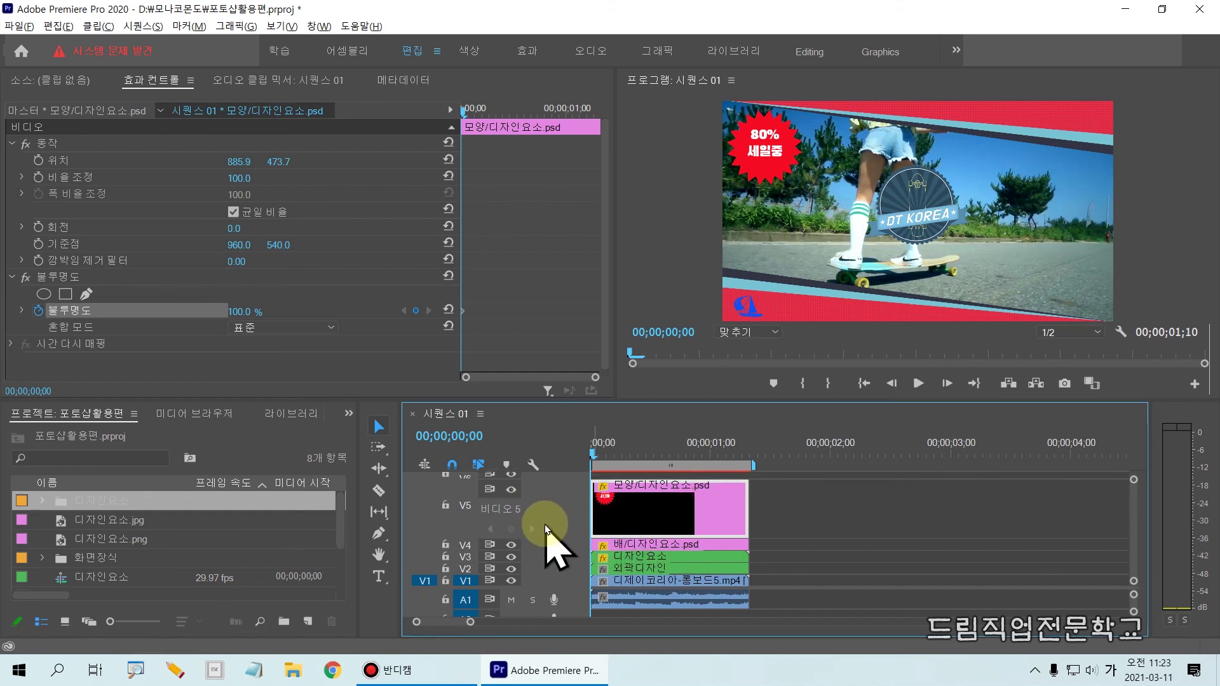
scroll(544, 524, "down", 1)
scroll(544, 524, "up", 1)
scroll(544, 524, "down", 1)
scroll(544, 524, "up", 1)
left_click_drag(479, 519, 556, 544)
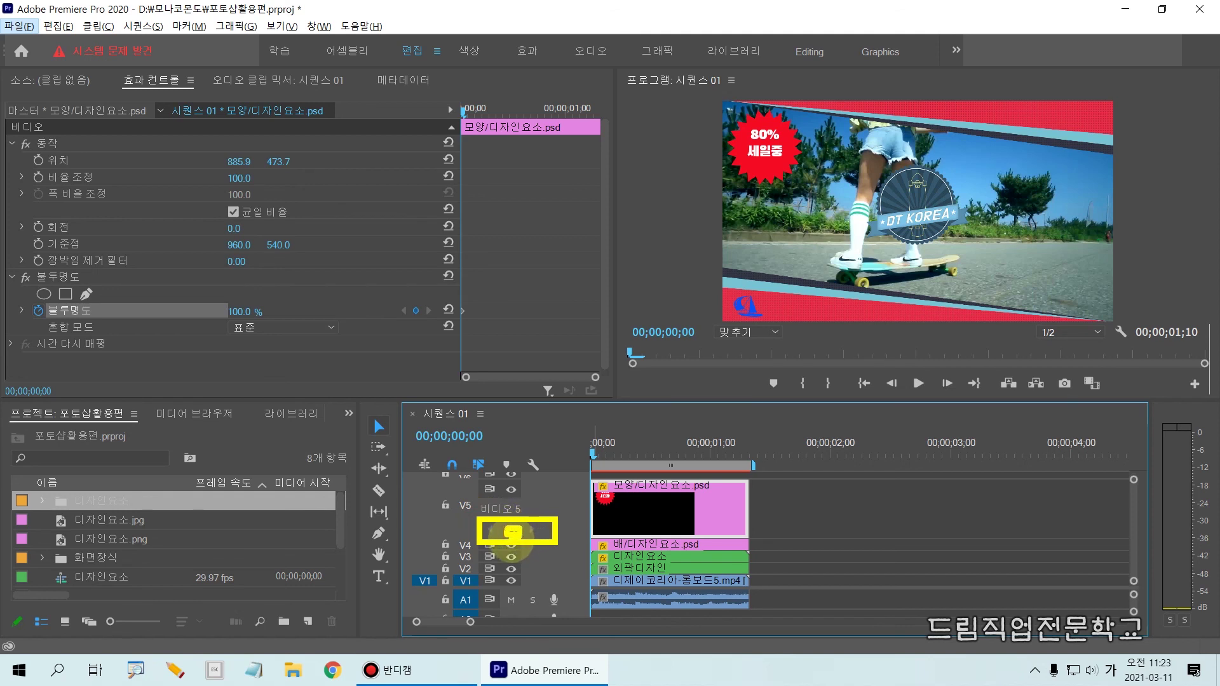
key("Escape")
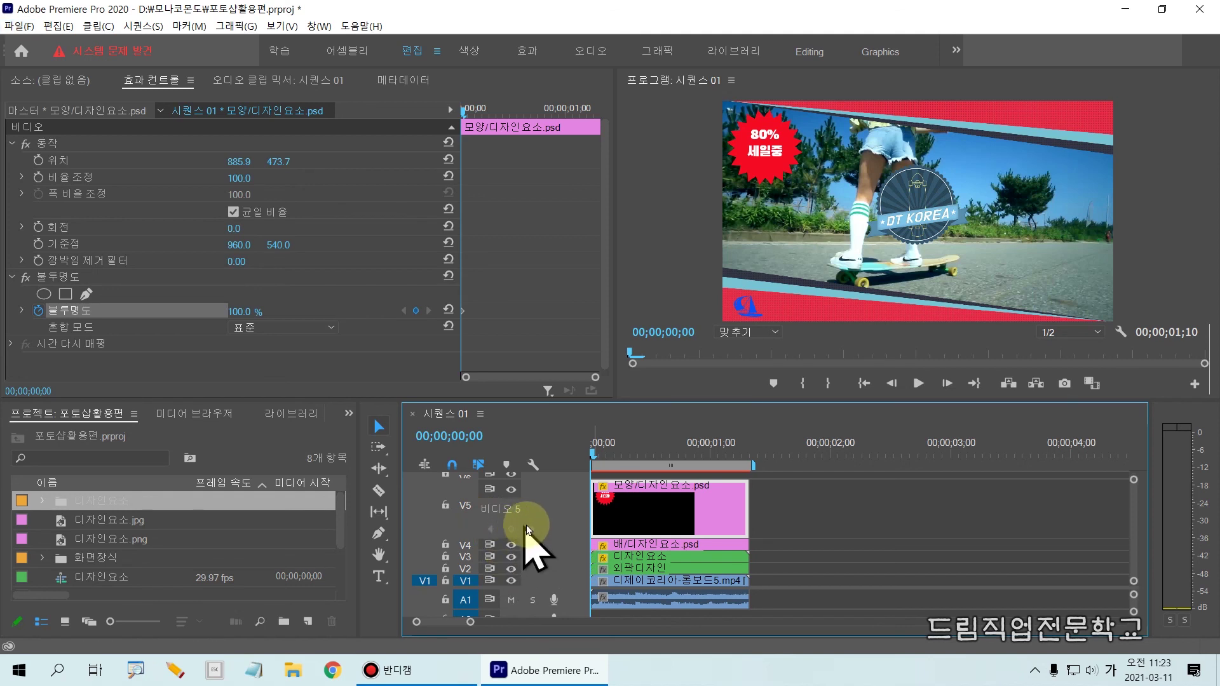
scroll(555, 517, "up", 1)
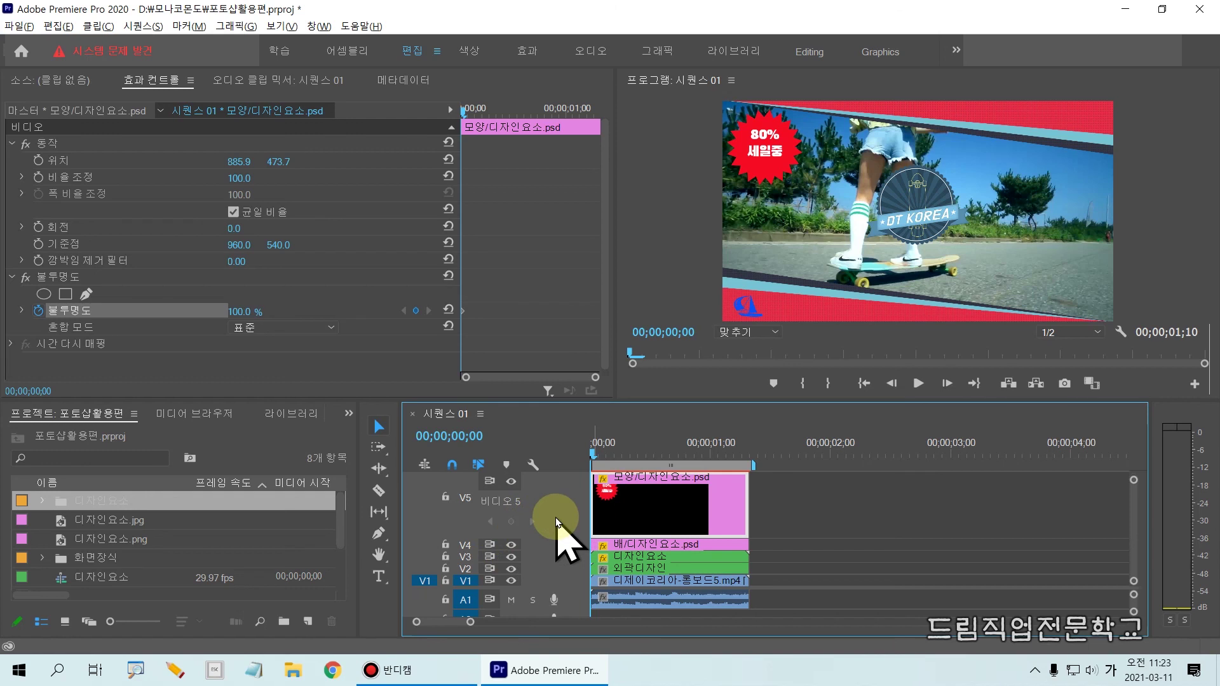
scroll(556, 517, "down", 1)
key("ctrl+2")
mouse_move(387, 480)
left_mouse_down()
mouse_move(437, 504)
mouse_move(769, 547)
mouse_move(788, 538)
left_mouse_up()
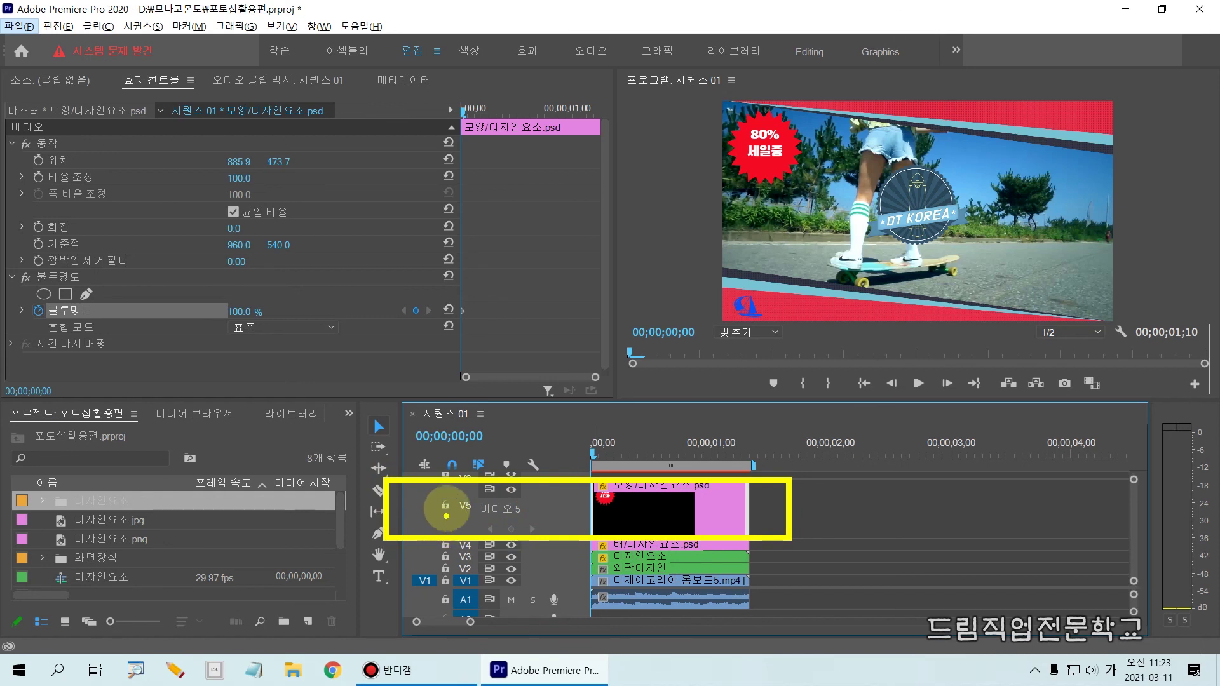
mouse_move(483, 507)
left_mouse_down()
mouse_move(546, 491)
mouse_move(541, 505)
mouse_move(547, 490)
mouse_move(560, 505)
mouse_move(546, 502)
mouse_move(567, 488)
mouse_move(572, 507)
mouse_move(591, 495)
mouse_move(576, 471)
mouse_move(601, 506)
left_mouse_up()
left_click_drag(482, 519, 546, 538)
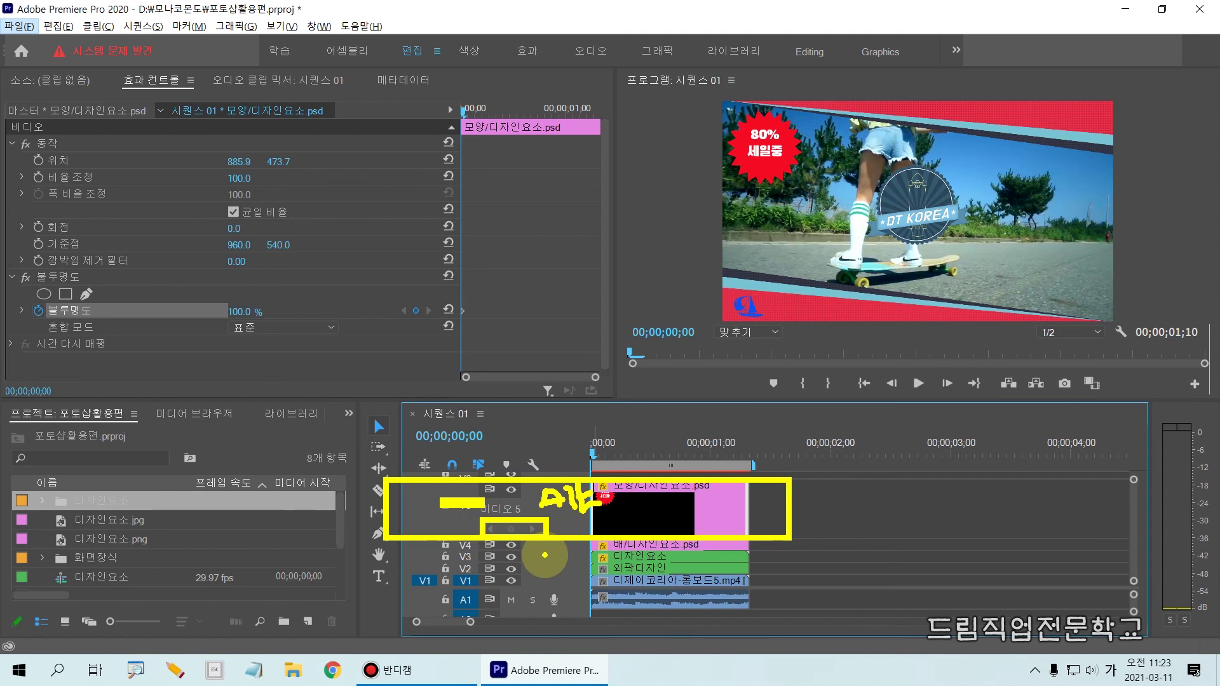
key("Escape")
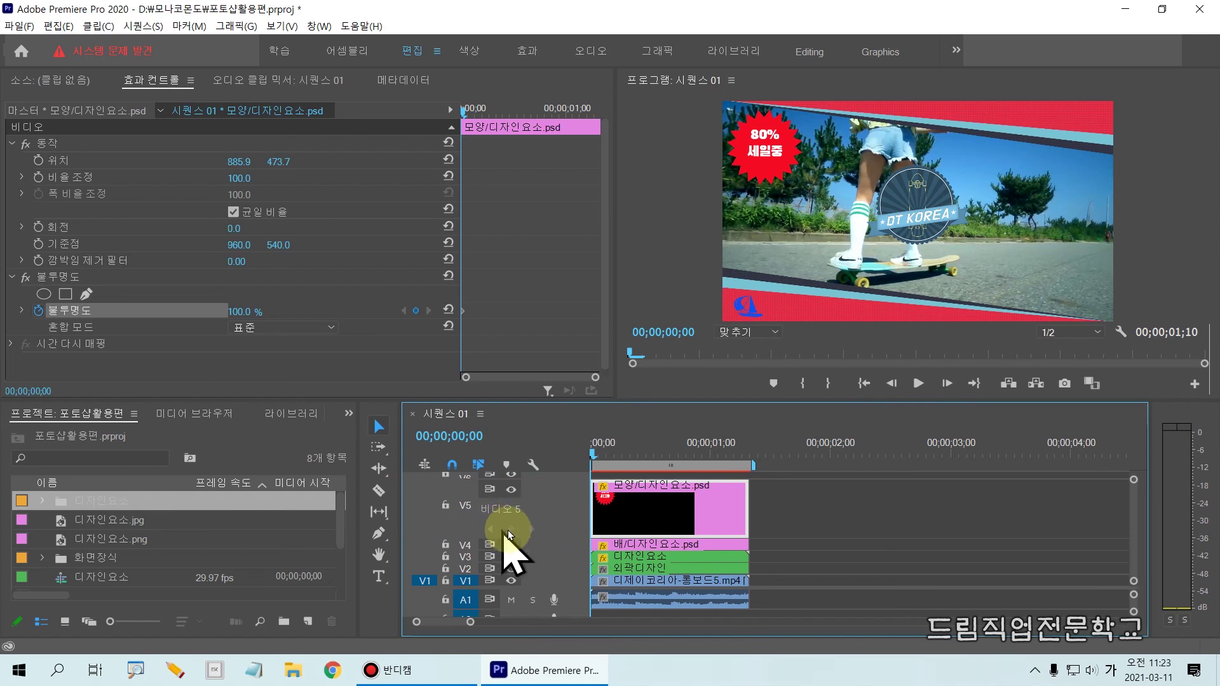
Lower the opacity line of the badge clip on V5 to 67.3%.
left_click(527, 535)
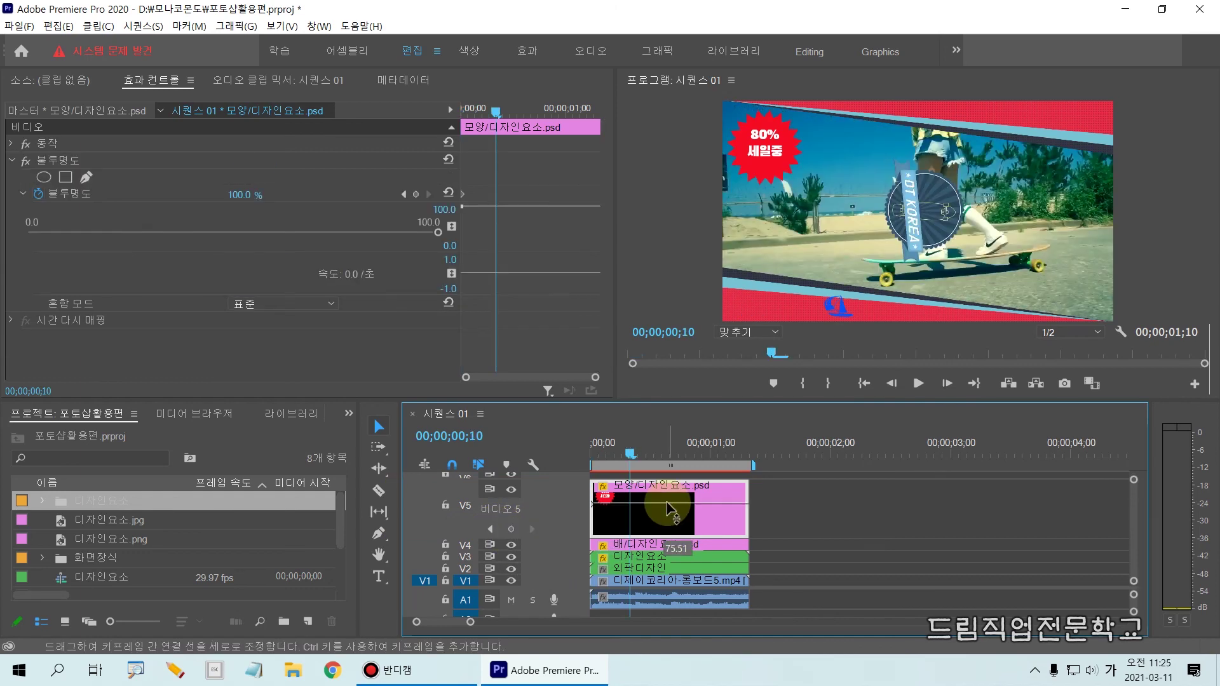
left_click_drag(667, 494, 666, 507)
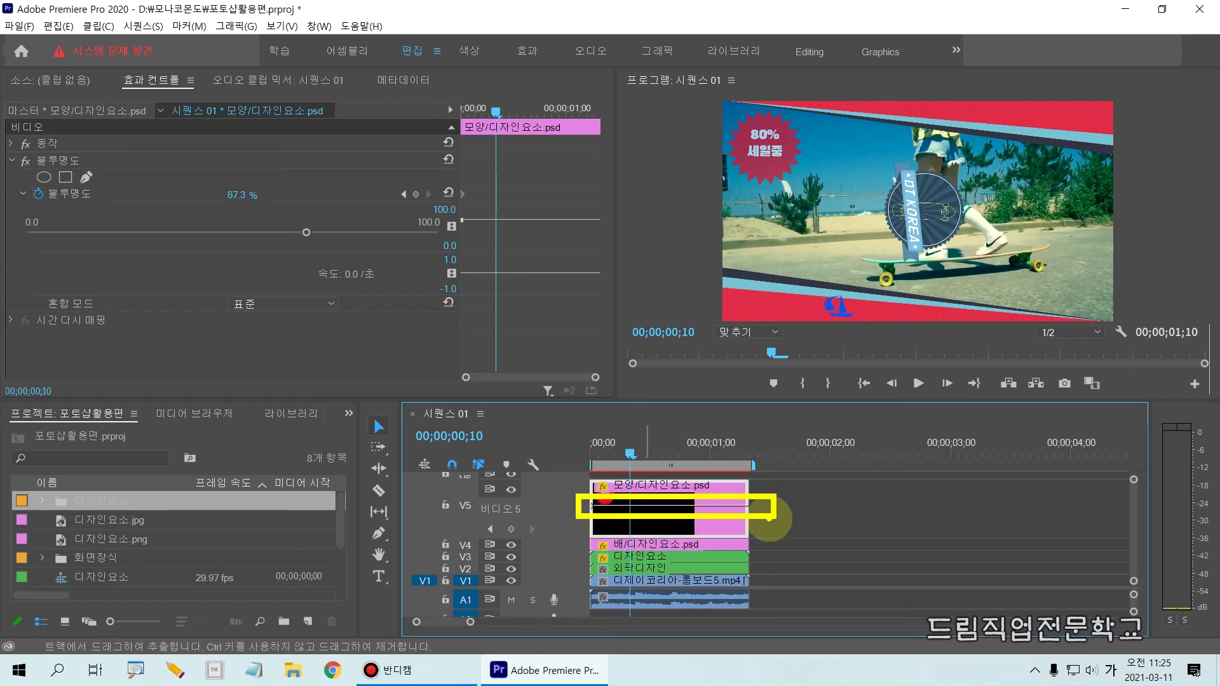
left_click_drag(583, 506, 776, 505)
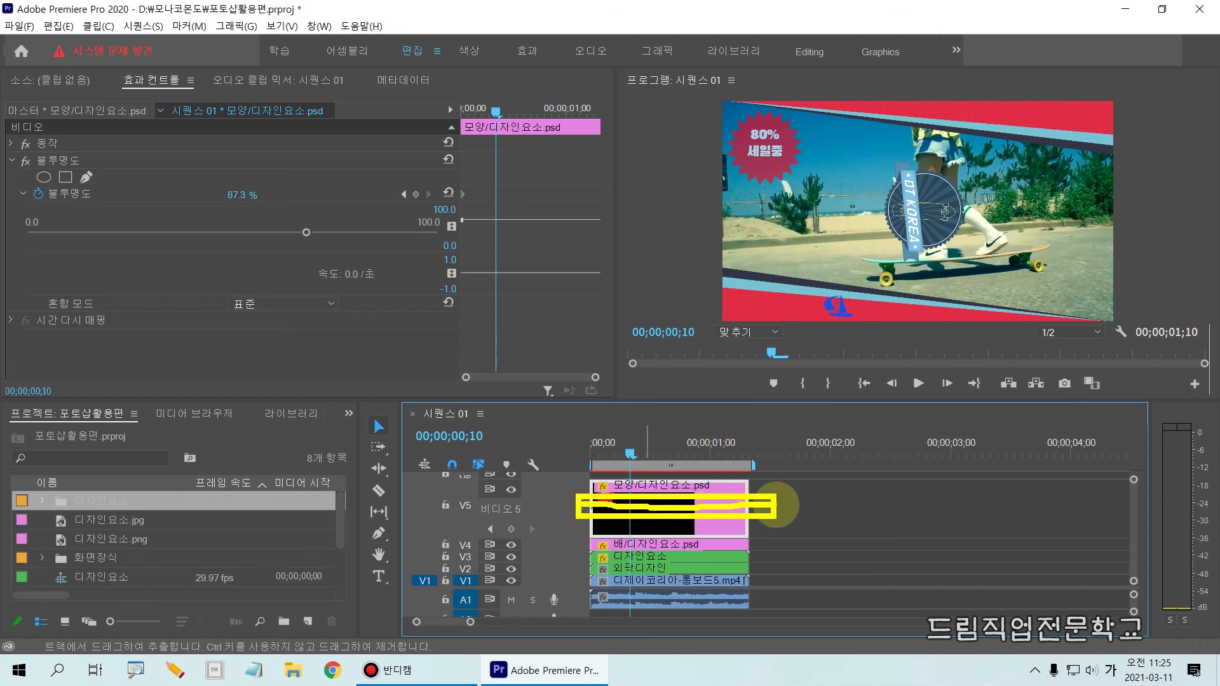
key("Escape")
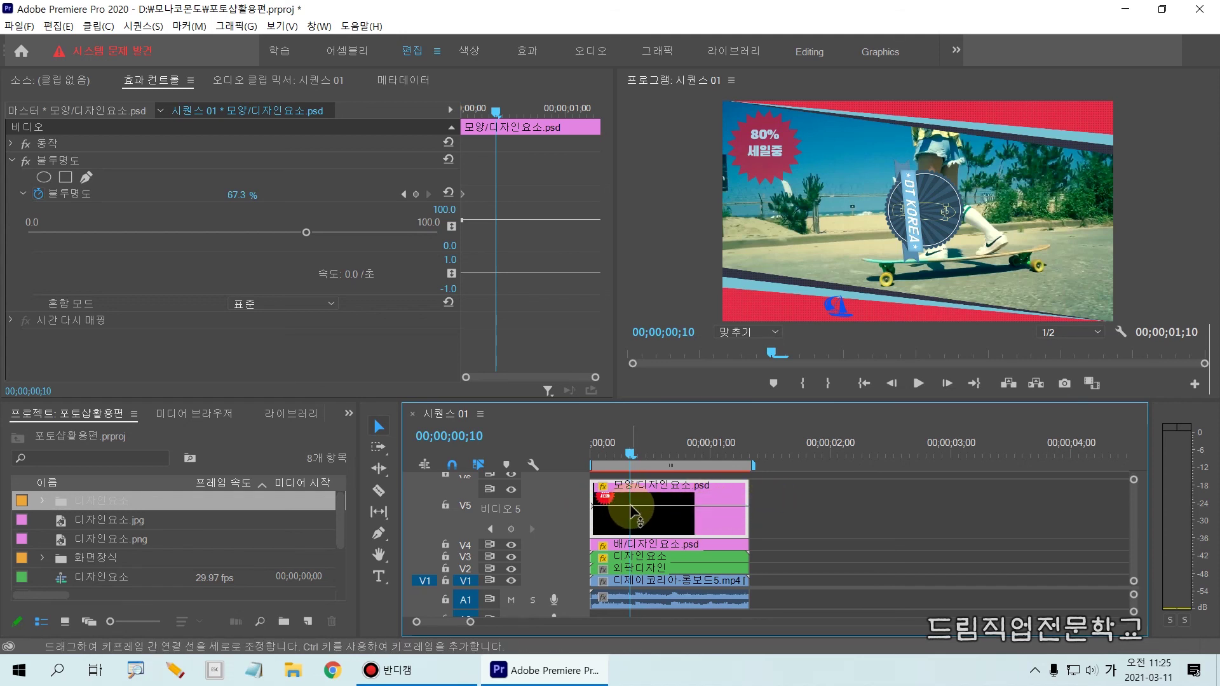
Raise the badge clip's opacity line to 85.7% and add an opacity keyframe at 00;00;00;10.
left_click_drag(638, 509, 639, 491)
left_click_drag(737, 494, 738, 498)
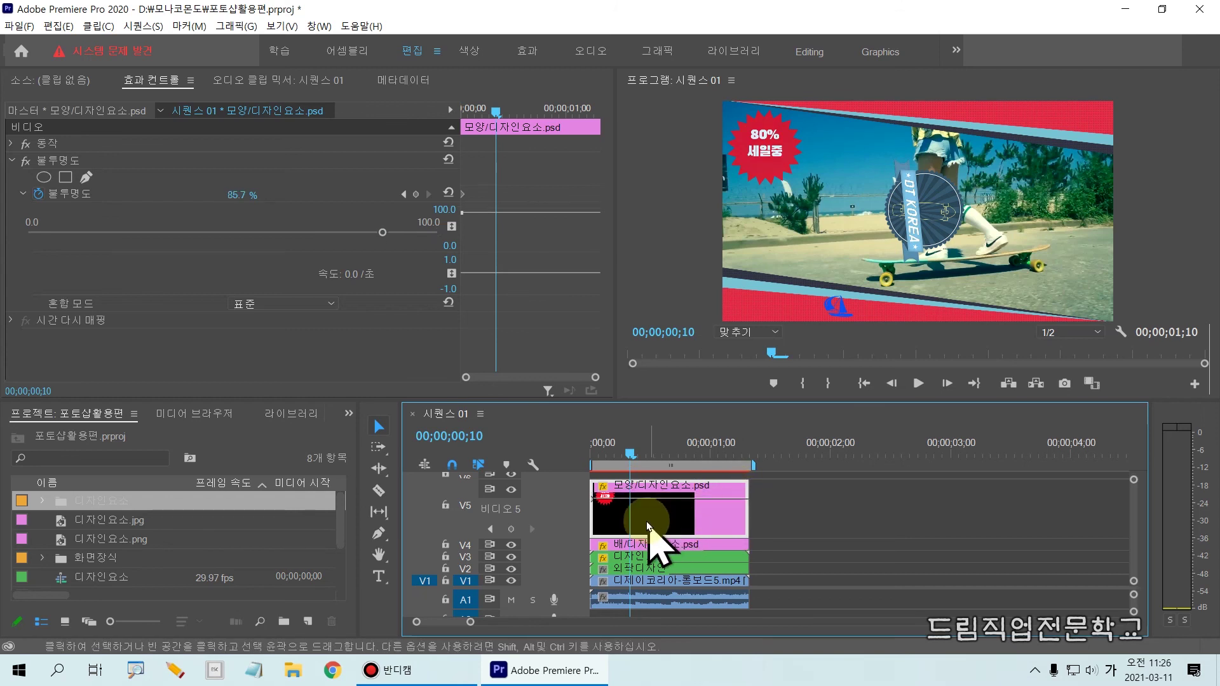
left_click_drag(495, 517, 535, 535)
left_click(511, 529)
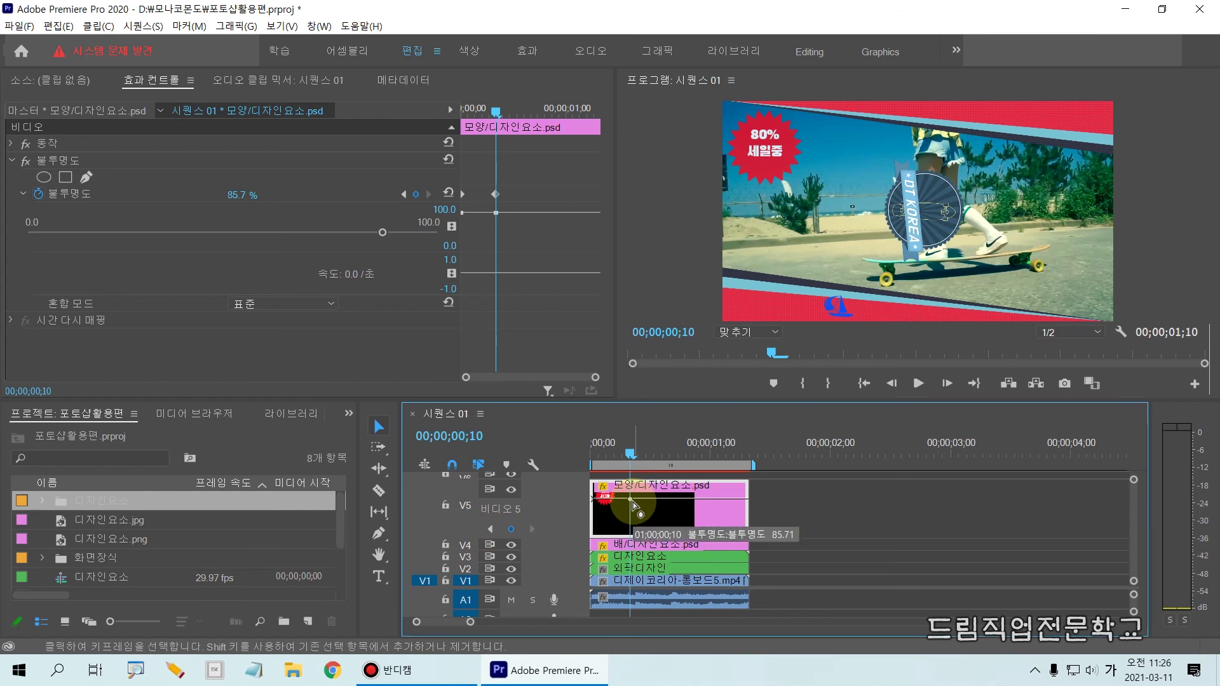
Set the badge clip on V5 to display its opacity (불투명도) keyframes in the timeline.
mouse_move(569, 491)
left_mouse_down()
mouse_move(687, 512)
mouse_move(781, 505)
left_mouse_up()
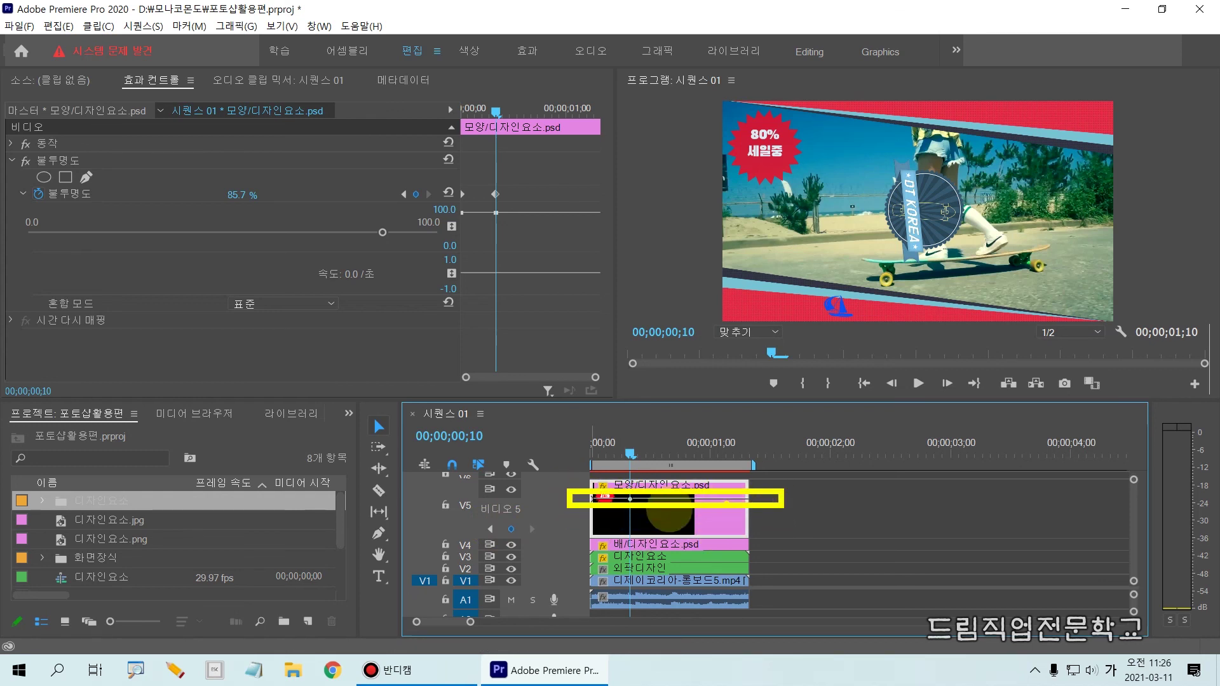
right_click(660, 499)
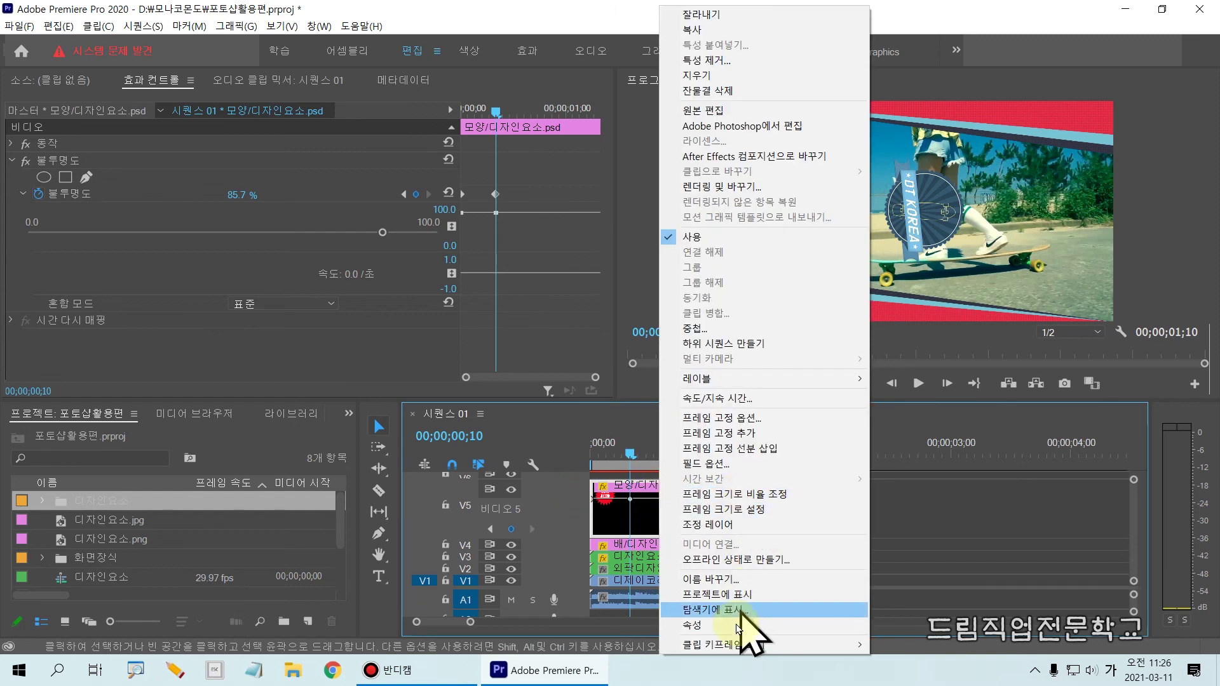
mouse_move(718, 647)
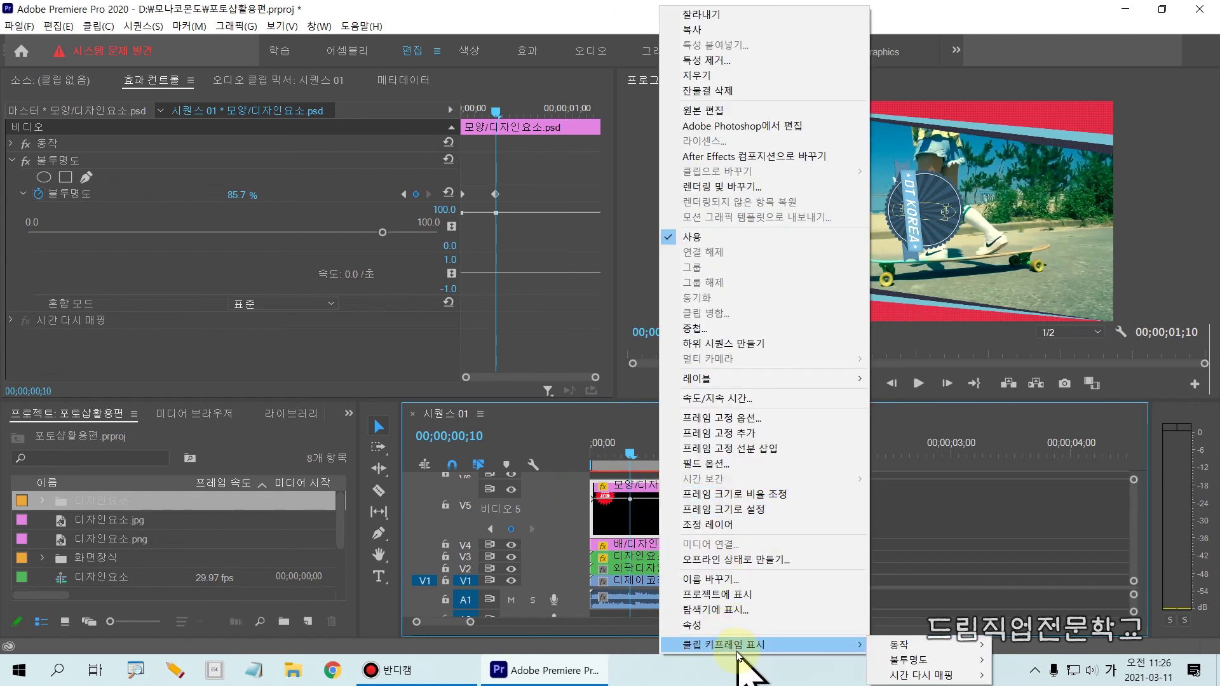
mouse_move(914, 663)
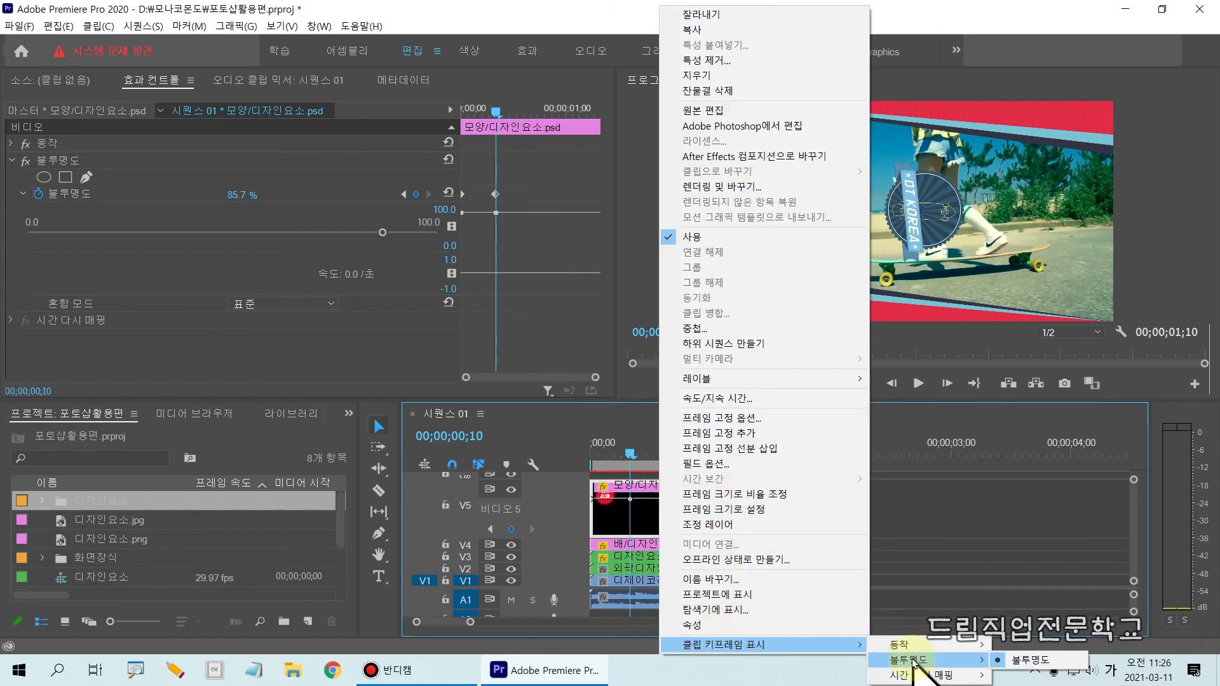
left_click(1046, 662)
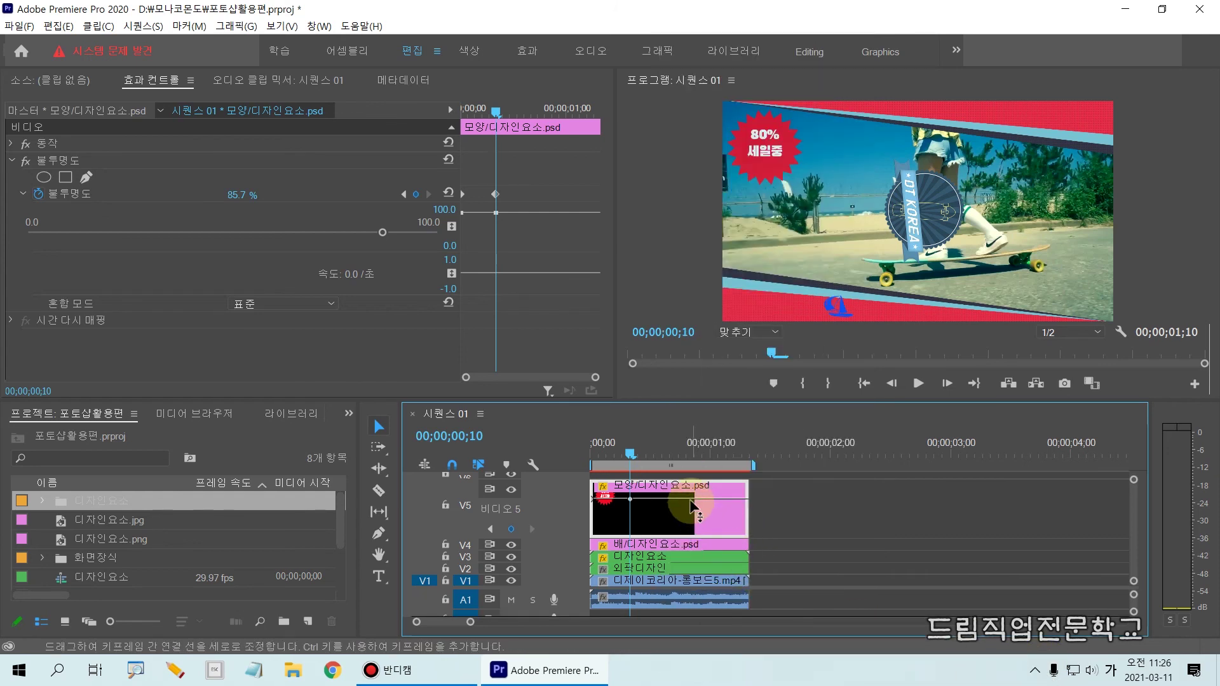
left_click_drag(567, 495, 776, 505)
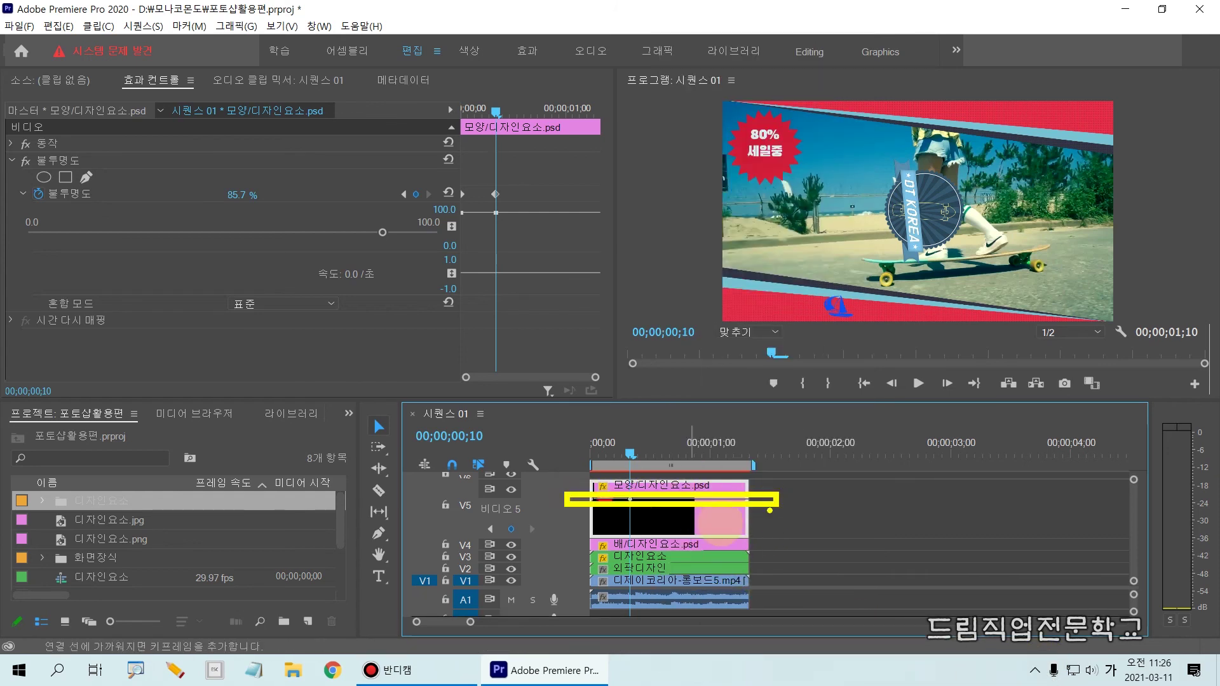
key("Escape")
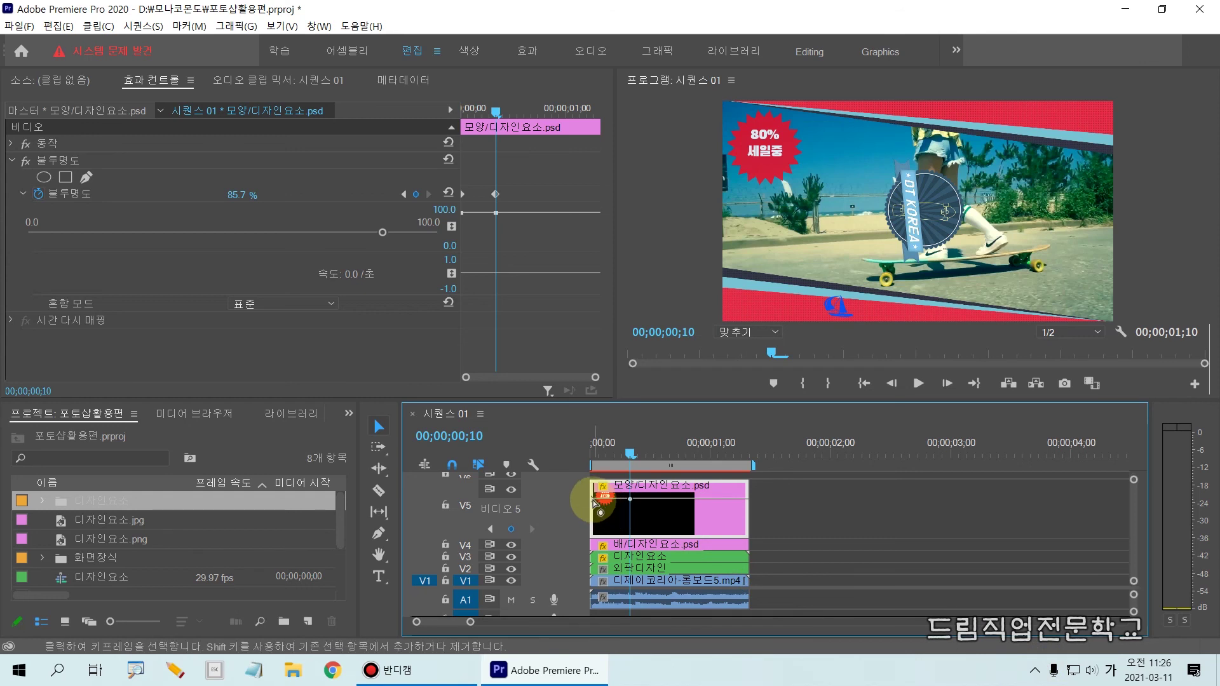
key("ctrl+2")
mouse_move(584, 481)
left_mouse_down()
mouse_move(623, 543)
mouse_move(754, 540)
left_mouse_up()
key("Escape")
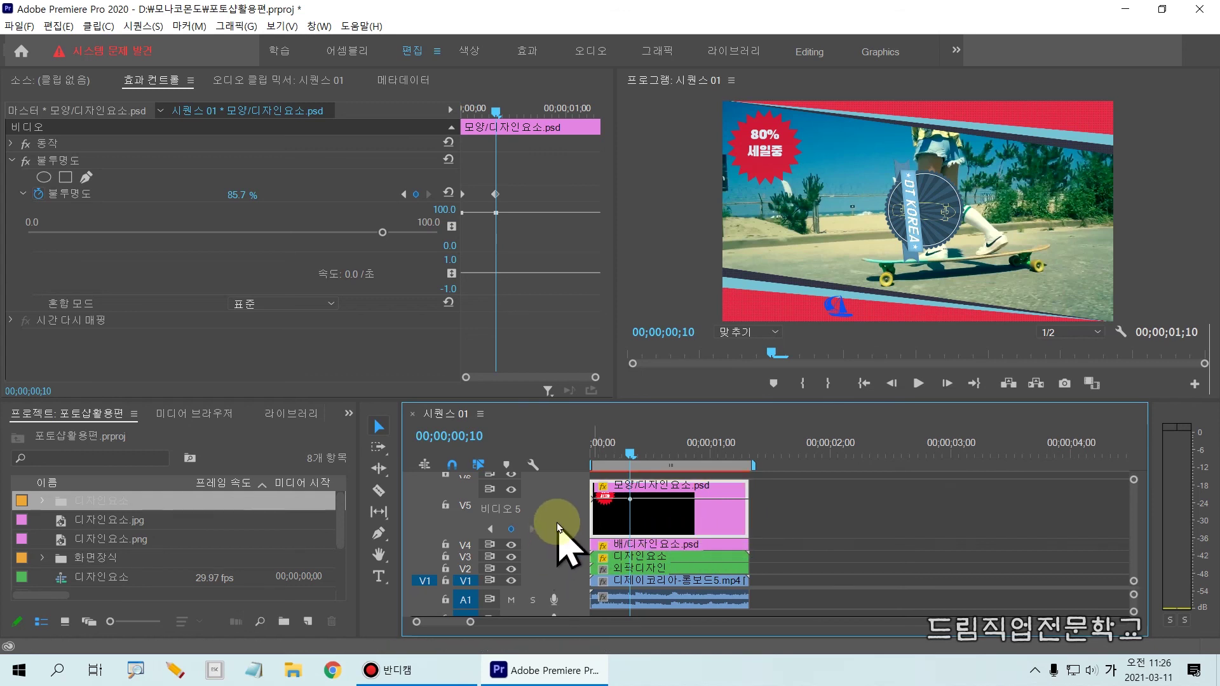
scroll(558, 520, "up", 3)
scroll(558, 519, "down", 3)
scroll(557, 520, "up", 1)
scroll(558, 520, "up", 2)
scroll(558, 520, "down", 3)
scroll(558, 519, "up", 3)
scroll(558, 518, "down", 3)
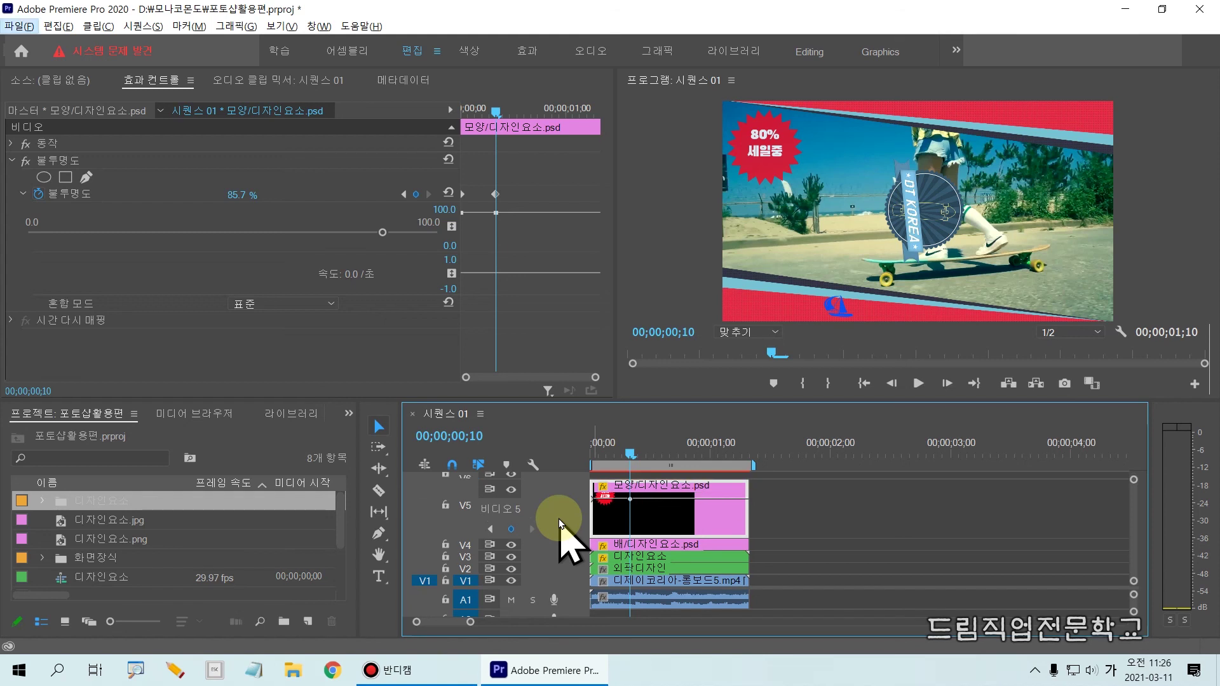
mouse_move(589, 481)
left_mouse_down()
mouse_move(614, 524)
mouse_move(750, 535)
left_mouse_up()
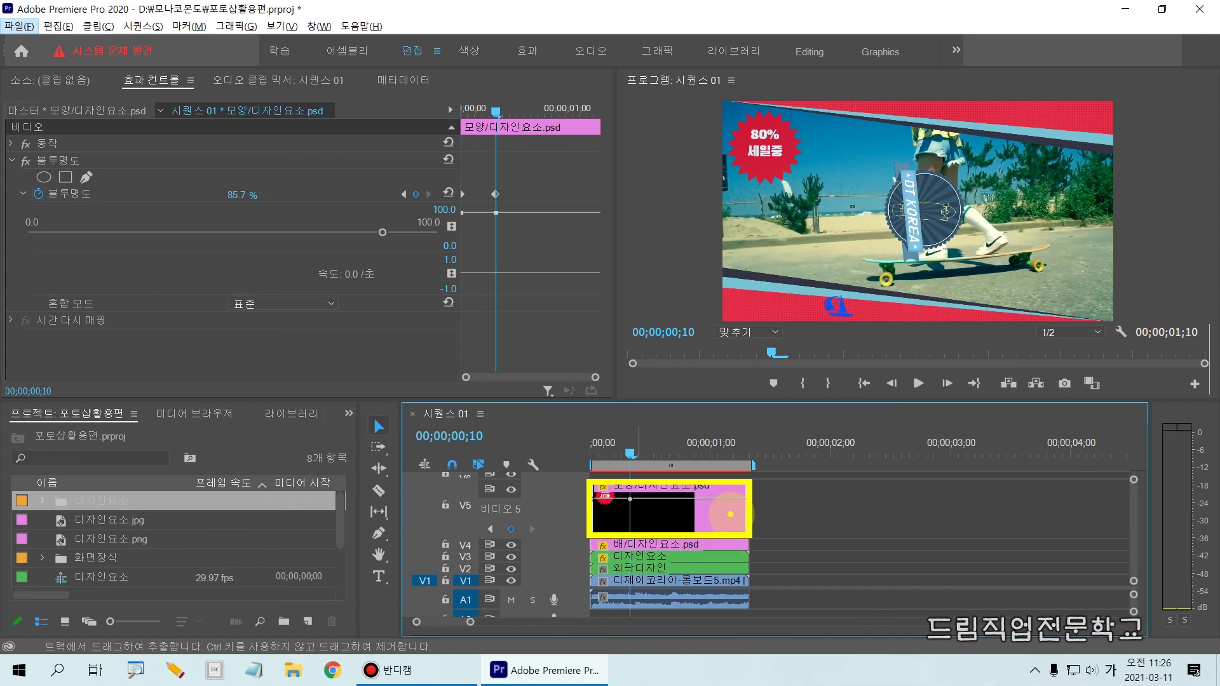
right_click(730, 536)
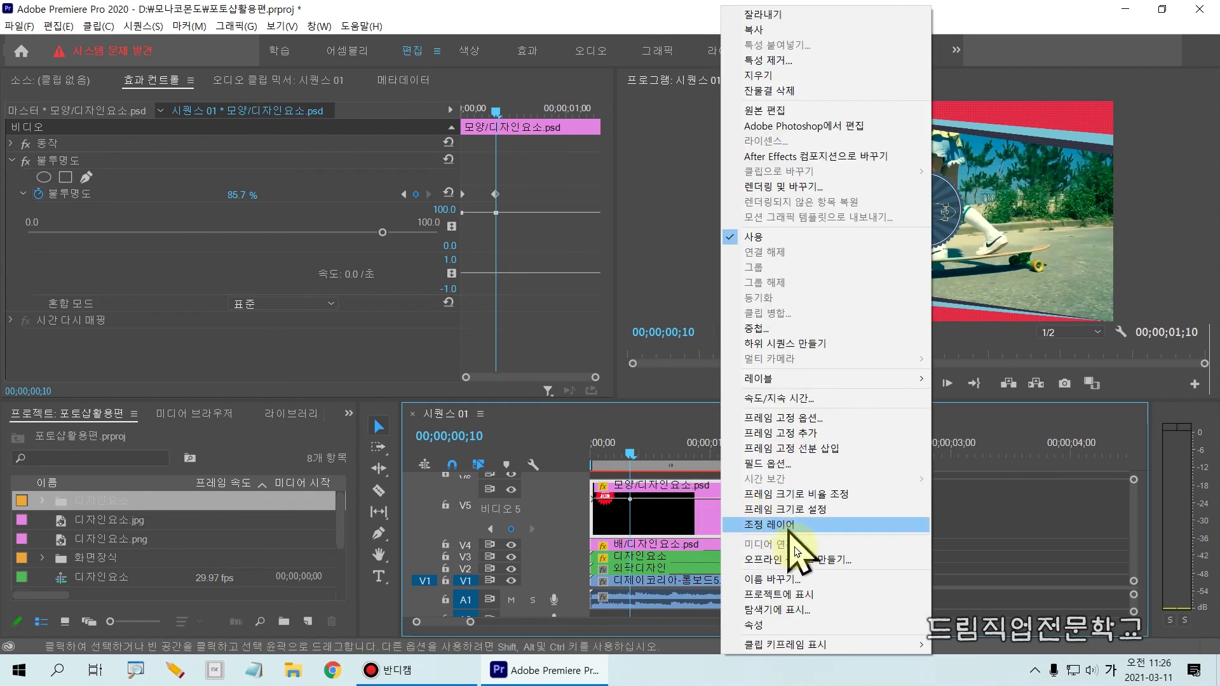
mouse_move(796, 648)
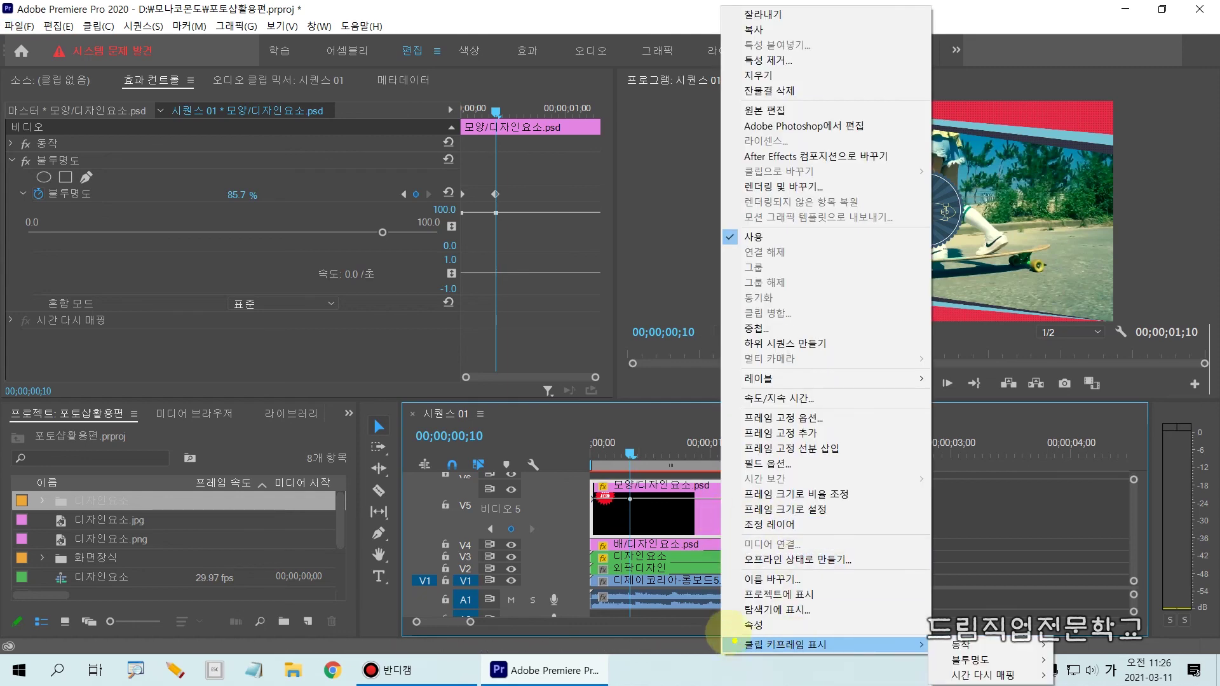
left_click_drag(780, 642, 899, 655)
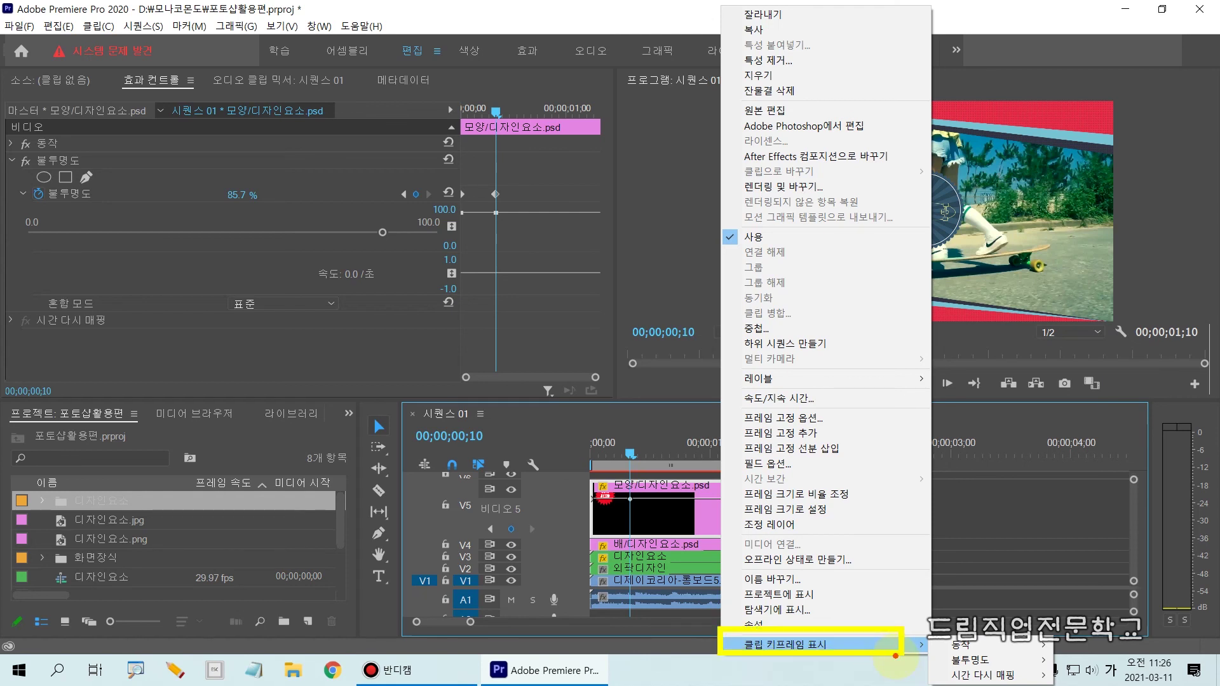
left_click_drag(706, 611, 912, 666)
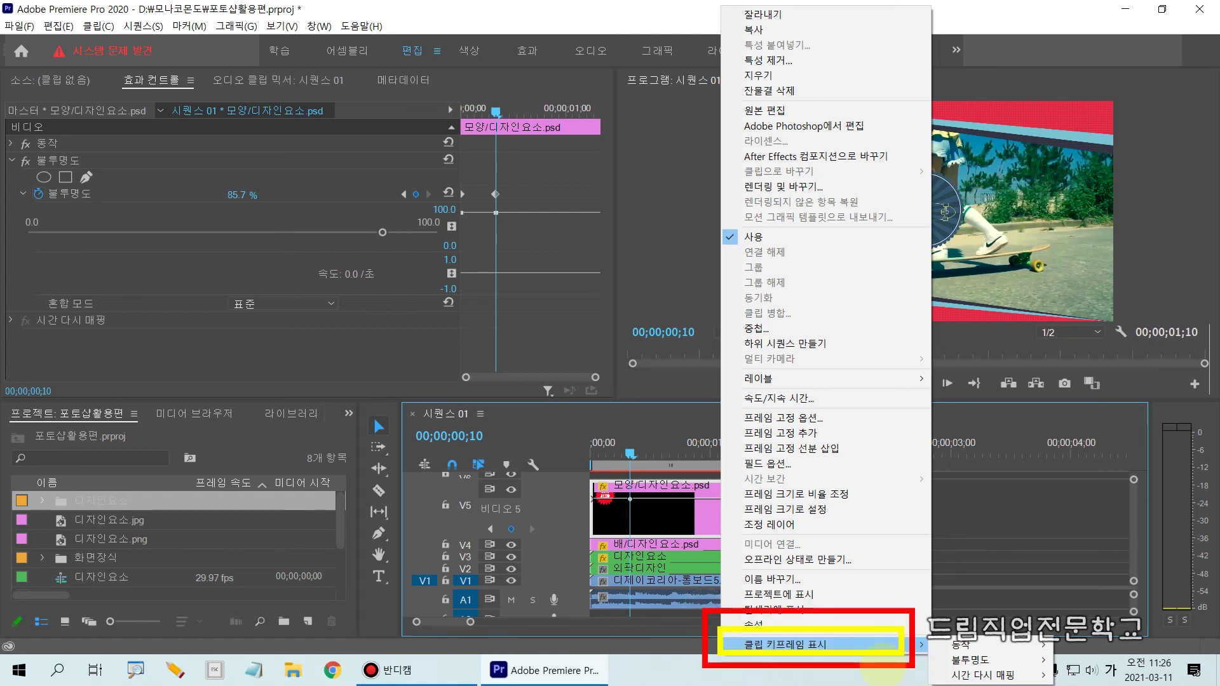
left_click_drag(748, 654, 821, 655)
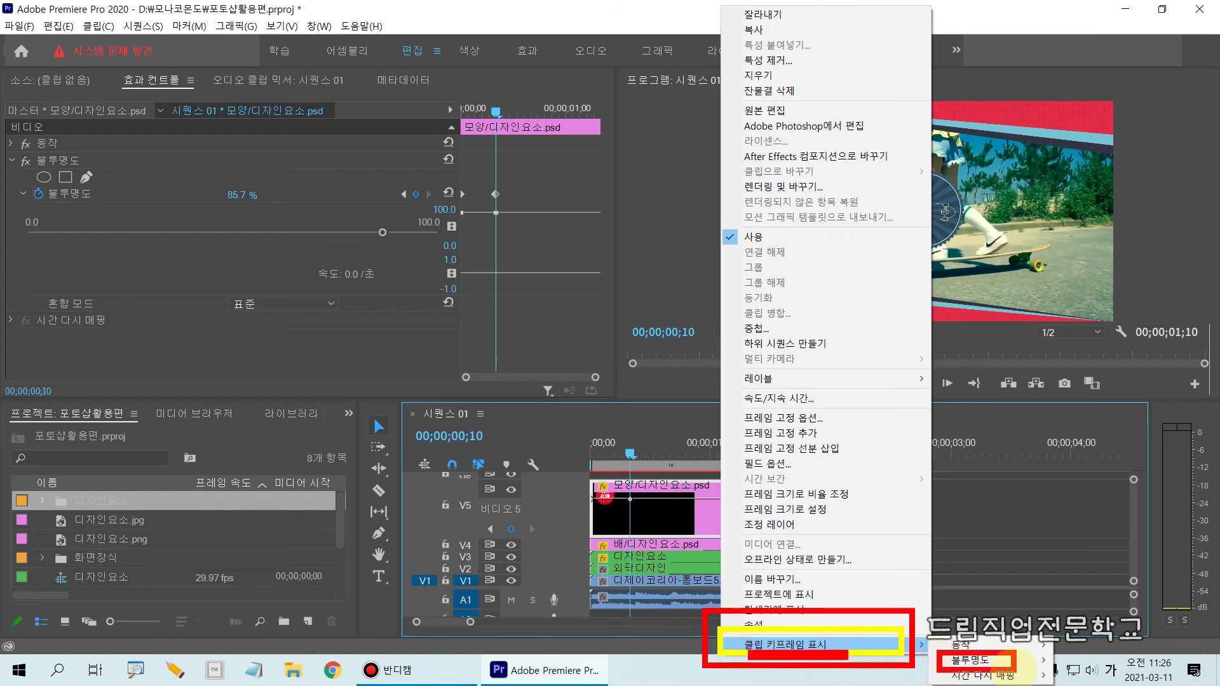
key("Escape")
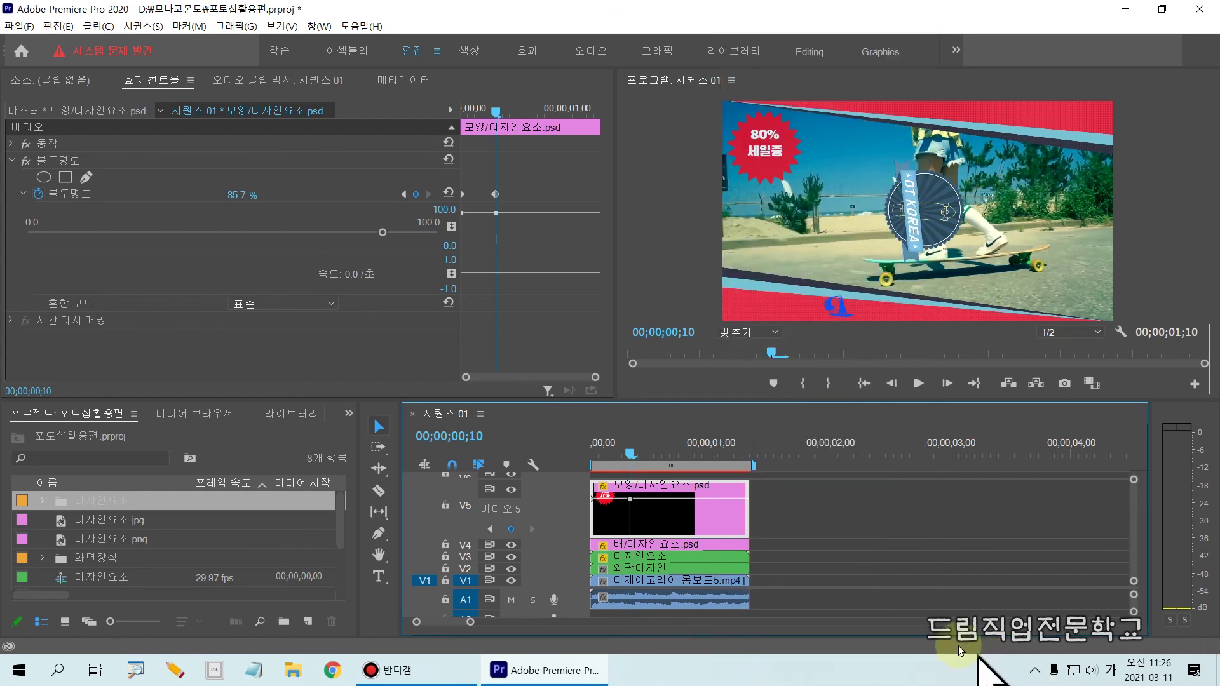
Choose opacity (불투명도) once more as the keyframe property displayed on the badge clip in track V5.
right_click(686, 514)
mouse_move(755, 646)
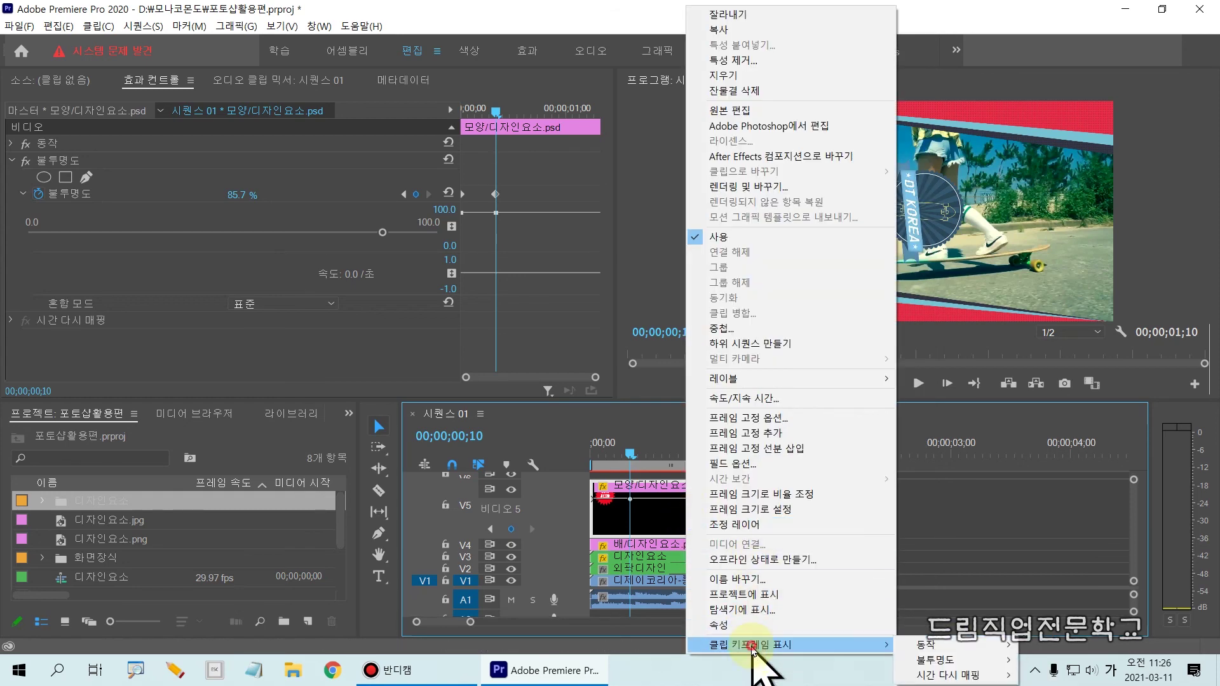
mouse_move(938, 661)
left_click(1090, 667)
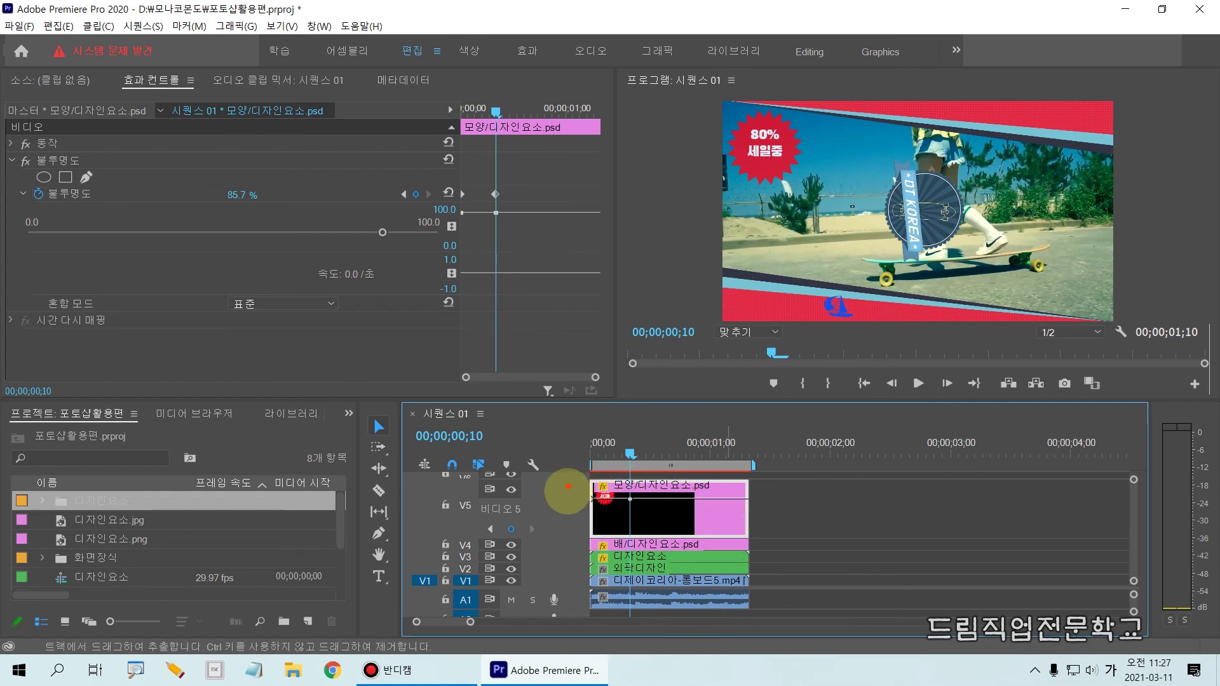
left_click_drag(572, 499, 816, 502)
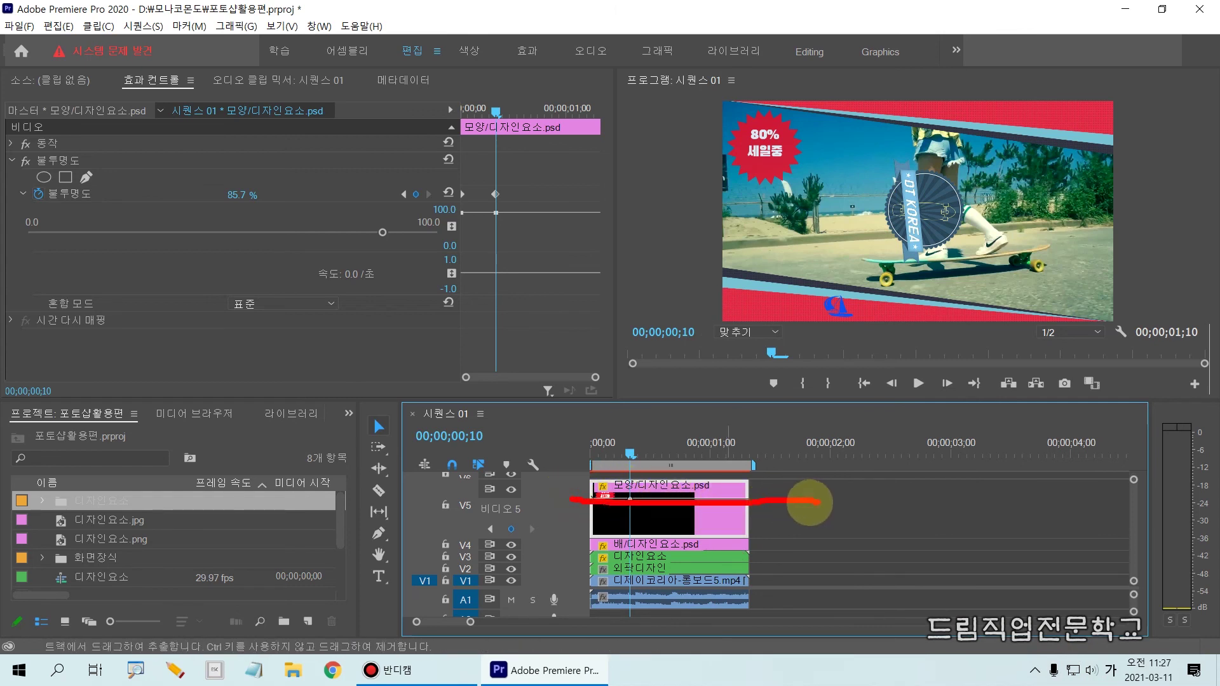
key("Escape")
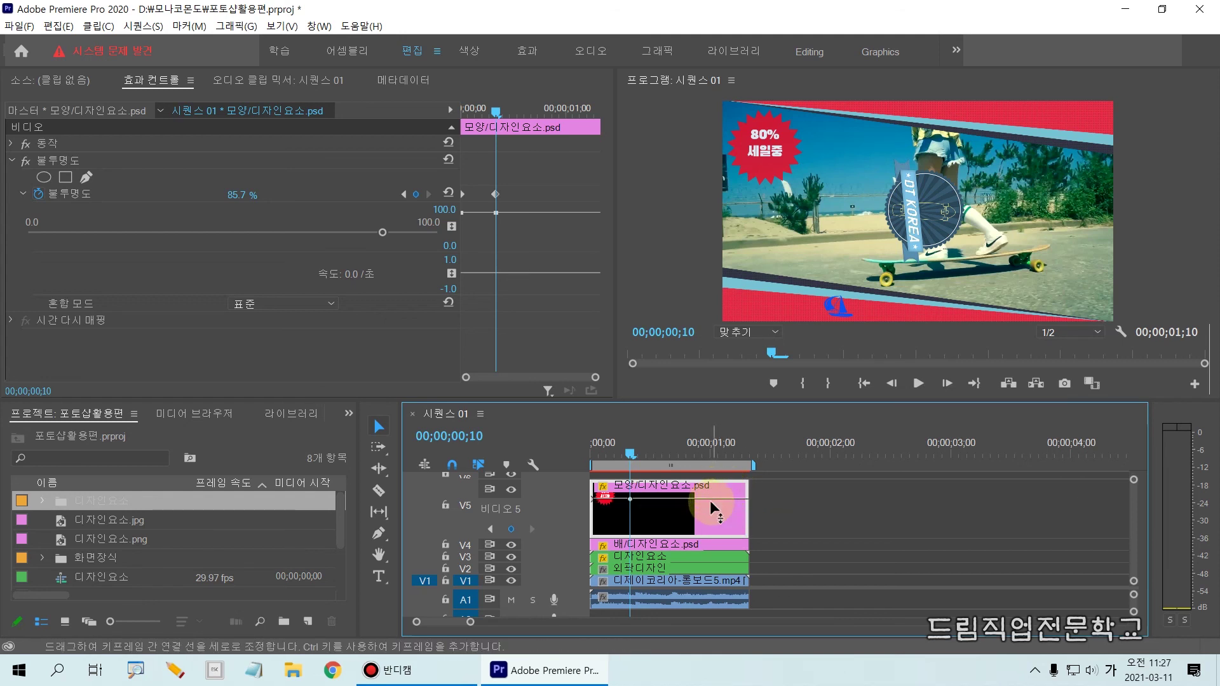
Raise the opacity line of the badge clip on V5 to 98.0%.
left_click_drag(713, 498, 712, 521)
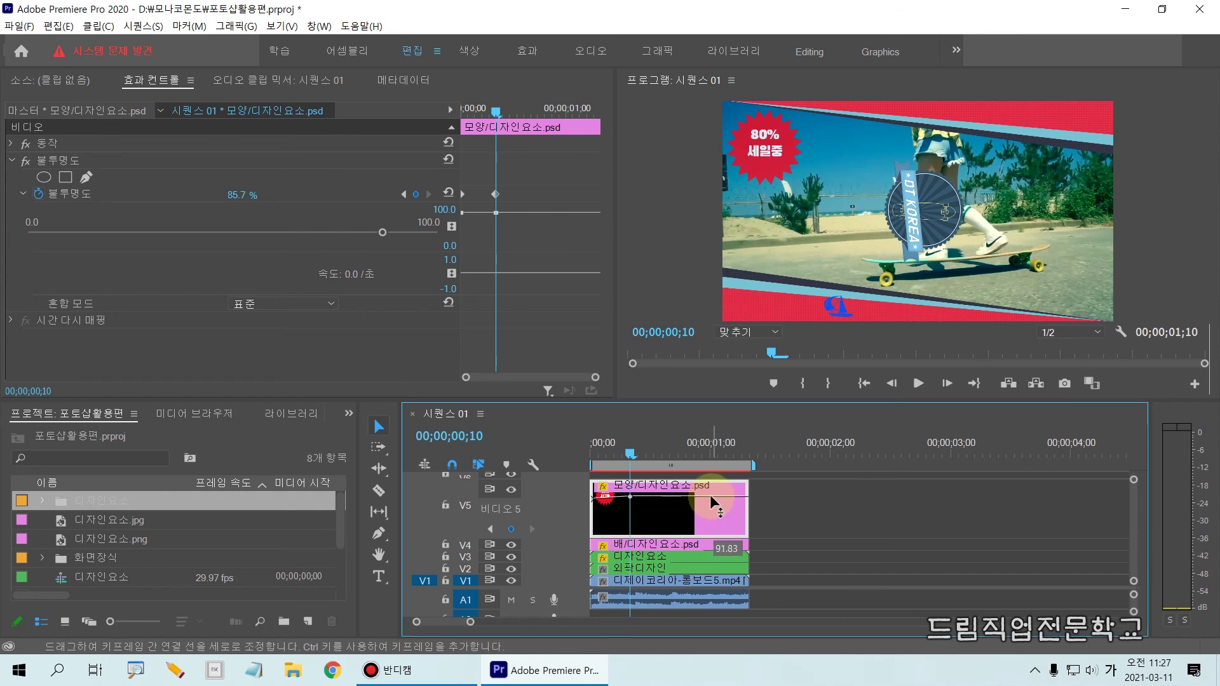
mouse_move(712, 491)
left_mouse_down()
mouse_move(710, 513)
mouse_move(710, 492)
left_mouse_up()
key("ctrl+2")
left_click_drag(629, 435, 637, 580)
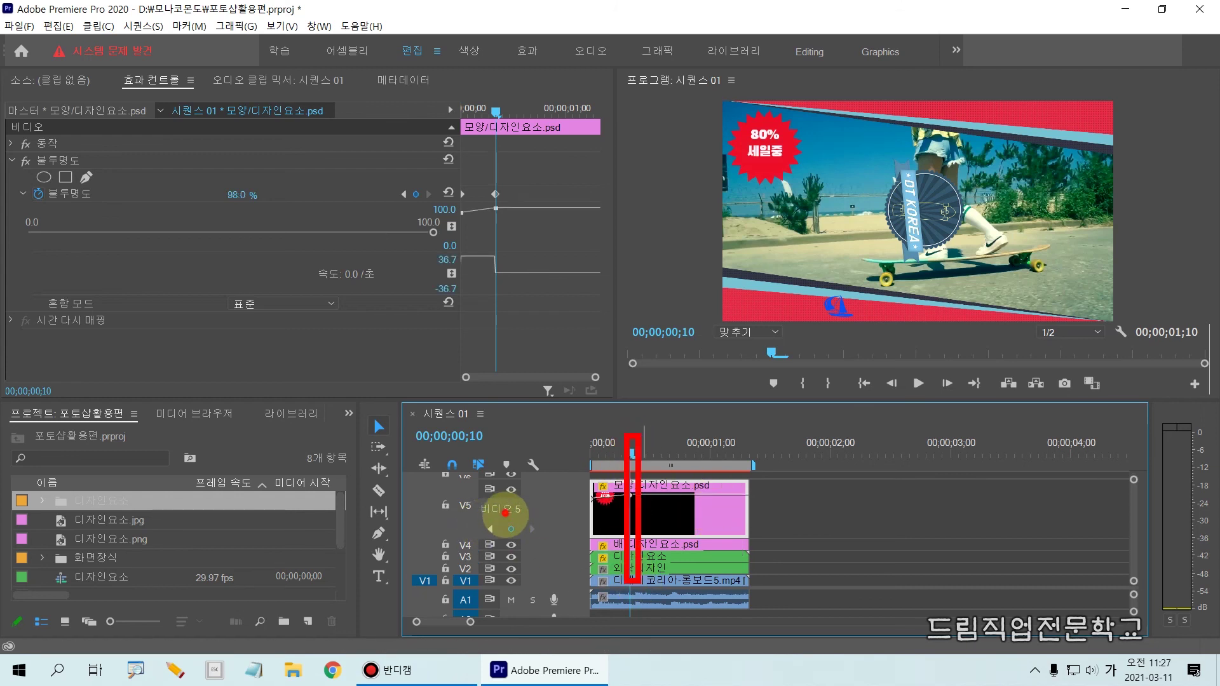
left_click_drag(505, 513, 522, 537)
key("Escape")
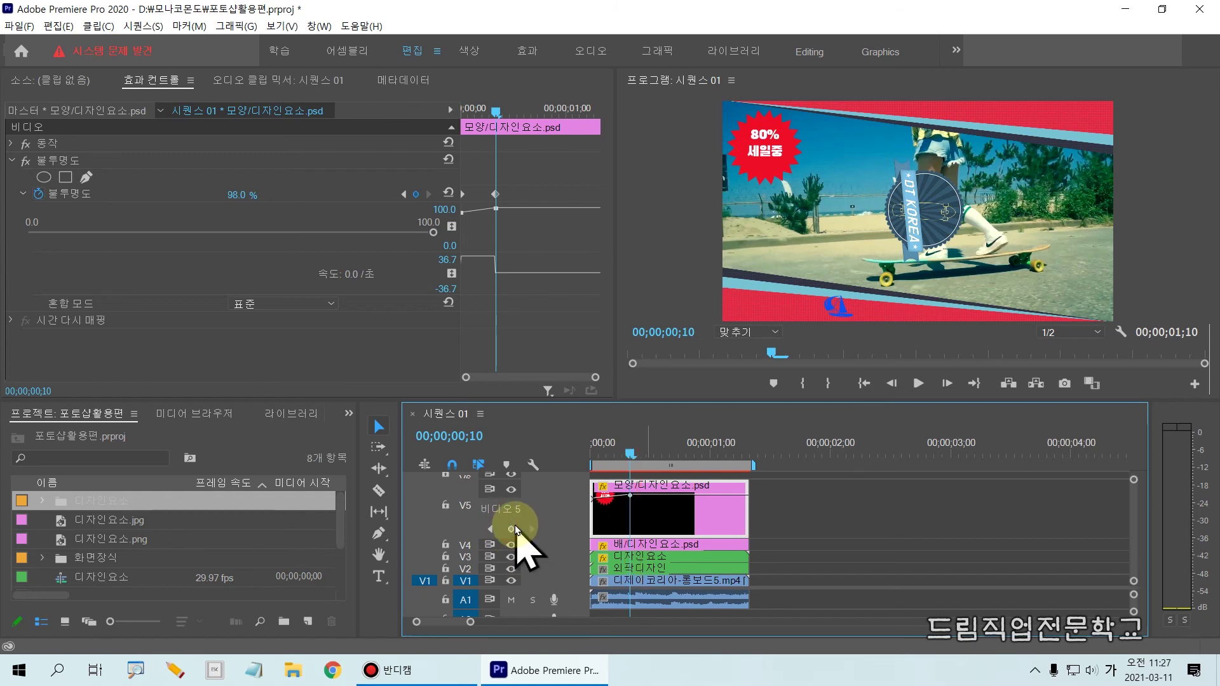
Remove the badge clip's opacity keyframe at 00;00;00;10 and add a keyframe there again.
left_click(511, 531)
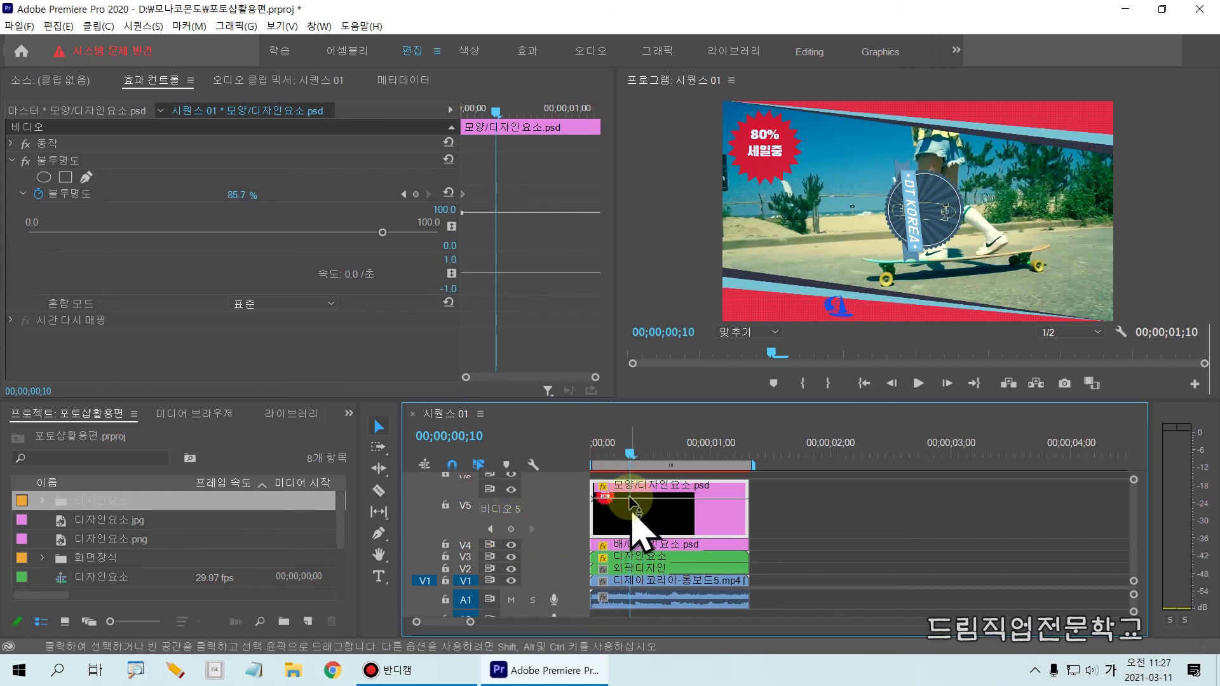
left_click(512, 530)
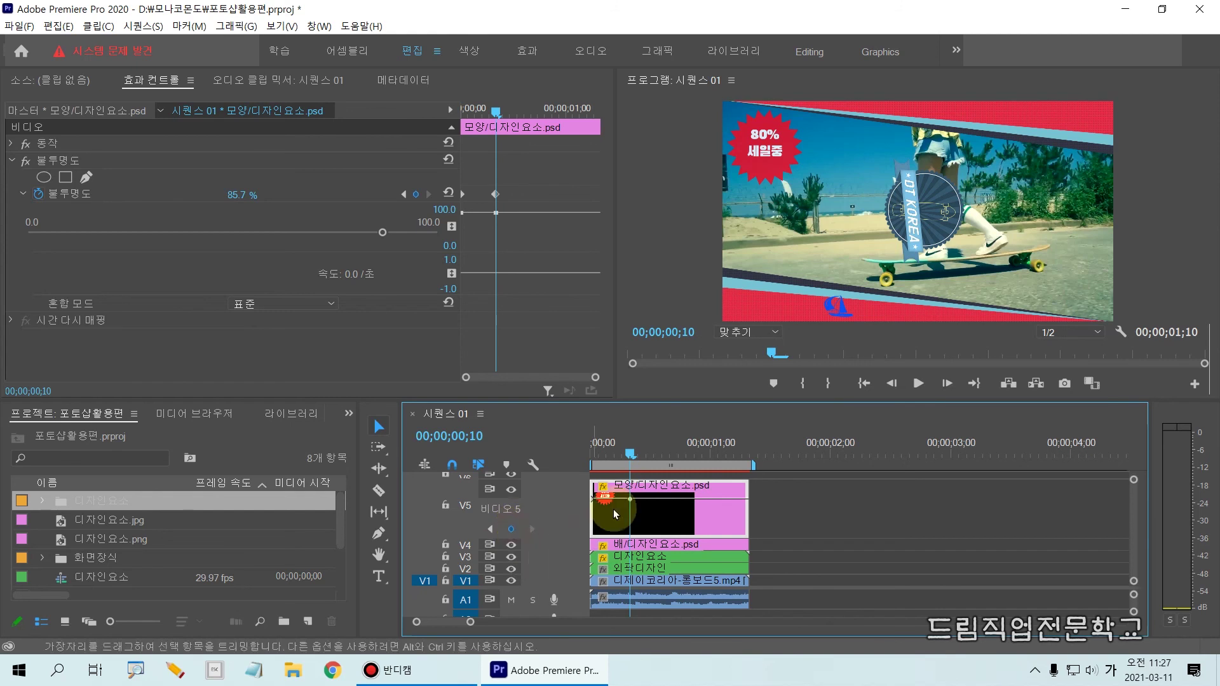
key("ctrl+2")
left_click_drag(622, 491, 647, 514)
key("Escape")
key("ctrl+4")
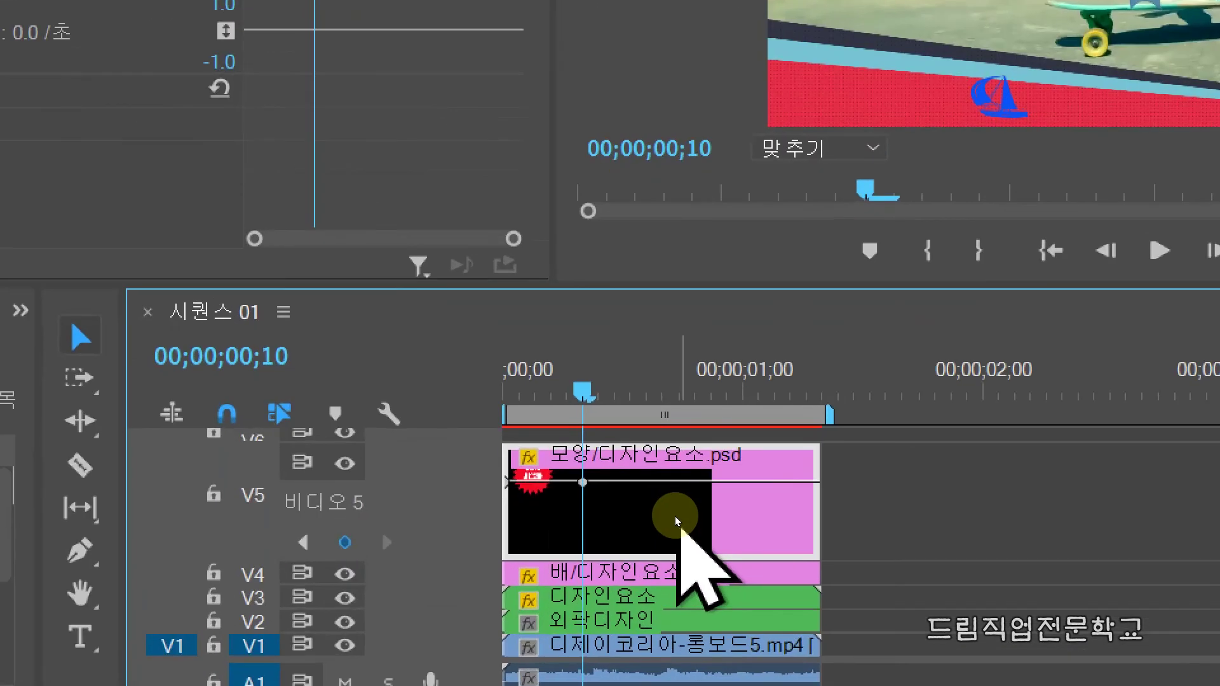
Lower the badge clip's opacity keyframe at 00;00;00;10 to near the bottom of the clip so the badge fades out.
key("ctrl+2")
left_click_drag(566, 467, 602, 503)
left_click_drag(491, 462, 523, 500)
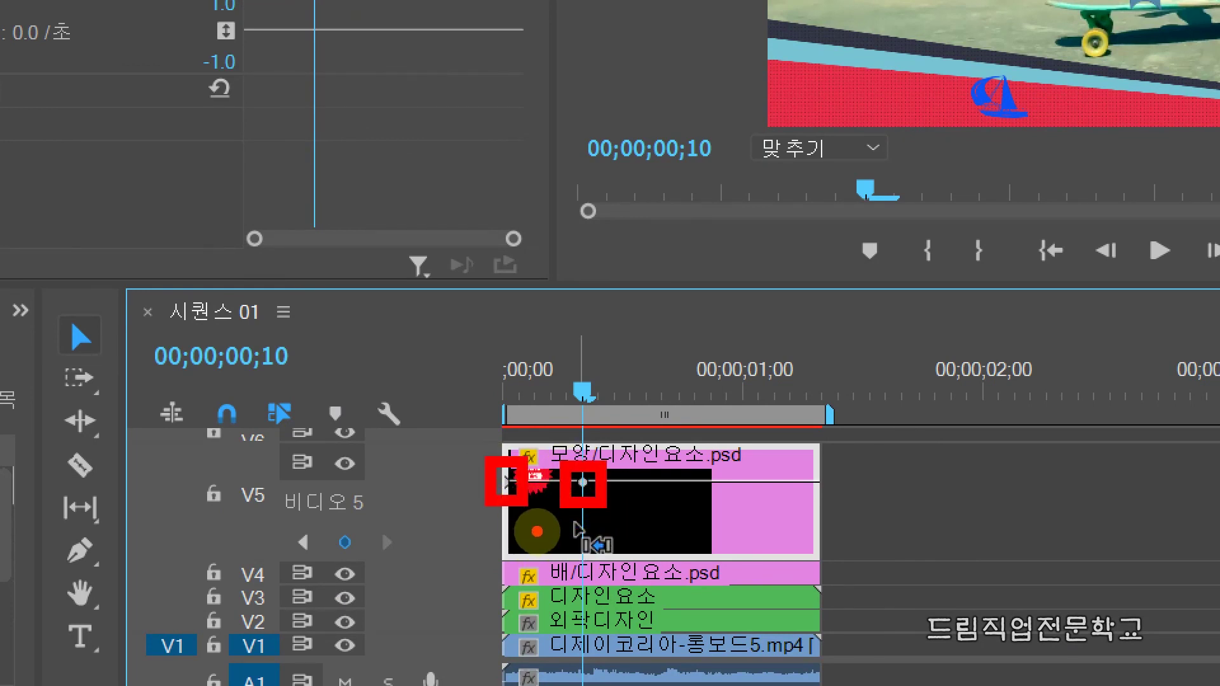
key("Escape")
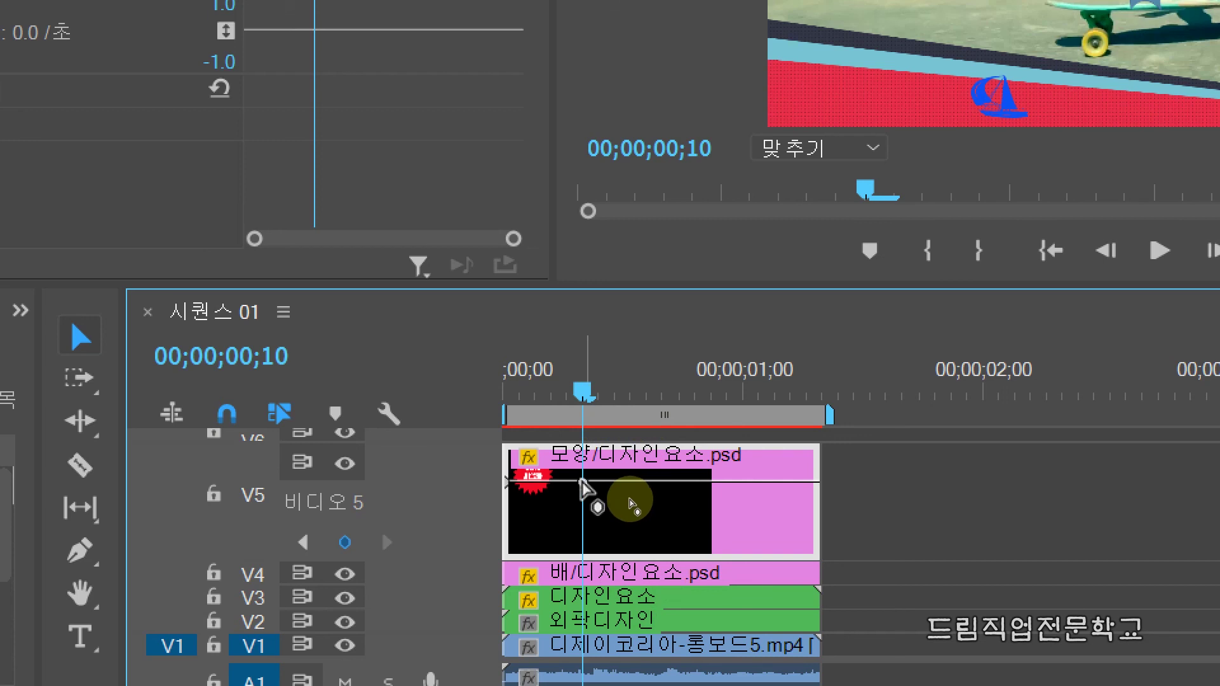
mouse_move(584, 484)
left_mouse_down()
mouse_move(591, 565)
mouse_move(630, 561)
left_mouse_up()
mouse_move(596, 473)
left_mouse_down()
mouse_move(596, 520)
mouse_move(584, 503)
mouse_move(595, 515)
mouse_move(617, 500)
left_mouse_up()
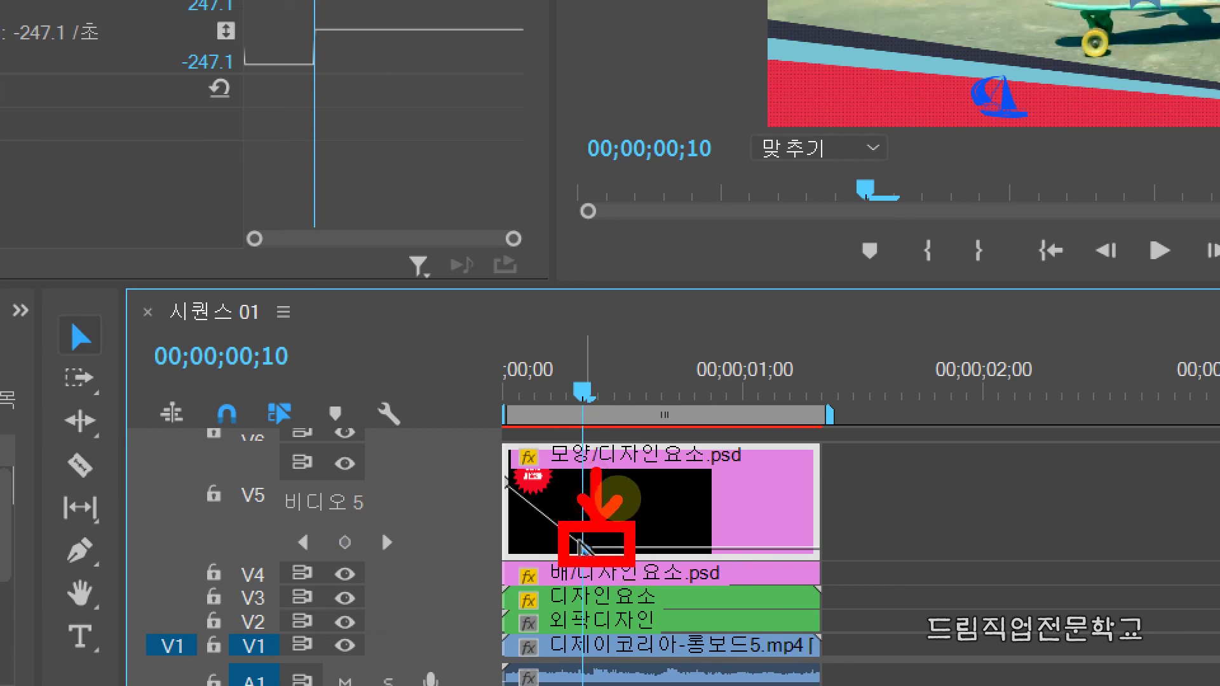
key("Escape")
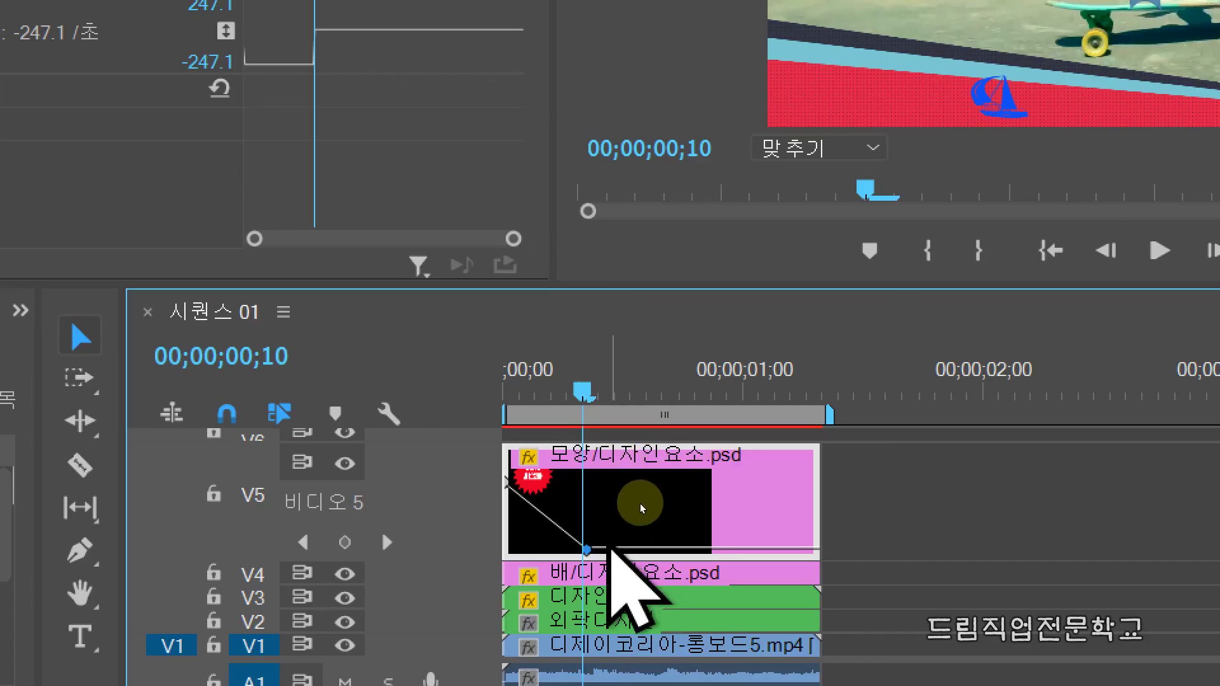
Add an opacity keyframe to the V5 badge clip at 00;00;00;20 and raise it to the top of the clip.
left_click_drag(583, 389, 632, 392)
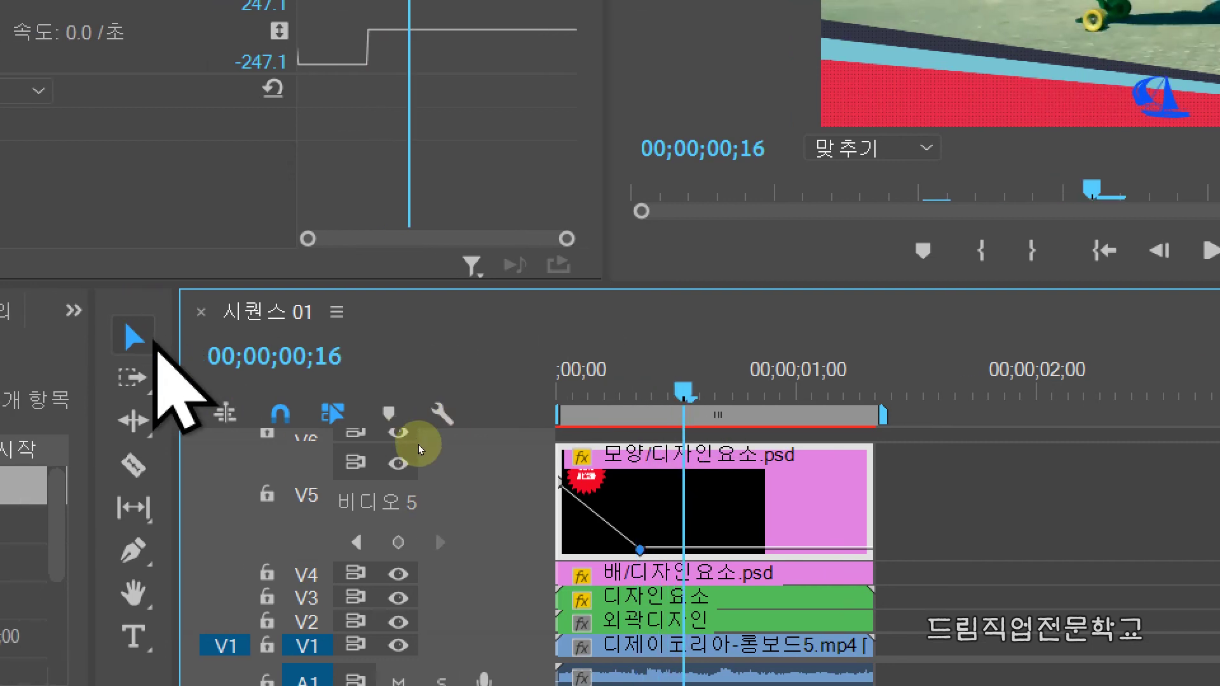
left_click(286, 356)
left_click_drag(330, 350, 390, 356)
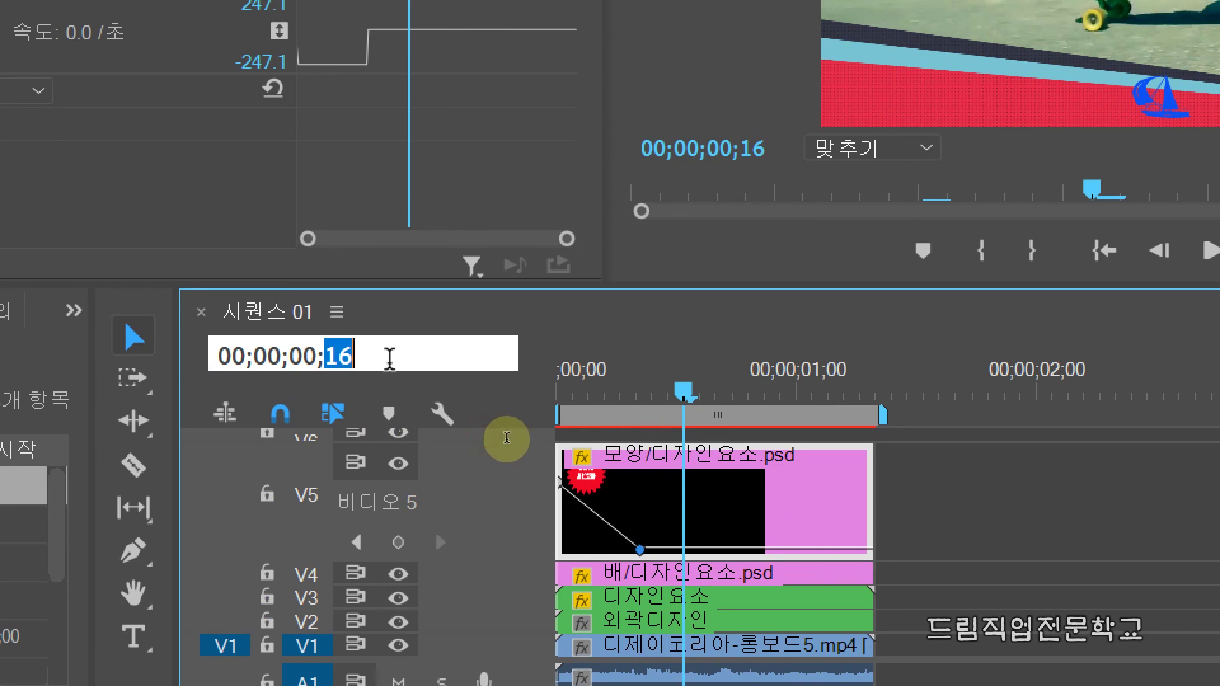
type("20")
key("Return")
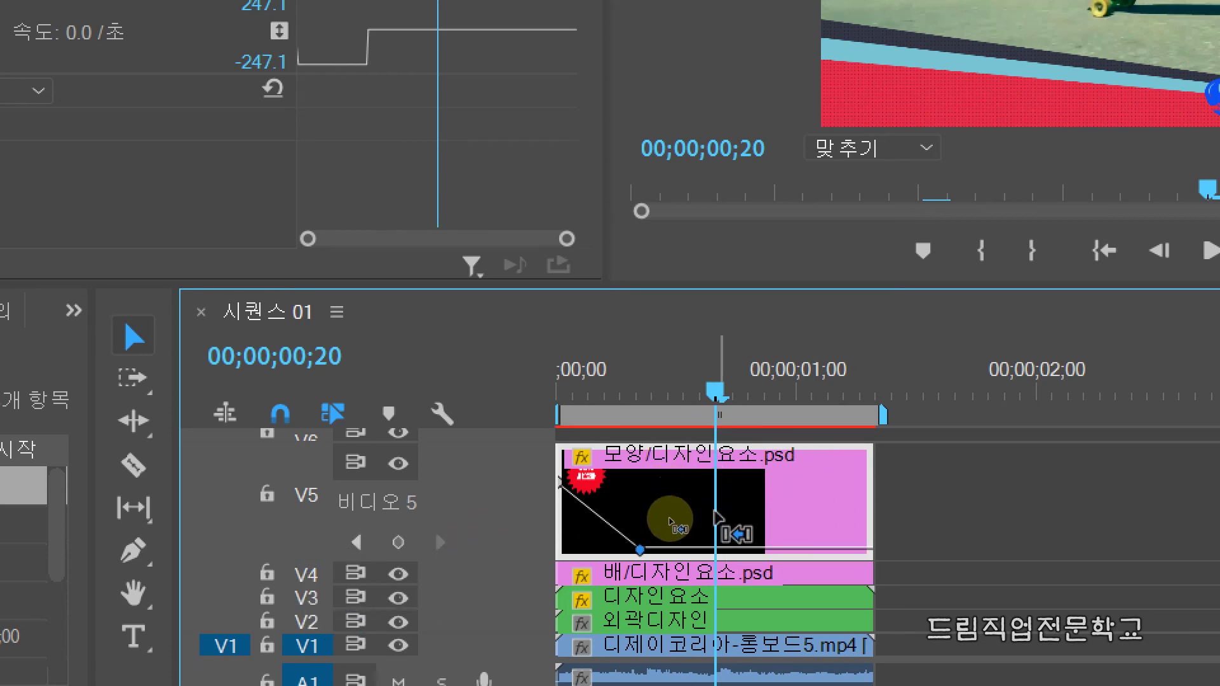
left_click(718, 550, "ctrl")
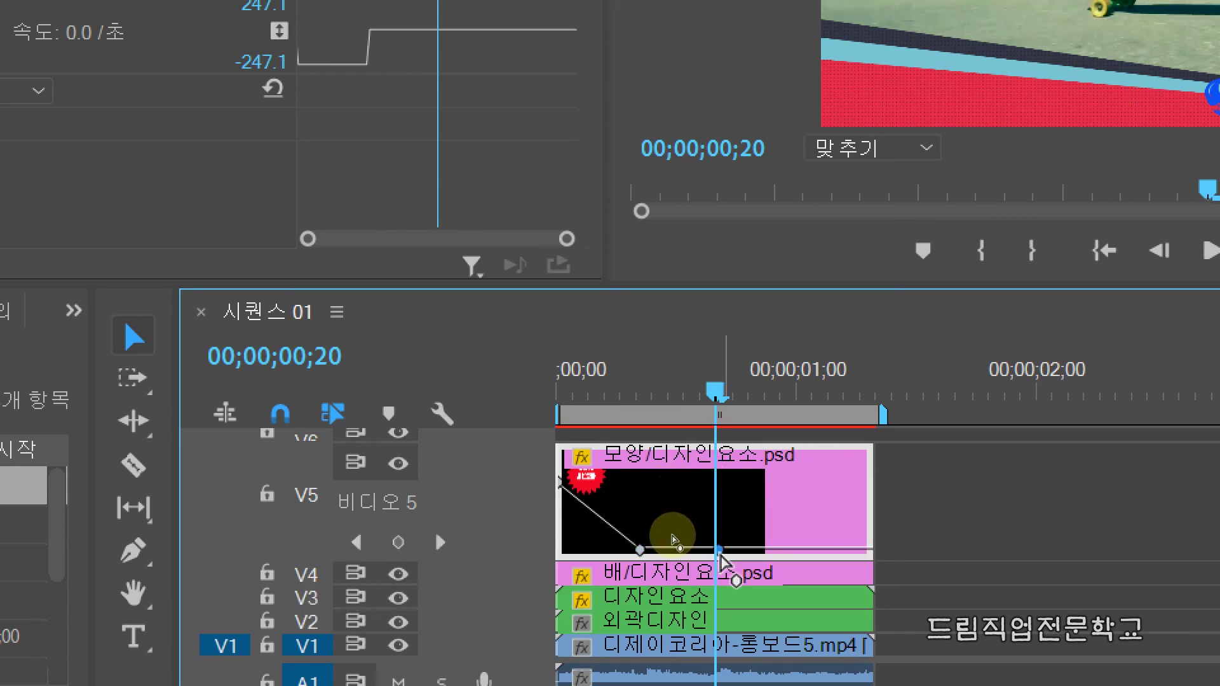
left_click_drag(718, 551, 717, 455)
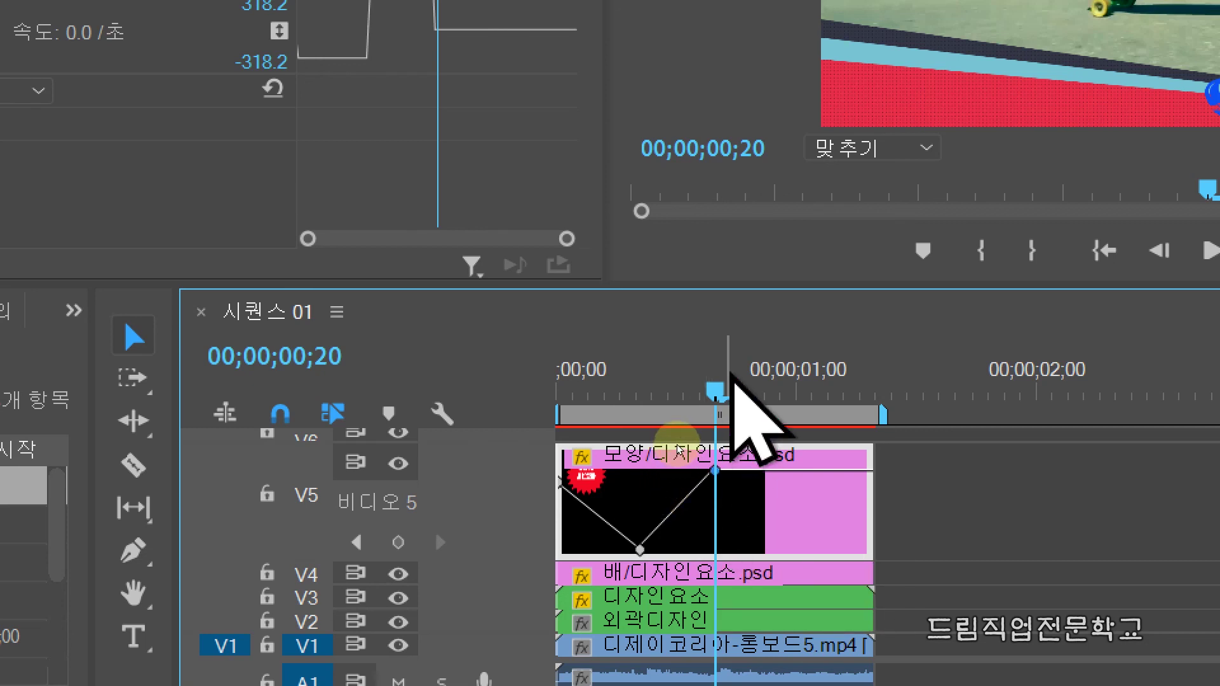
Add an opacity keyframe to the badge clip at 00;00;01;00 and lower it to near the bottom of the clip.
left_click_drag(715, 394, 773, 400)
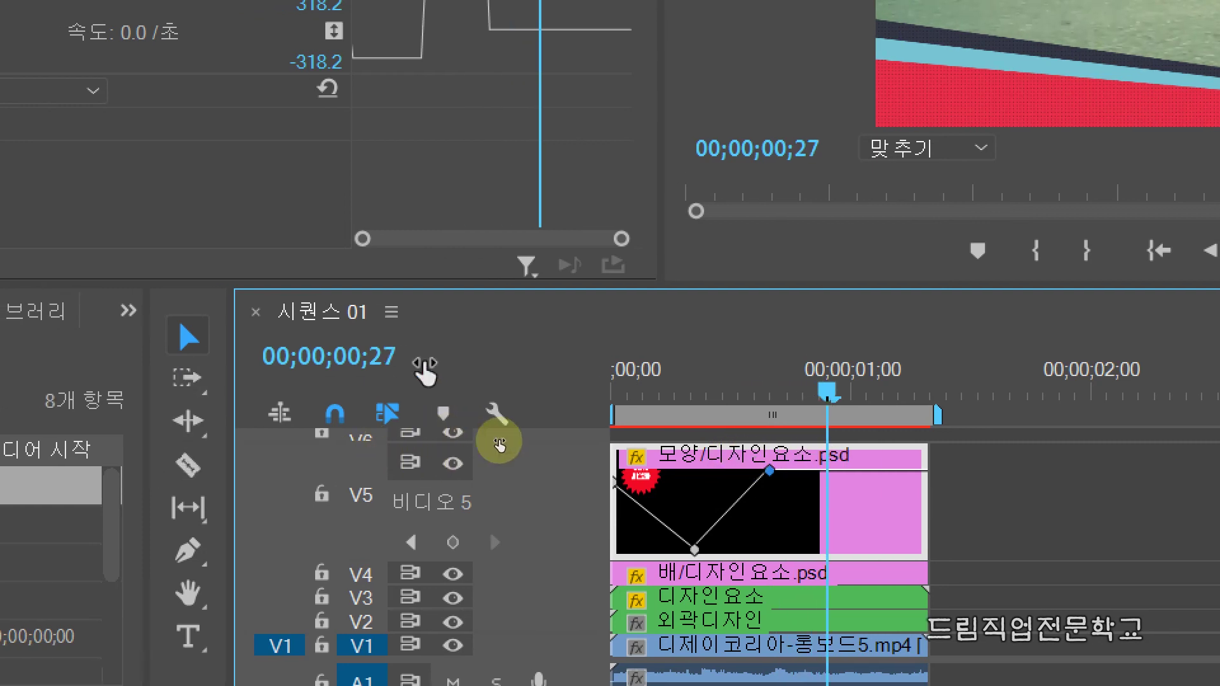
left_click(332, 354)
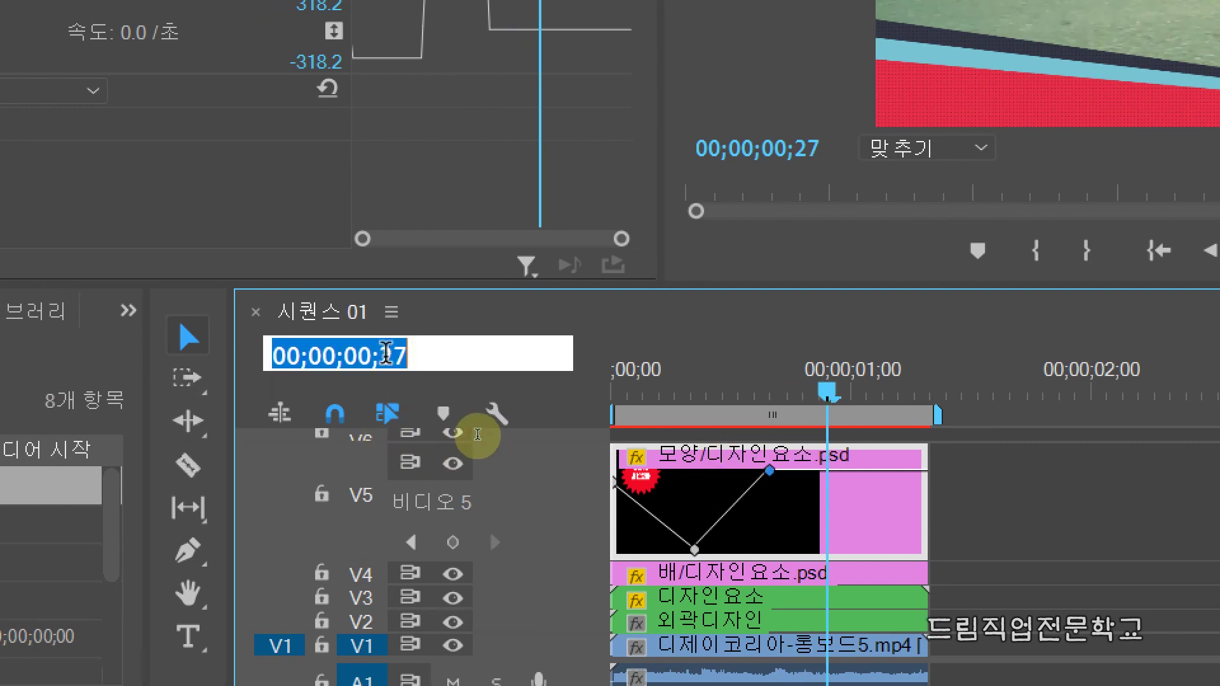
left_click_drag(380, 358, 414, 360)
type("30")
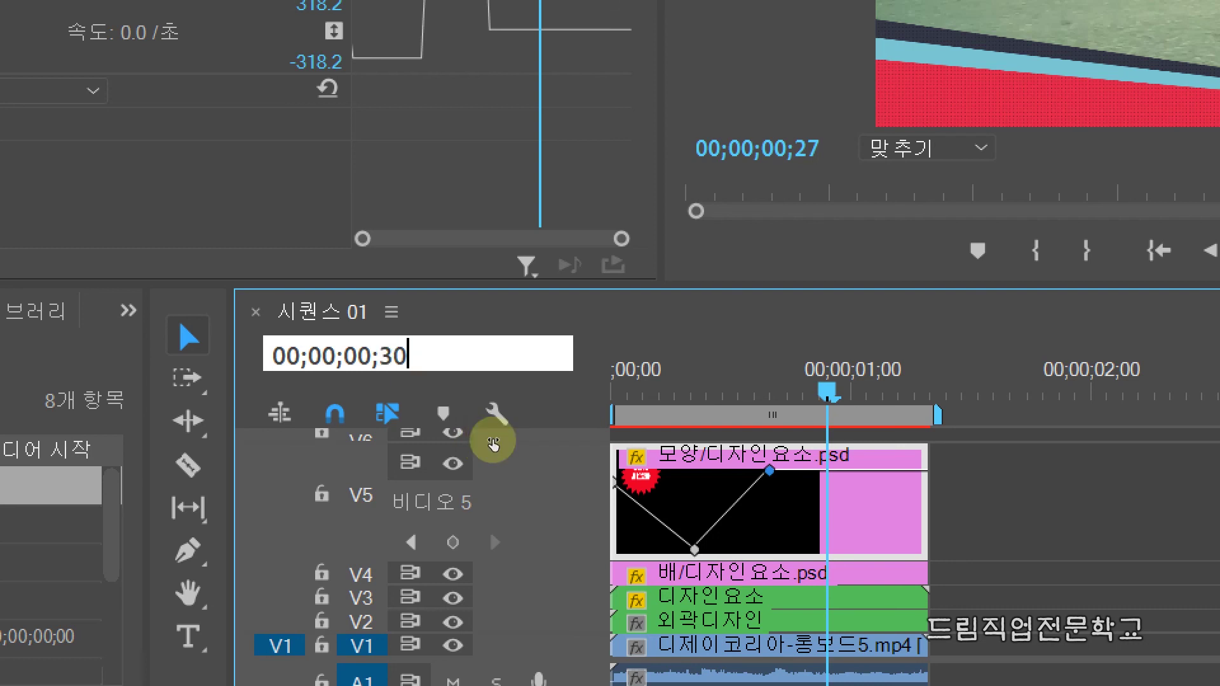
key("Return")
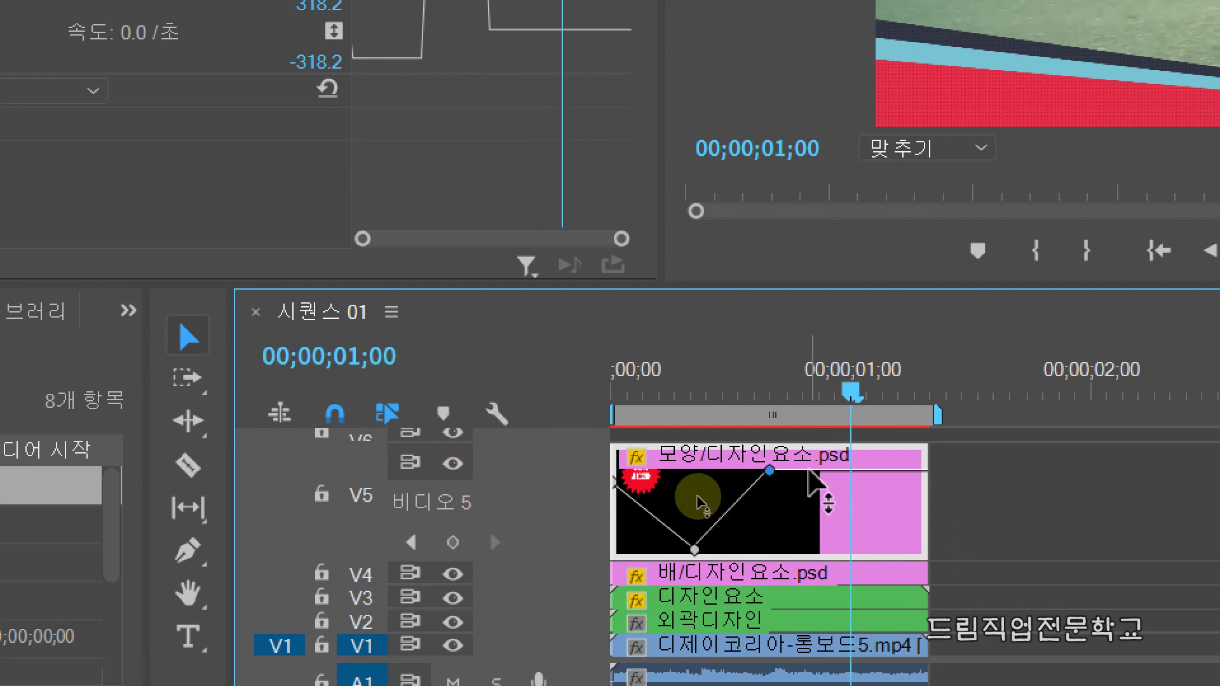
left_click(853, 471)
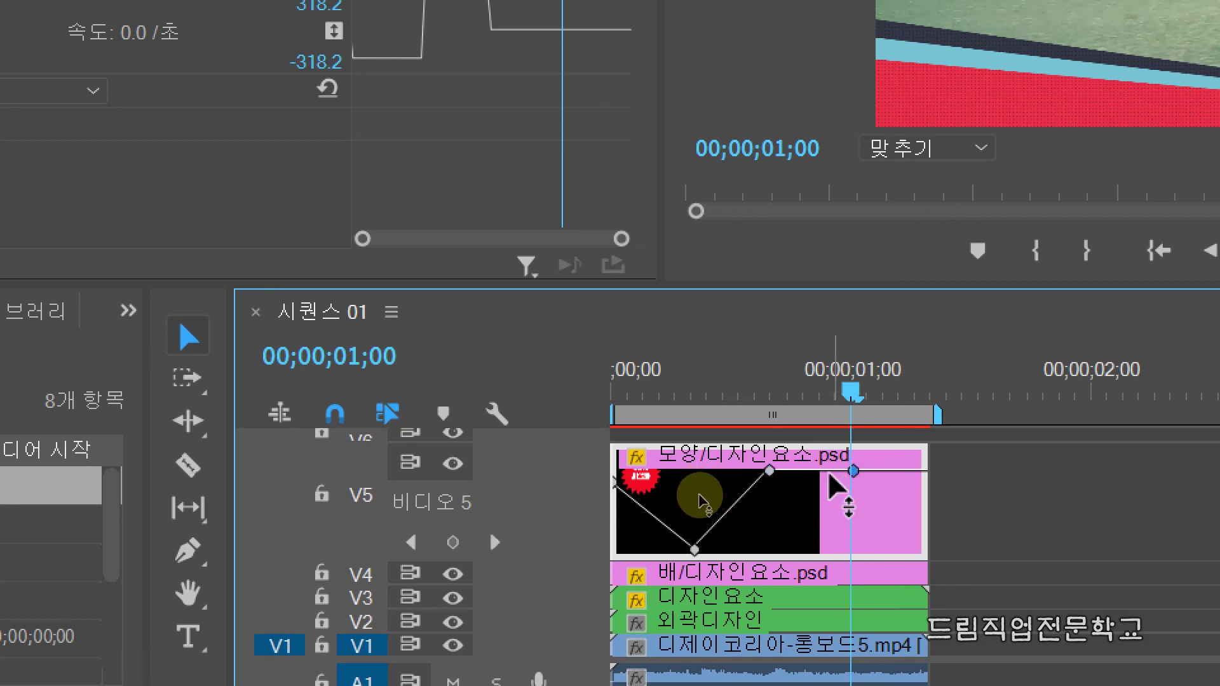
left_click_drag(854, 472, 859, 562)
Add a last opacity keyframe near the badge clip's end at about 00;00;01;08, raise it to the top, and place the playhead there.
left_click_drag(858, 372, 929, 411)
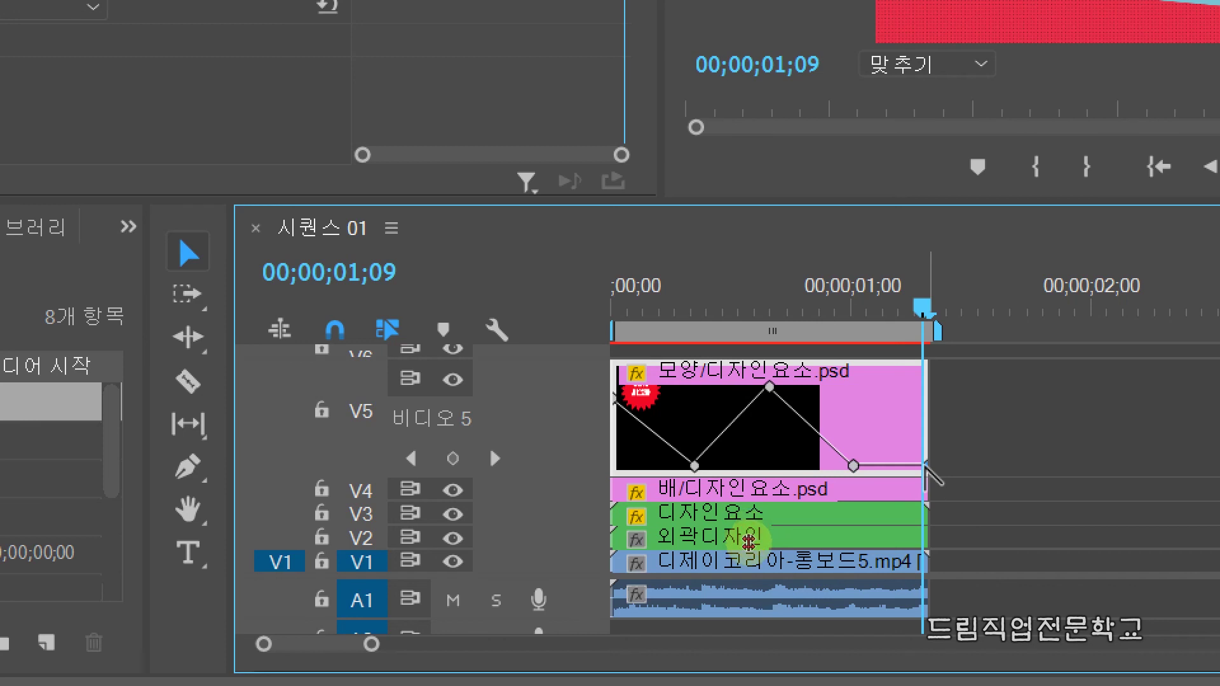
left_click_drag(928, 467, 919, 367)
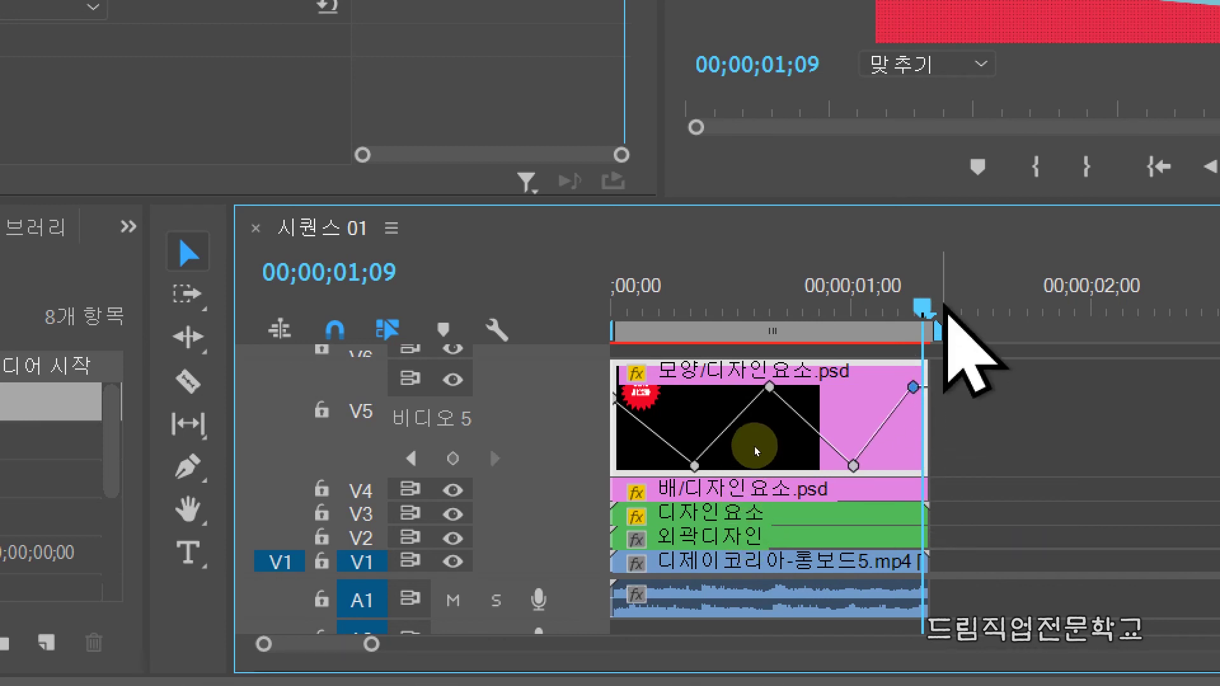
left_click(914, 301)
left_click_drag(915, 301, 921, 303)
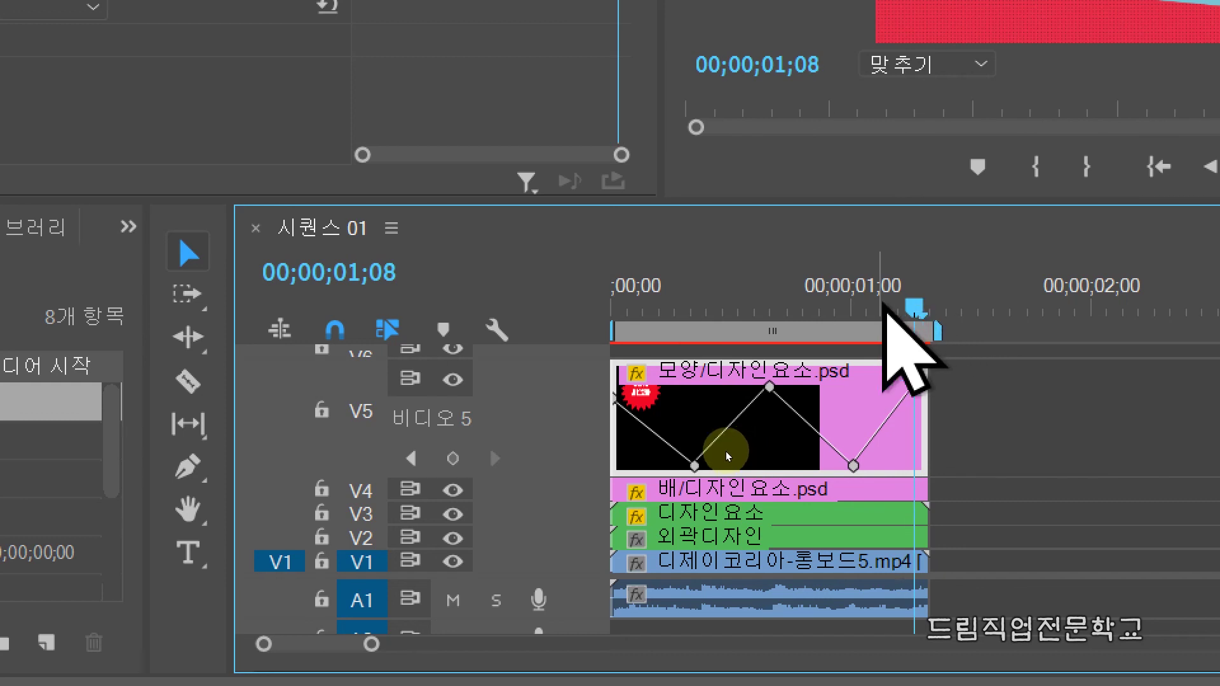
Raise the V5 badge clip's first opacity keyframe to the top of the clip and play the sequence from the start to check the blinking.
left_click_drag(616, 403, 615, 373)
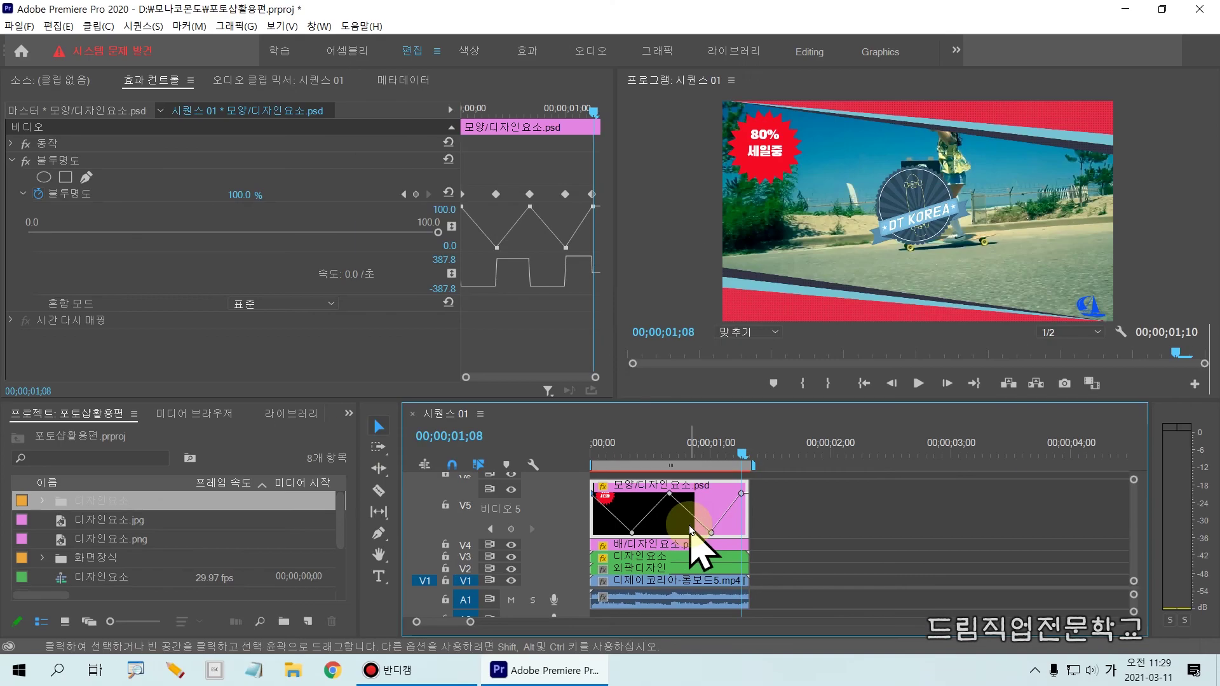
left_click_drag(742, 453, 541, 435)
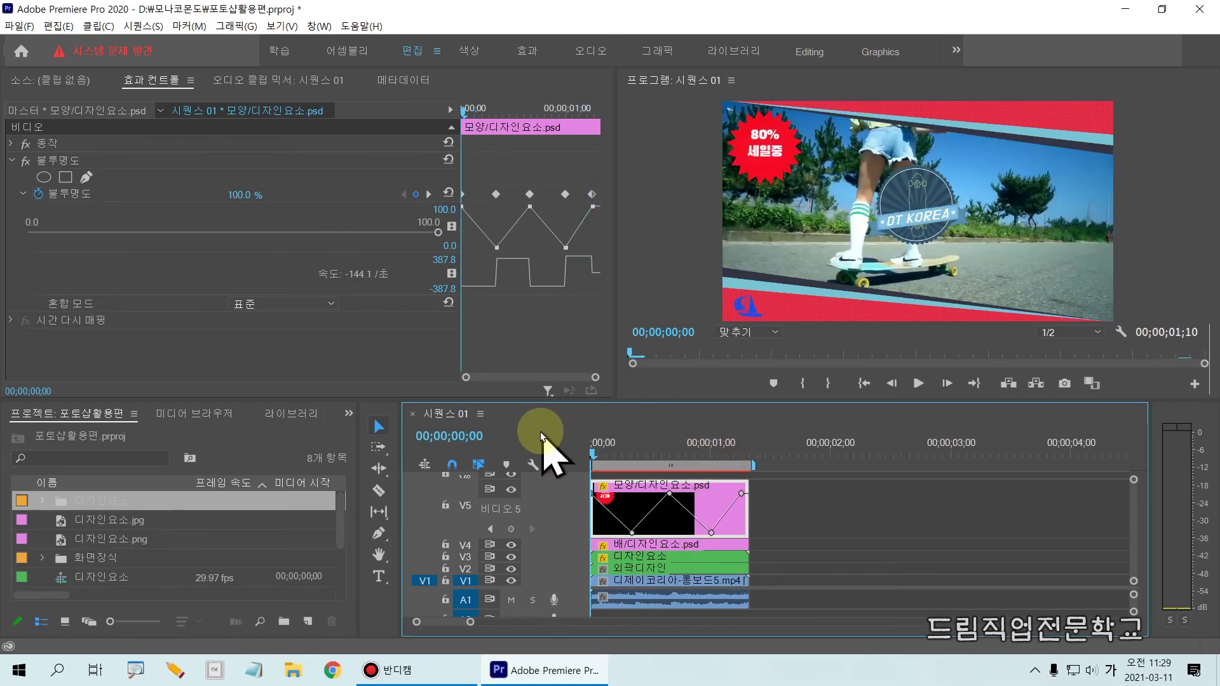
key("space")
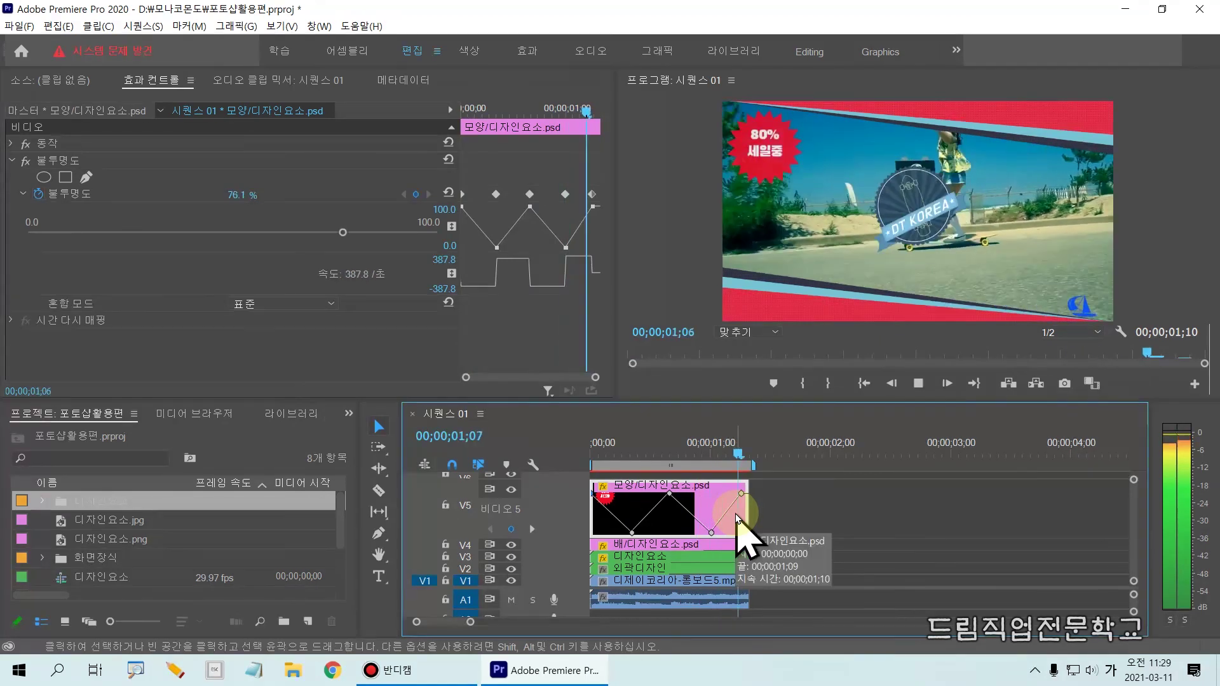
left_click(739, 453)
left_click_drag(726, 453, 537, 456)
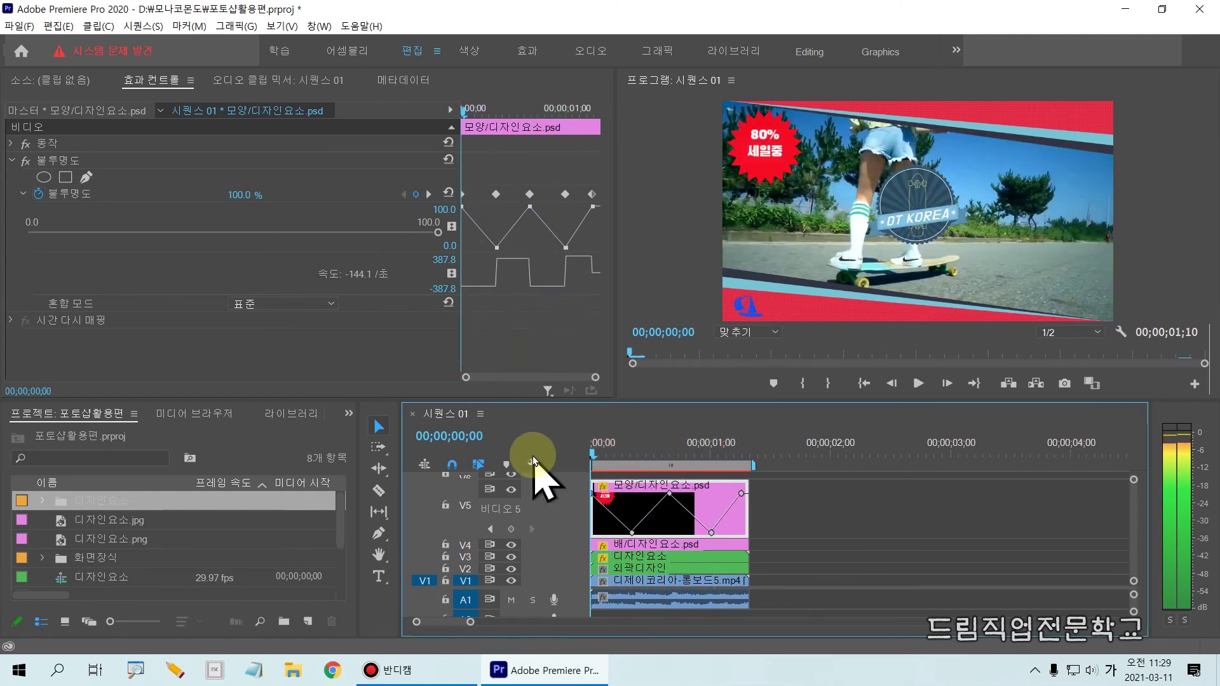
key("space")
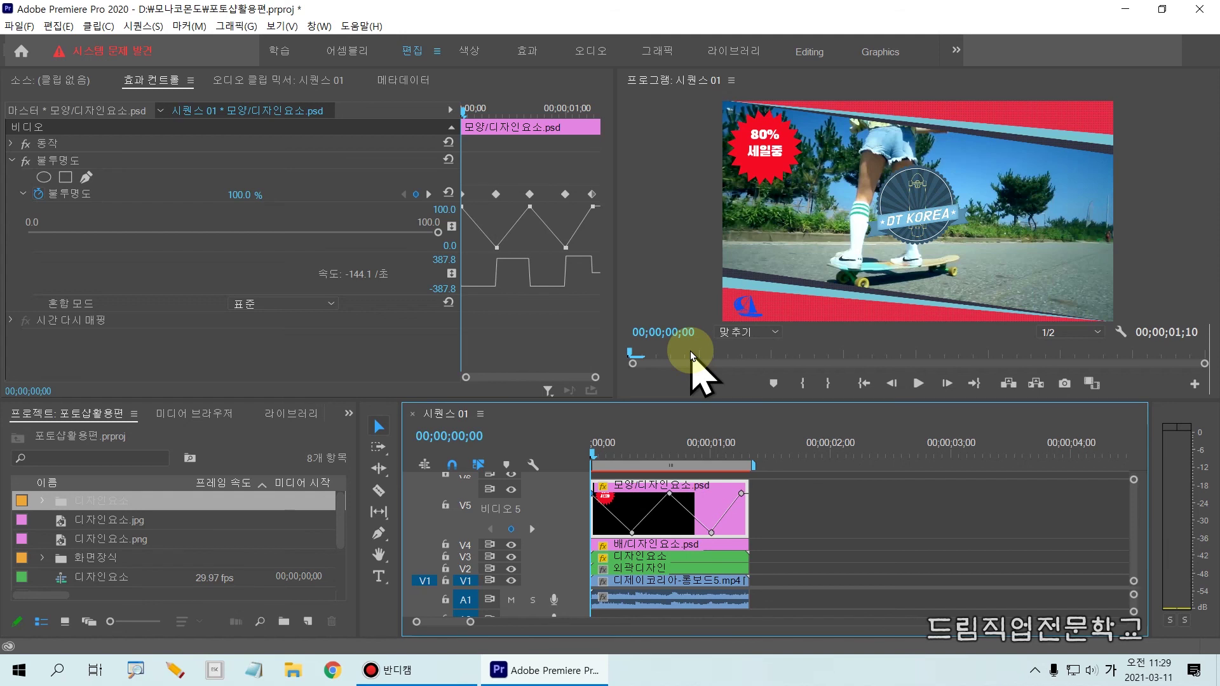
Save the project and open the media export settings for the sequence.
key("ctrl+s")
left_click(23, 27)
mouse_move(41, 440)
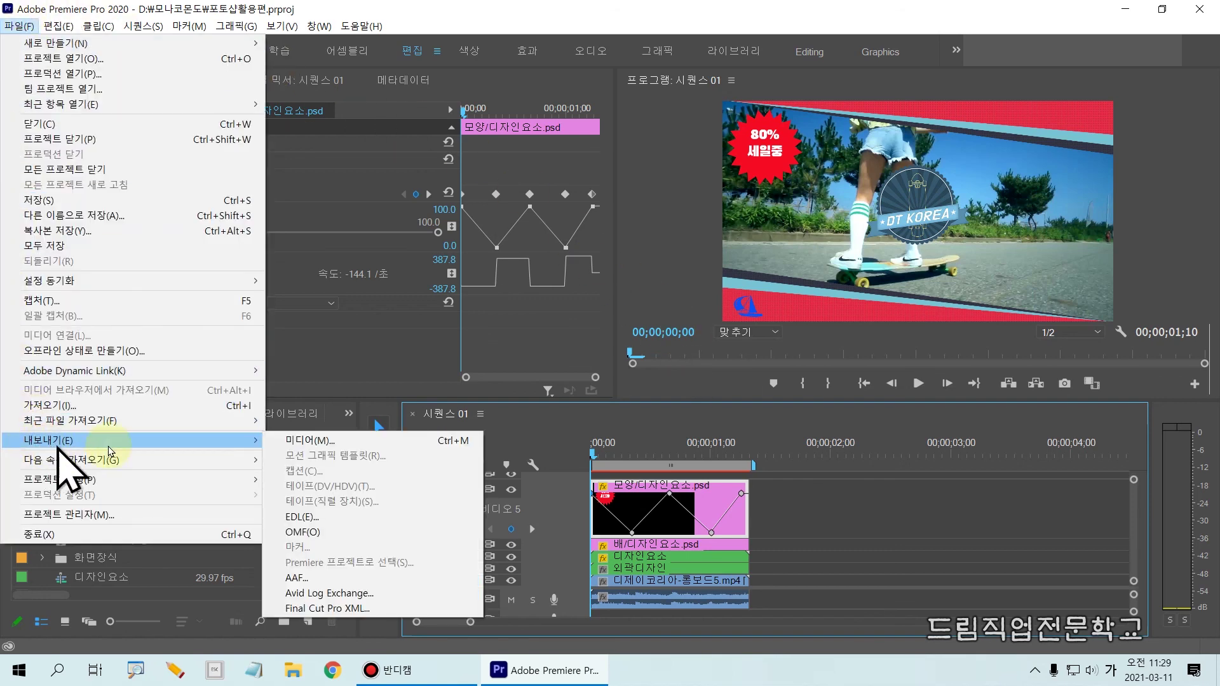
left_click(334, 442)
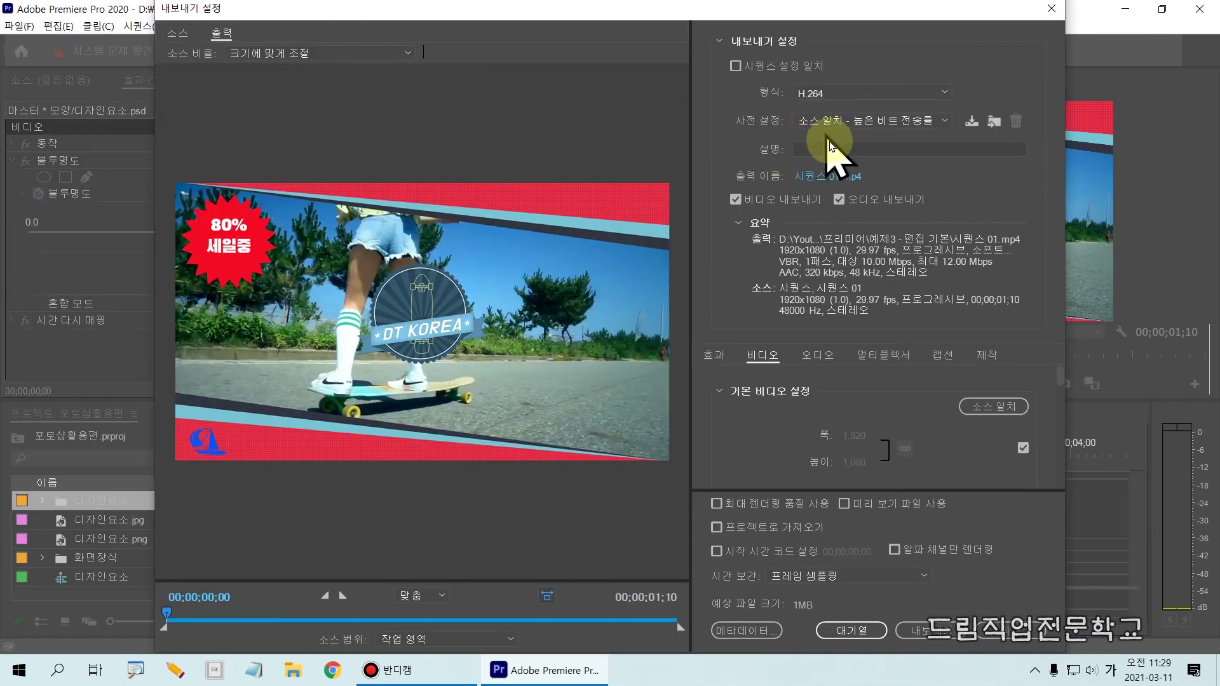
Set the export output to the 모나코몬도 folder on drive D with the file name 디자인요소.
left_click(824, 180)
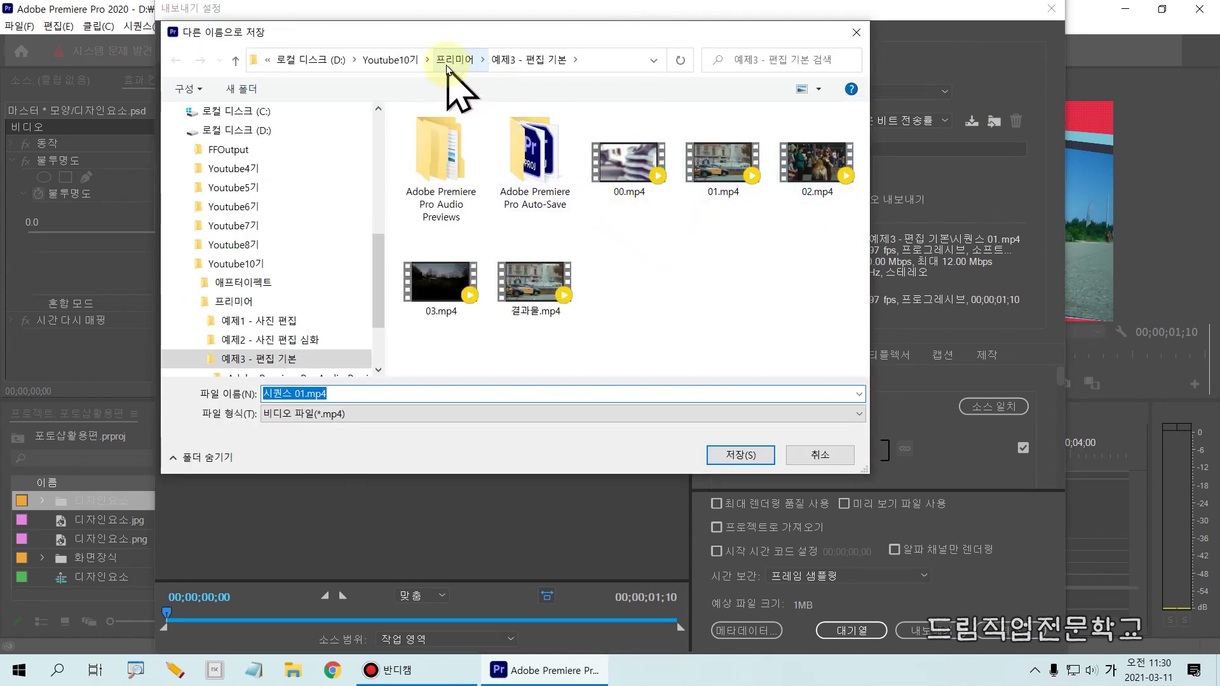
left_click(314, 63)
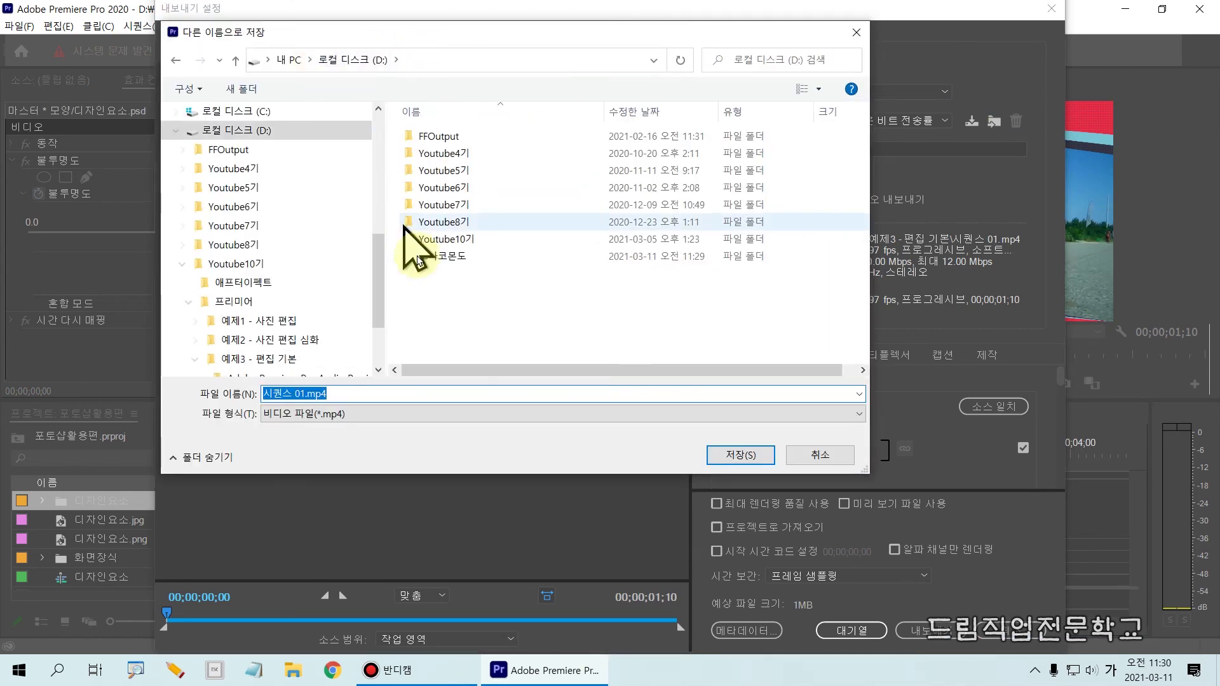
double_click(434, 256)
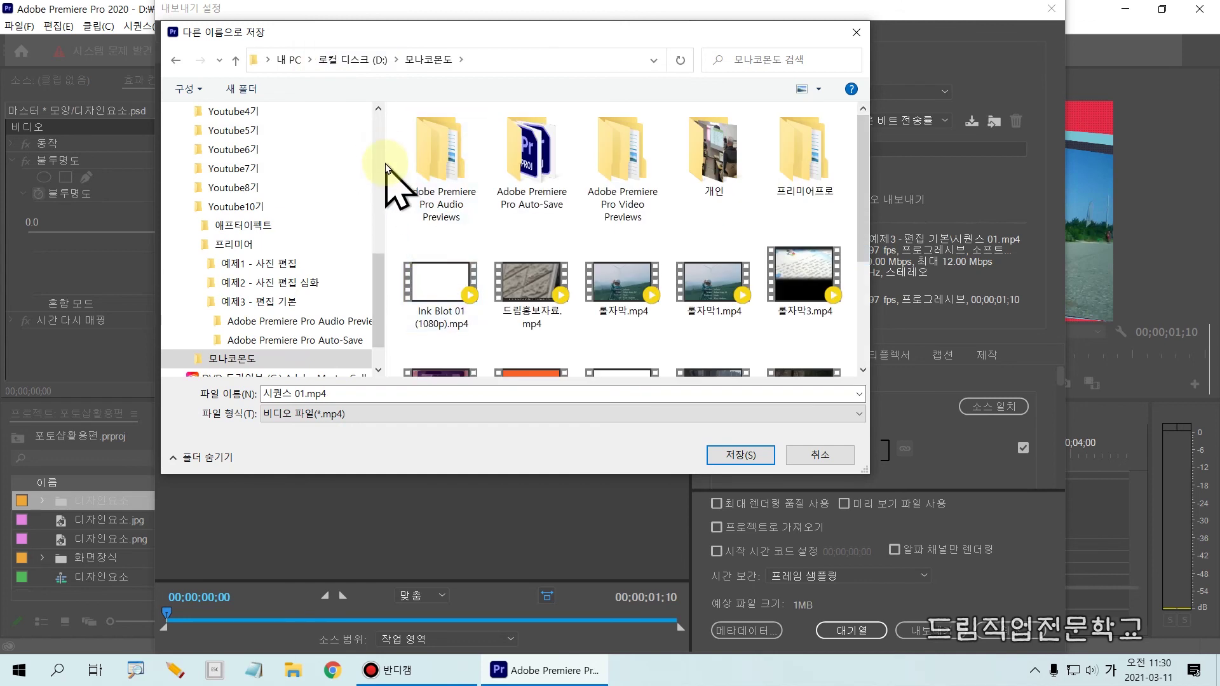
mouse_move(264, 40)
left_mouse_down()
mouse_move(402, 71)
mouse_move(483, 73)
left_mouse_up()
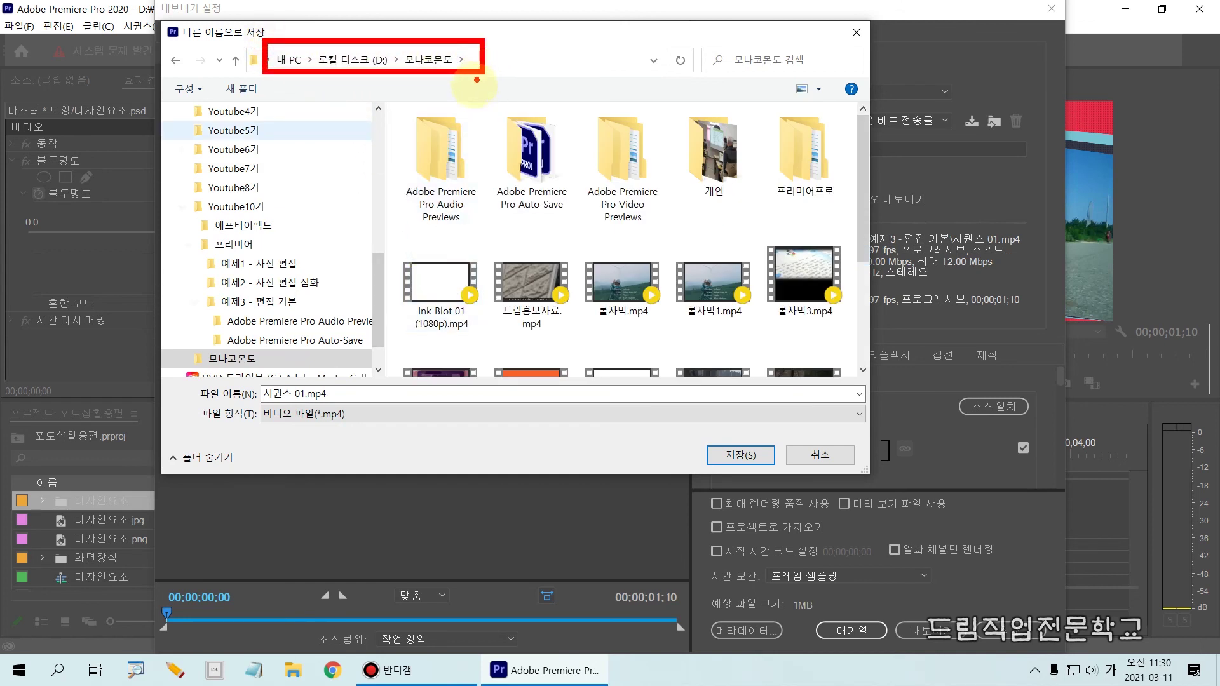
left_click_drag(245, 379, 331, 406)
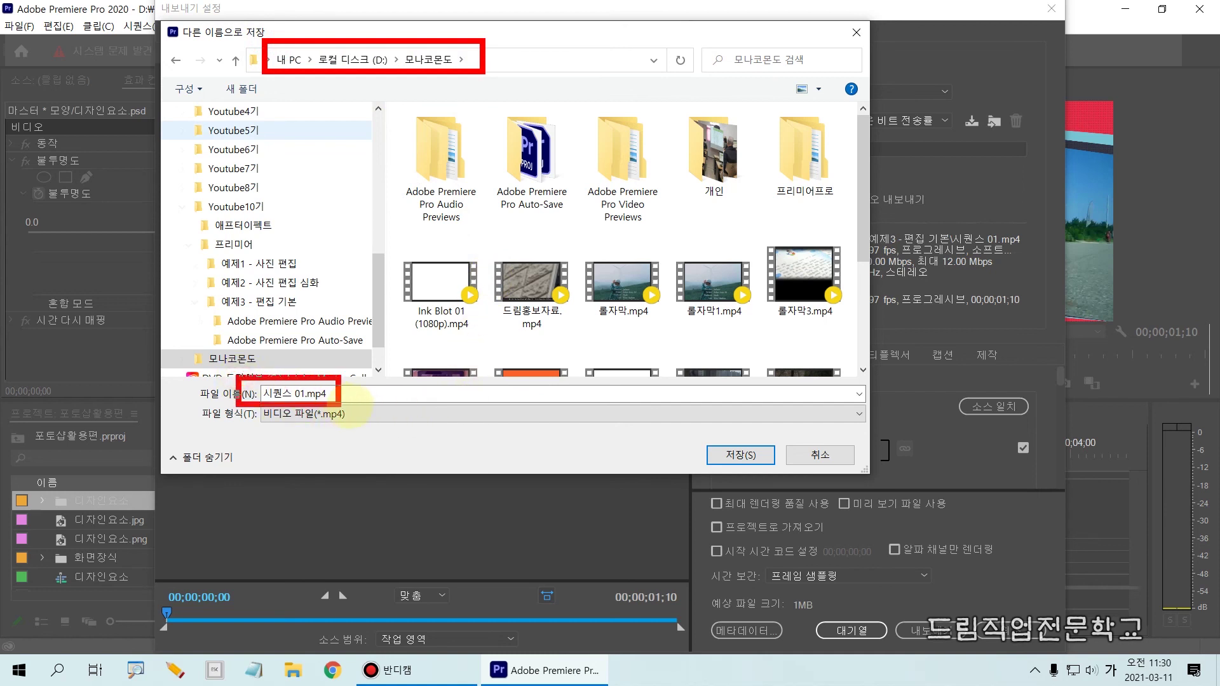
key("Escape")
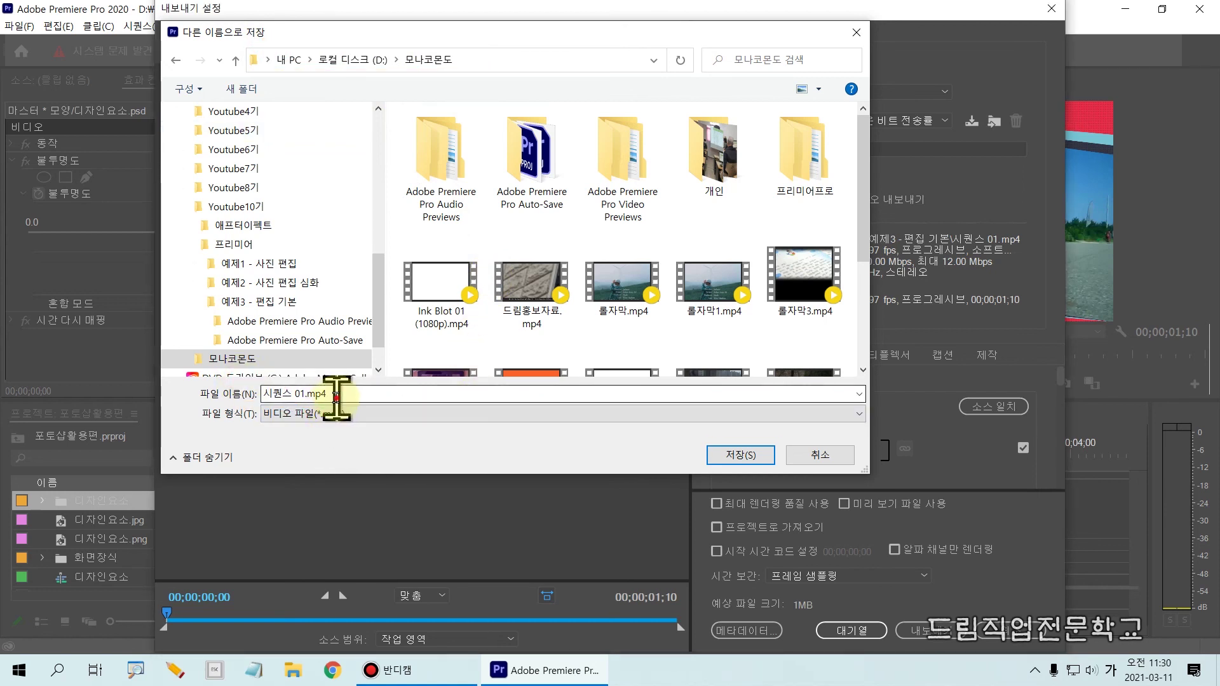
left_click(337, 394)
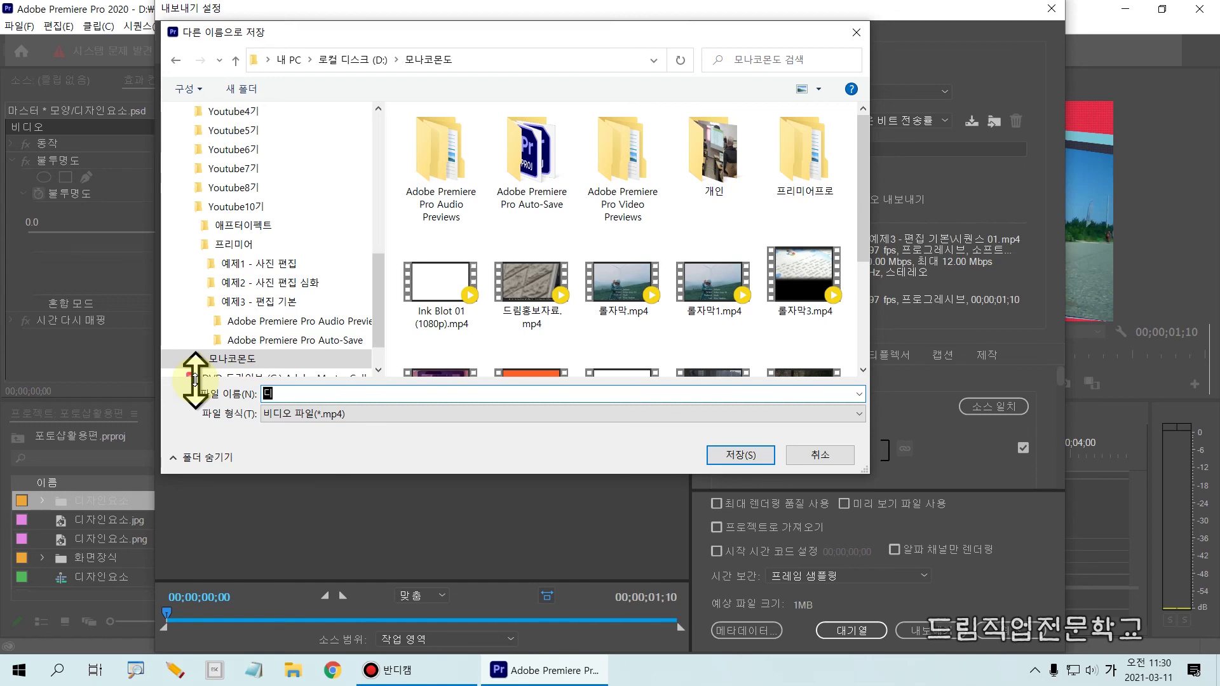
type("디자인요")
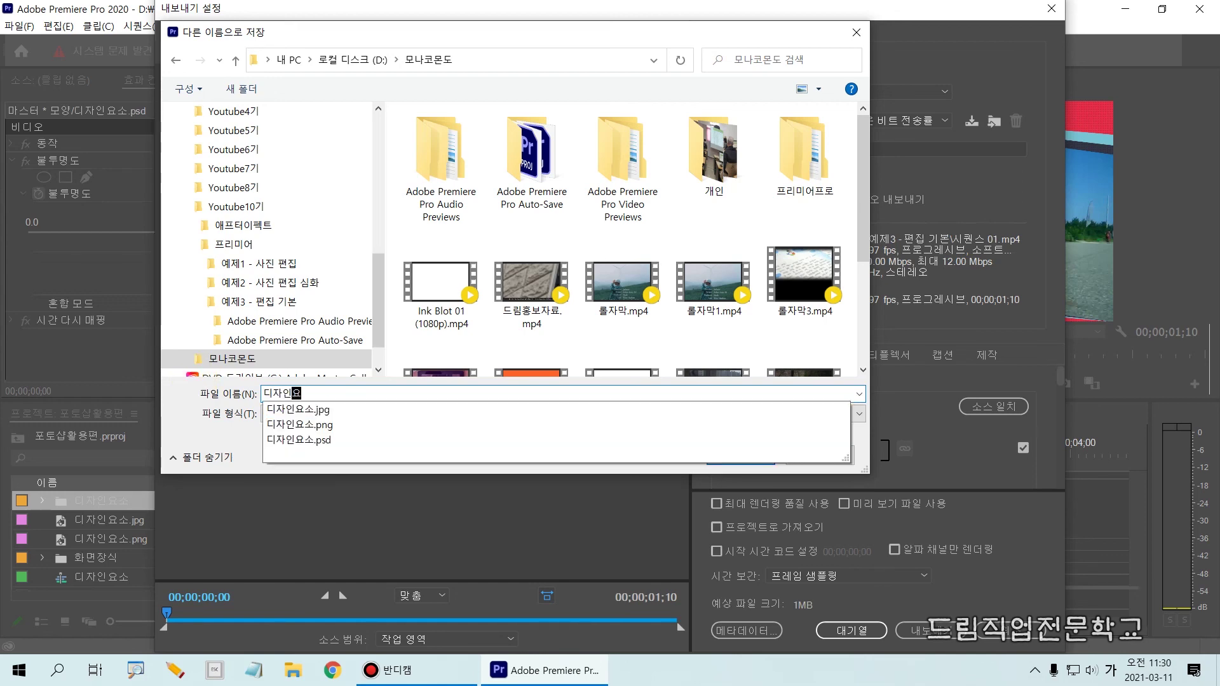
type("소")
key("Return")
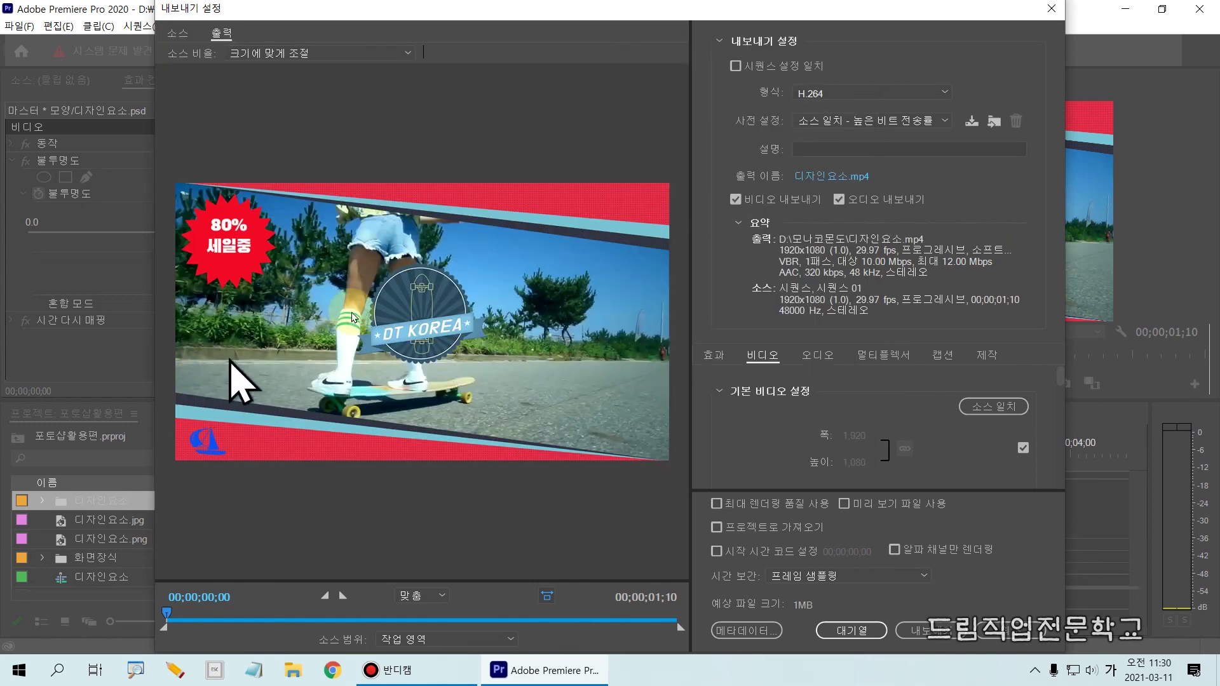
Send the export to the Adobe Media Encoder queue and start encoding it.
left_click(863, 632)
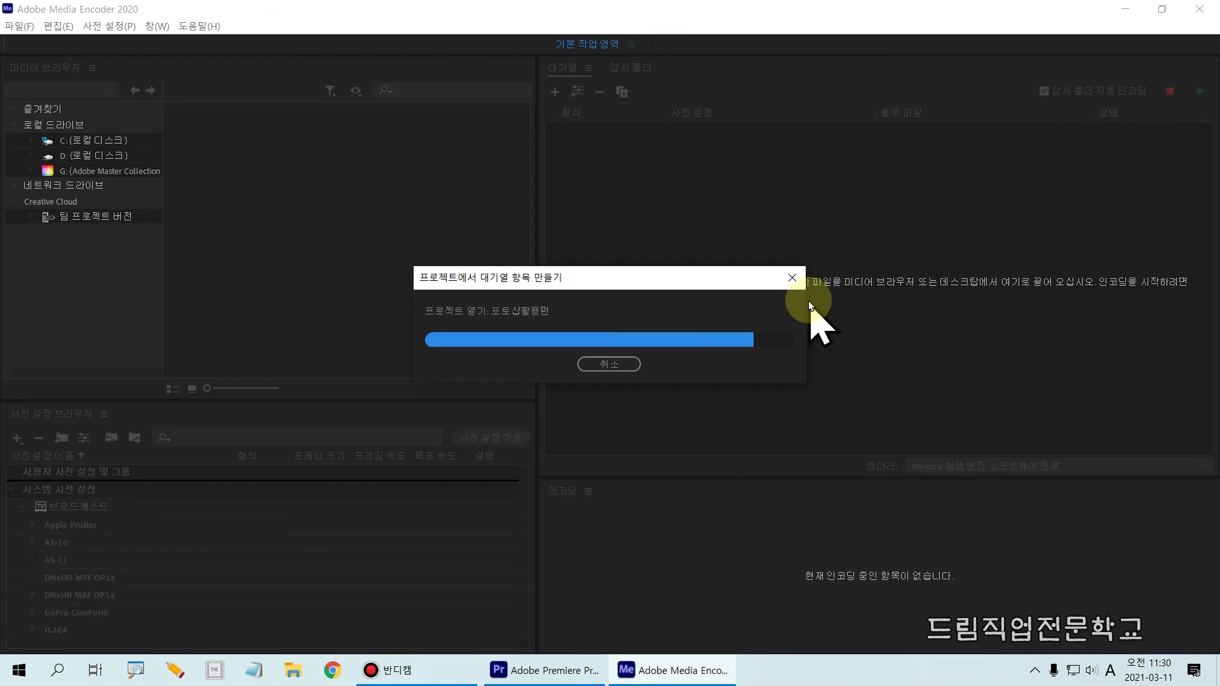
left_click(1199, 91)
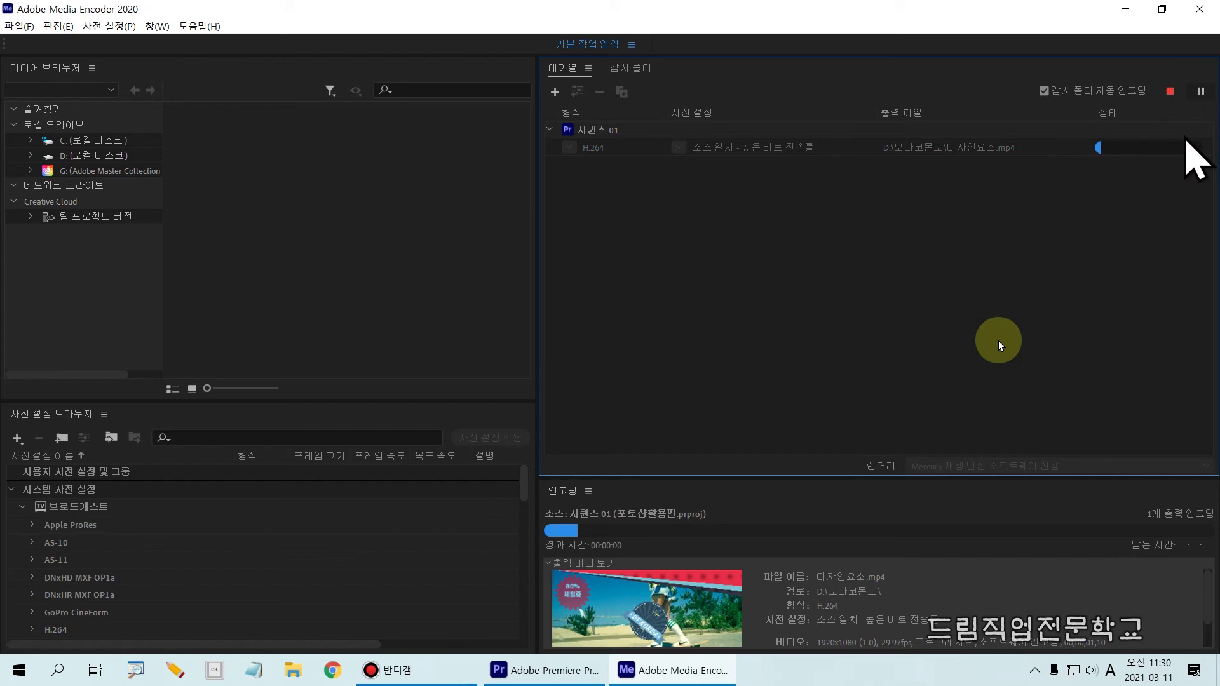